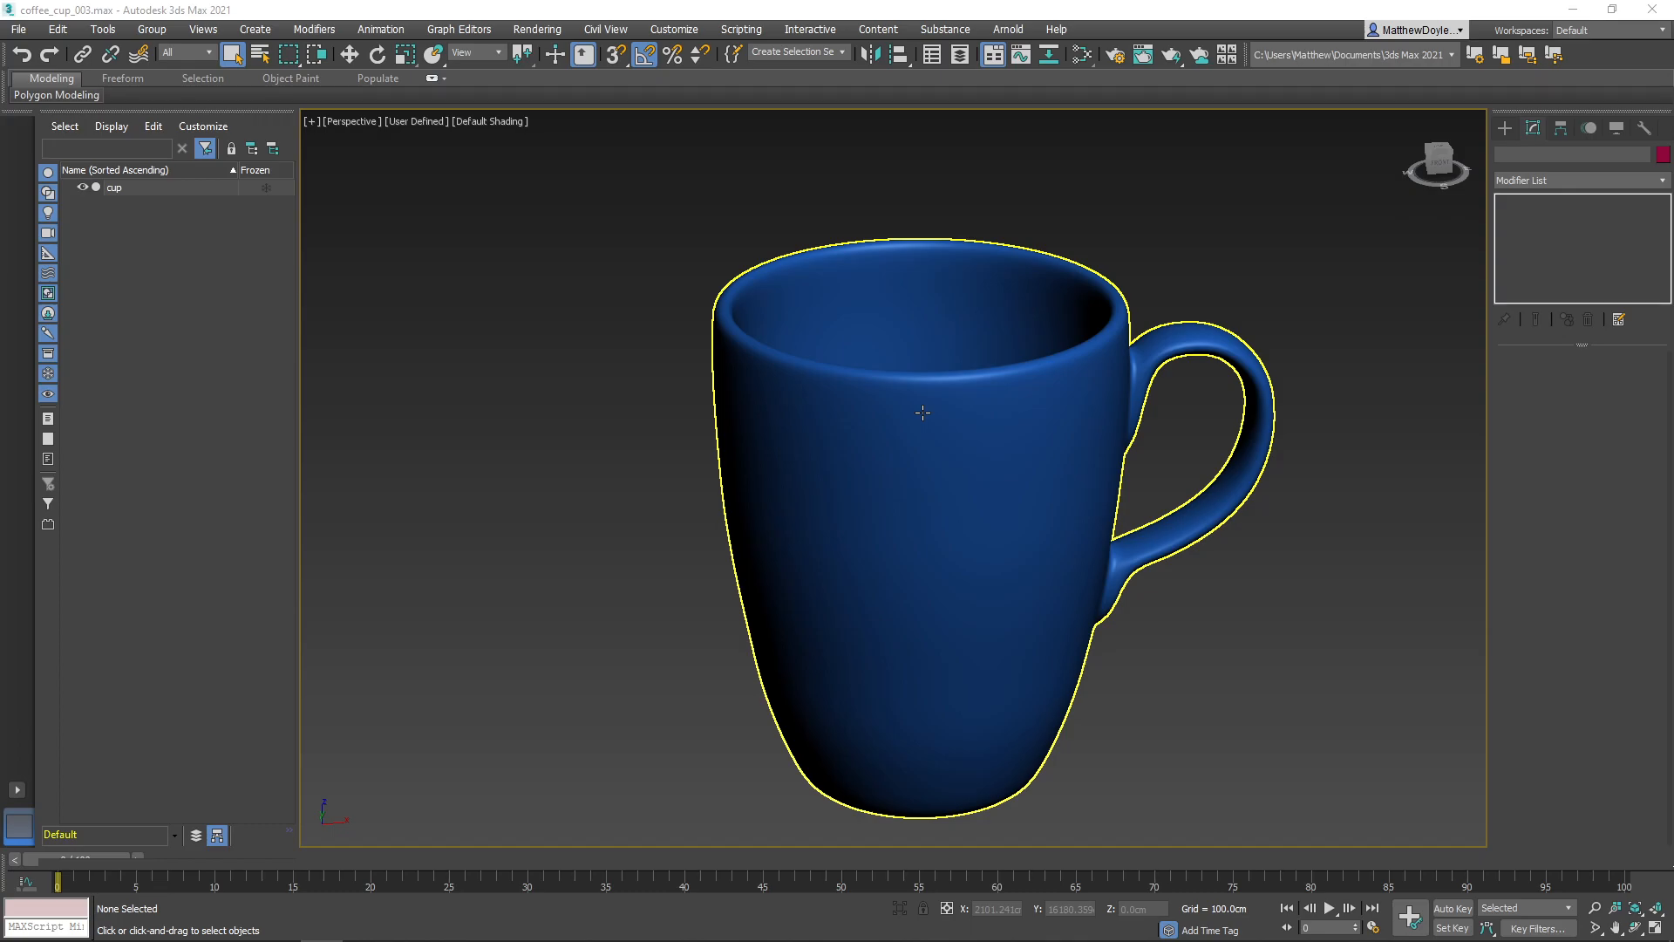
# Add an Unwrap UVW modifier to the cup and open its UV editor maximized.
pyautogui.click(923, 412)
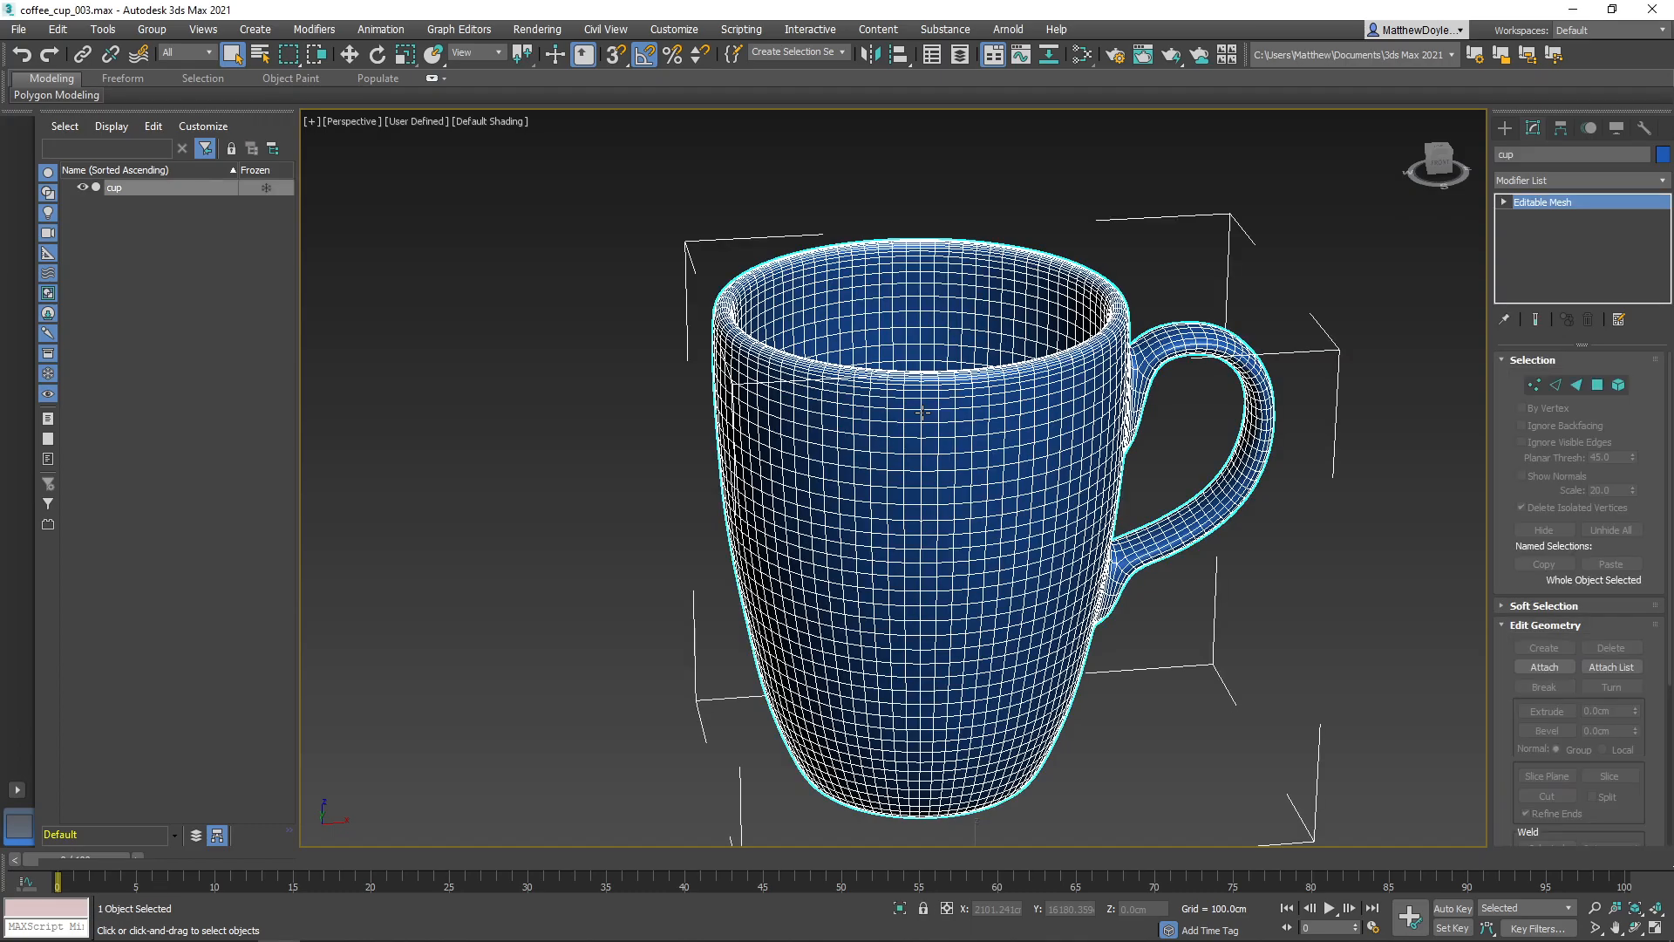
pyautogui.click(1606, 175)
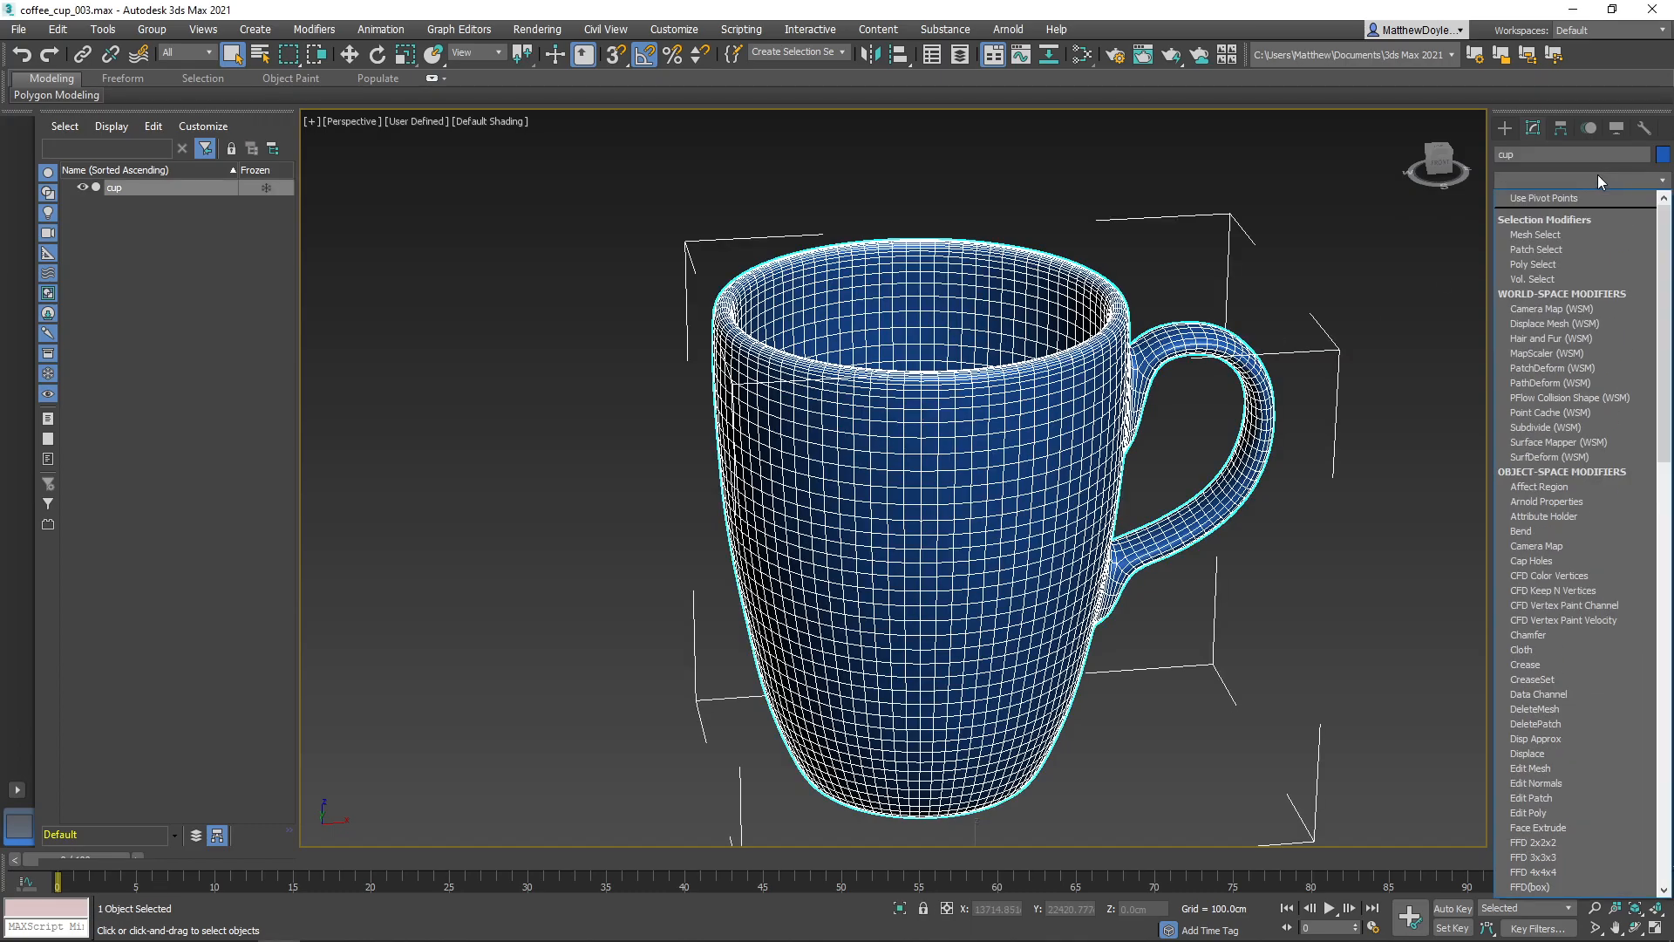
pyautogui.press('u')
pyautogui.press('Return')
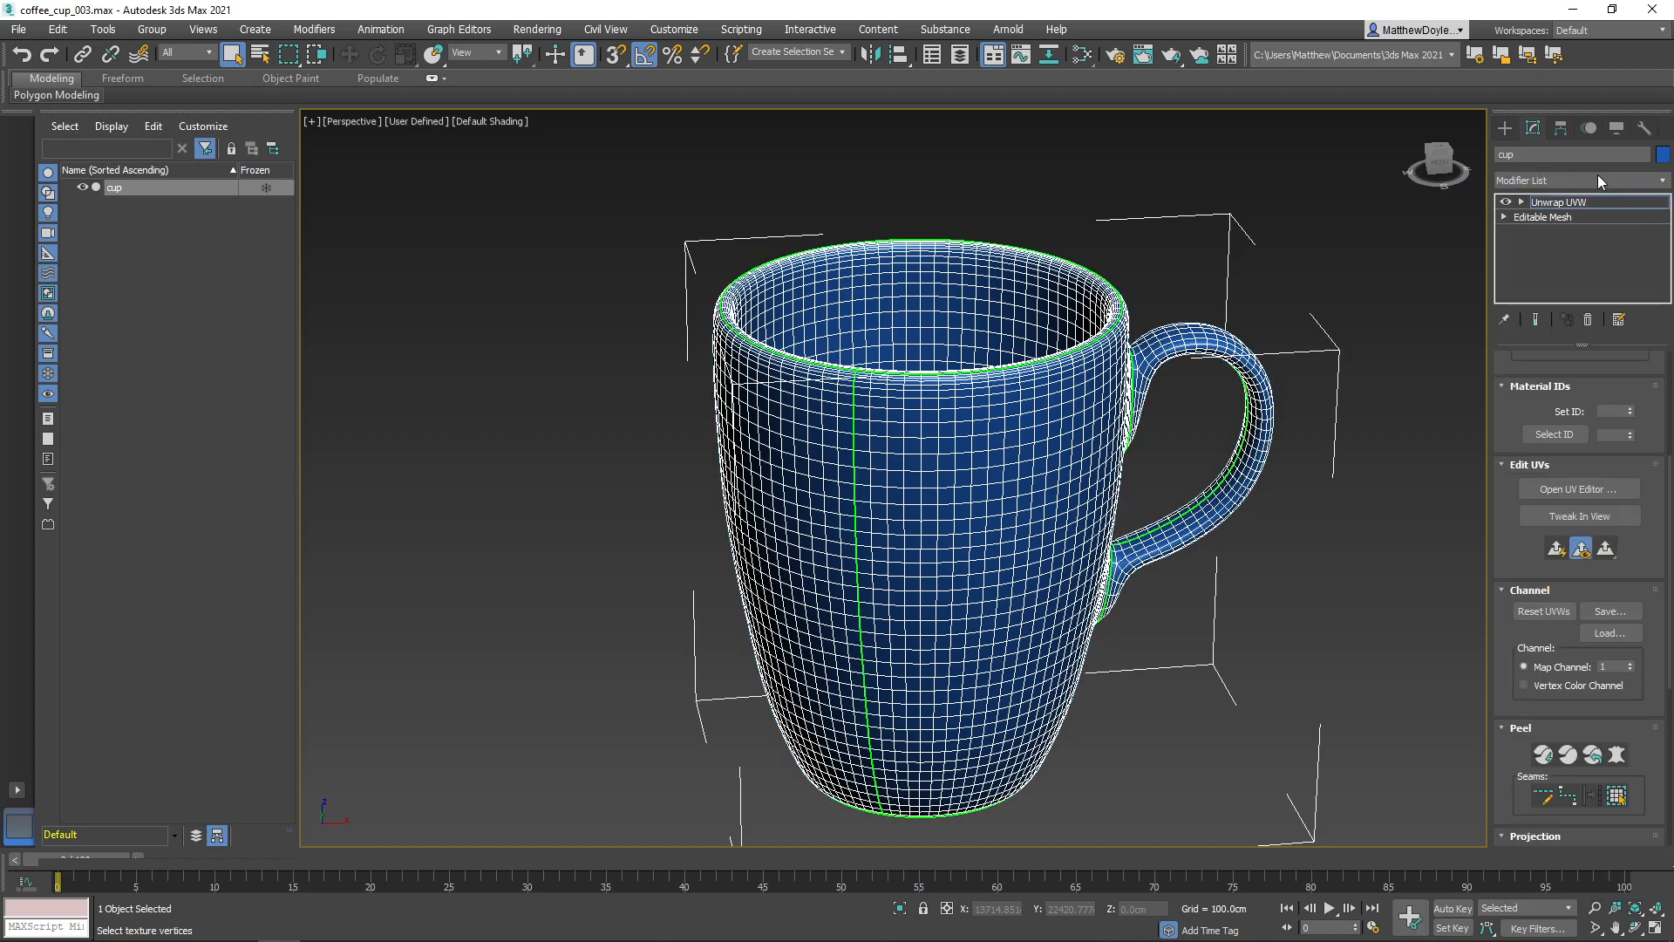
pyautogui.click(1586, 490)
pyautogui.moveTo(409, 85); pyautogui.dragTo(1049, 183)
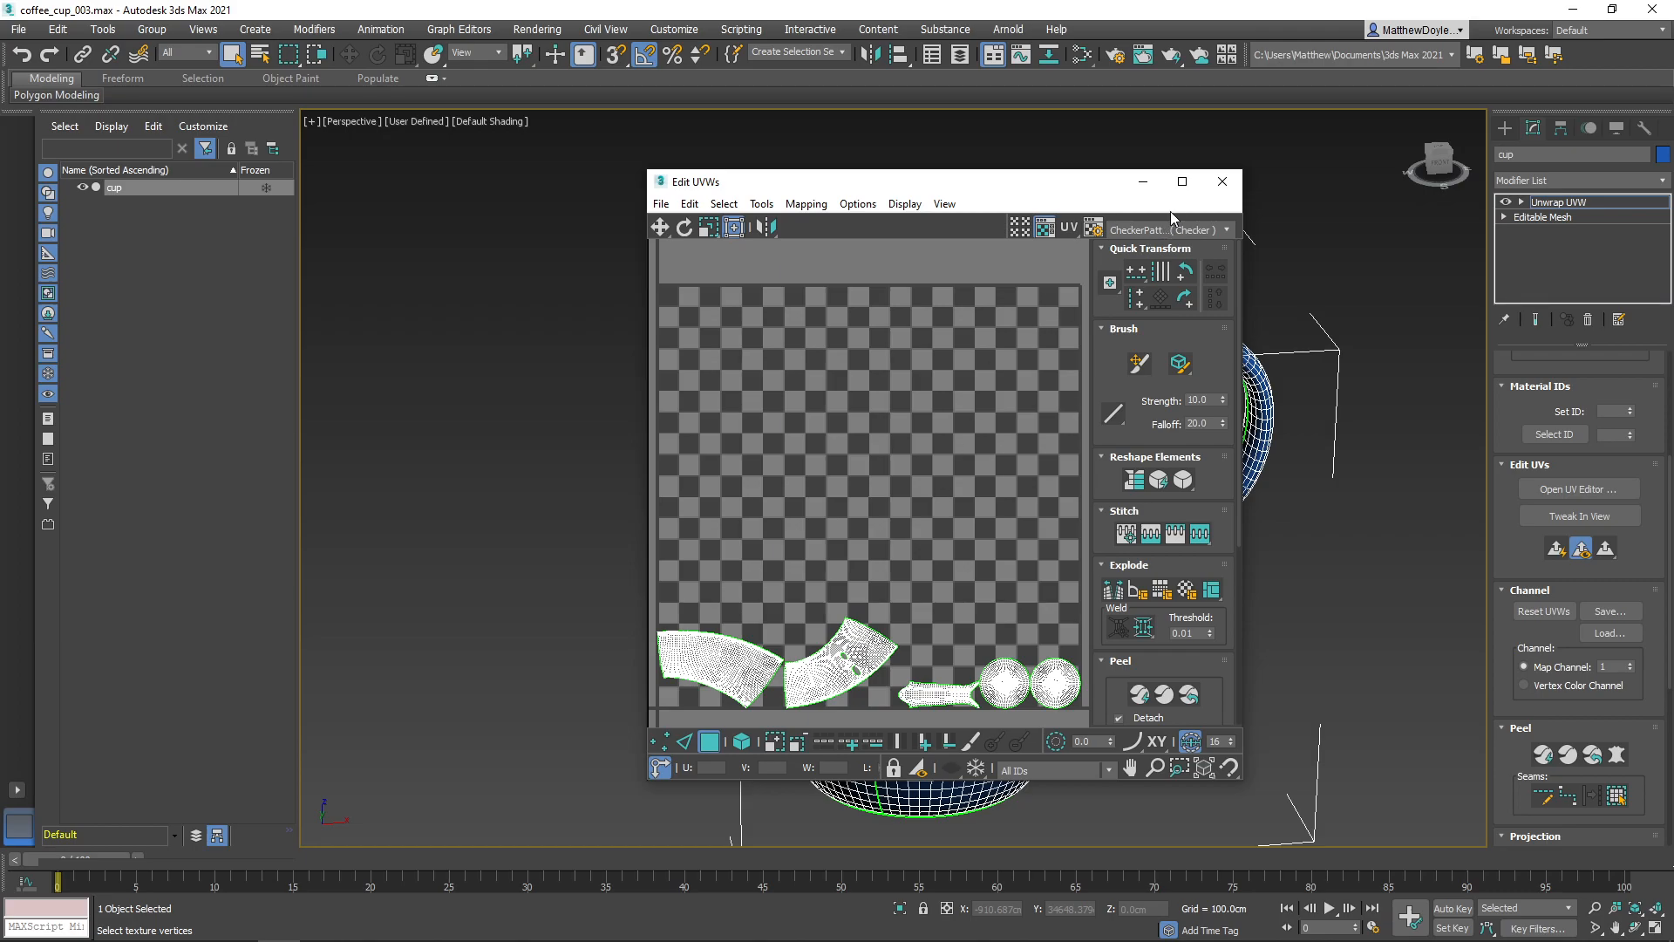
pyautogui.click(1182, 181)
# Pack all of the cup's UV clusters using Non-Convex packing, 0.001 padding, and normalized and rescaled clusters.
pyautogui.moveTo(1324, 506); pyautogui.dragTo(317, 888)
pyautogui.click(116, 29)
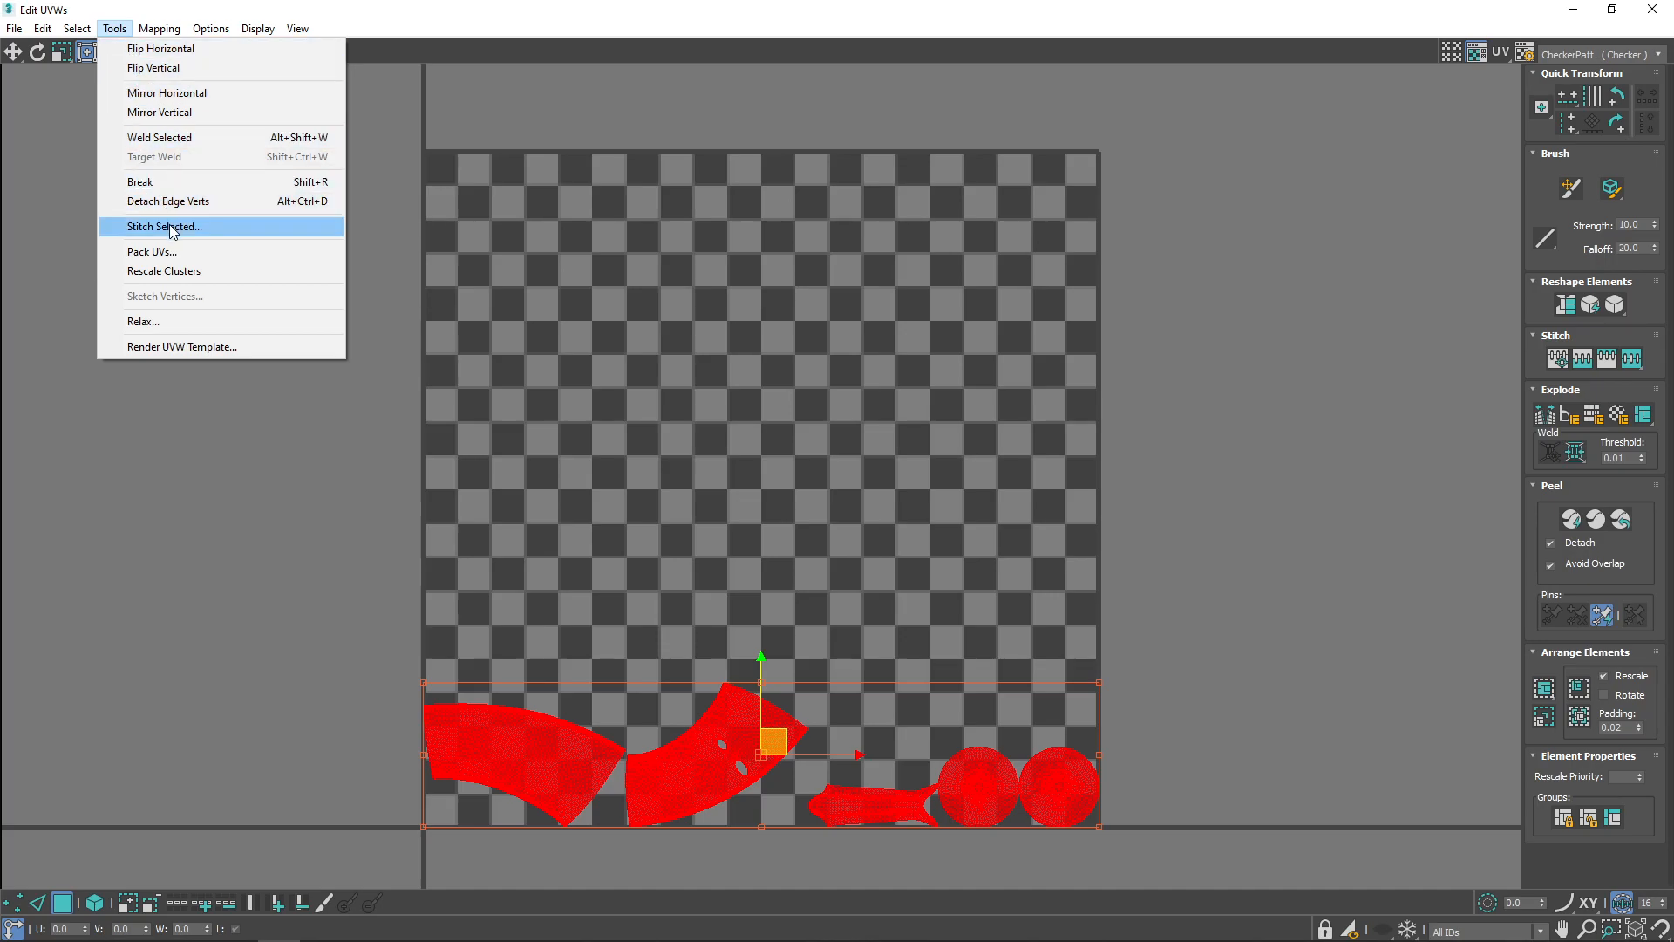
pyautogui.click(165, 253)
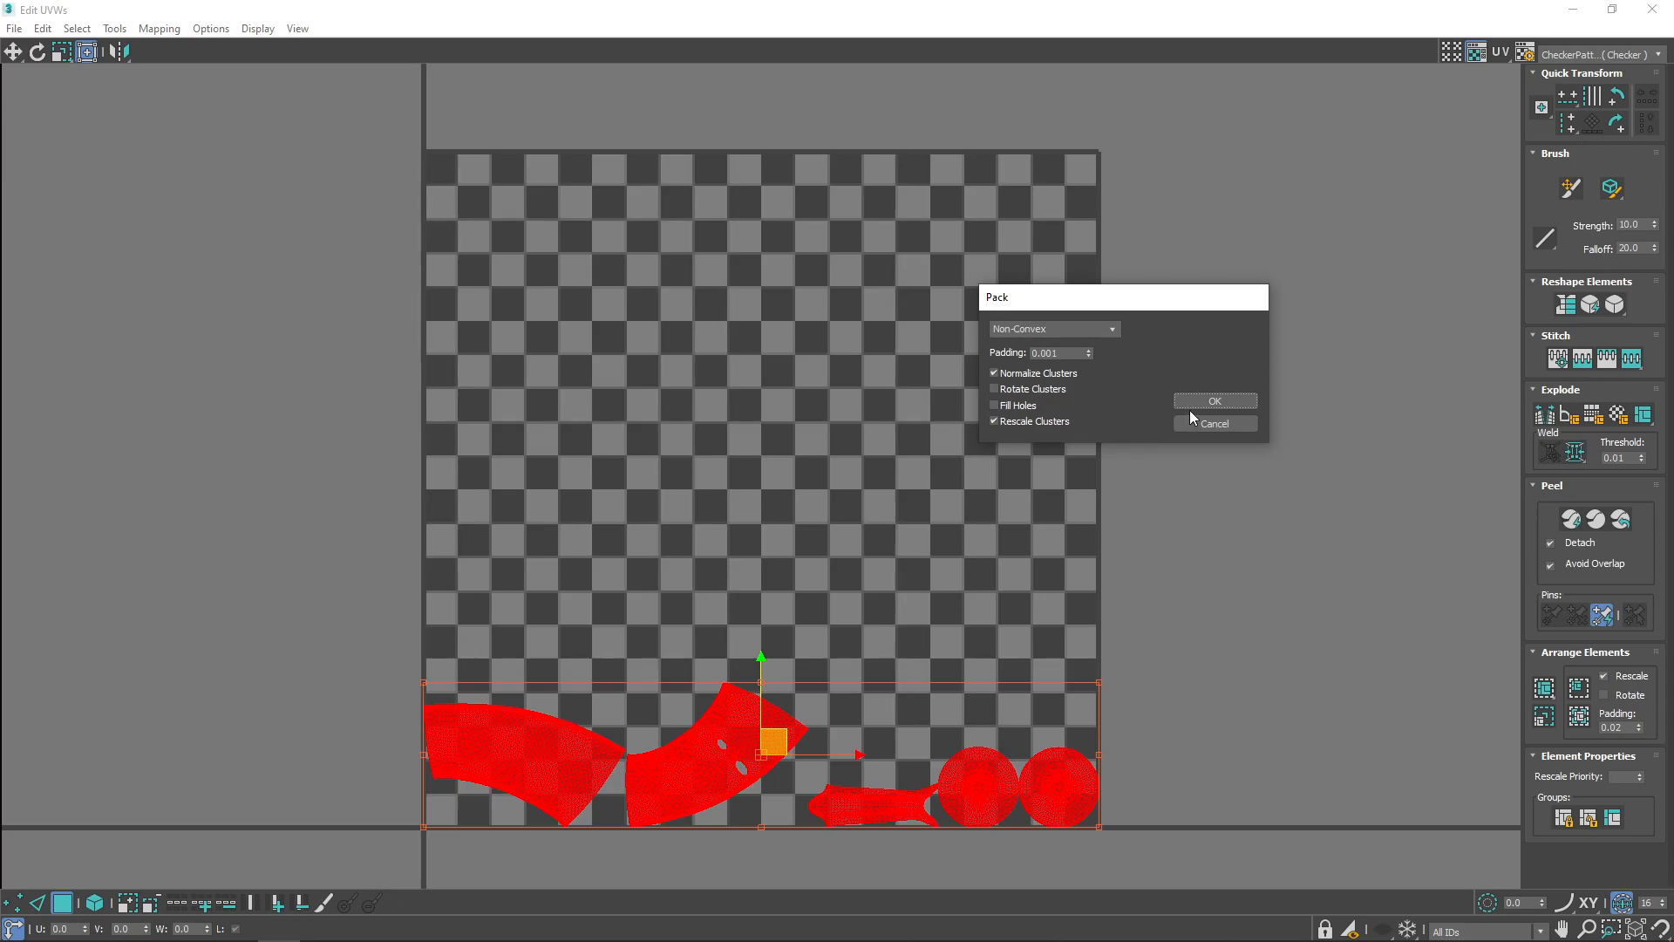
pyautogui.click(1218, 403)
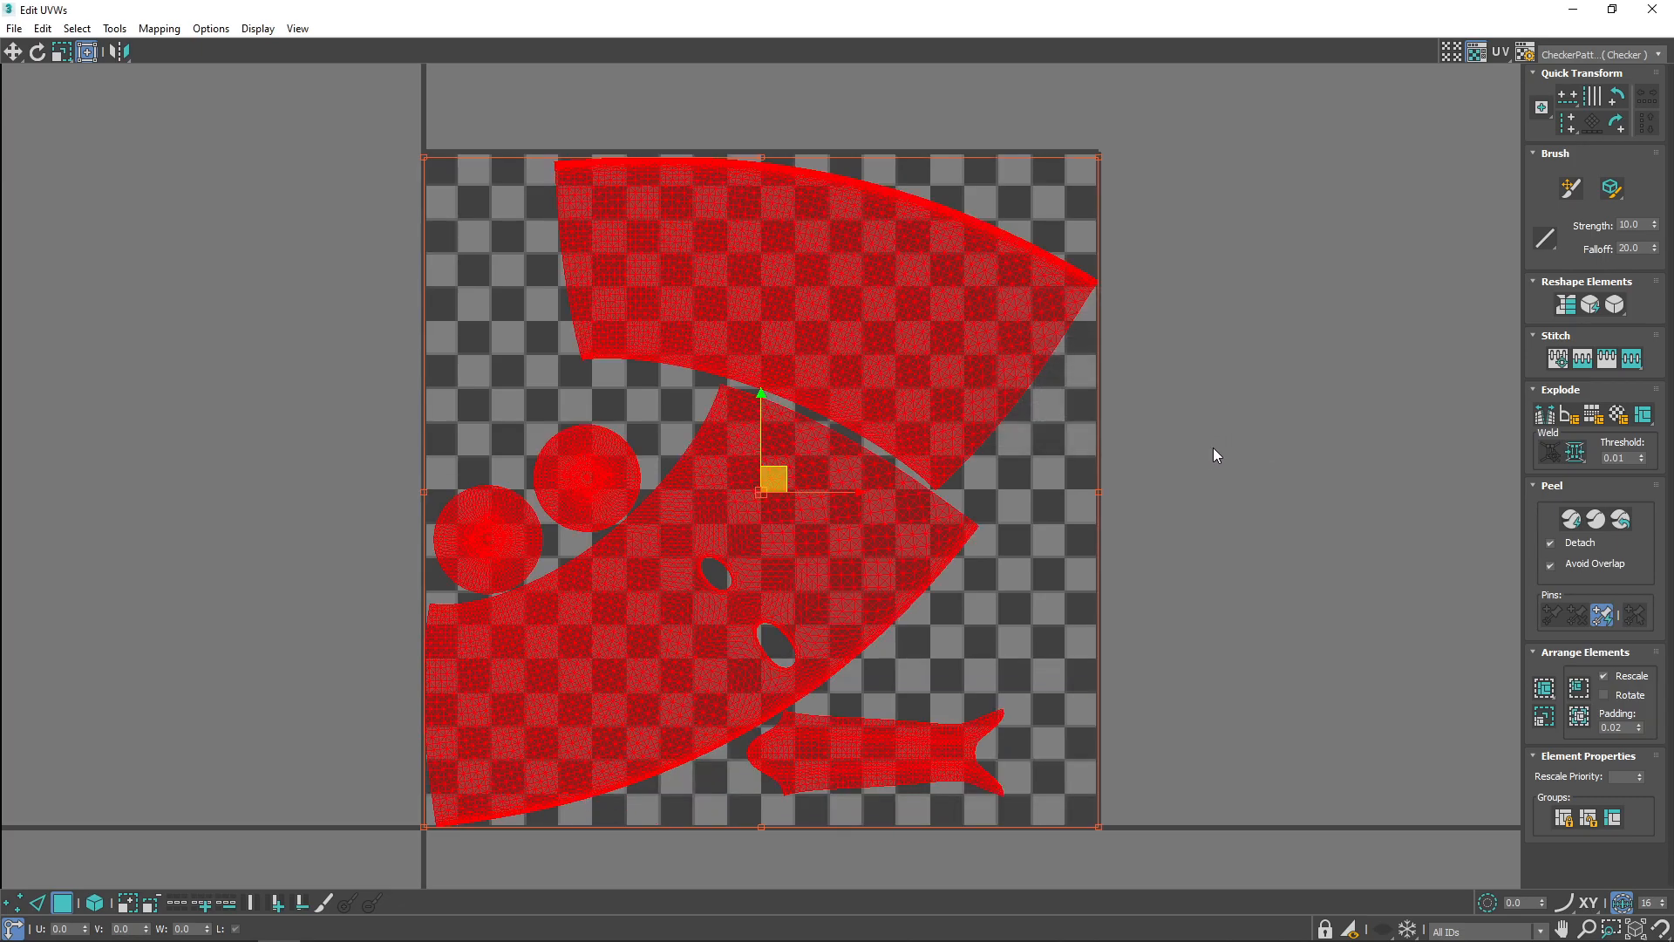
pyautogui.click(1219, 455)
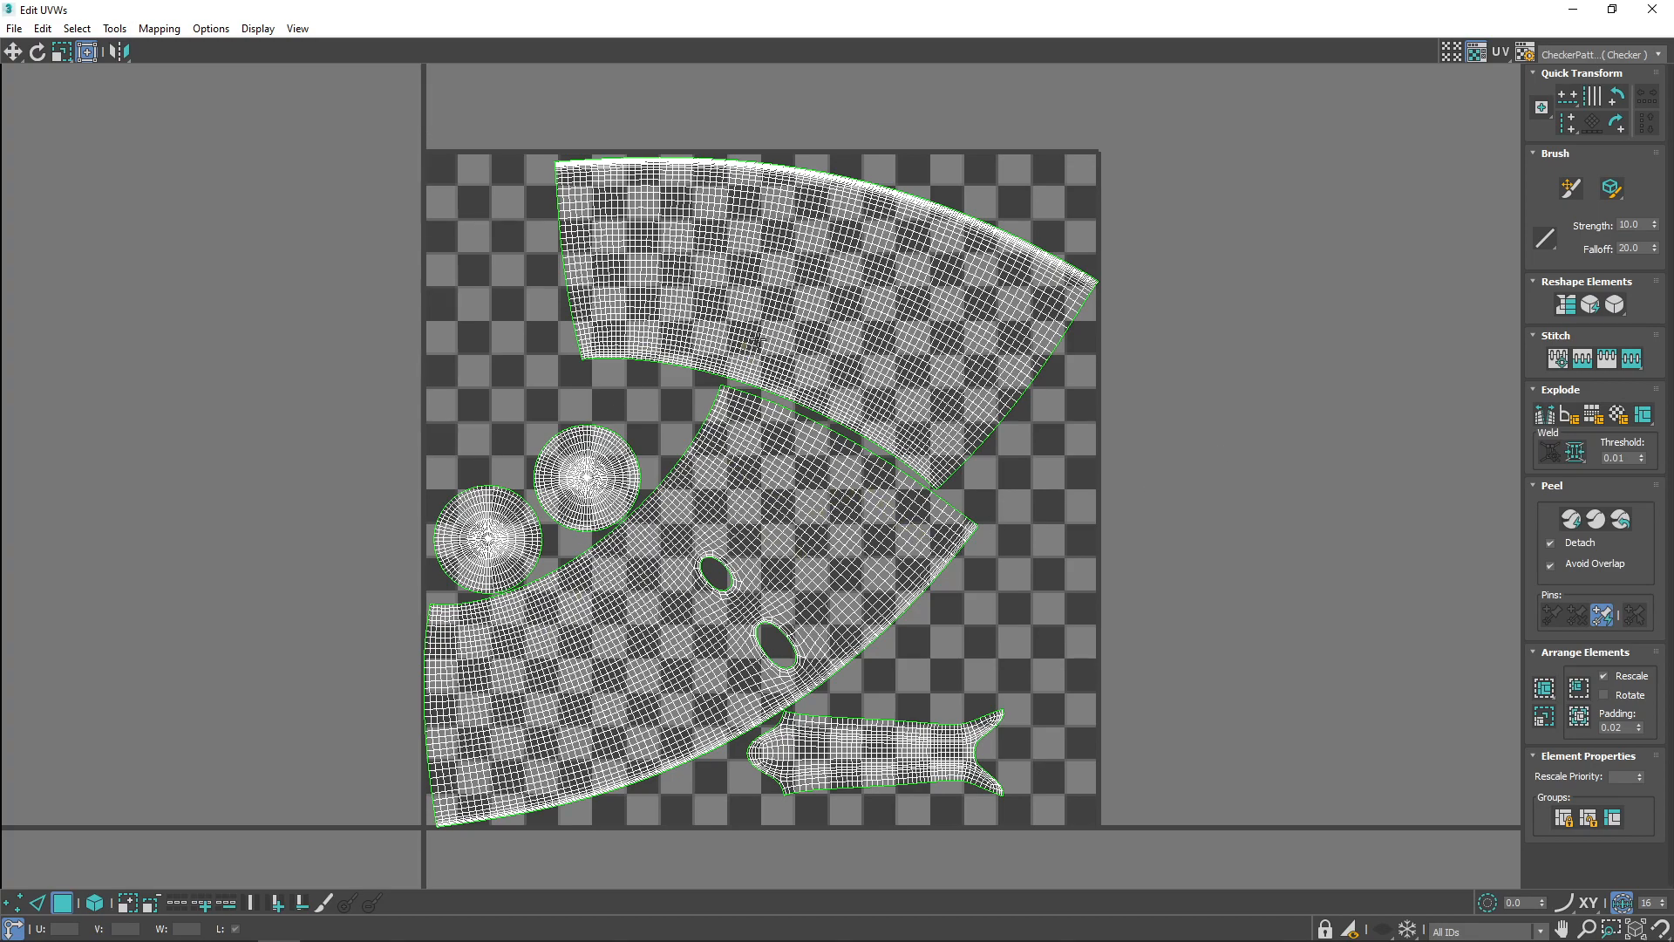
# Select the upper curved UV shell and the adjacent circular shell to check which cup surfaces they cover.
pyautogui.click(778, 277)
pyautogui.doubleClick(780, 279)
pyautogui.keyDown('ctrl'); pyautogui.doubleClick(573, 515); pyautogui.keyUp('ctrl')
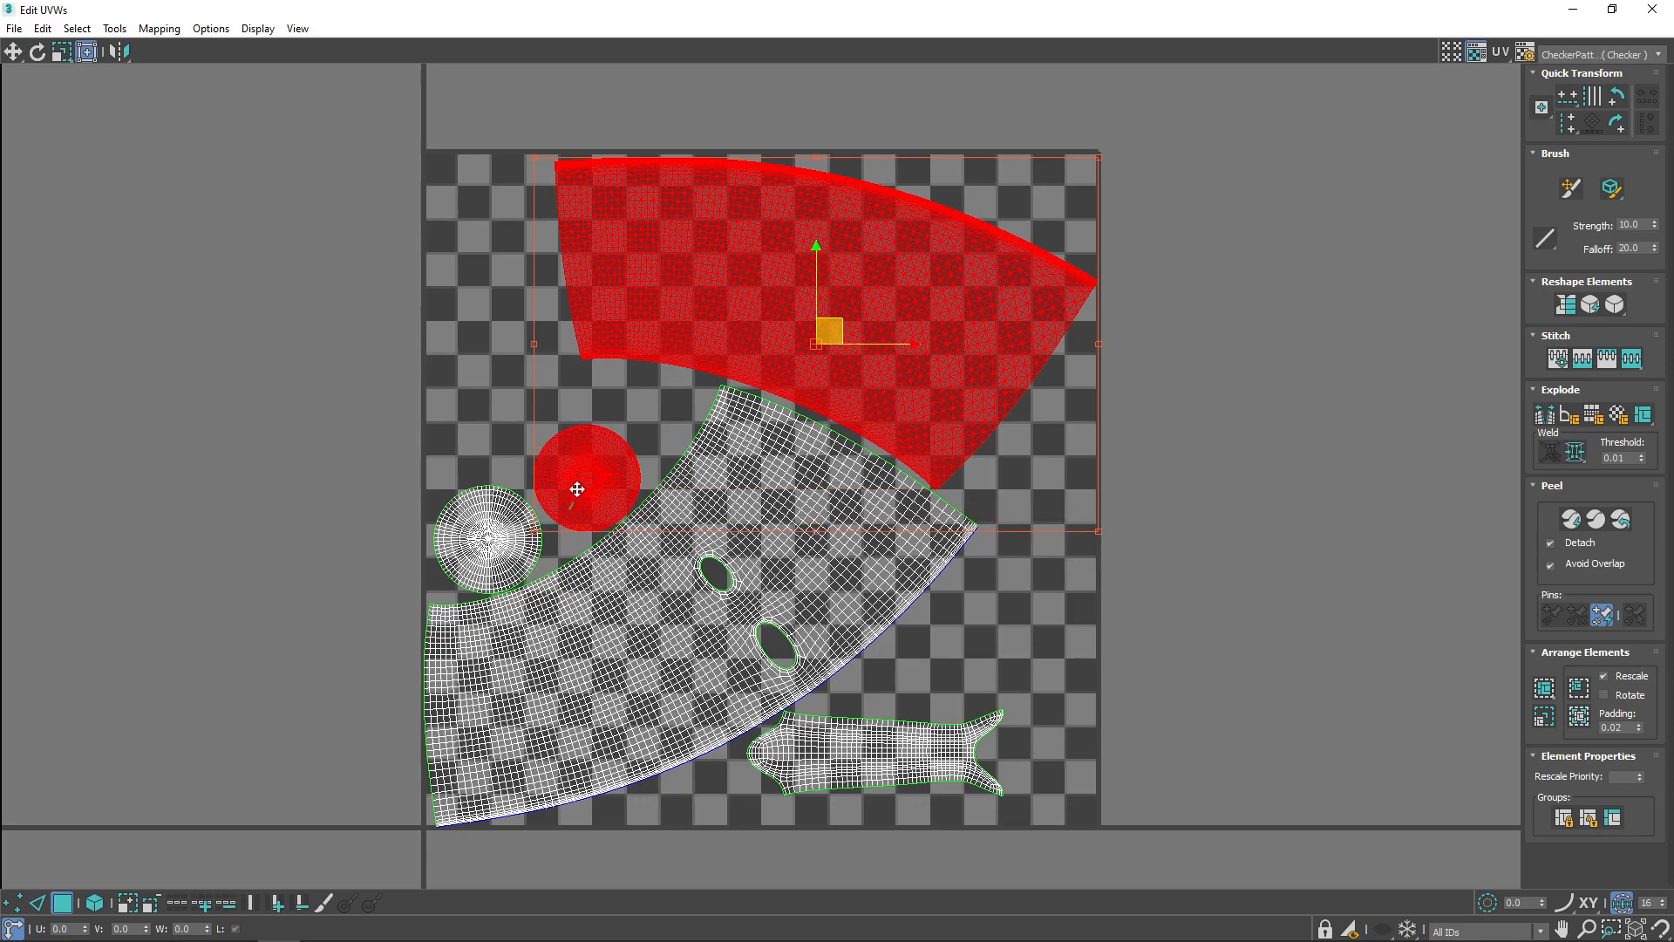
pyautogui.click(1612, 10)
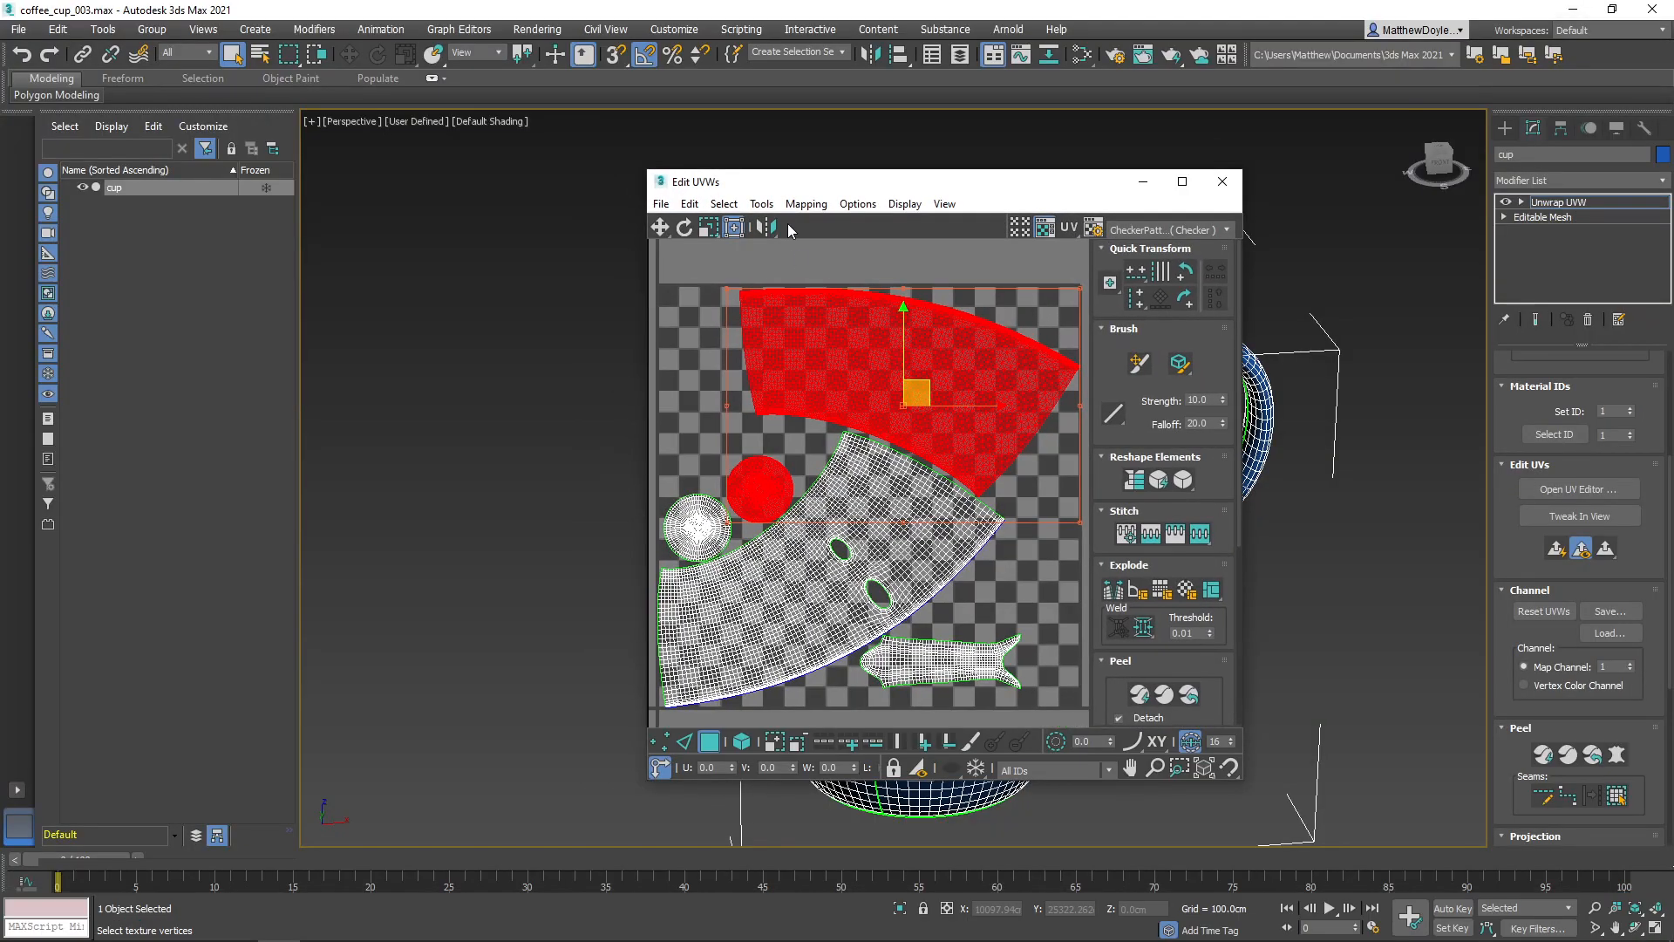
pyautogui.moveTo(931, 181); pyautogui.dragTo(1264, 183)
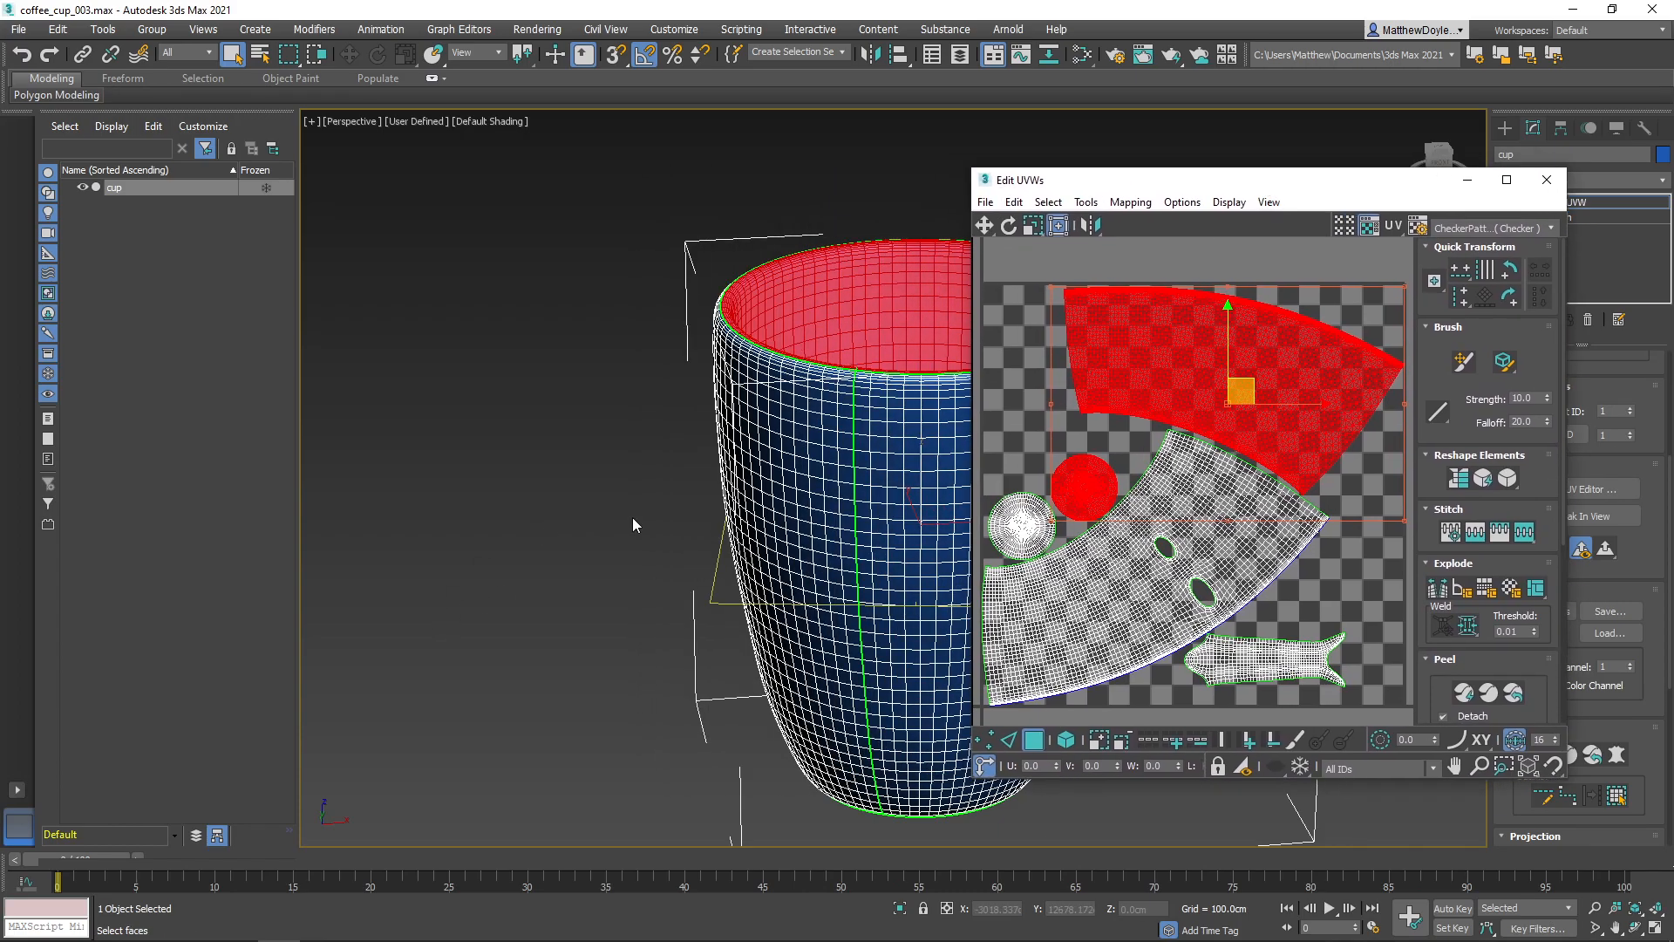
pyautogui.moveTo(814, 322)
pyautogui.keyDown('alt'); pyautogui.mouseDown(button='middle')
pyautogui.moveTo(772, 433)
pyautogui.moveTo(796, 345)
pyautogui.mouseUp(button='middle'); pyautogui.keyUp('alt')
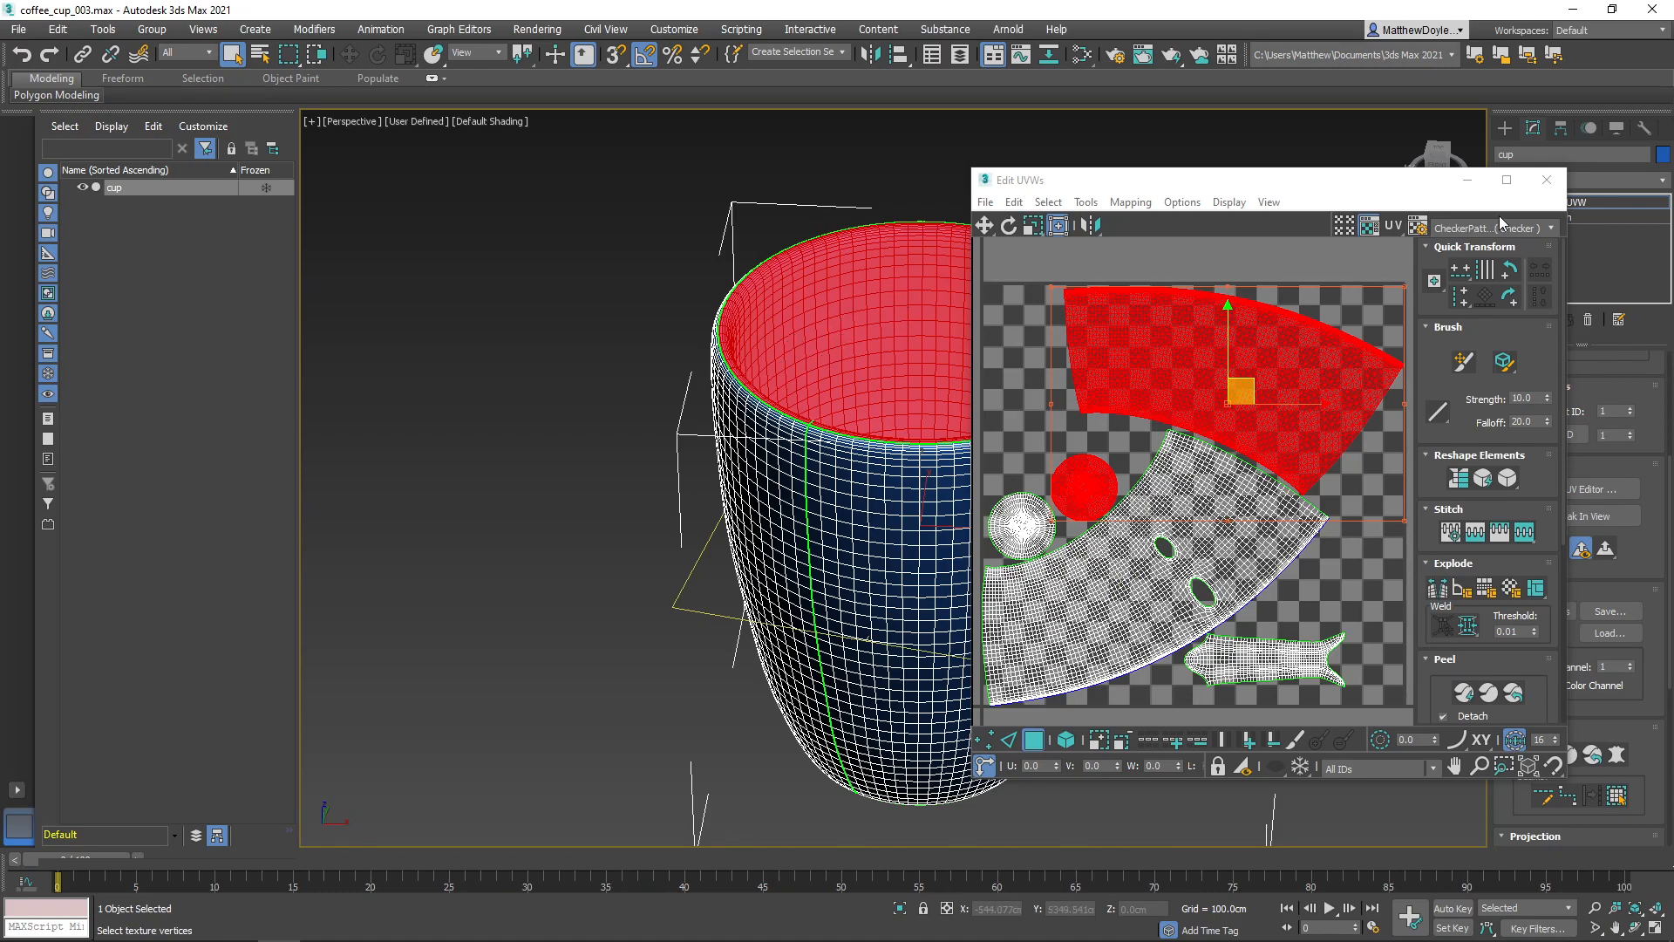
pyautogui.click(1505, 181)
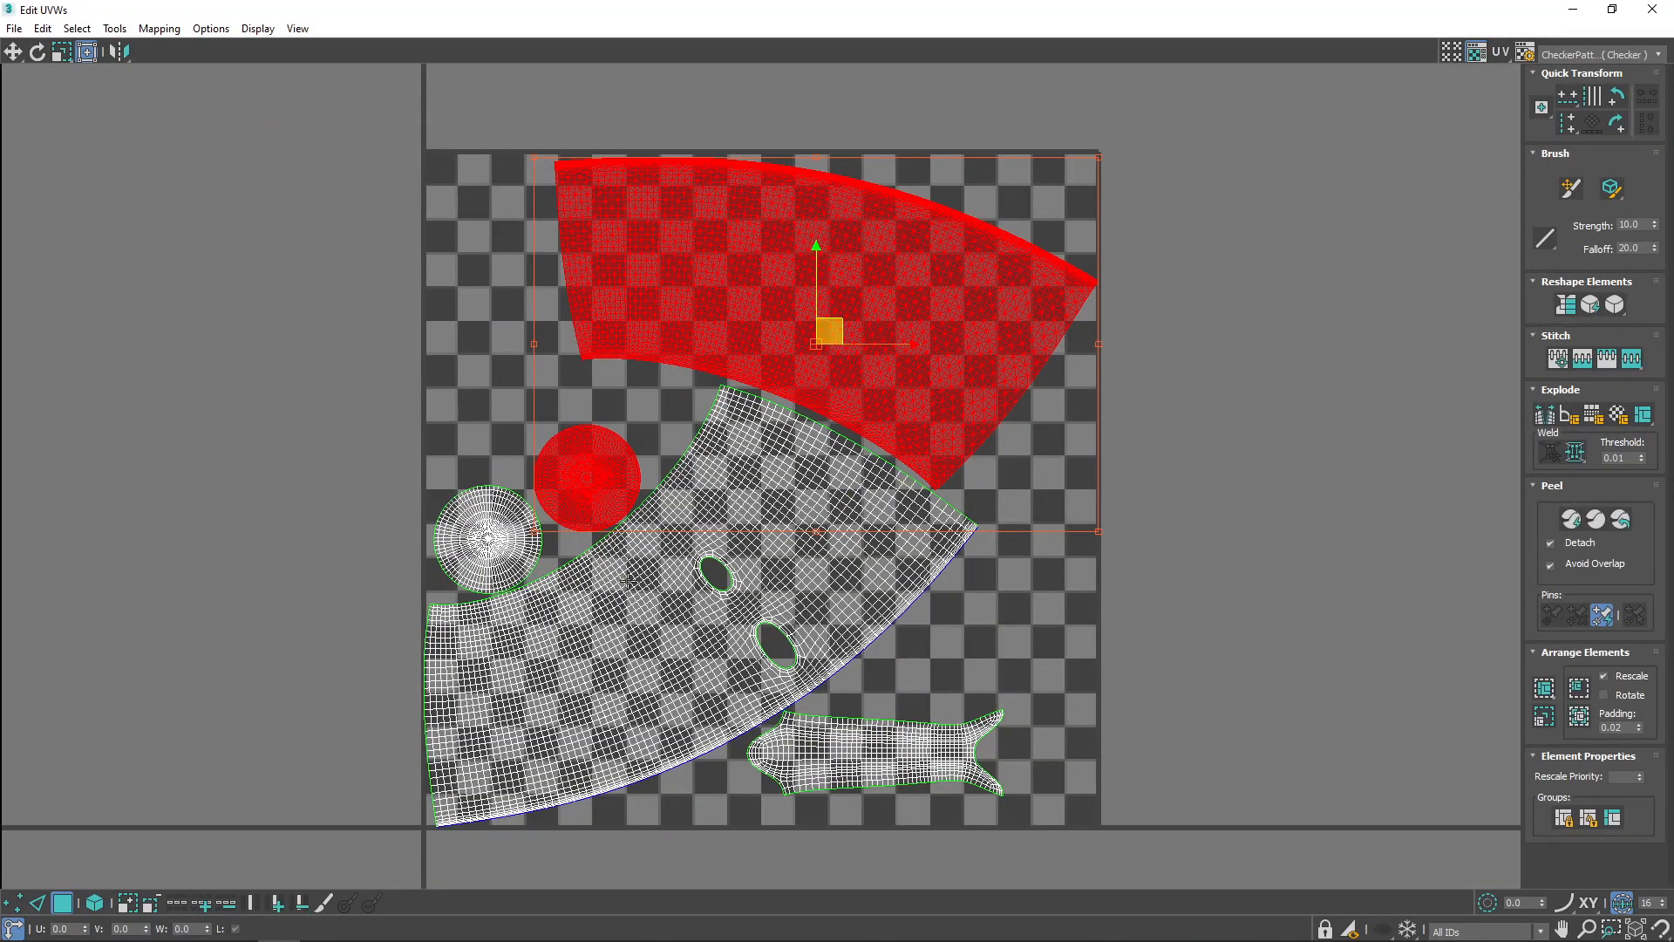
pyautogui.click(1195, 375)
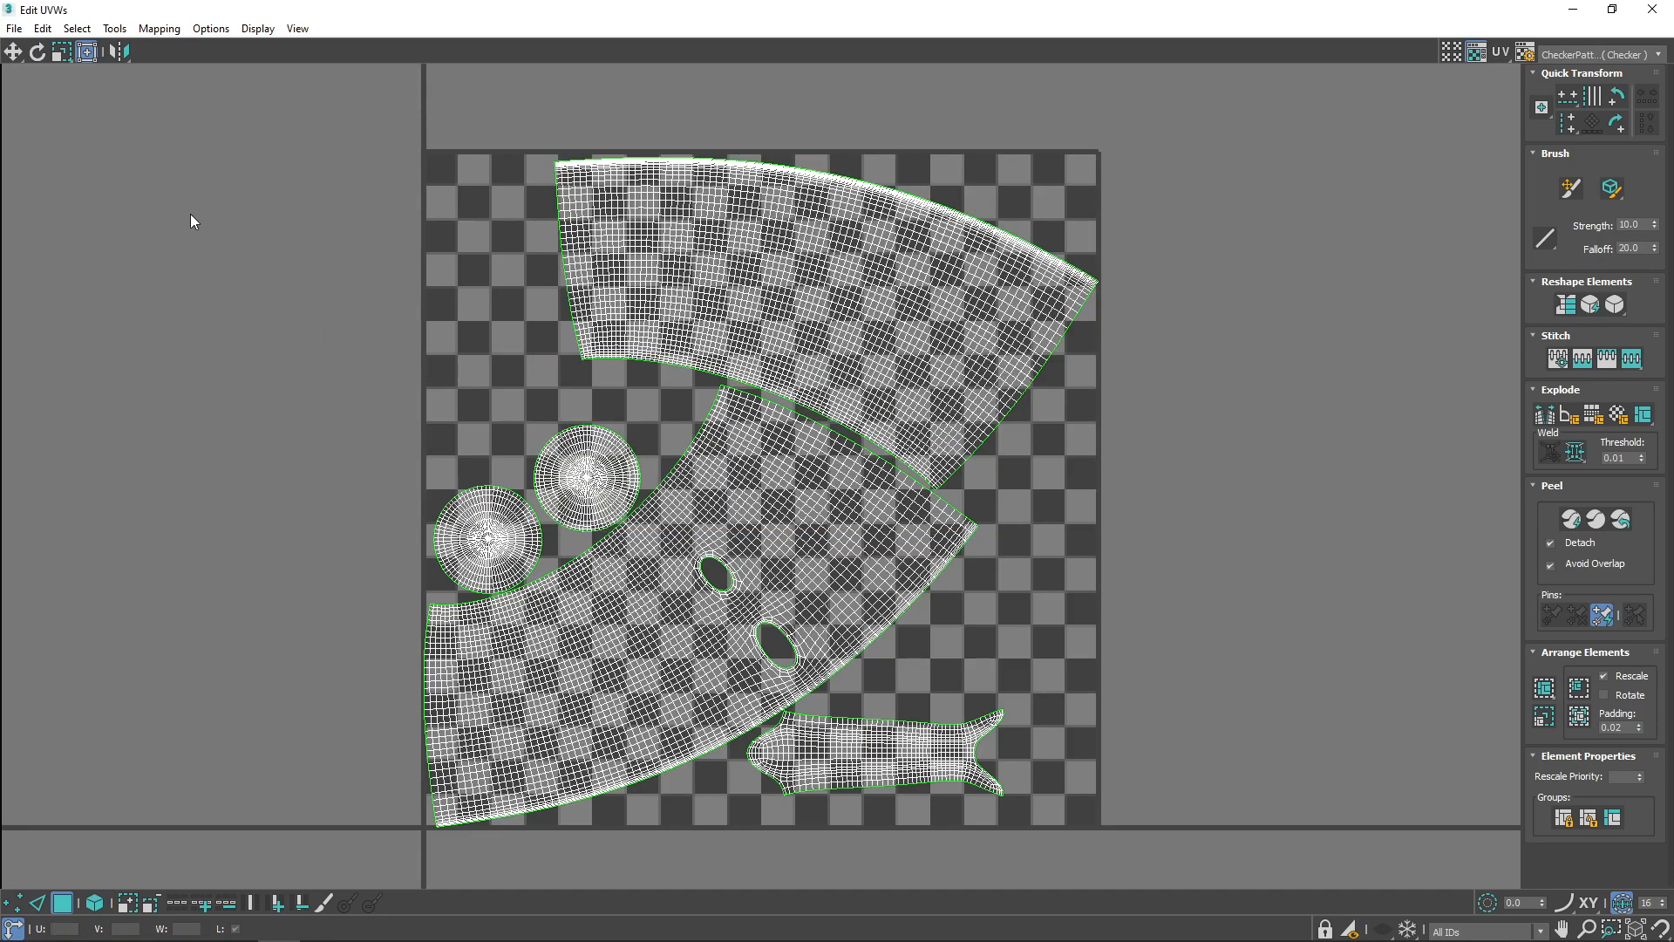
# Set up a UVW template render with Force 2-Sided off and a white fill color.
pyautogui.click(114, 28)
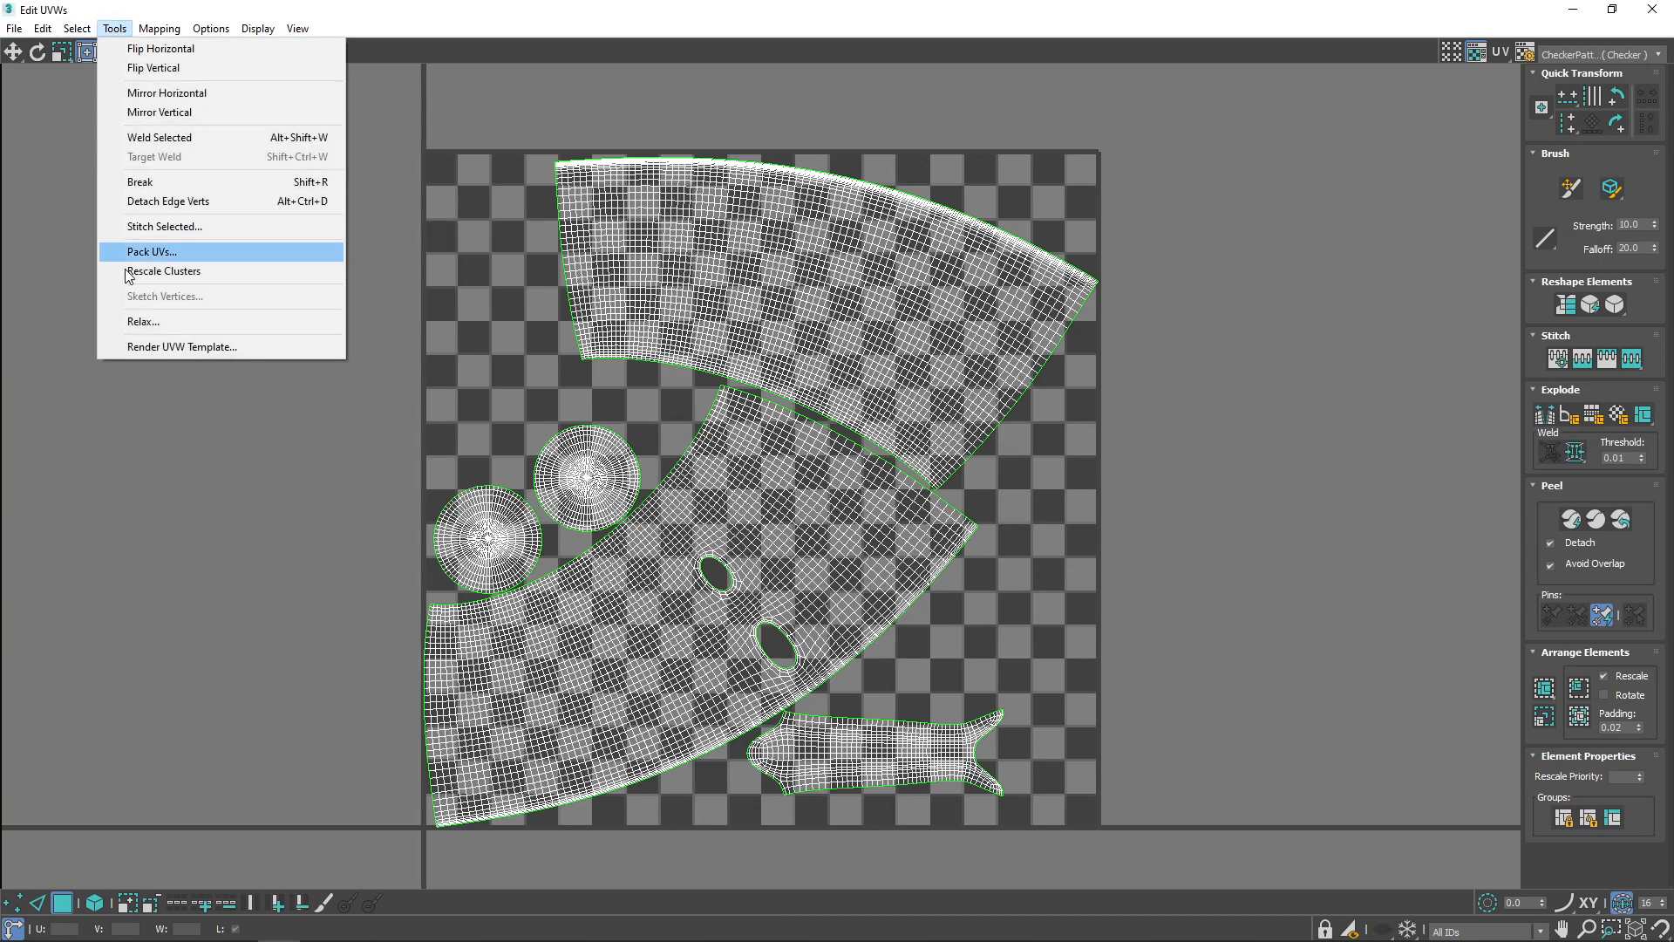
pyautogui.click(164, 347)
pyautogui.moveTo(74, 51); pyautogui.dragTo(965, 239)
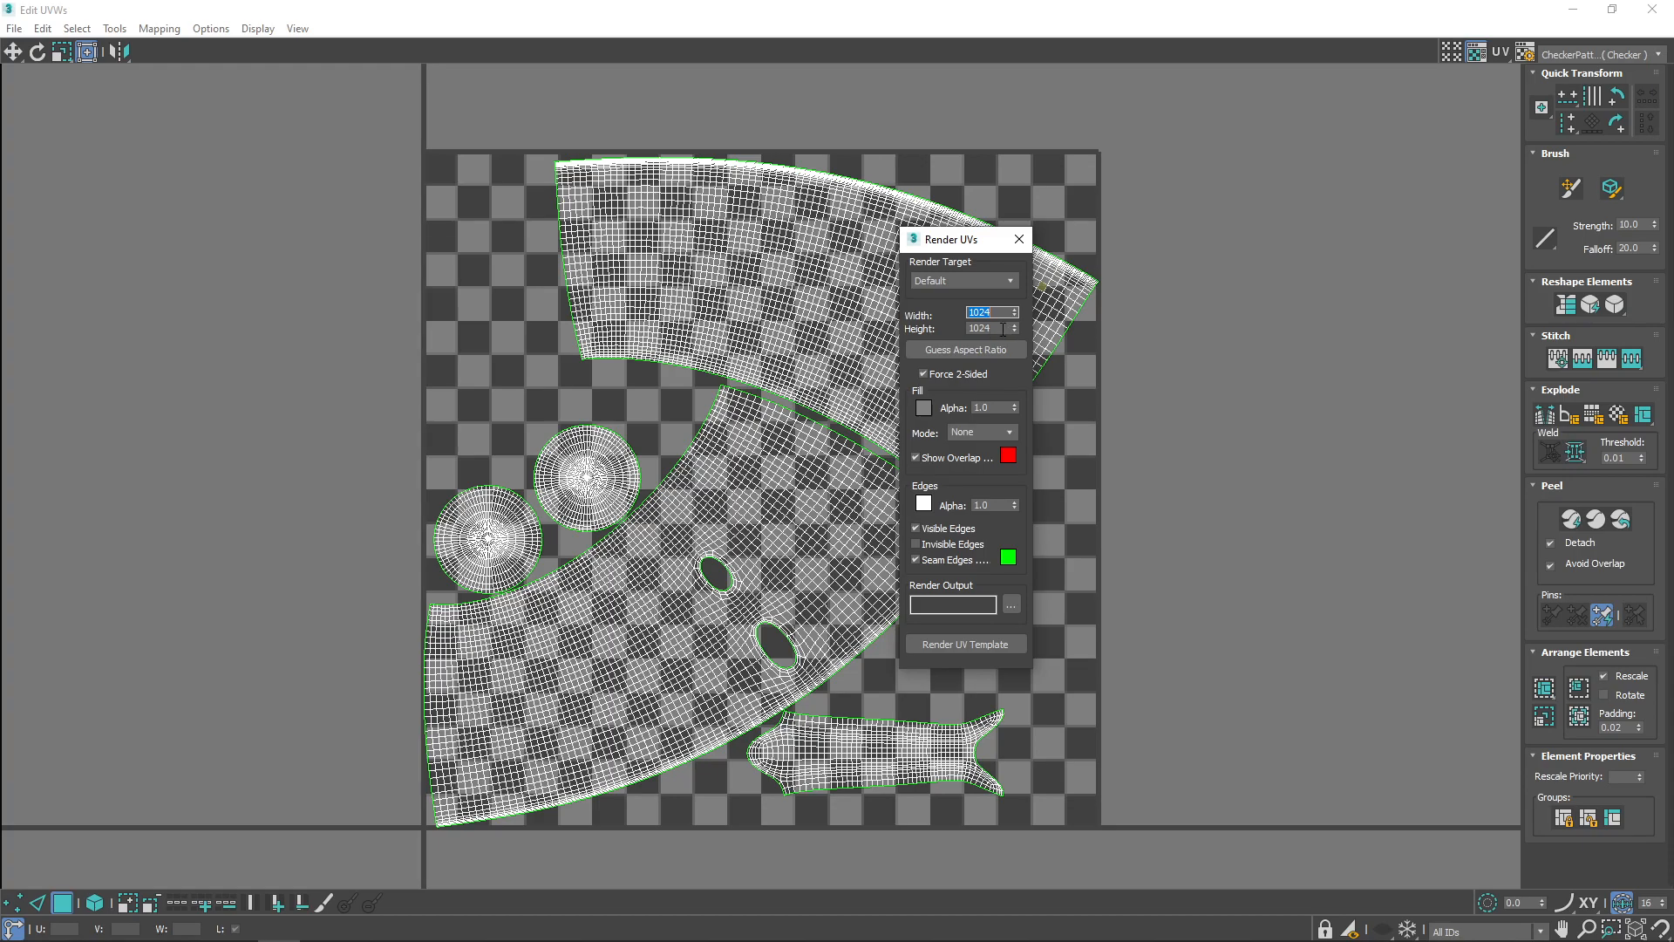
pyautogui.click(946, 376)
pyautogui.click(923, 408)
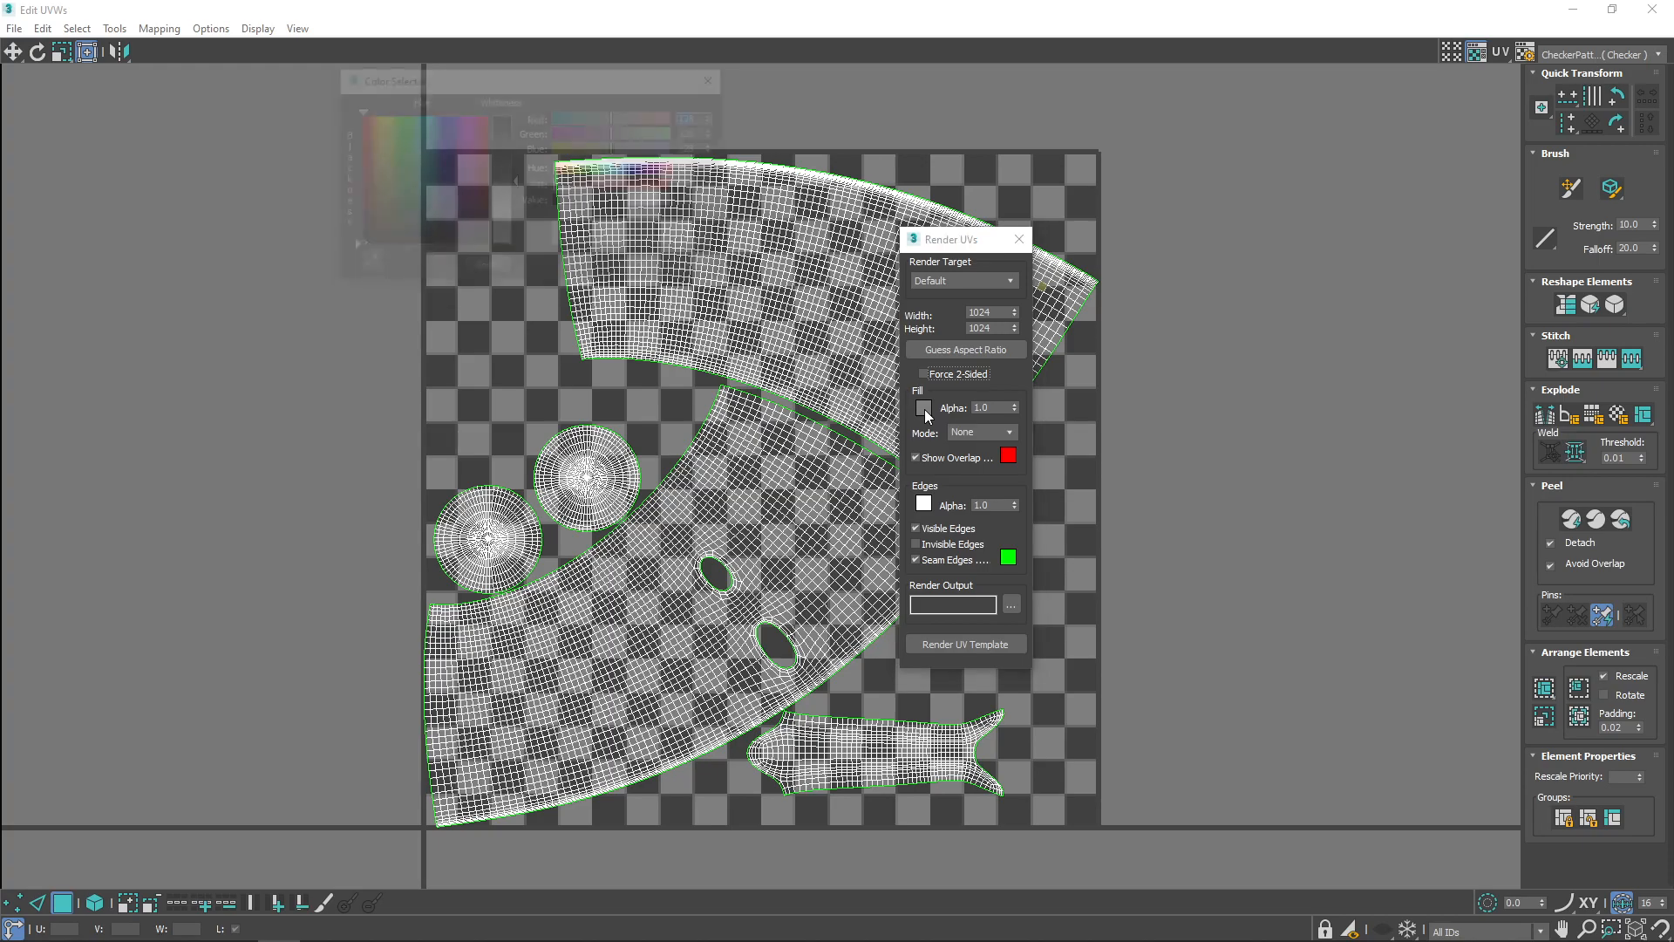
pyautogui.moveTo(515, 183); pyautogui.dragTo(516, 261)
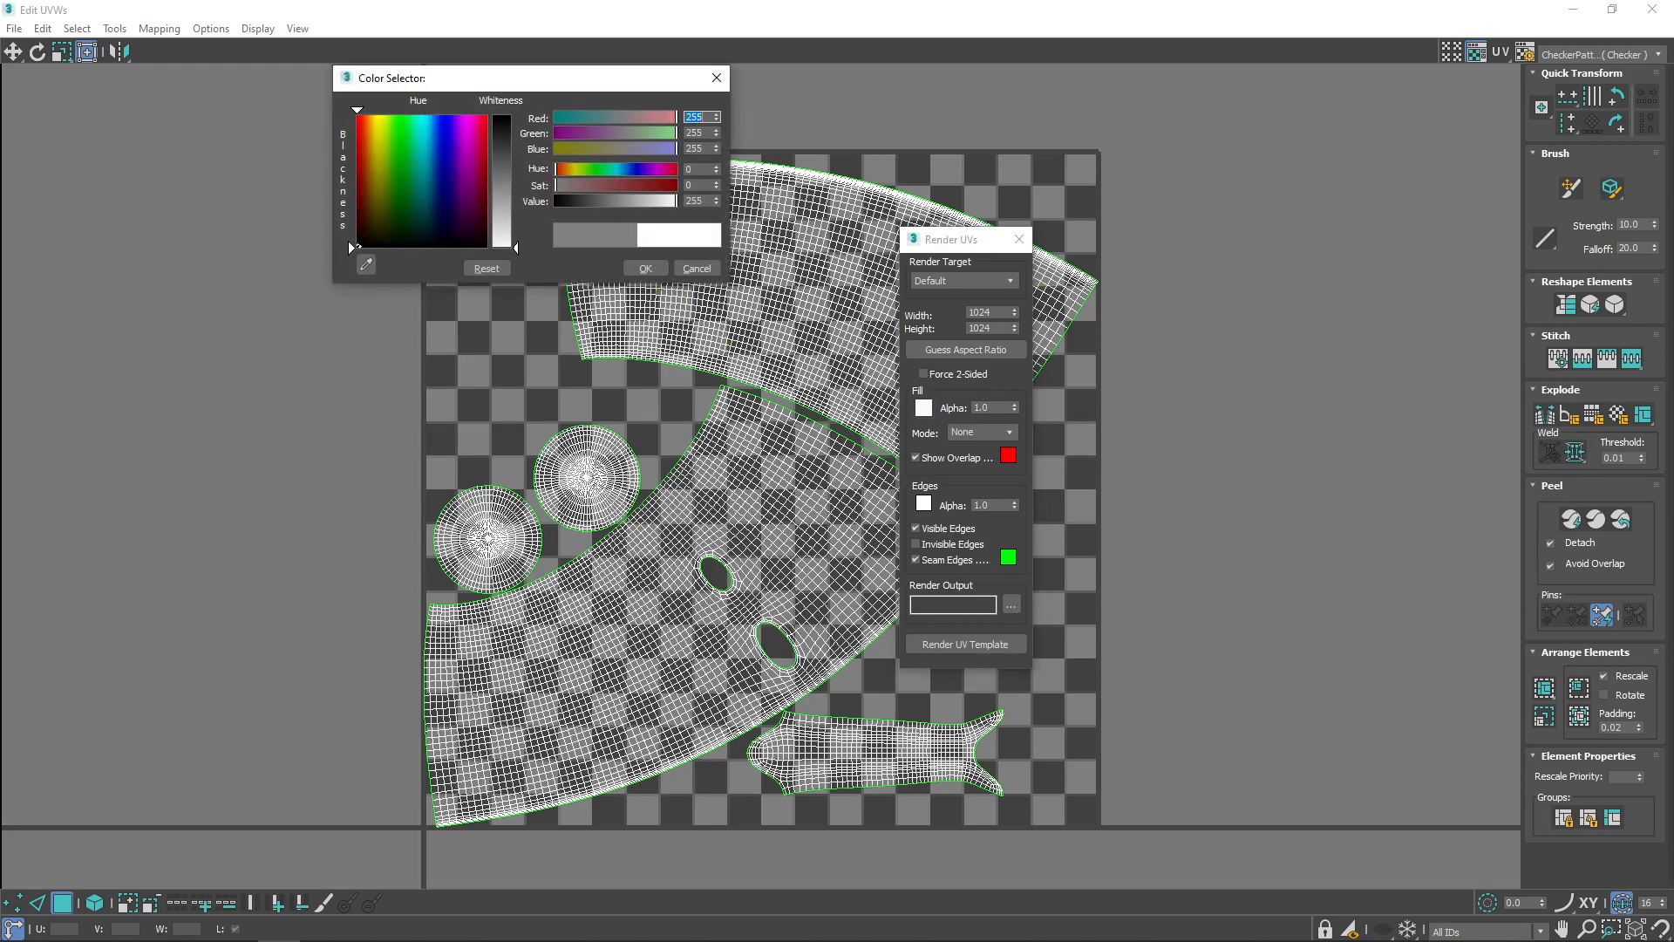
pyautogui.click(643, 270)
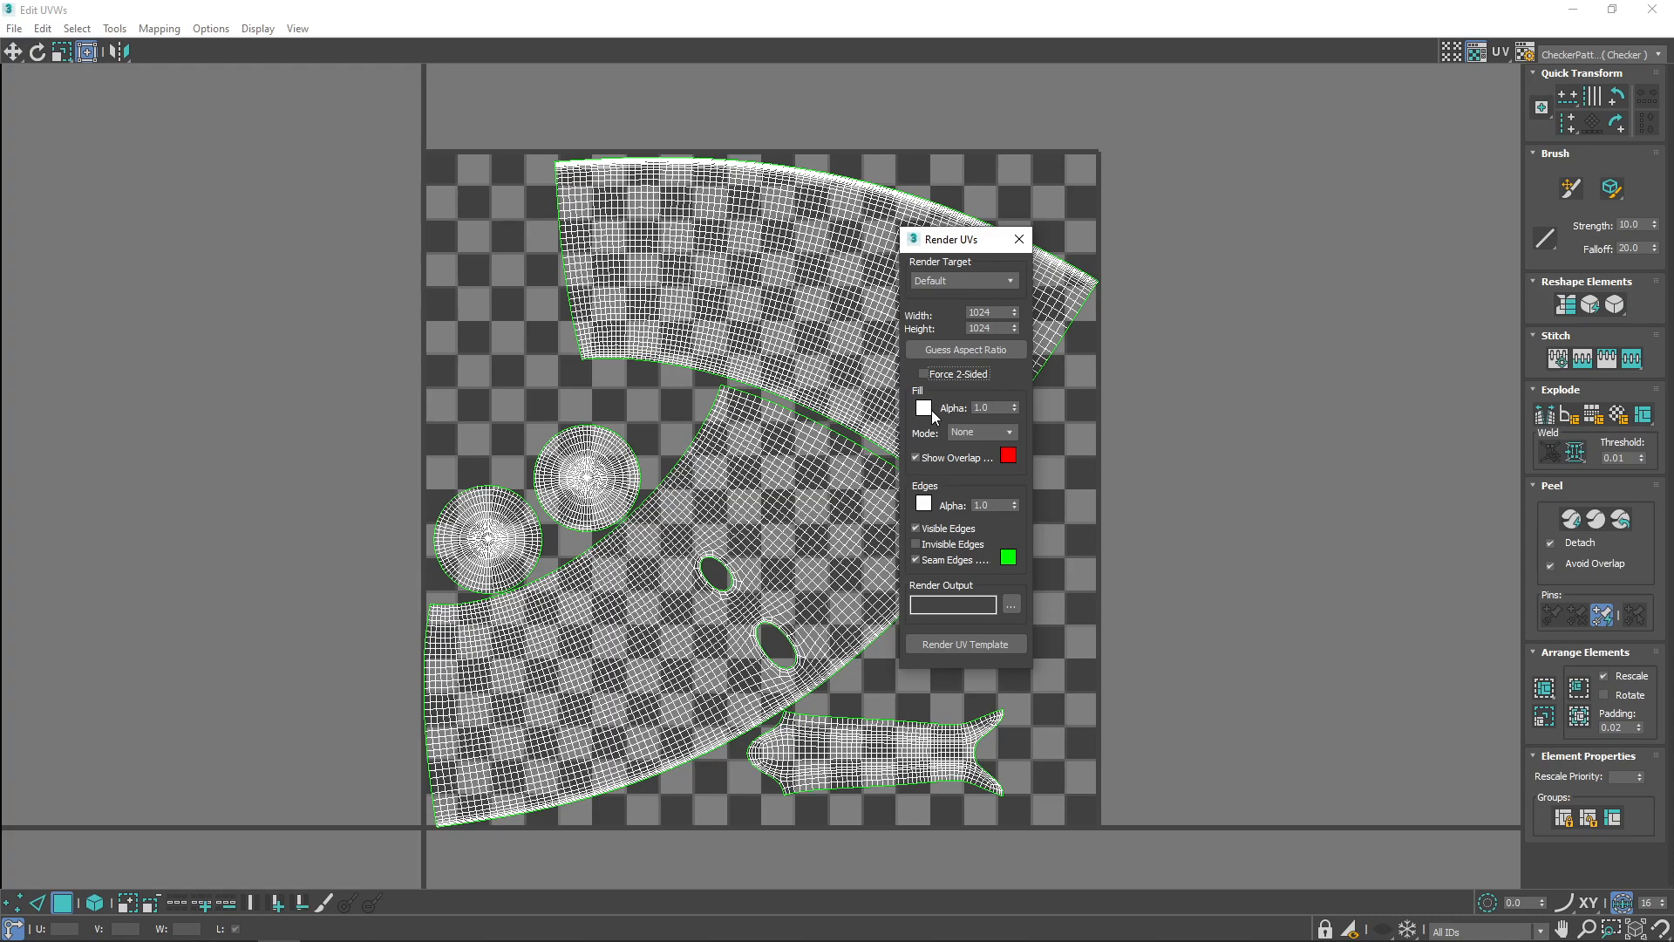
# Set the template's fill mode to Solid and disable overlap display, visible edges and seam edges.
pyautogui.click(1011, 434)
pyautogui.click(962, 459)
pyautogui.click(916, 528)
# Set the render output to cup_alpha.png, overwriting the existing file, as 16-bit grayscale PNG with alpha channel.
pyautogui.click(1011, 605)
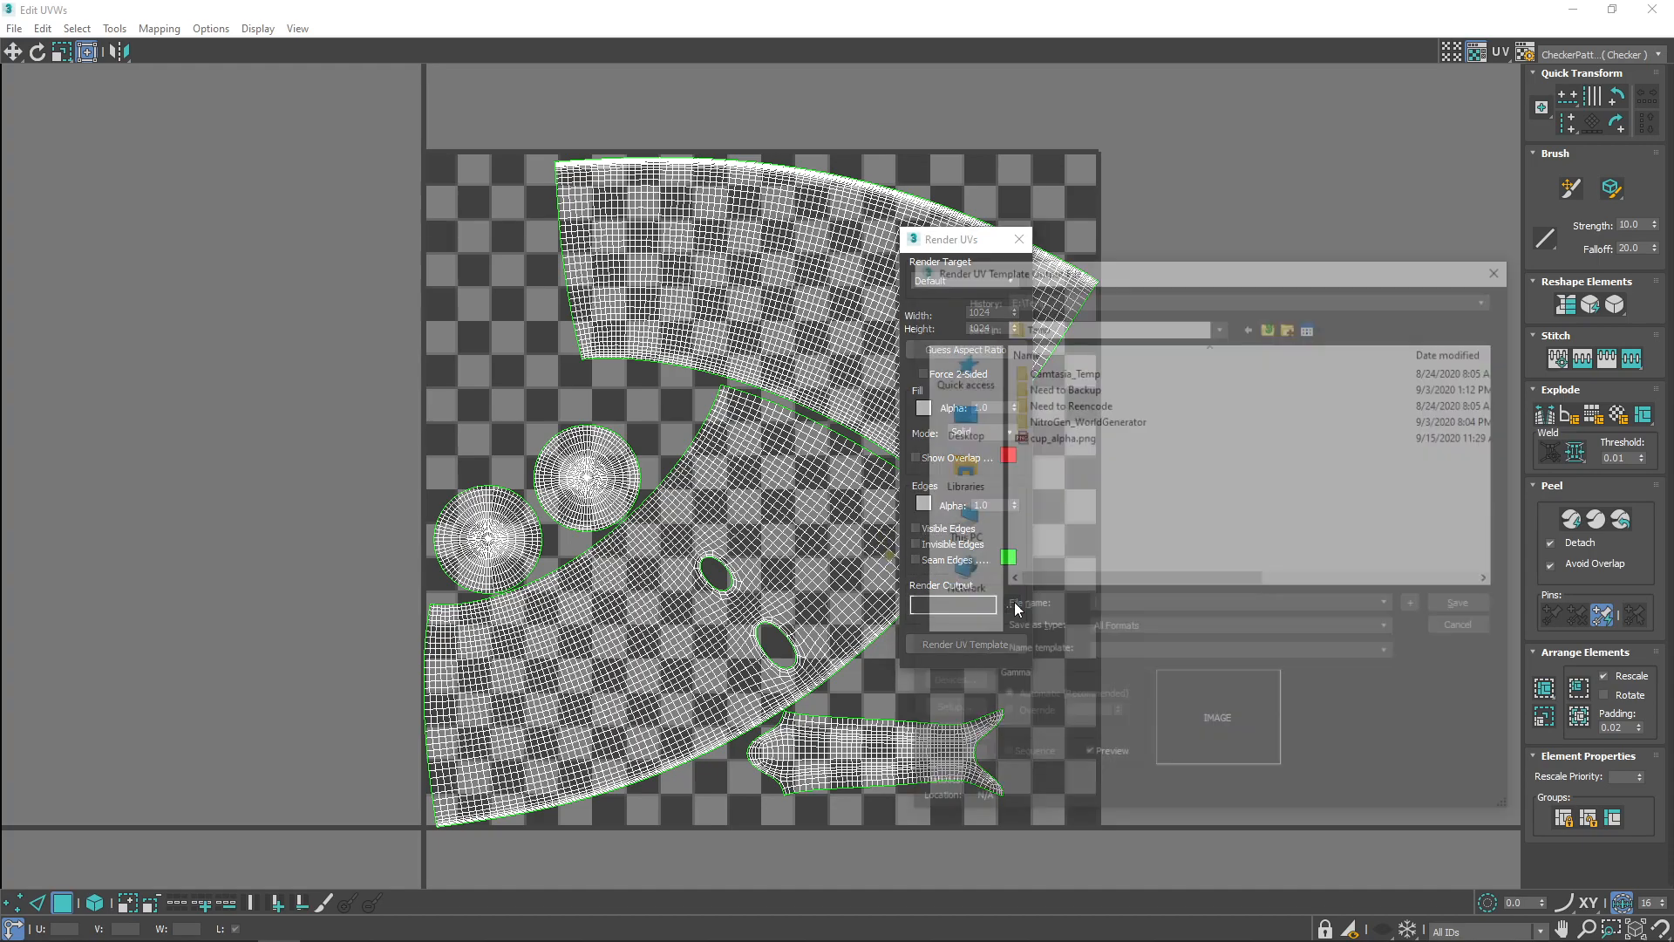
pyautogui.doubleClick(1071, 436)
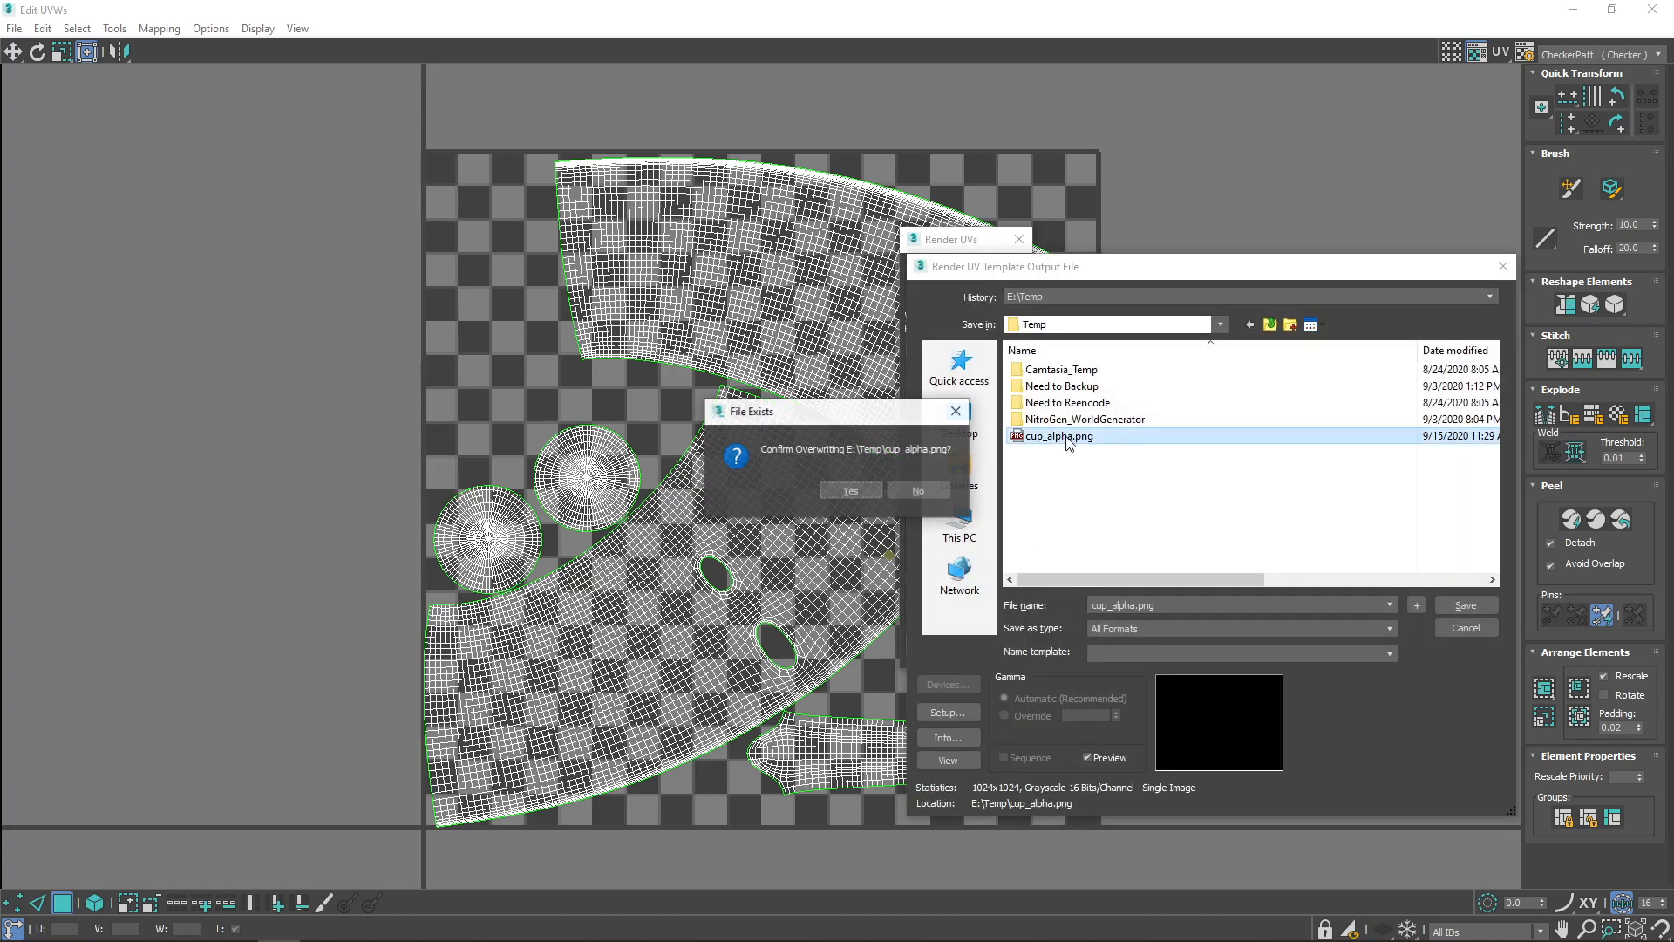
pyautogui.click(859, 489)
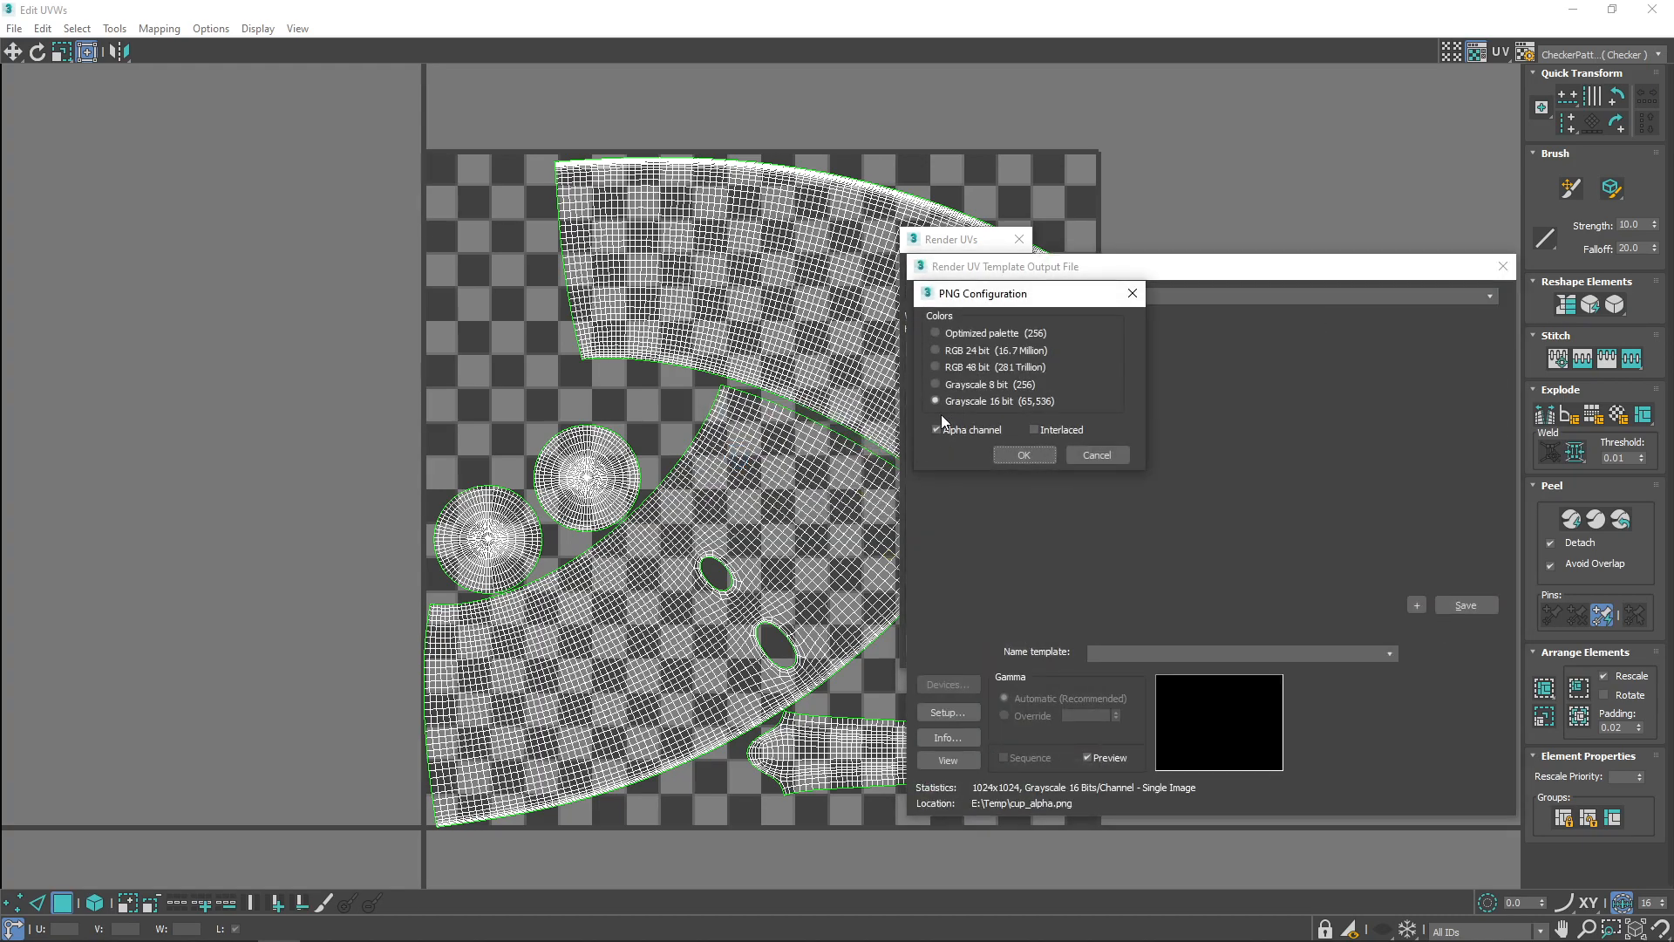
pyautogui.click(1025, 455)
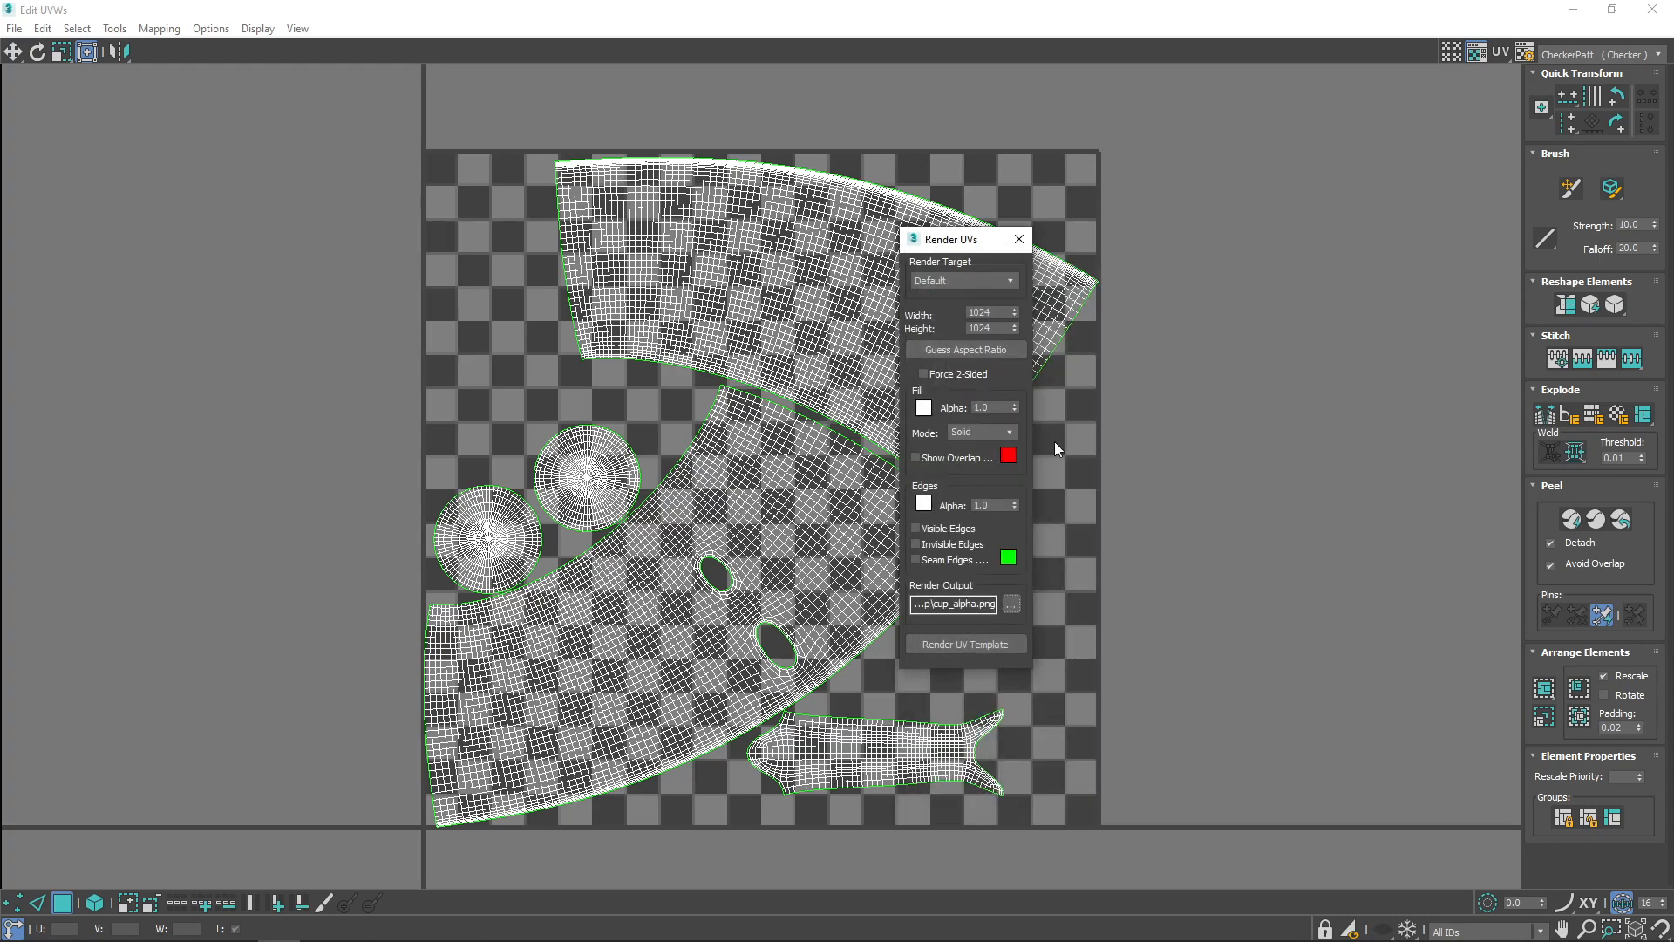
# Render the UV template to cup_alpha.png, overwriting the existing file, and close the rendered map.
pyautogui.click(975, 642)
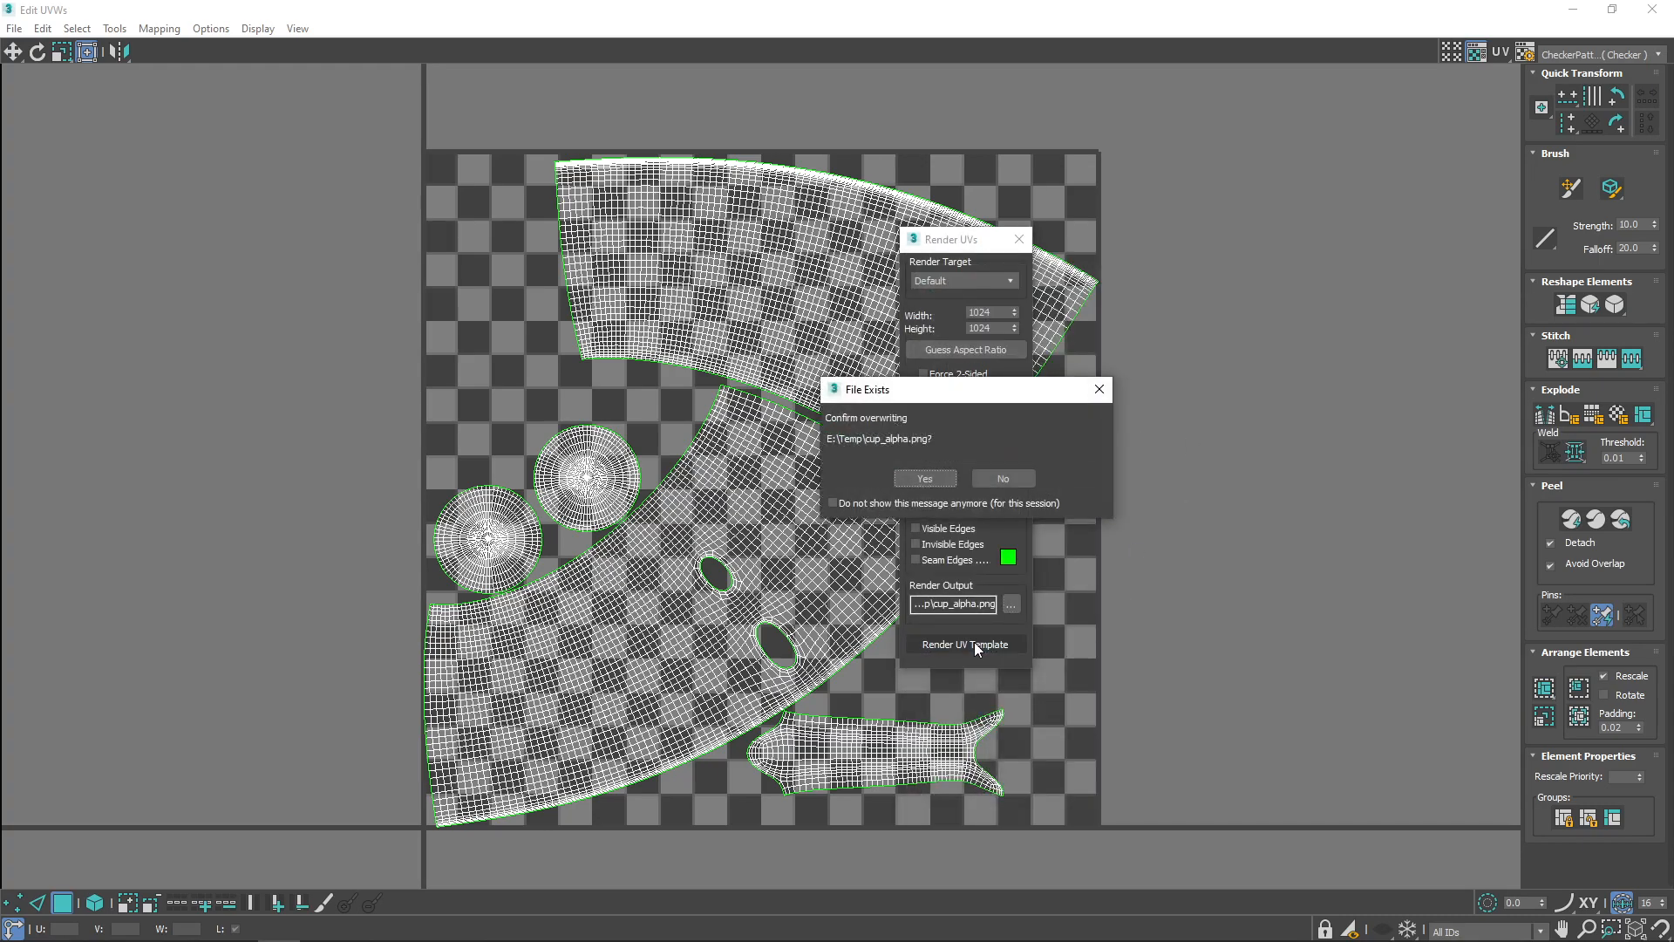
pyautogui.click(926, 479)
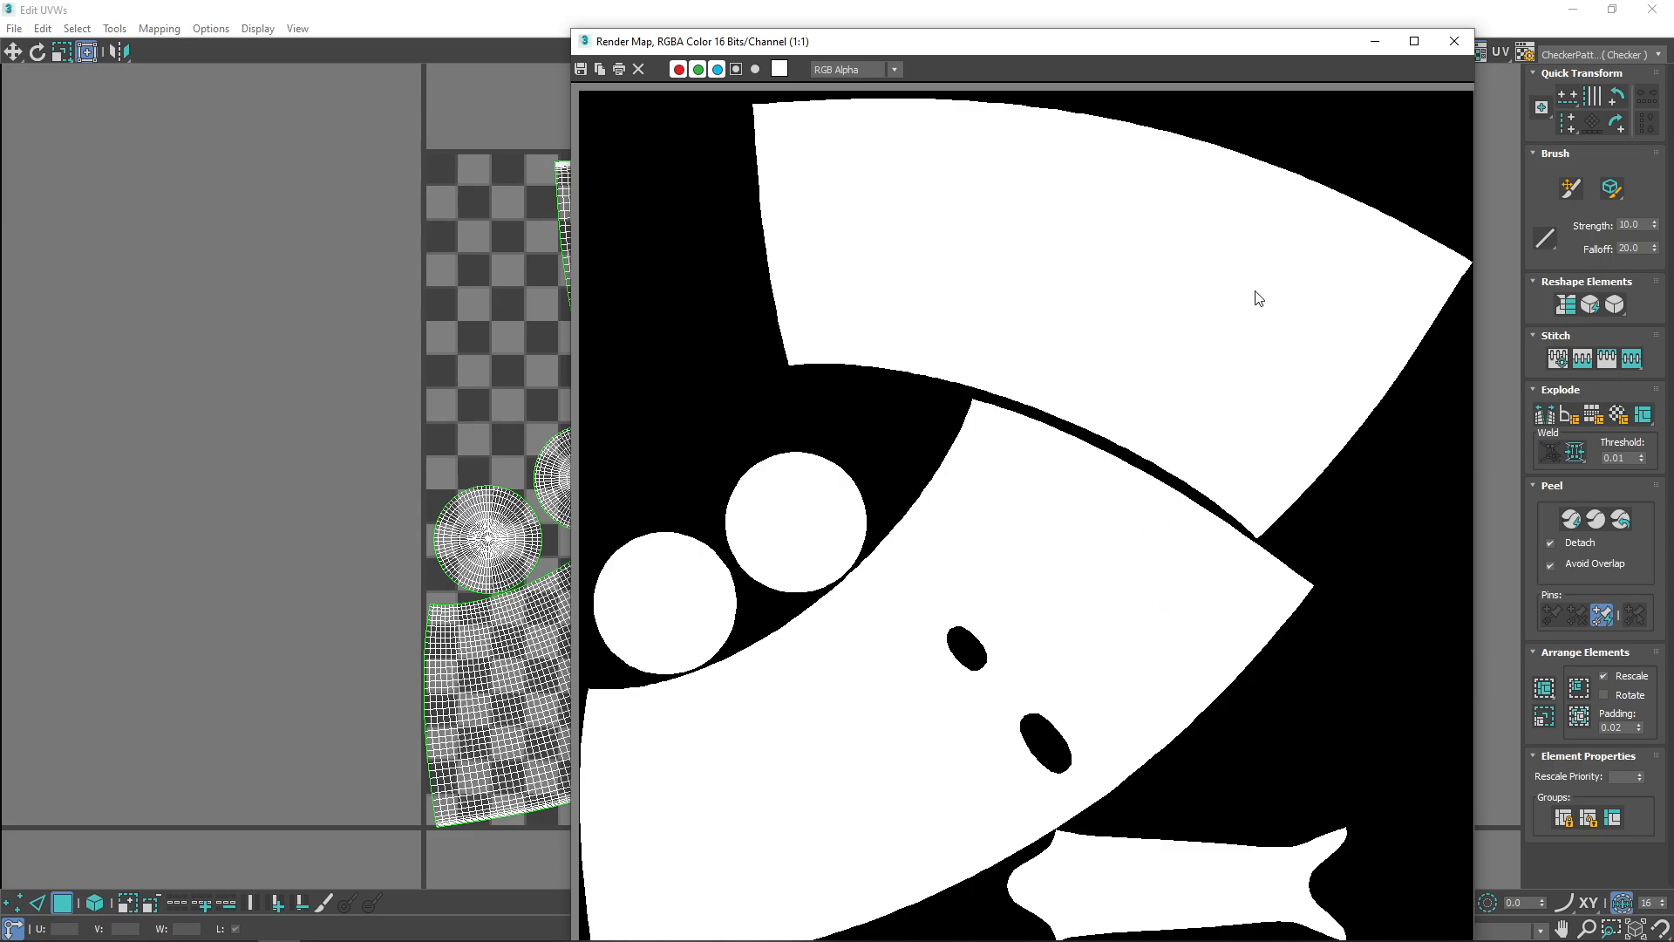
pyautogui.click(1453, 42)
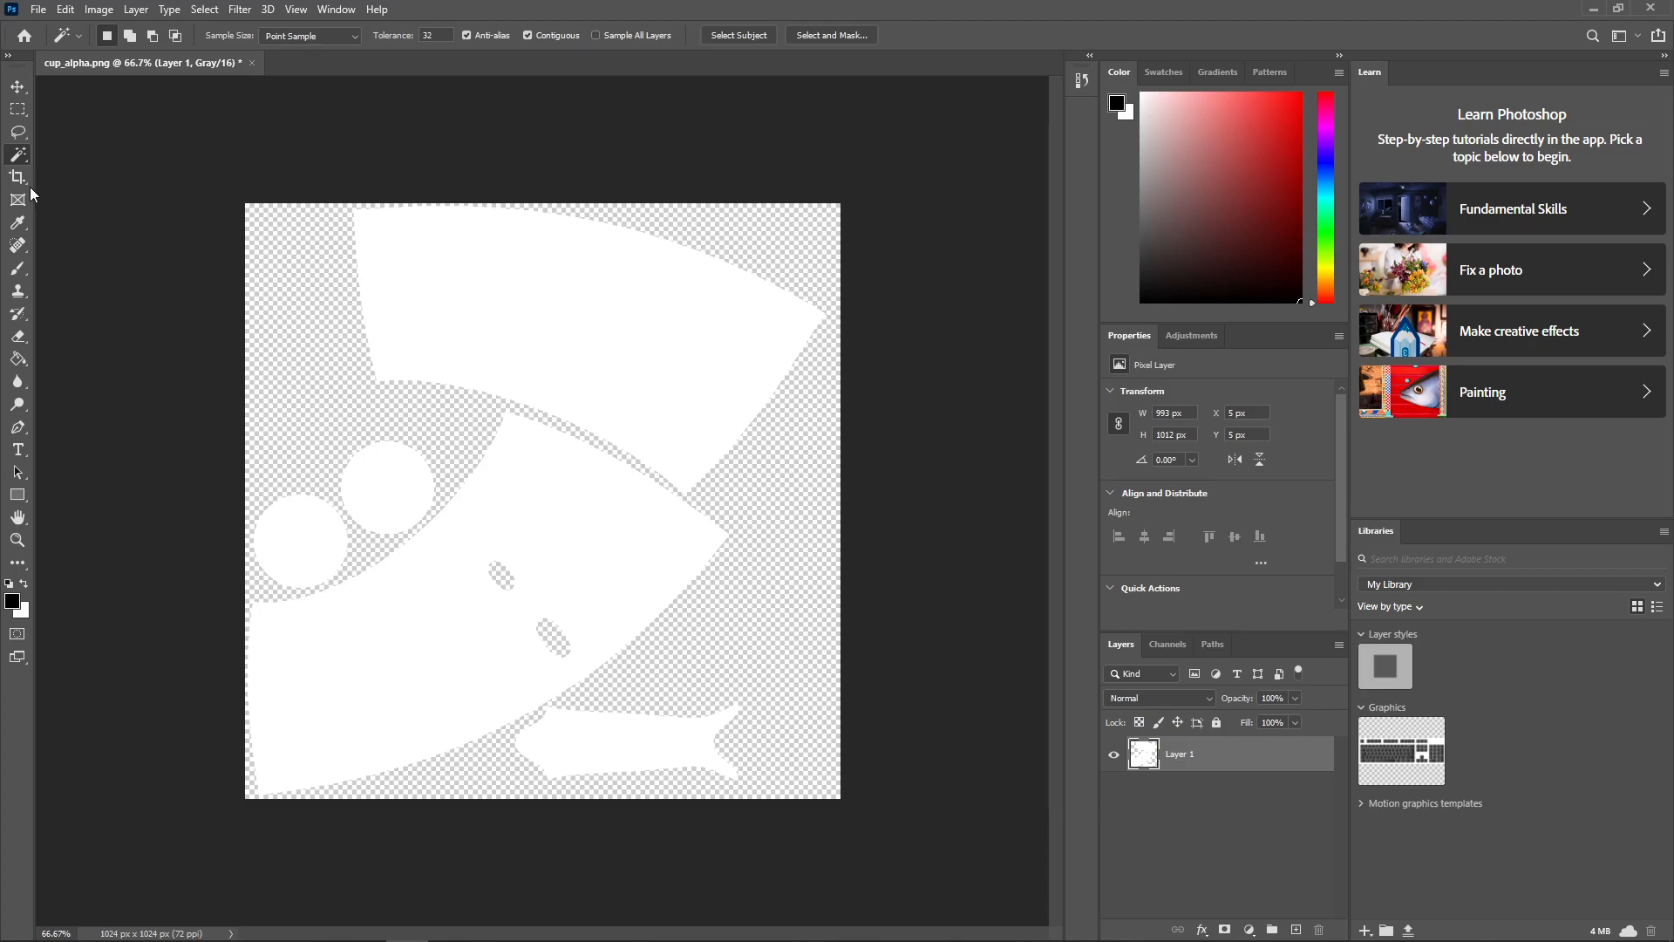
# In Photoshop, delete the cup's outer wall, outer base and handle shapes from cup_alpha.png, deselect, and save the image.
pyautogui.click(305, 549)
pyautogui.keyDown('shift'); pyautogui.click(579, 542); pyautogui.keyUp('shift')
pyautogui.keyDown('shift'); pyautogui.click(571, 724); pyautogui.keyUp('shift')
pyautogui.press('Delete')
pyautogui.hotkey('ctrl', 'd')
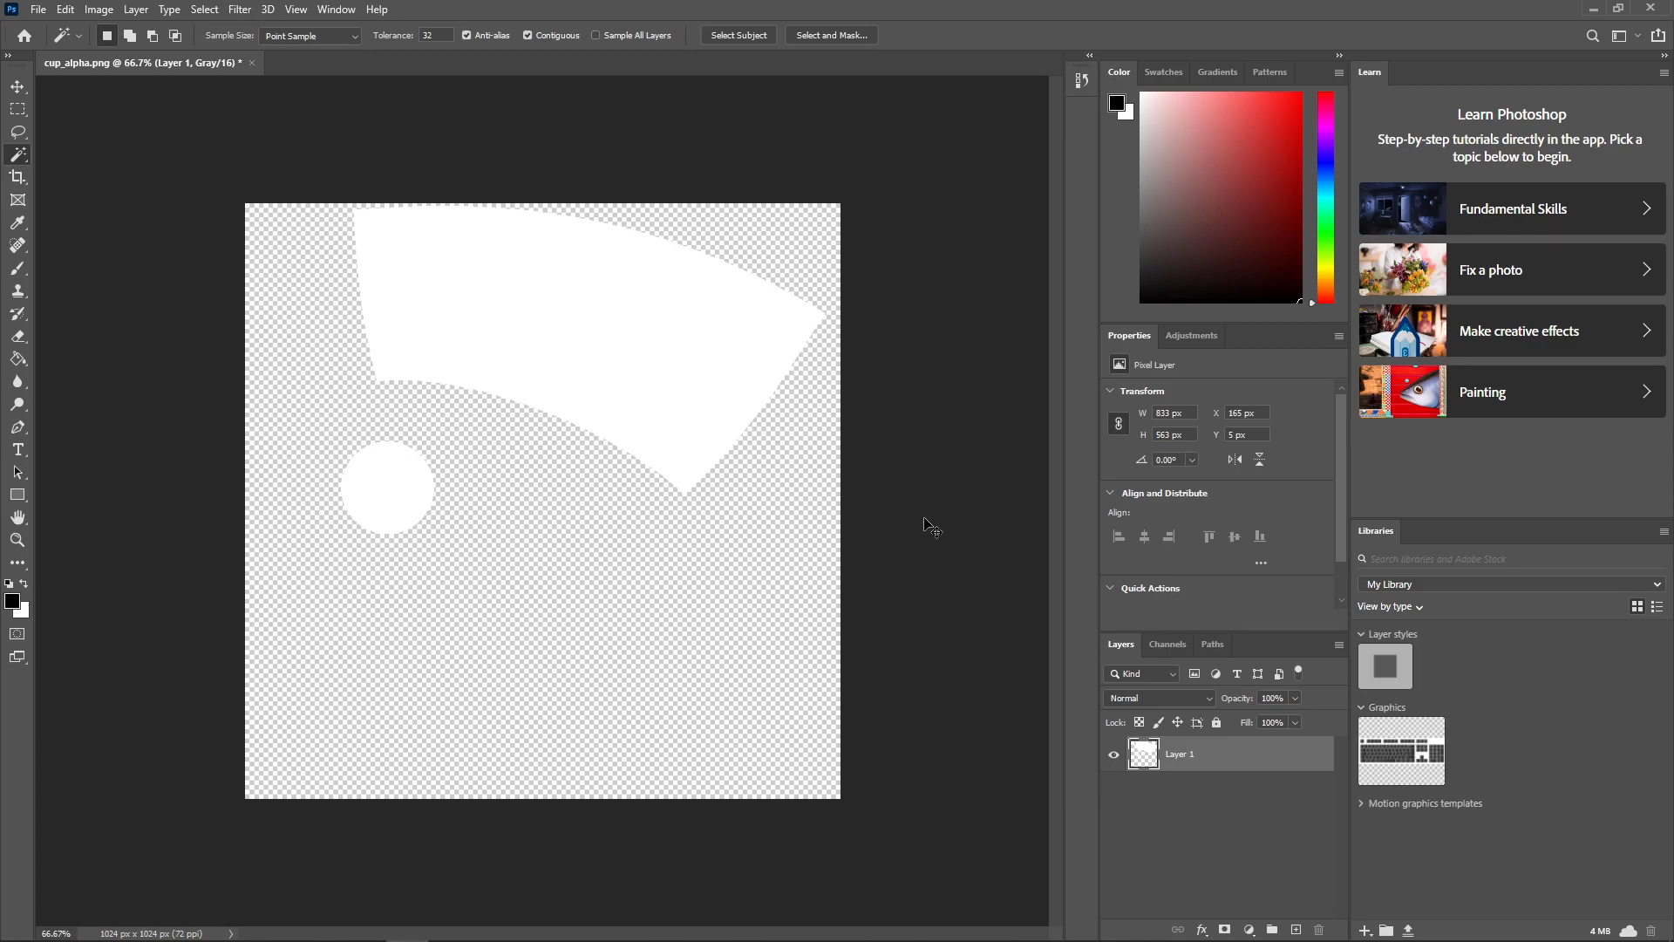
pyautogui.hotkey('ctrl', 's')
# Switch to Unreal Editor and examine the cloaked cup in the Cloaking level from several angles.
pyautogui.hotkey('alt', 'Tab')
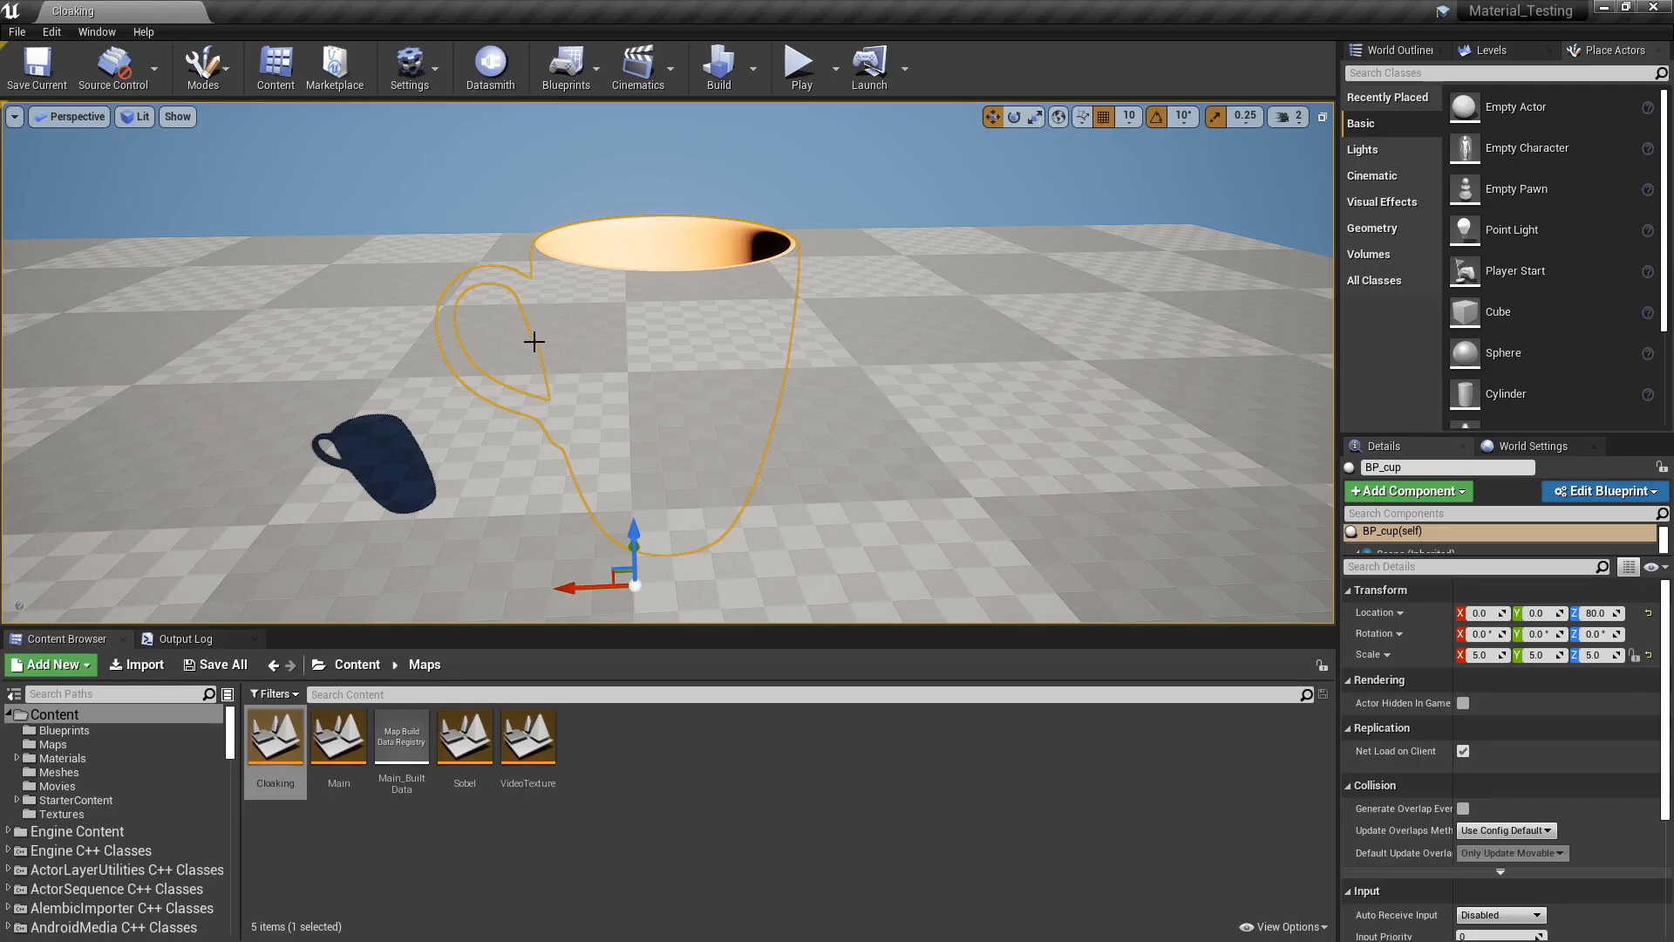
pyautogui.moveTo(881, 338)
pyautogui.mouseDown(button='middle')
pyautogui.moveTo(819, 409)
pyautogui.moveTo(881, 338)
pyautogui.mouseUp(button='middle')
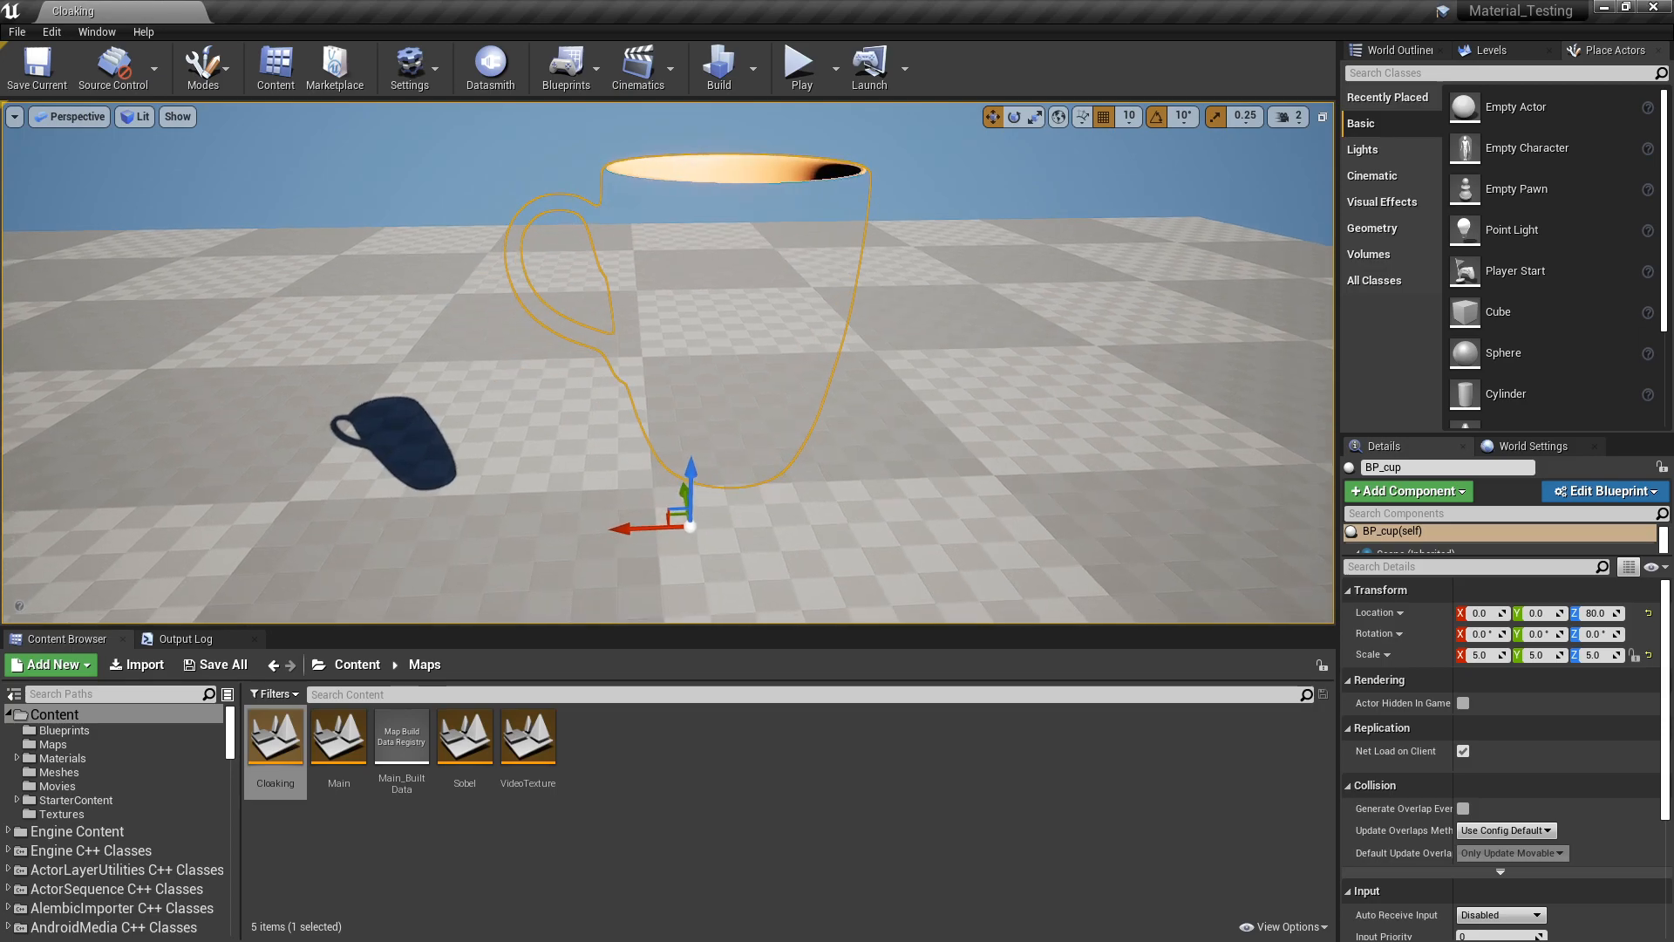
pyautogui.moveTo(941, 302)
pyautogui.keyDown('alt'); pyautogui.mouseDown()
pyautogui.moveTo(880, 401)
pyautogui.moveTo(871, 545)
pyautogui.moveTo(859, 279)
pyautogui.moveTo(881, 240)
pyautogui.moveTo(859, 227)
pyautogui.moveTo(858, 152)
pyautogui.moveTo(859, 367)
pyautogui.moveTo(859, 261)
pyautogui.moveTo(923, 329)
pyautogui.mouseUp(); pyautogui.keyUp('alt')
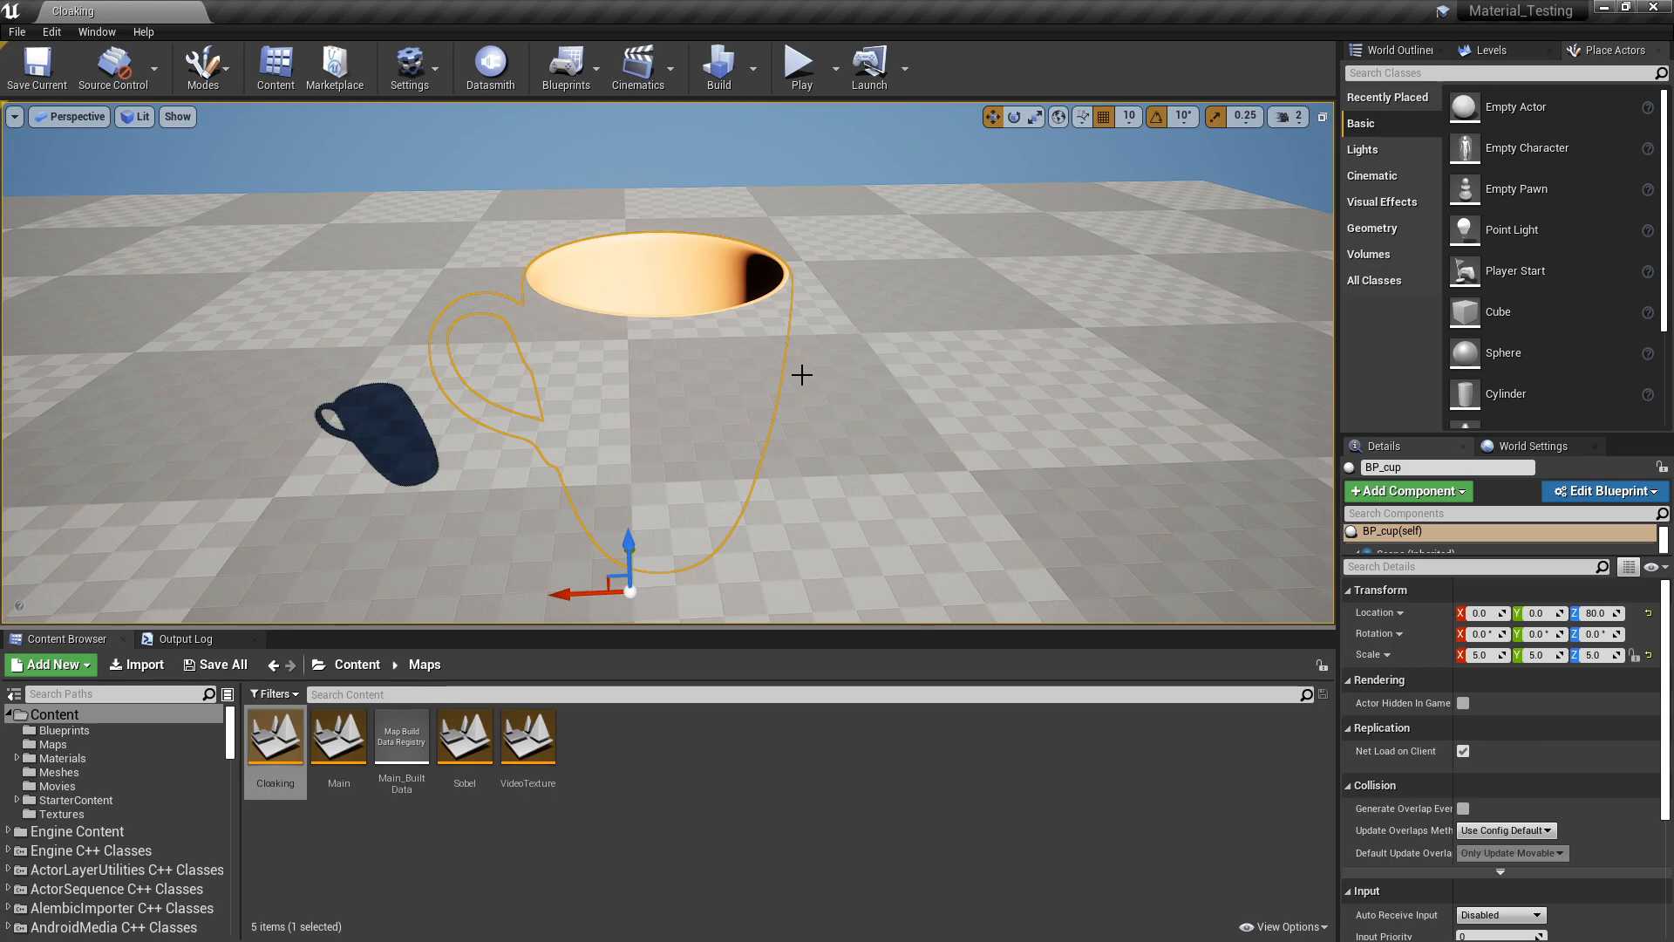
# Open the SM_Cup static mesh from the Meshes folder, inspect its inner and outer surfaces, and close the mesh editor.
pyautogui.click(58, 771)
pyautogui.doubleClick(272, 745)
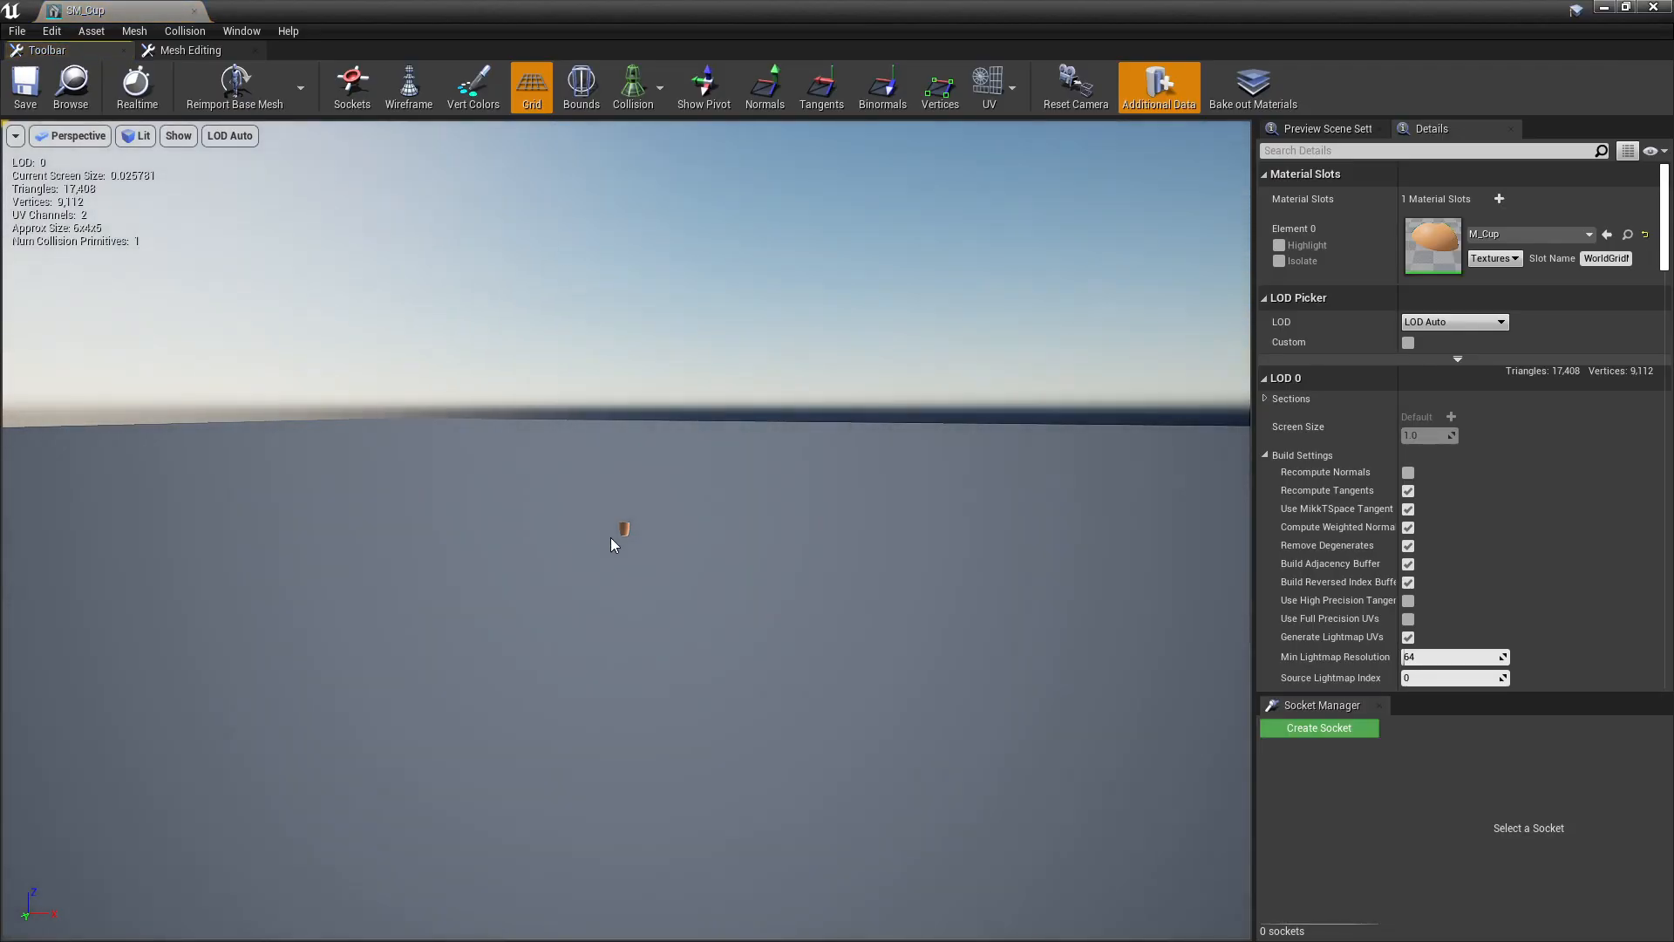
pyautogui.scroll(8, 612, 536)
pyautogui.moveTo(713, 540)
pyautogui.mouseDown()
pyautogui.moveTo(558, 654)
pyautogui.moveTo(811, 506)
pyautogui.moveTo(855, 519)
pyautogui.moveTo(811, 636)
pyautogui.moveTo(902, 571)
pyautogui.moveTo(915, 470)
pyautogui.moveTo(863, 514)
pyautogui.moveTo(828, 632)
pyautogui.moveTo(789, 649)
pyautogui.moveTo(728, 557)
pyautogui.mouseUp()
pyautogui.moveTo(437, 455); pyautogui.dragTo(437, 462)
pyautogui.moveTo(765, 573); pyautogui.dragTo(820, 542)
pyautogui.moveTo(757, 646)
pyautogui.mouseDown()
pyautogui.moveTo(760, 543)
pyautogui.moveTo(776, 697)
pyautogui.moveTo(771, 605)
pyautogui.moveTo(768, 650)
pyautogui.moveTo(767, 626)
pyautogui.mouseUp()
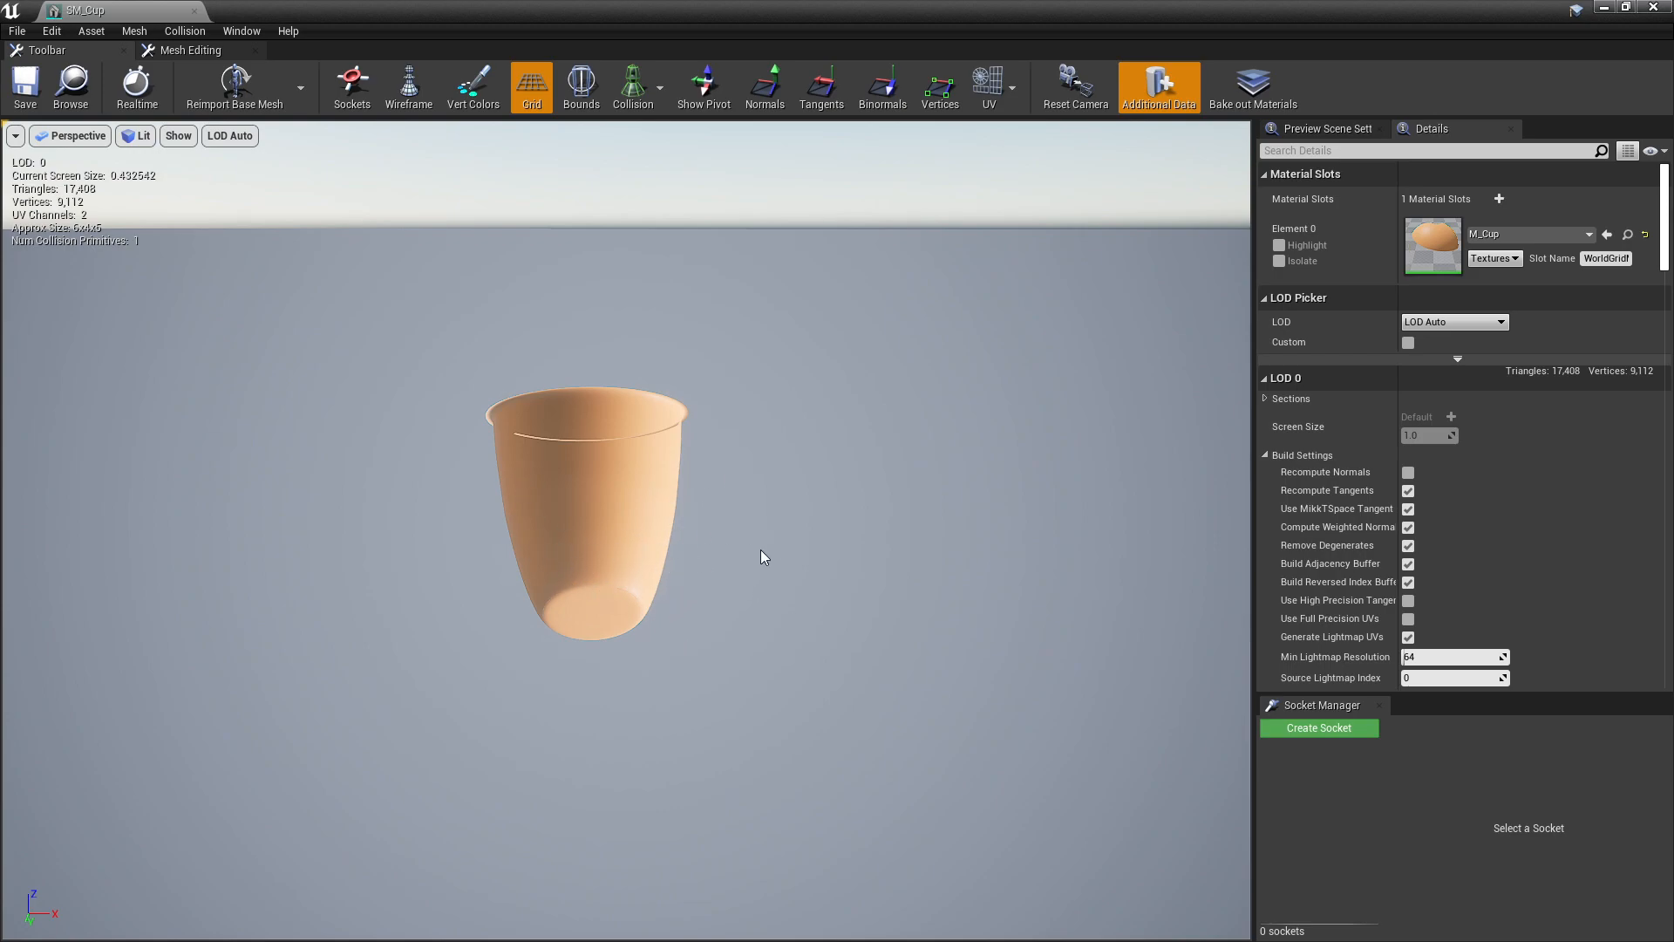
pyautogui.moveTo(757, 555); pyautogui.dragTo(823, 565)
pyautogui.click(1653, 7)
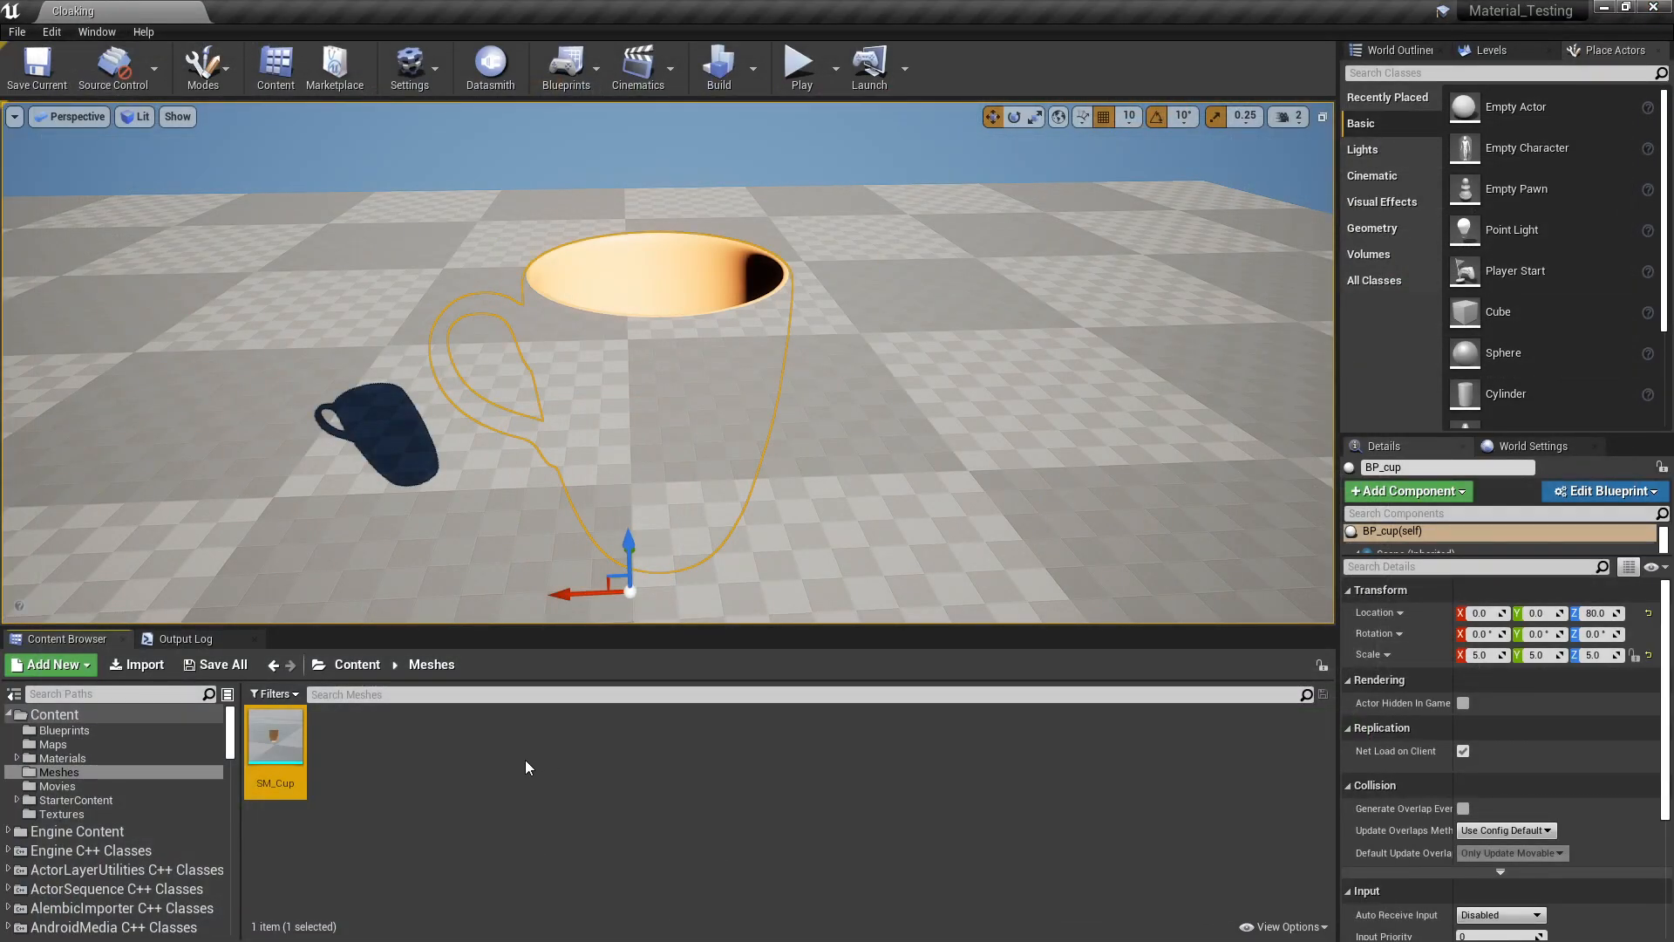
# Create an Actor-based Blueprint Class named BP_Cup02 in the Blueprints folder.
pyautogui.click(72, 731)
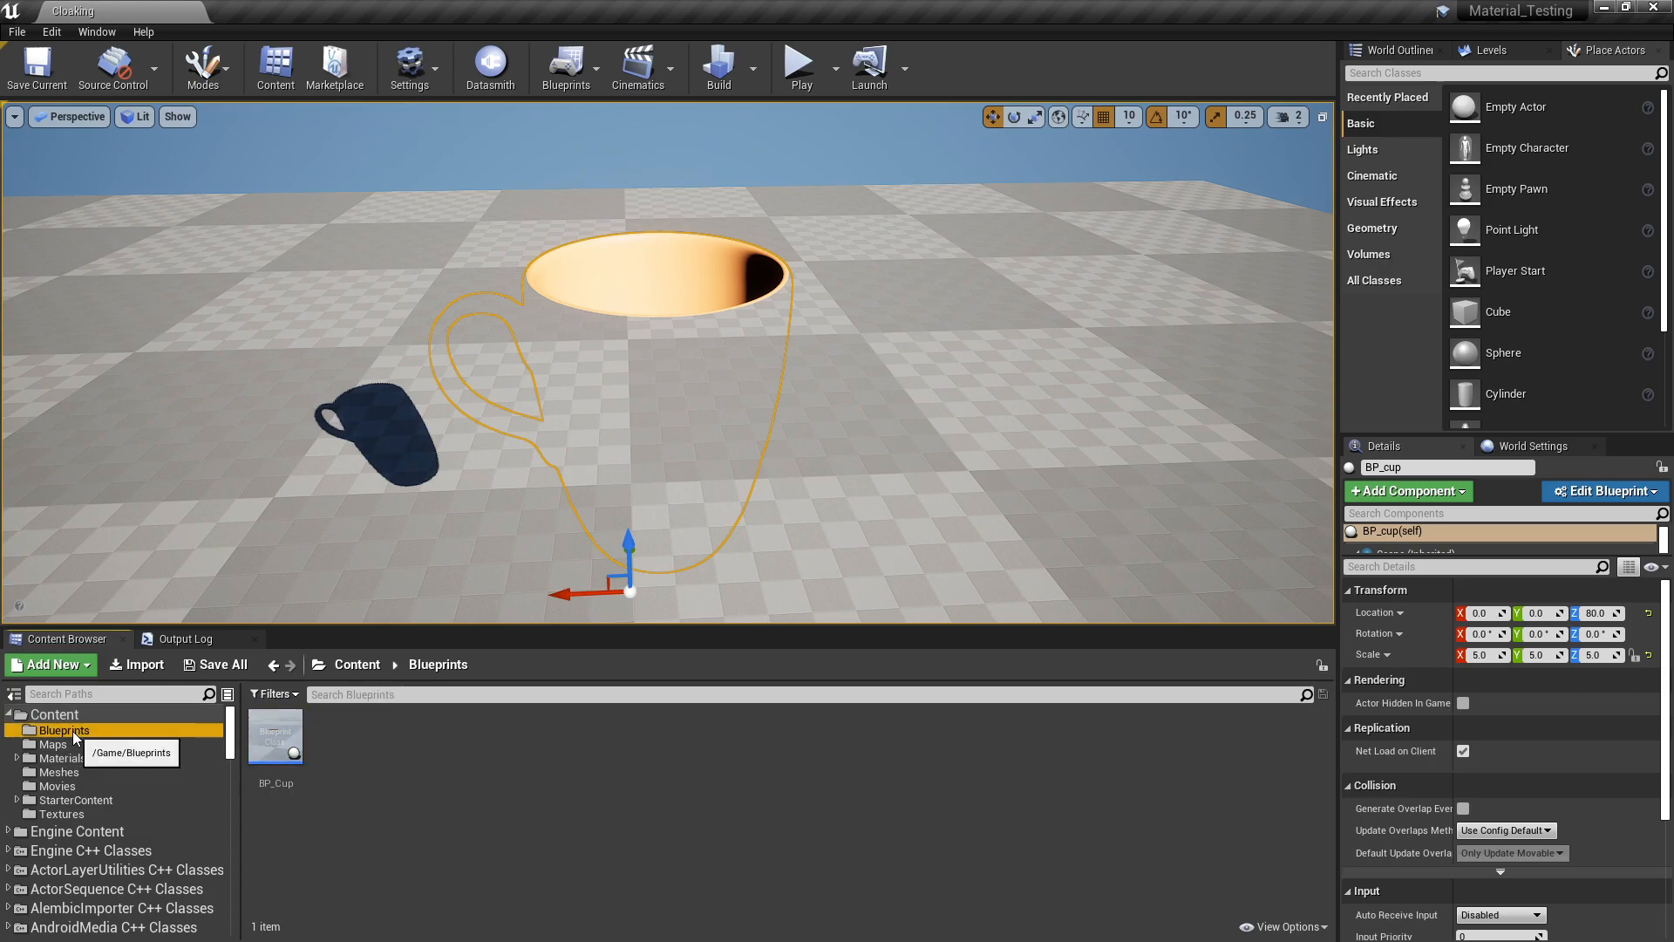
pyautogui.rightClick(427, 755)
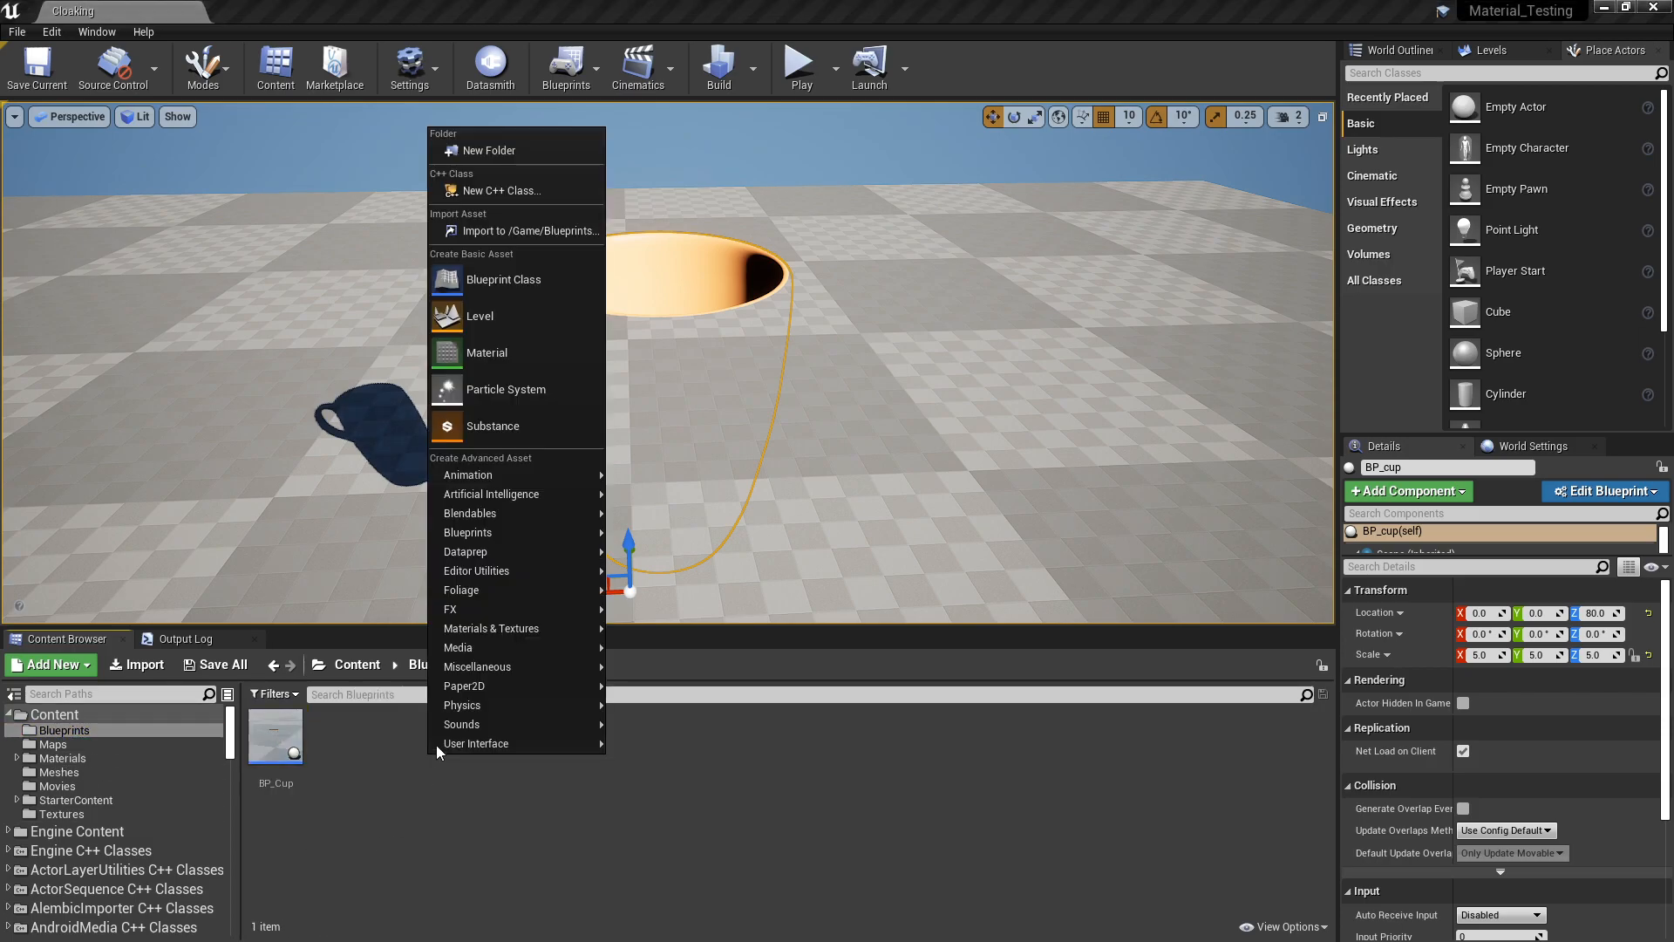
pyautogui.click(493, 279)
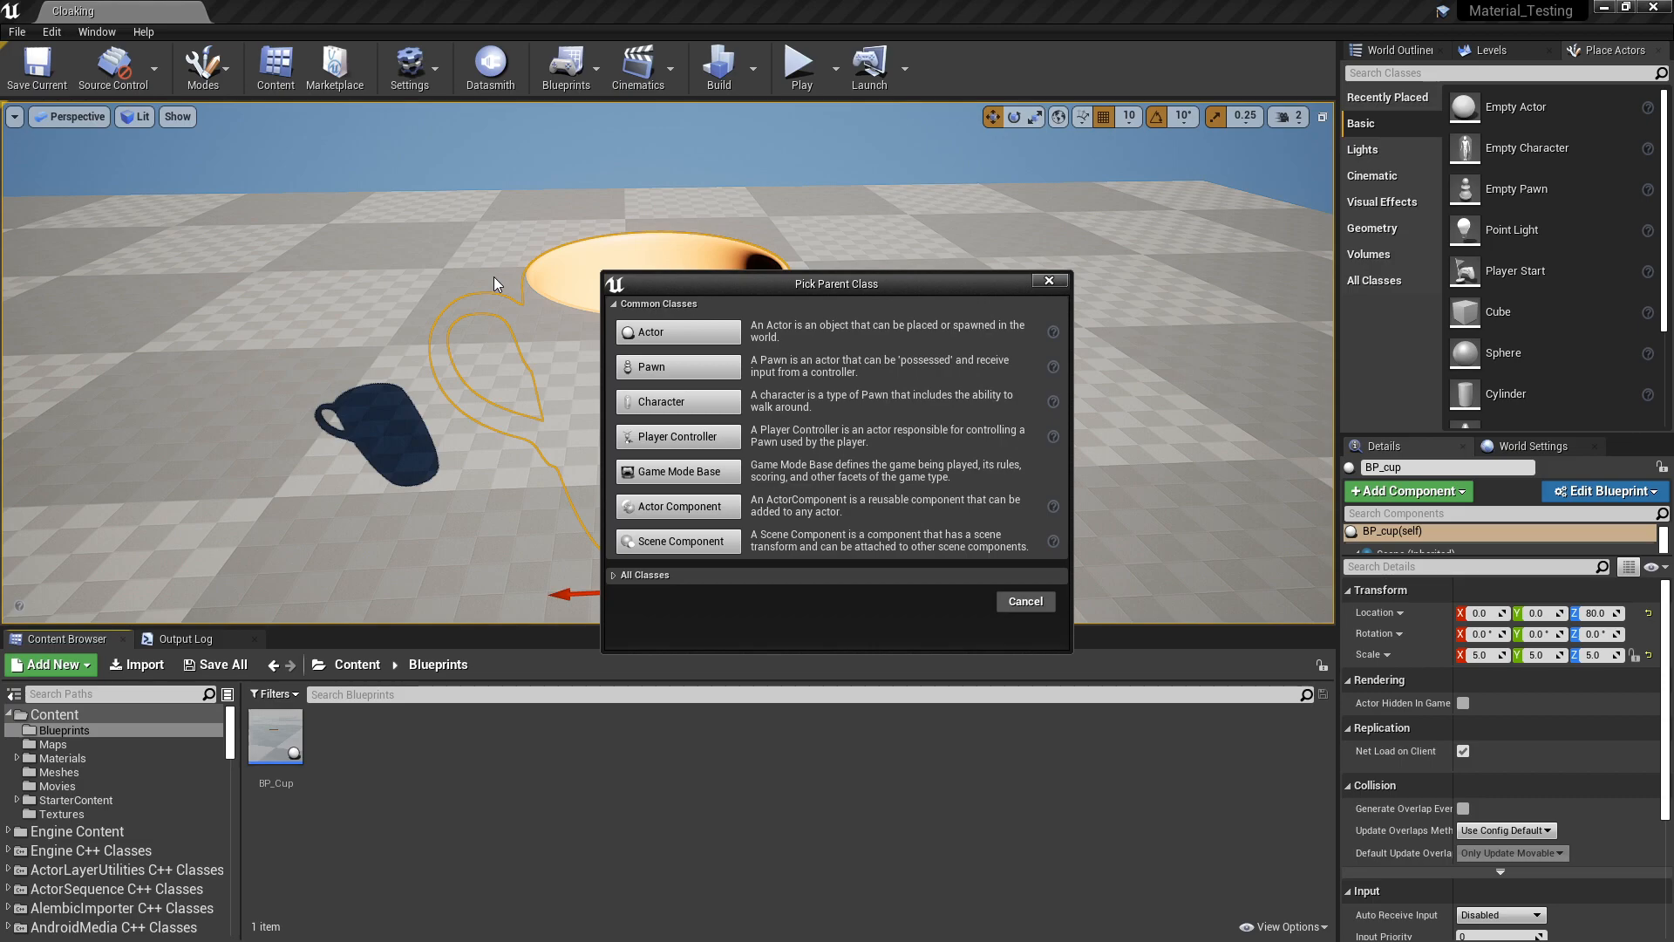
pyautogui.click(677, 329)
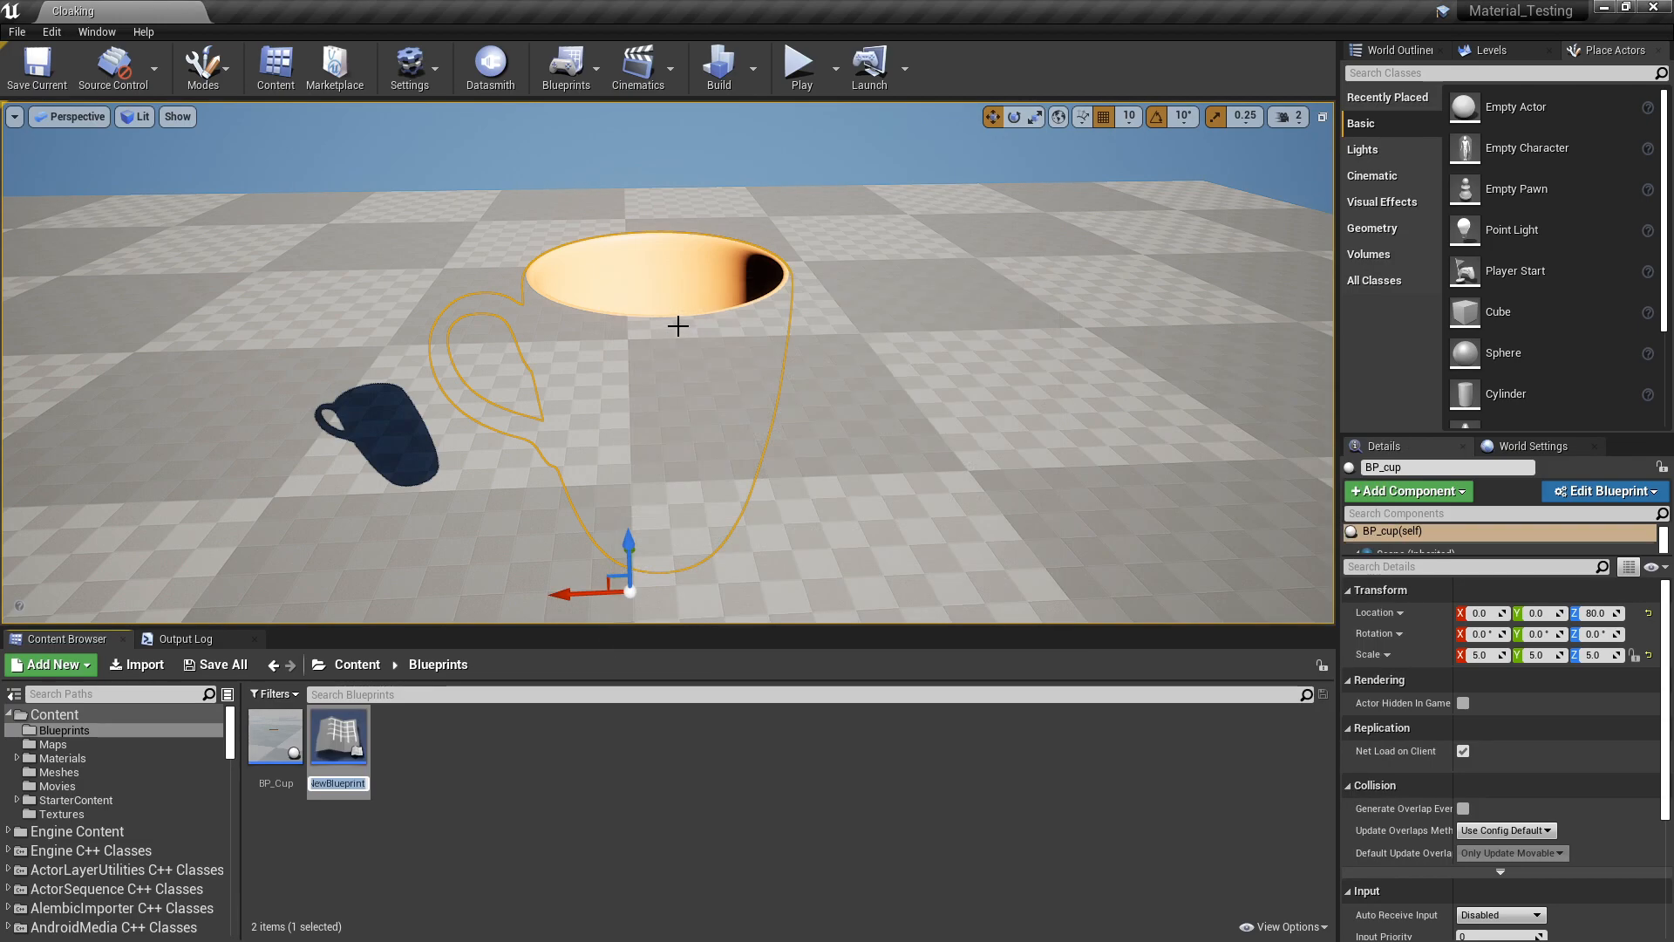
pyautogui.write('BP_Cup02')
pyautogui.press('Return')
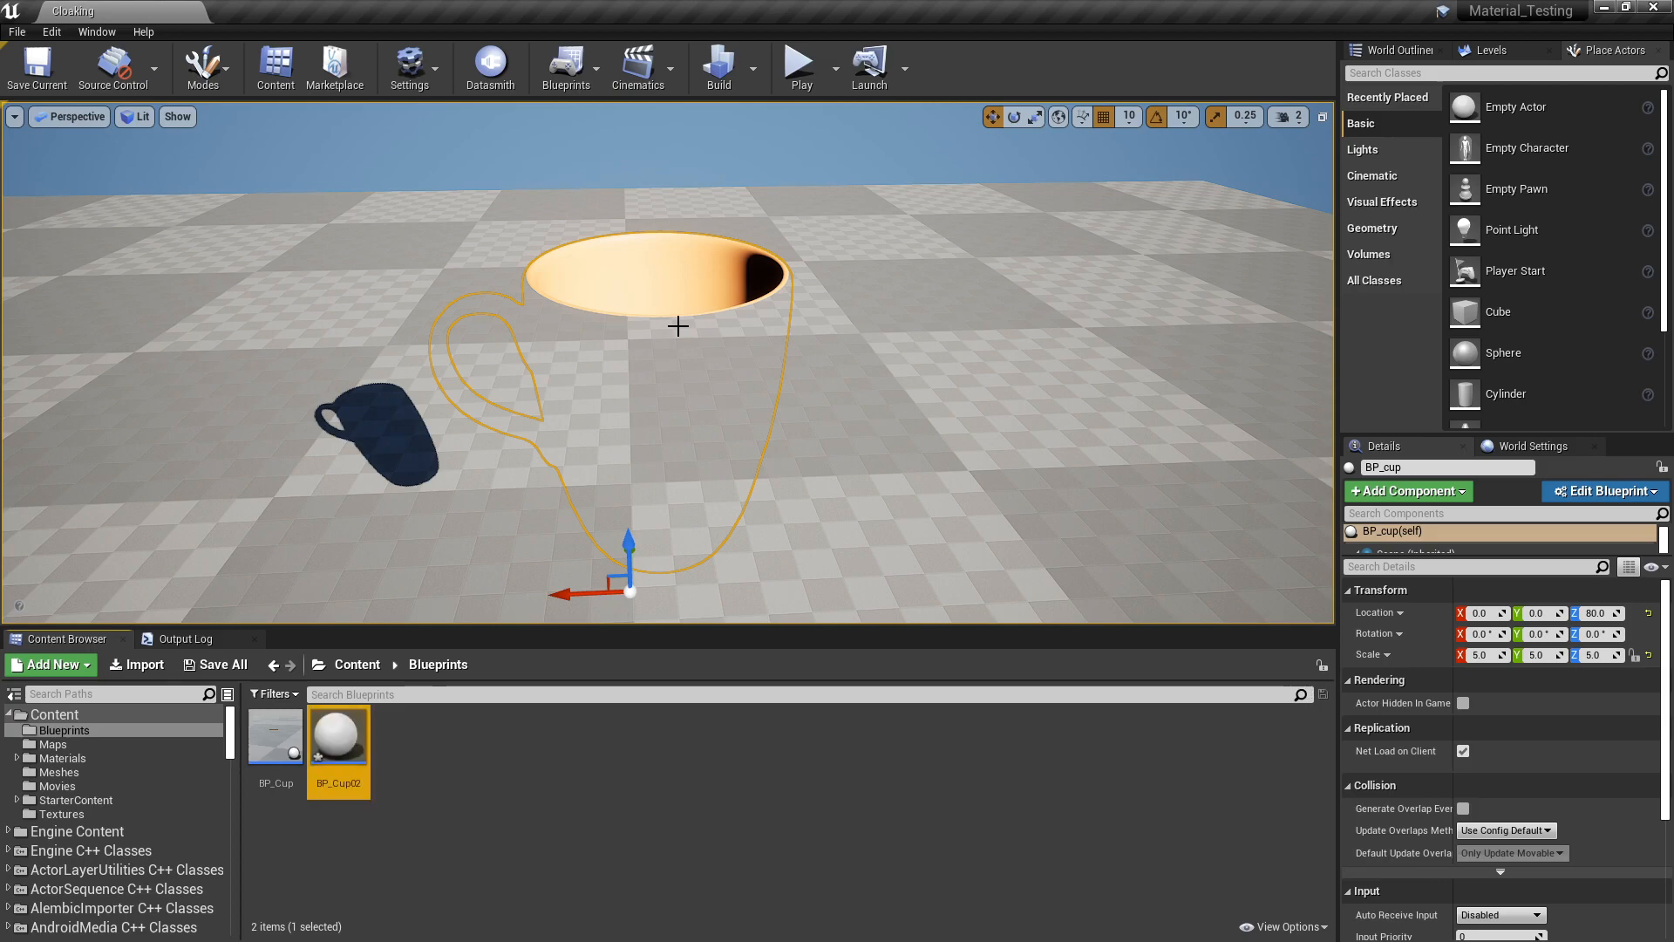
# Open BP_Cup02 and add the SM_Cup mesh from the Meshes folder twice, with the second component nested under the first.
pyautogui.doubleClick(357, 750)
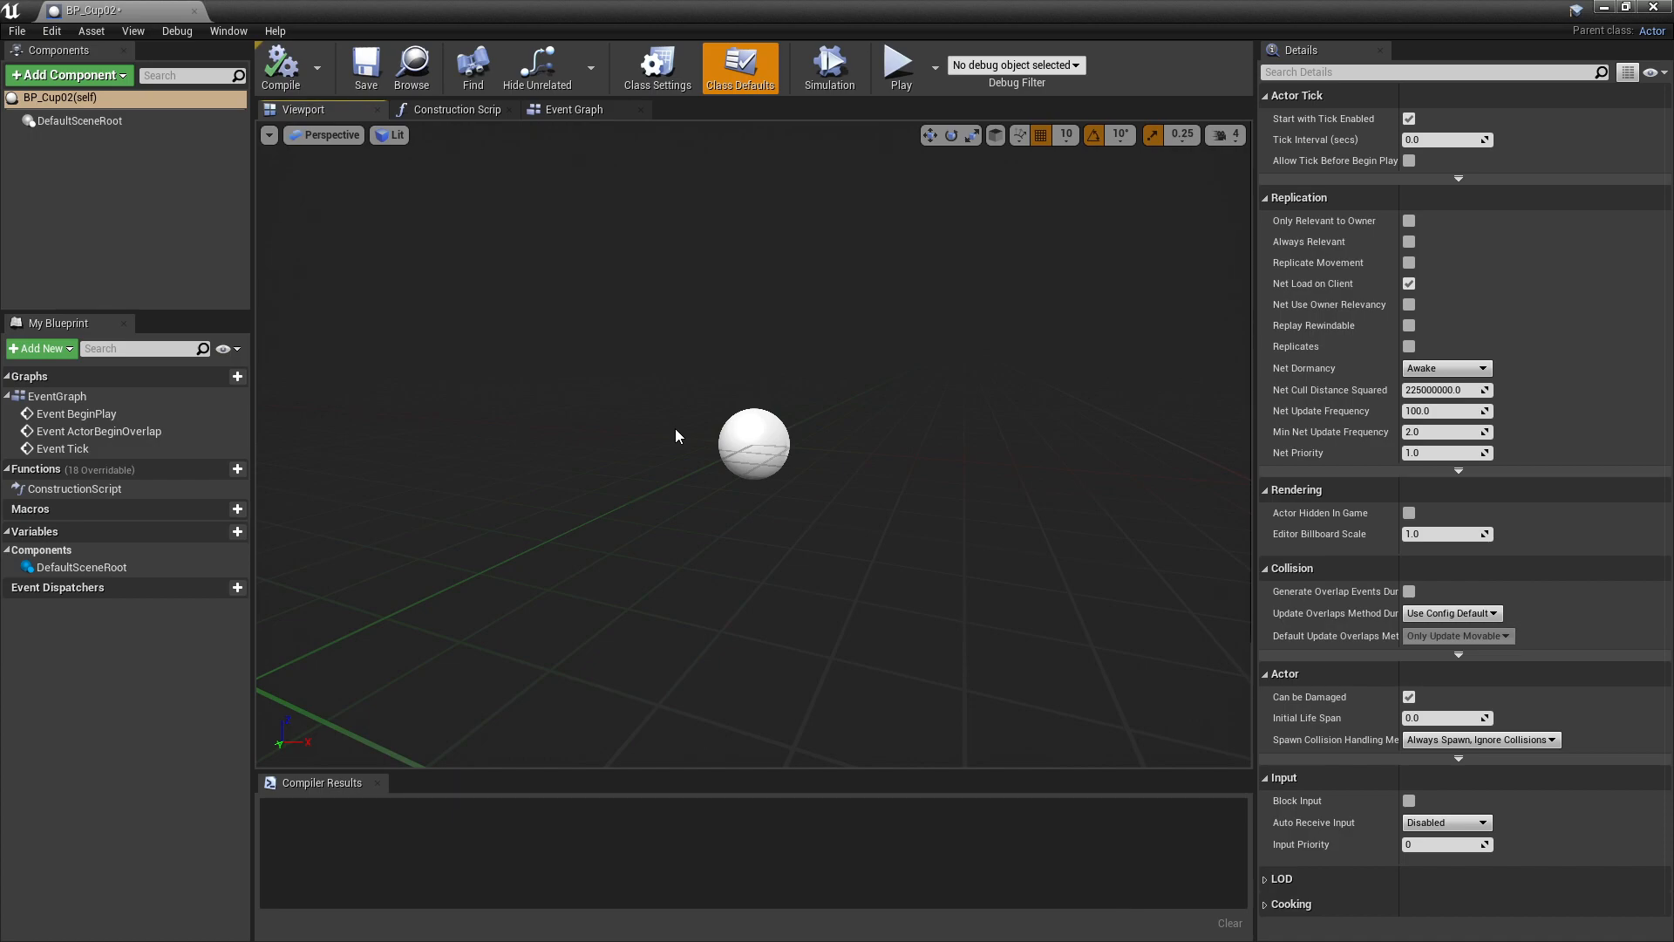
pyautogui.moveTo(839, 11); pyautogui.dragTo(1106, 207)
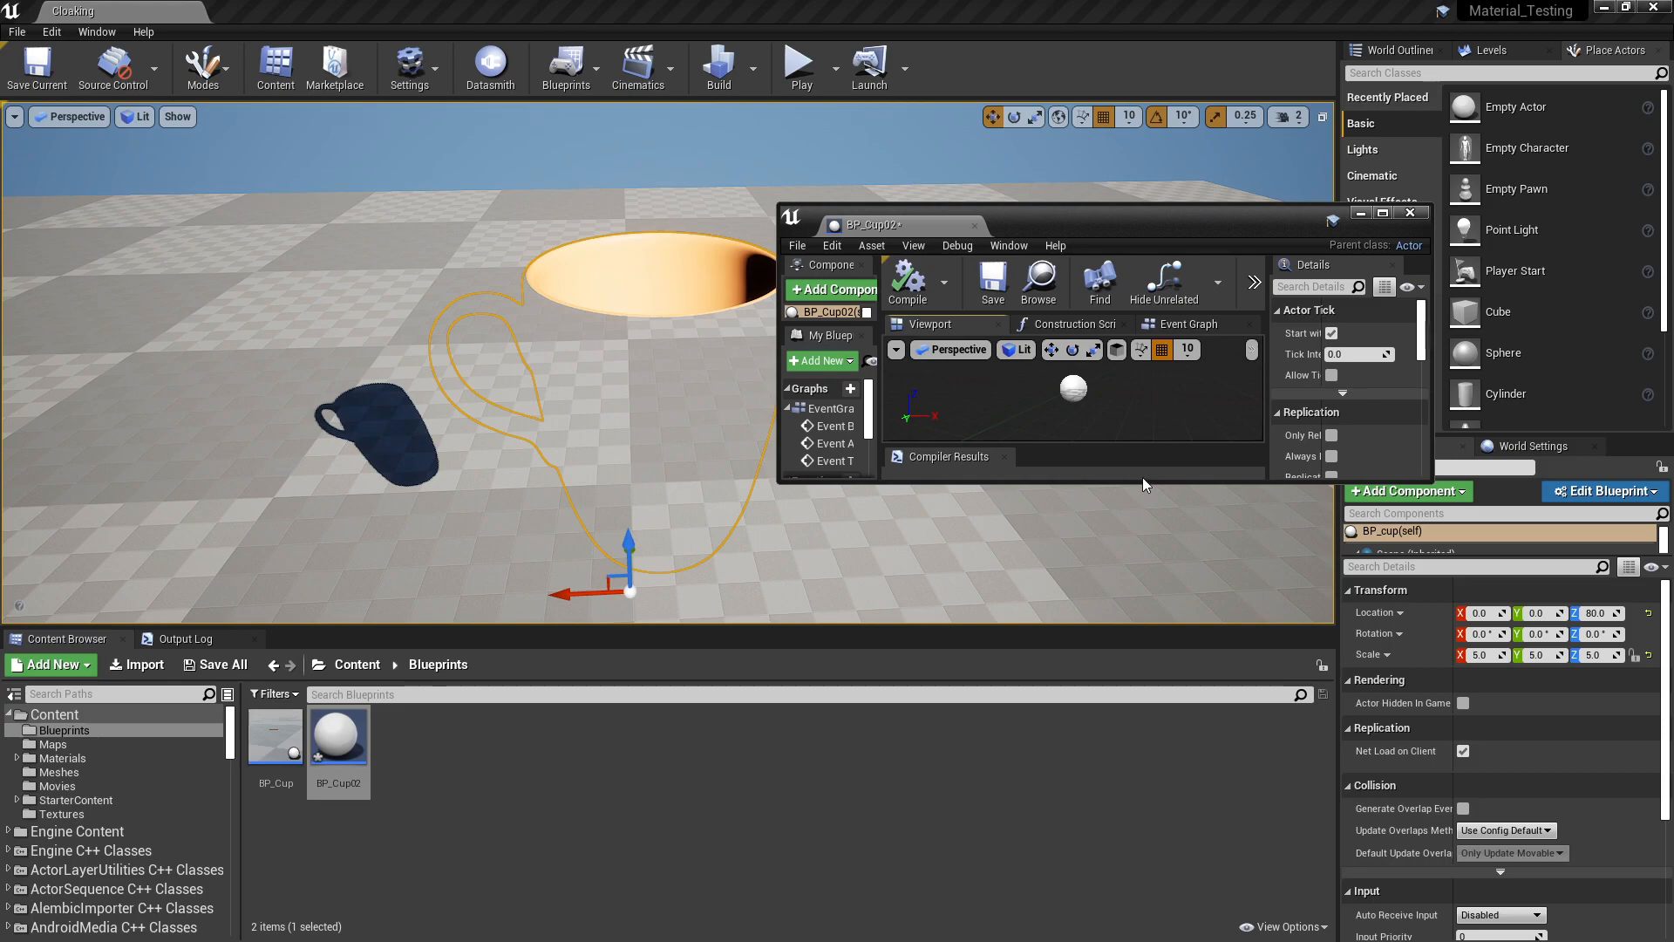
pyautogui.moveTo(1142, 482); pyautogui.dragTo(1141, 795)
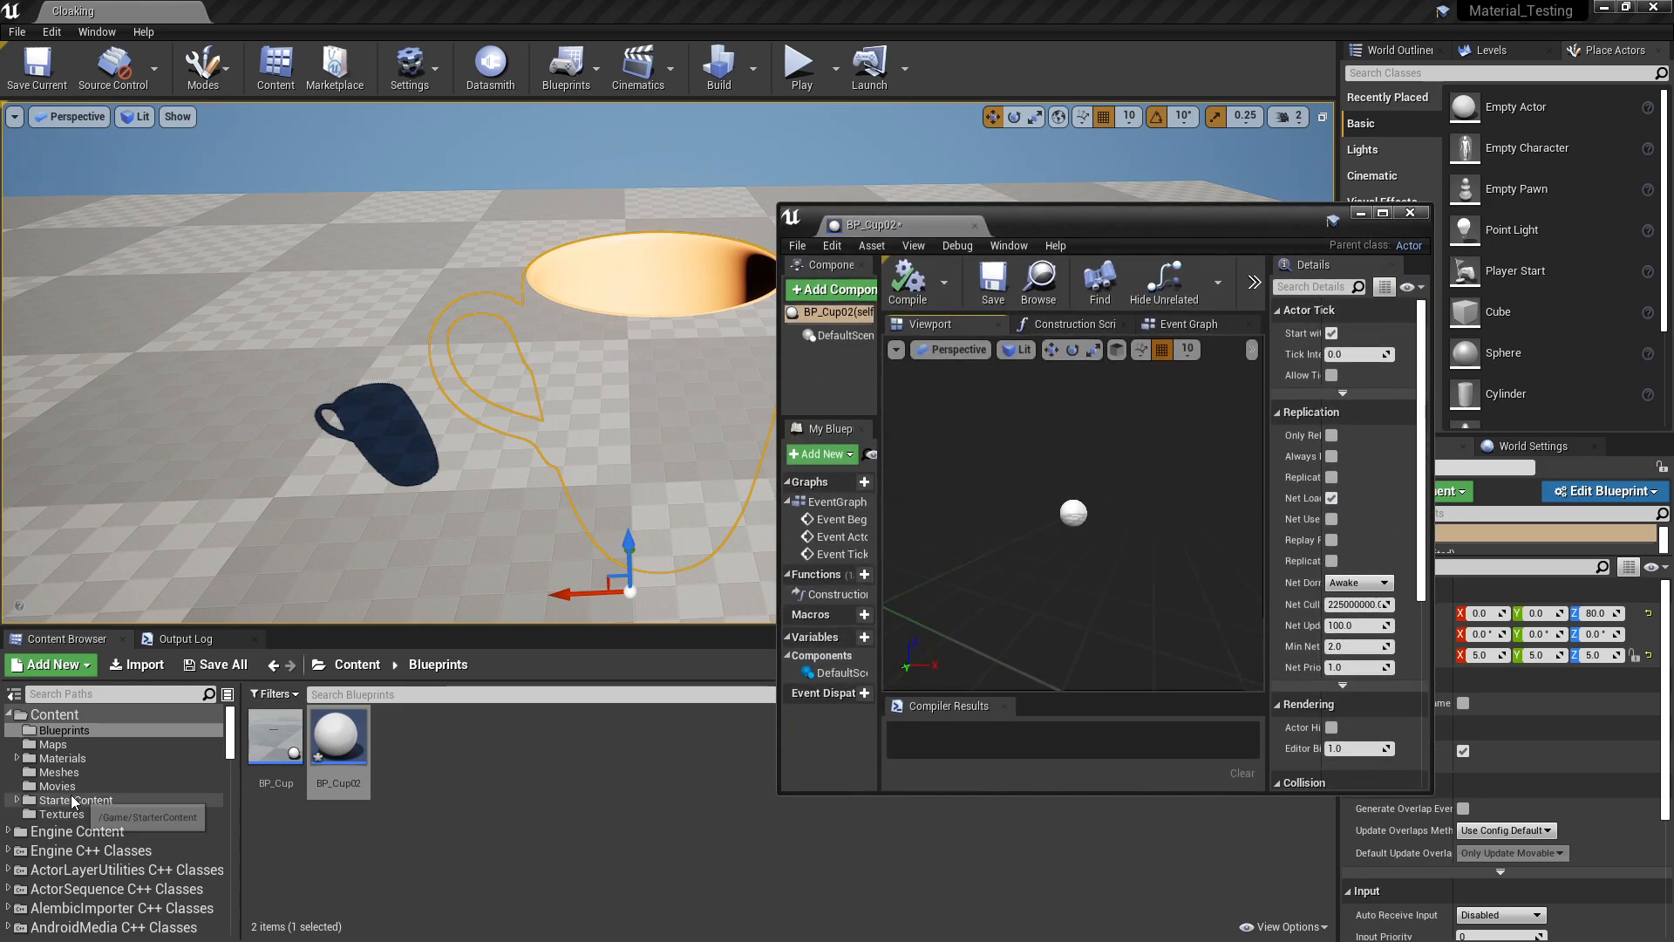
pyautogui.click(59, 772)
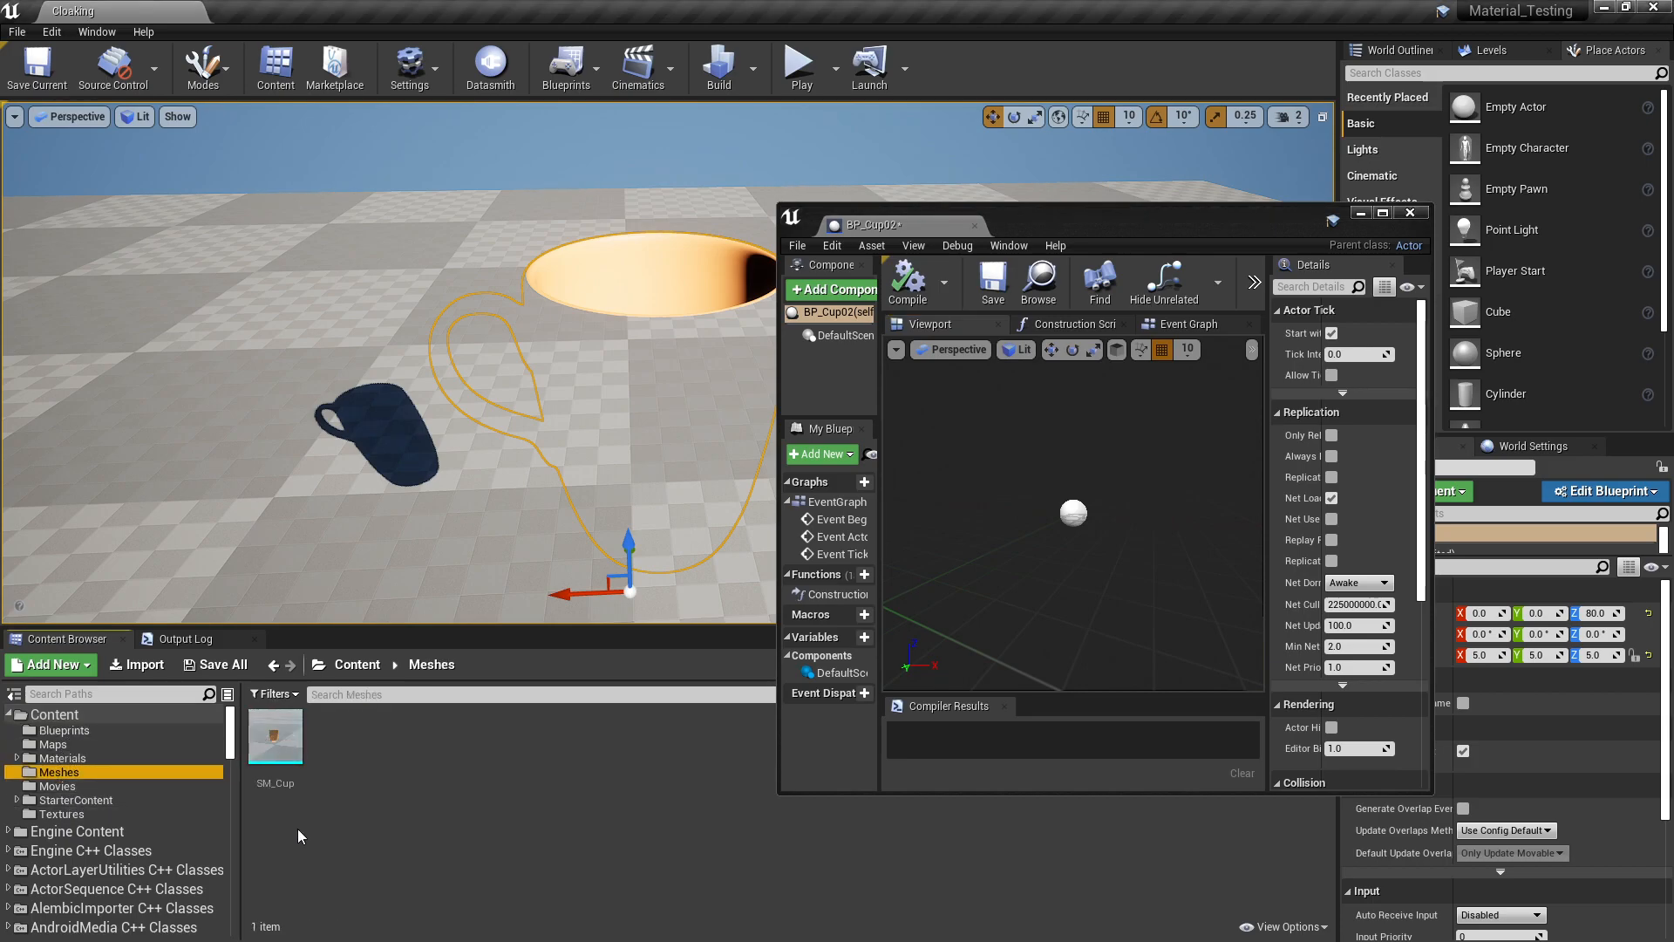
pyautogui.moveTo(275, 737); pyautogui.dragTo(1071, 540)
pyautogui.moveTo(275, 737); pyautogui.dragTo(1111, 542)
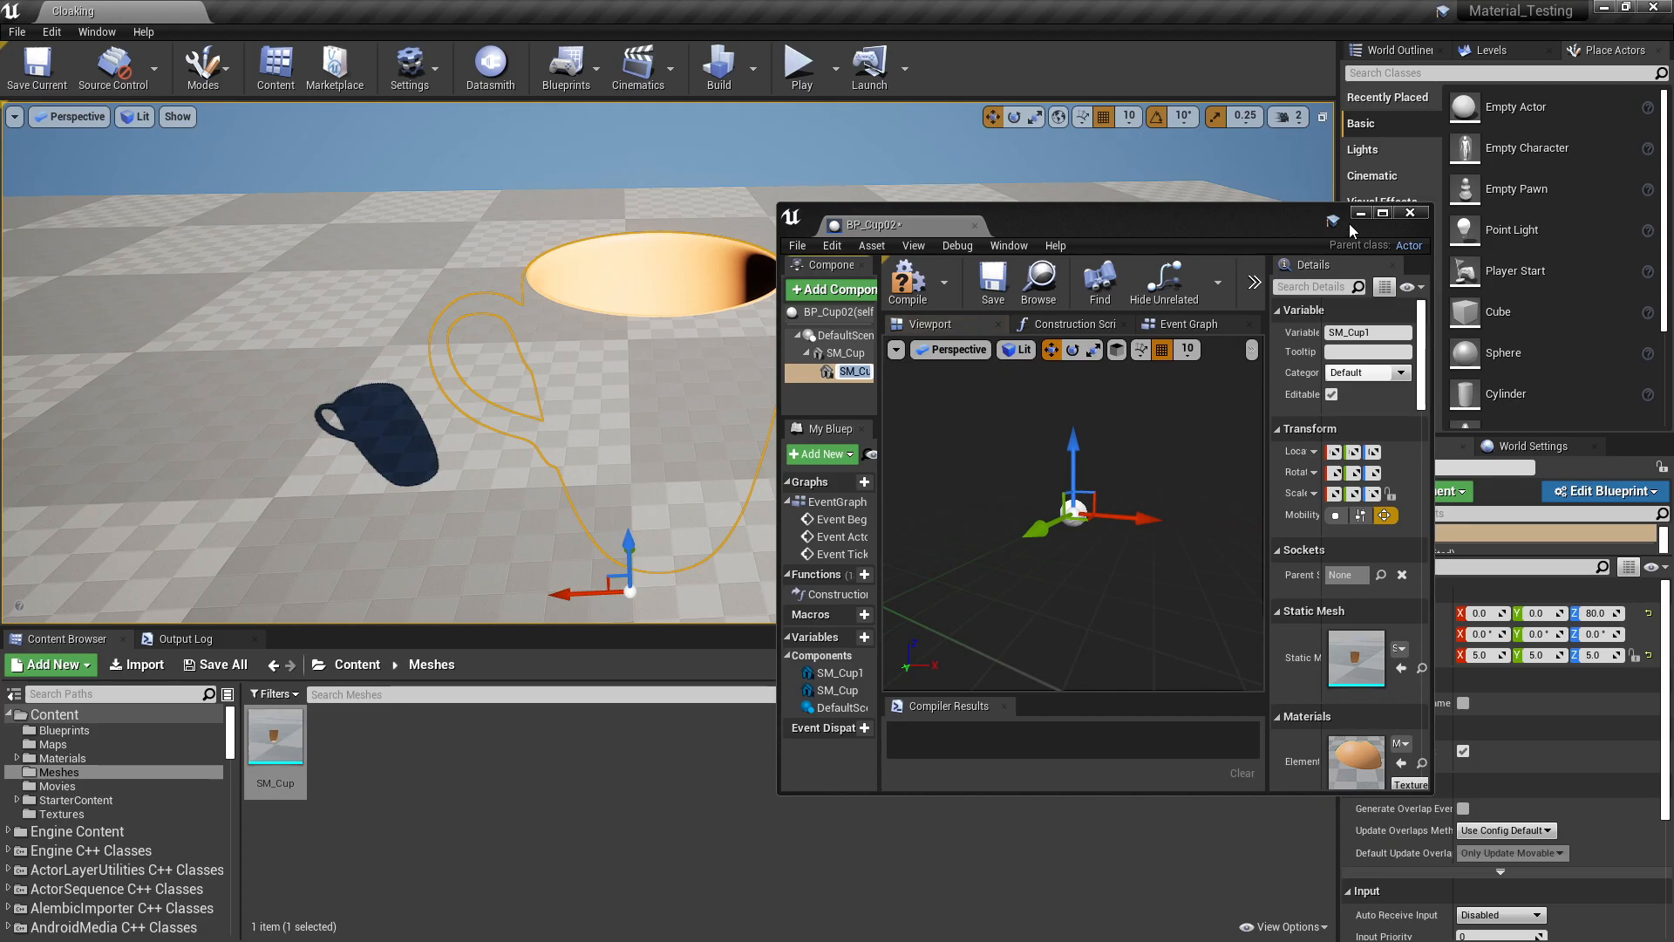
pyautogui.click(1382, 213)
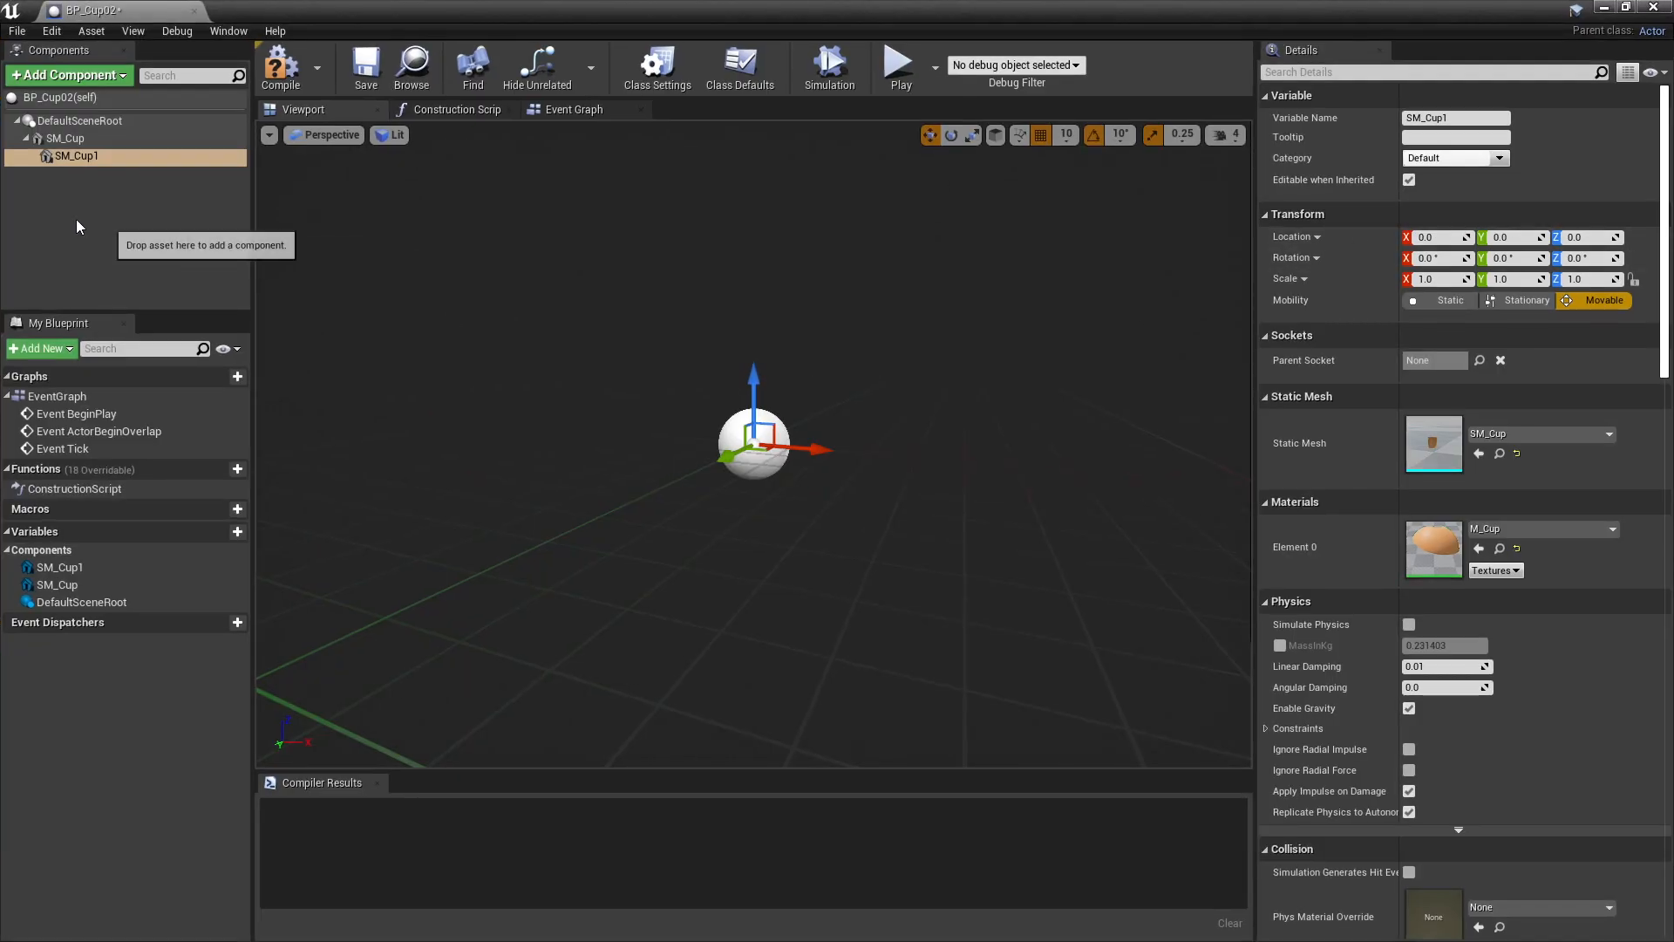
# Rename the parent SM_Cup component to Depth.
pyautogui.click(85, 138)
pyautogui.rightClick(86, 140)
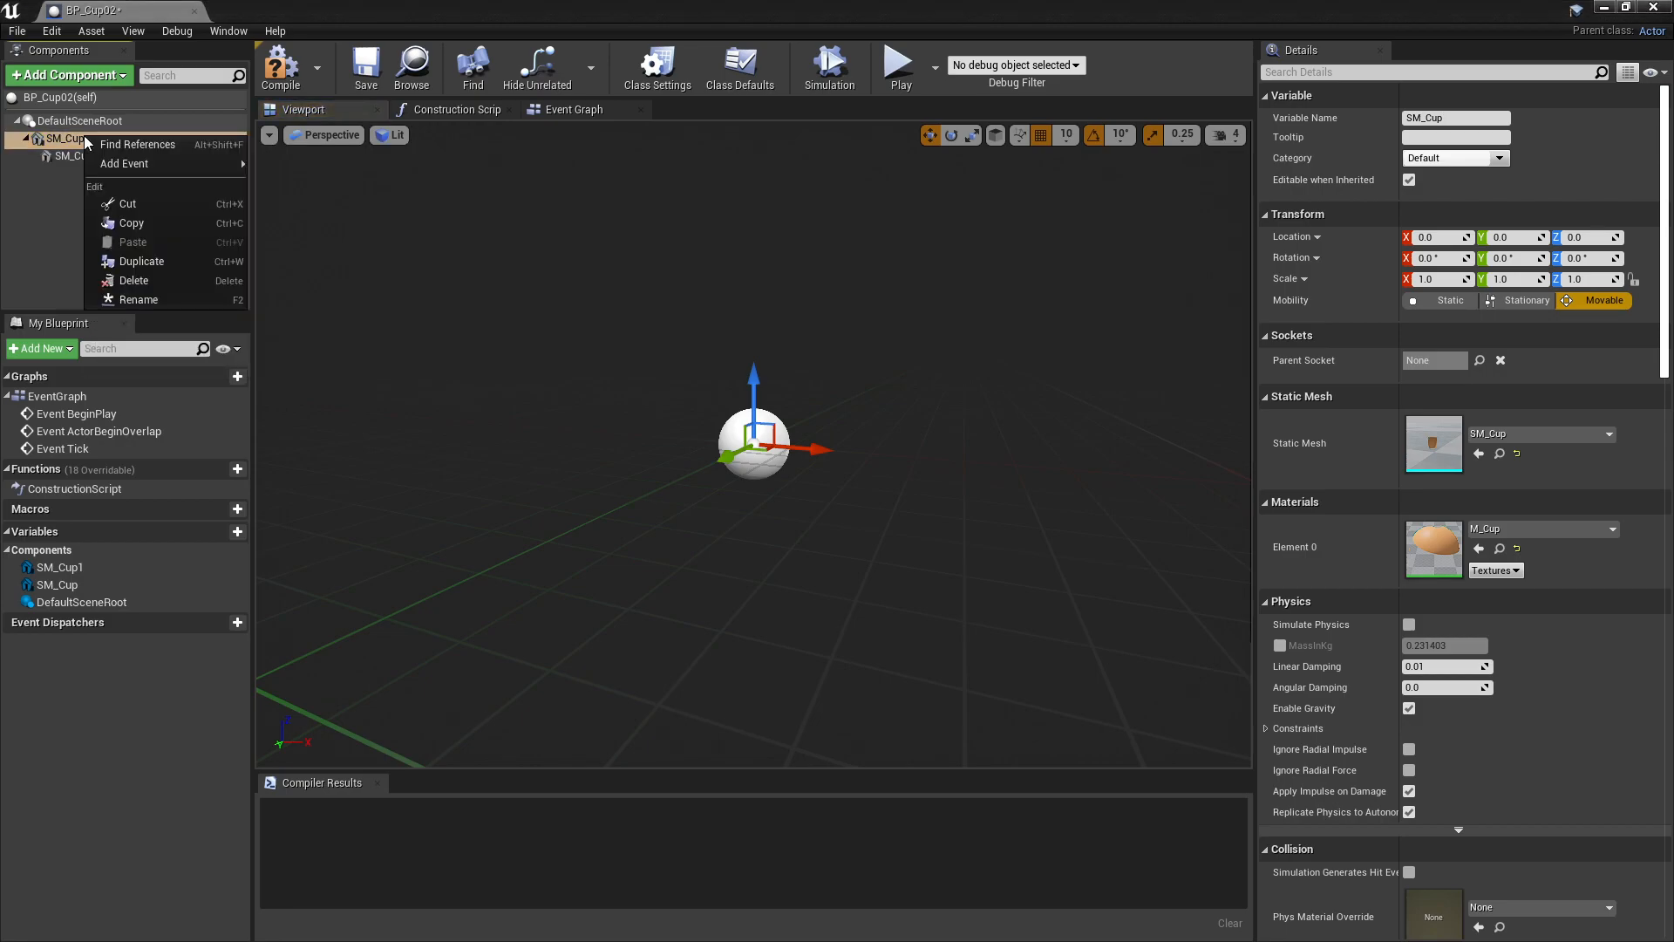
pyautogui.click(140, 299)
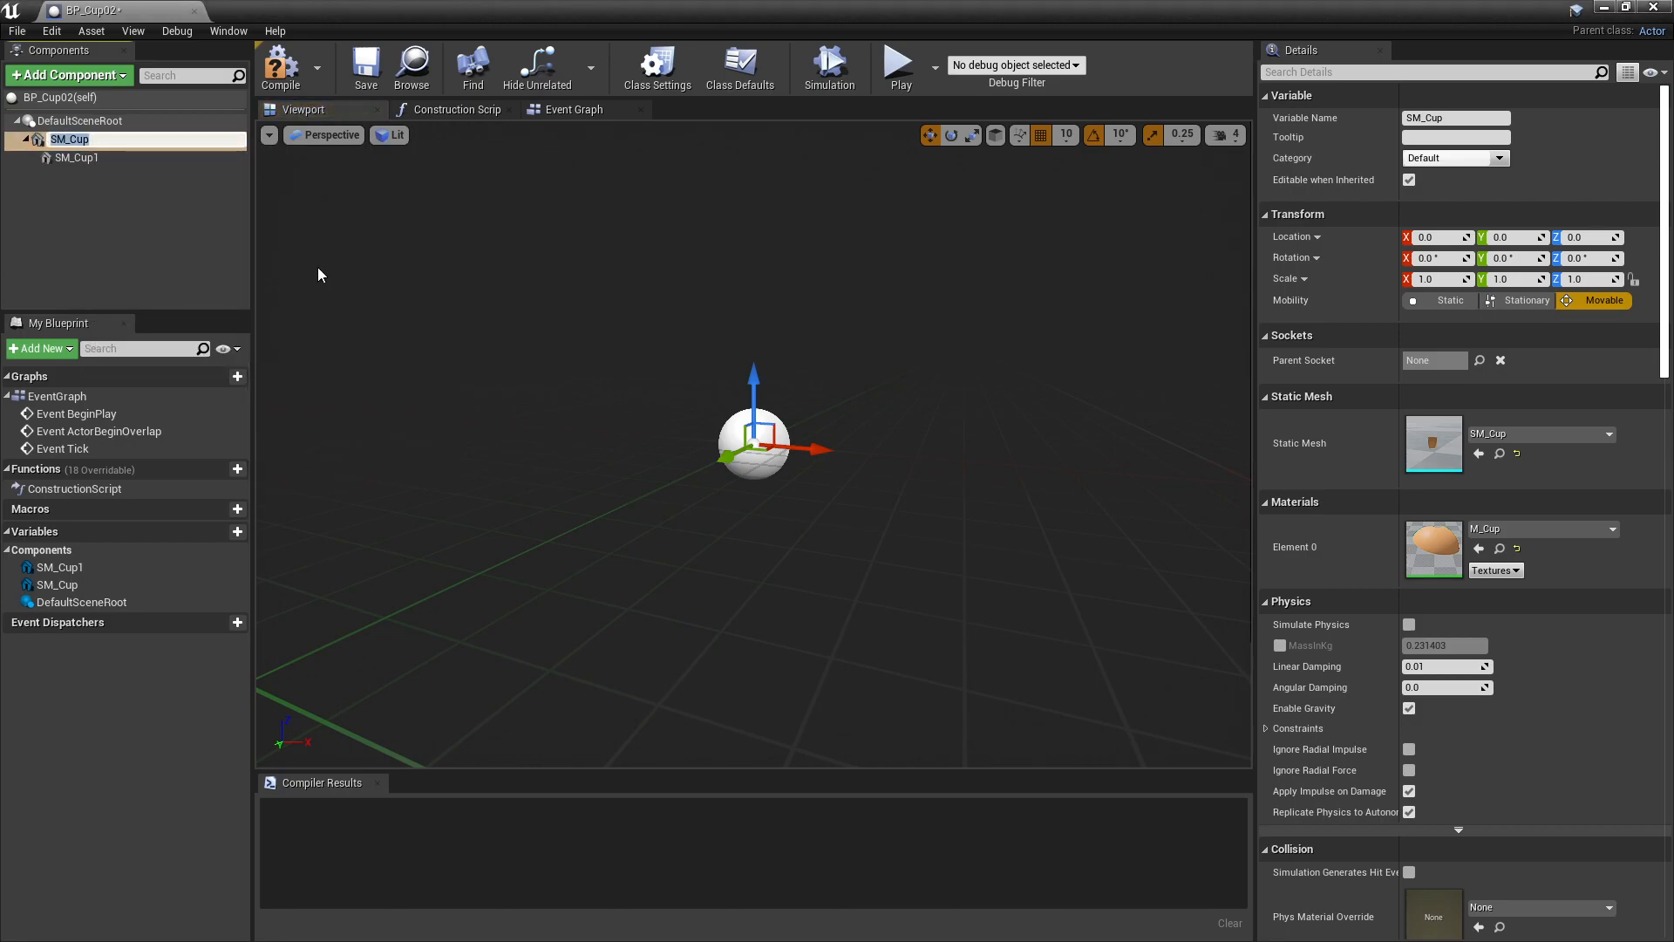
pyautogui.write('Depth')
pyautogui.press('Return')
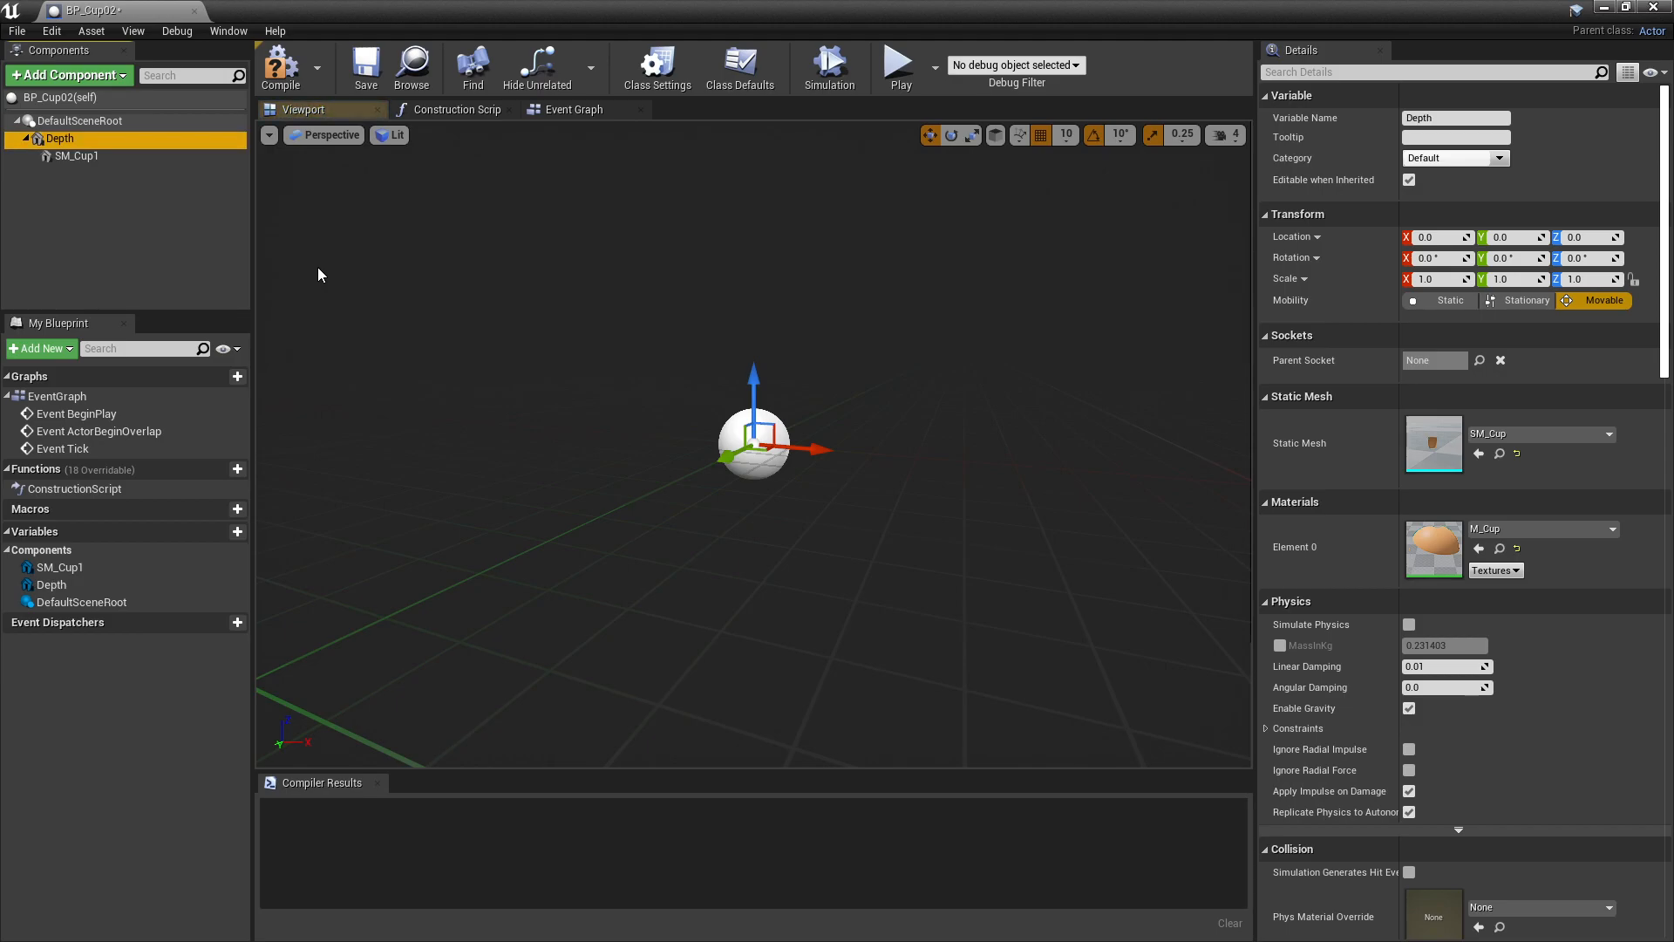
# Rename the nested SM_Cup1 component to Render.
pyautogui.rightClick(80, 157)
pyautogui.click(127, 322)
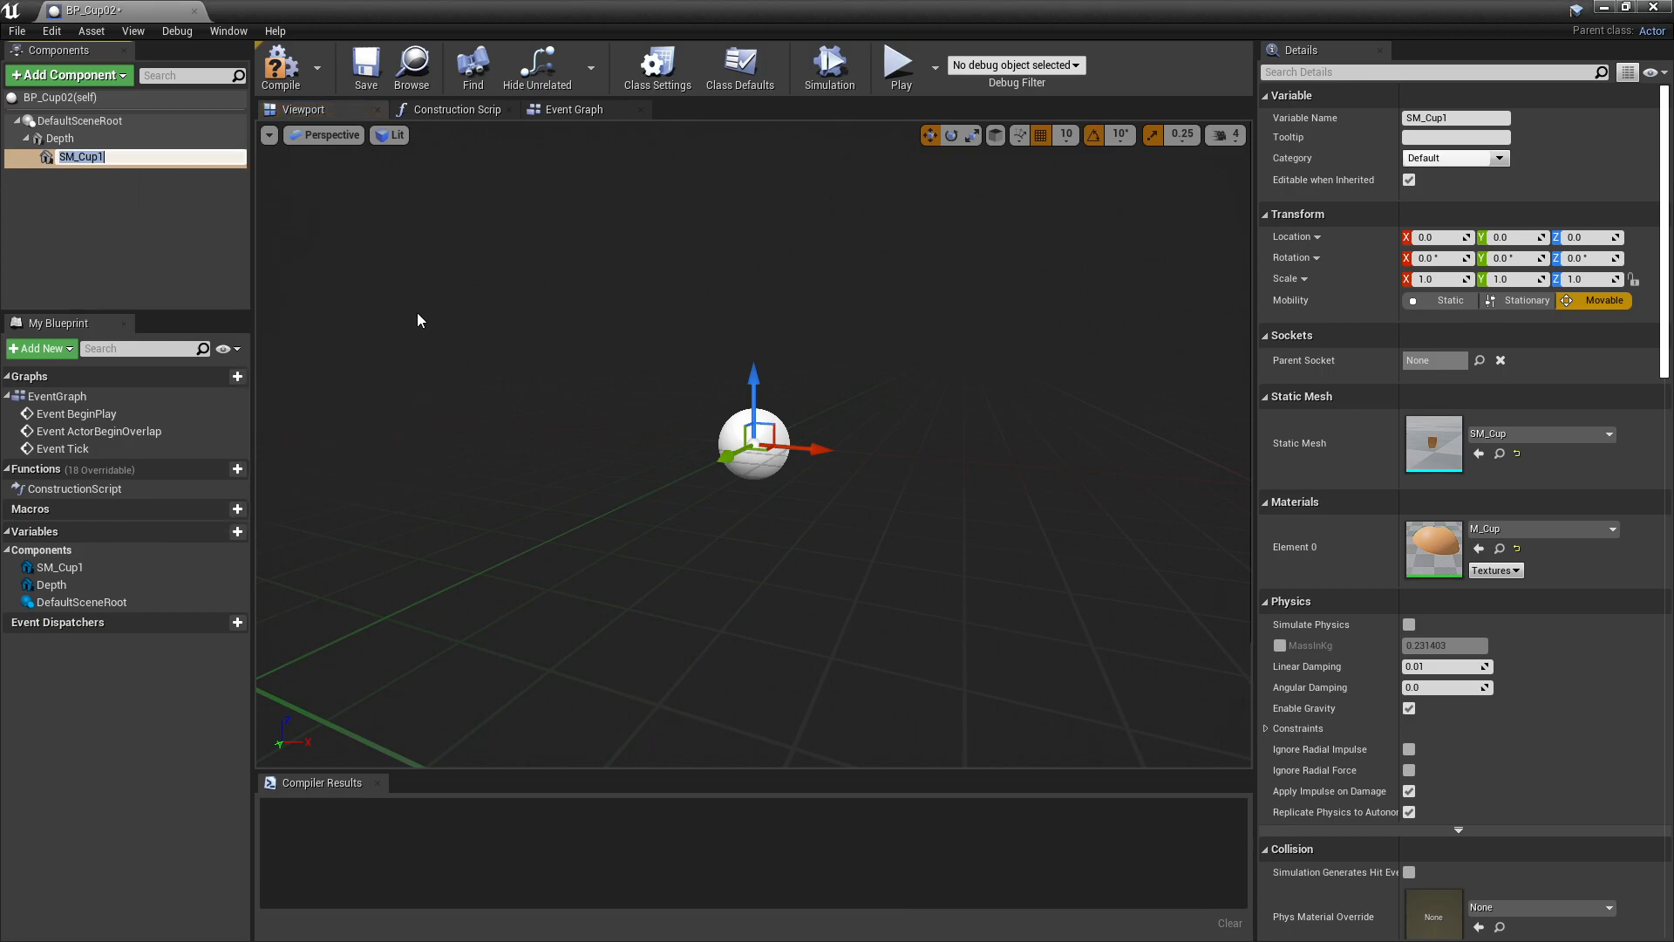
pyautogui.write('Rnder')
pyautogui.press('BackSpace')
pyautogui.press('BackSpace')
pyautogui.press('BackSpace')
pyautogui.write('ender')
pyautogui.press('Return')
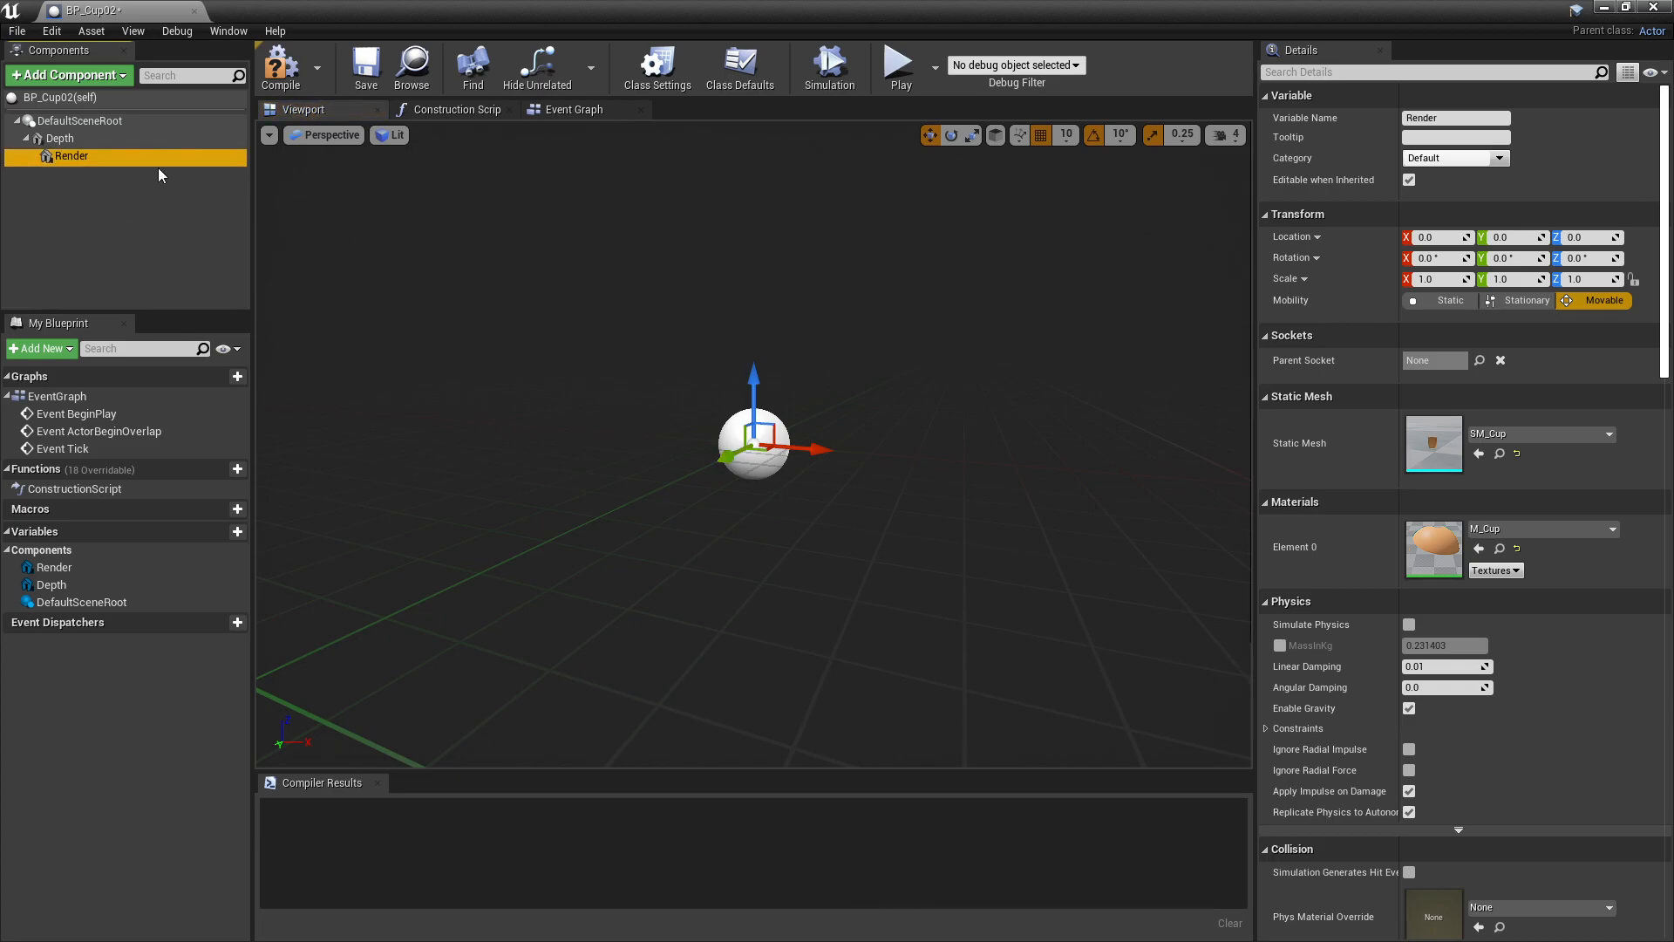
# Turn off Visible for DefaultSceneRoot and check the Depth and Render cup components in the blueprint viewport.
pyautogui.click(75, 125)
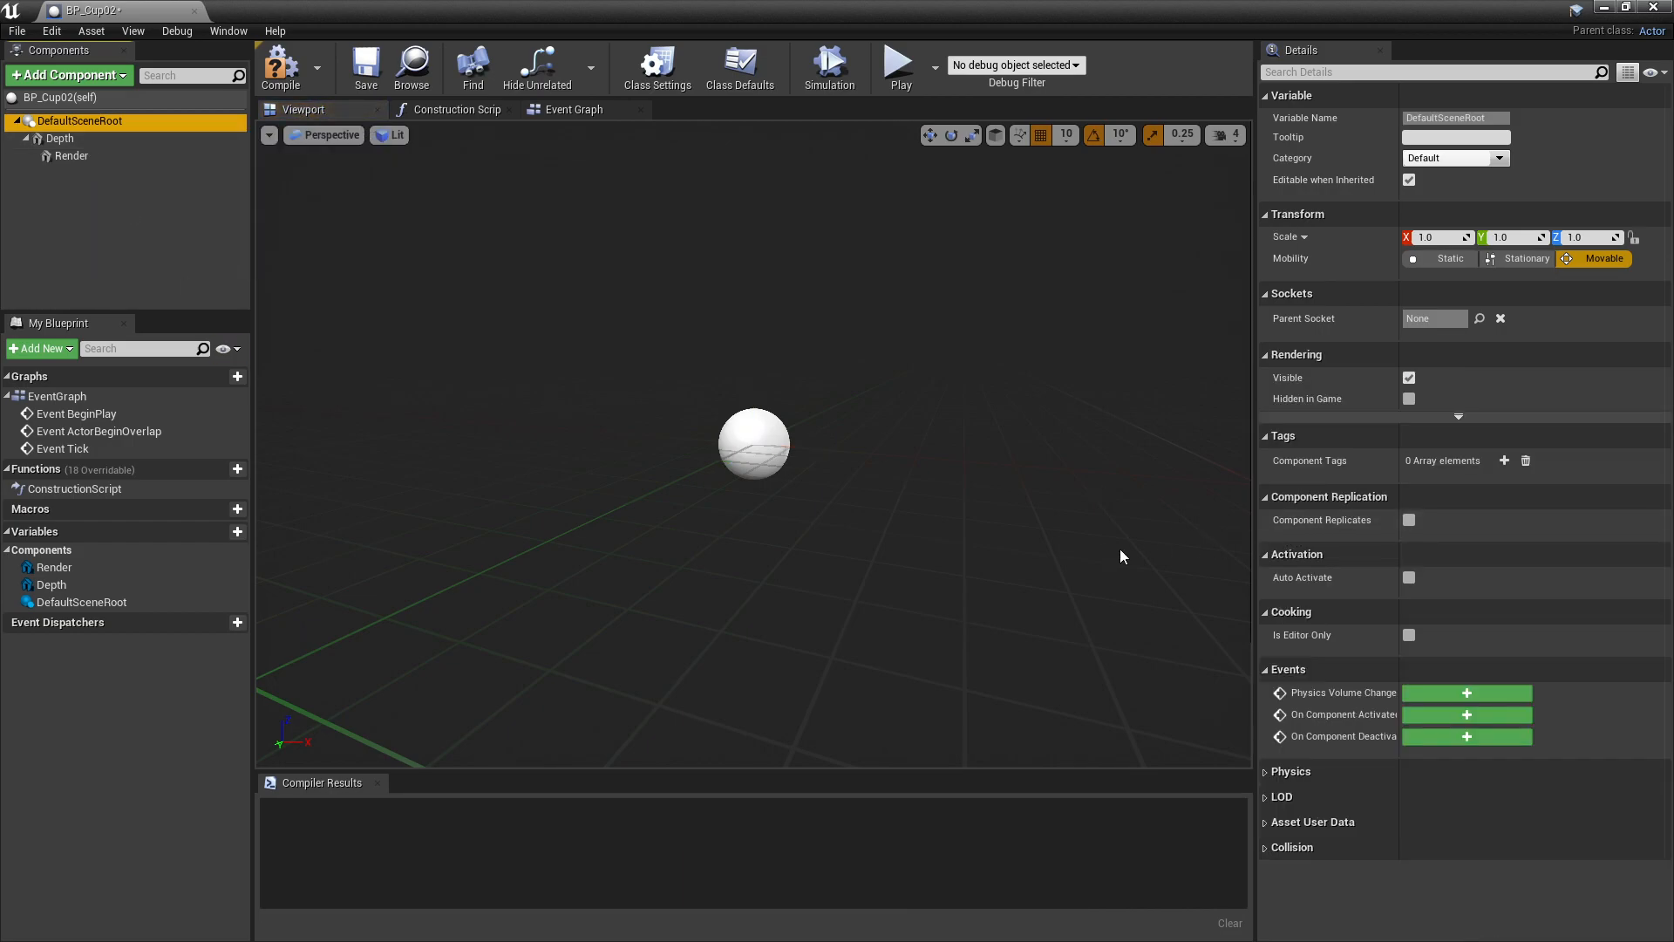
pyautogui.click(1414, 376)
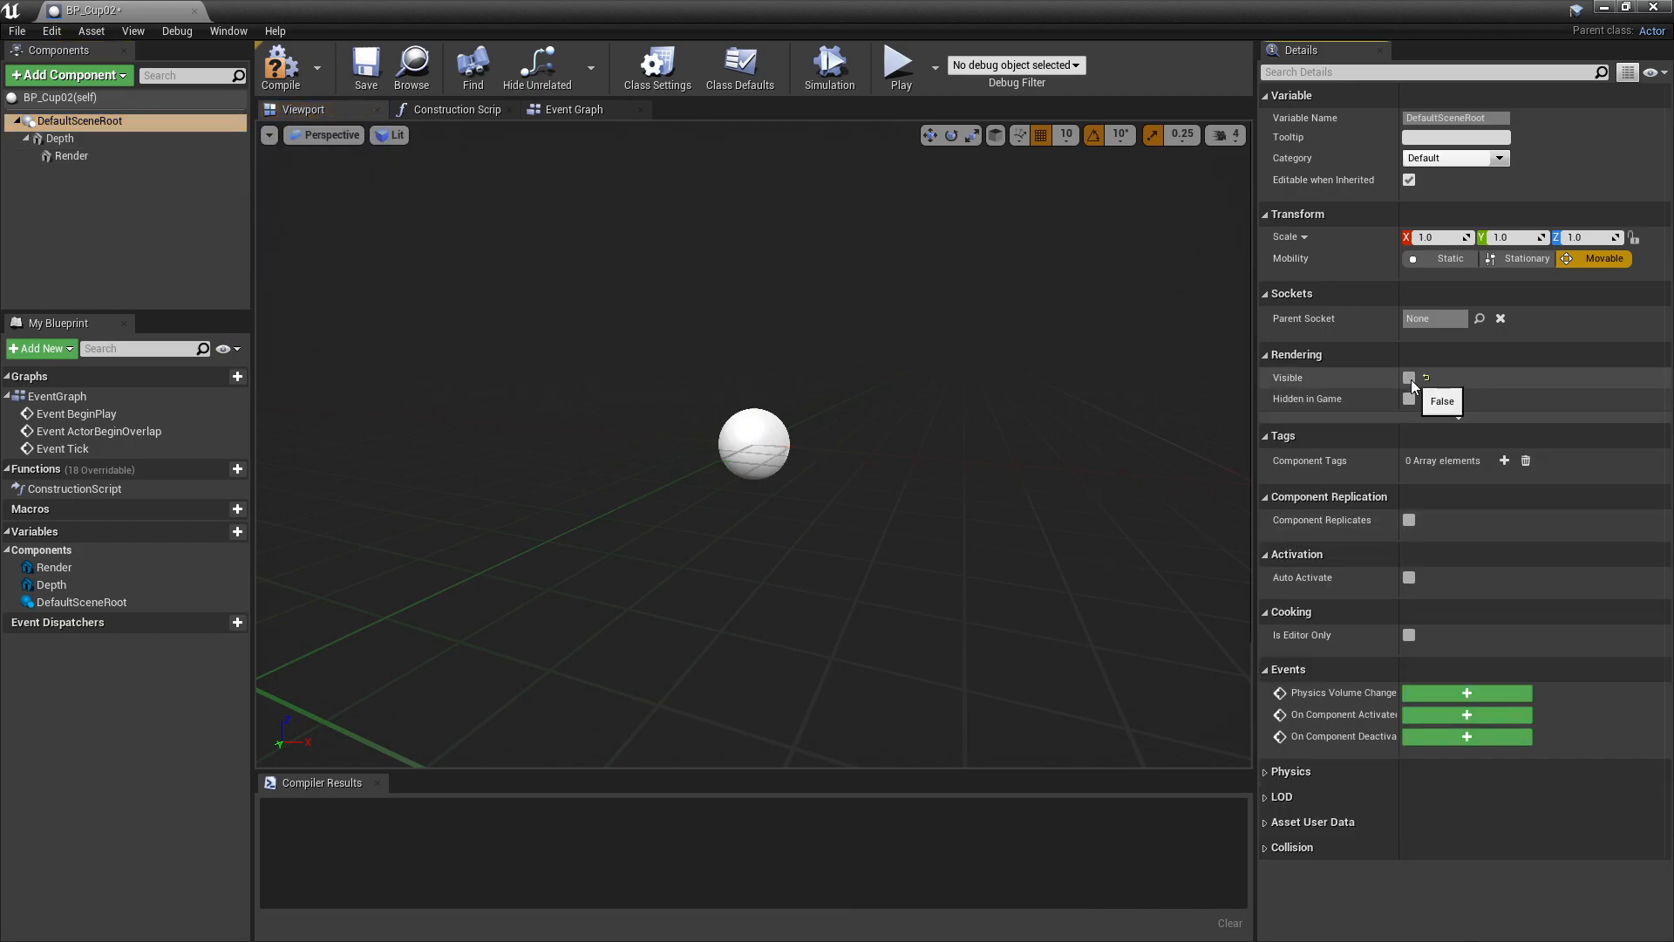
pyautogui.click(755, 384)
pyautogui.keyDown('alt'); pyautogui.moveTo(755, 383); pyautogui.dragTo(658, 357); pyautogui.keyUp('alt')
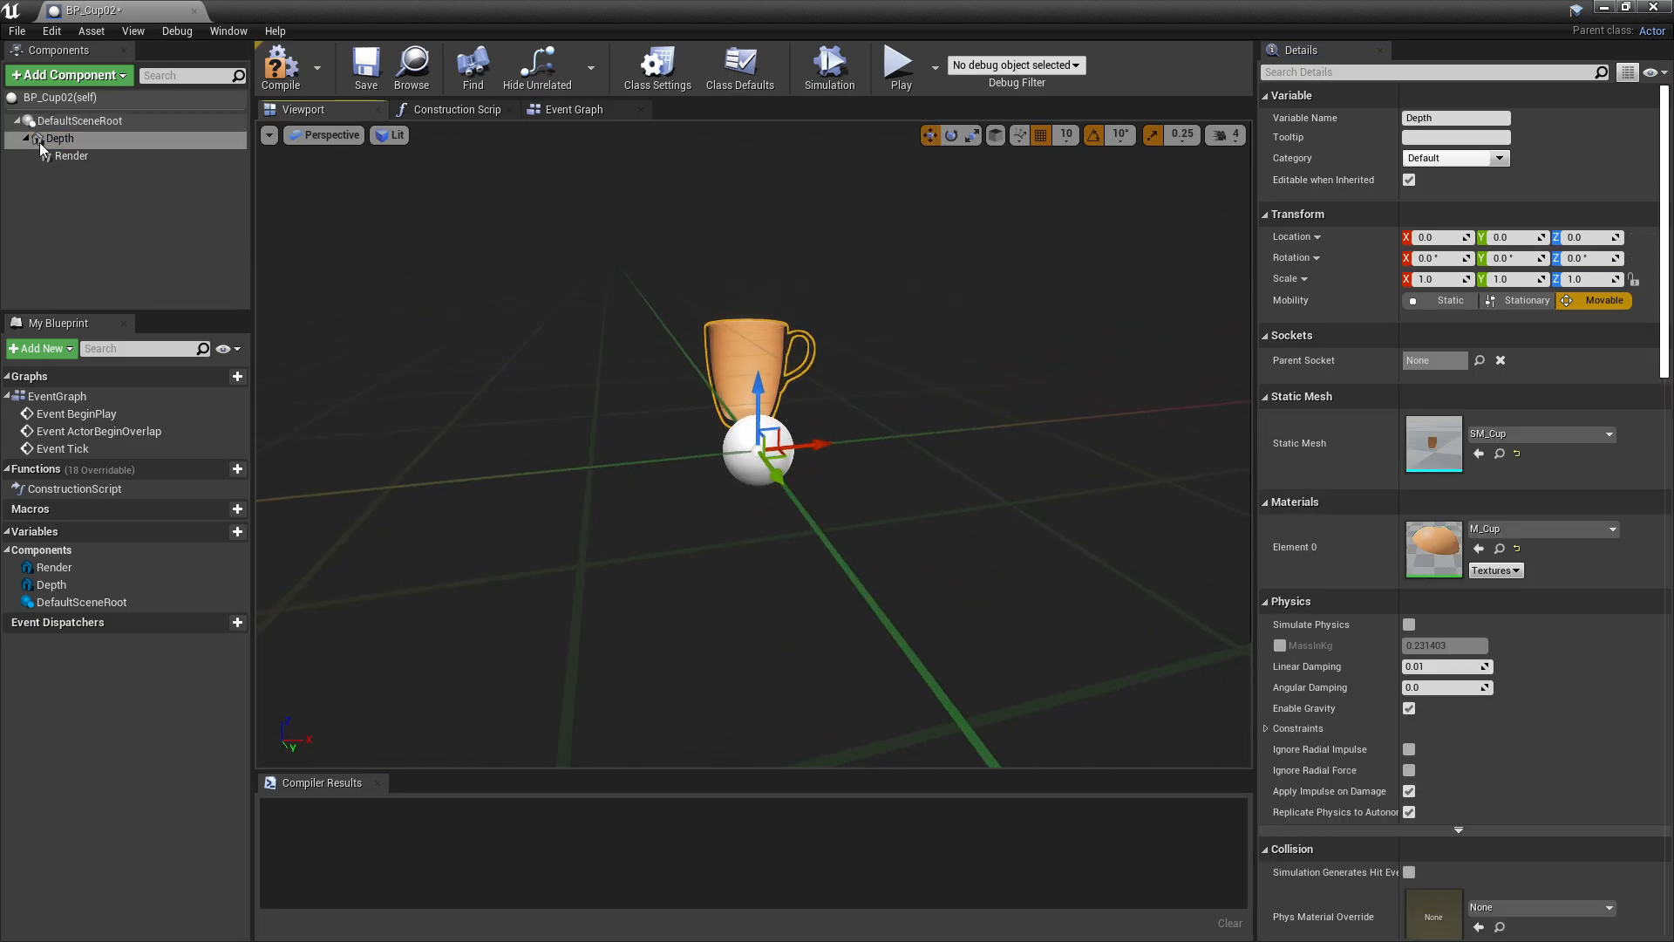
pyautogui.click(67, 156)
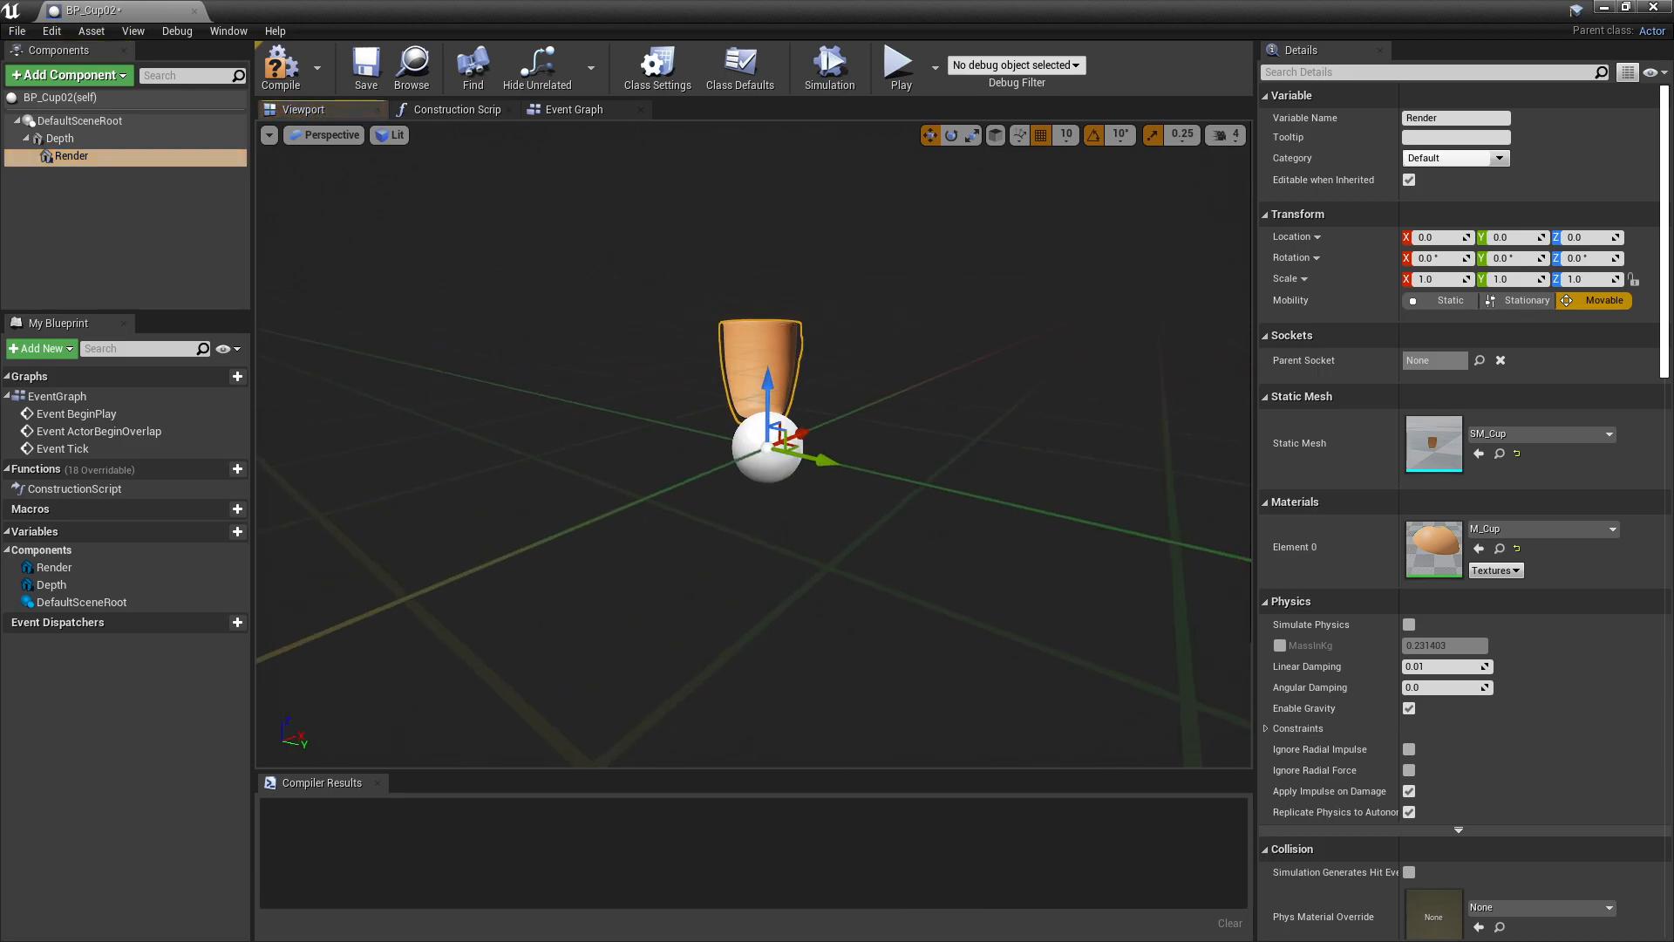
# In the Depth component's advanced rendering settings, disable Visible in Ray Tracing and Visible in Reflection Captures.
pyautogui.click(84, 139)
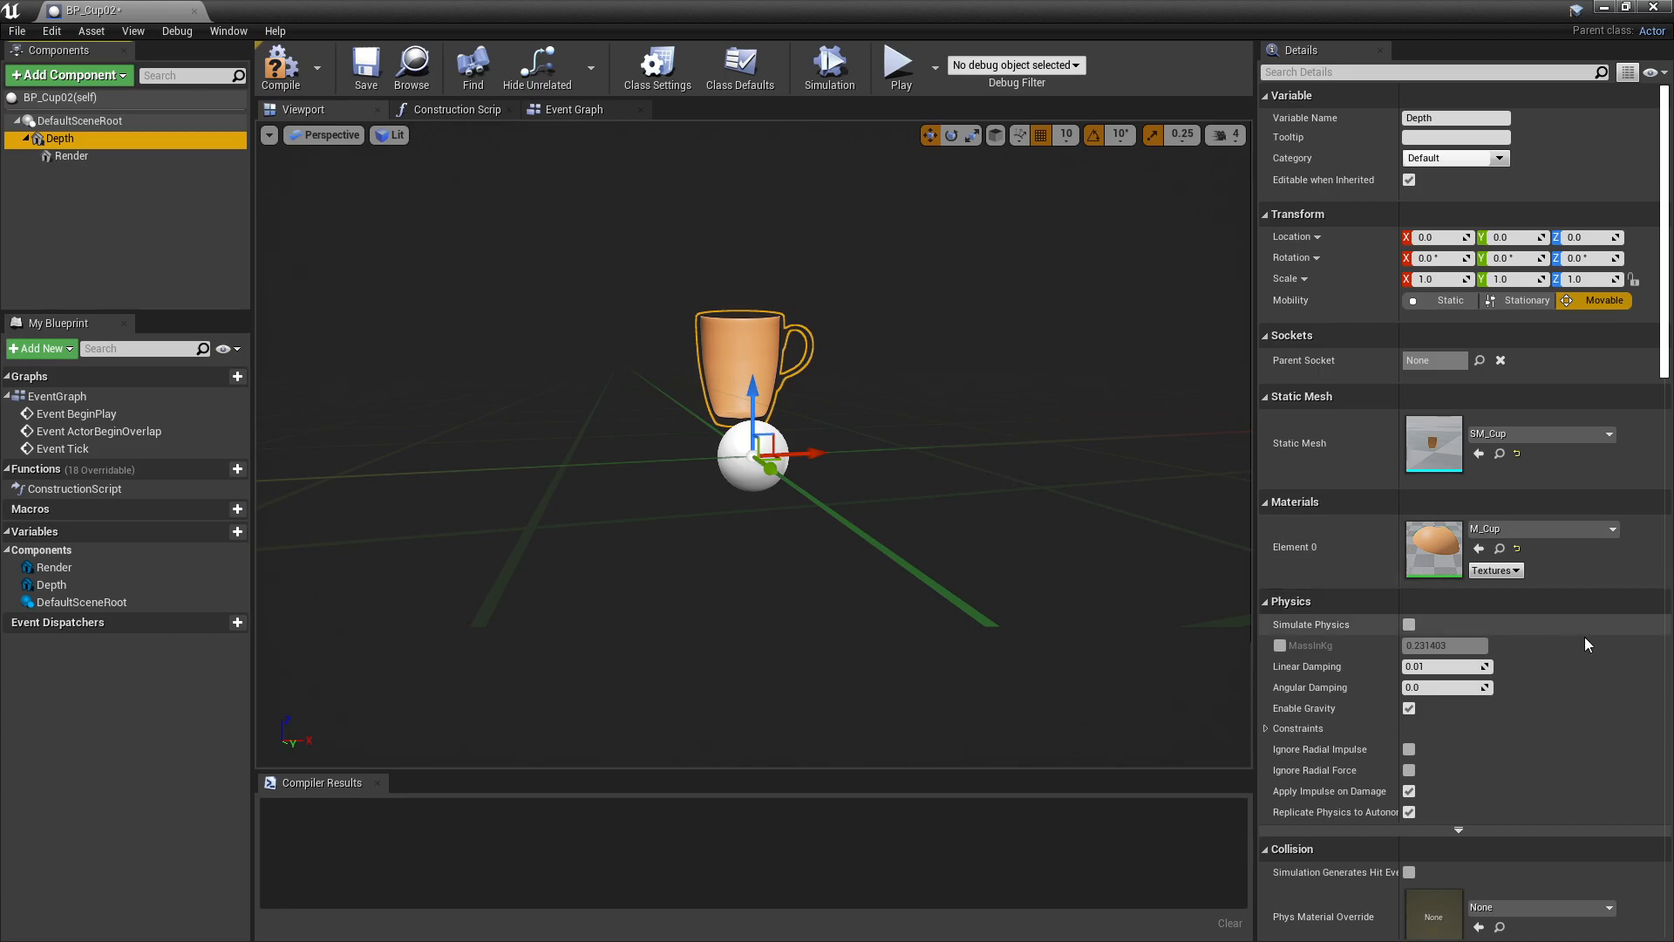
pyautogui.scroll(-5, 1585, 641)
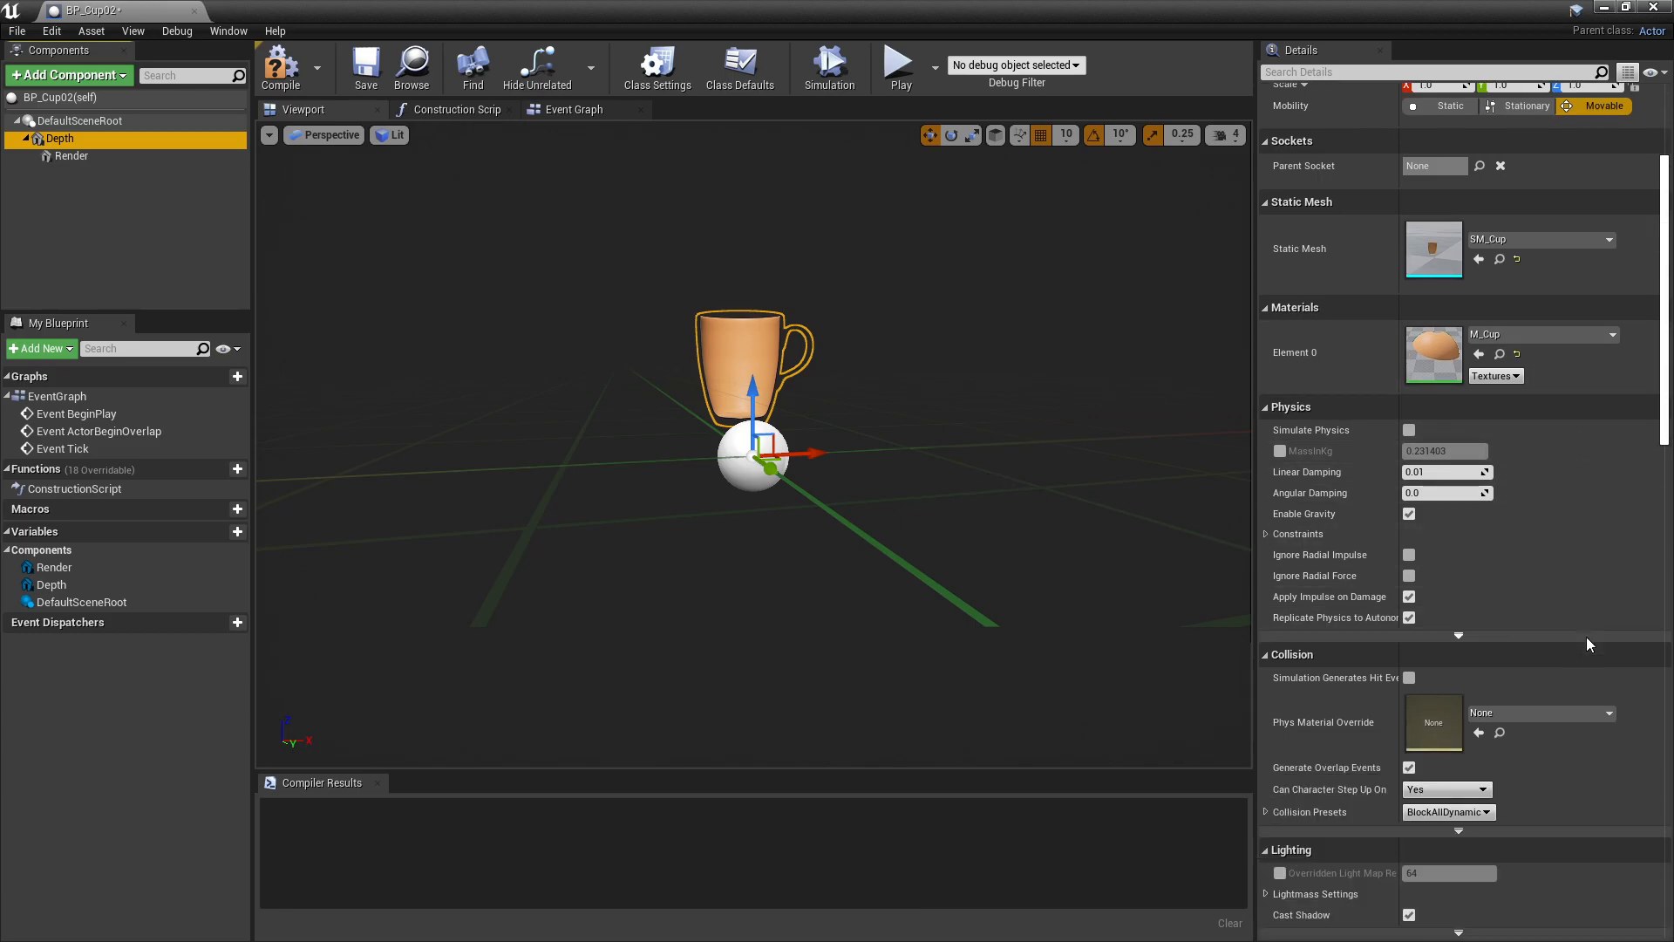
pyautogui.scroll(-12, 1586, 644)
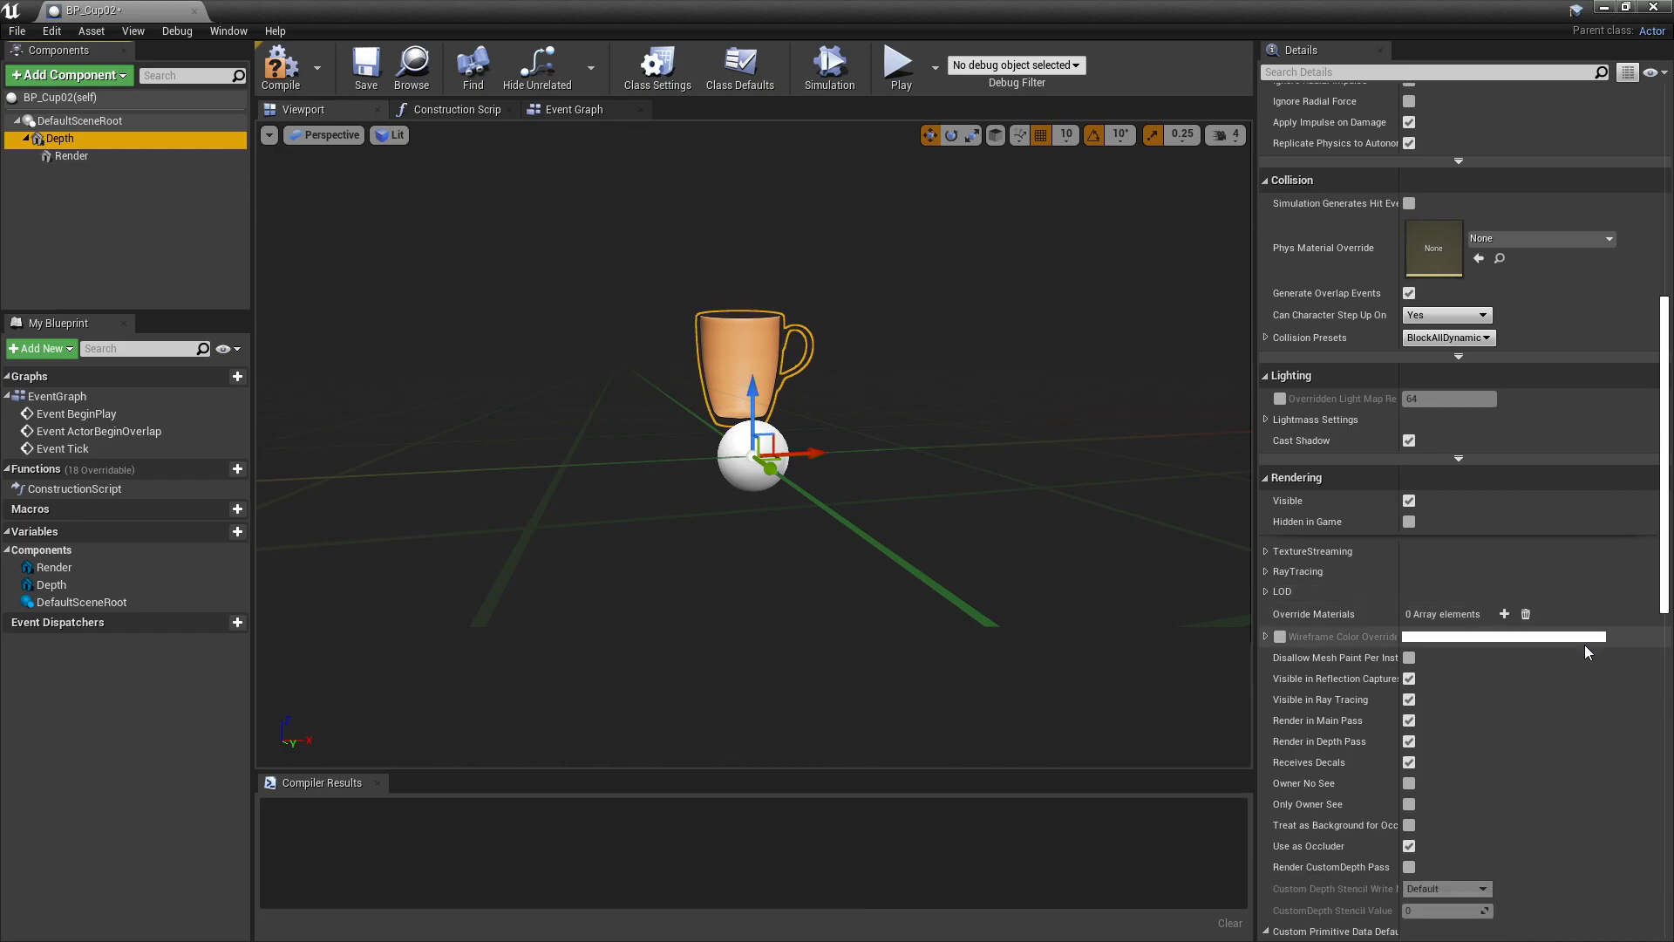
pyautogui.scroll(-2, 1585, 652)
pyautogui.scroll(-4, 1583, 645)
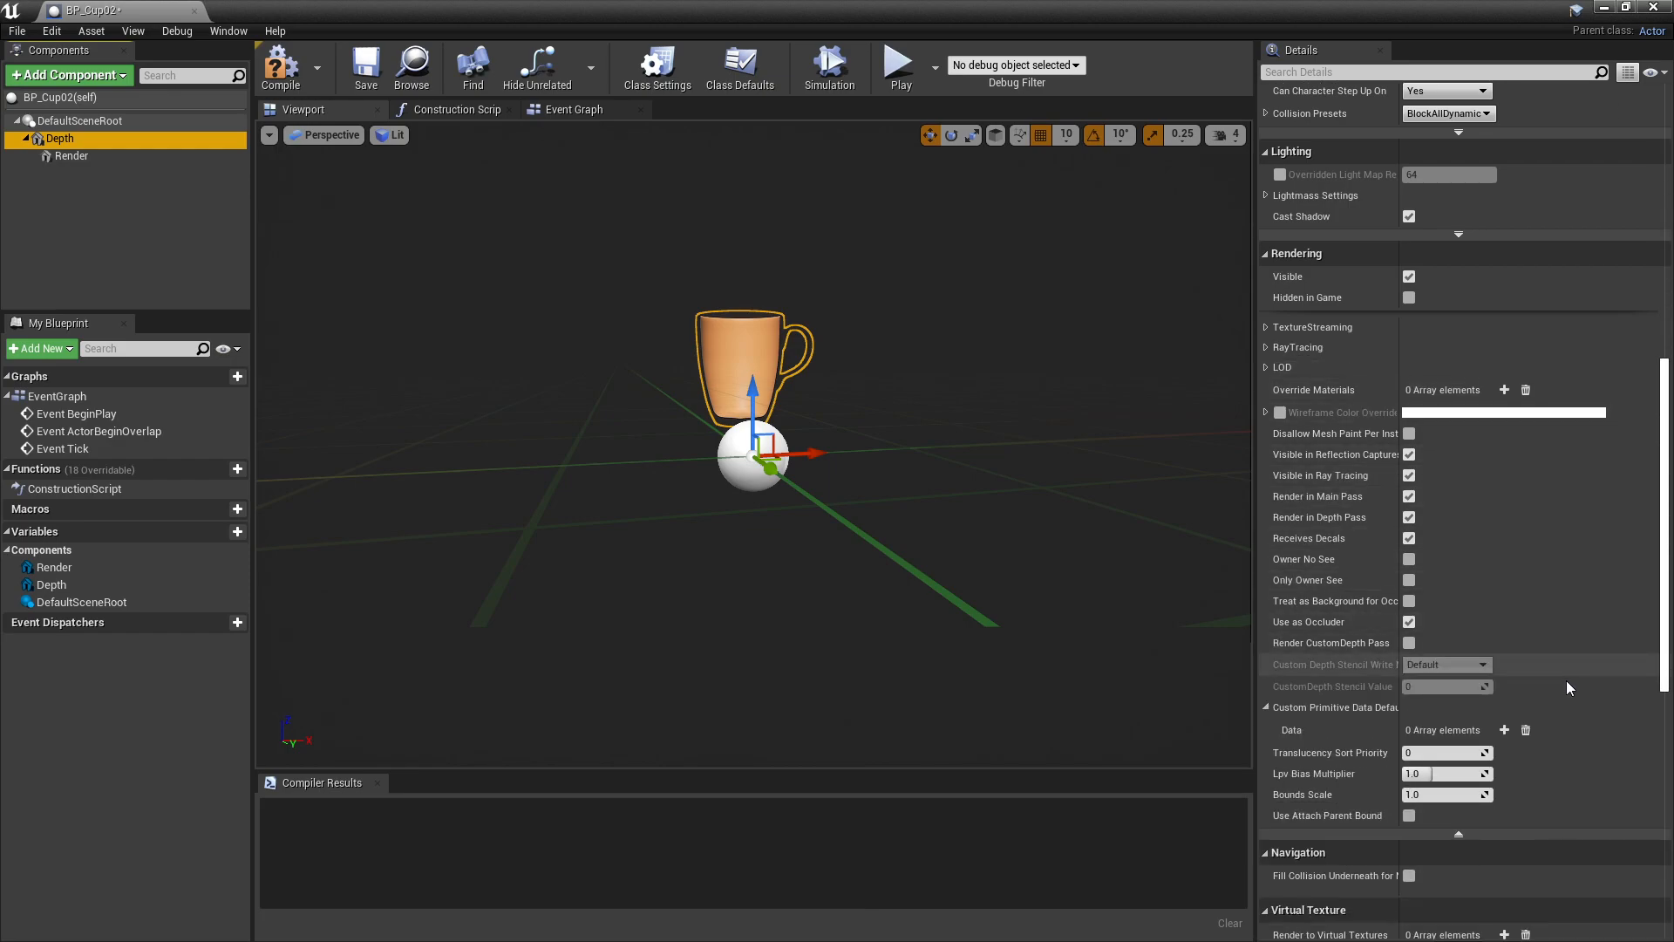
pyautogui.click(1458, 835)
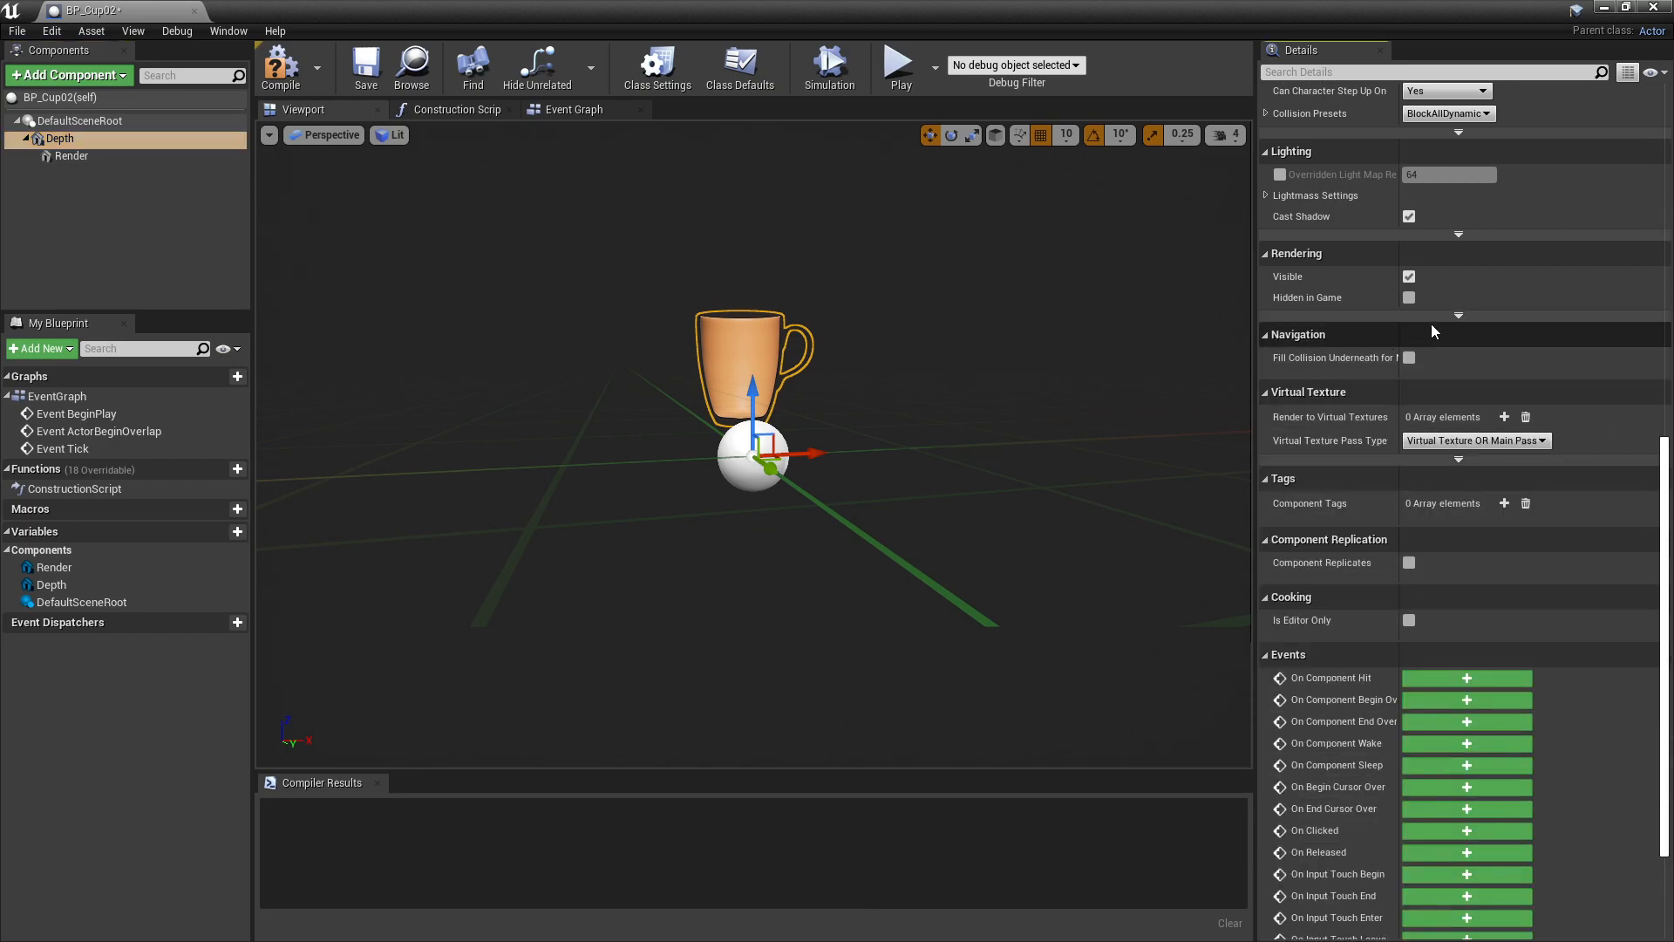
pyautogui.click(1460, 315)
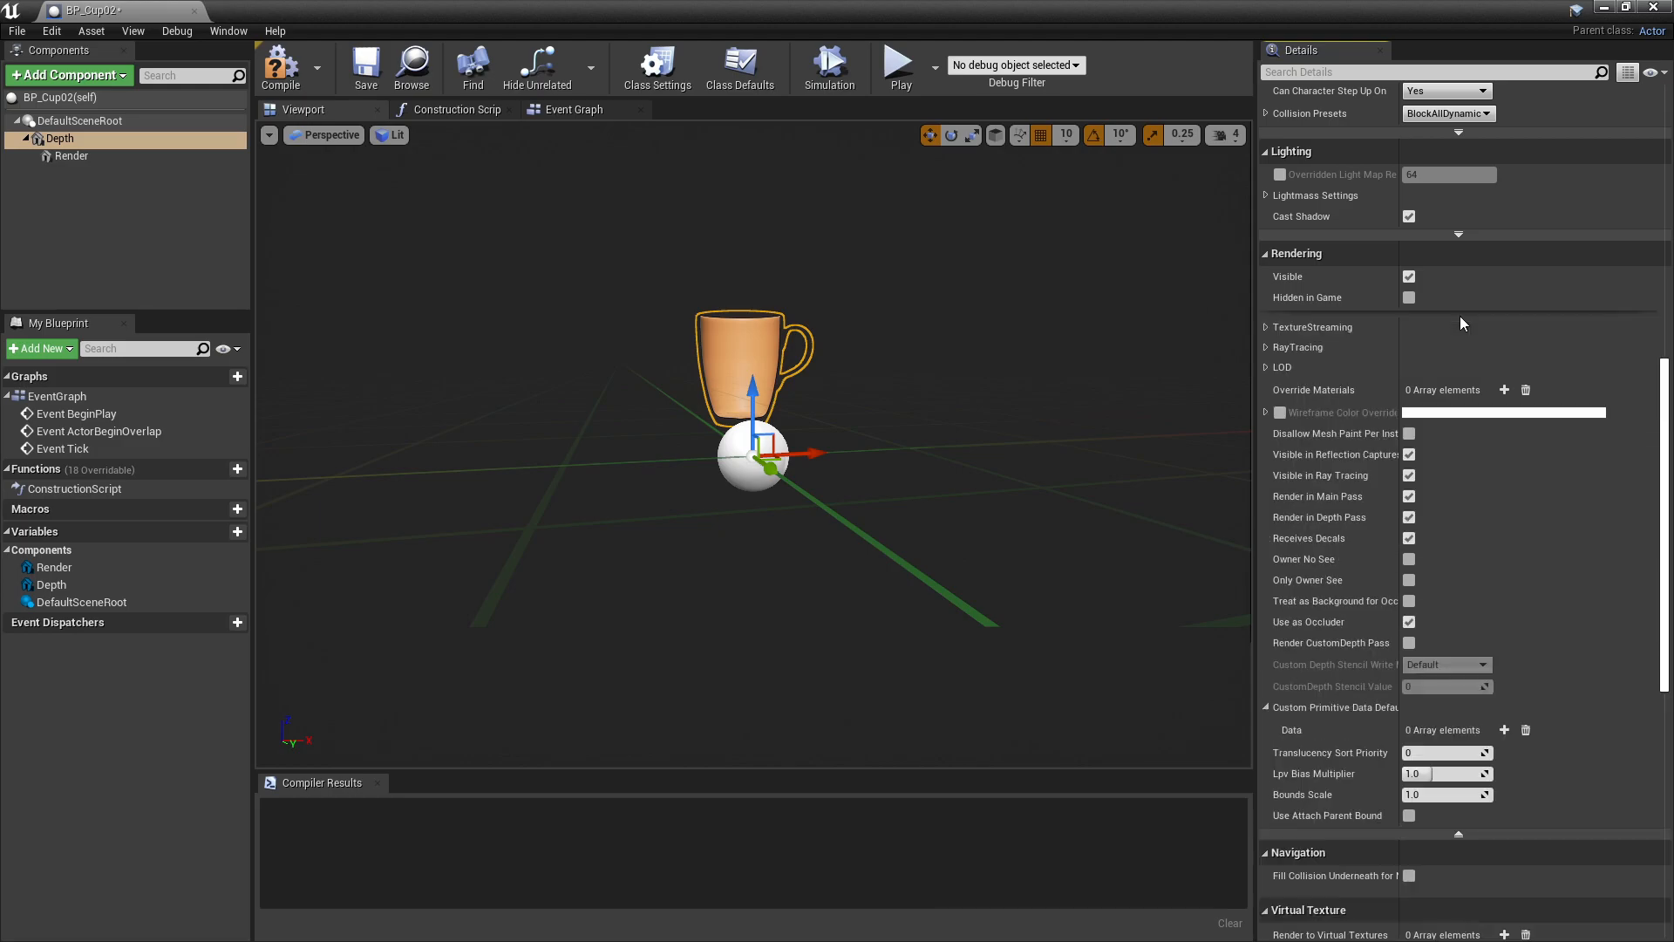
pyautogui.click(1408, 475)
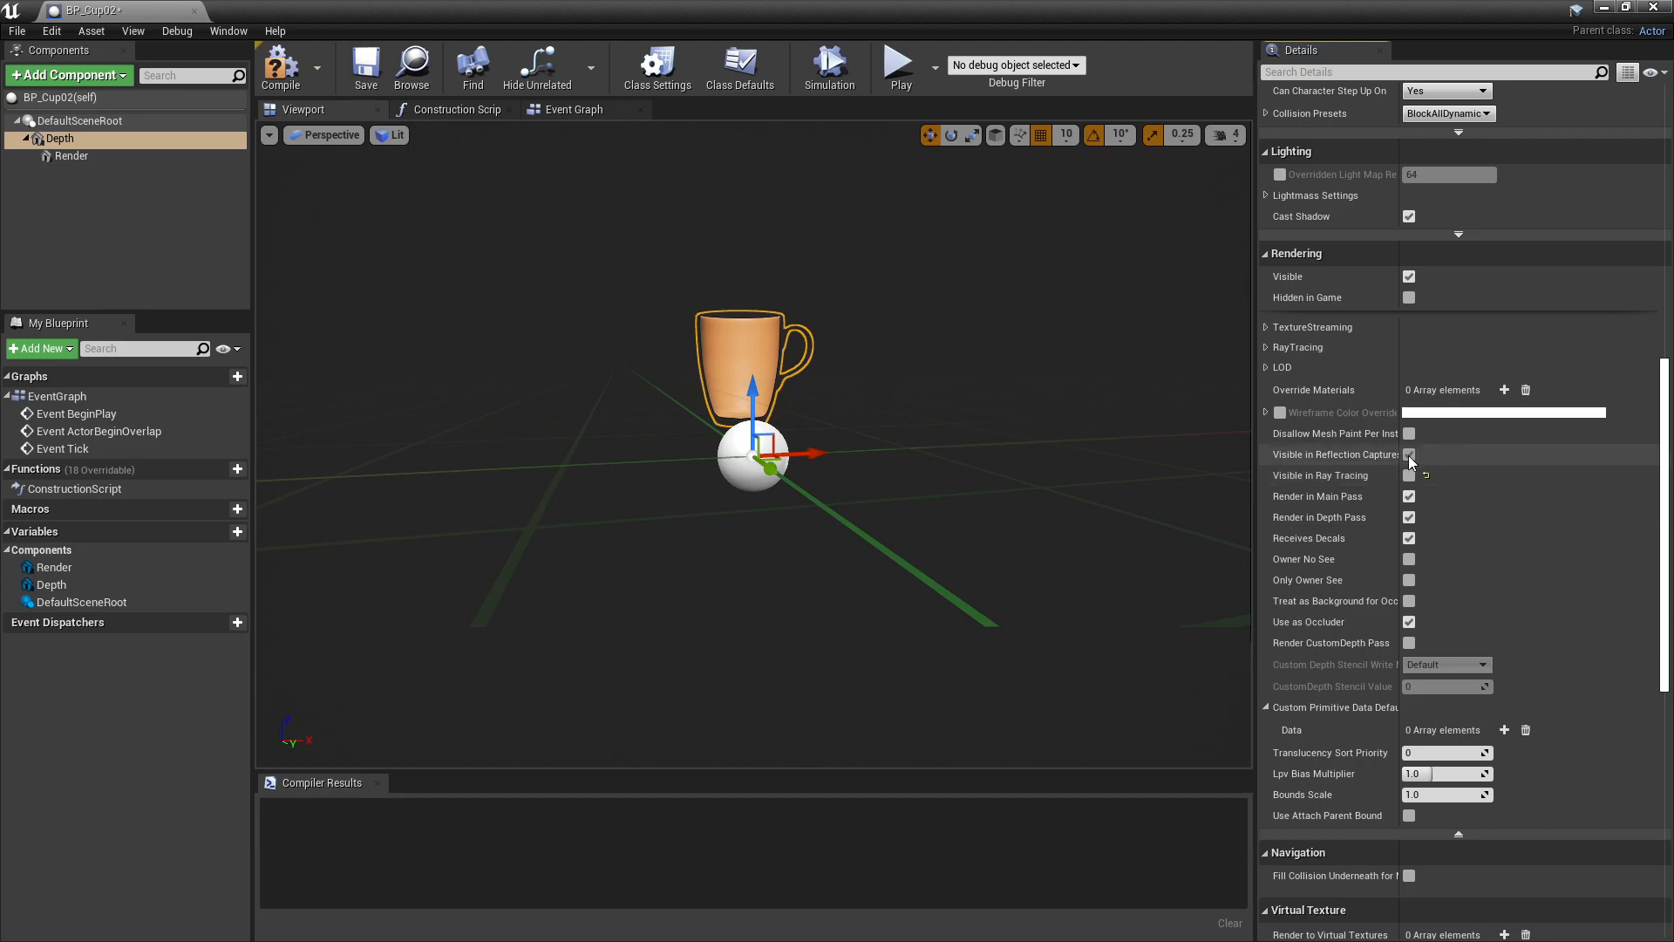
pyautogui.click(1408, 455)
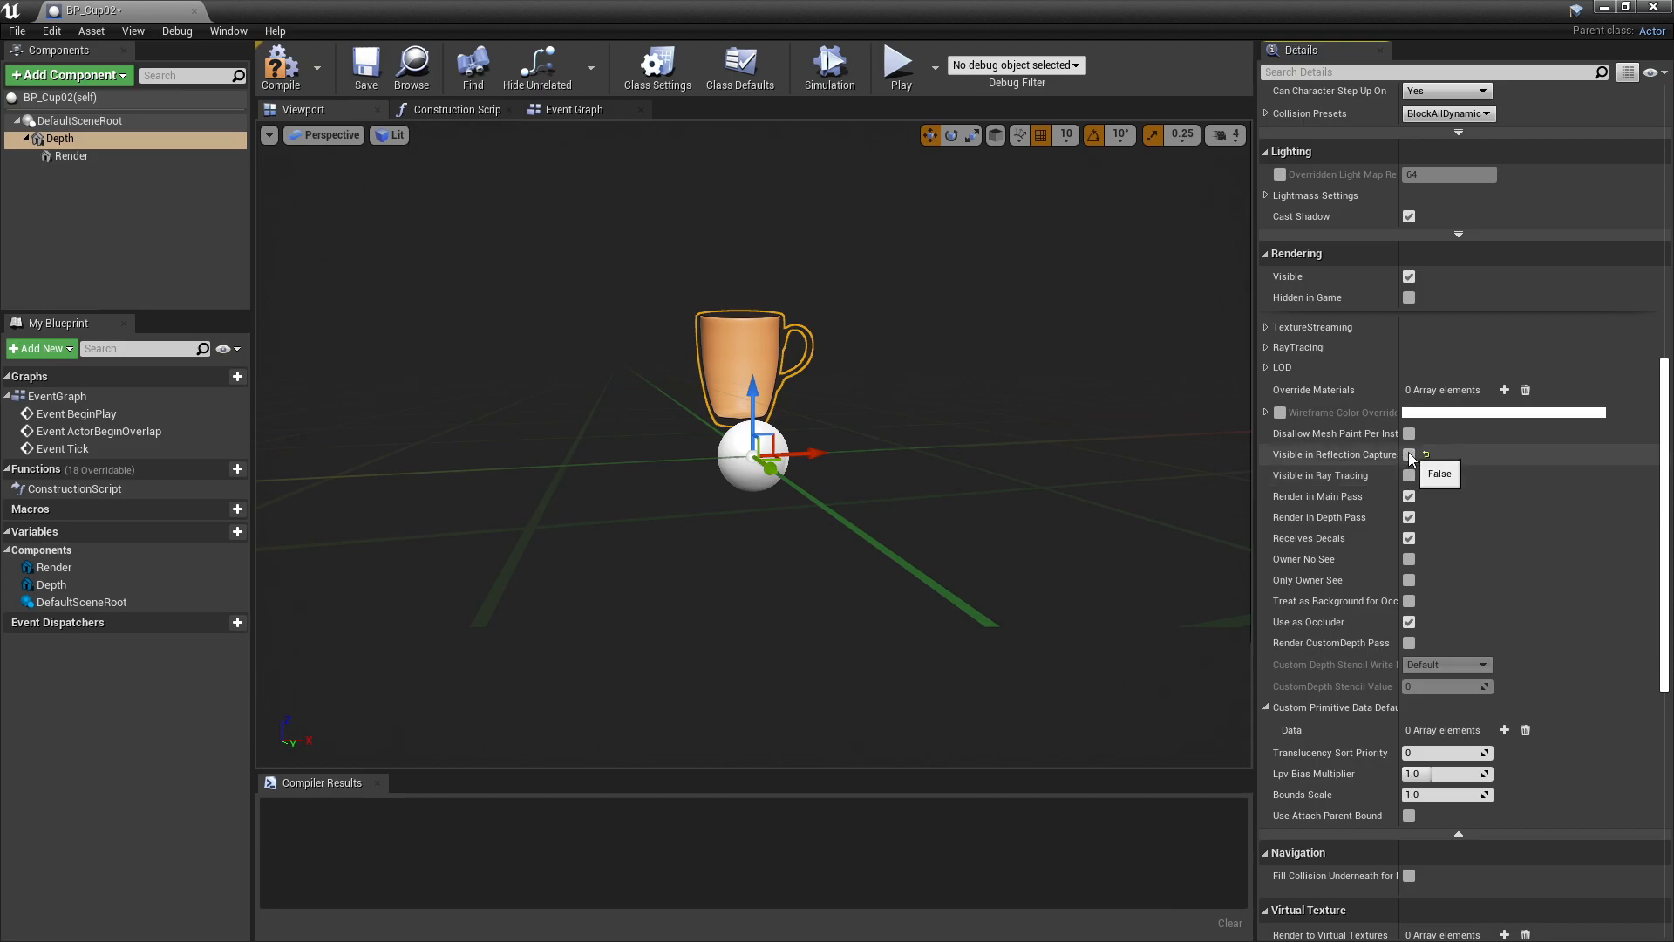
# Disable Render in Main Pass, Render in Depth Pass and Receives Decals for the Depth component, and enable Render CustomDepth Pass.
pyautogui.click(1409, 497)
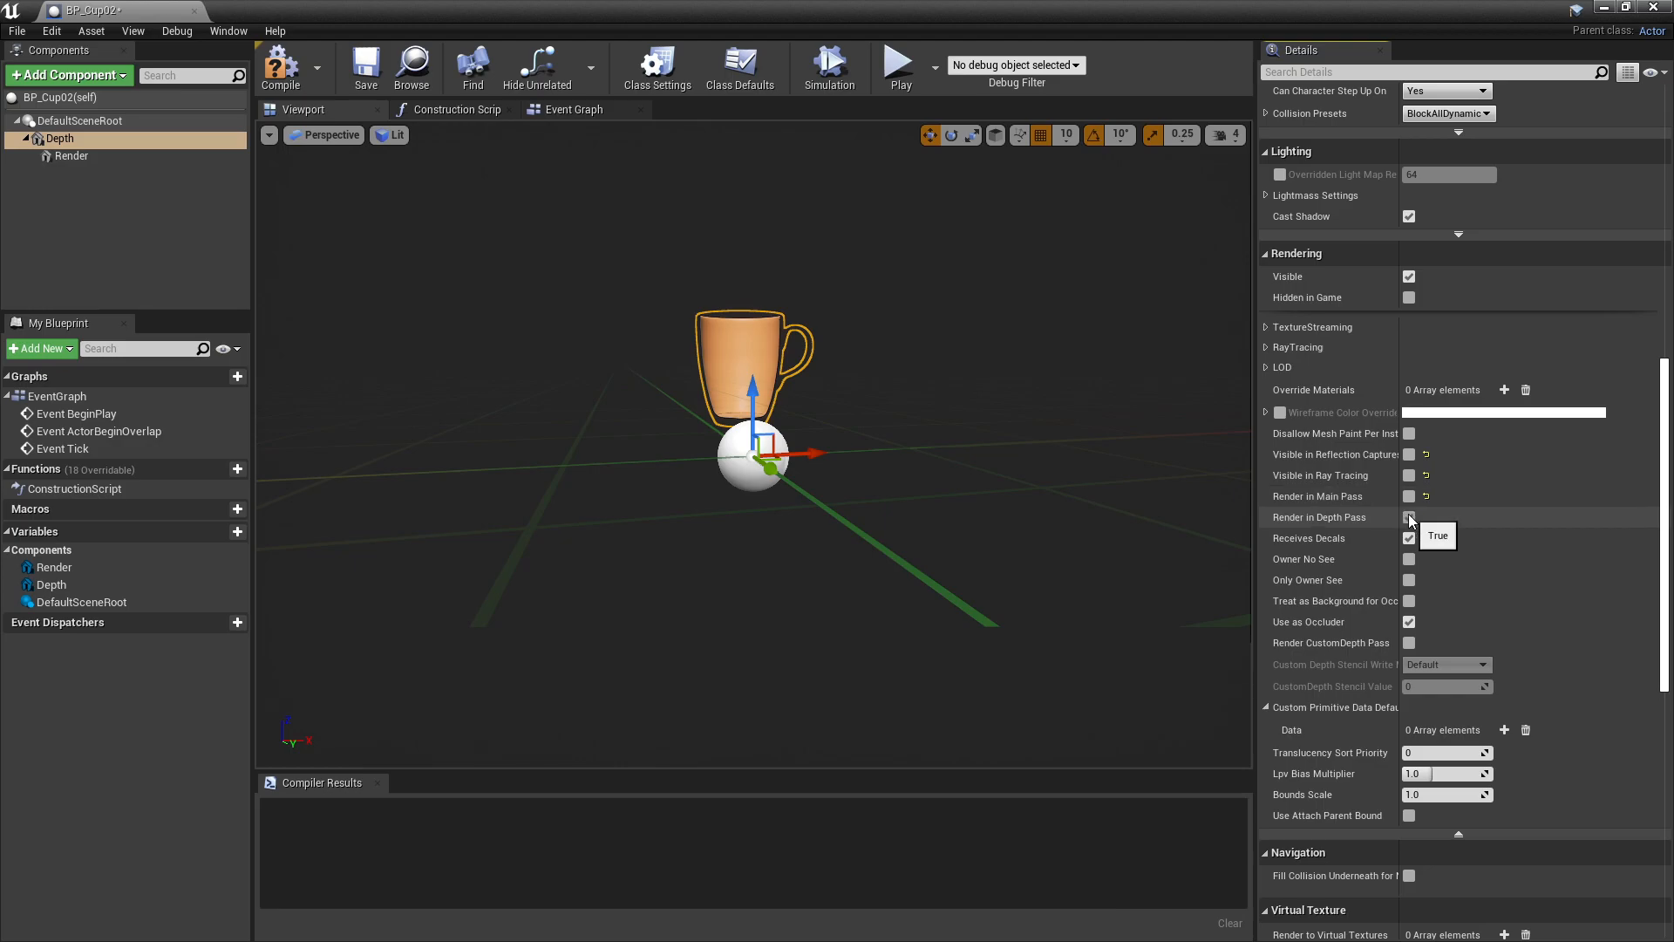
pyautogui.click(1409, 518)
pyautogui.click(1409, 539)
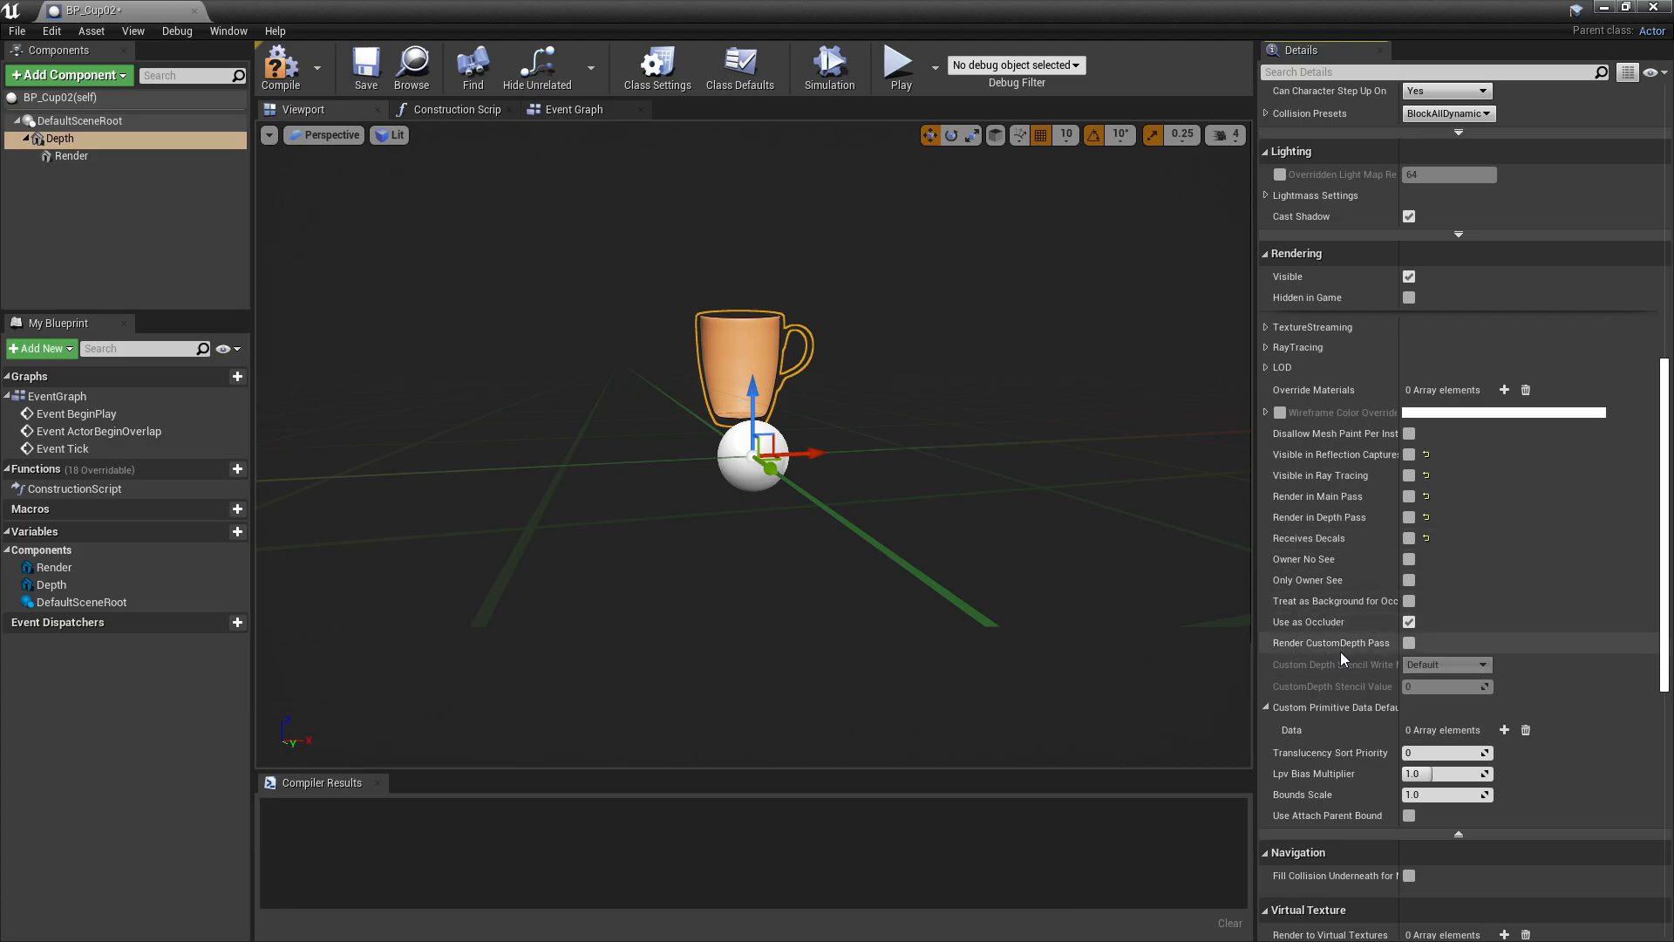
pyautogui.click(1409, 644)
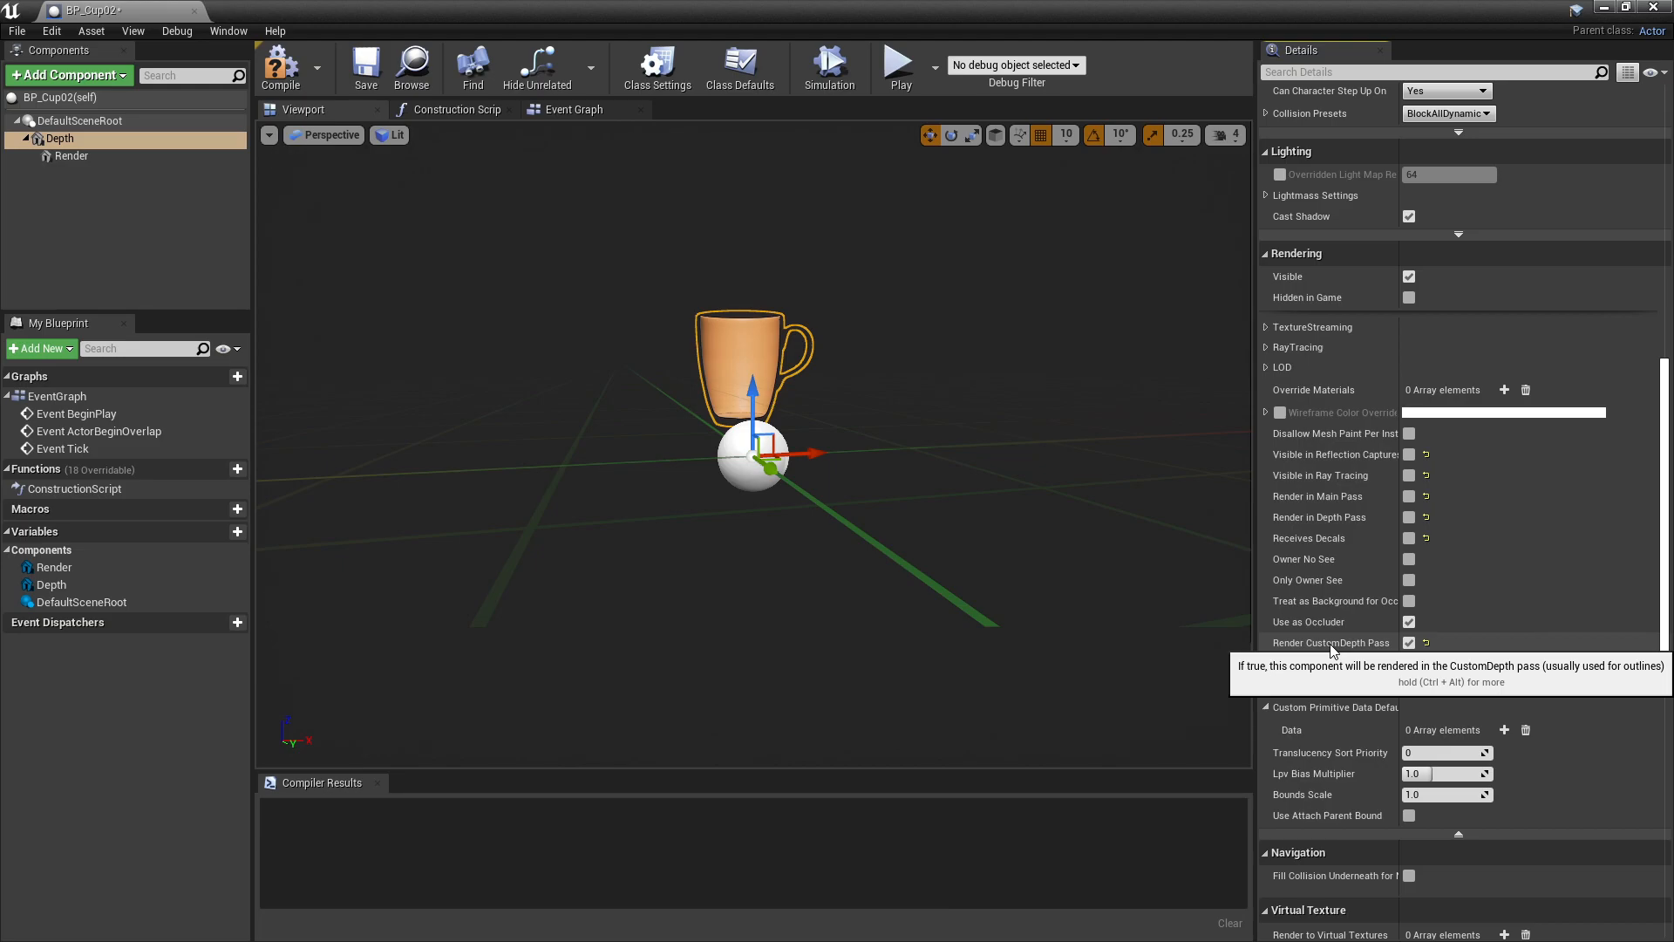
# Close the BP_Cup02 editor, open the Project Settings and search them for "depth".
pyautogui.click(1654, 10)
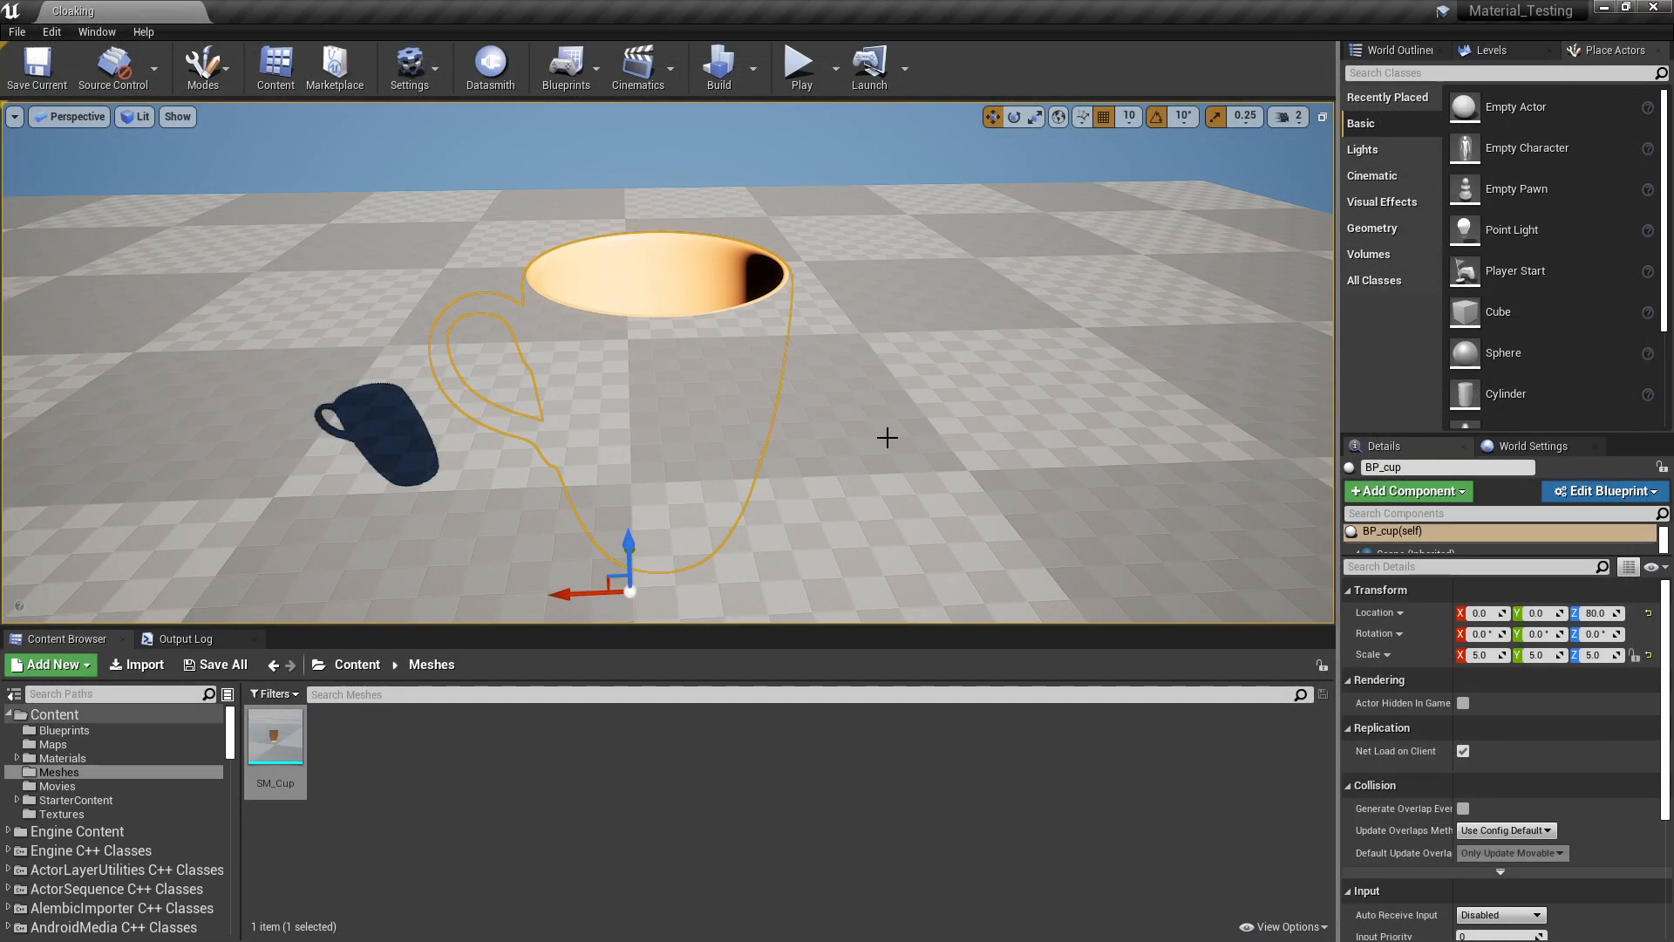
pyautogui.click(413, 63)
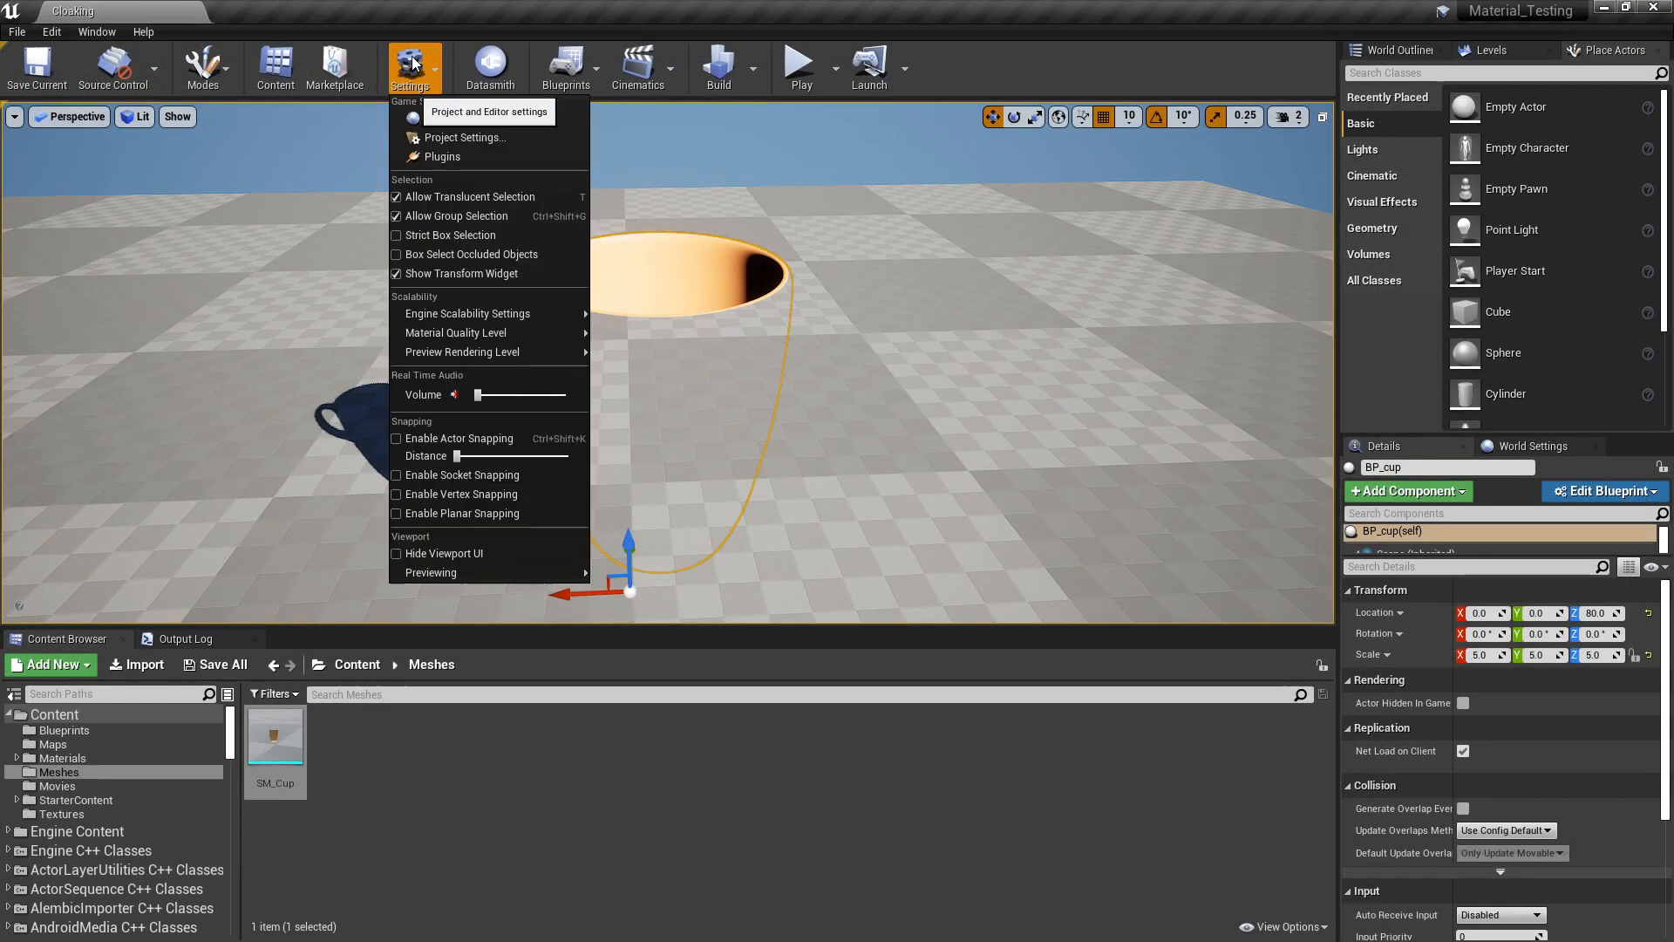
pyautogui.click(451, 137)
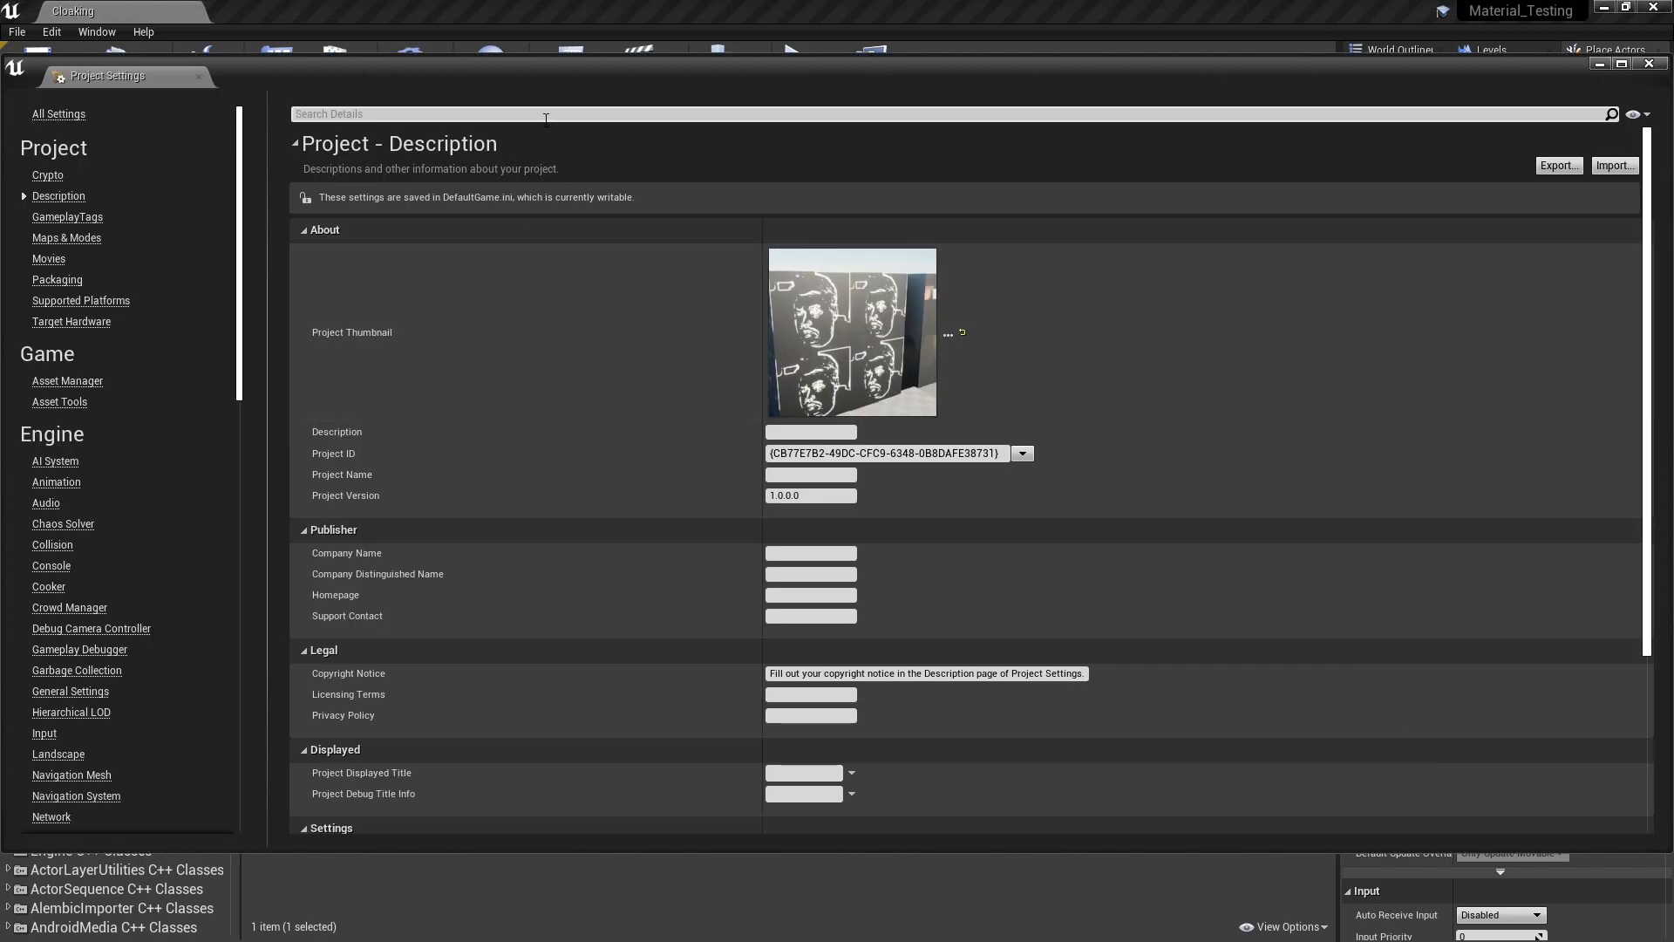
pyautogui.click(546, 114)
pyautogui.write('depth')
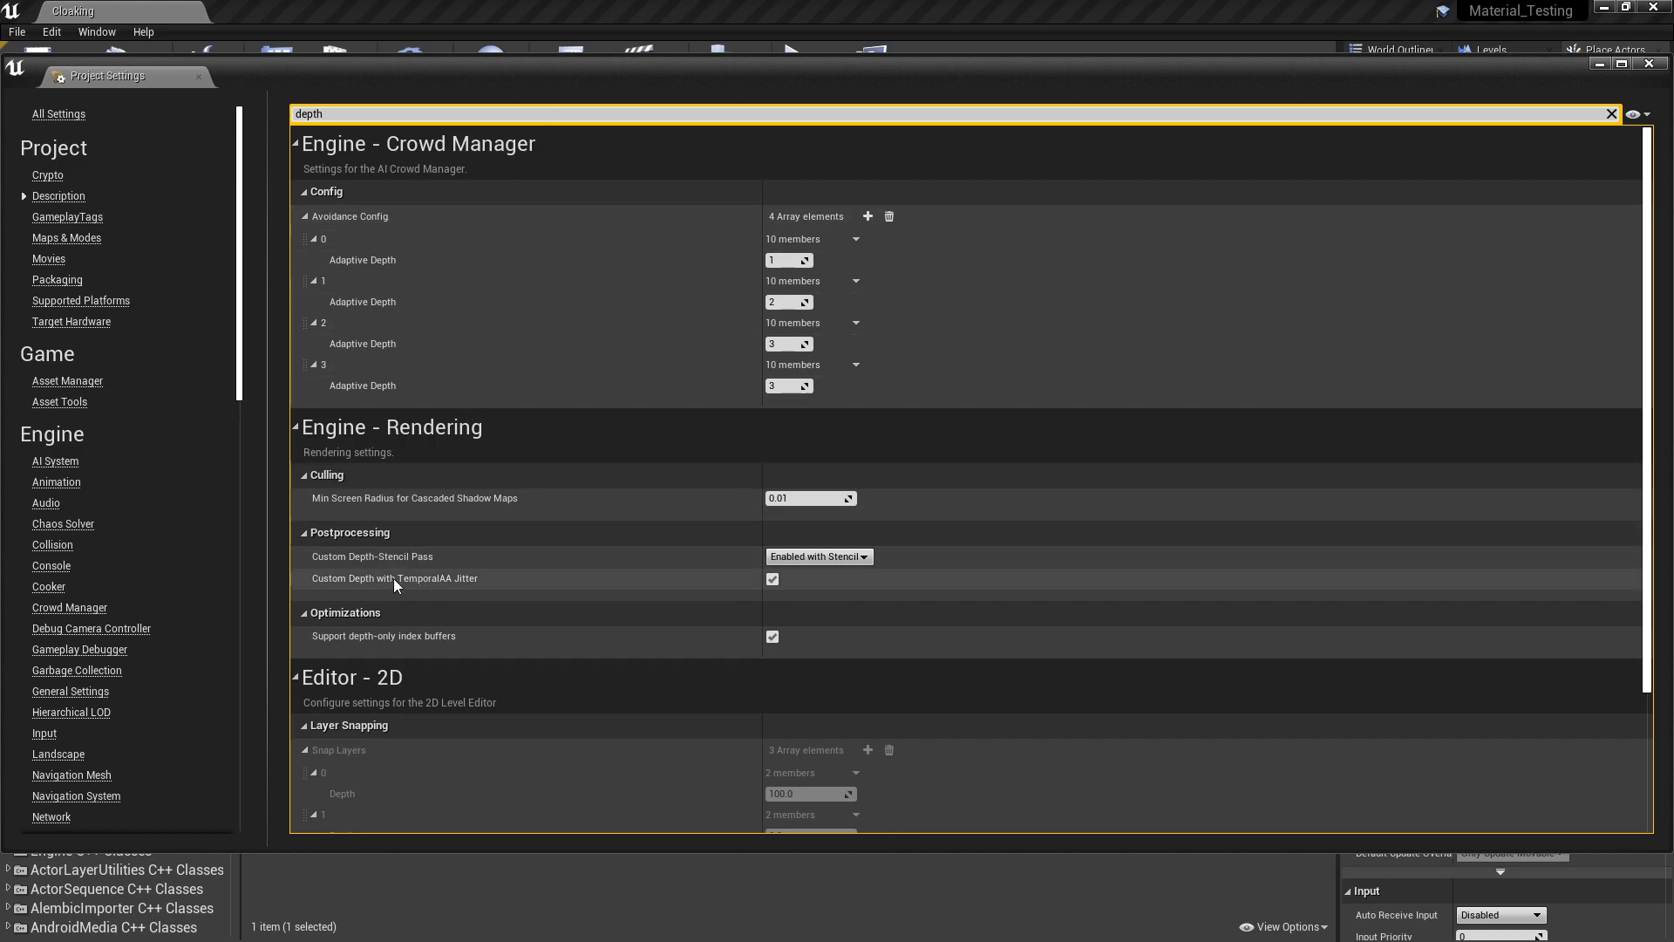
# Set Custom Depth-Stencil Pass to Enabled in the project's postprocessing settings and close the Project Settings.
pyautogui.click(867, 560)
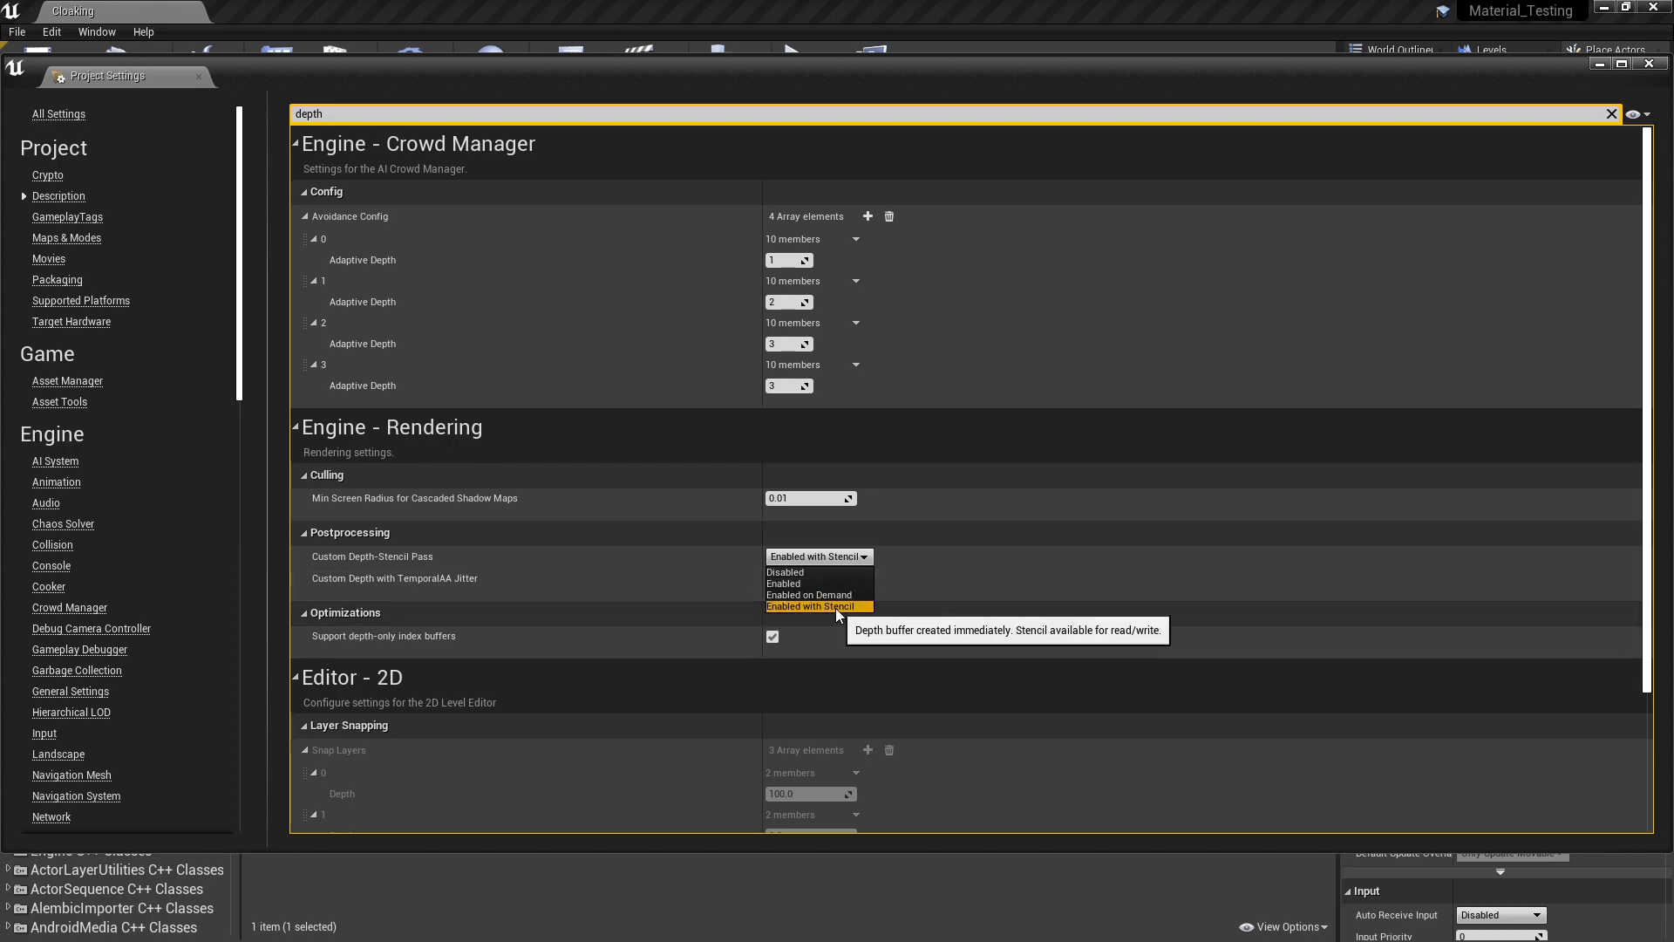
pyautogui.click(793, 583)
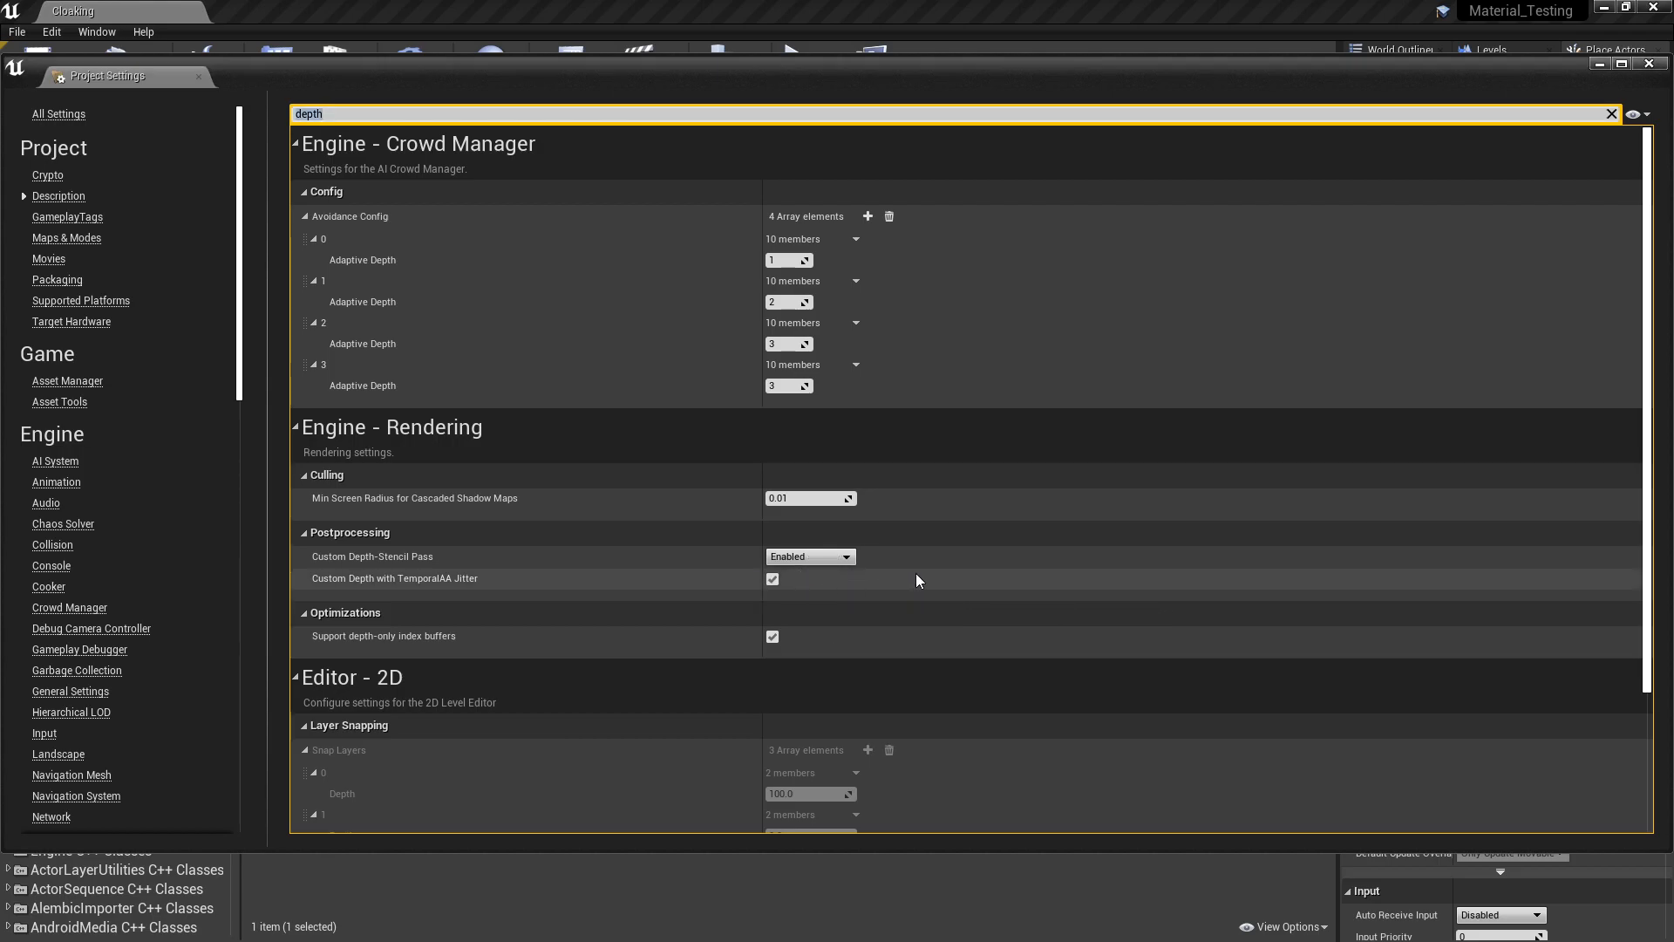
pyautogui.click(1649, 64)
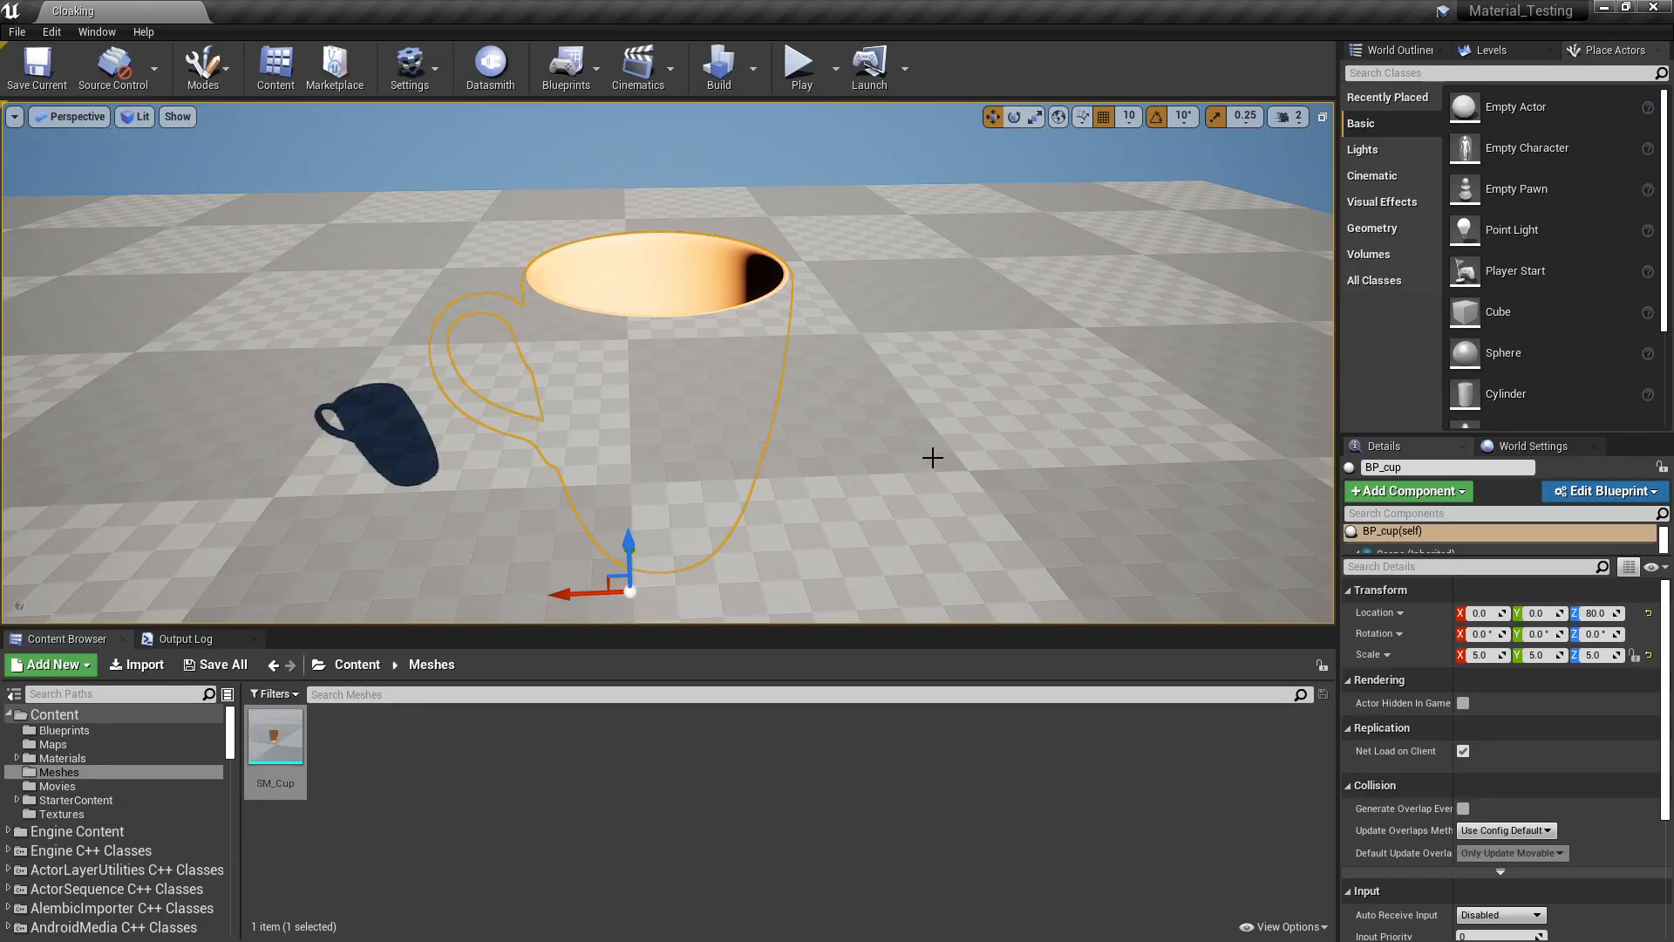
# Switch the level viewport to the Custom Depth buffer visualization and examine the cup from near and far.
pyautogui.click(135, 118)
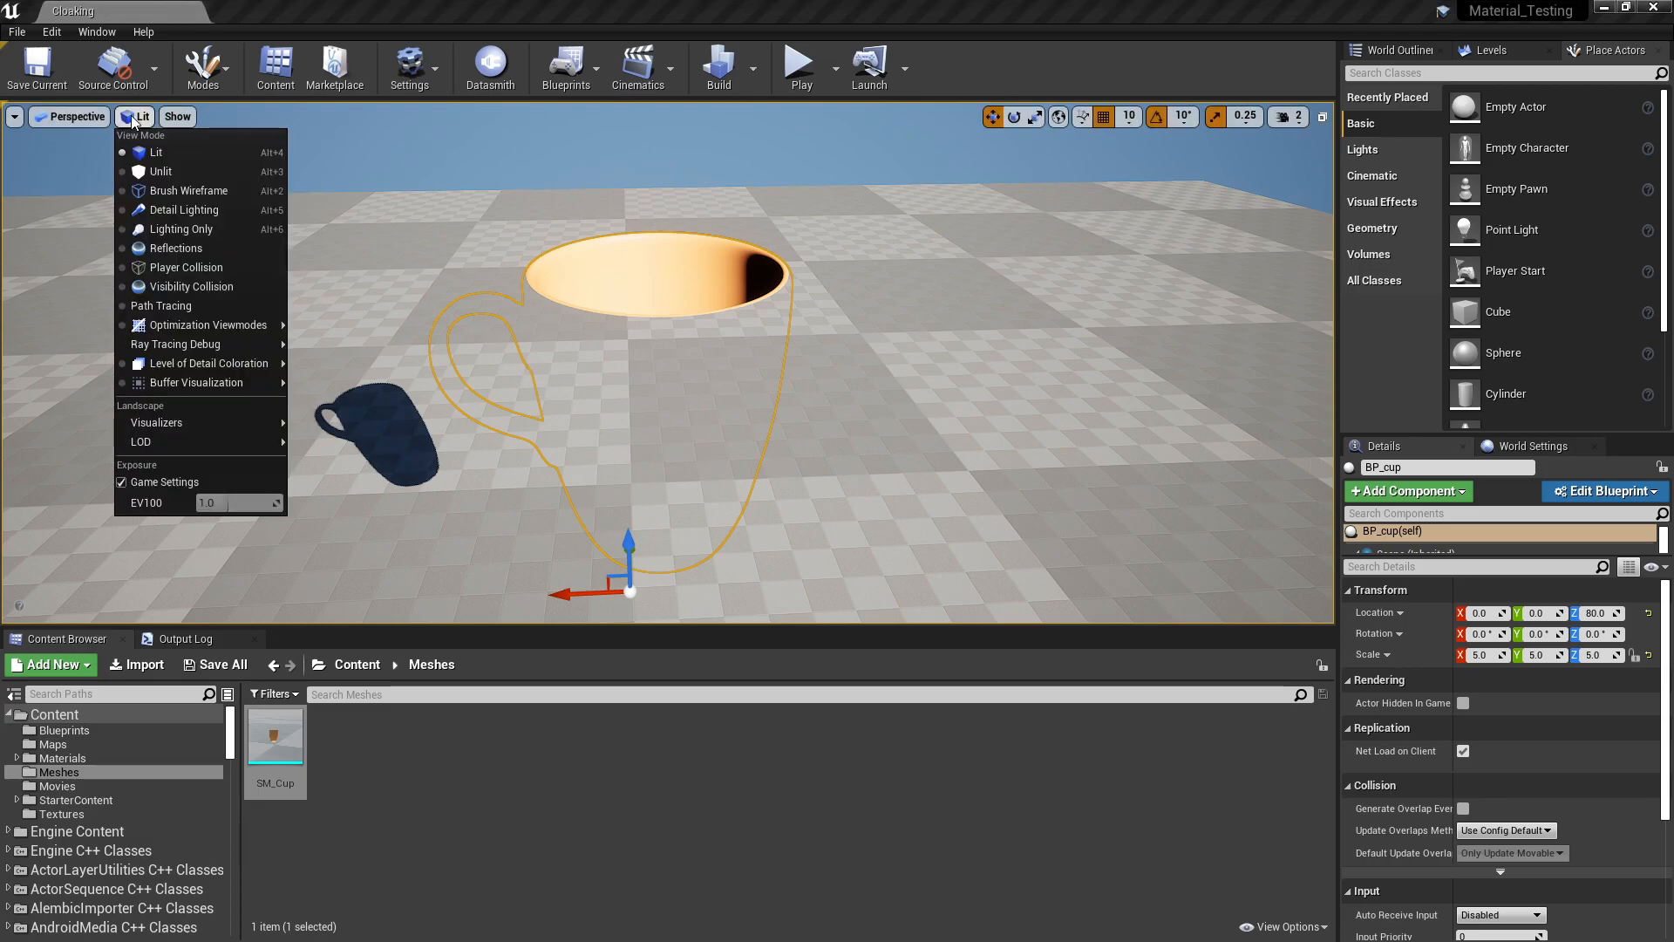
pyautogui.moveTo(189, 390)
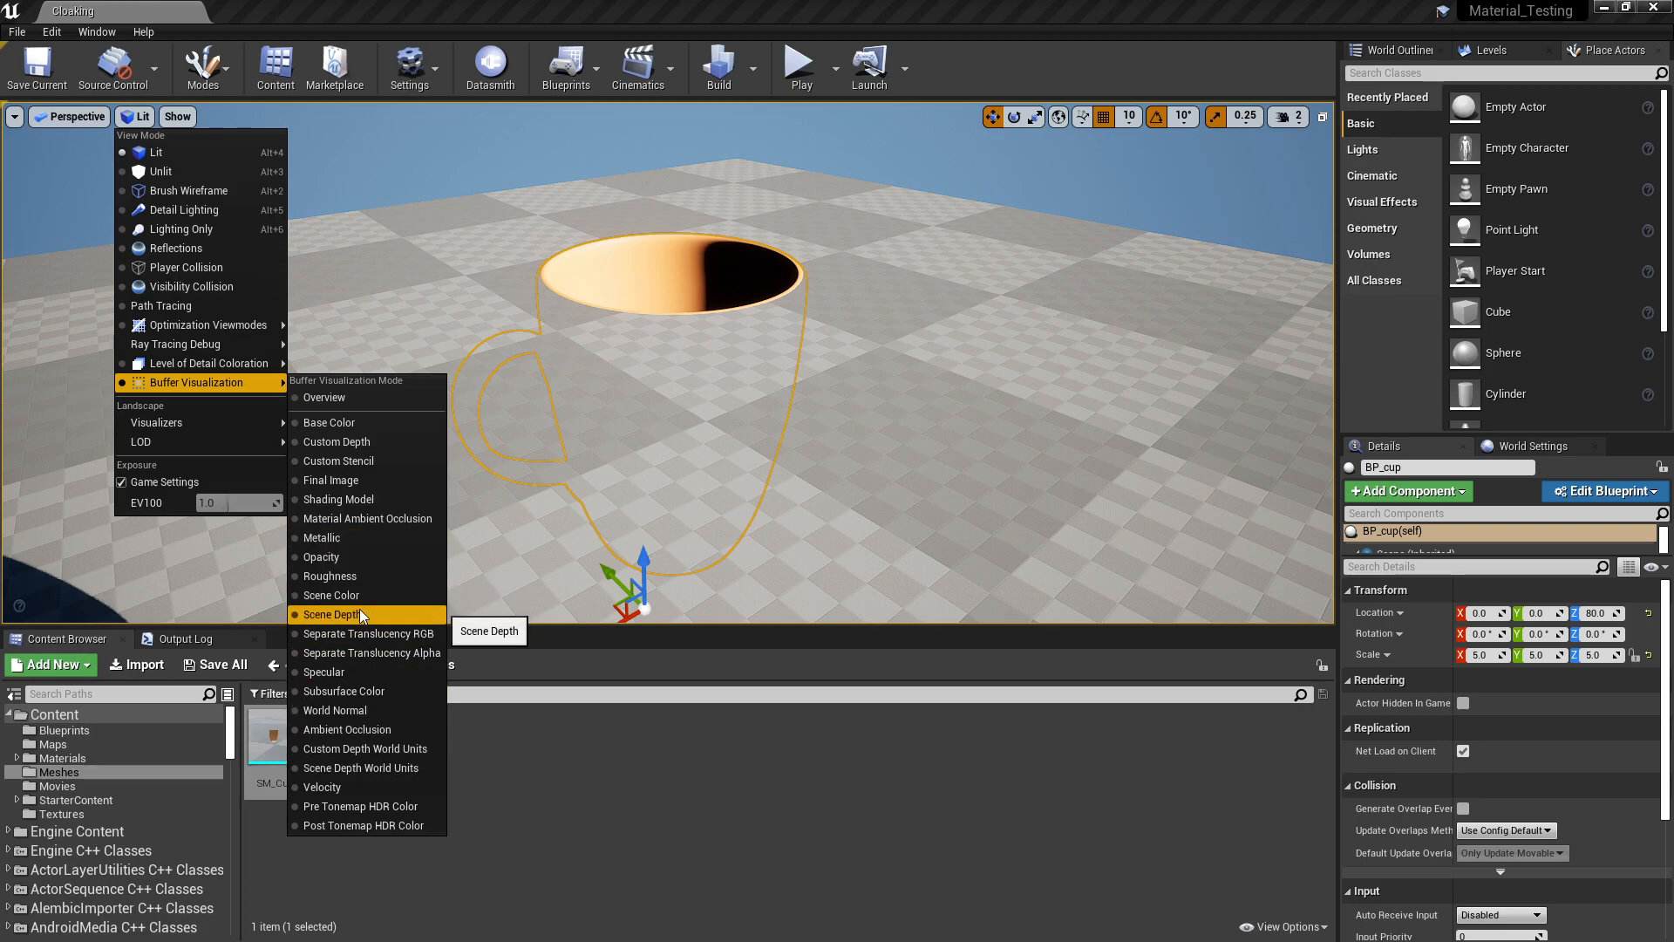
pyautogui.click(332, 443)
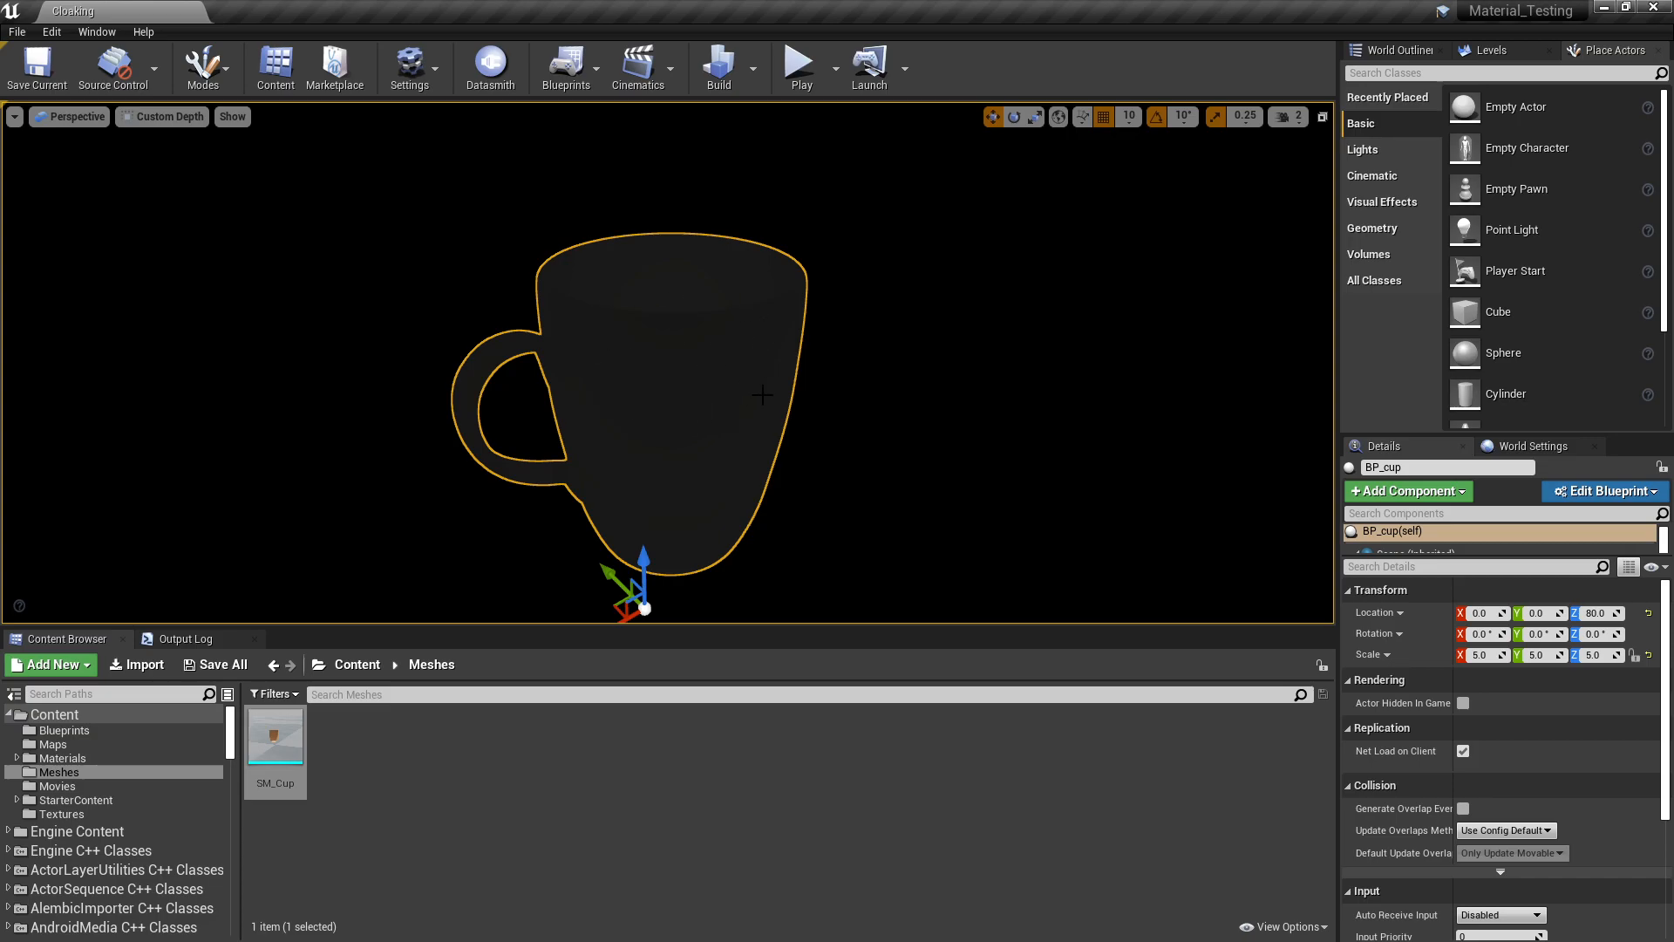
pyautogui.press('w')
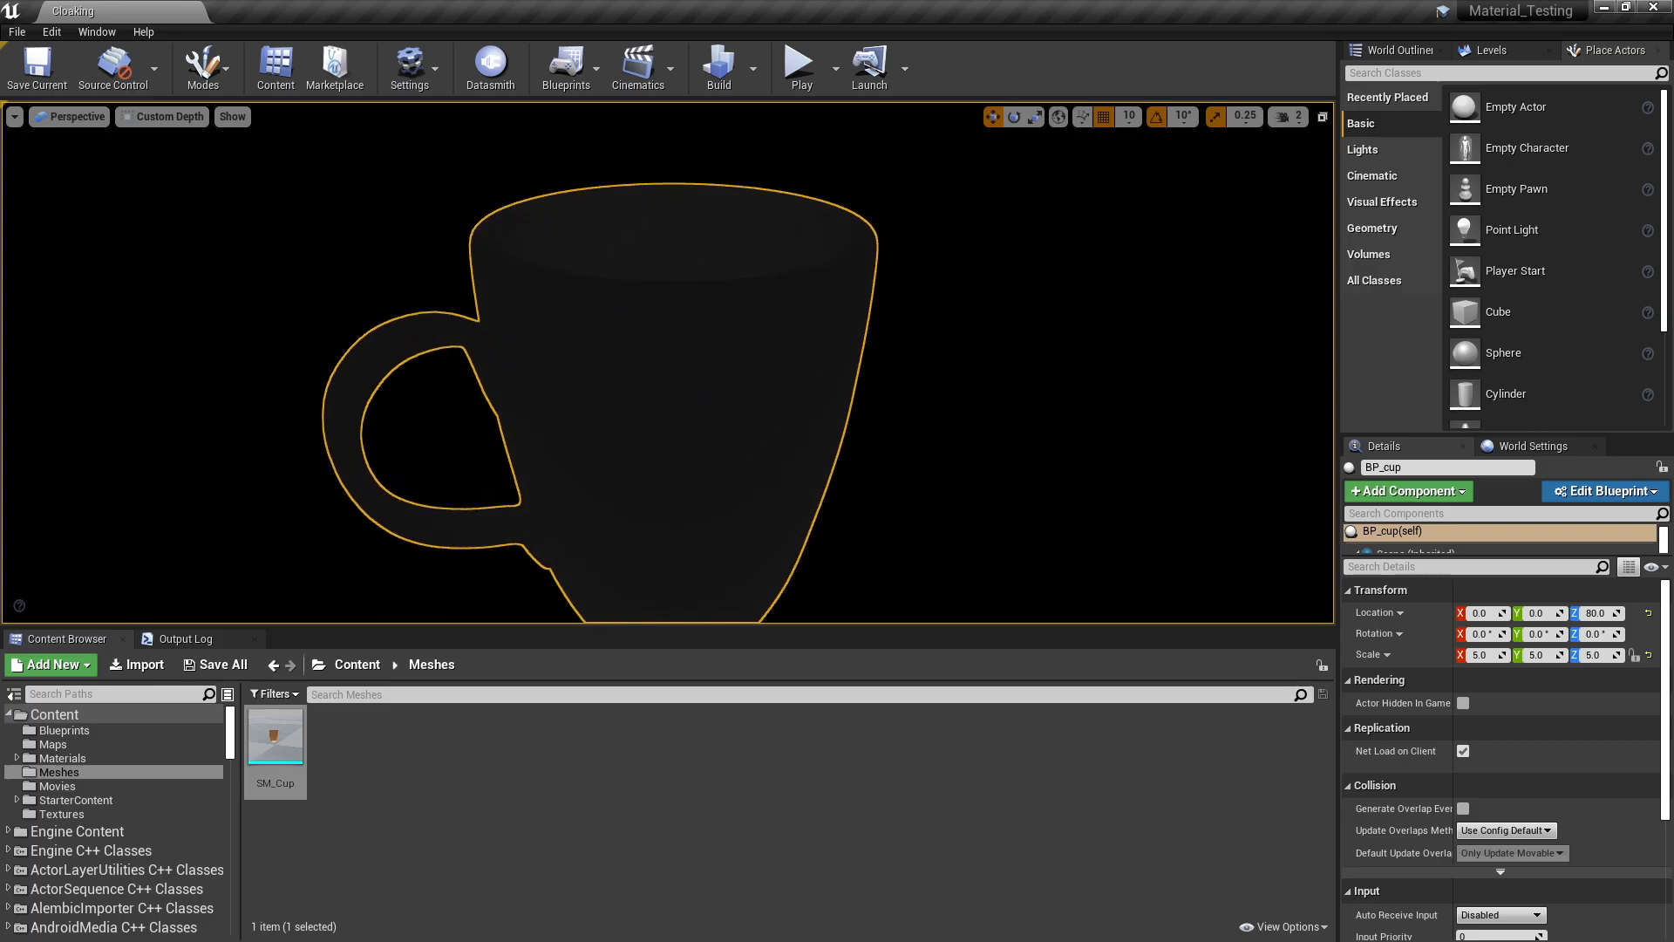
pyautogui.press('s')
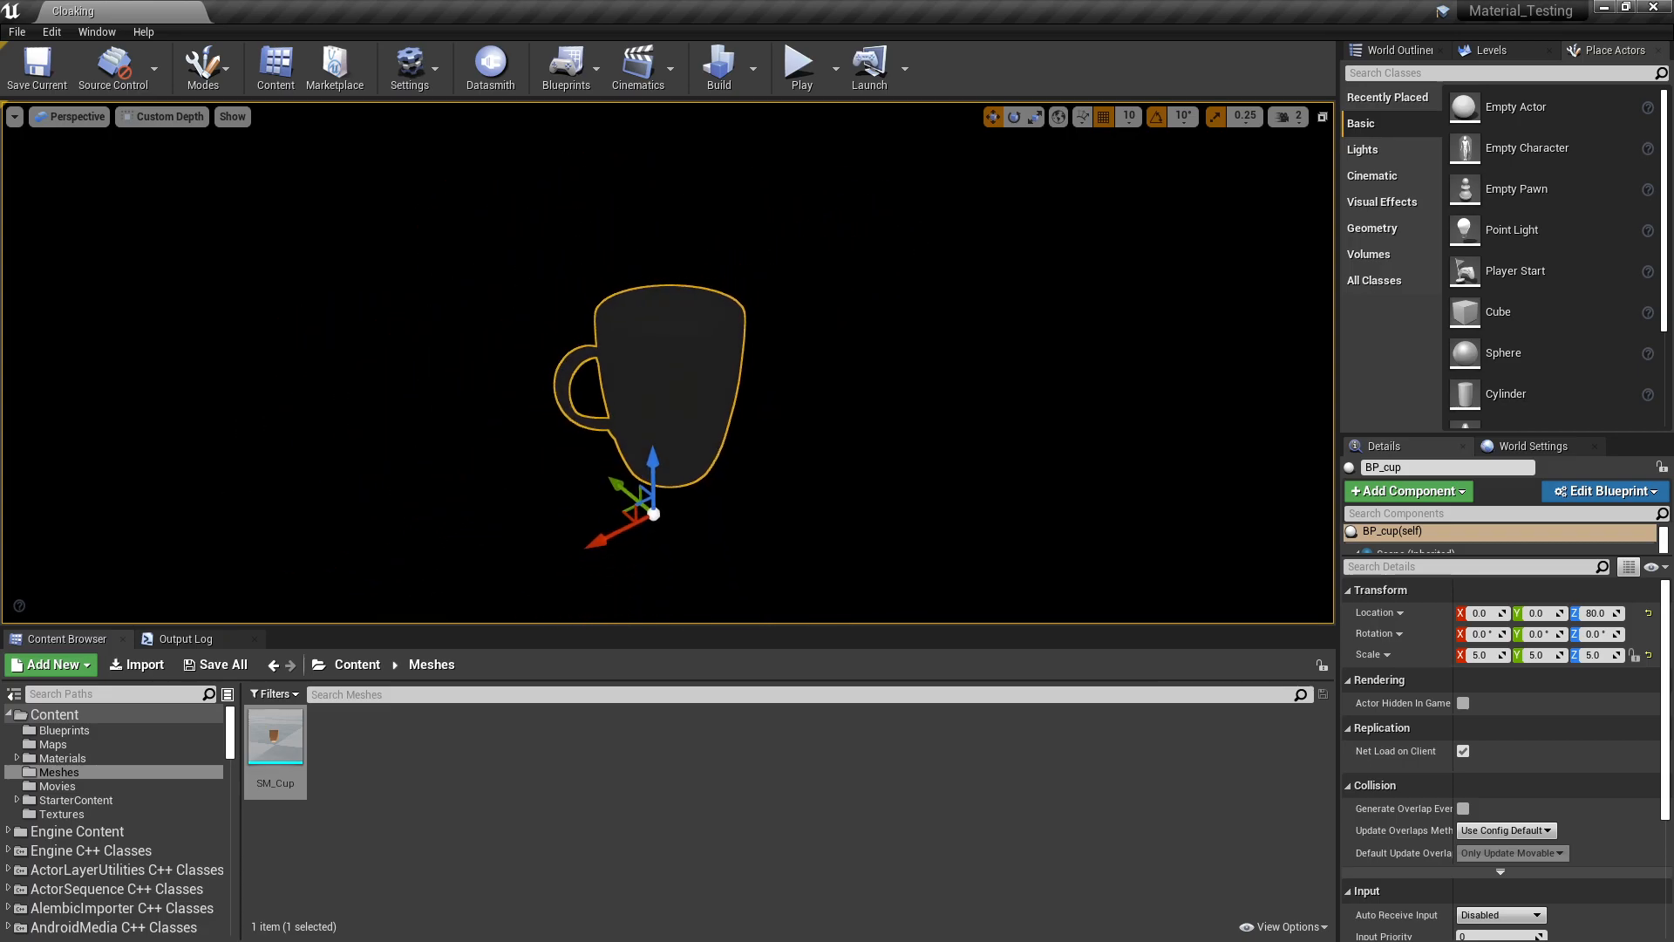
pyautogui.press('s')
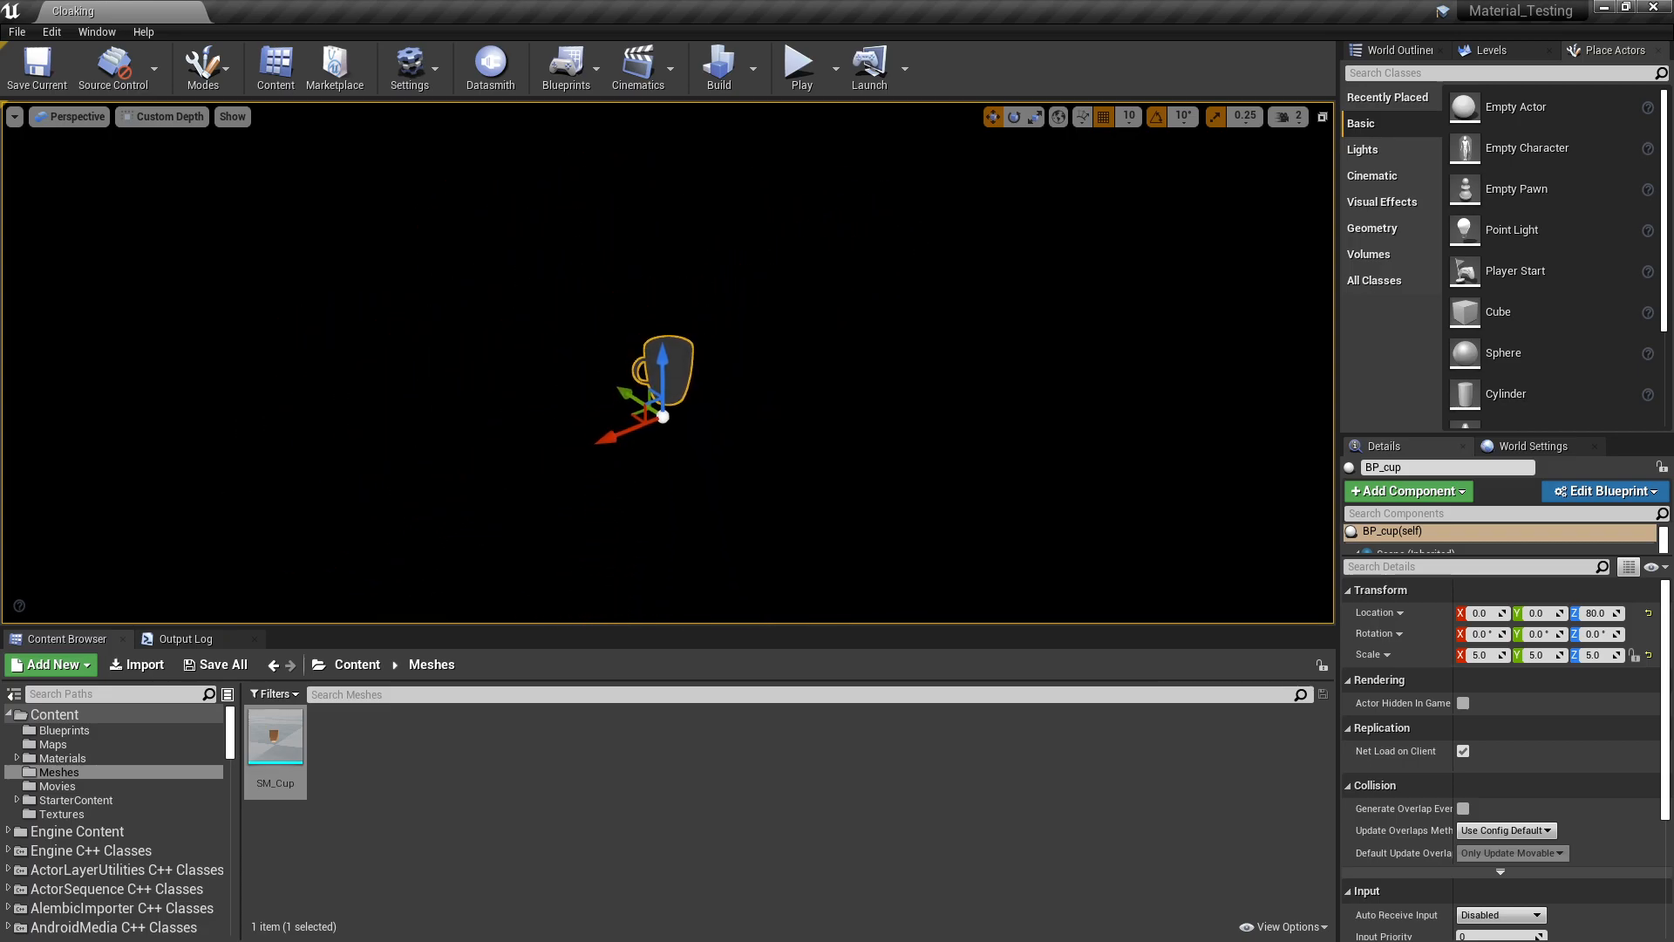
pyautogui.press('w')
pyautogui.press('s')
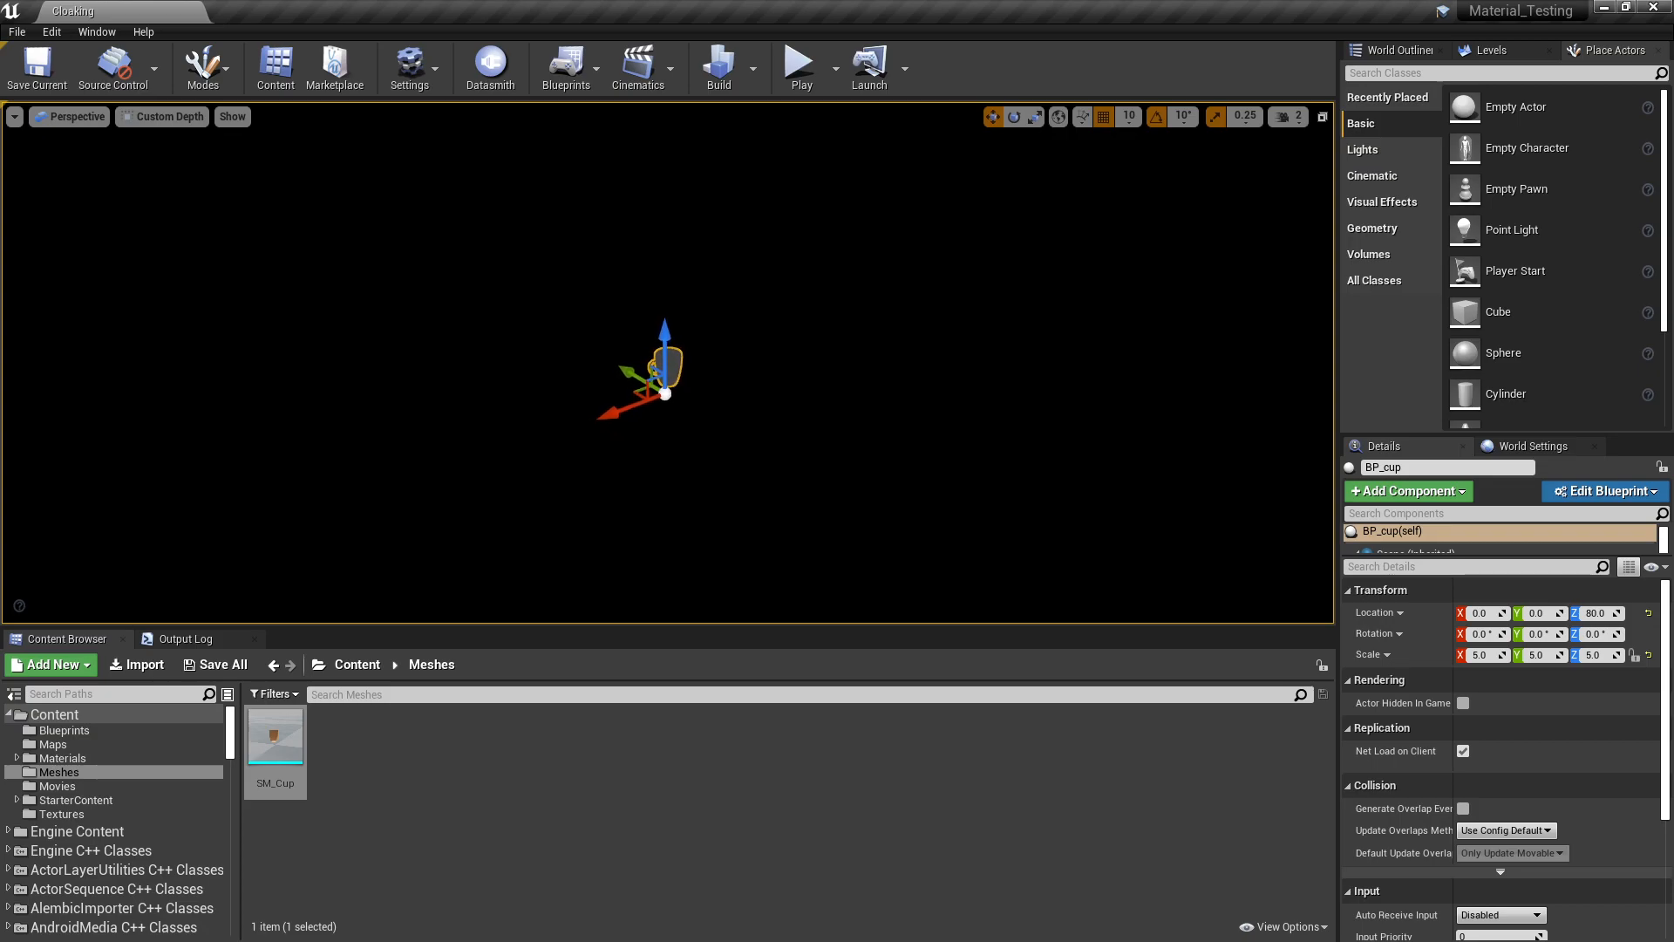
pyautogui.press('w')
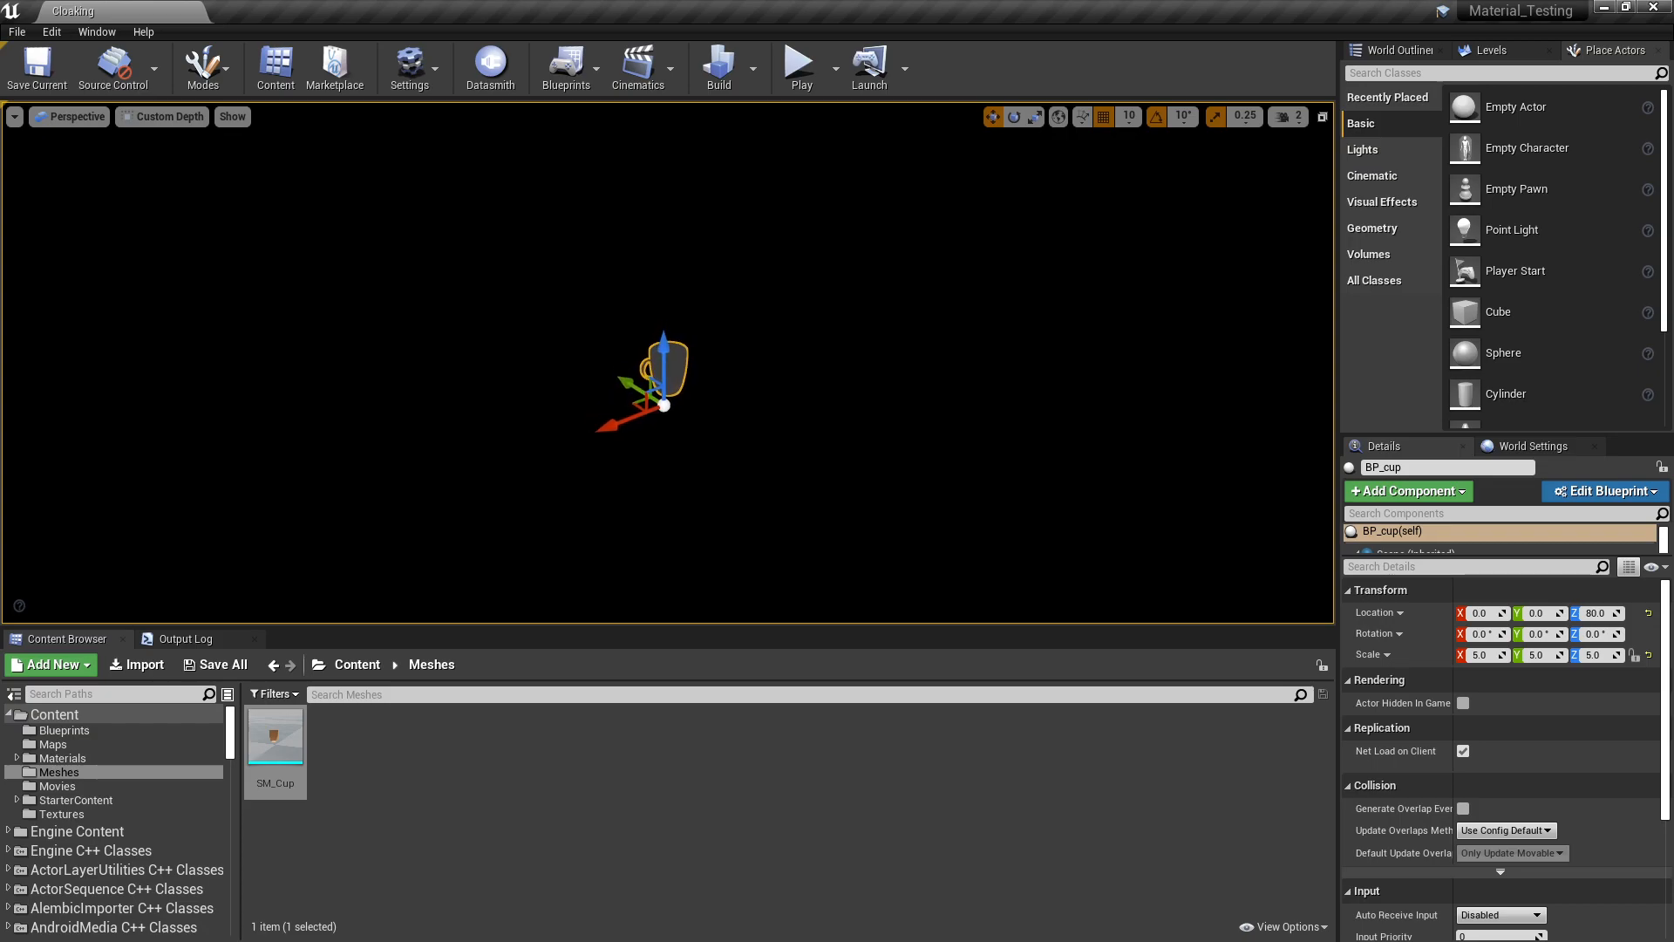
pyautogui.press('w')
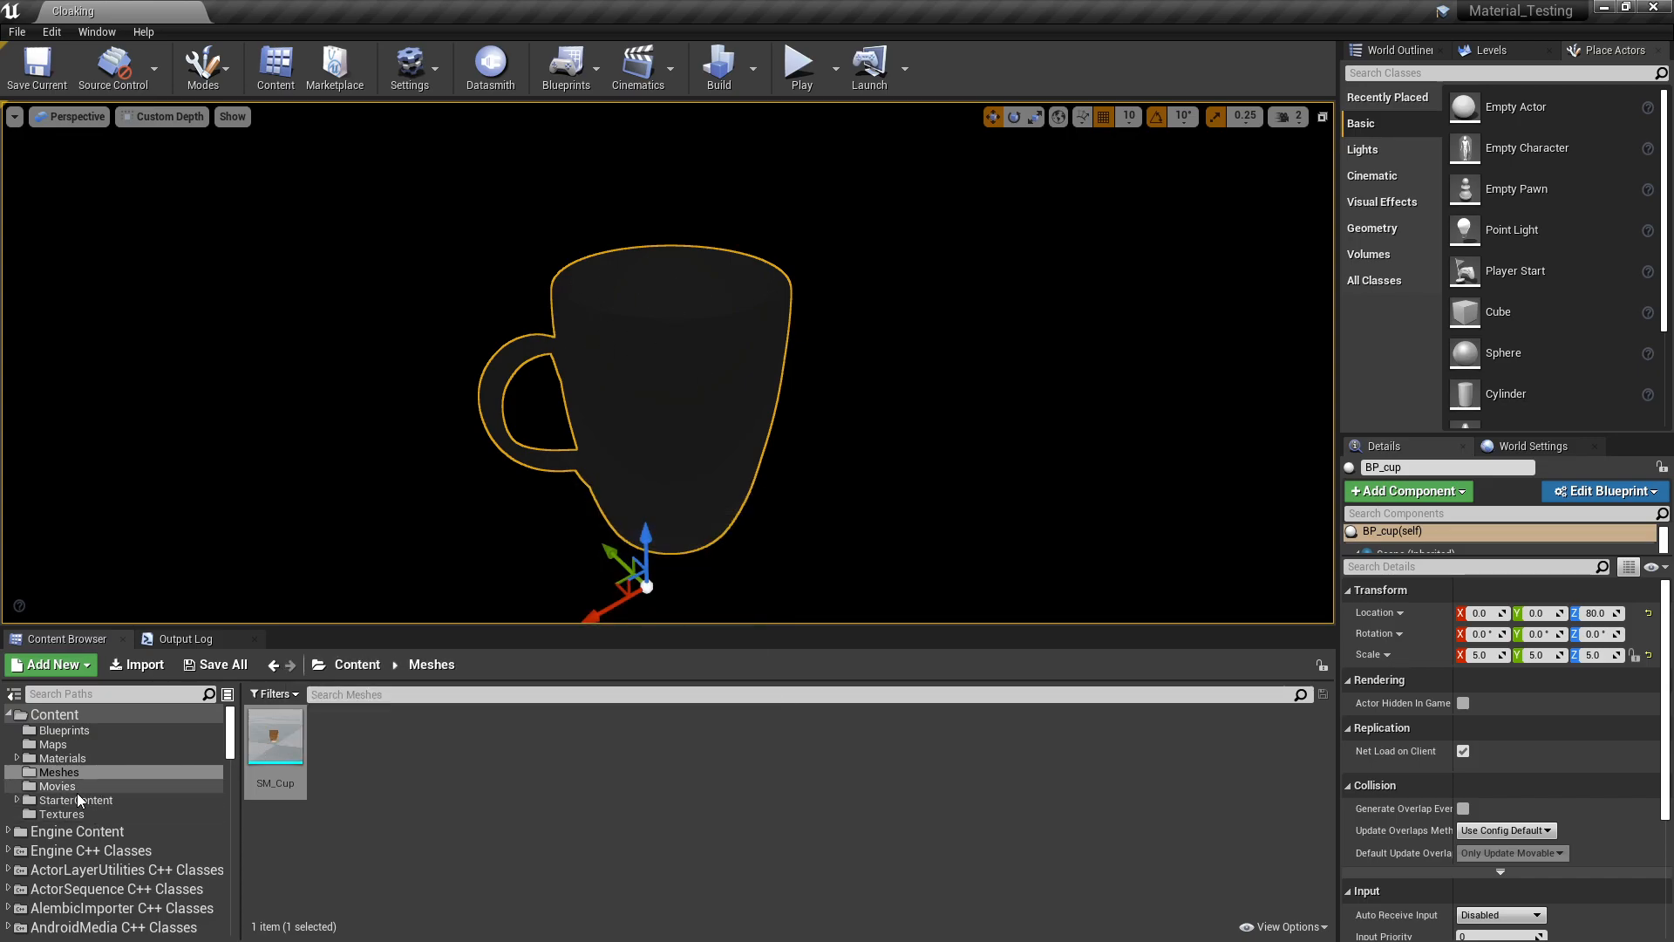
# Reopen BP_Cup02 from the Blueprints folder and view the Render component's cup up close in the blueprint viewport.
pyautogui.click(68, 732)
pyautogui.doubleClick(340, 736)
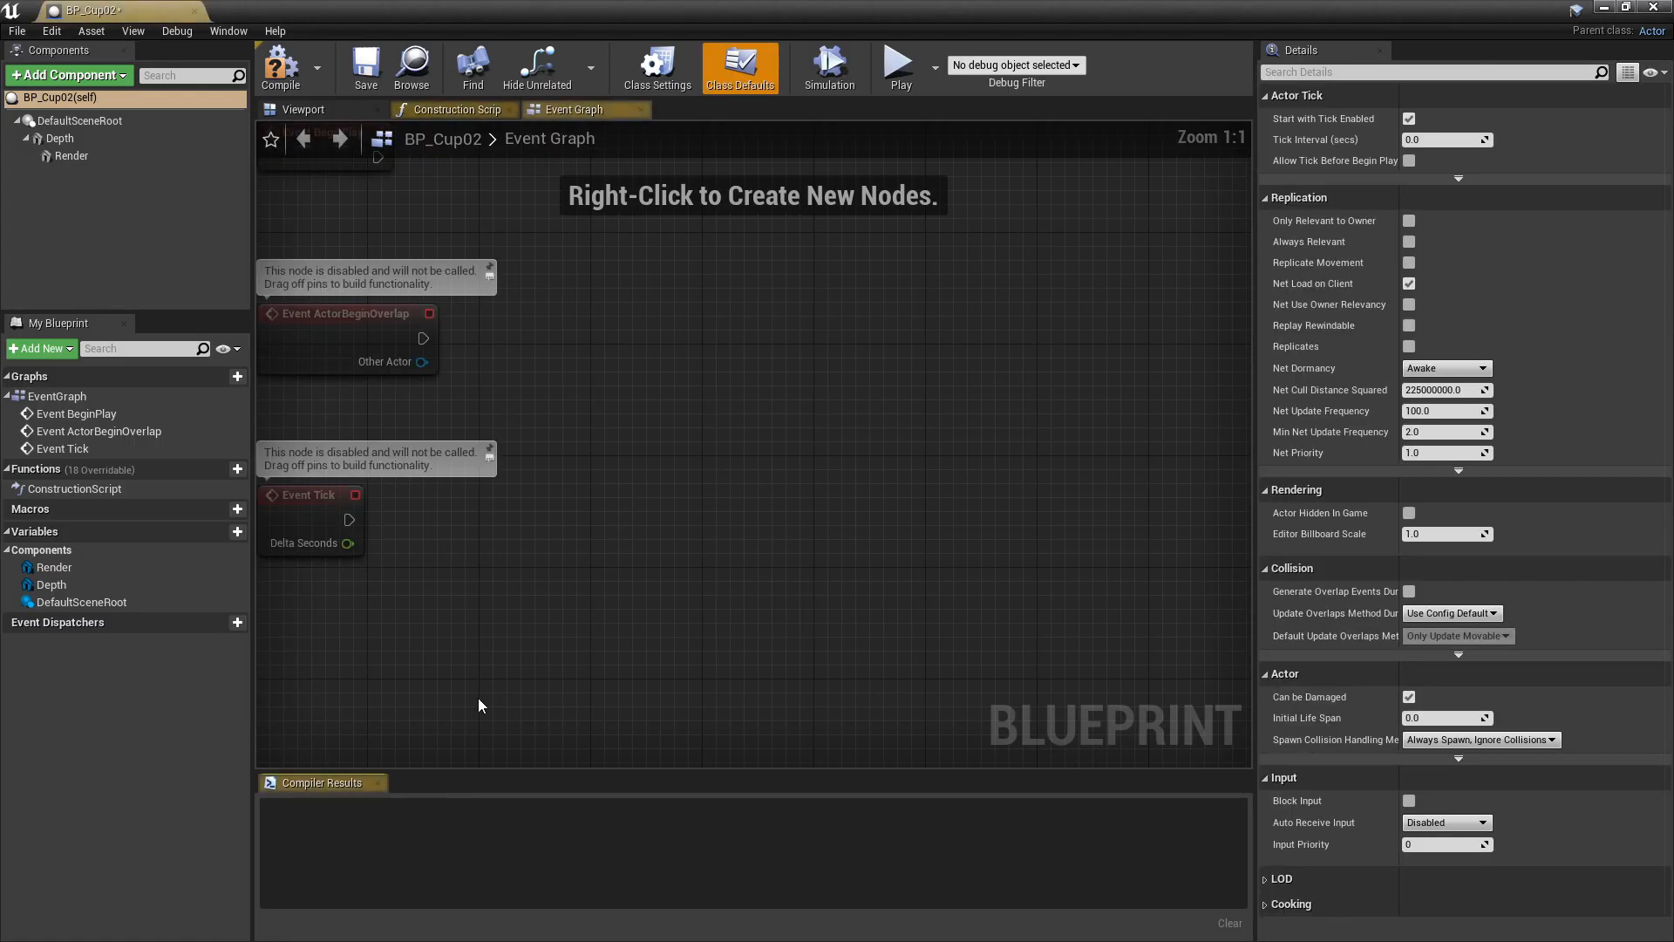
pyautogui.click(327, 108)
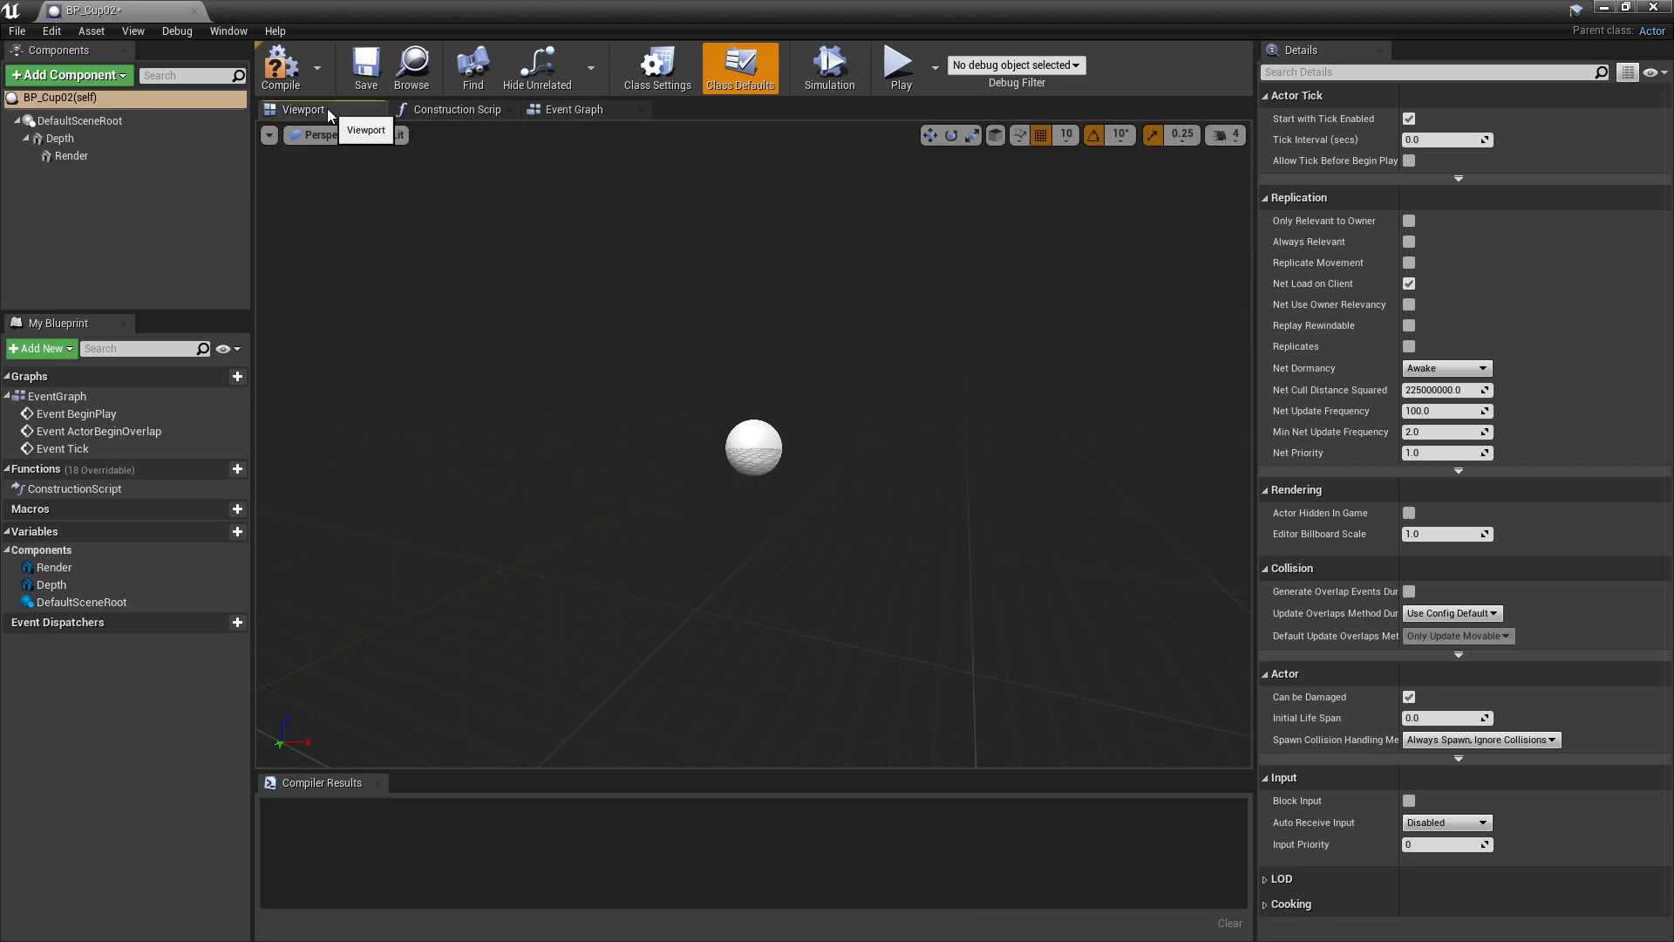
pyautogui.click(65, 154)
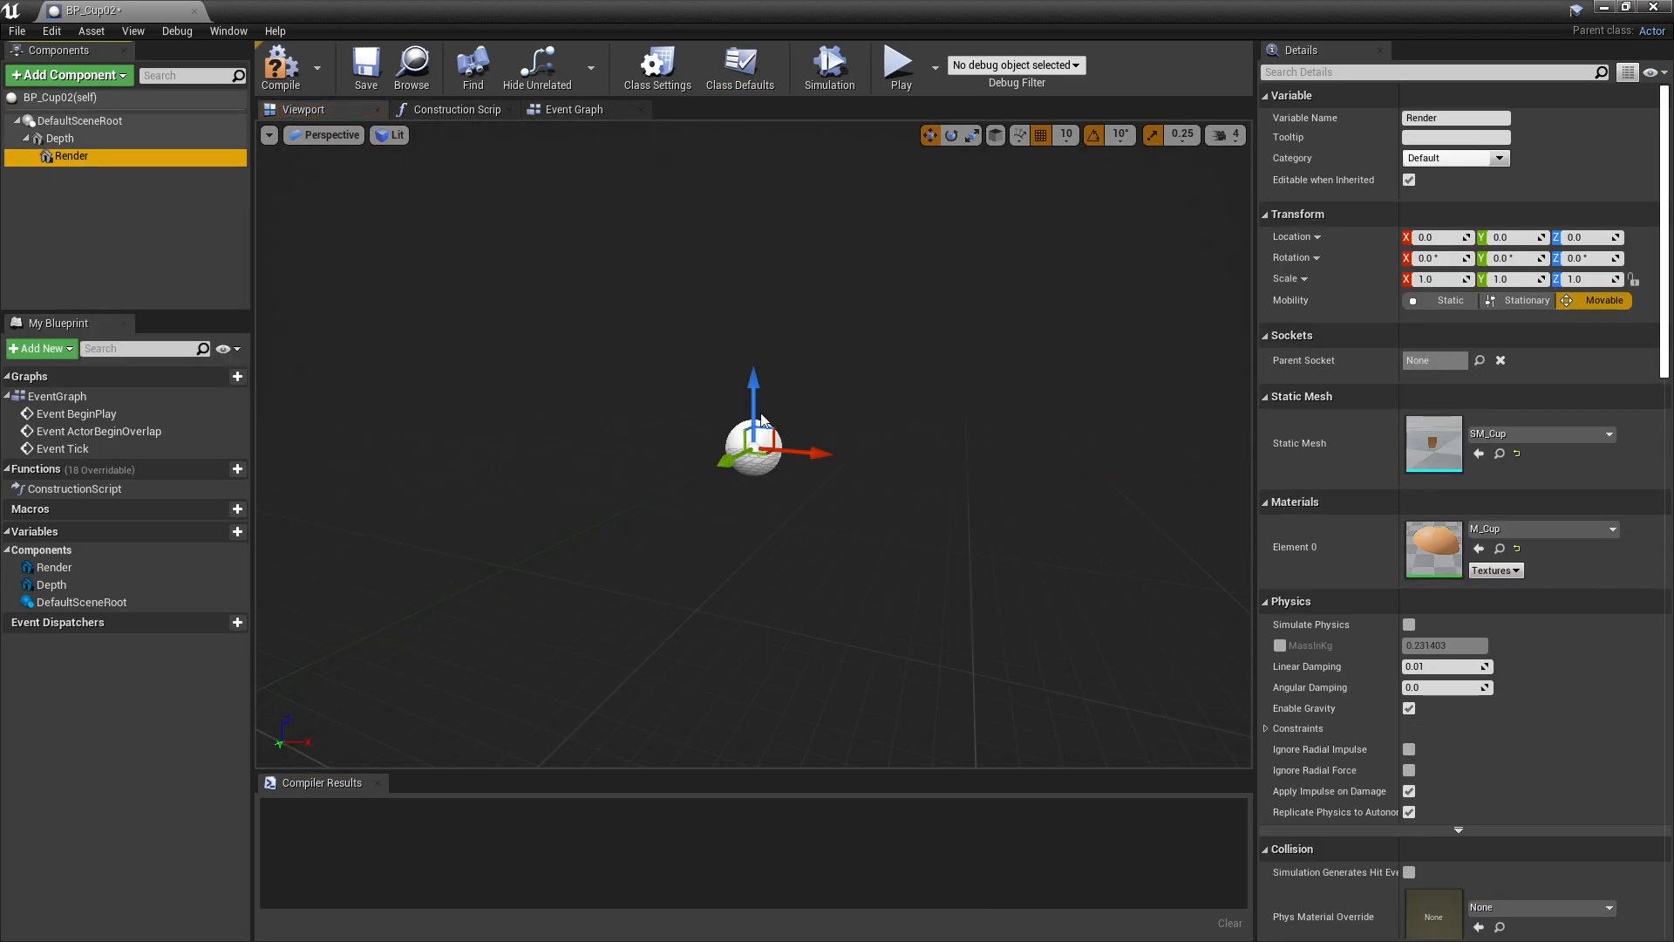
pyautogui.press('w')
pyautogui.moveTo(821, 415); pyautogui.dragTo(839, 422, button='right')
pyautogui.press('s')
pyautogui.press('w')
pyautogui.press('s')
pyautogui.press('w')
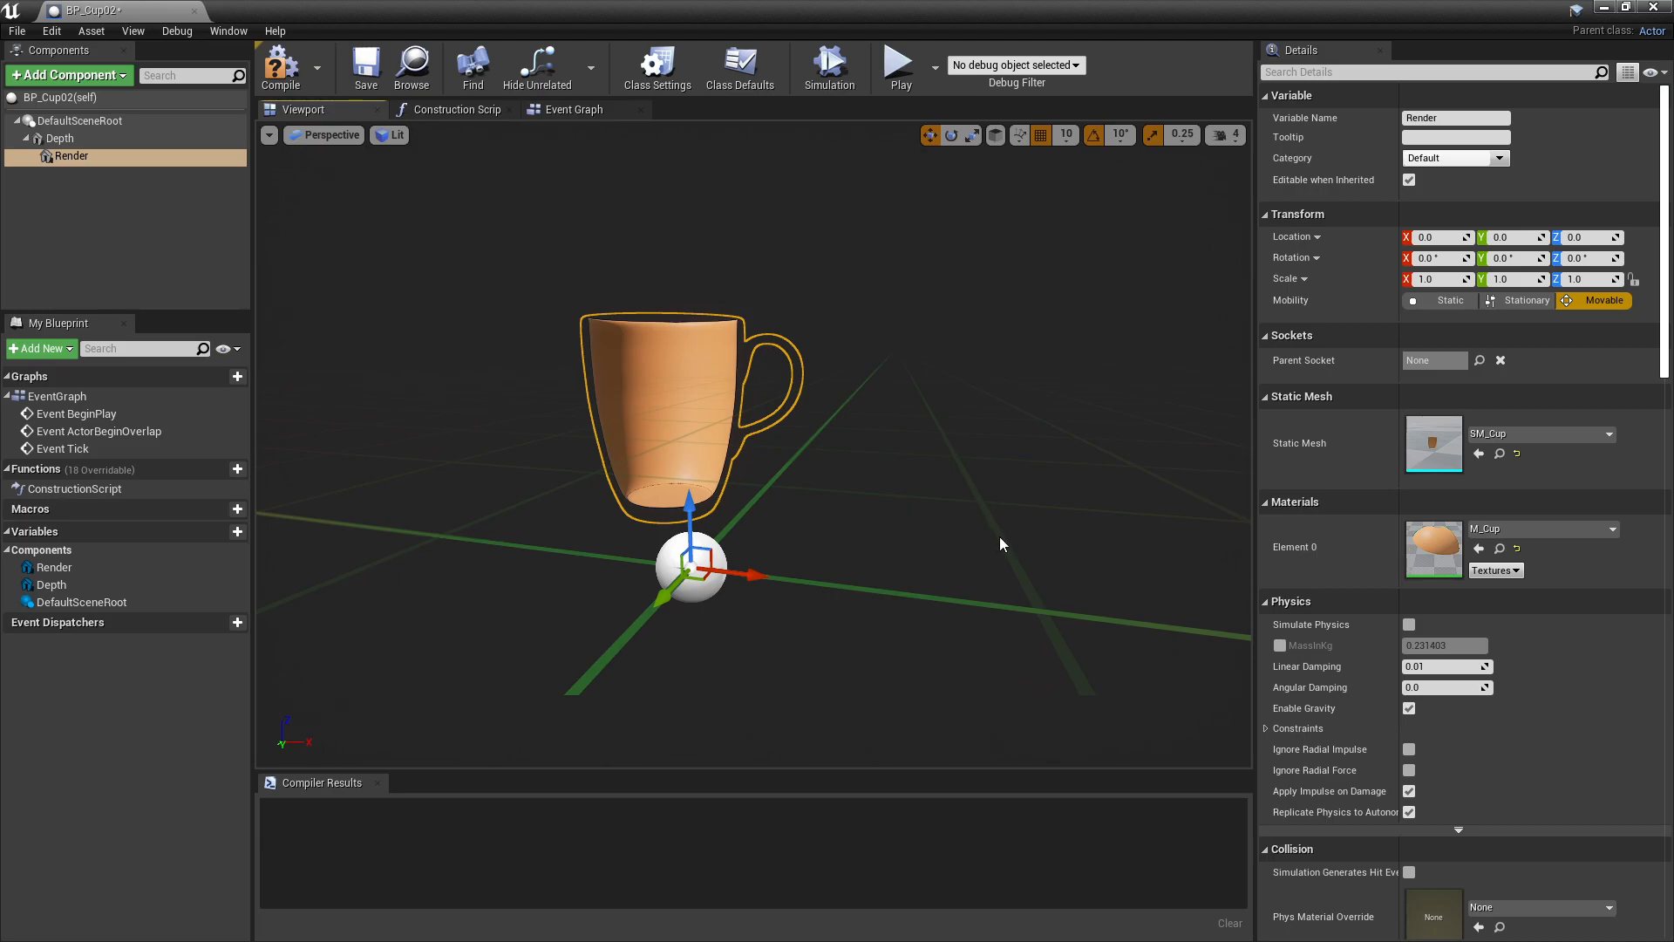
# Compare the render pass settings of the Render component with those of the Depth component.
pyautogui.scroll(-2, 1429, 531)
pyautogui.scroll(-20, 1437, 527)
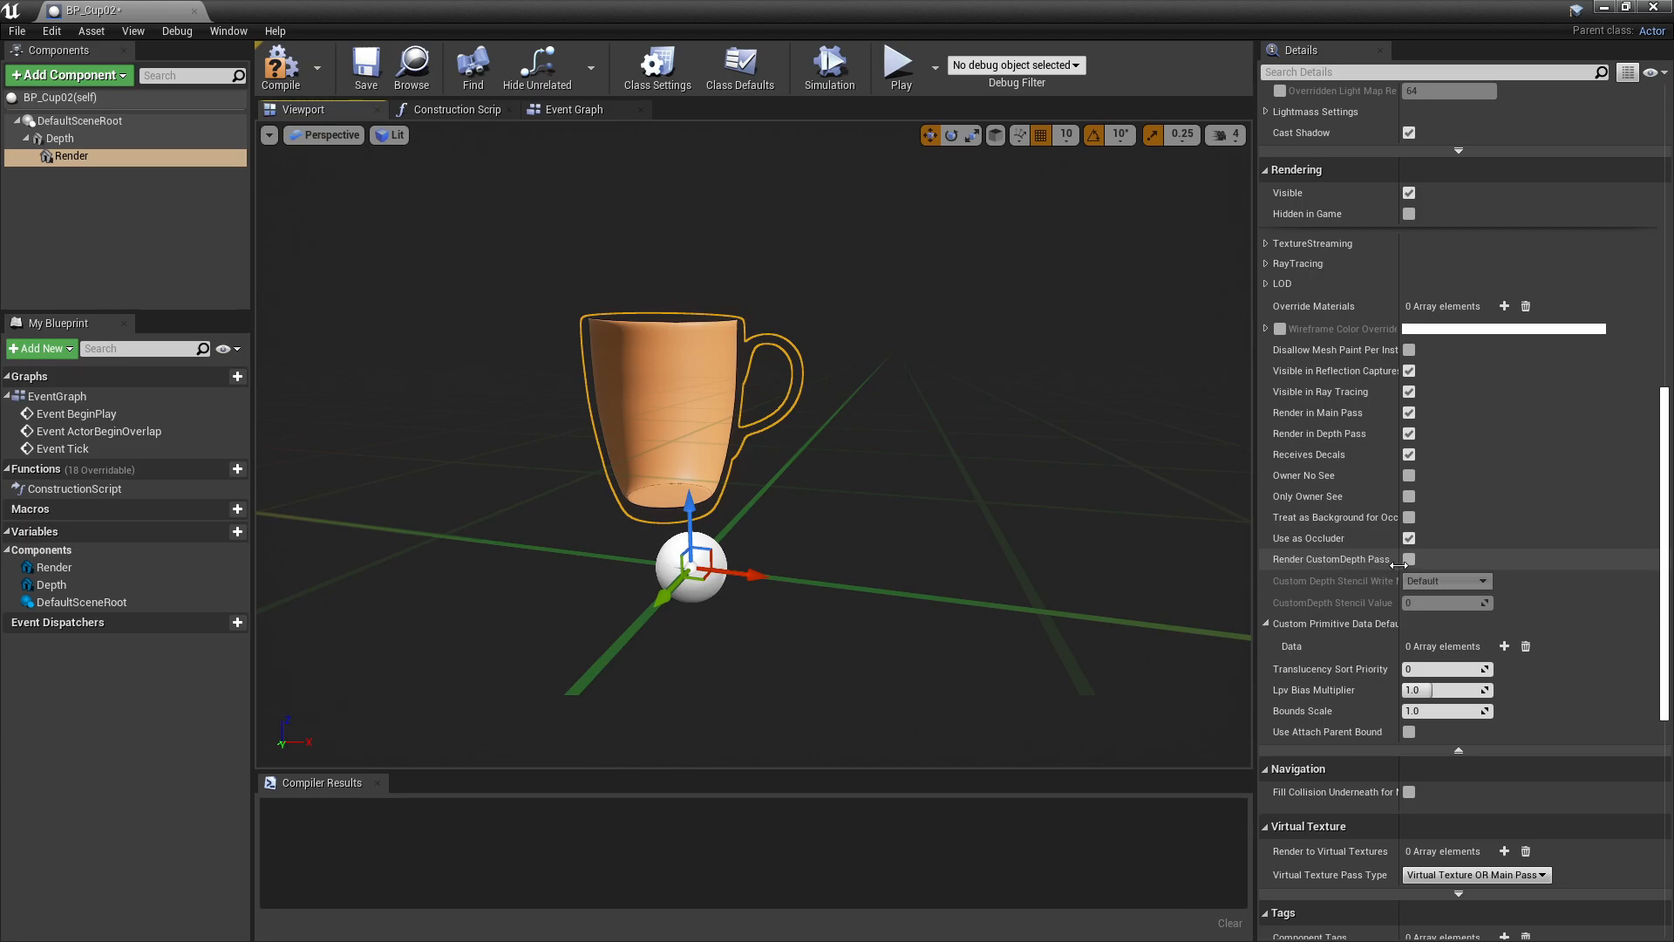
pyautogui.click(1408, 412)
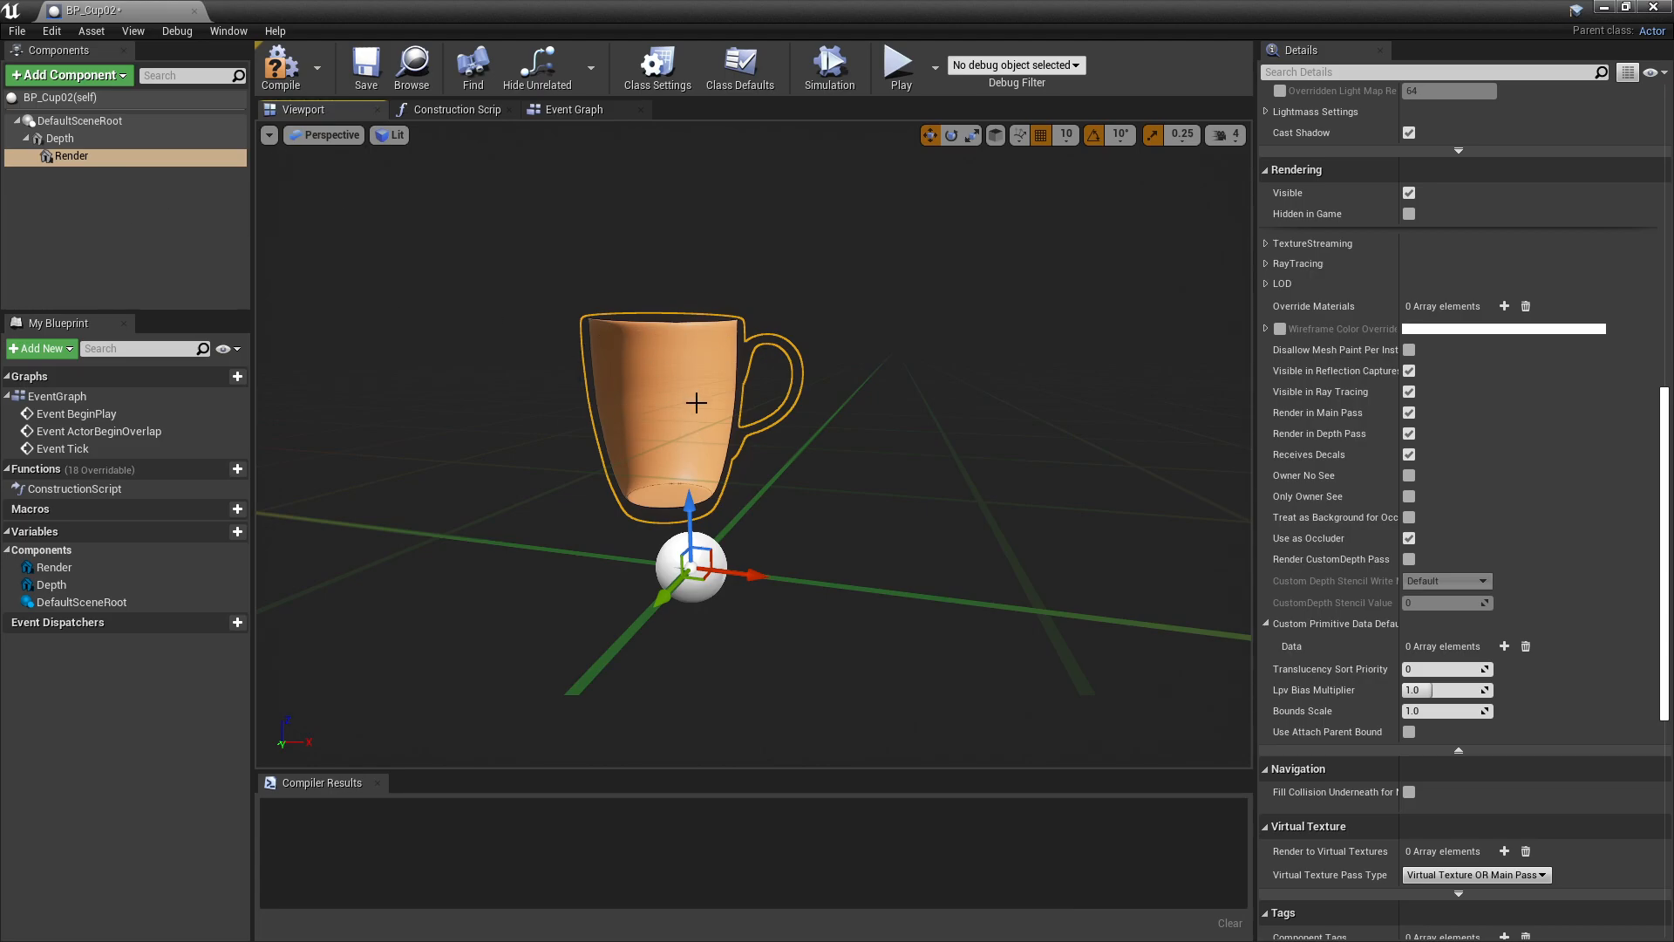
pyautogui.click(59, 138)
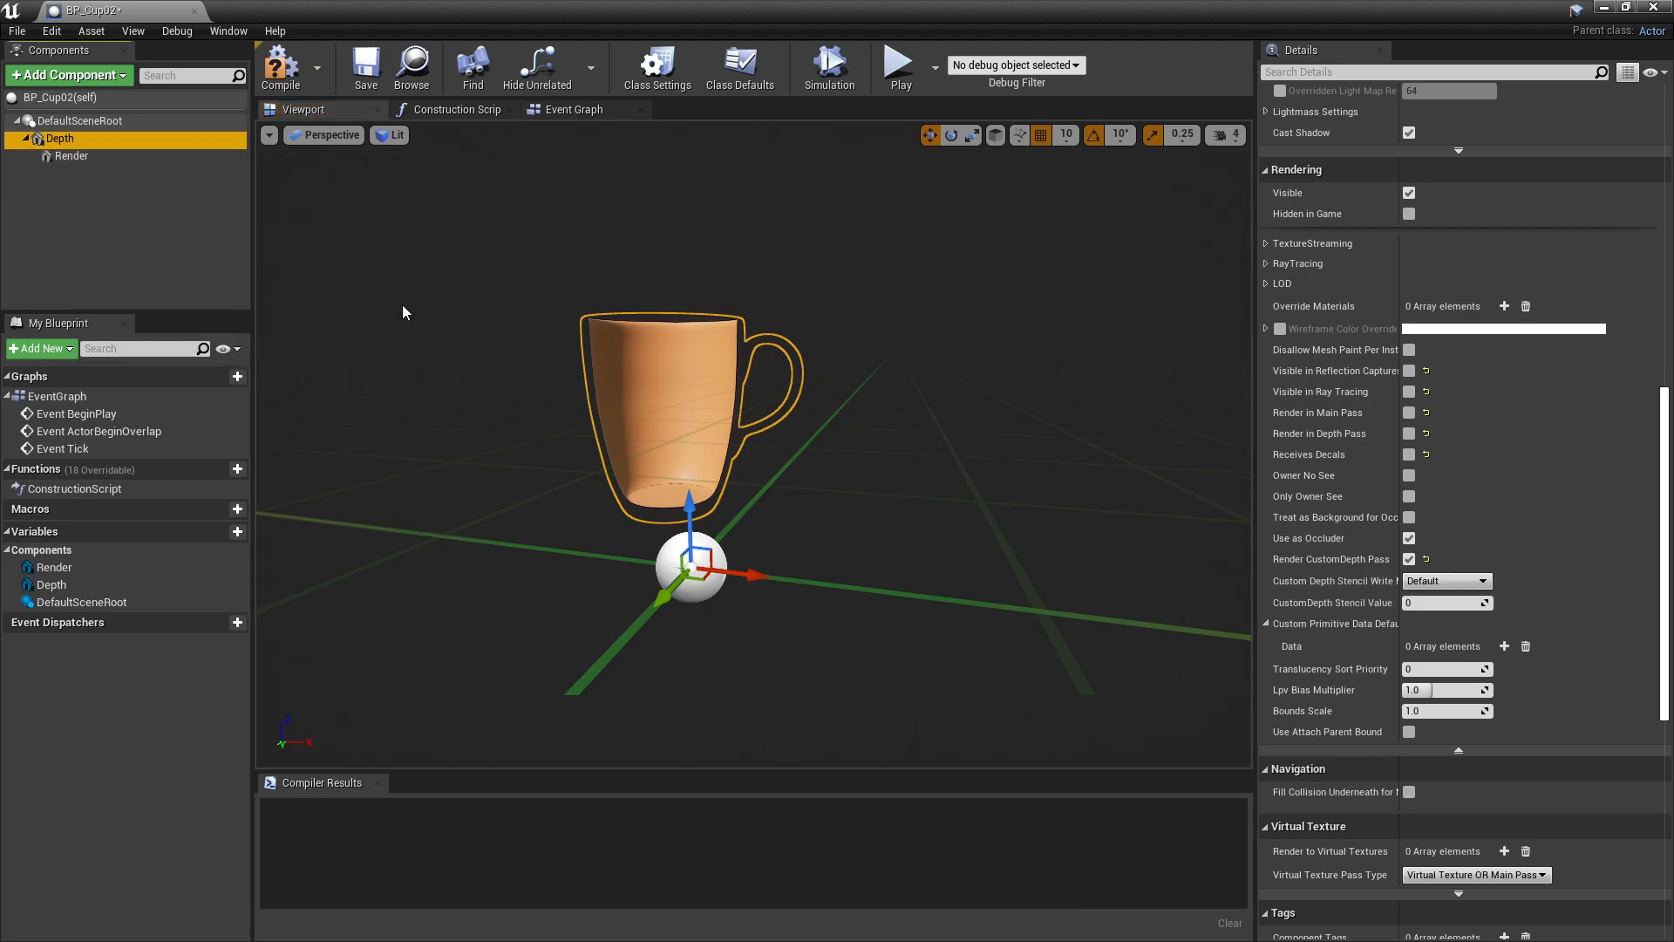
pyautogui.scroll(15, 1444, 483)
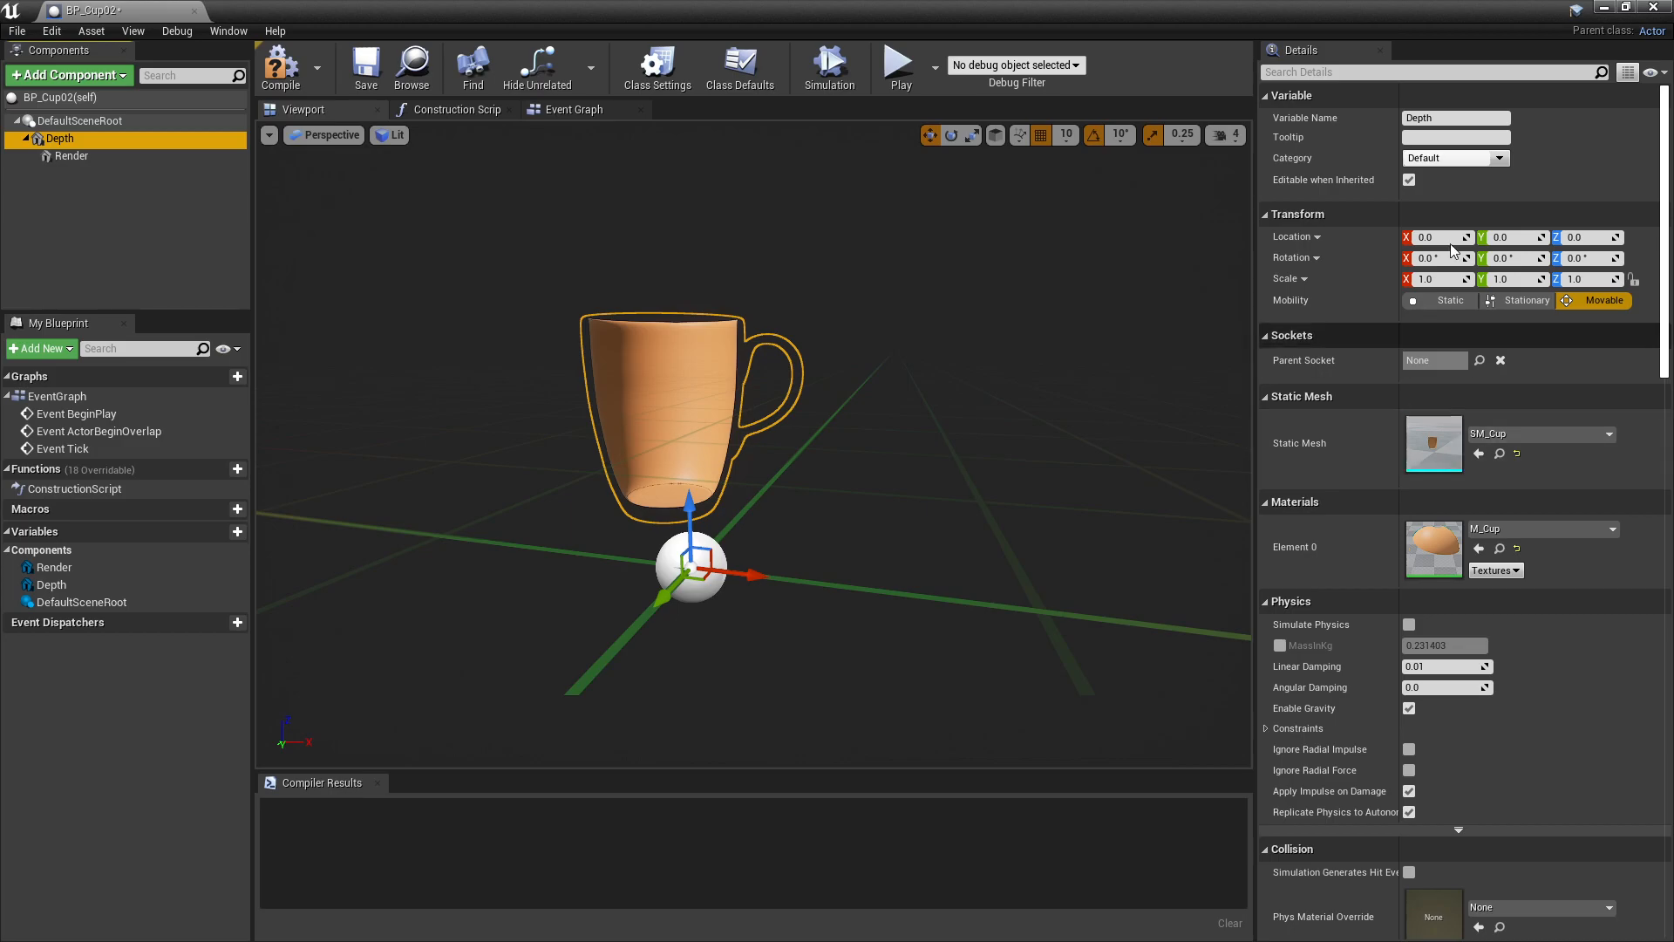
# Create a material named M_opaque02 in the Materials/Cloaking folder and open it for editing.
pyautogui.click(1602, 7)
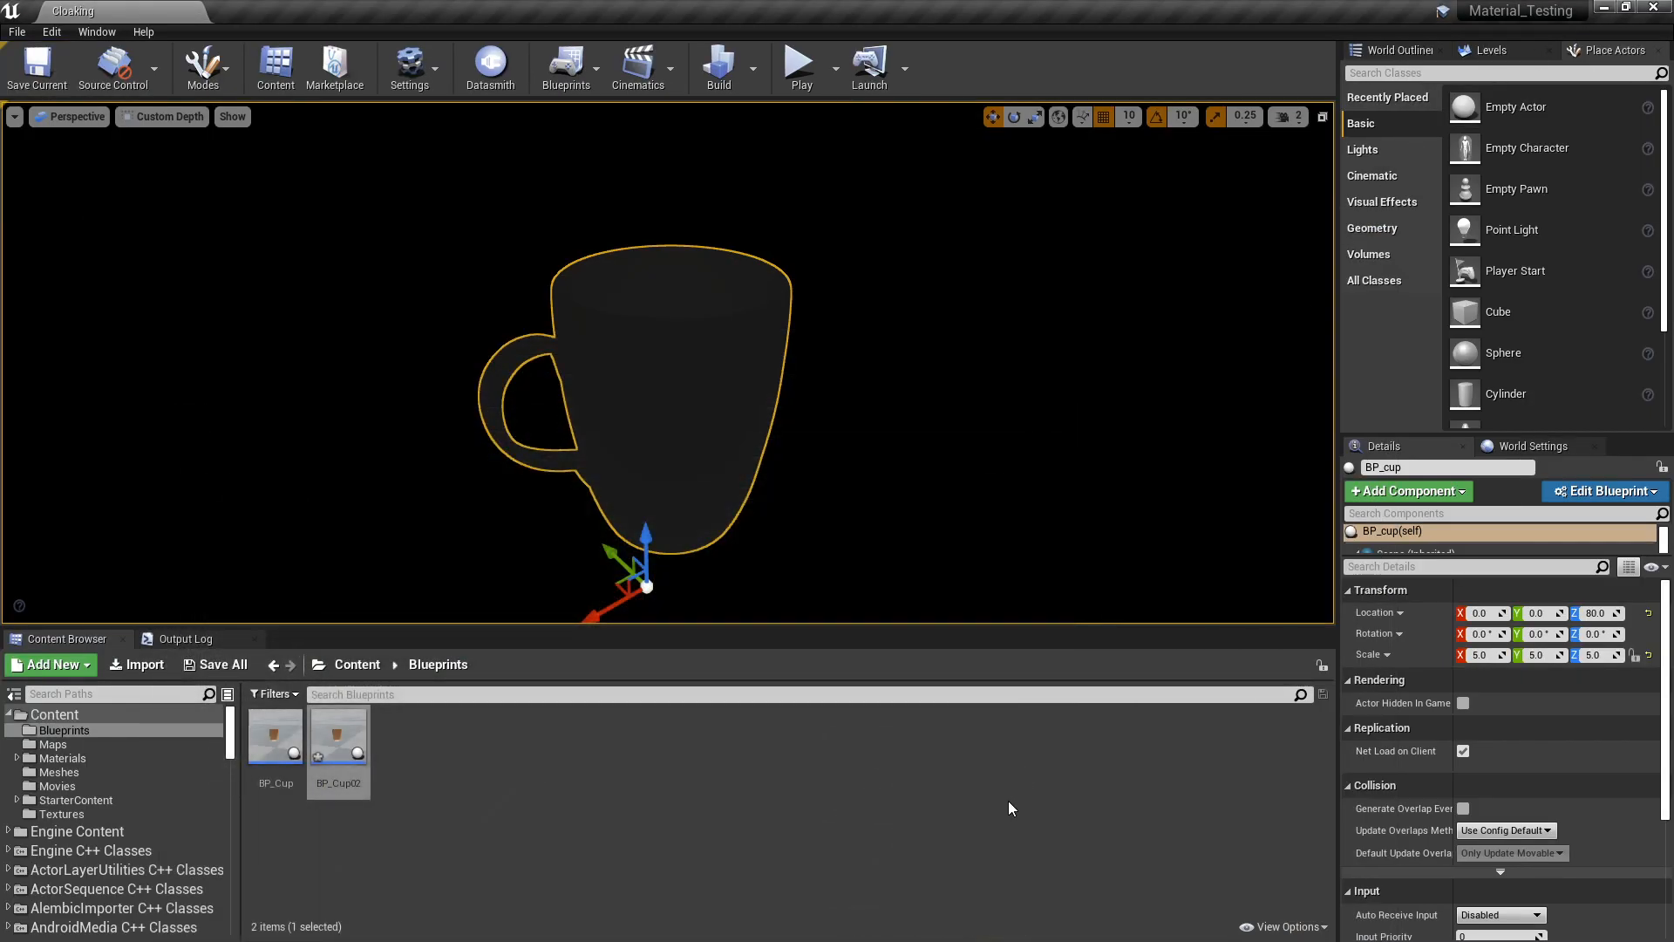
pyautogui.click(42, 762)
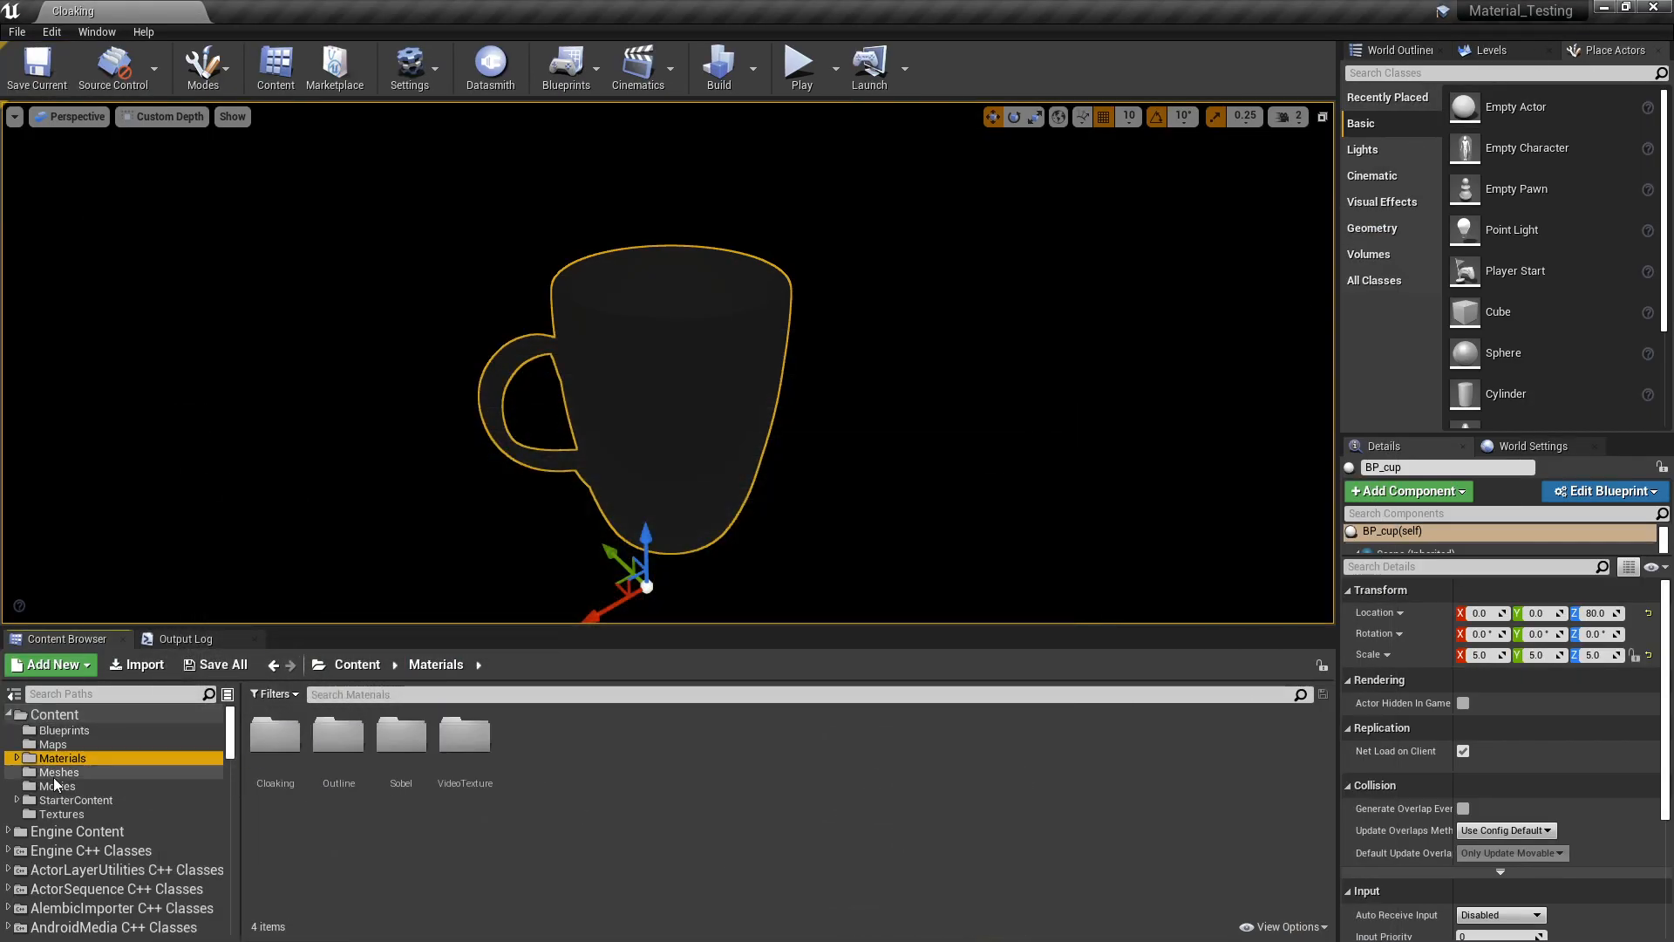
pyautogui.doubleClick(276, 739)
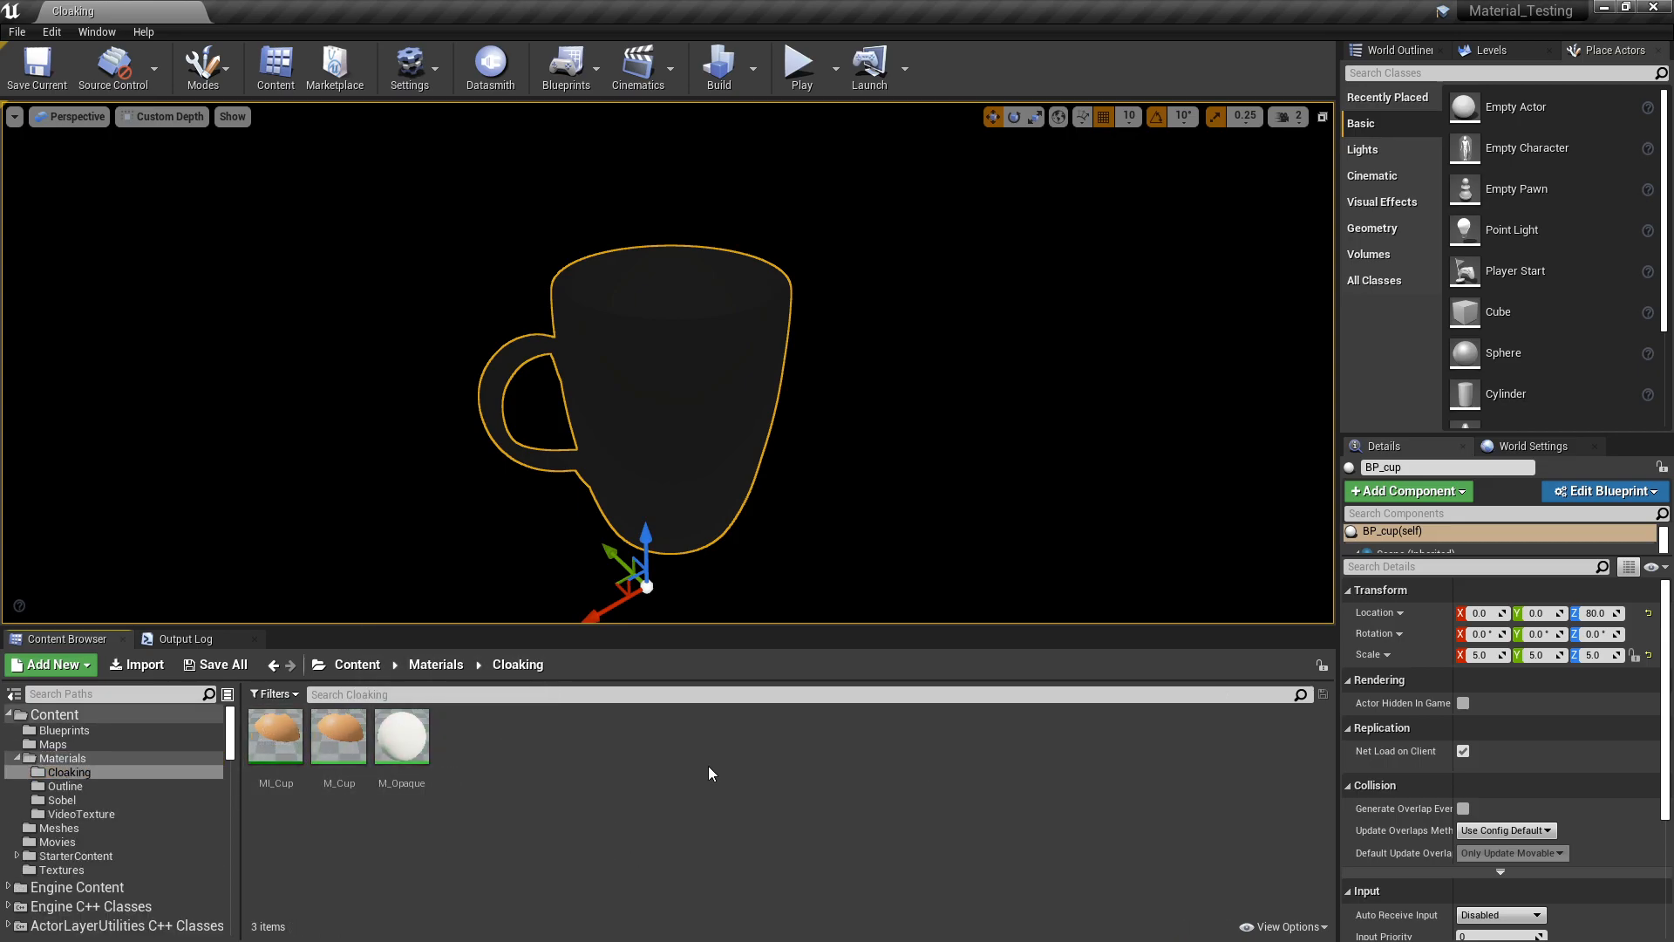
pyautogui.rightClick(617, 759)
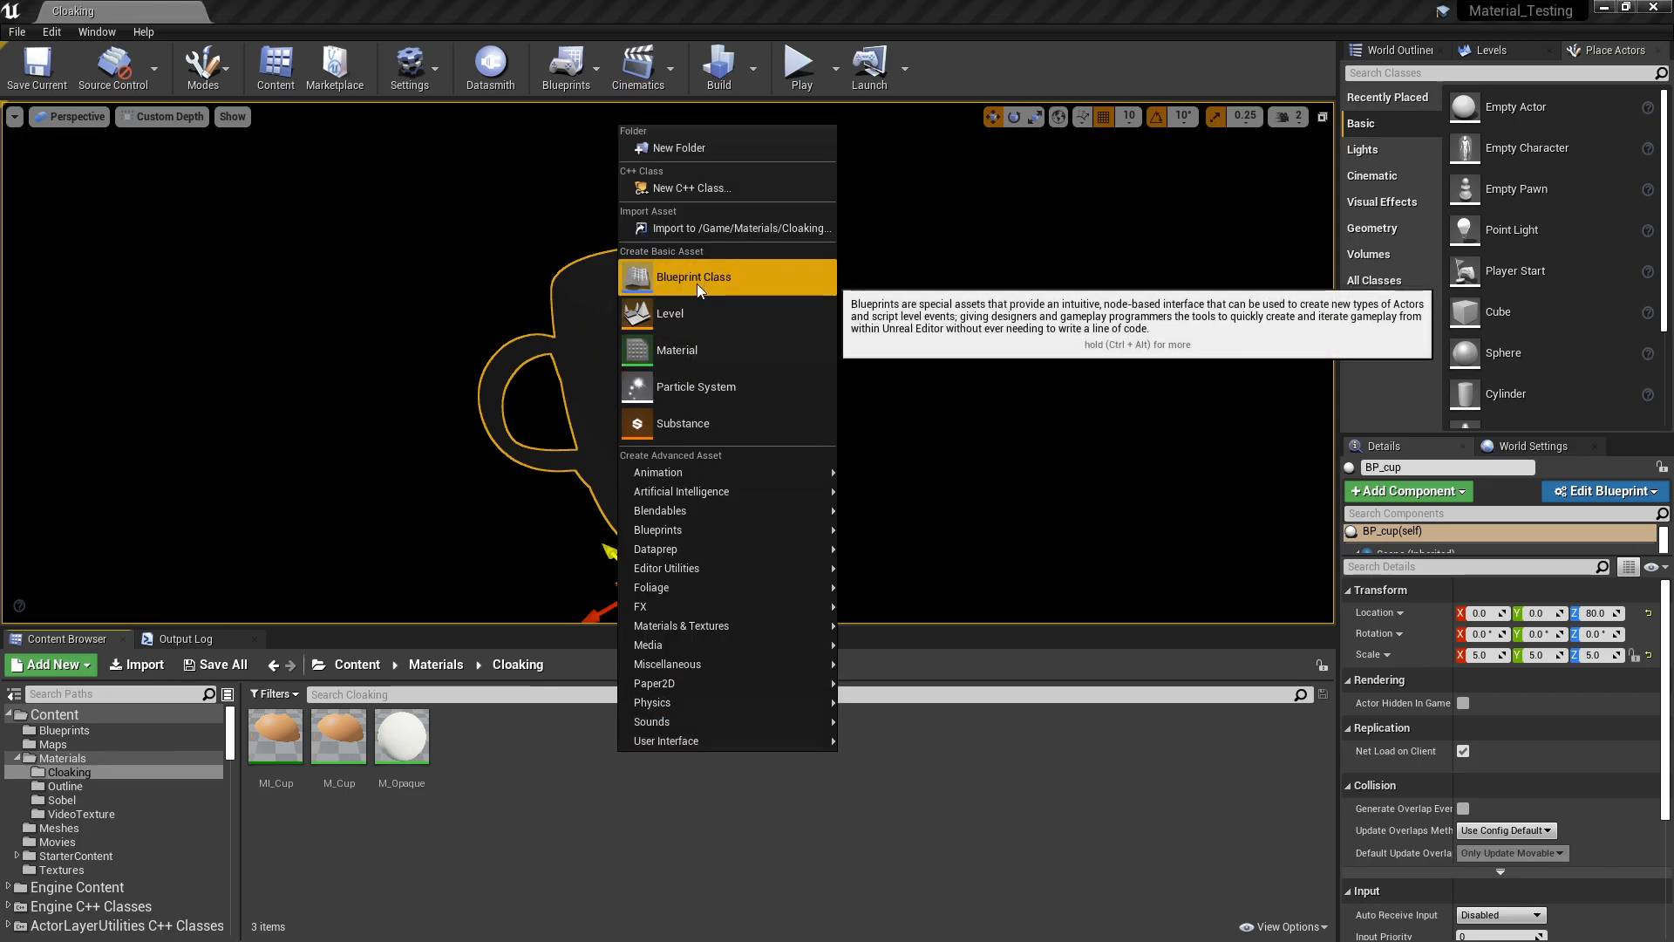
pyautogui.click(678, 348)
pyautogui.write('M_opaque02')
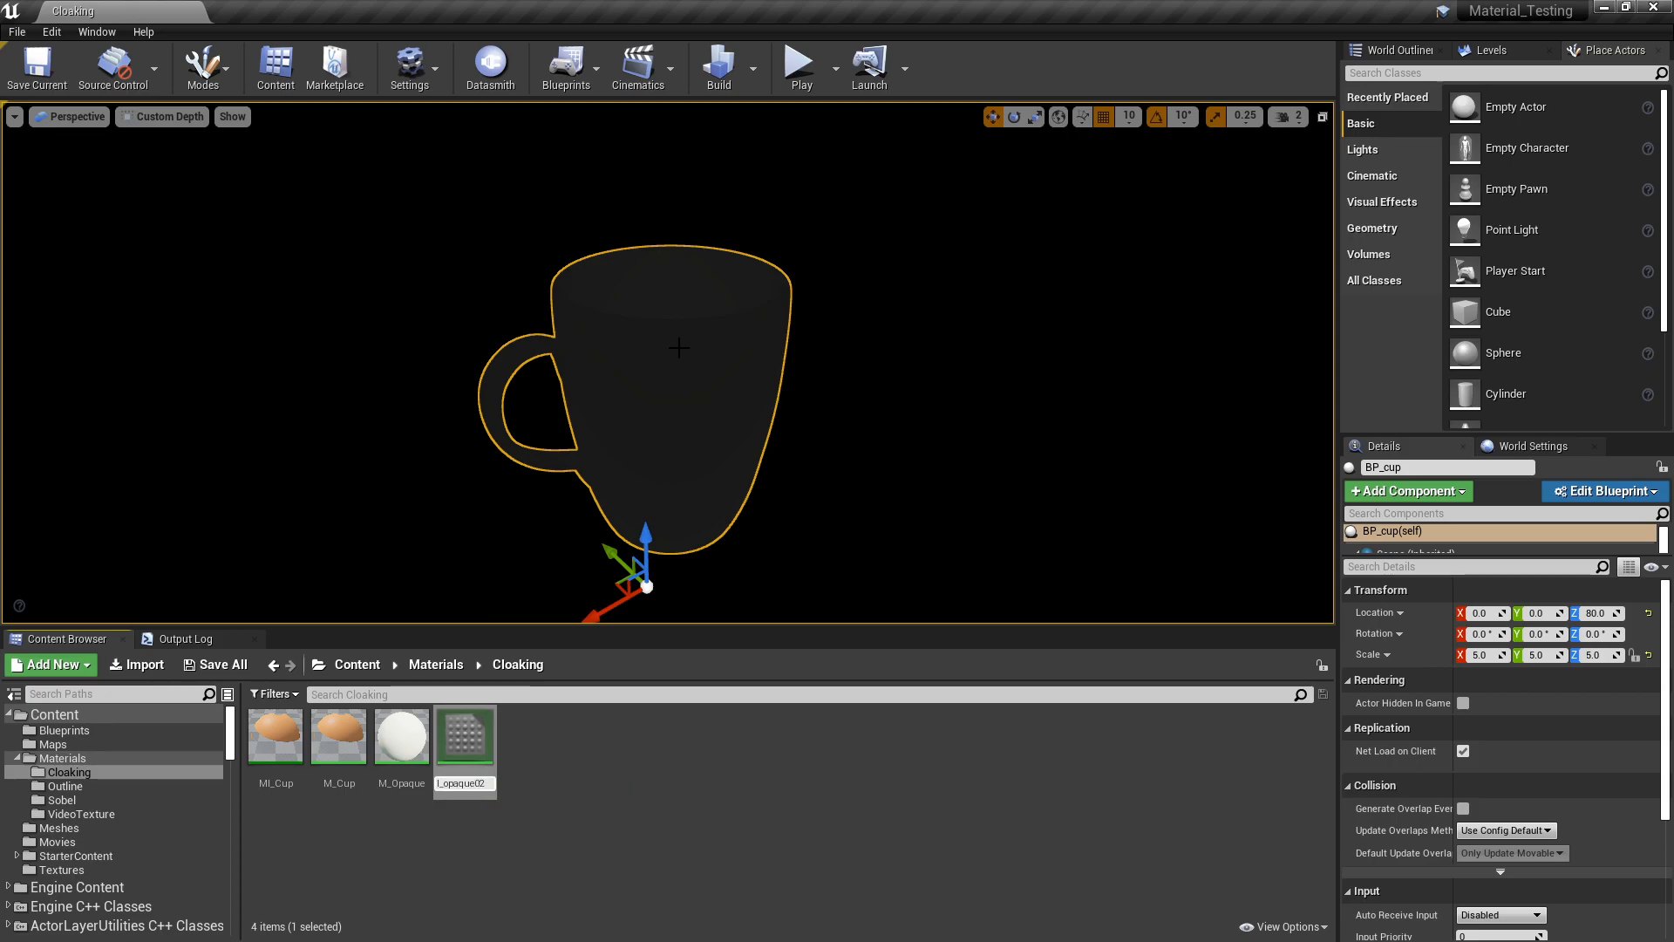
pyautogui.press('Return')
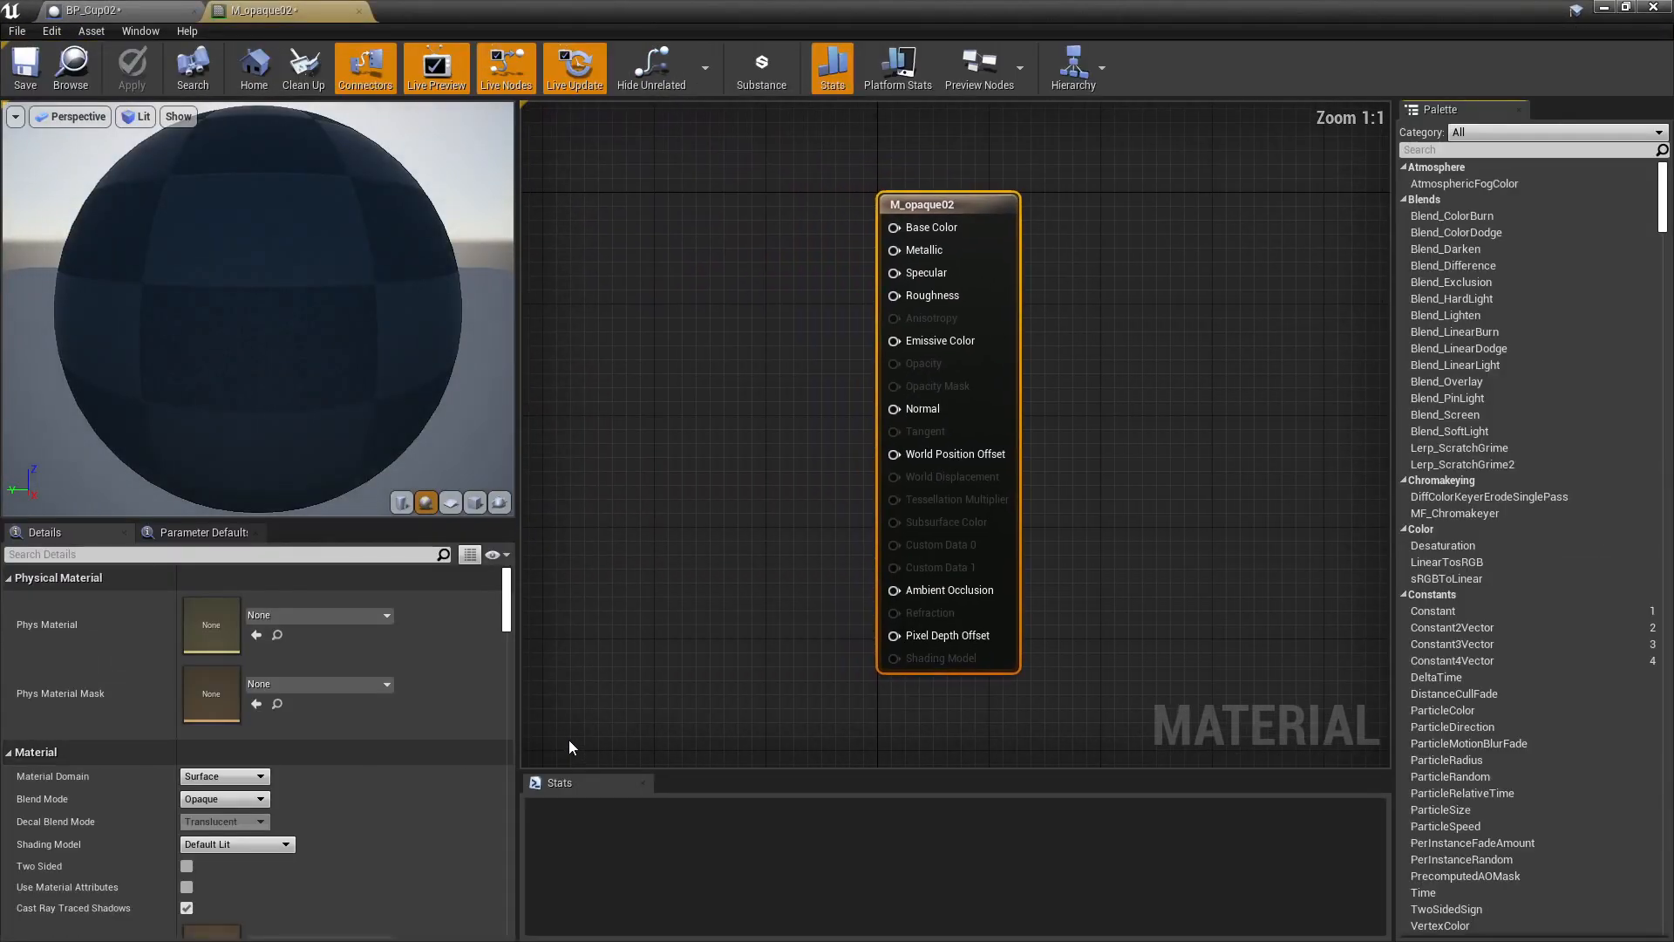
# Add a black Constant3Vector (0,0,0), connect it to M_opaque02's Base Color, then save and close the material.
pyautogui.moveTo(651, 479); pyautogui.dragTo(895, 463, button='right')
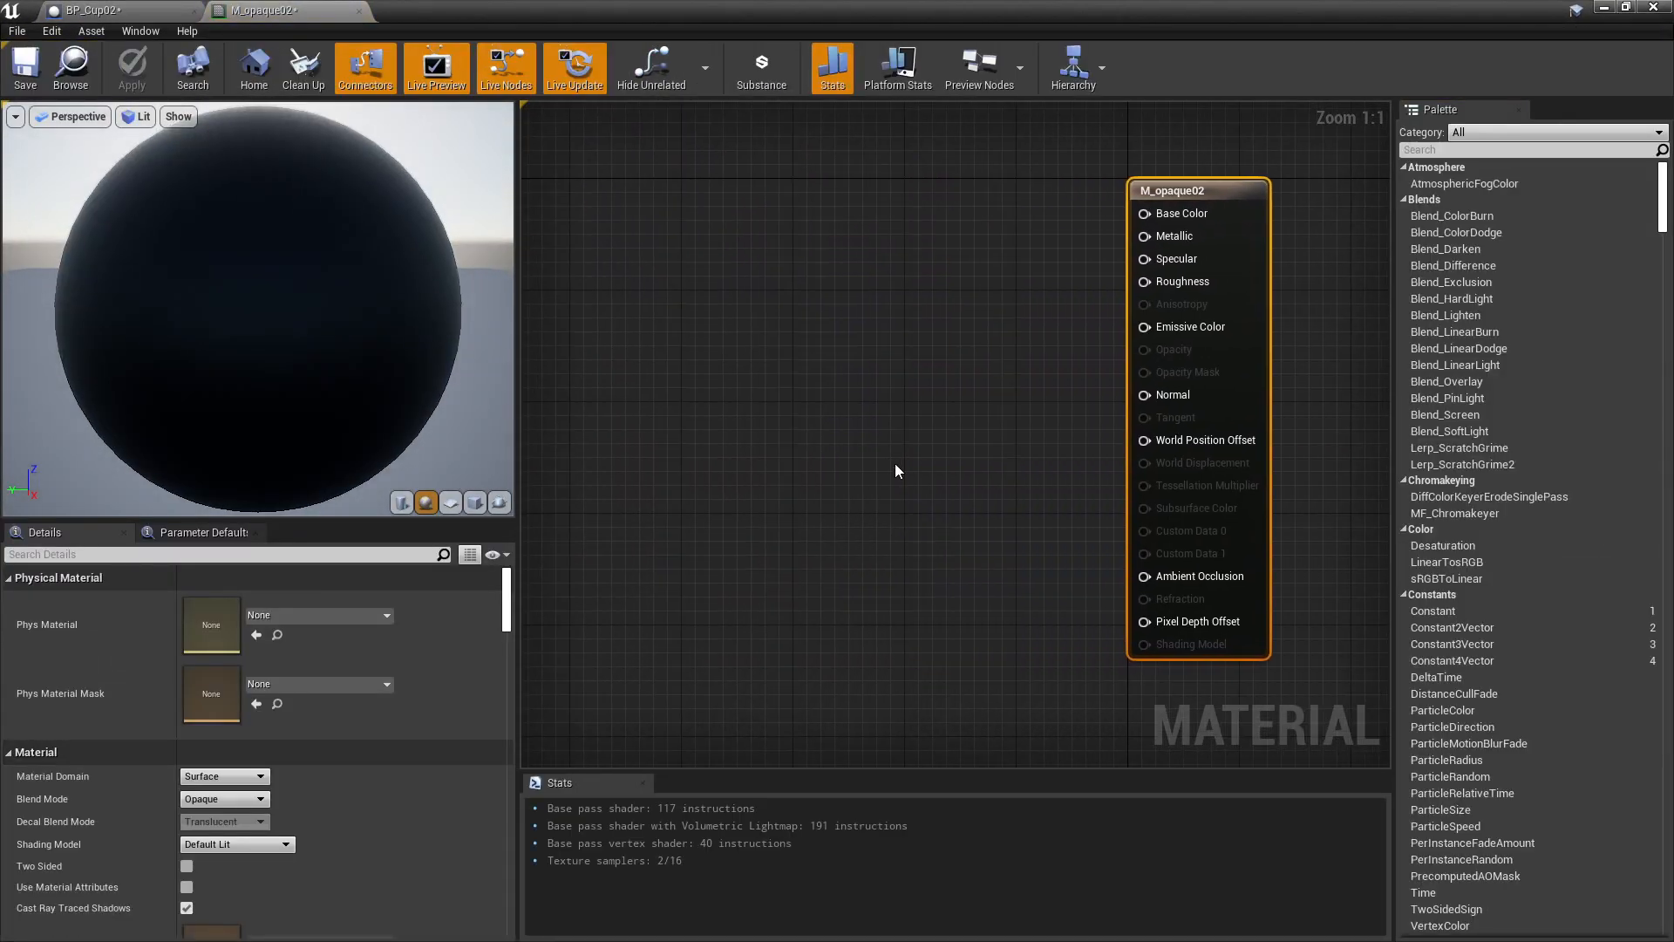
pyautogui.click(807, 261)
pyautogui.moveTo(915, 297); pyautogui.dragTo(1149, 216)
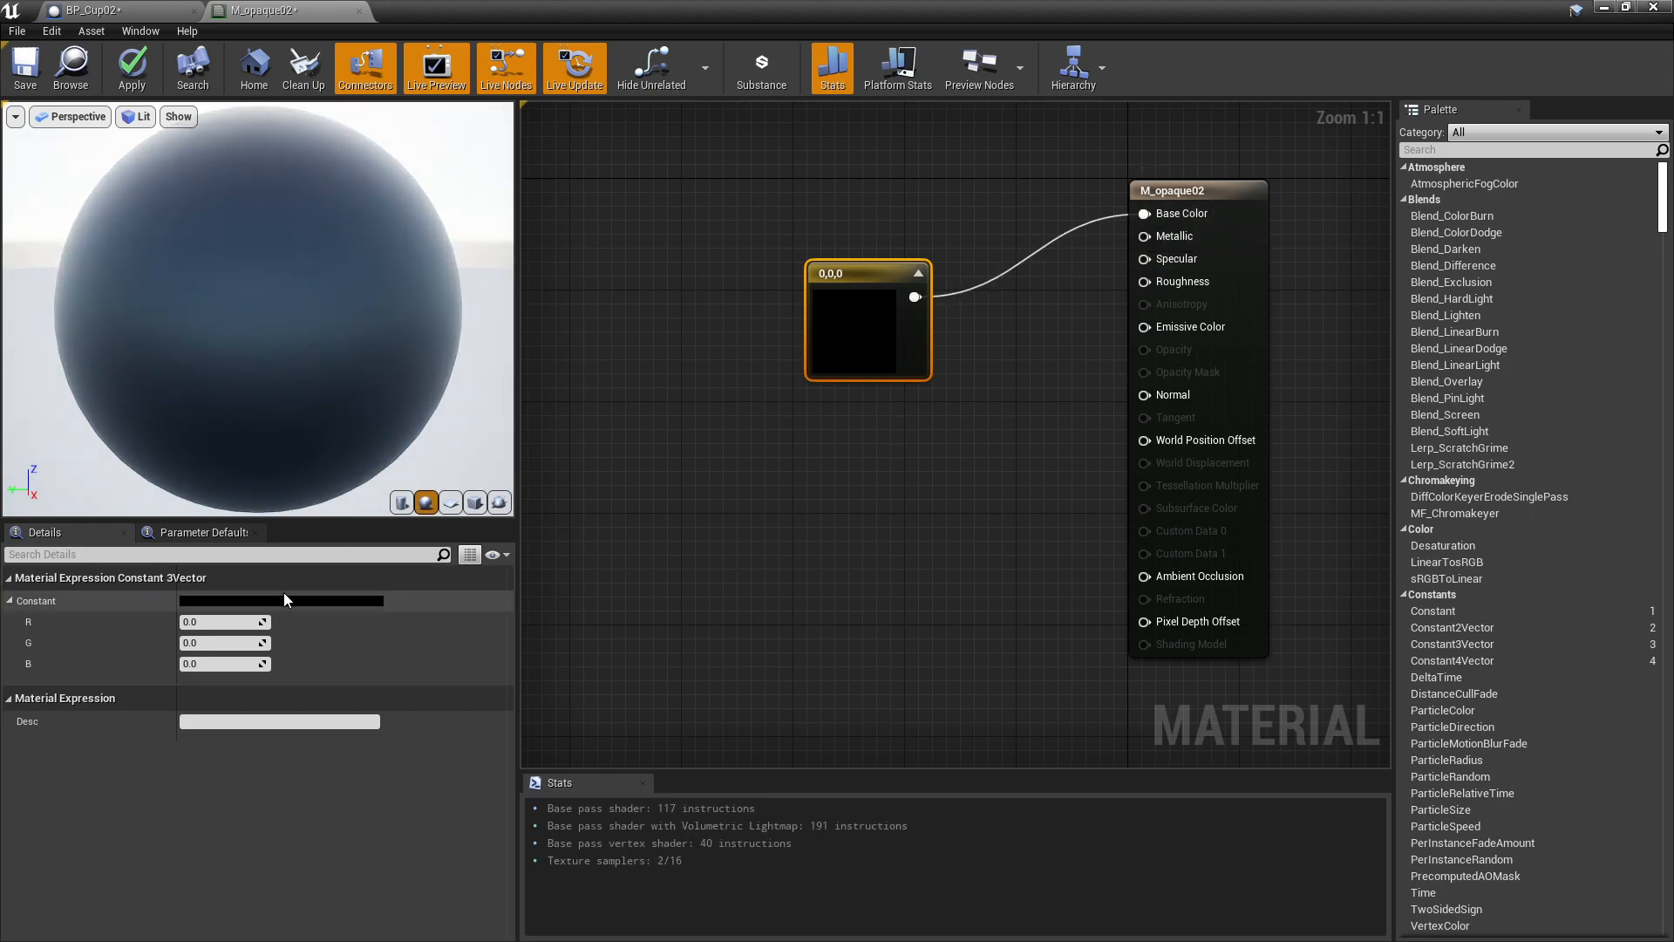
pyautogui.click(23, 71)
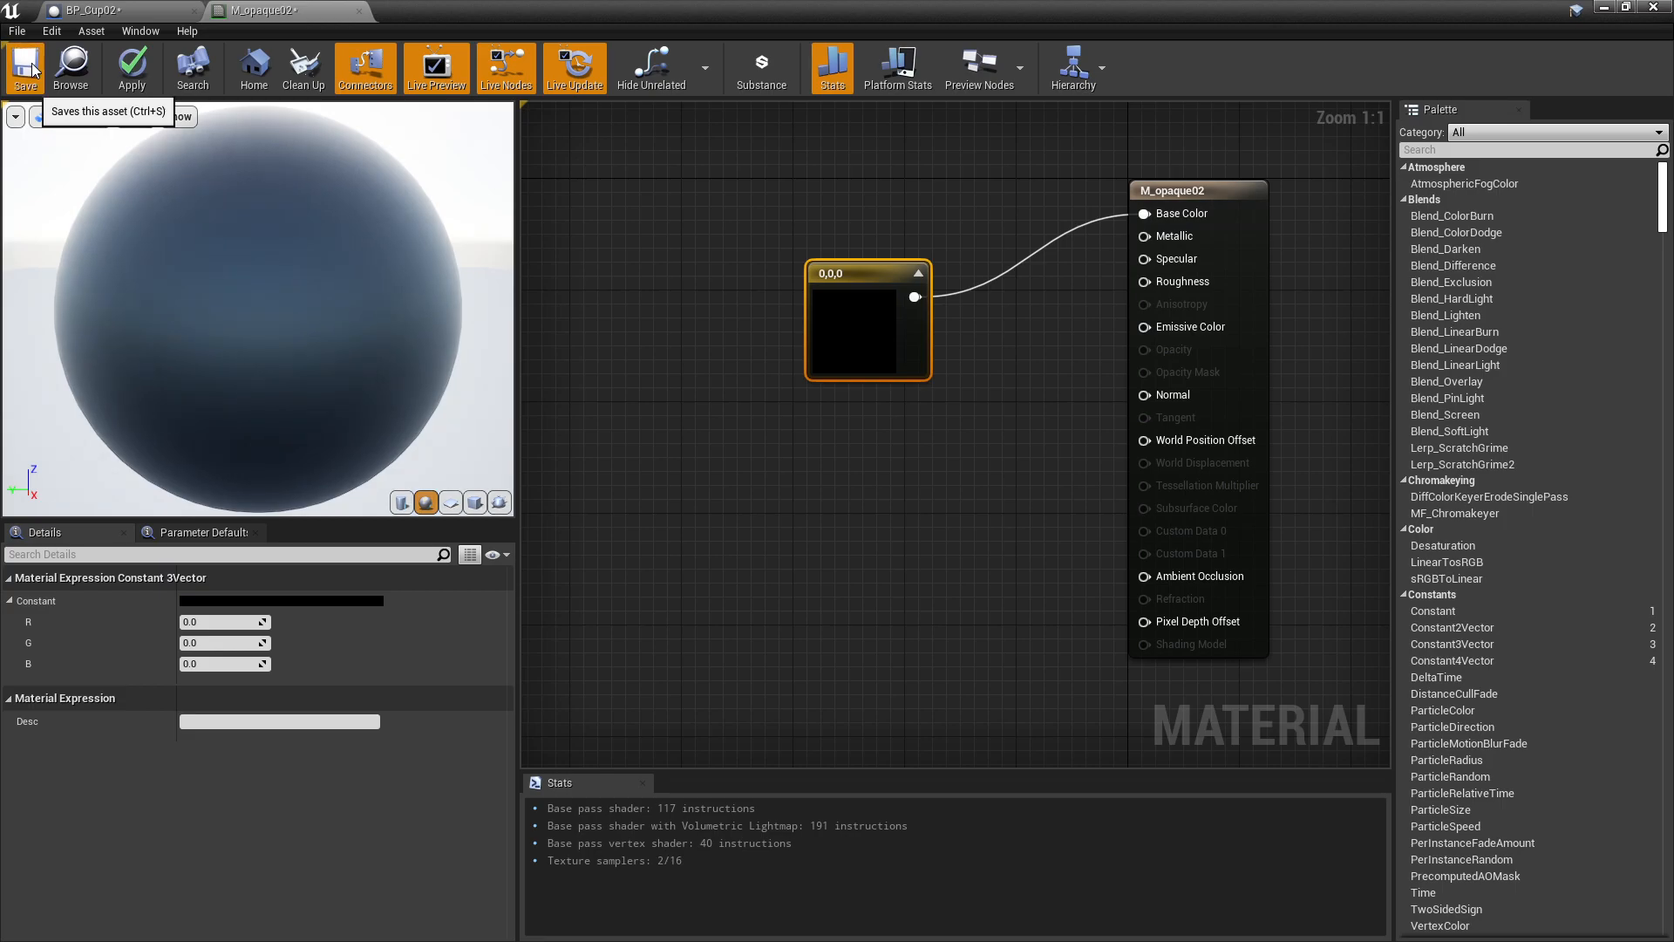
pyautogui.click(680, 395)
pyautogui.click(359, 12)
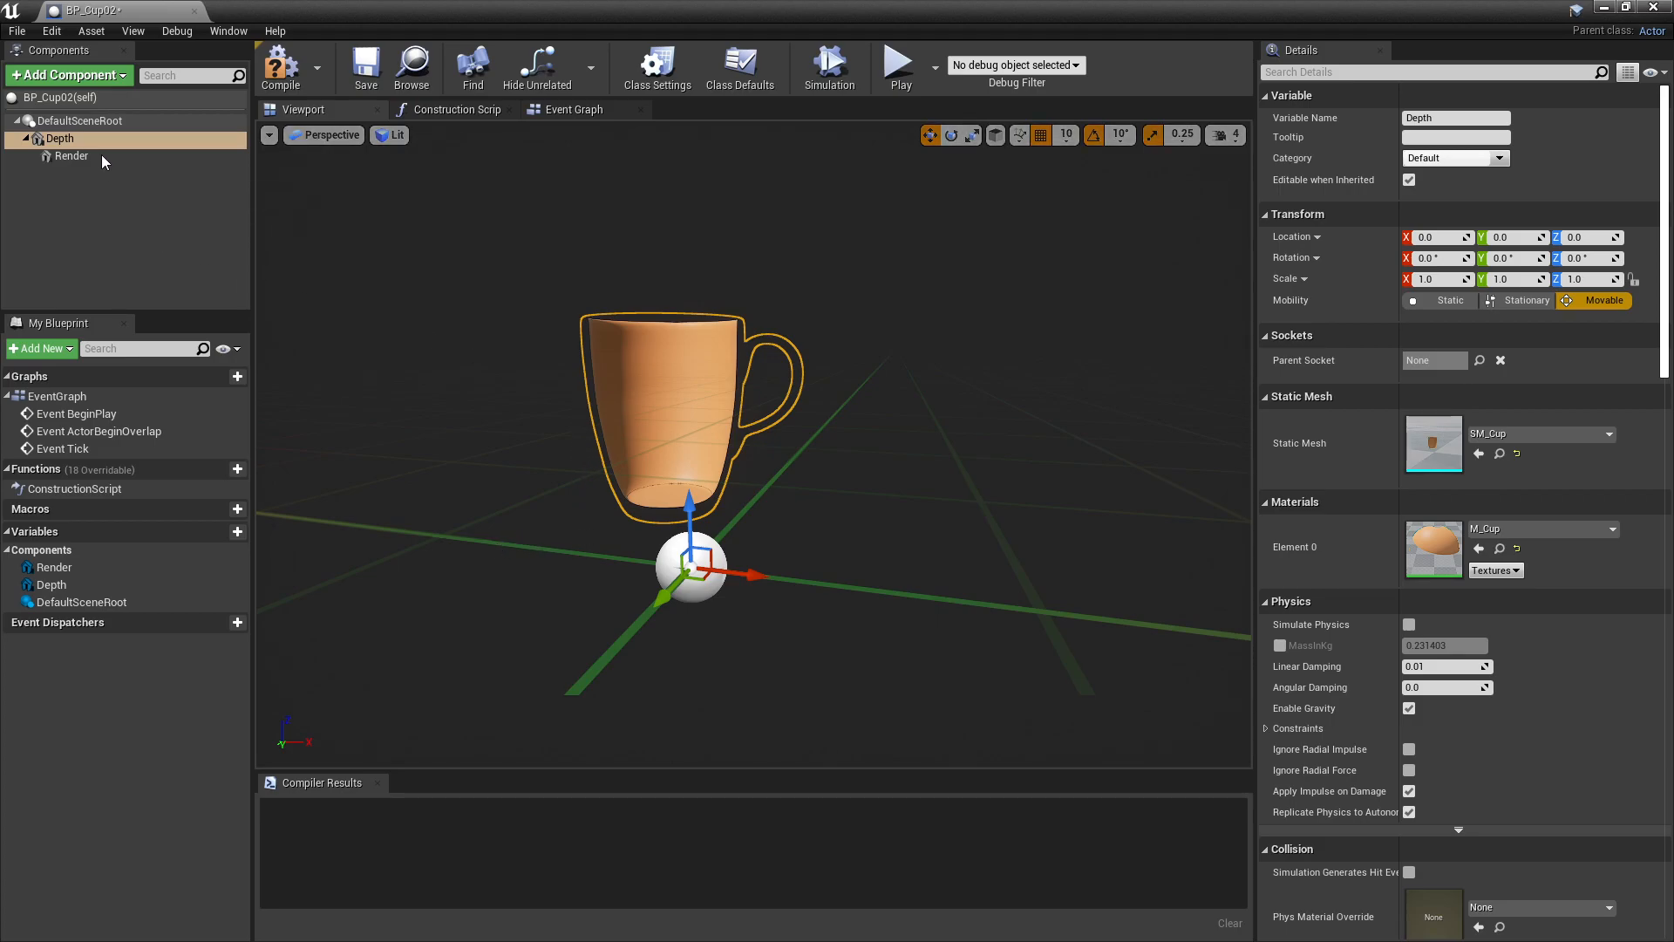
# Assign M_opaque02 as the Depth component's Element 0 material, then compile and save BP_Cup02.
pyautogui.click(60, 140)
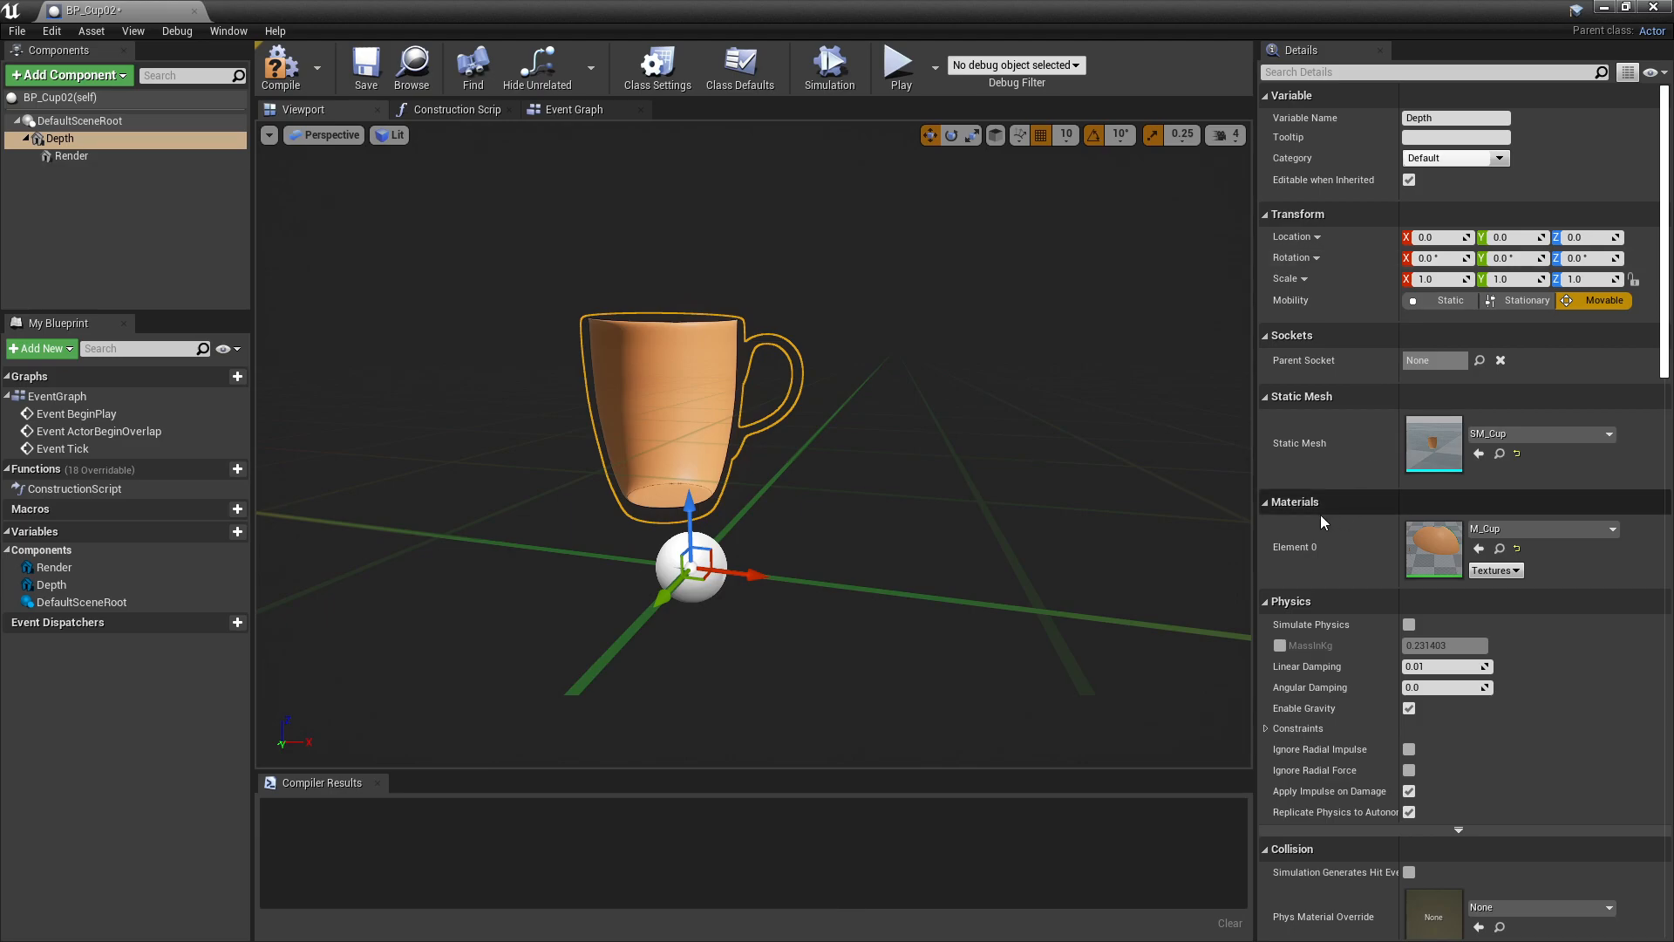
pyautogui.click(1607, 532)
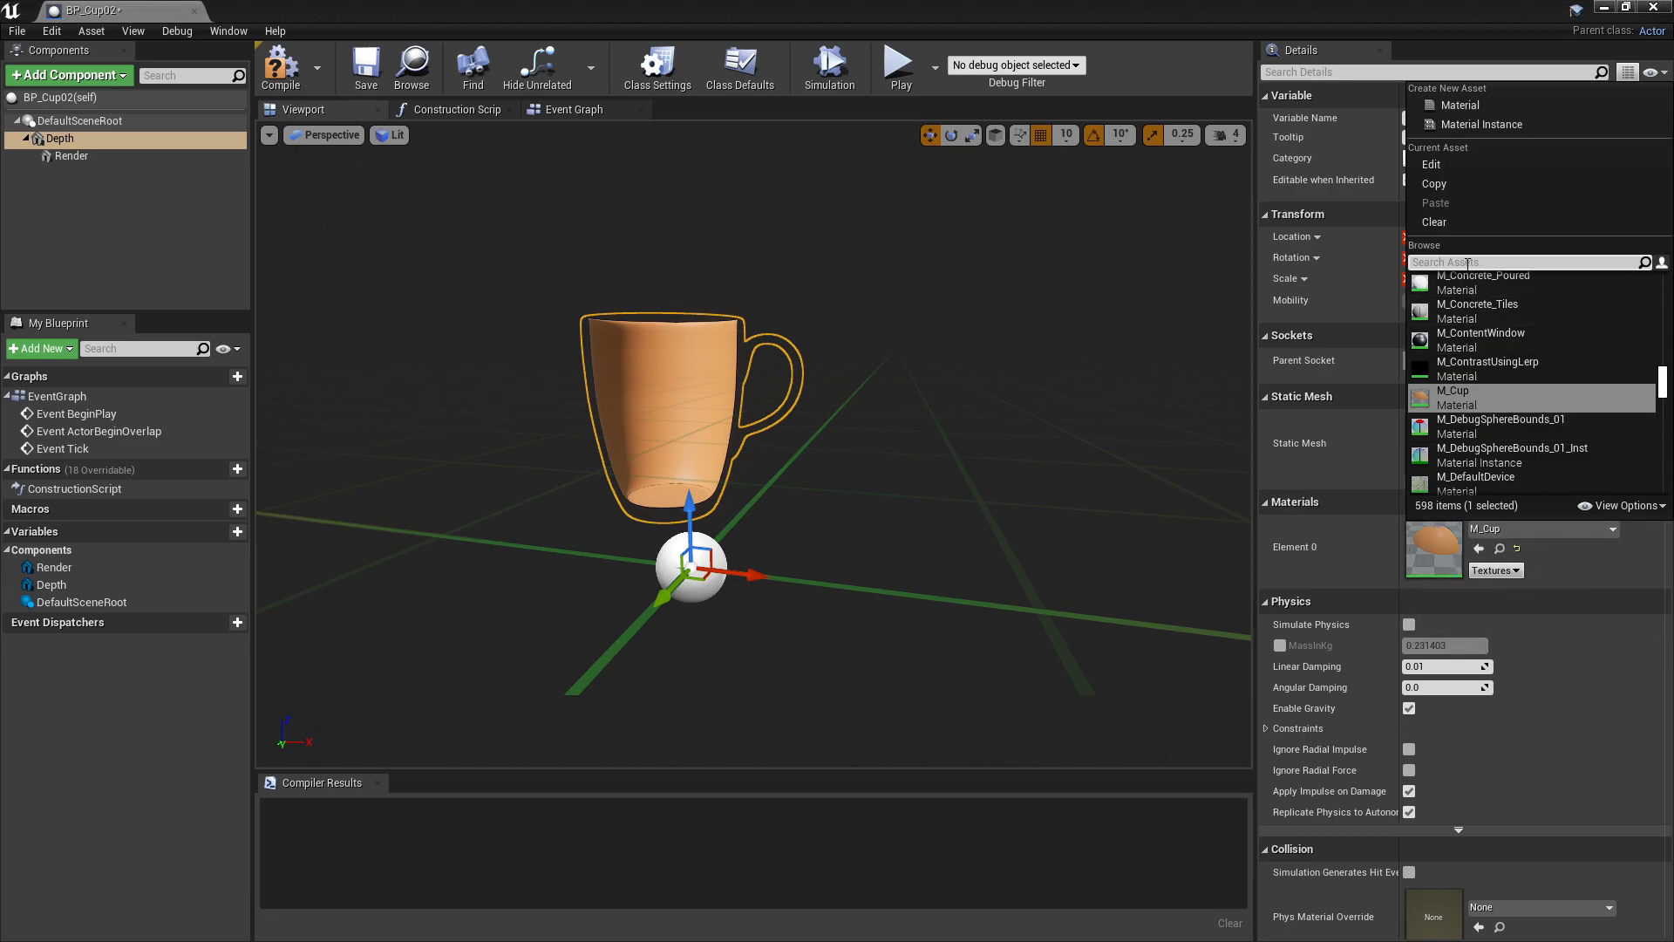
pyautogui.write('M_op')
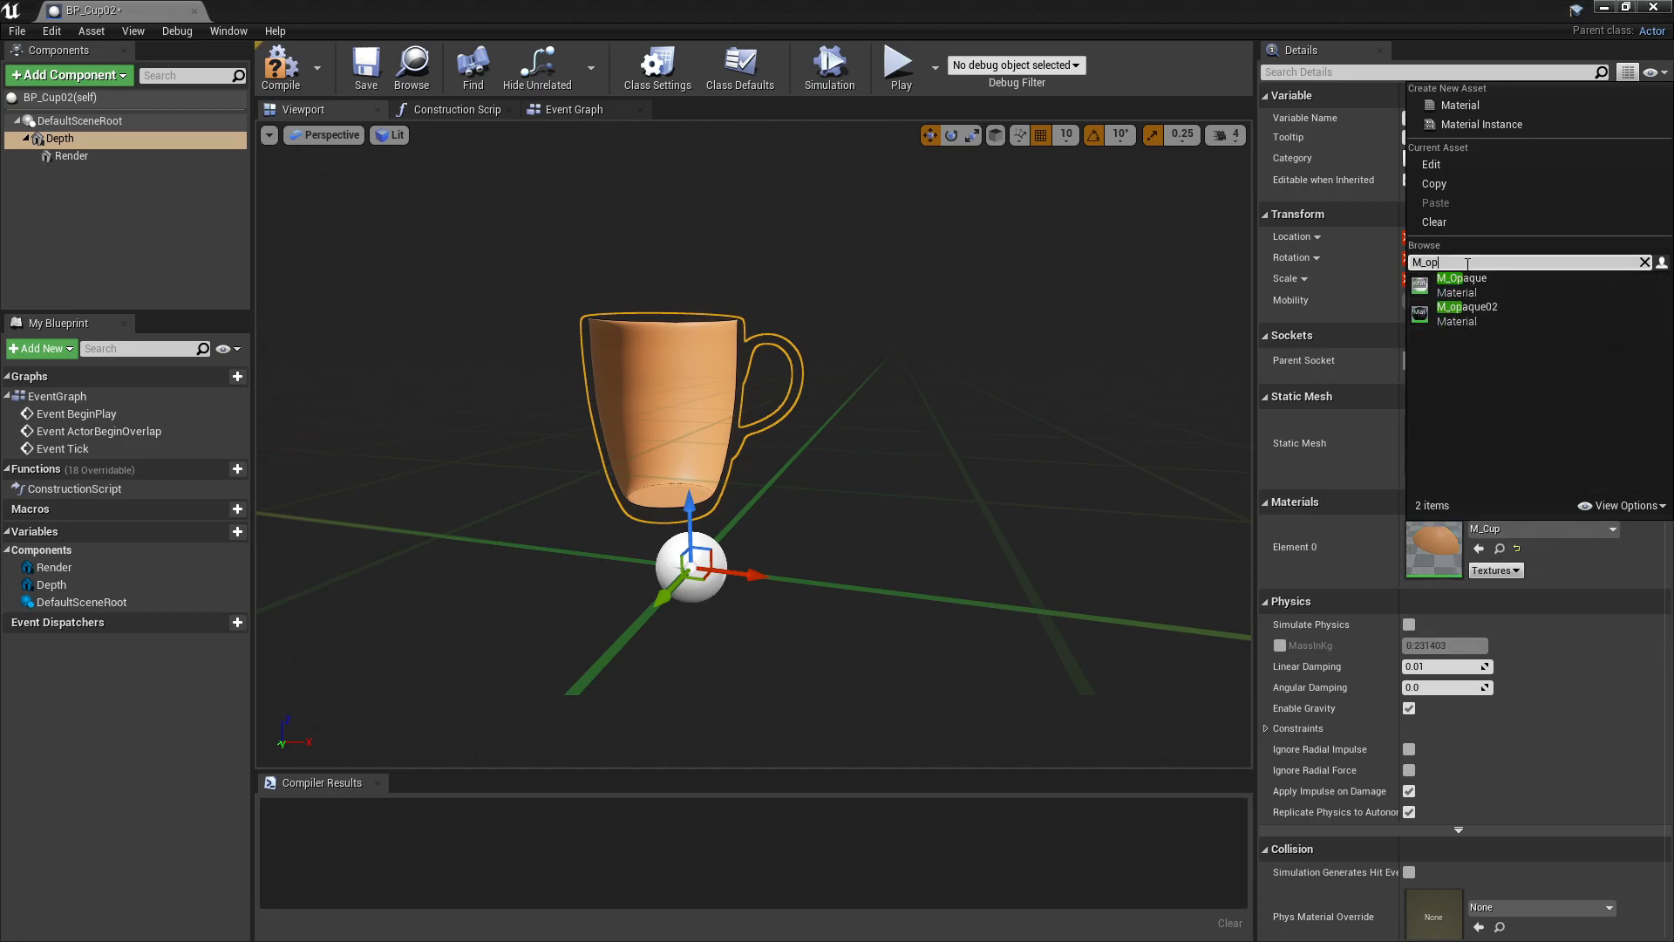
pyautogui.click(1466, 318)
pyautogui.hotkey('ctrl', 's')
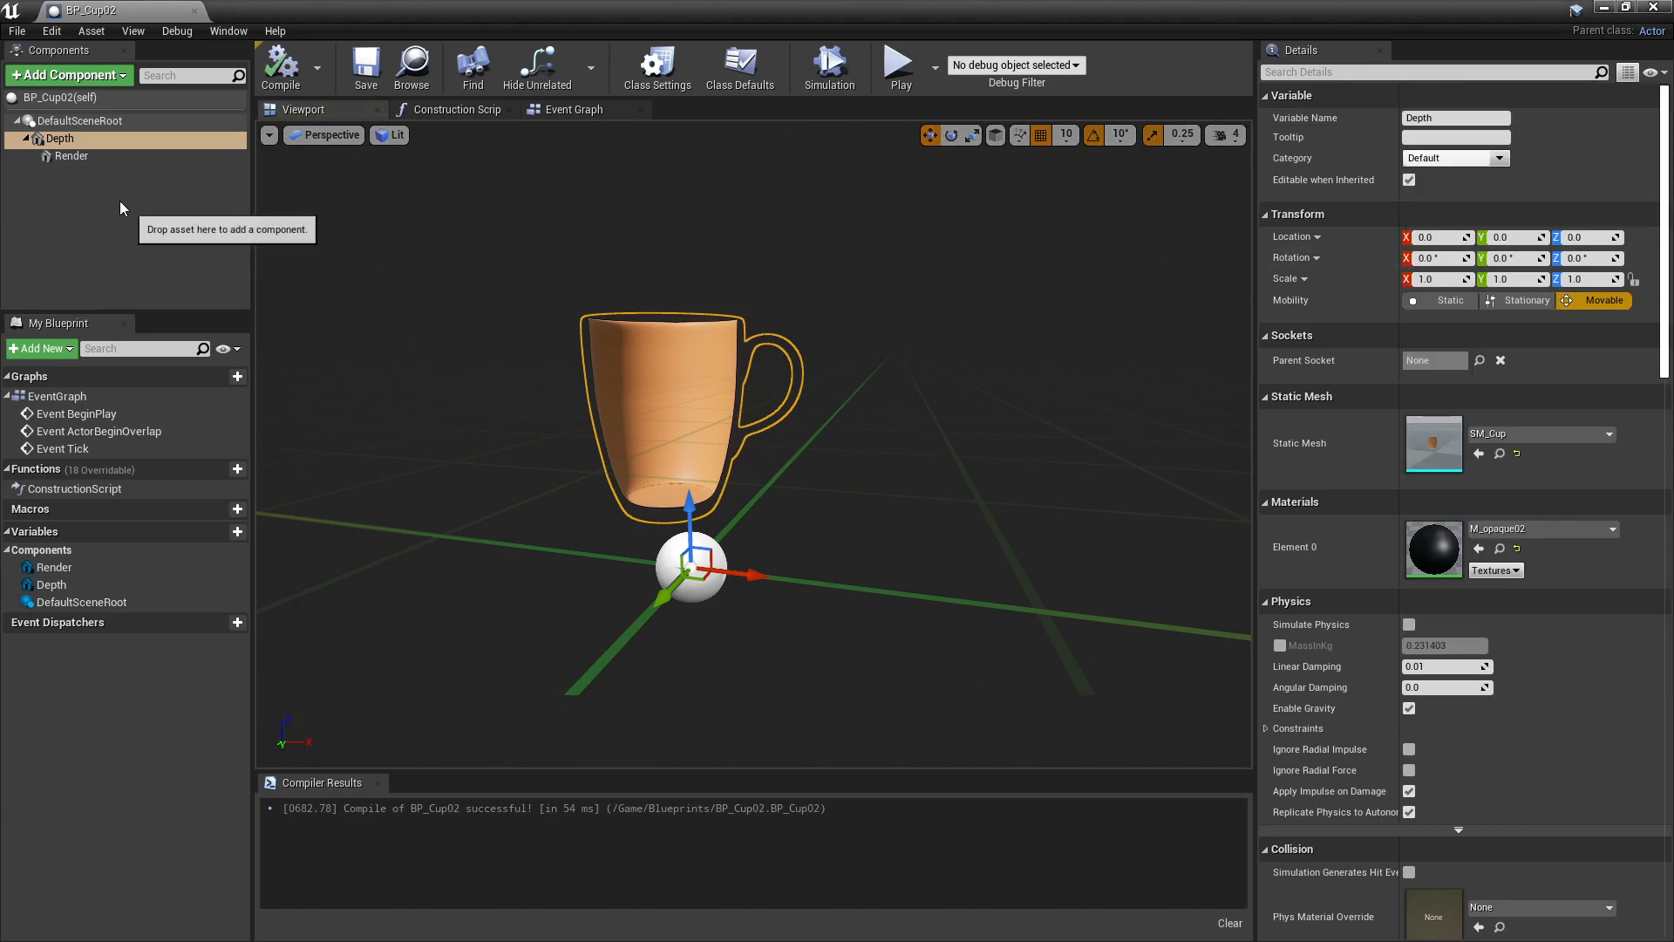
# Create a material named M_Cup02 in the Materials/Cloaking folder and open it for editing.
pyautogui.click(71, 156)
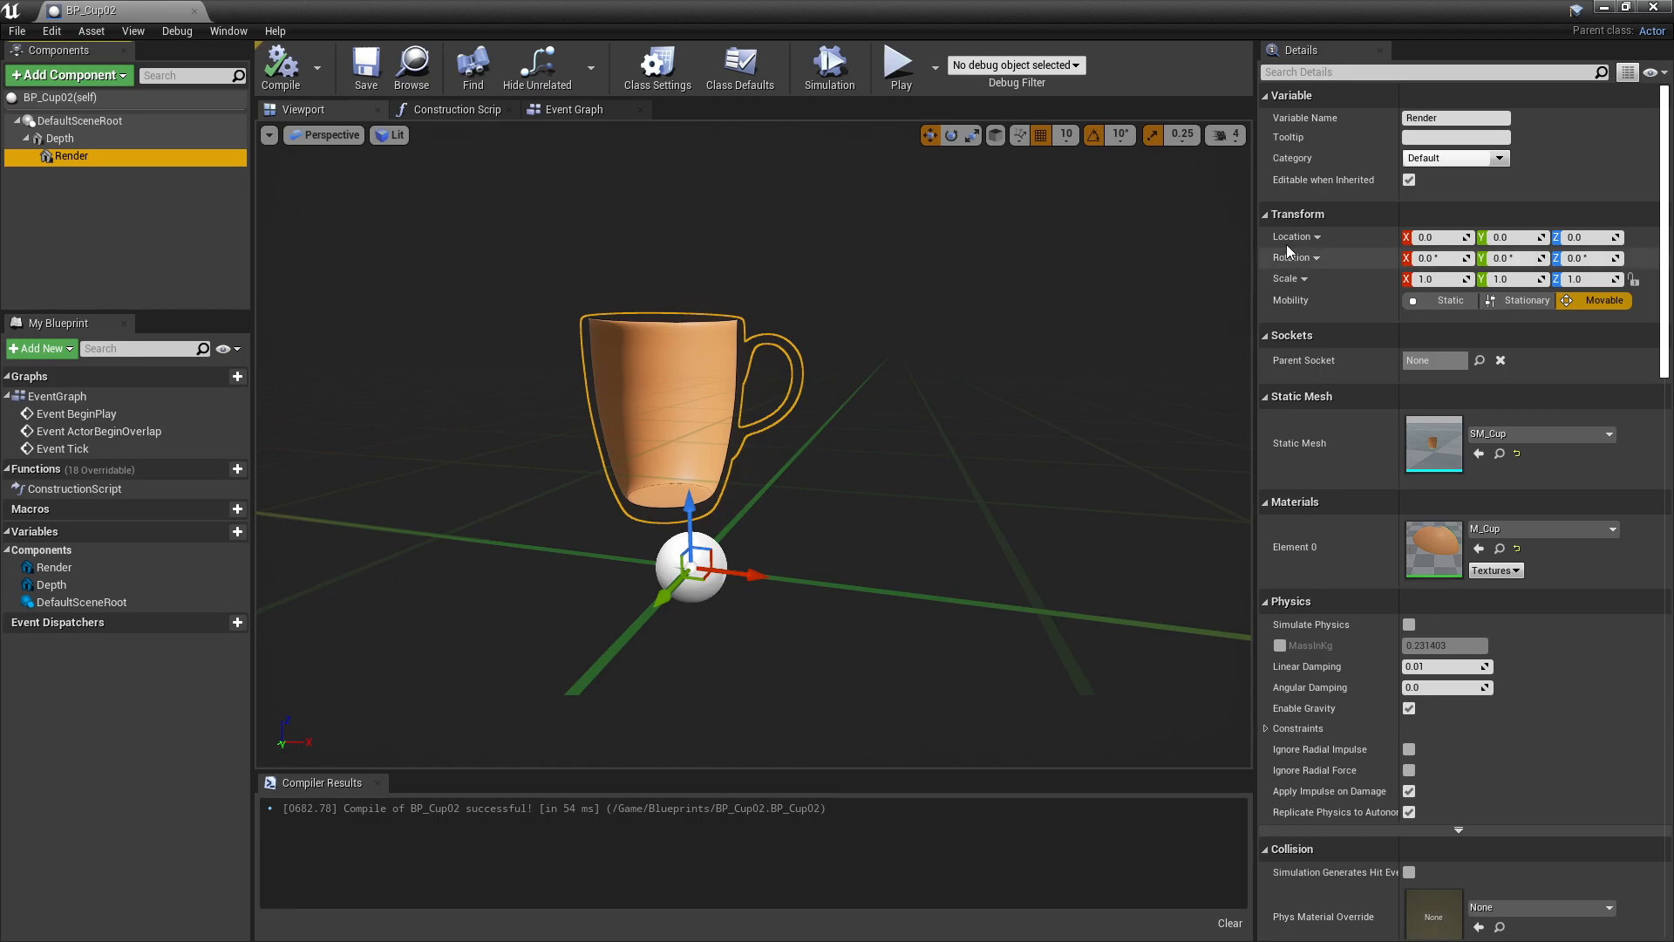
pyautogui.click(1654, 7)
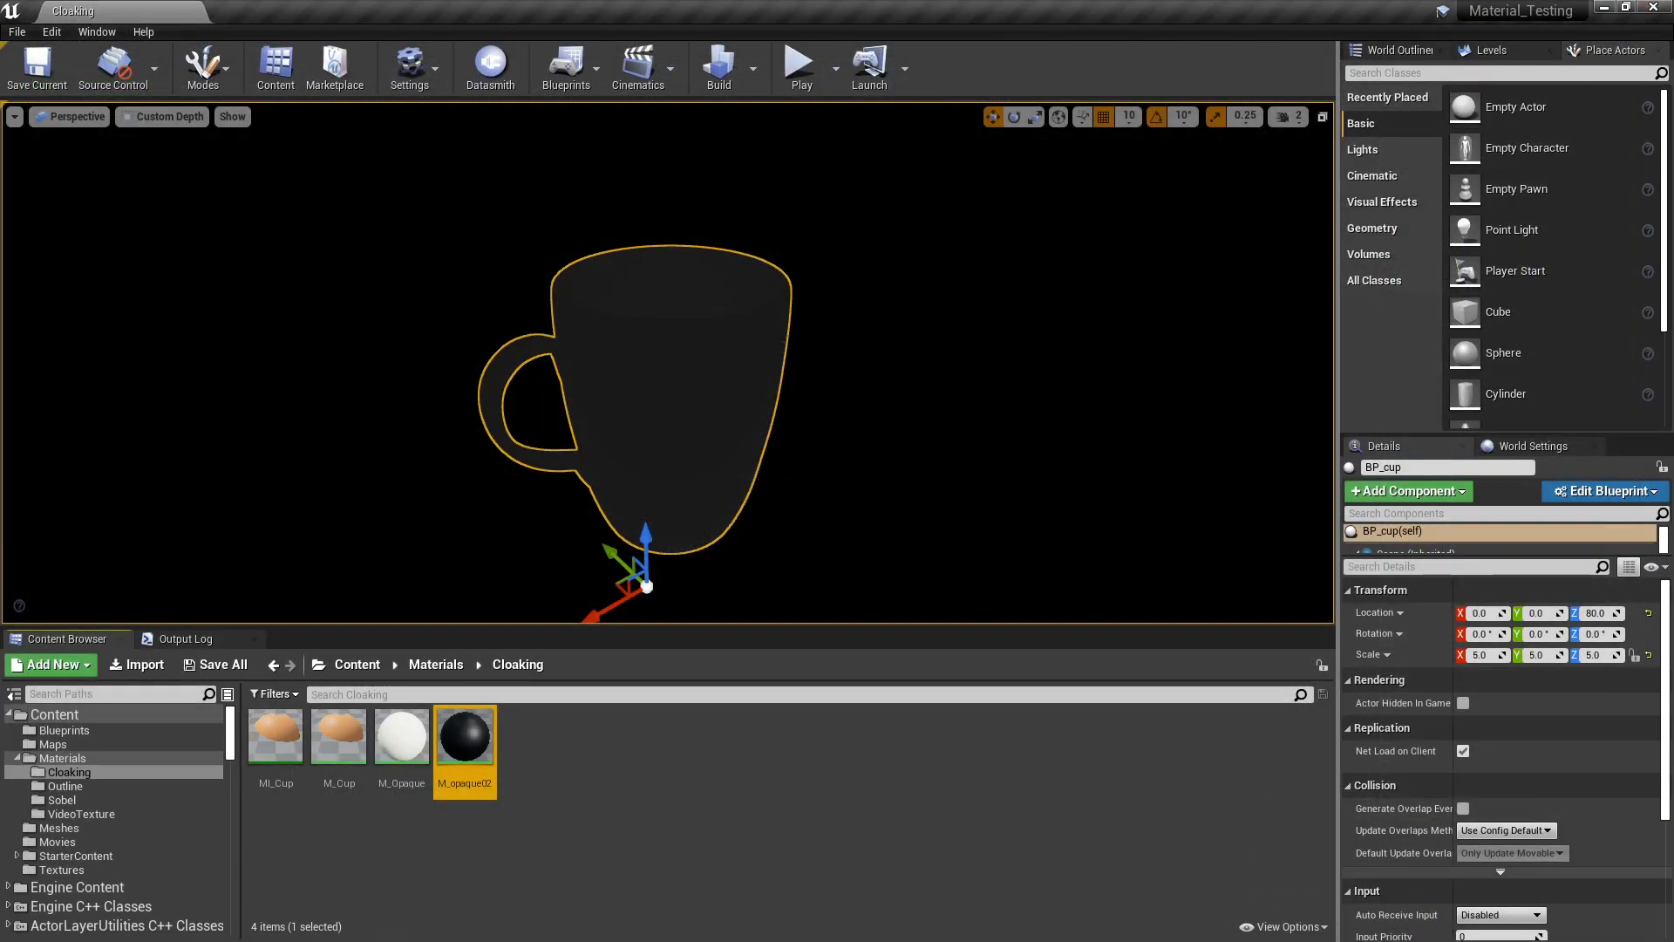
pyautogui.rightClick(609, 783)
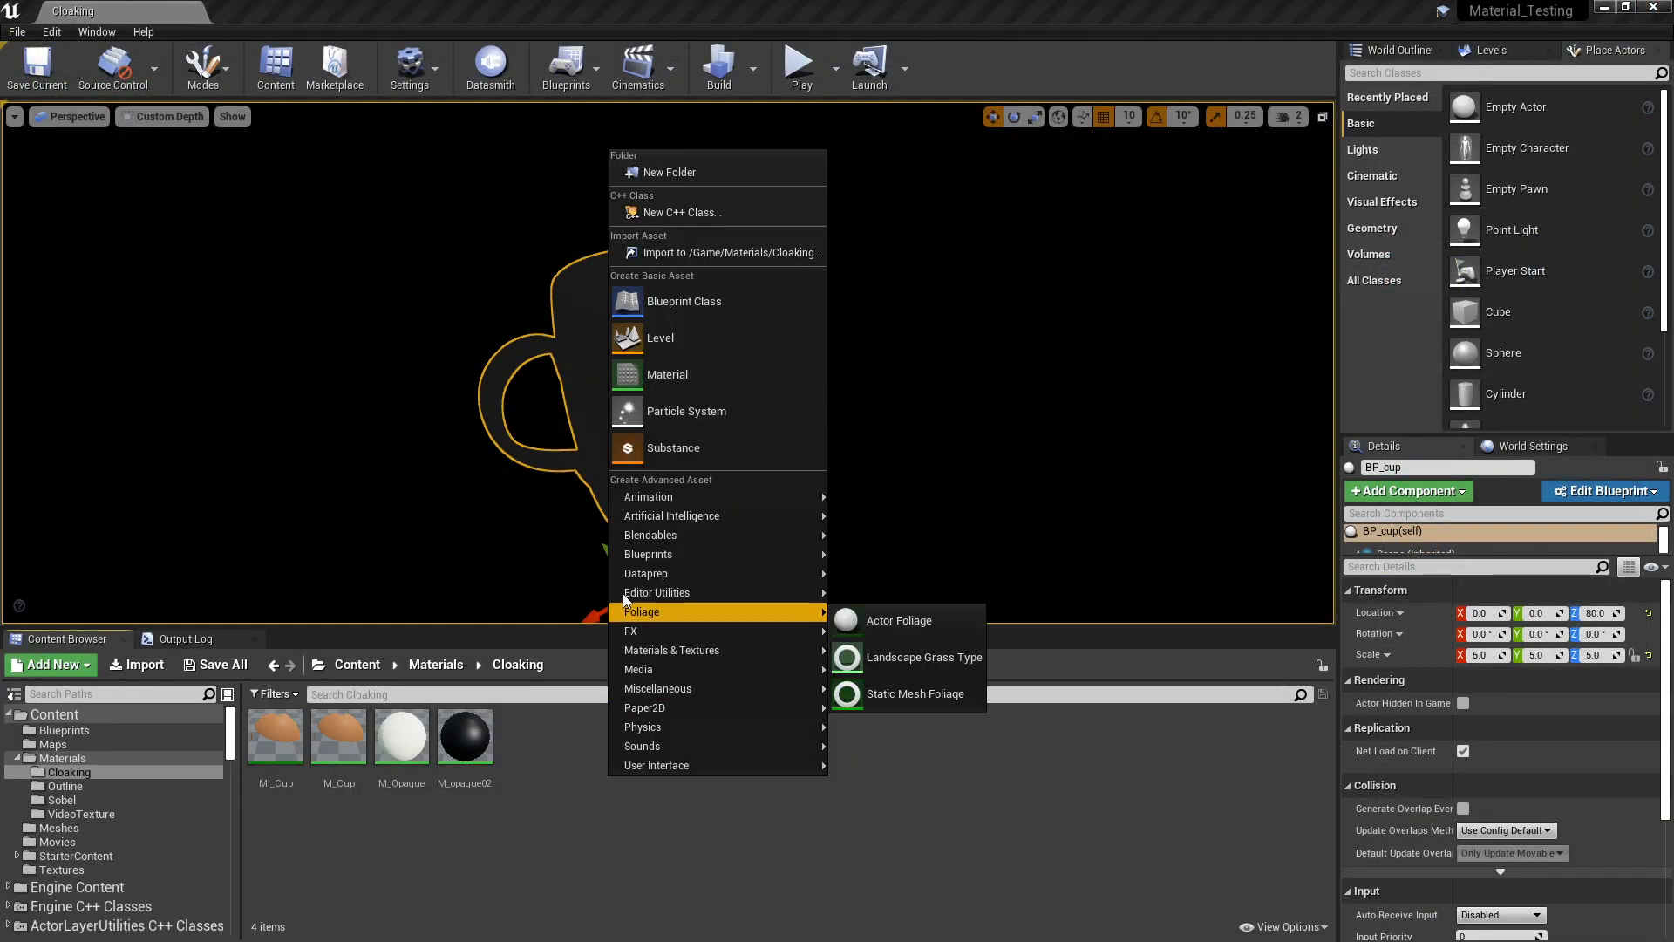
pyautogui.click(640, 369)
pyautogui.write('M_Cup02')
pyautogui.press('Return')
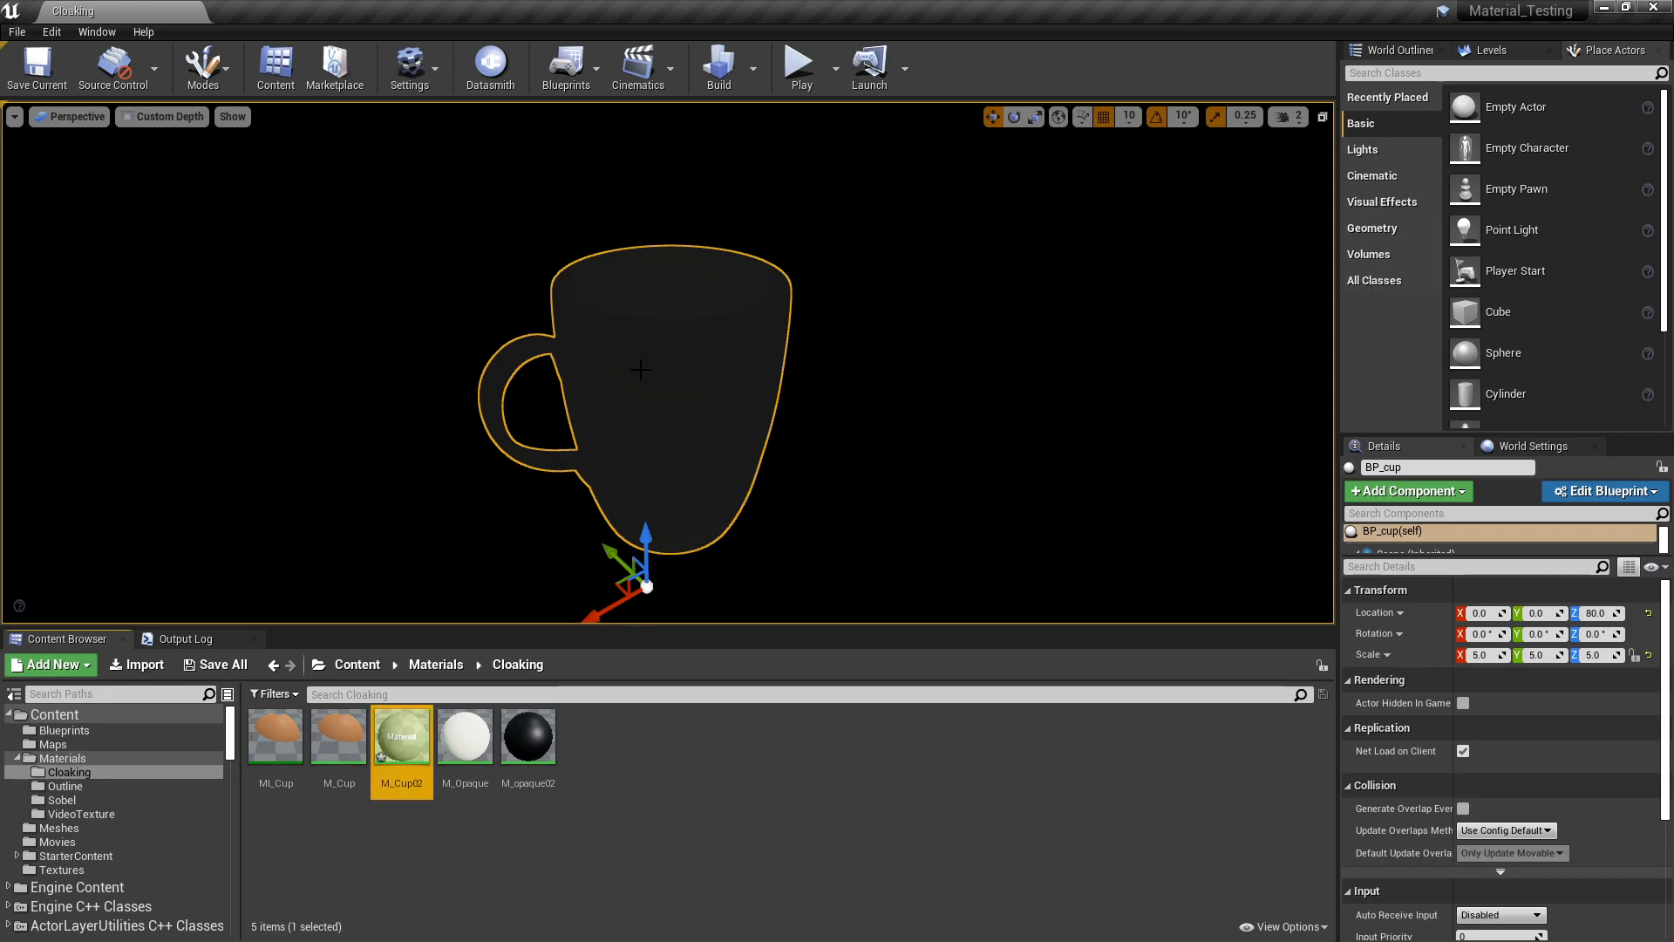
pyautogui.doubleClick(402, 740)
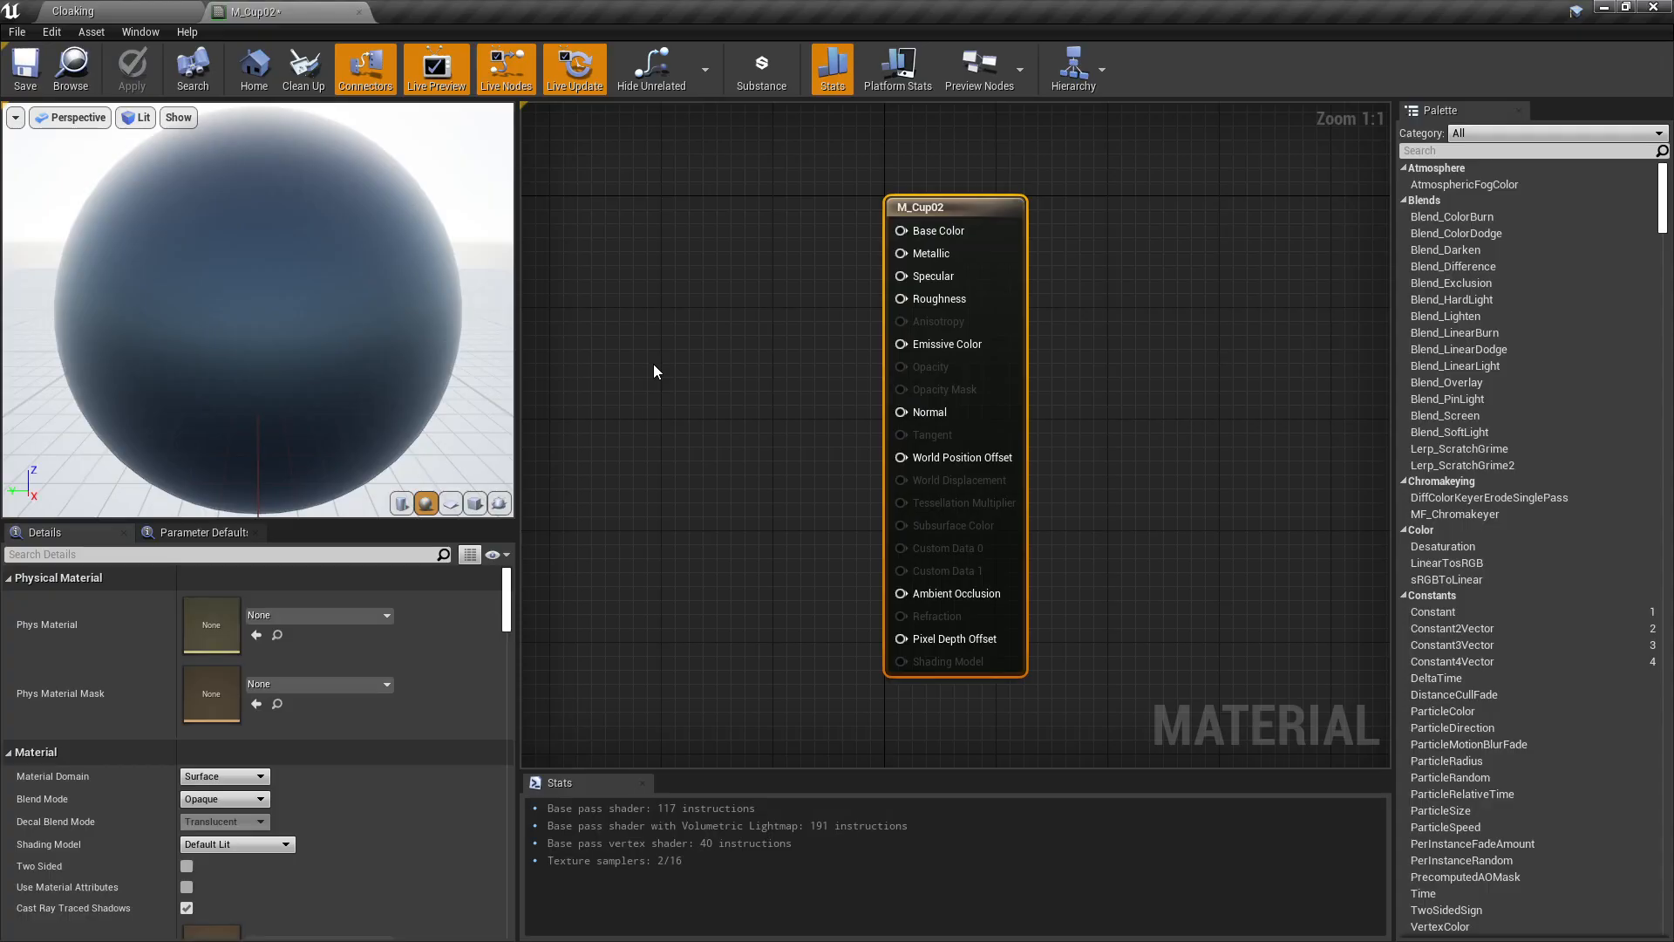
# Set M_Cup02's Blend Mode to Translucent.
pyautogui.moveTo(645, 428); pyautogui.dragTo(851, 408, button='right')
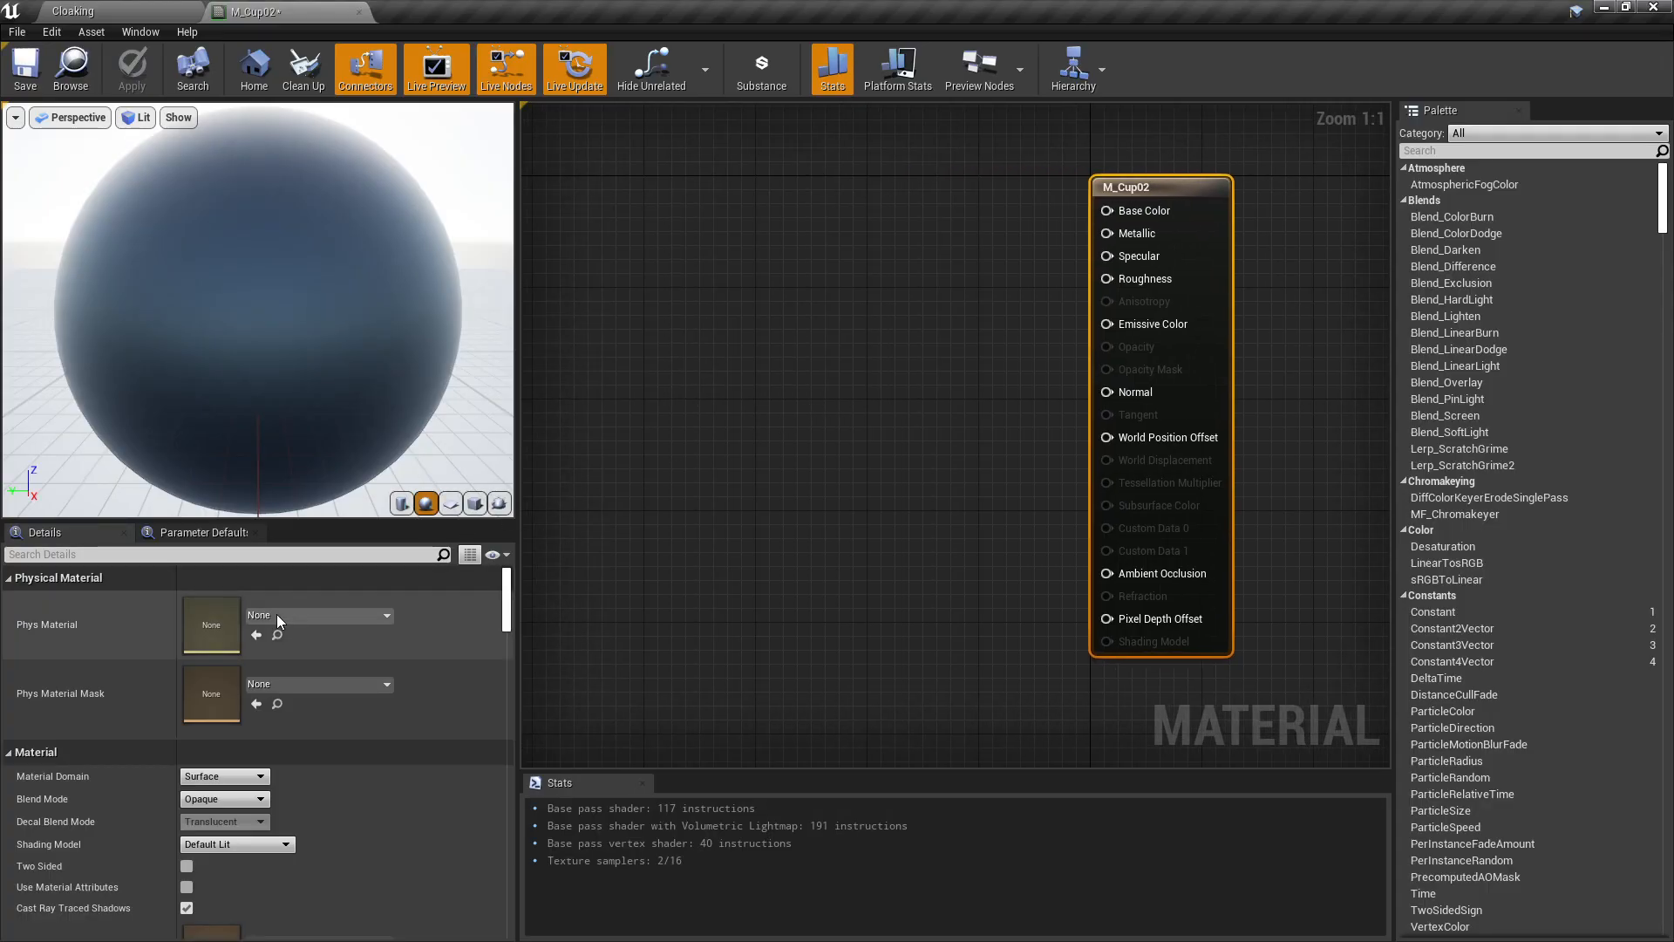
pyautogui.click(237, 798)
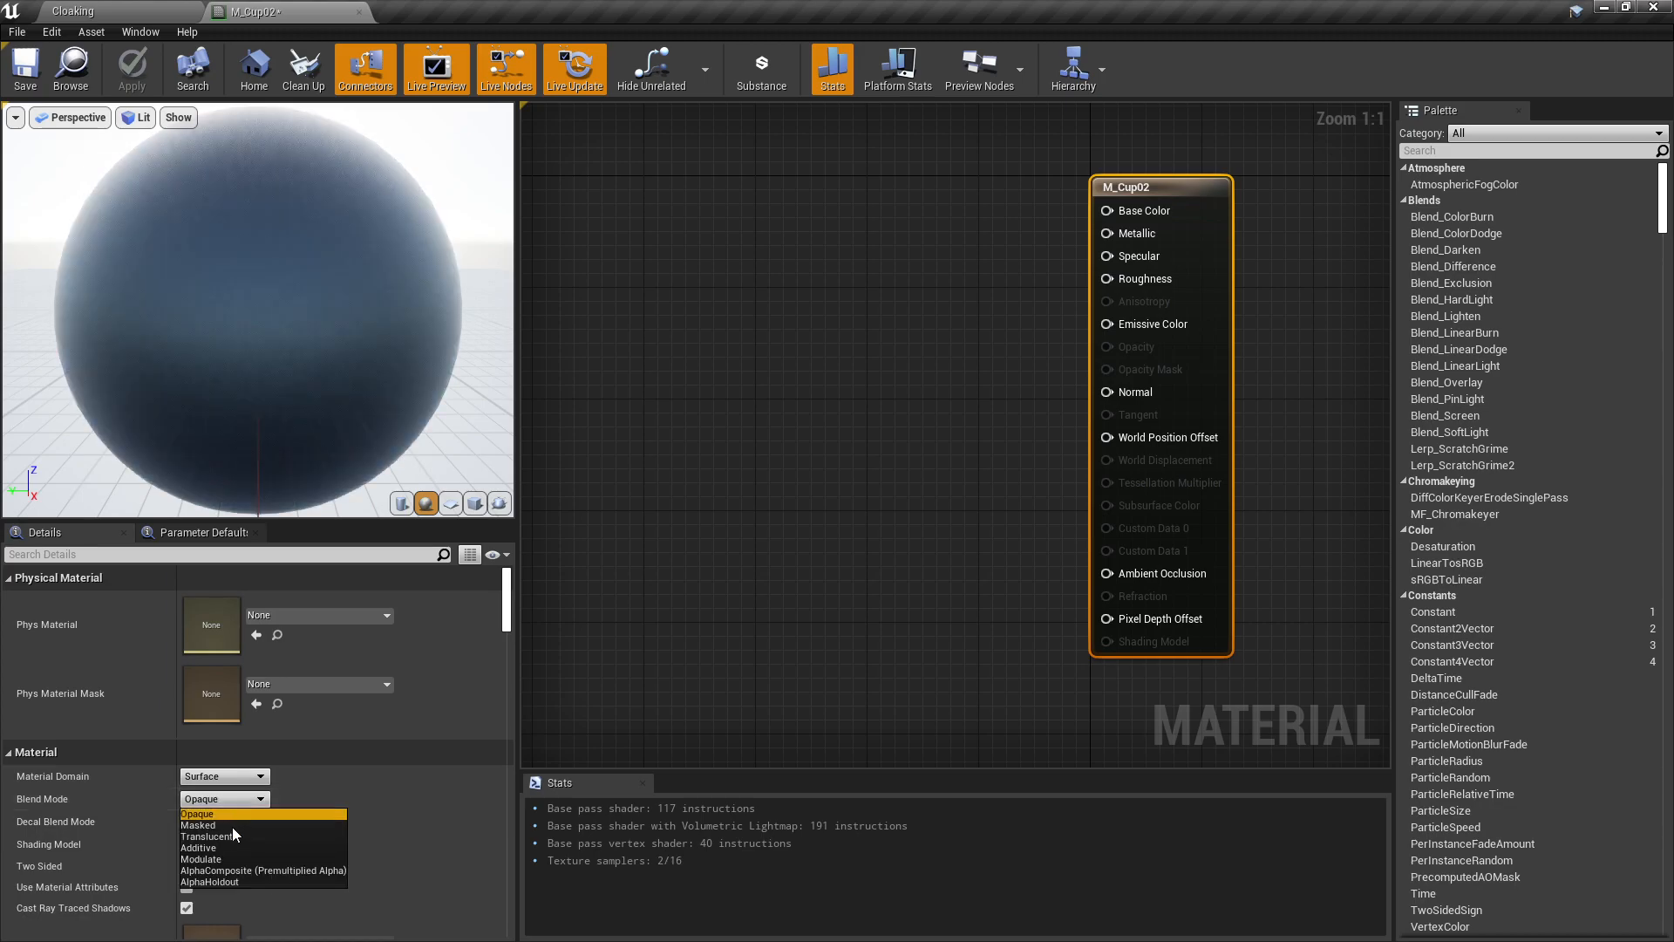
pyautogui.click(230, 834)
# Set M_Cup02's translucency Lighting Mode to Surface TranslucencyVolume and enable Allow Custom Depth Writes.
pyautogui.moveTo(508, 607); pyautogui.dragTo(495, 688)
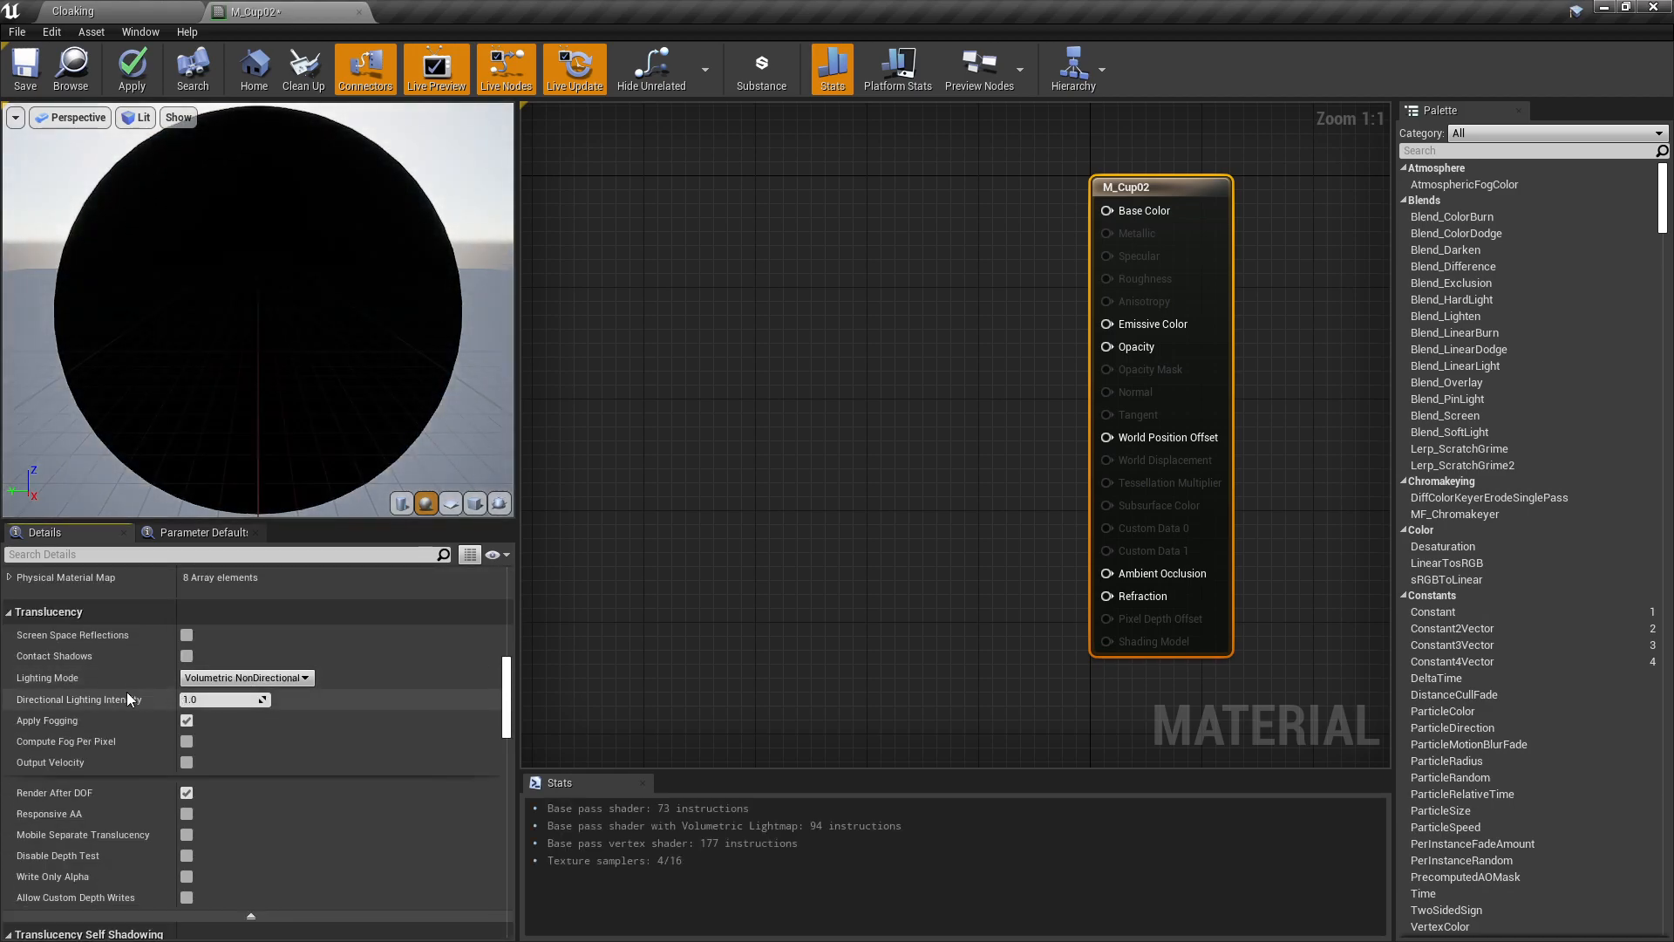
pyautogui.click(233, 679)
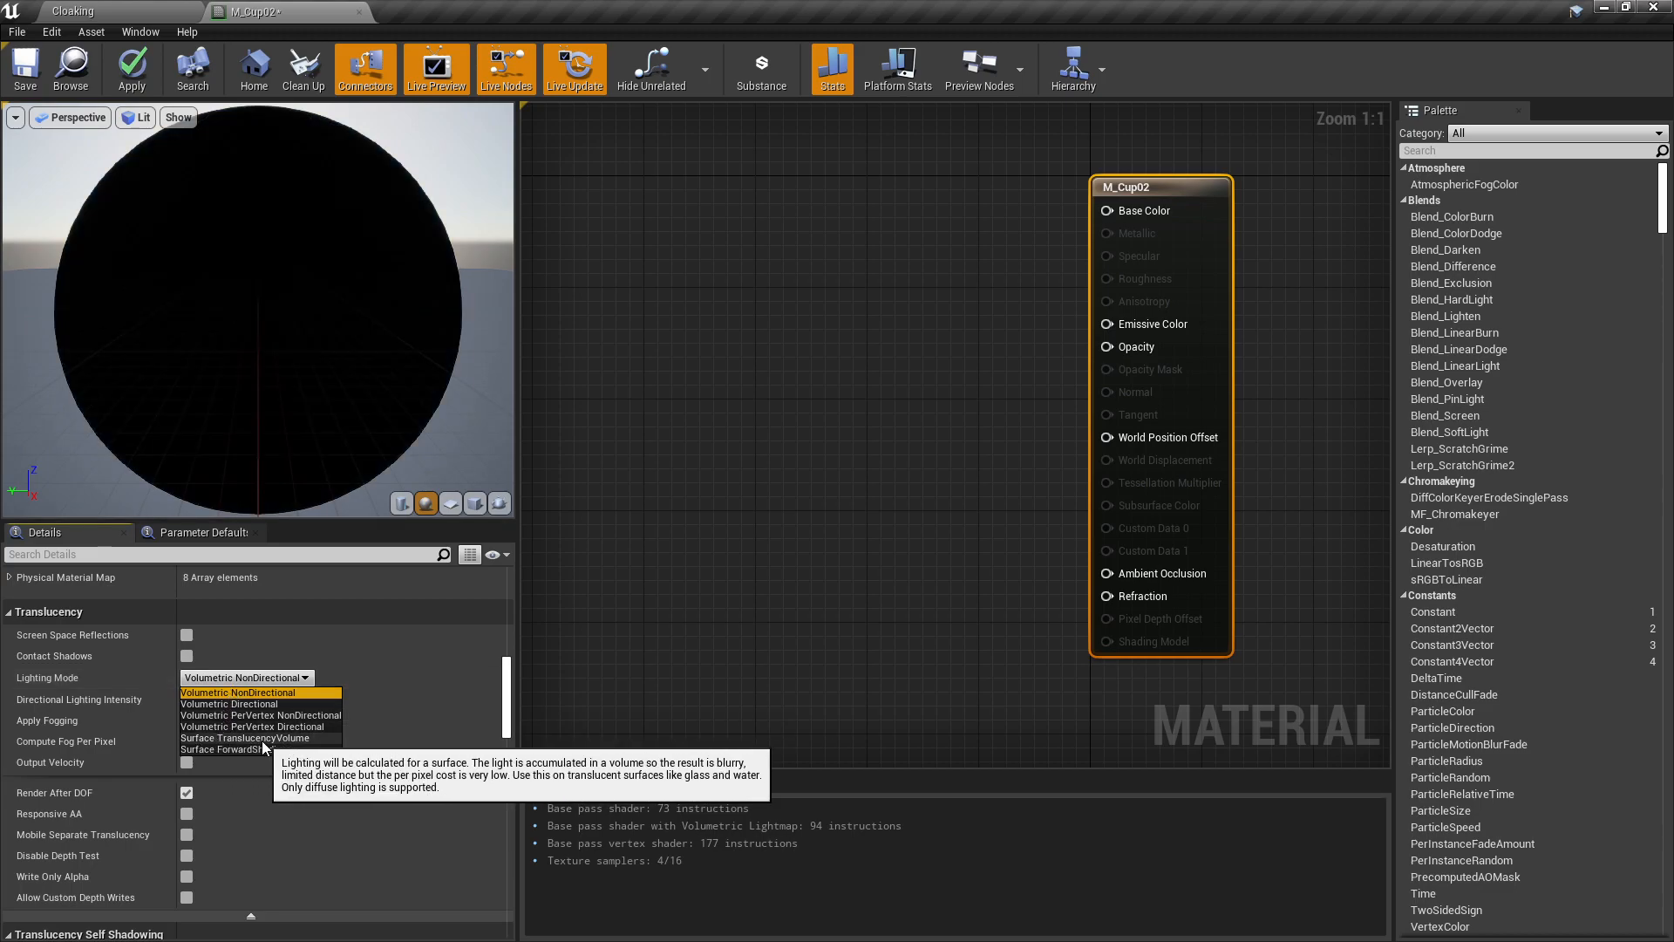
pyautogui.click(262, 738)
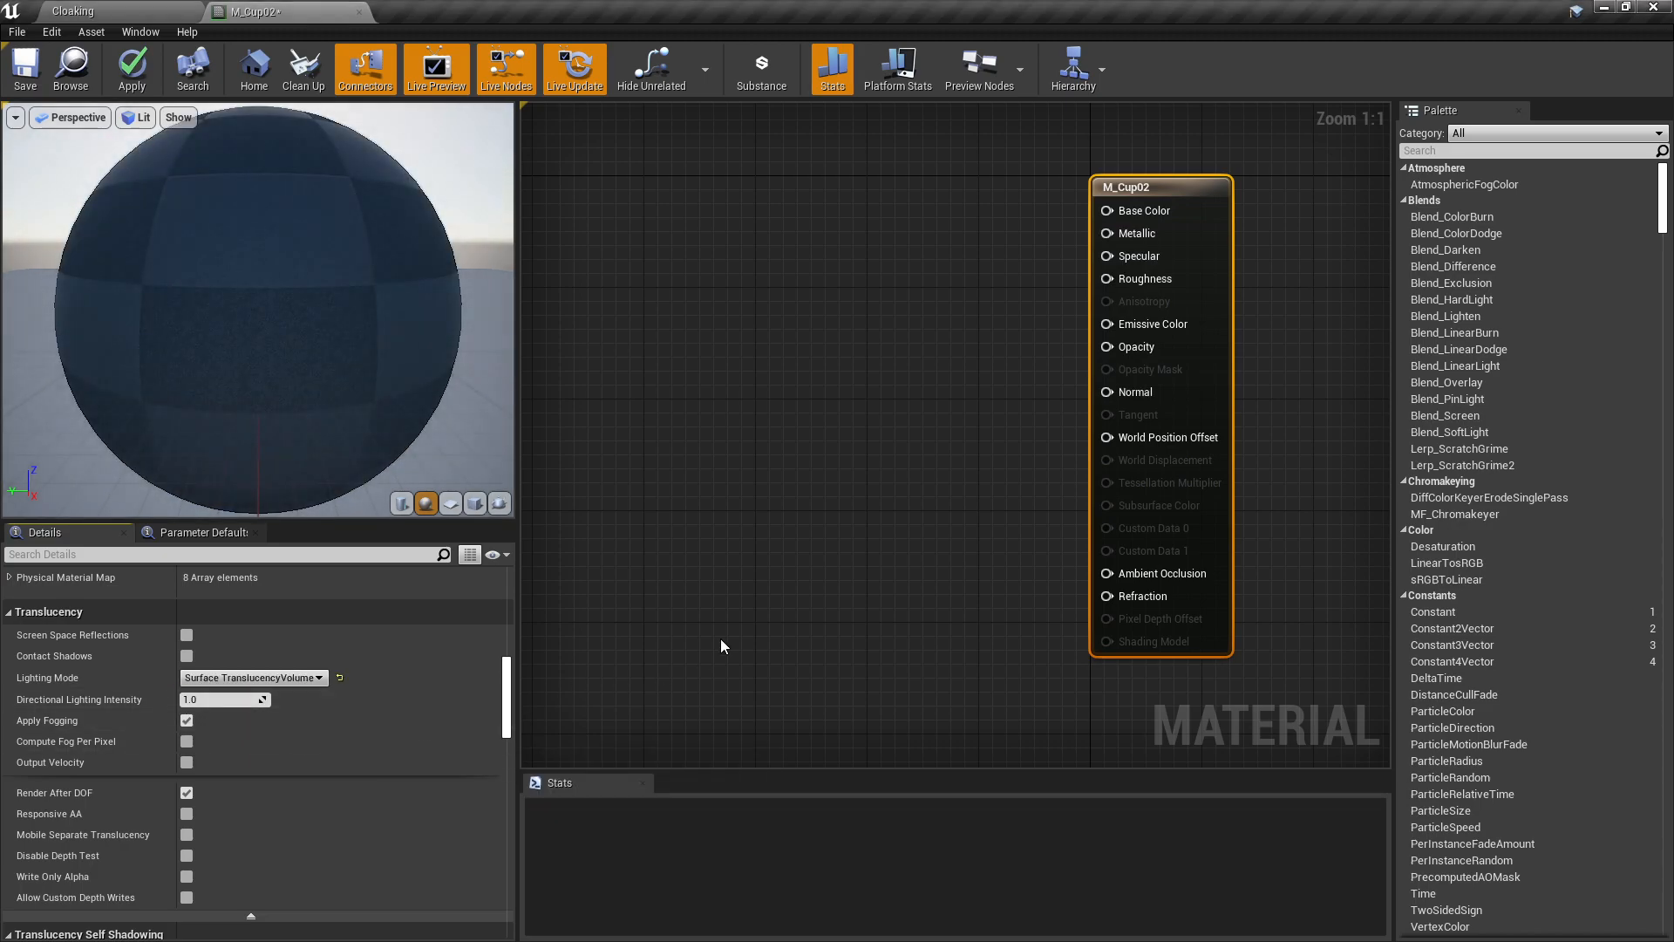
pyautogui.click(673, 634)
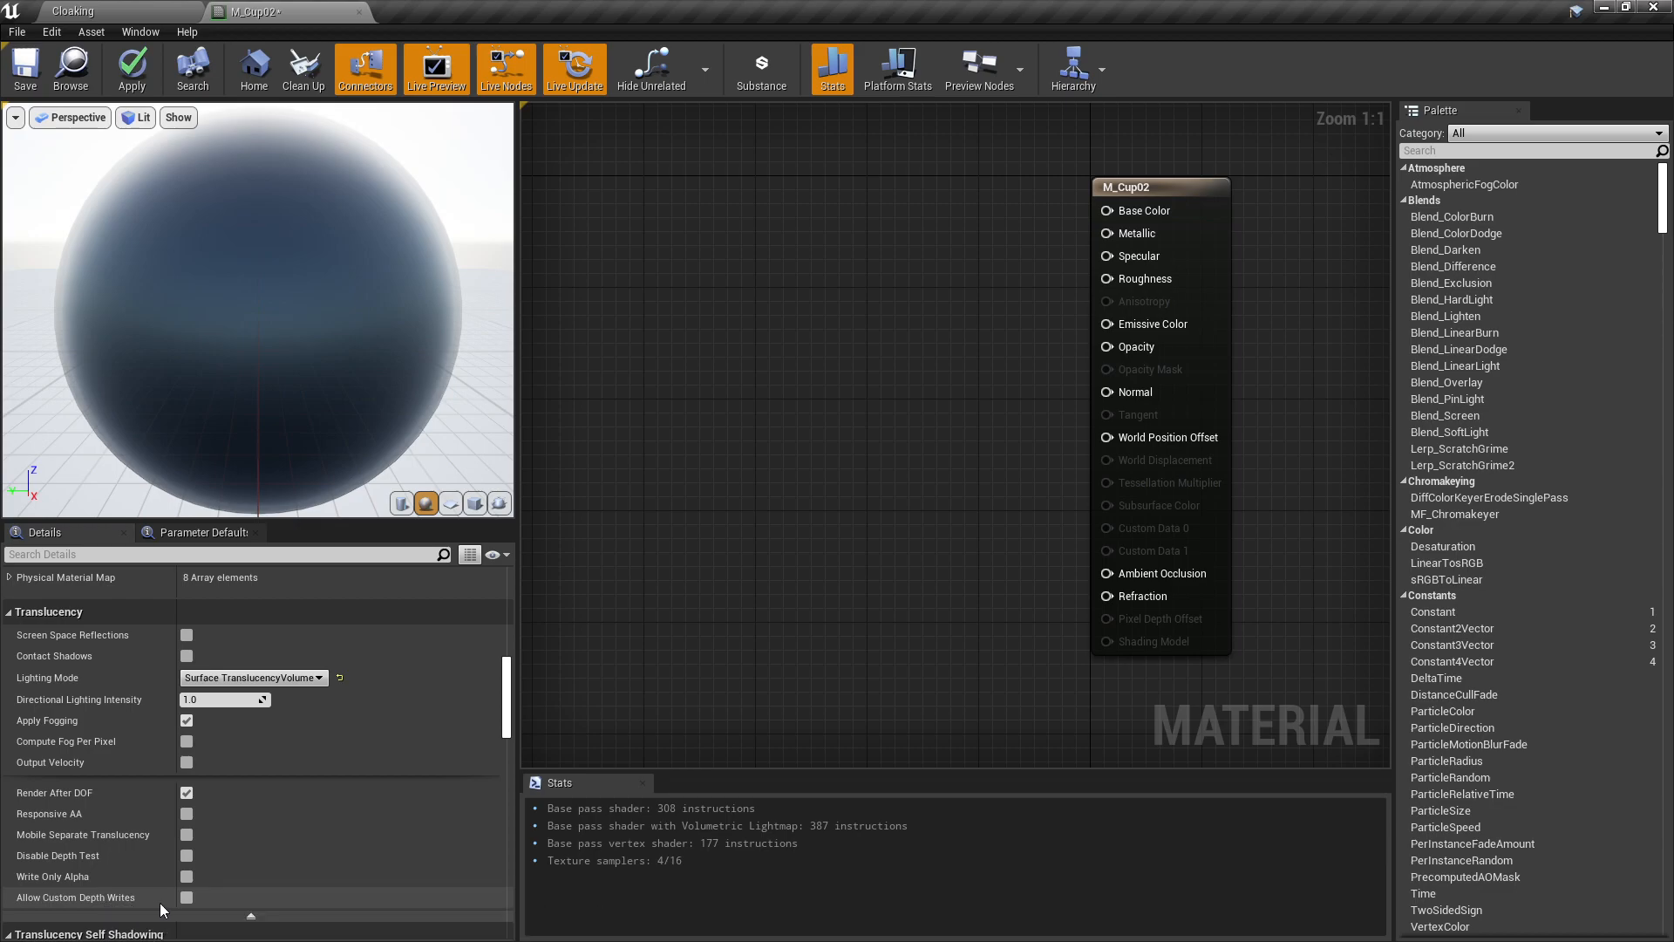
pyautogui.click(192, 898)
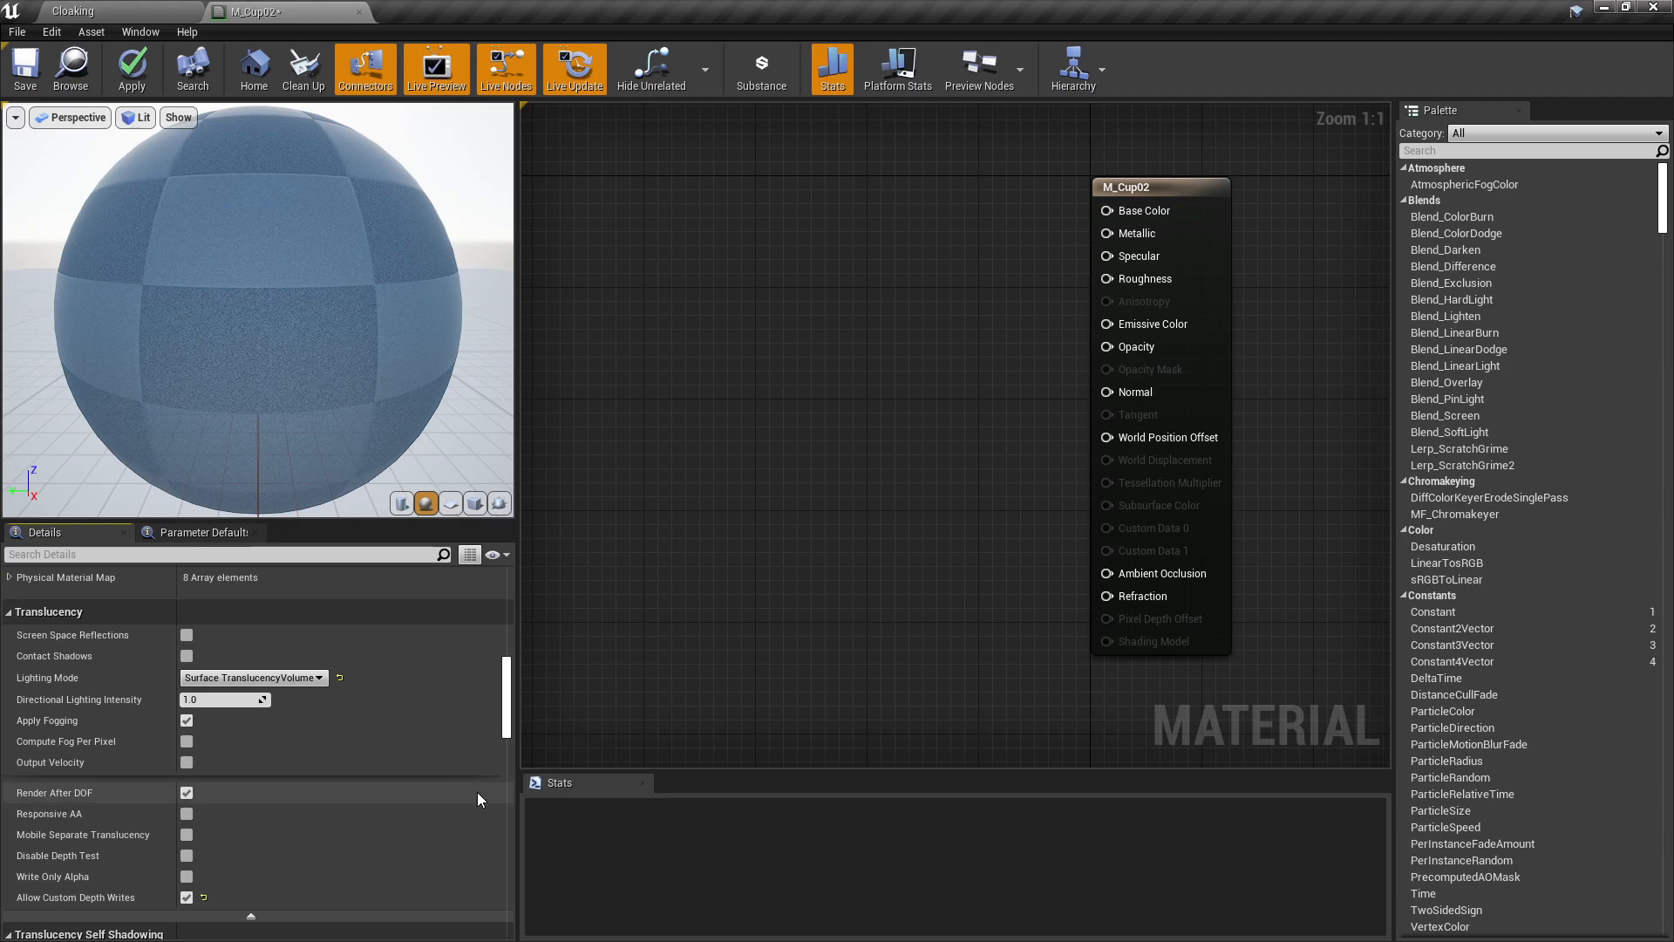
# Add a Constant3Vector node to the M_Cup02 graph and connect it to Base Color.
pyautogui.moveTo(839, 310); pyautogui.dragTo(837, 364, button='right')
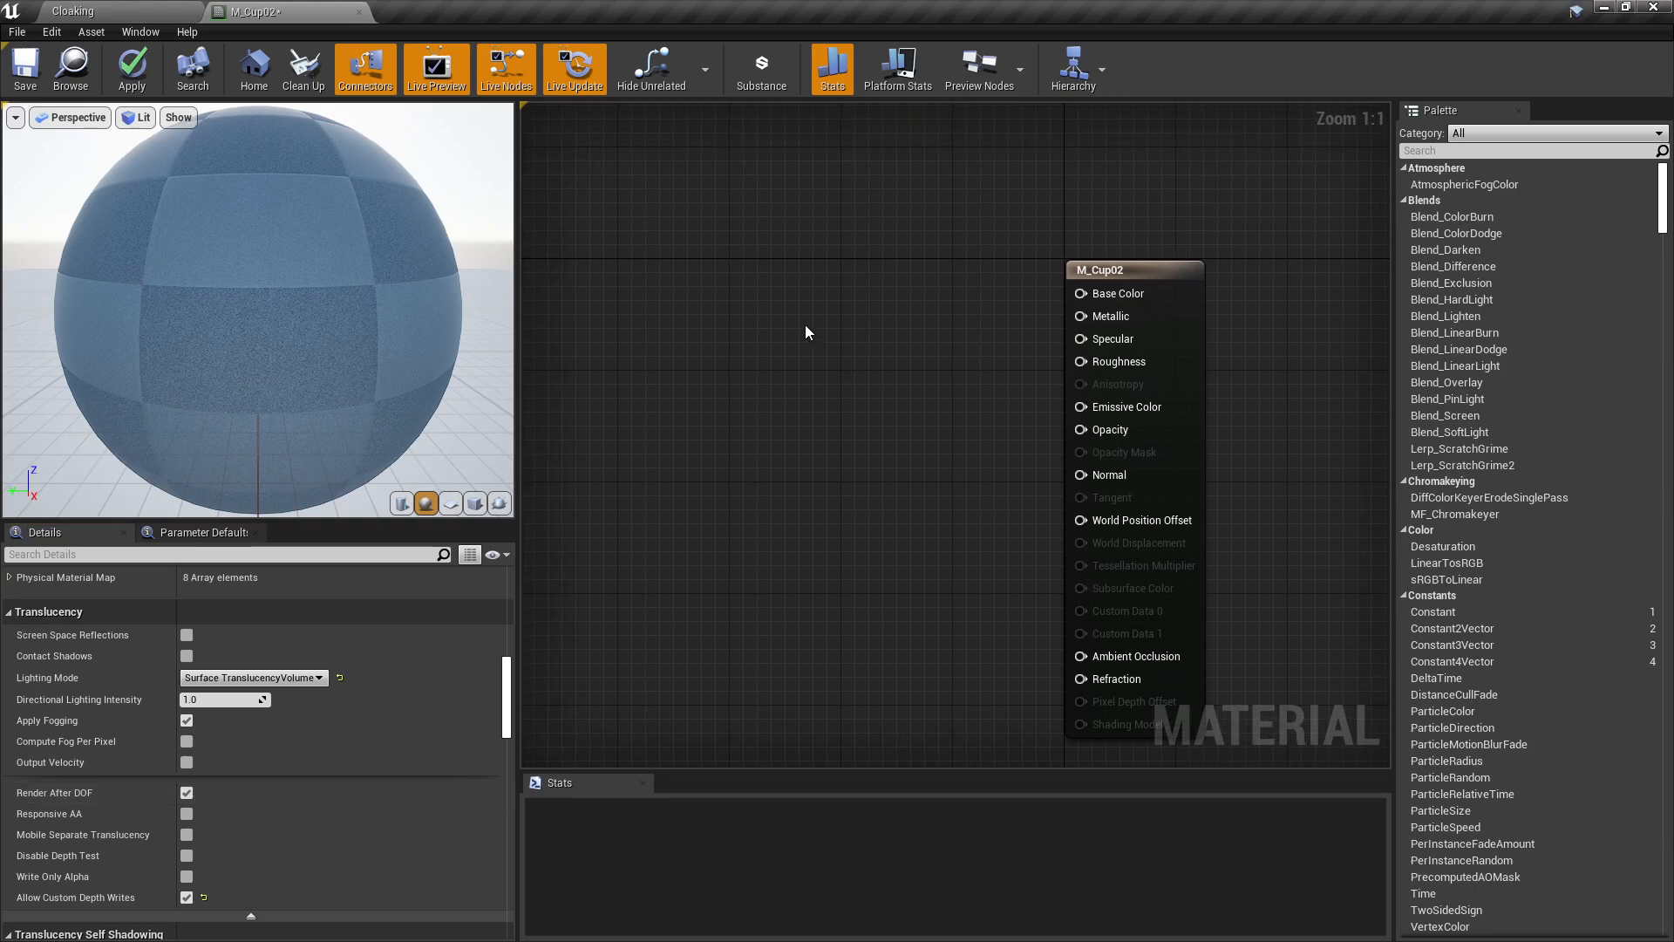
pyautogui.click(802, 270)
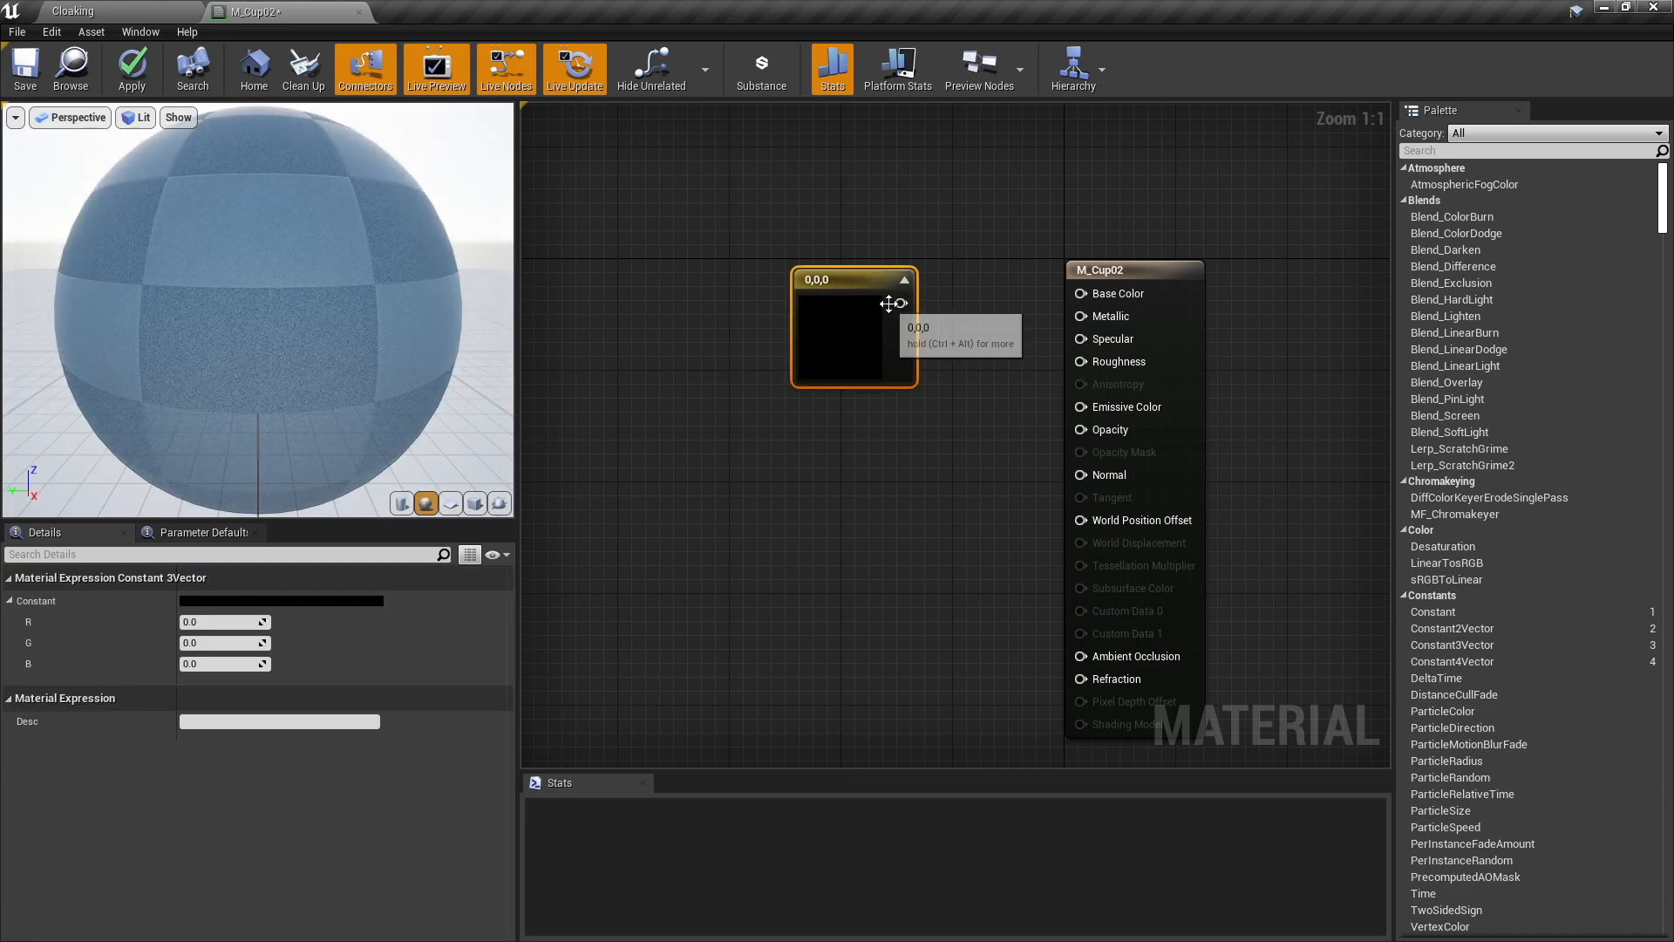
pyautogui.moveTo(907, 305); pyautogui.dragTo(1081, 294)
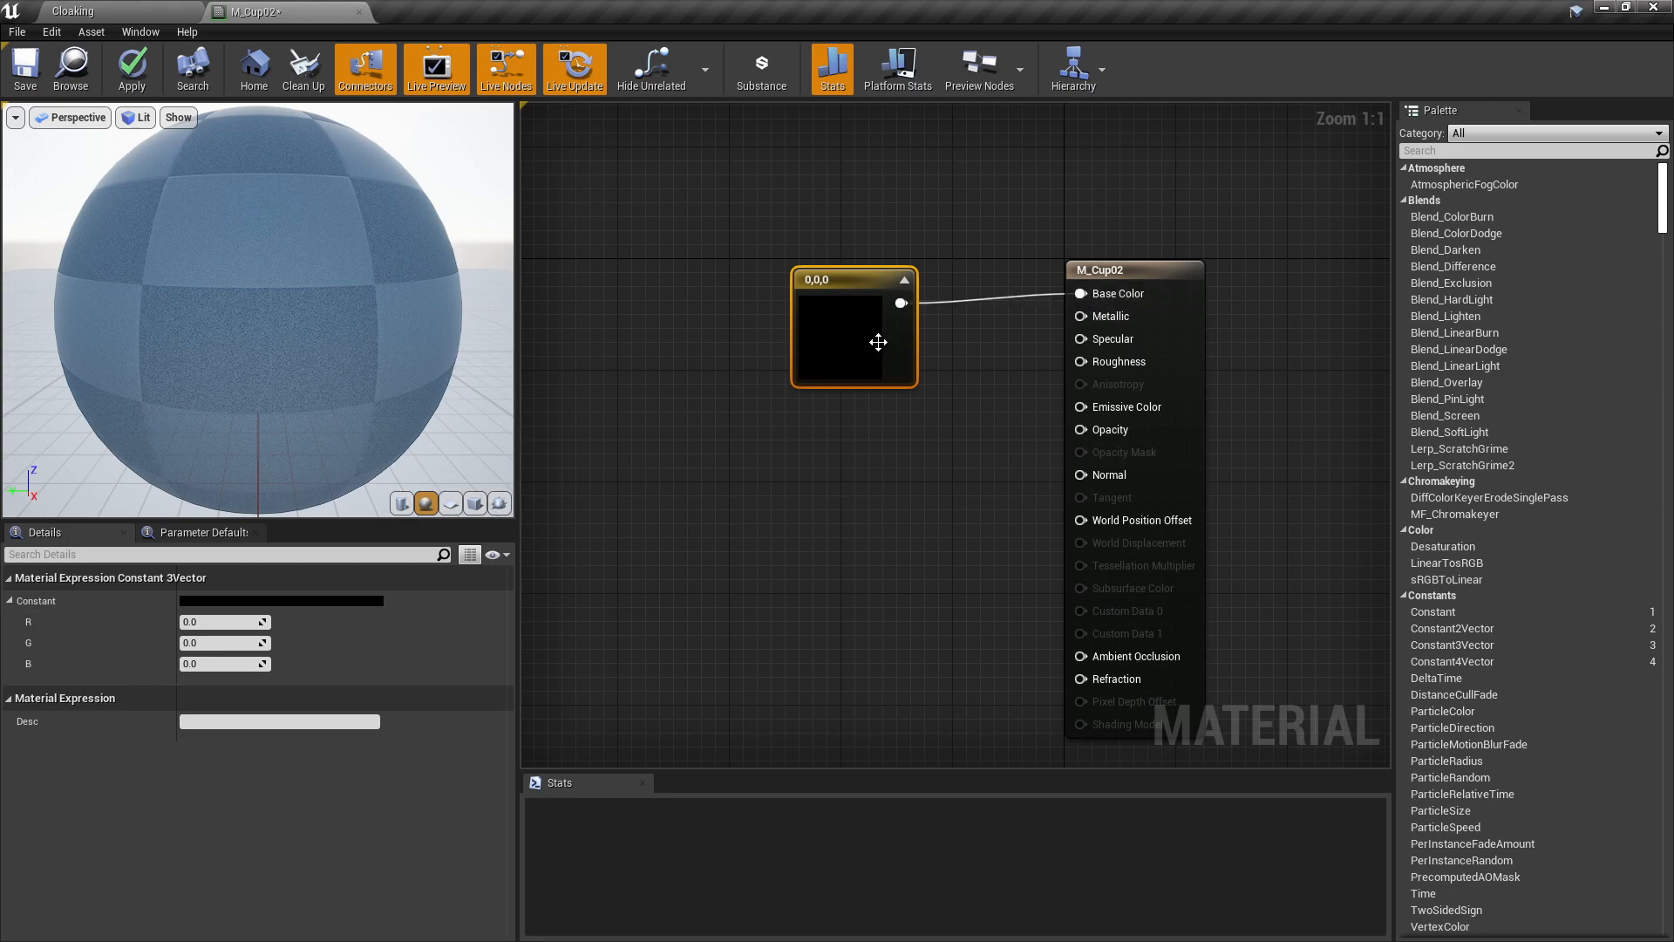
# Set the Constant3Vector to pale yellow (1, 0.94, 0.562), move the node slightly higher and save M_Cup02.
pyautogui.doubleClick(837, 331)
pyautogui.click(971, 509)
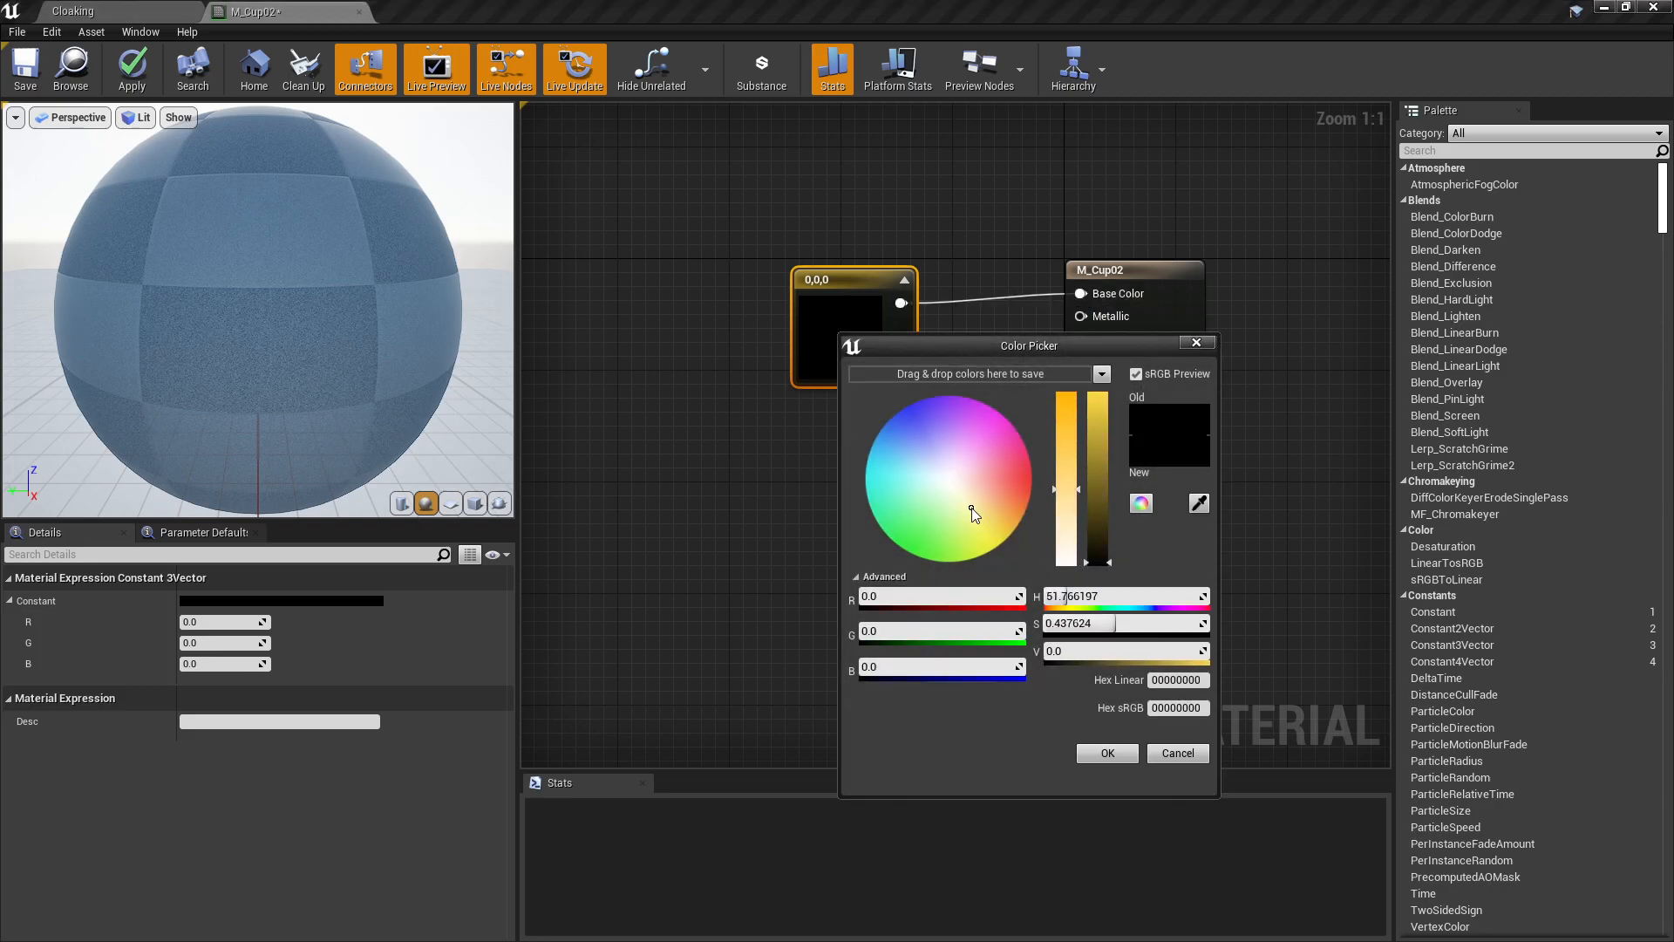
pyautogui.moveTo(1087, 468); pyautogui.dragTo(1104, 380)
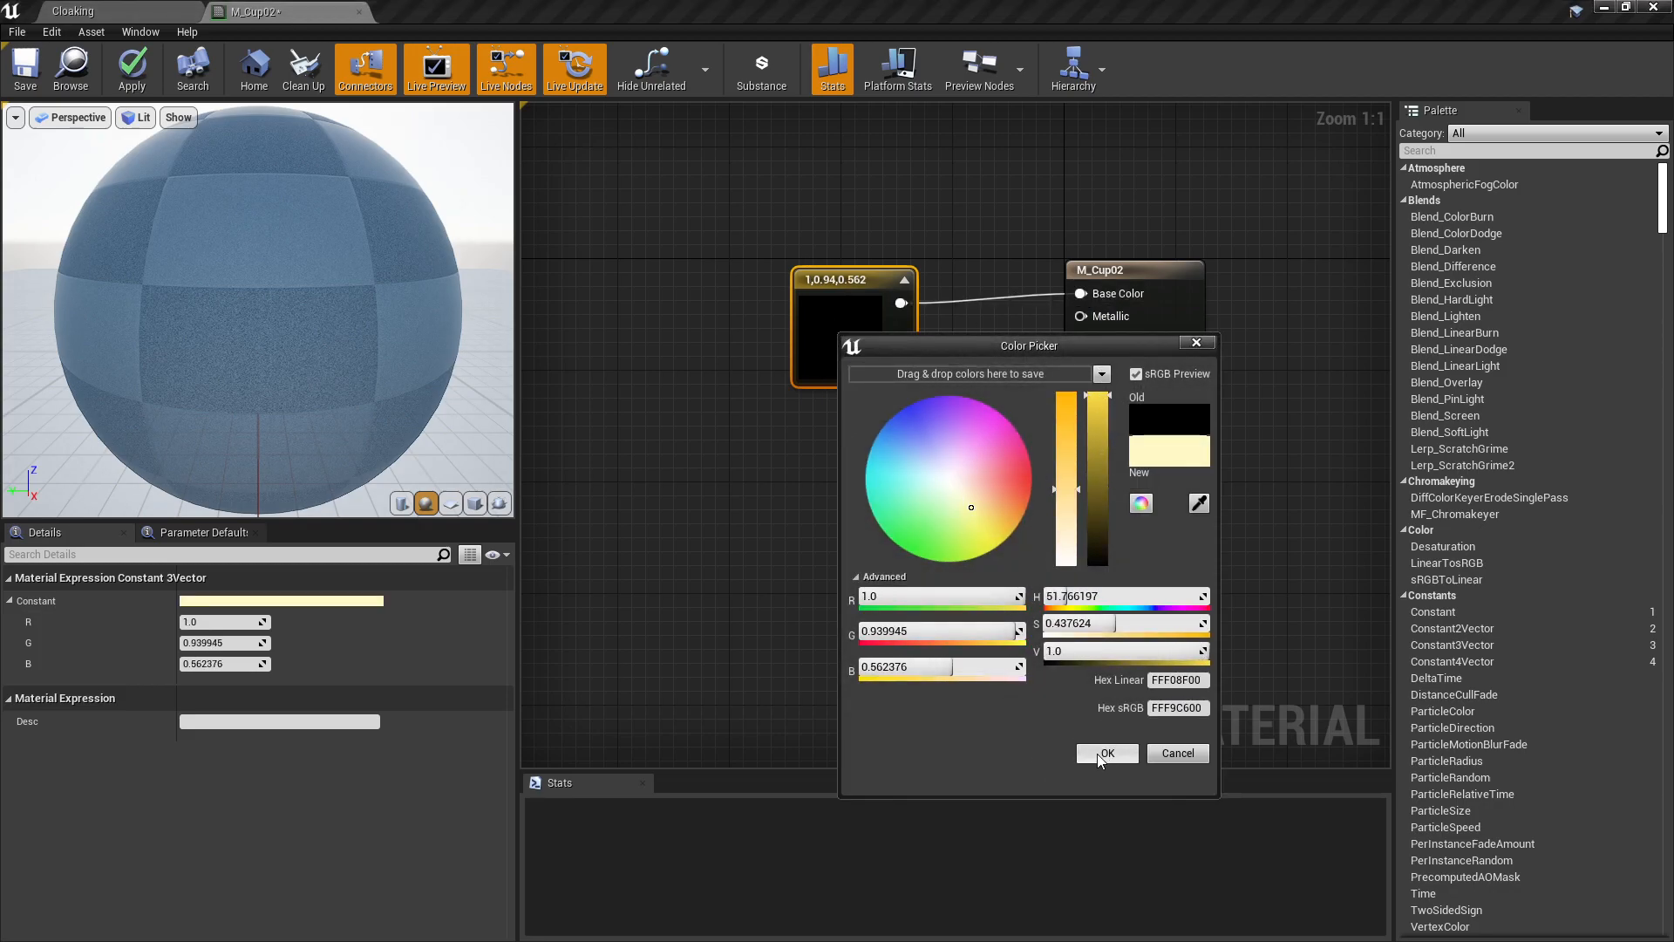
pyautogui.click(1106, 755)
pyautogui.moveTo(849, 294); pyautogui.dragTo(842, 229)
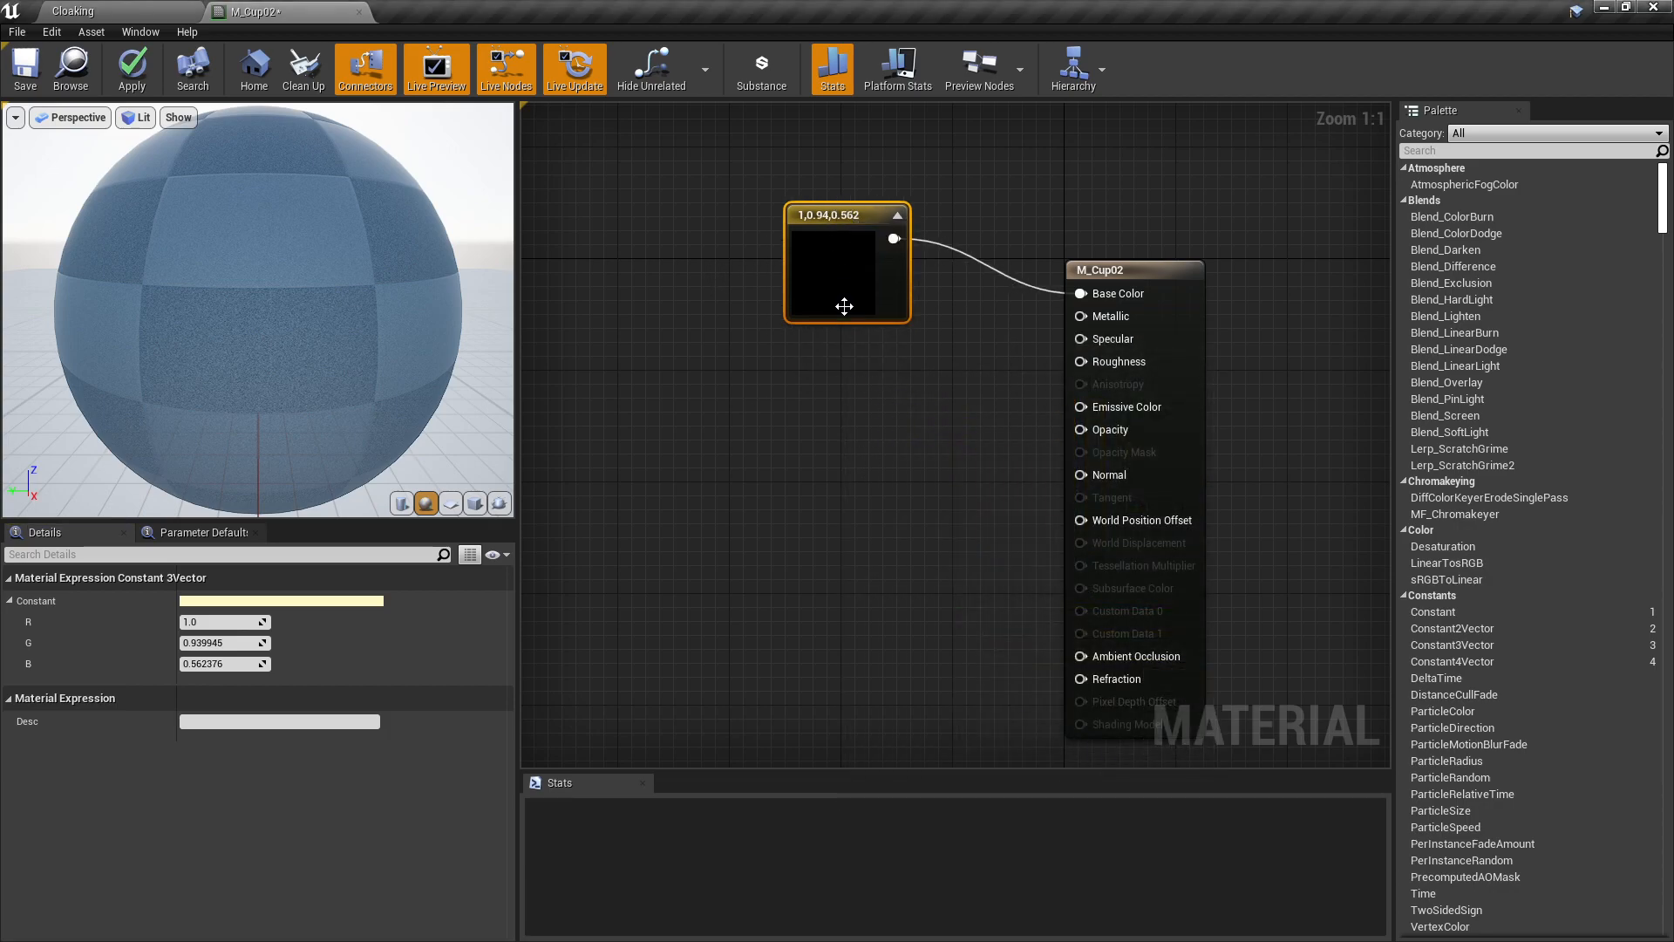
pyautogui.click(853, 381)
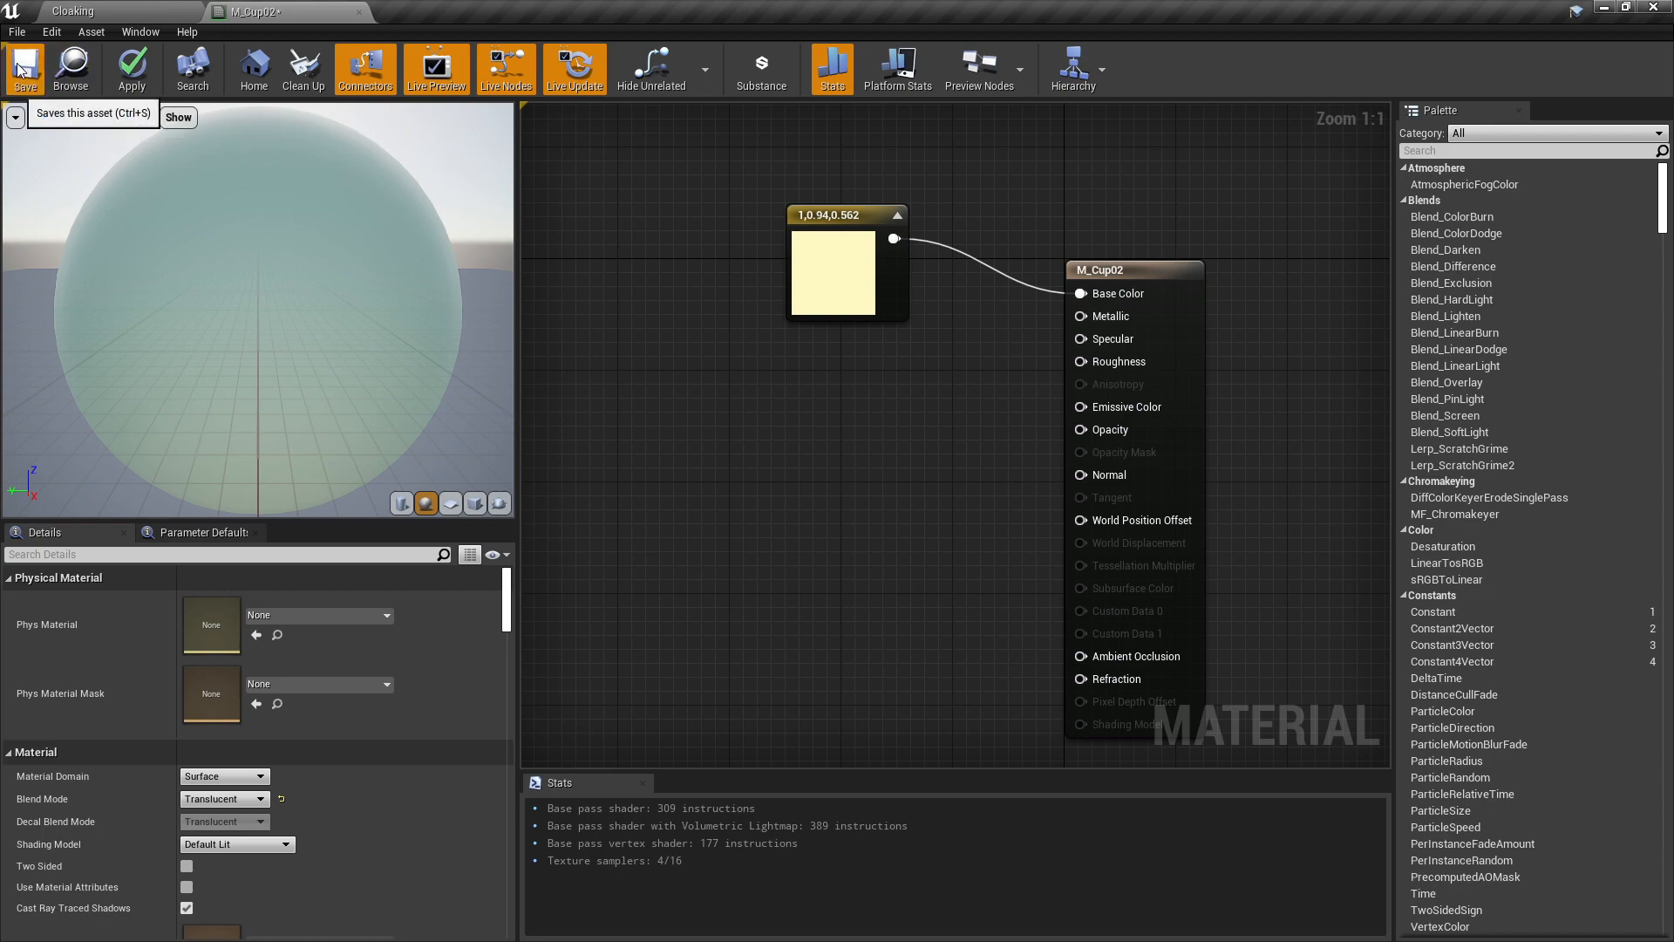
pyautogui.hotkey('ctrl', 's')
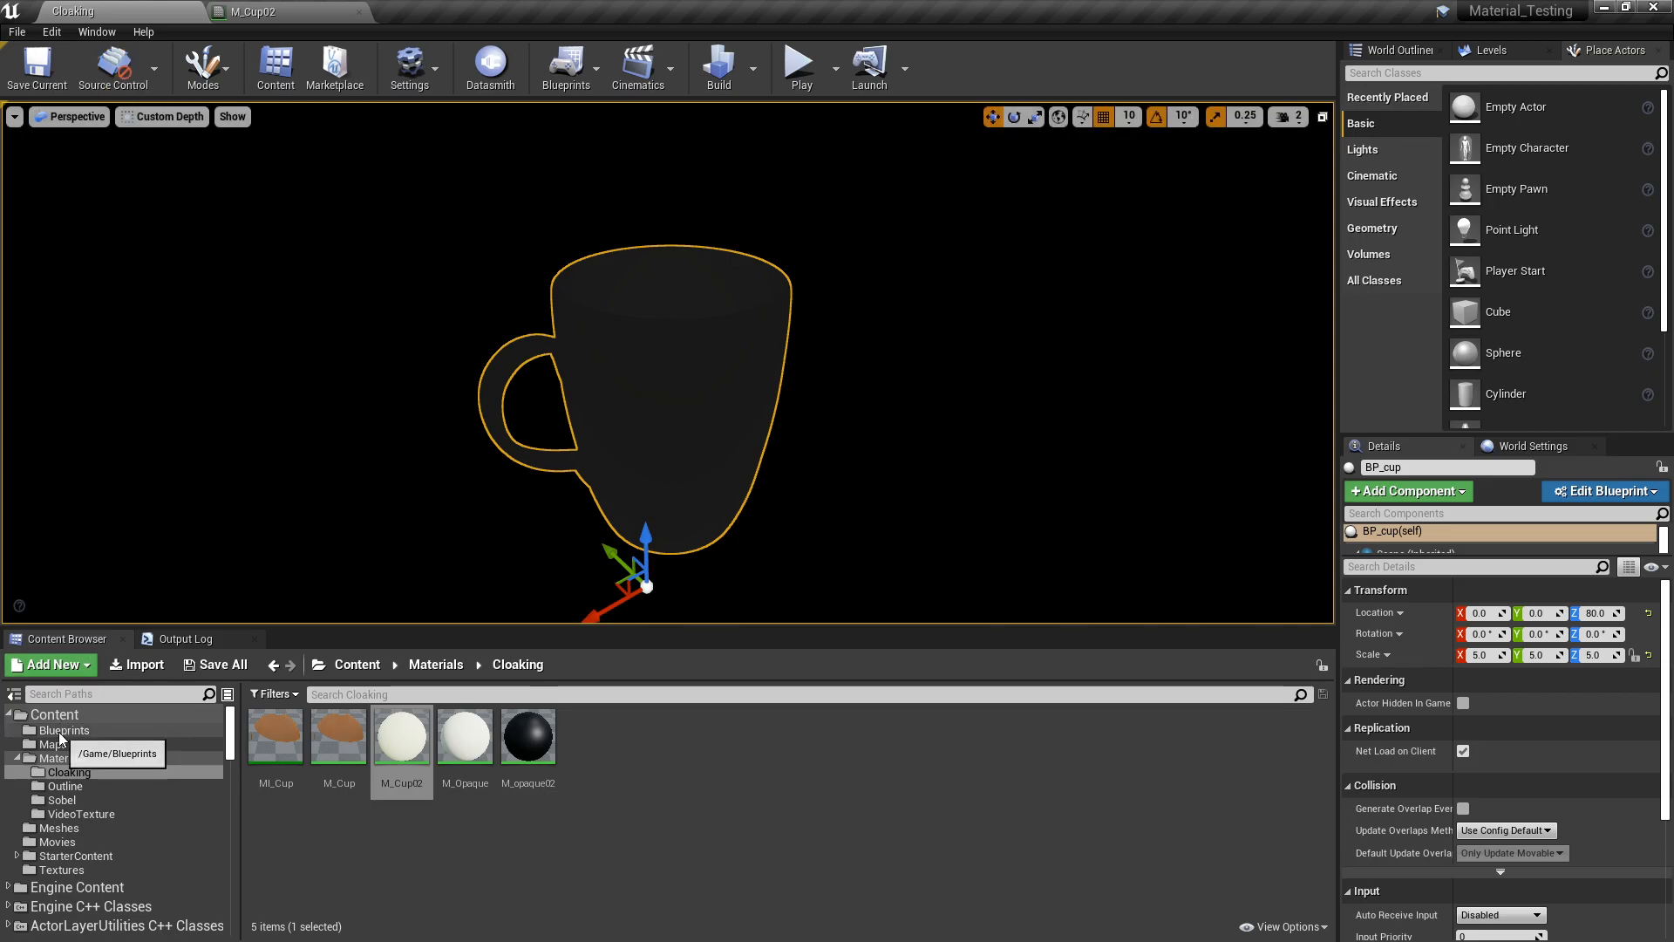
# Assign M_Cup02 as the Element 0 material of BP_Cup02's Render component, then compile and save the blueprint.
pyautogui.click(59, 733)
pyautogui.doubleClick(339, 735)
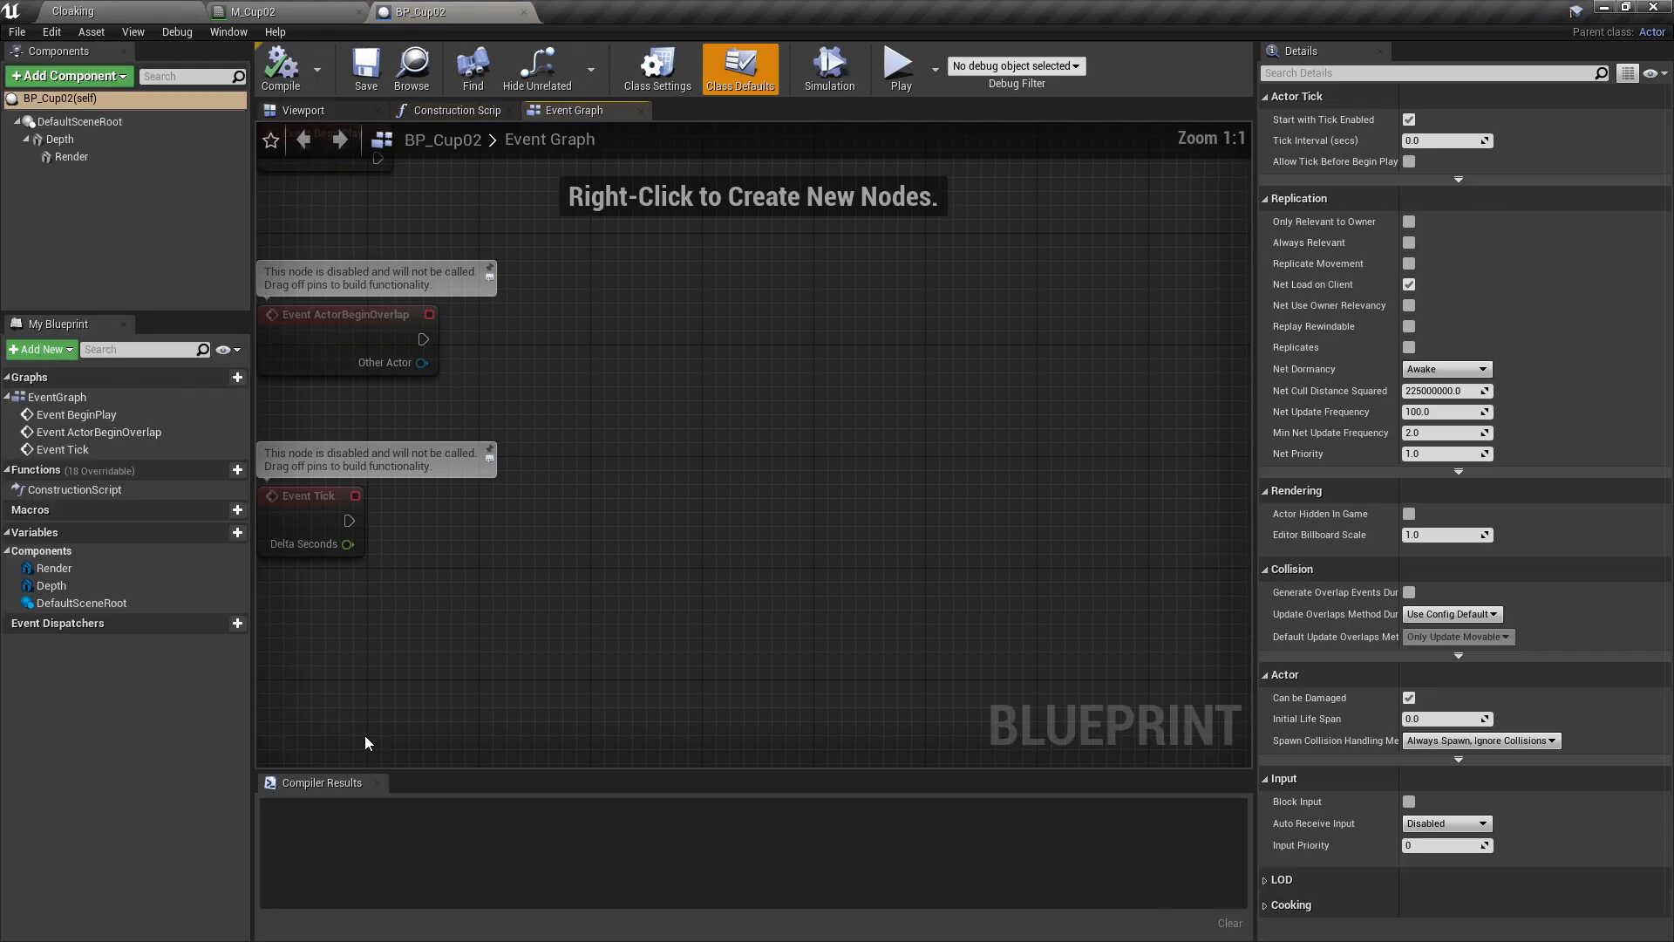
pyautogui.click(70, 157)
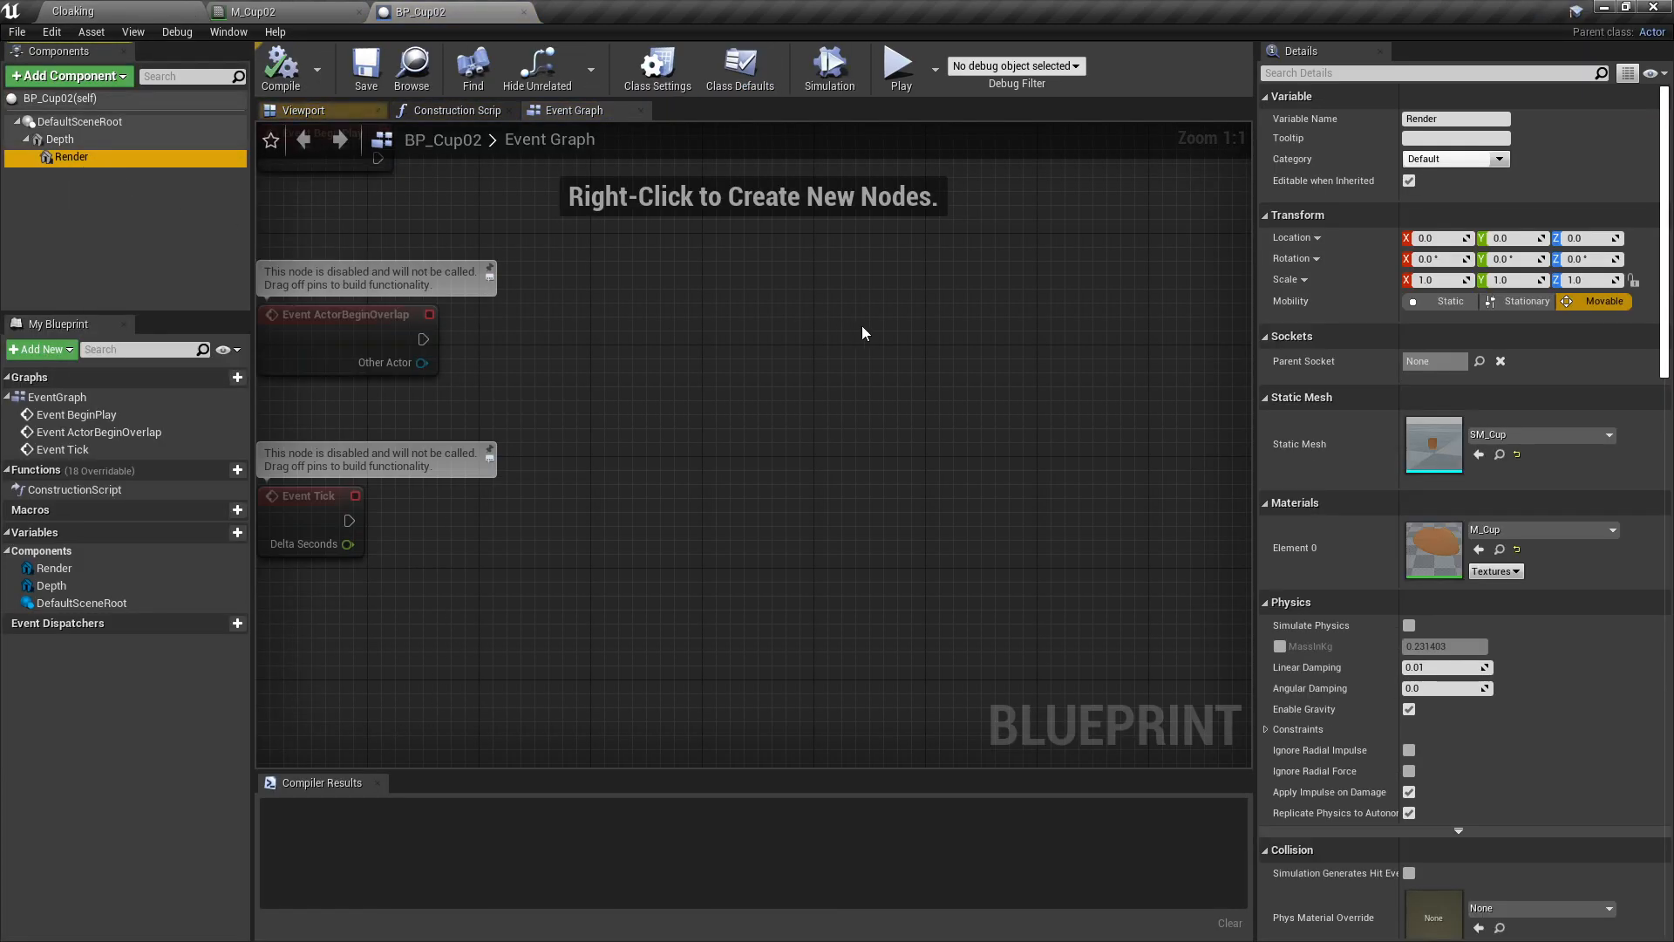
pyautogui.click(1486, 530)
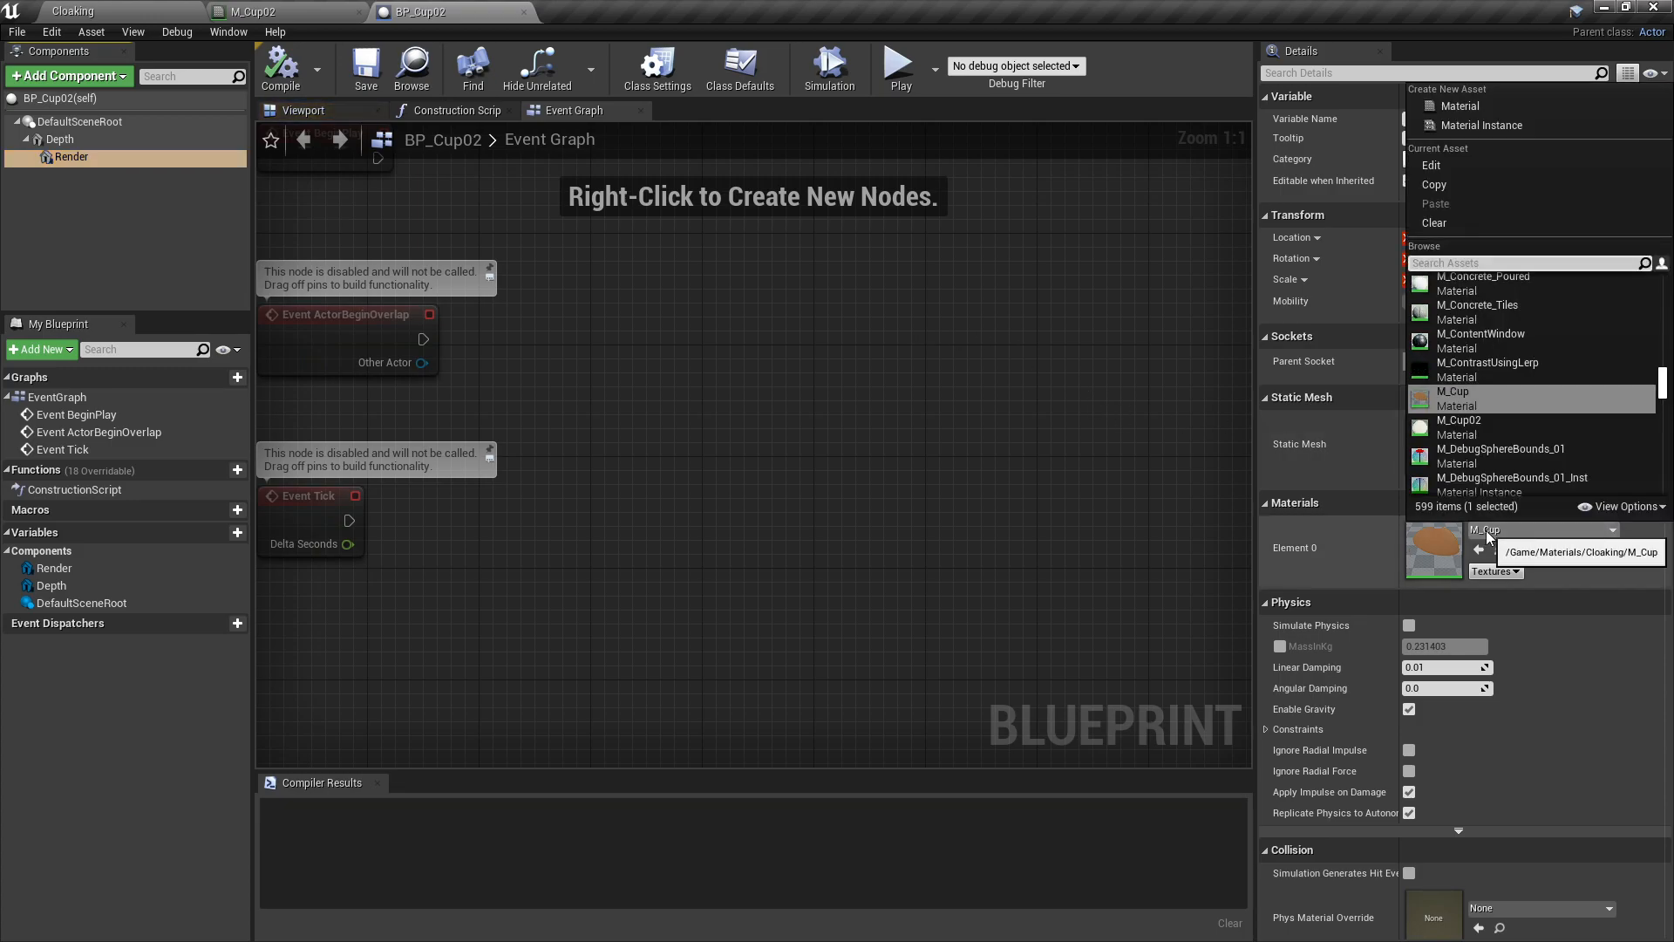
pyautogui.click(1459, 425)
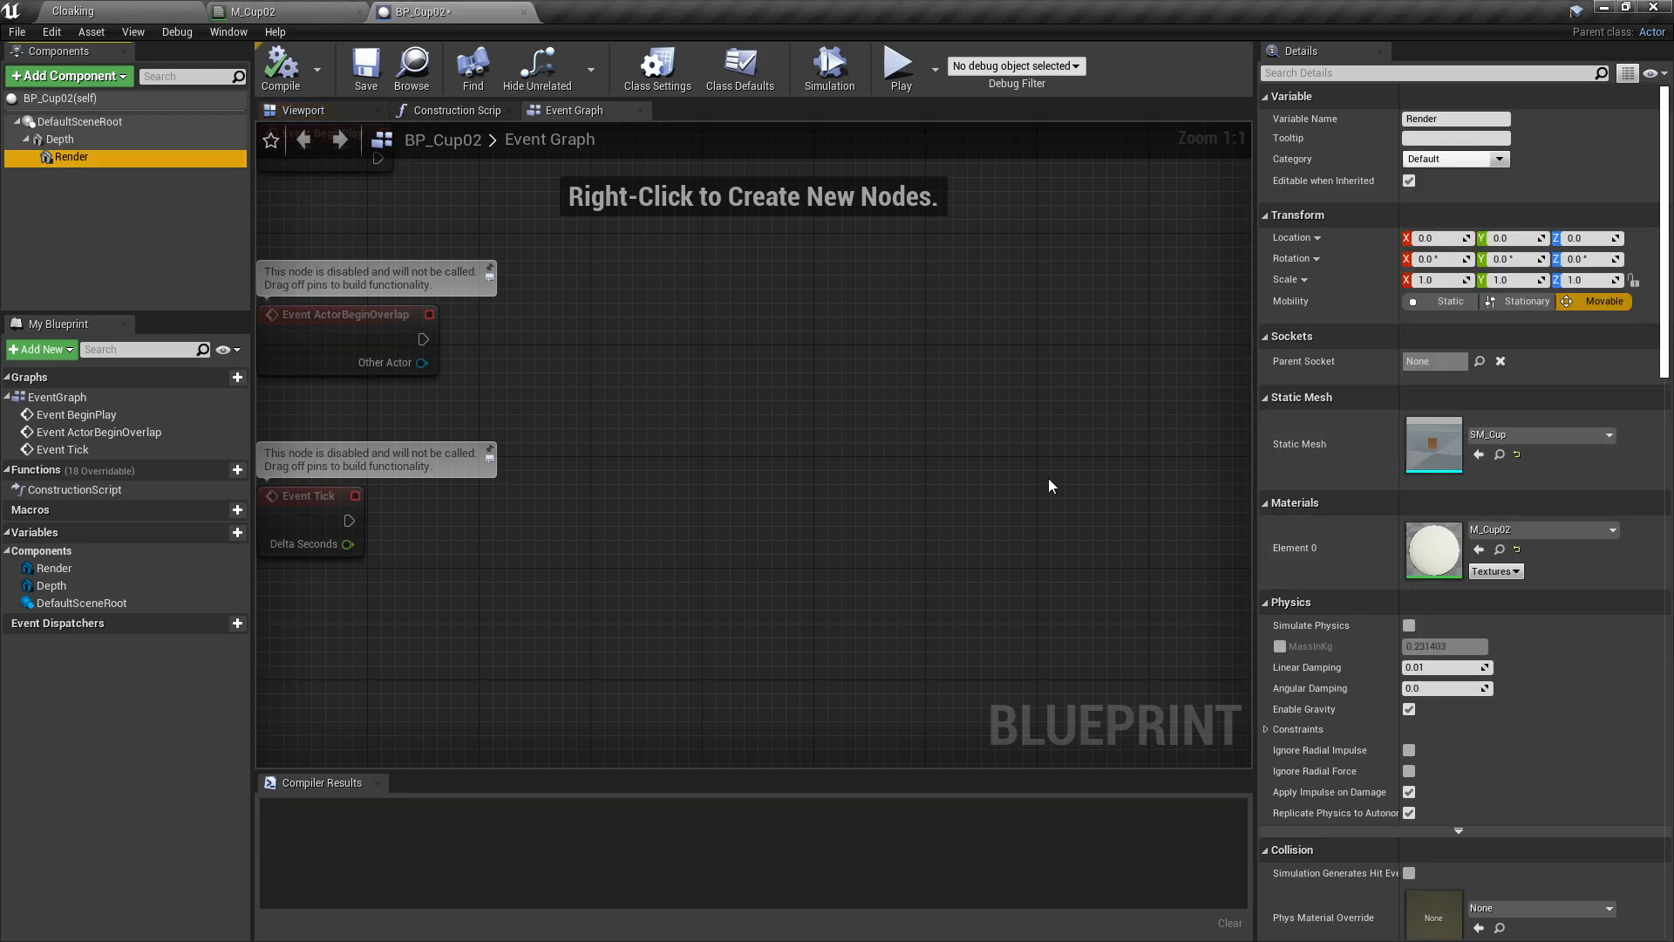
pyautogui.click(367, 71)
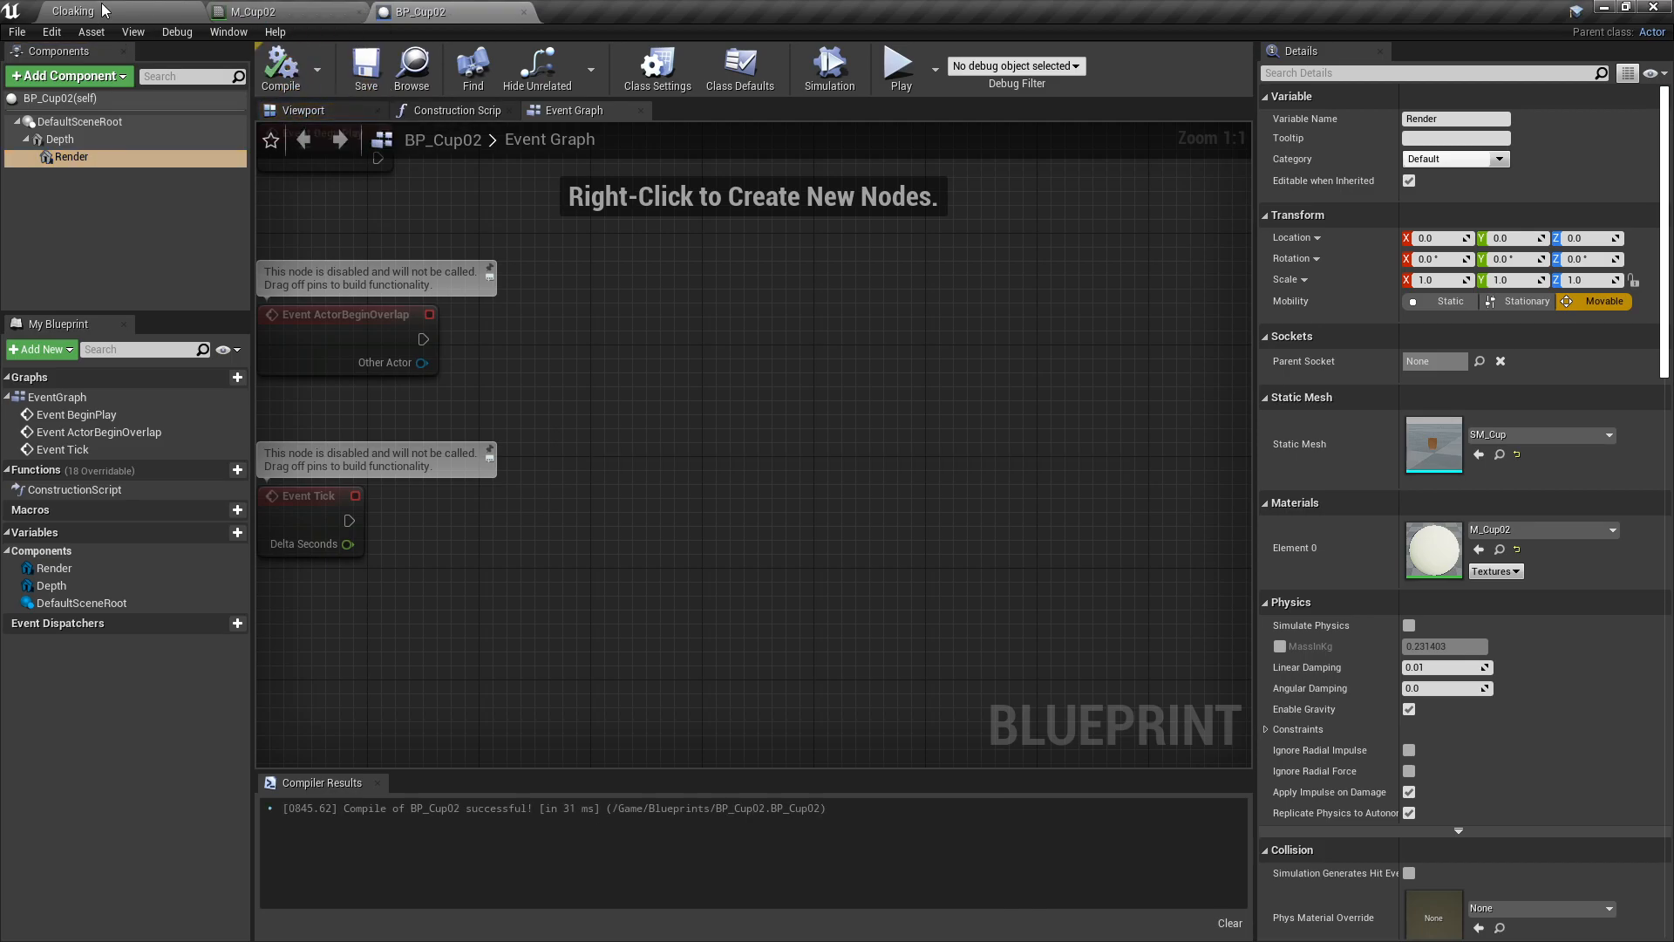
# Switch the level view to Lit, place BP_Cup02 on the floor at scale 5.0 and Z location 30.0, and inspect it.
pyautogui.click(101, 9)
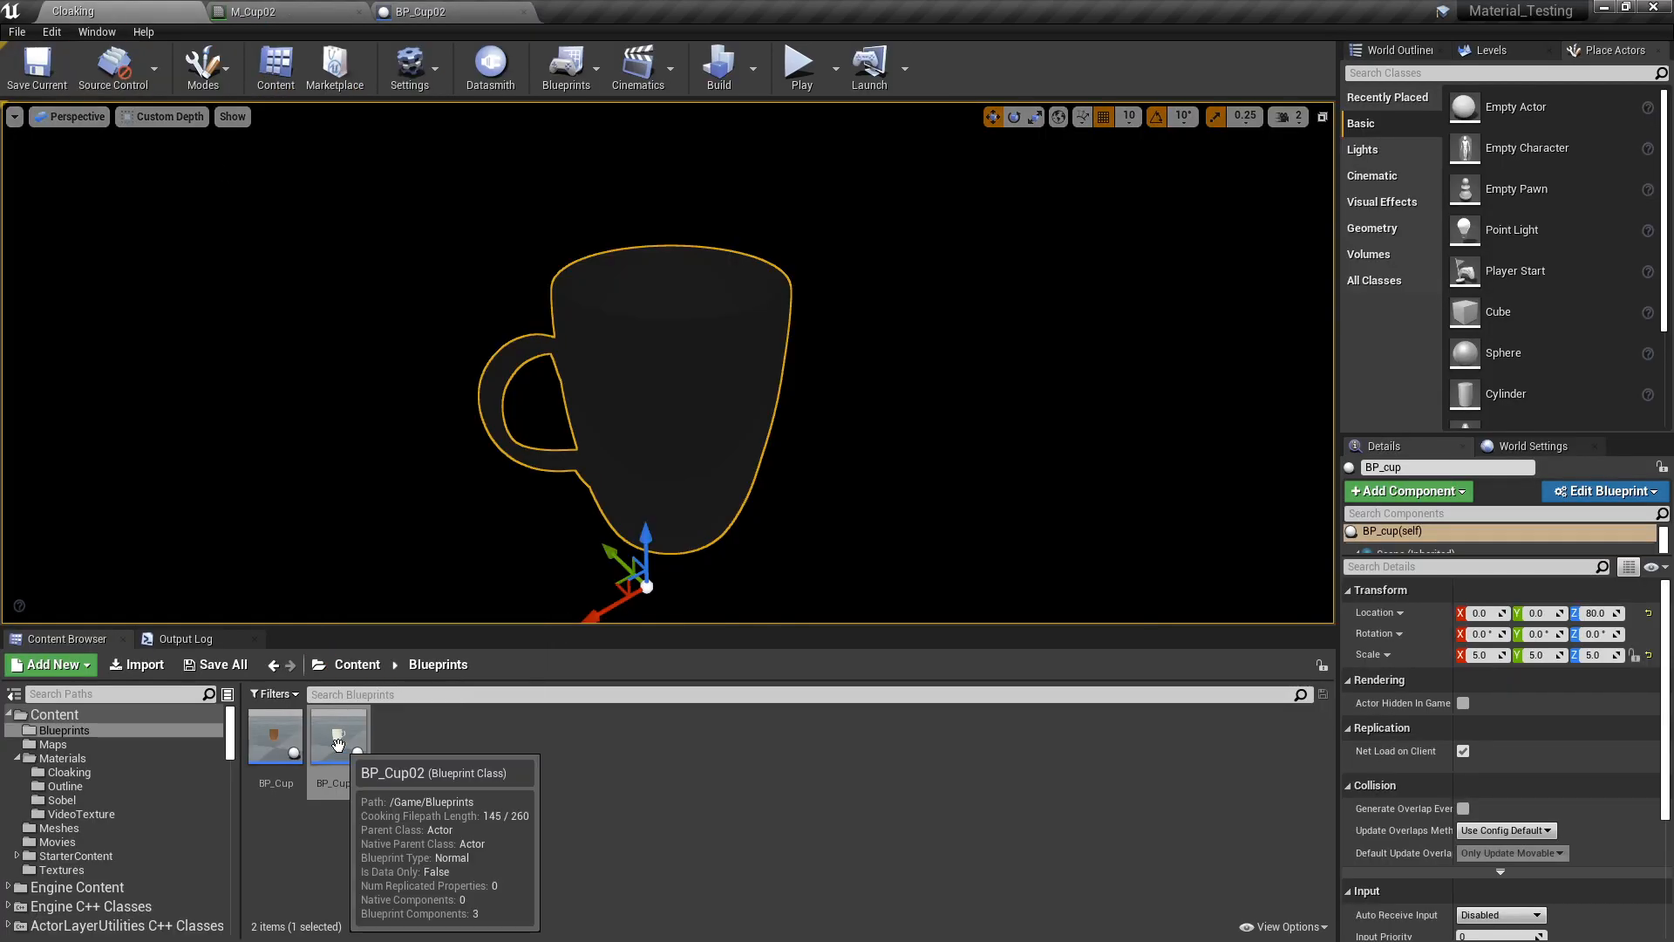
pyautogui.click(170, 119)
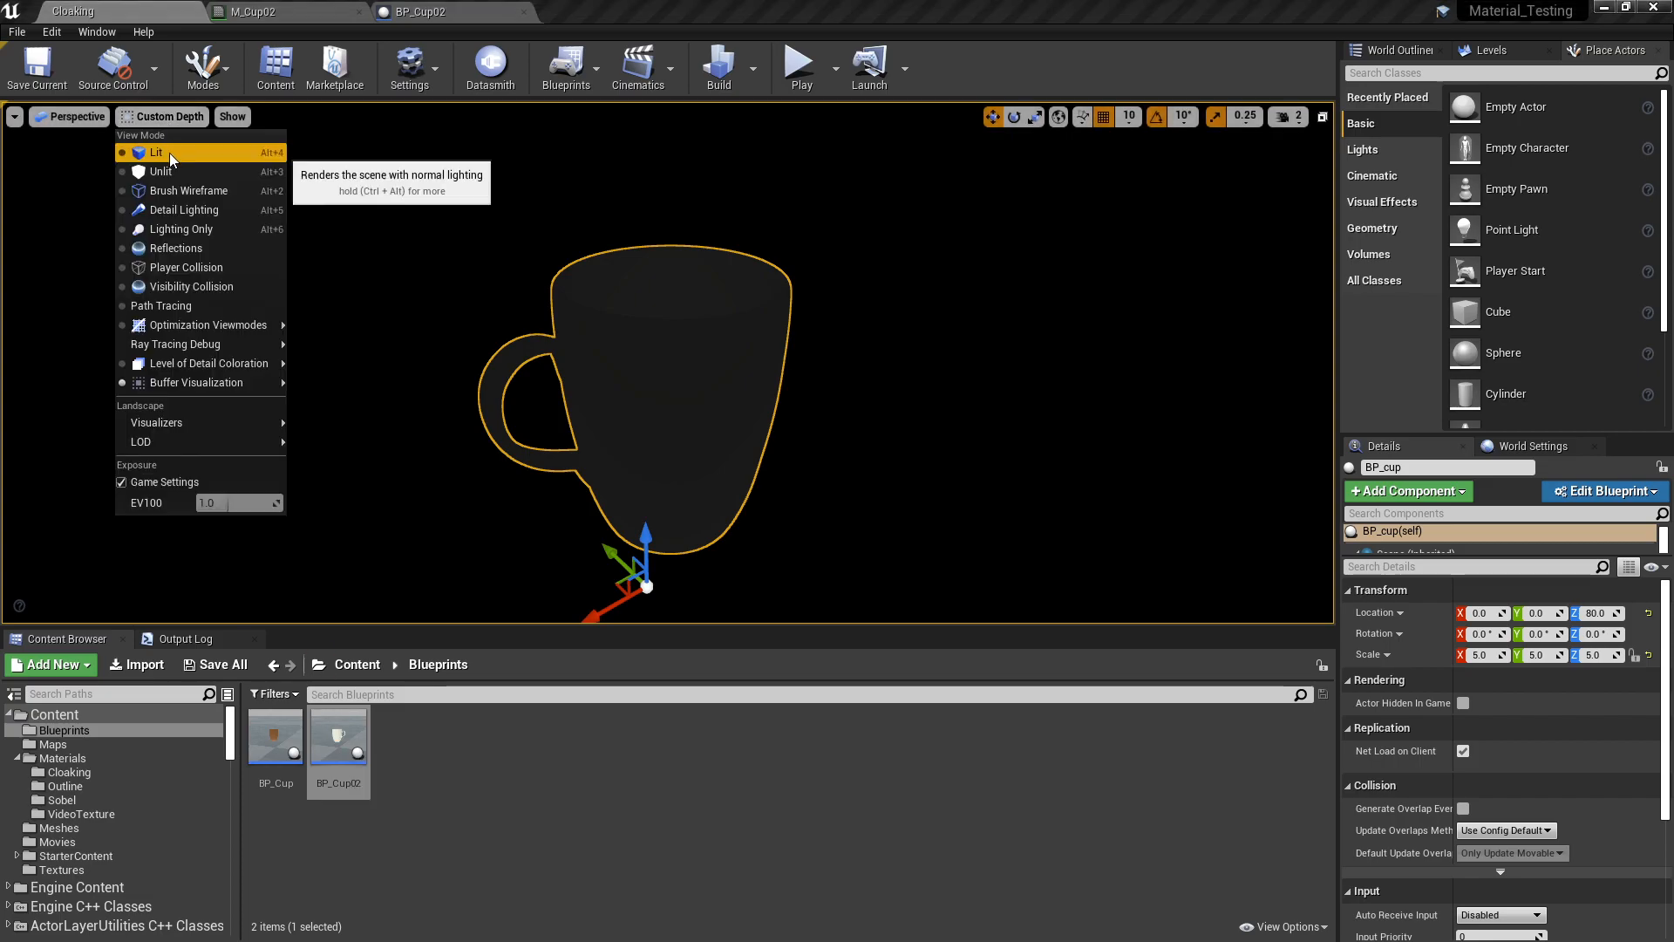
pyautogui.click(156, 152)
pyautogui.moveTo(322, 729); pyautogui.dragTo(869, 464)
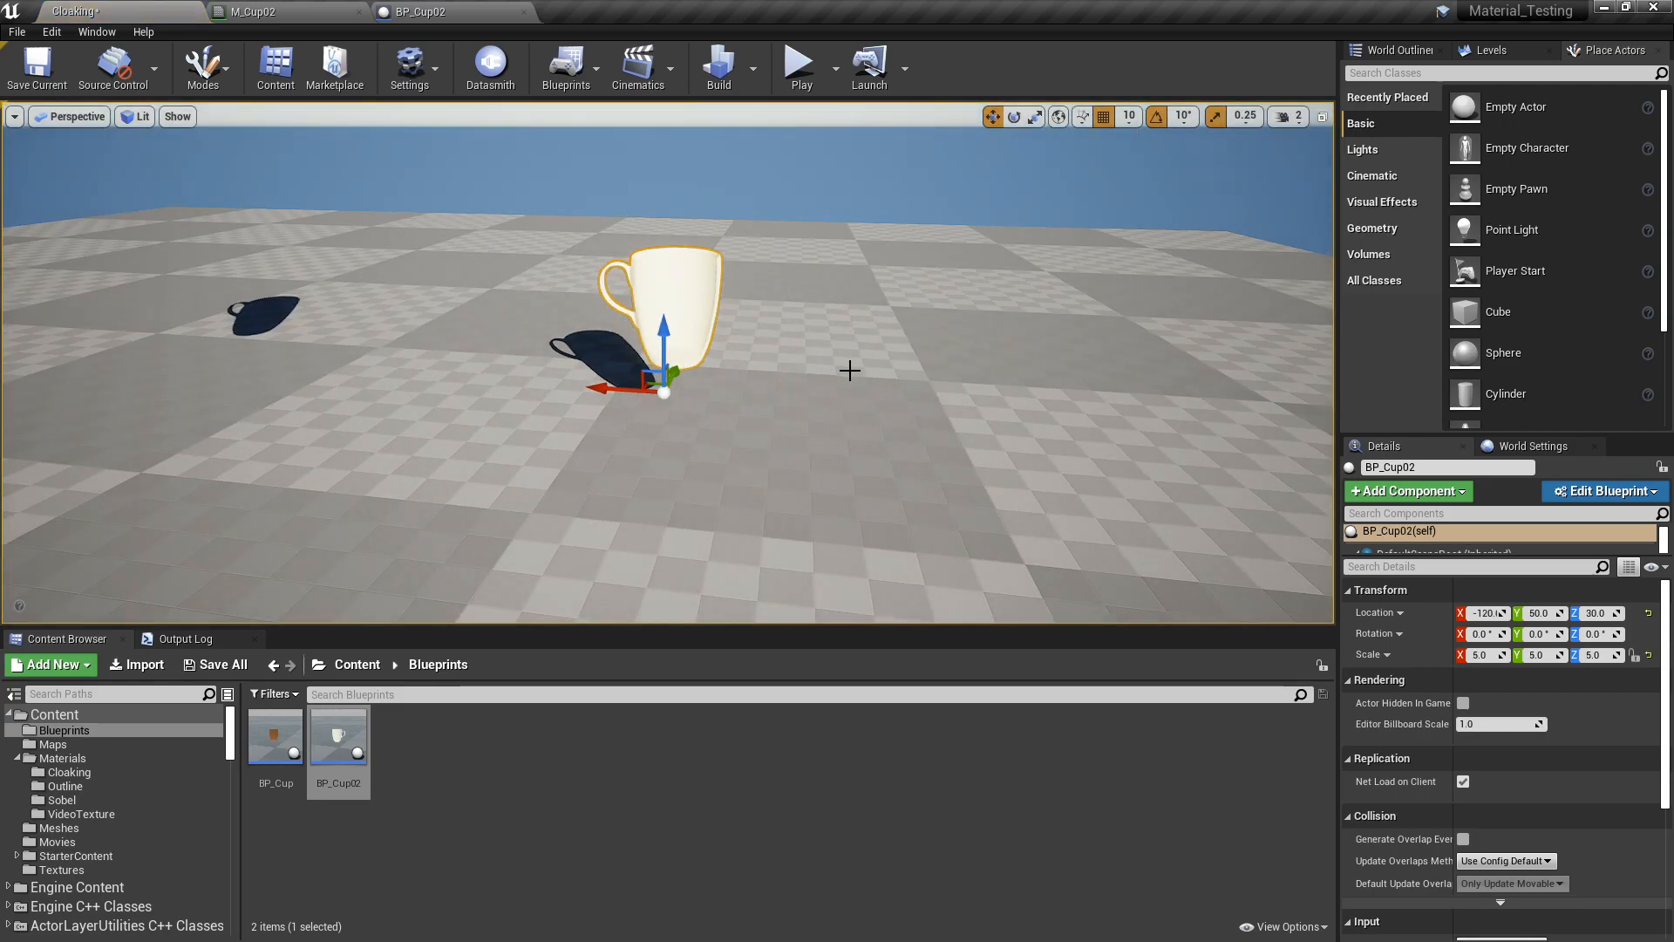
pyautogui.keyDown('alt'); pyautogui.moveTo(776, 387); pyautogui.dragTo(778, 436); pyautogui.keyUp('alt')
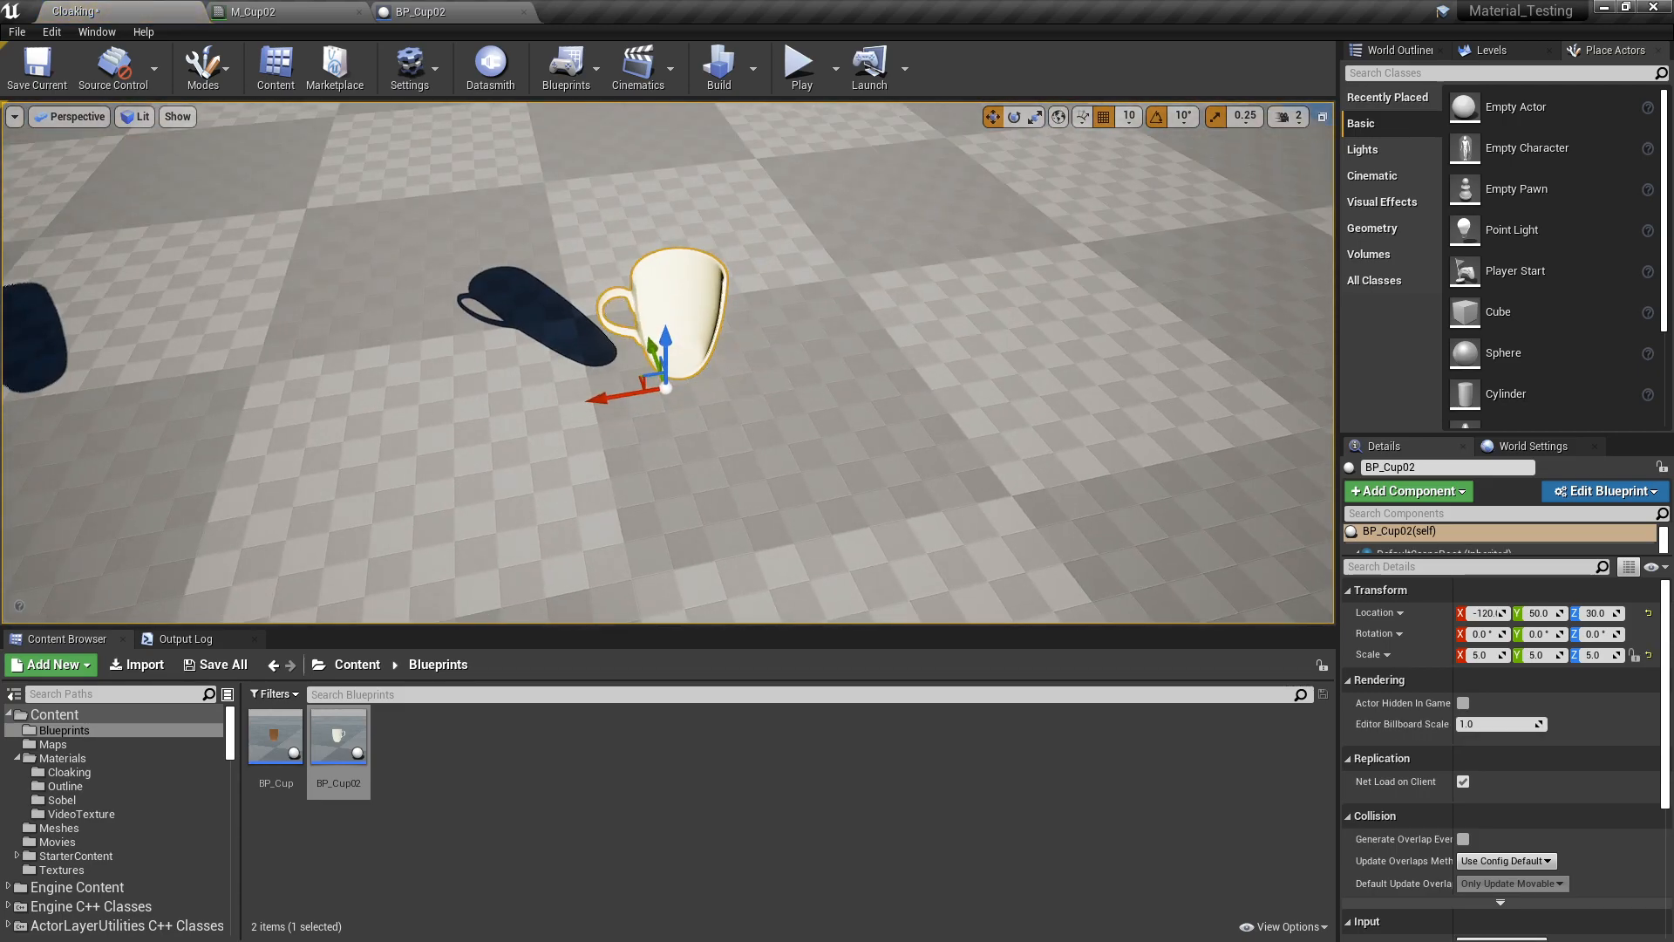
pyautogui.keyDown('alt'); pyautogui.moveTo(792, 358); pyautogui.dragTo(1036, 289); pyautogui.keyUp('alt')
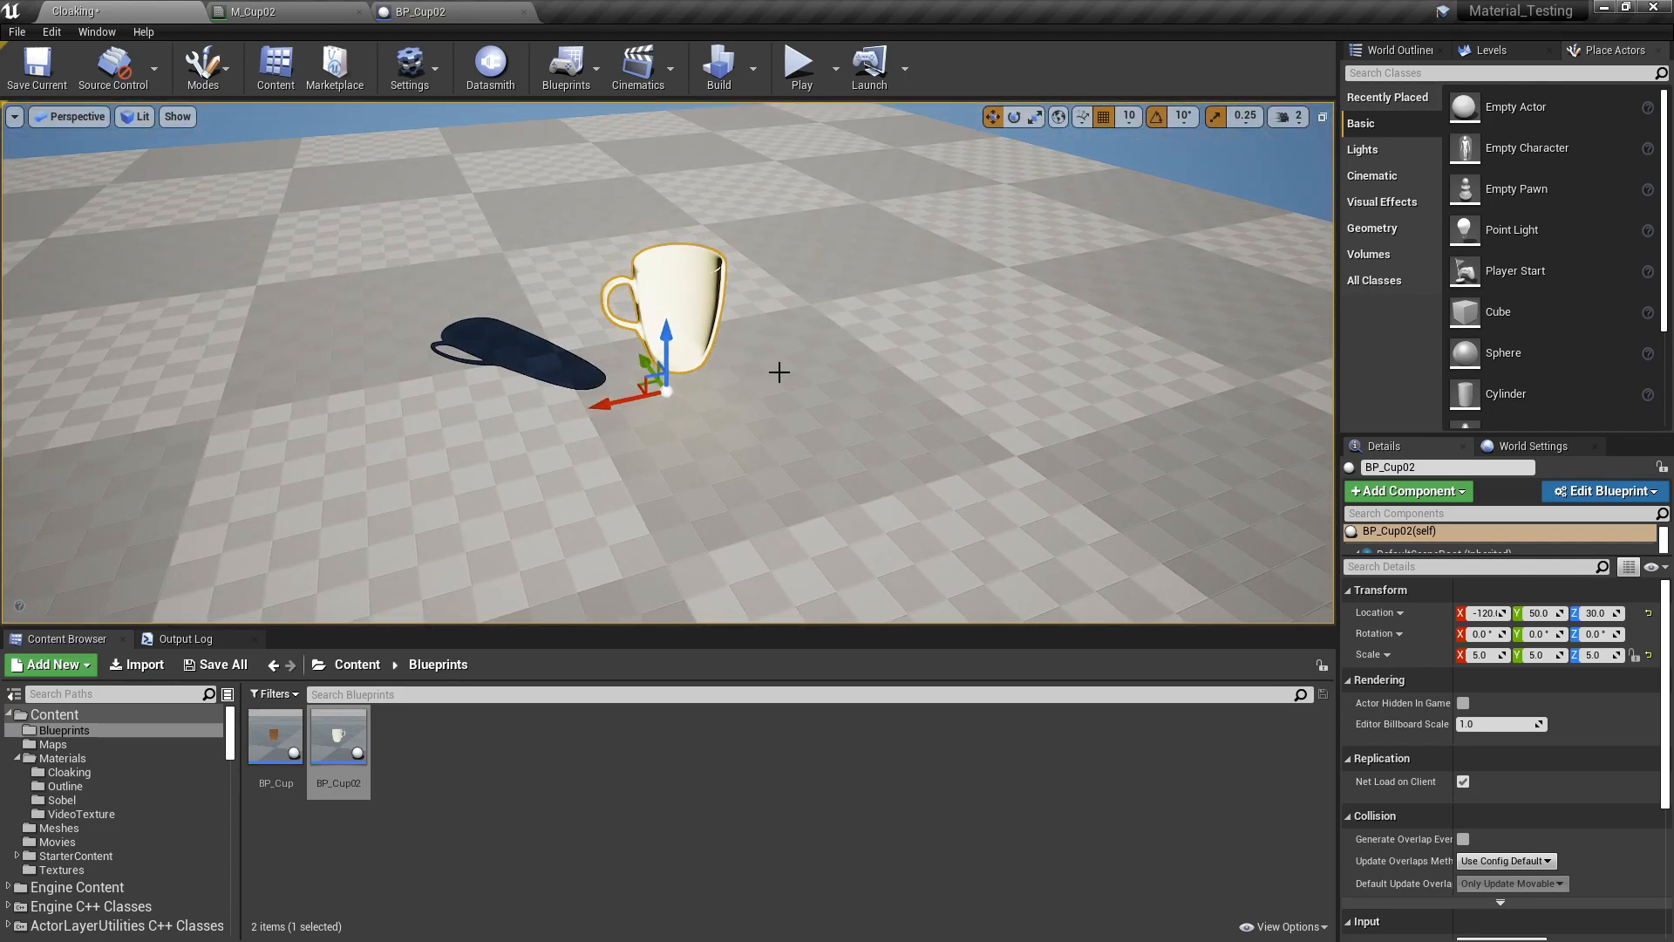
pyautogui.scroll(4, 750, 347)
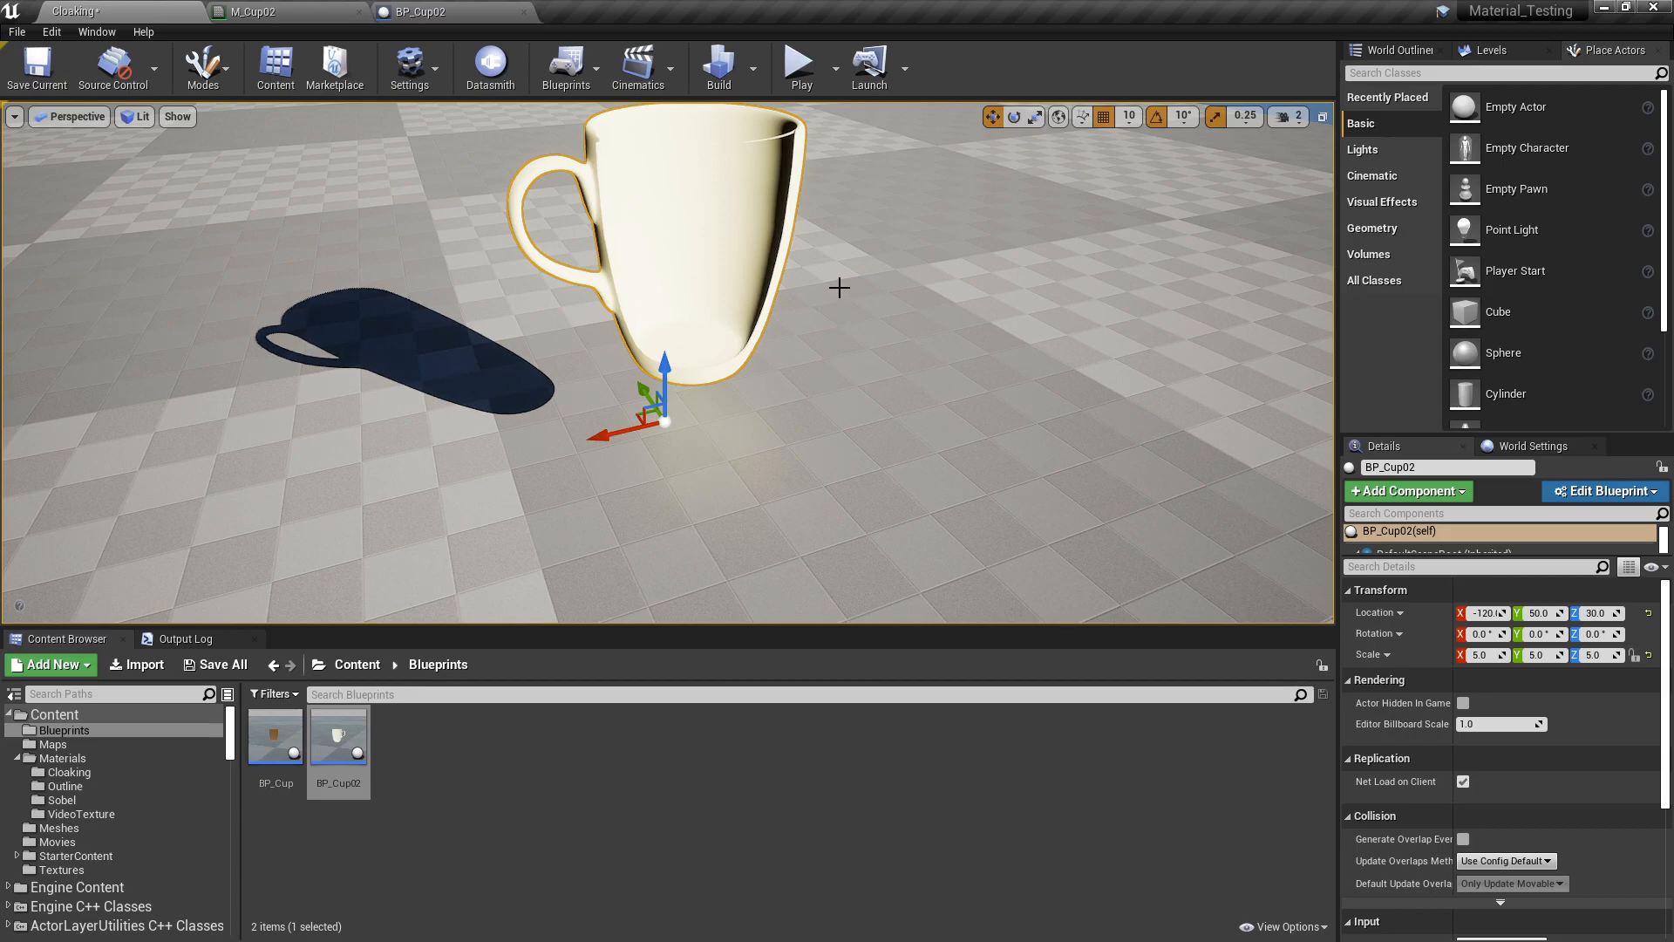
pyautogui.scroll(-2, 839, 288)
pyautogui.moveTo(844, 306)
pyautogui.mouseDown(button='right')
pyautogui.moveTo(844, 326)
pyautogui.moveTo(839, 276)
pyautogui.moveTo(846, 316)
pyautogui.mouseUp(button='right')
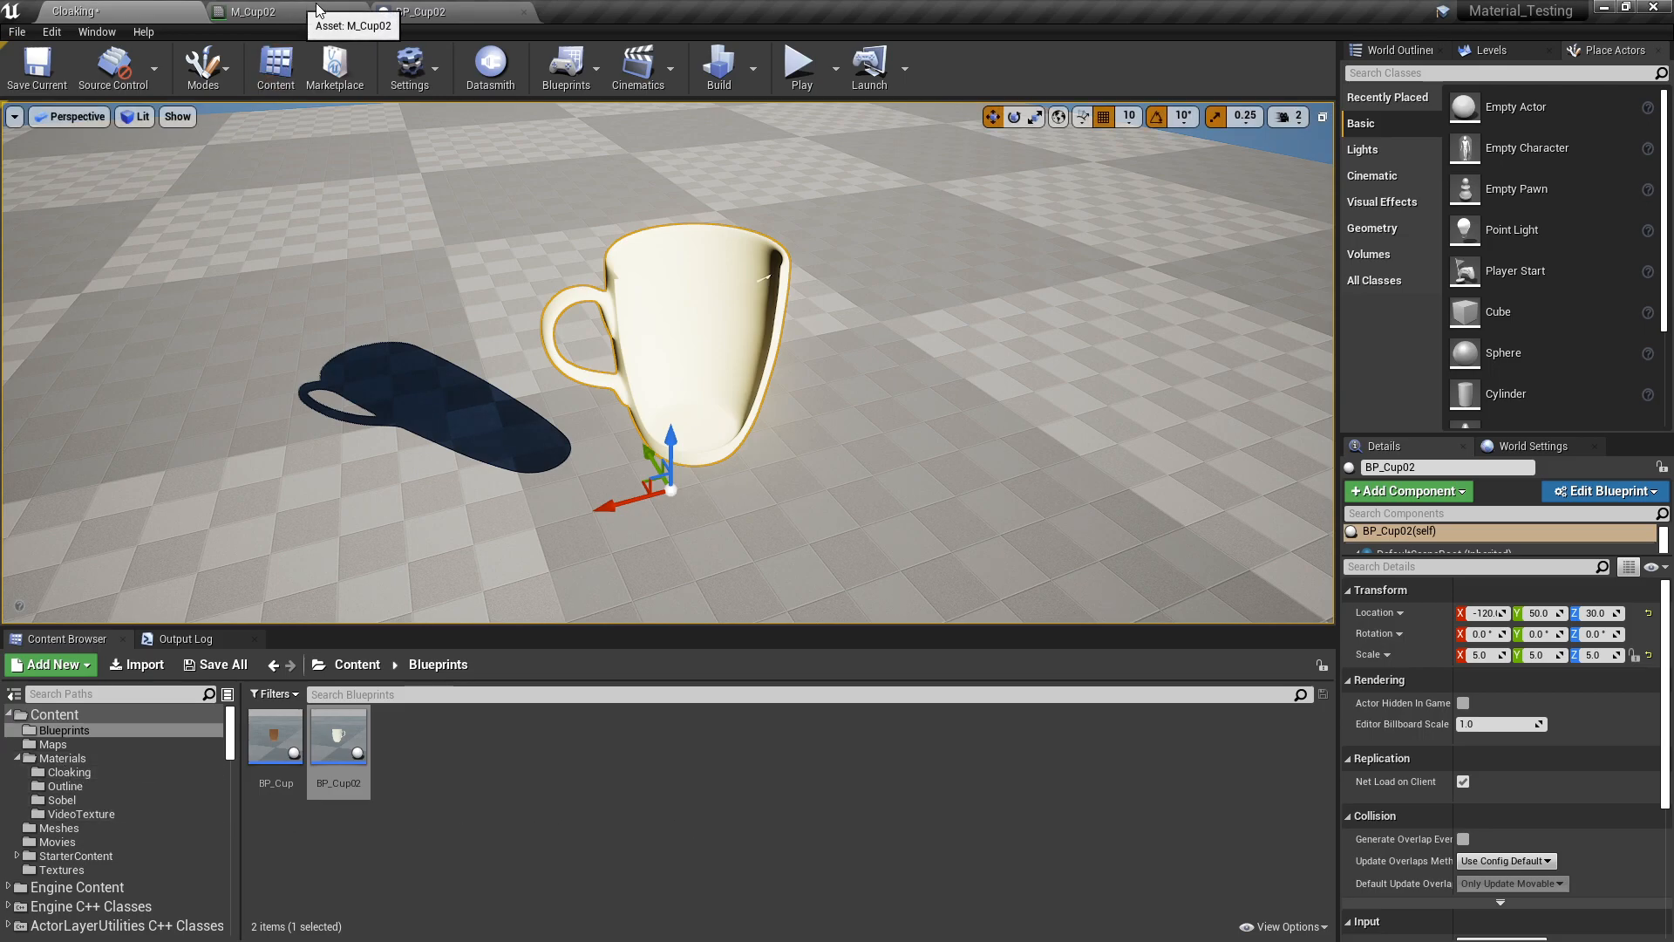
# Add a Texture Sample node below the colour node in the M_Cup02 graph and assign it the cup_alpha texture.
pyautogui.click(286, 10)
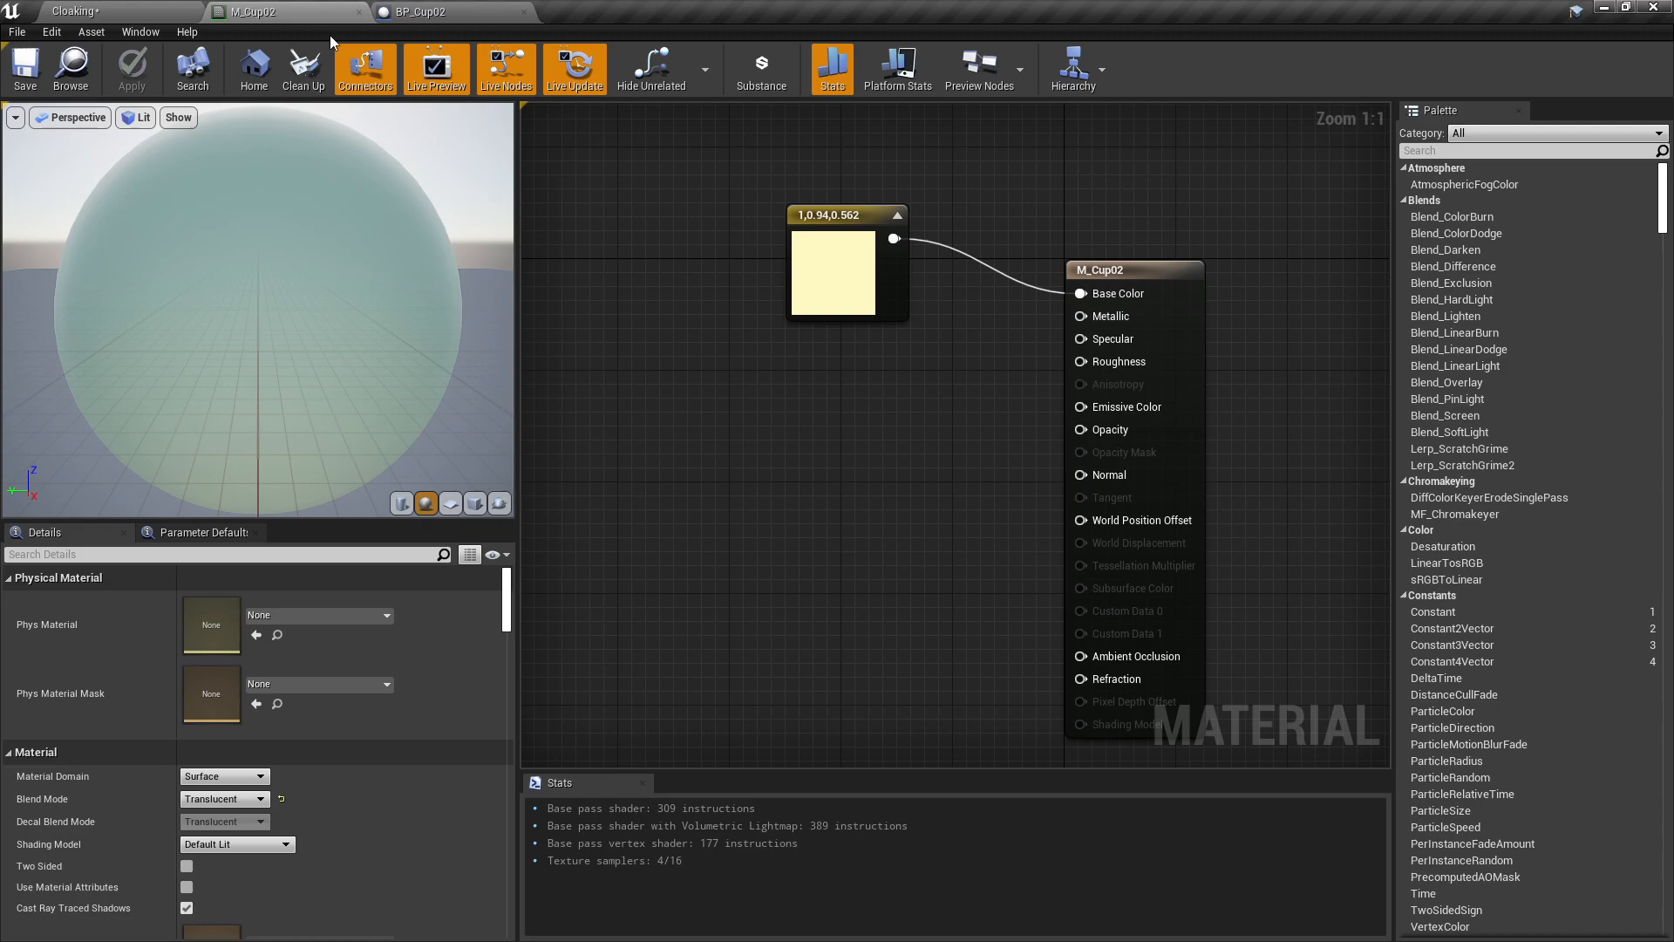
pyautogui.click(731, 455)
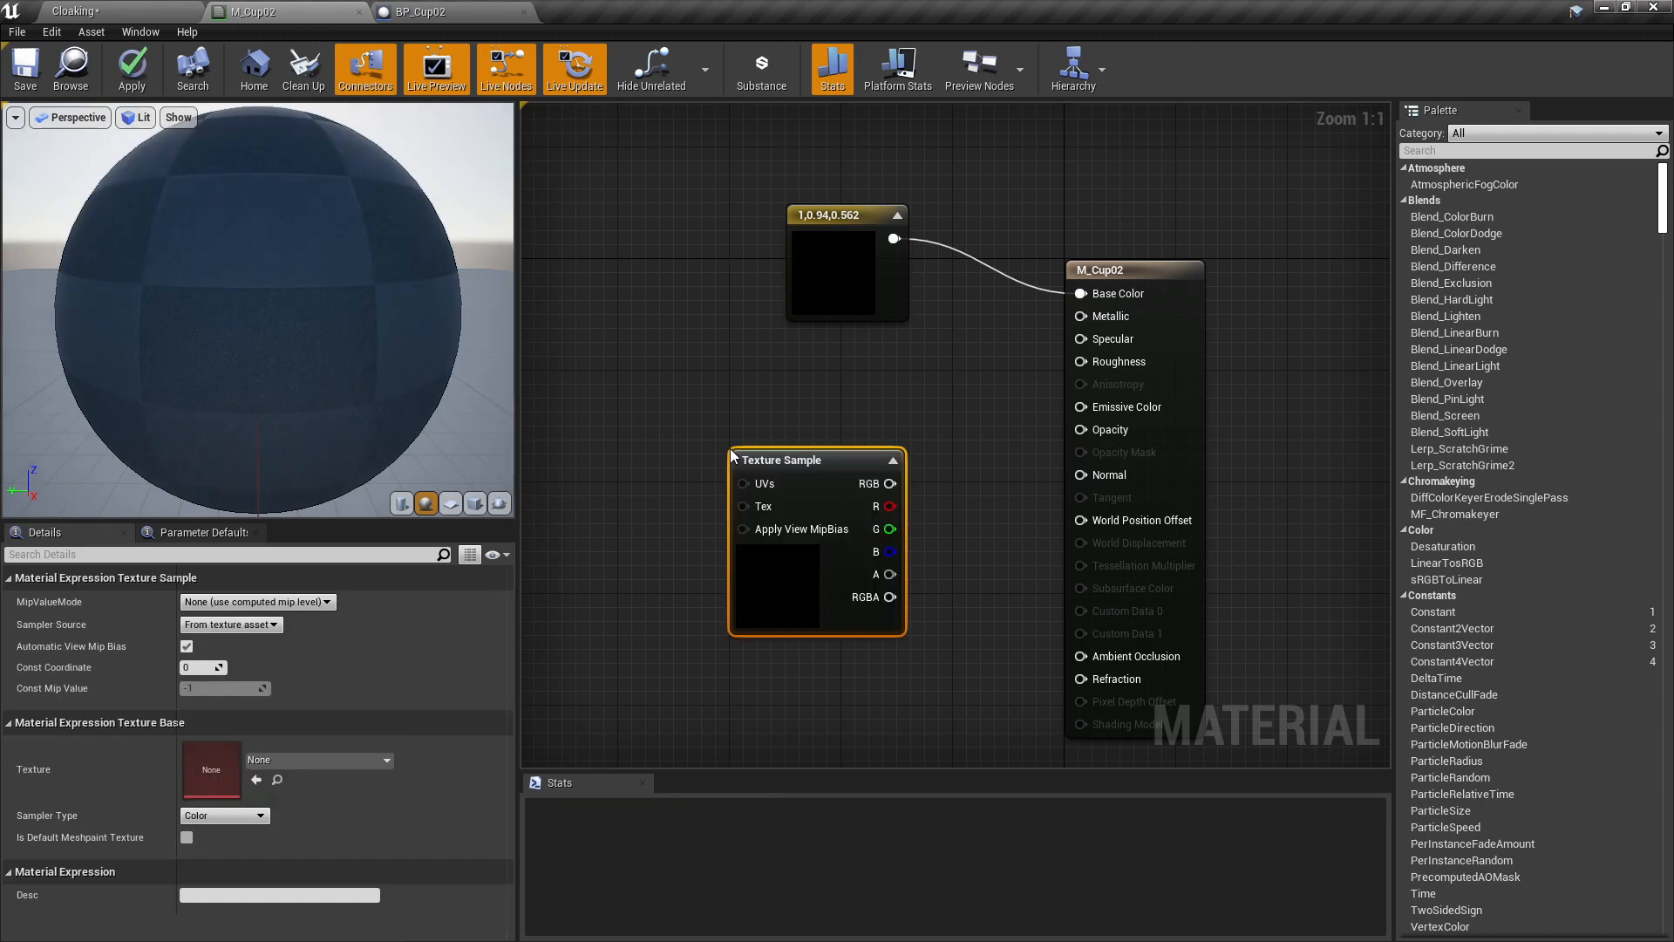
pyautogui.moveTo(768, 458); pyautogui.dragTo(727, 458)
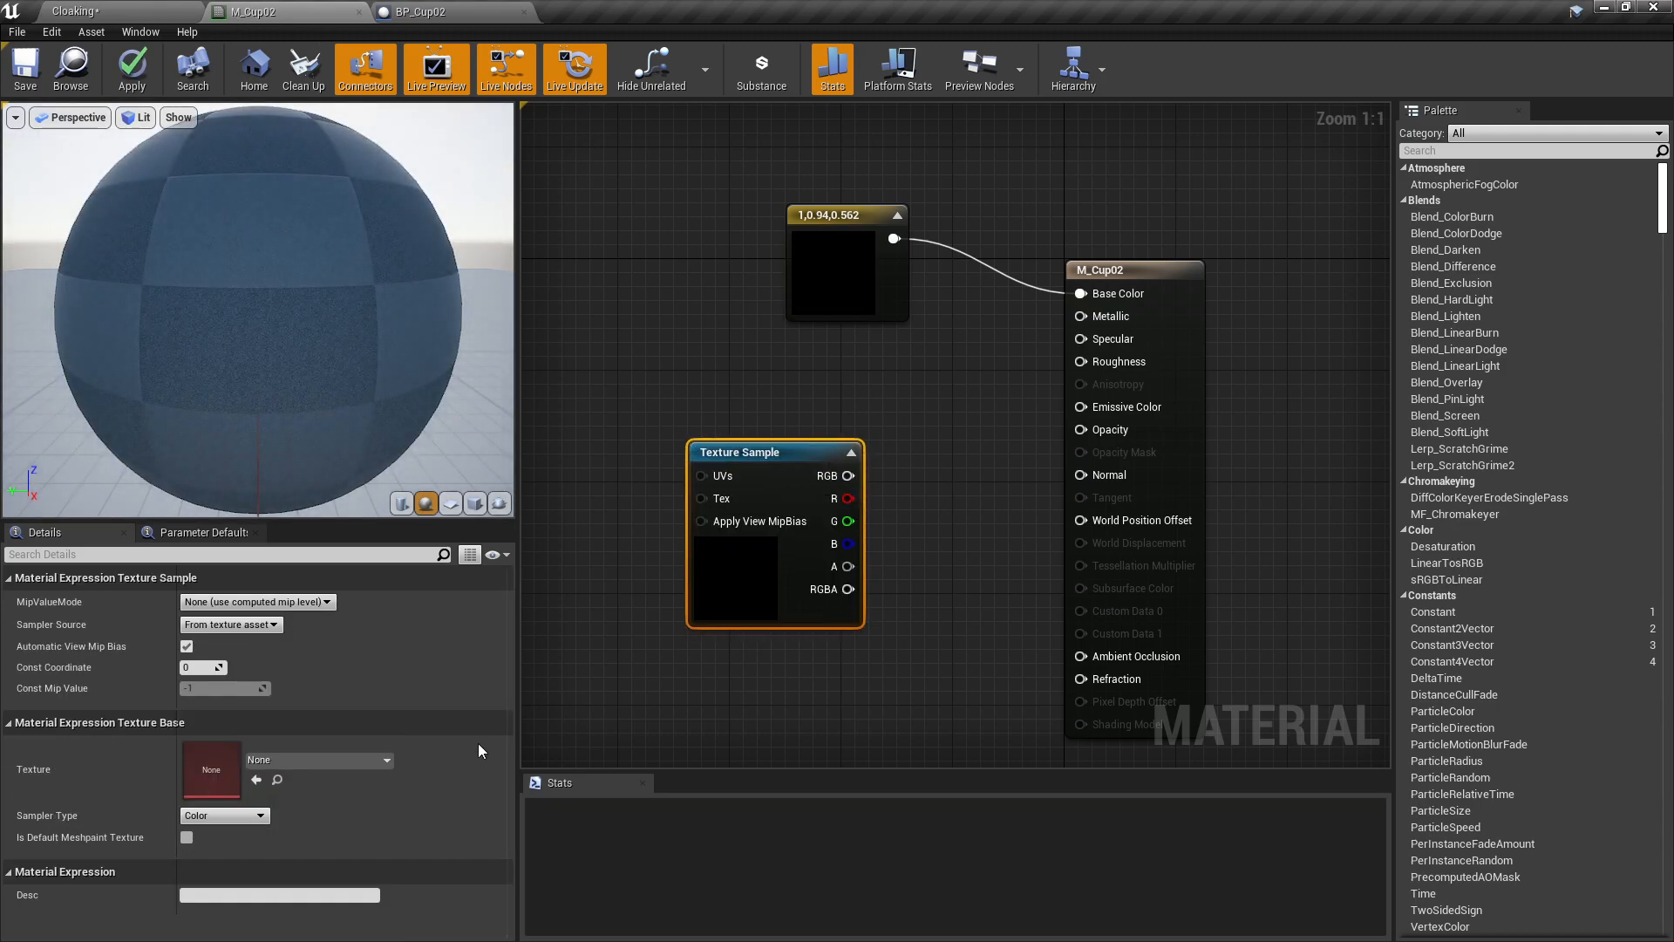
pyautogui.click(353, 760)
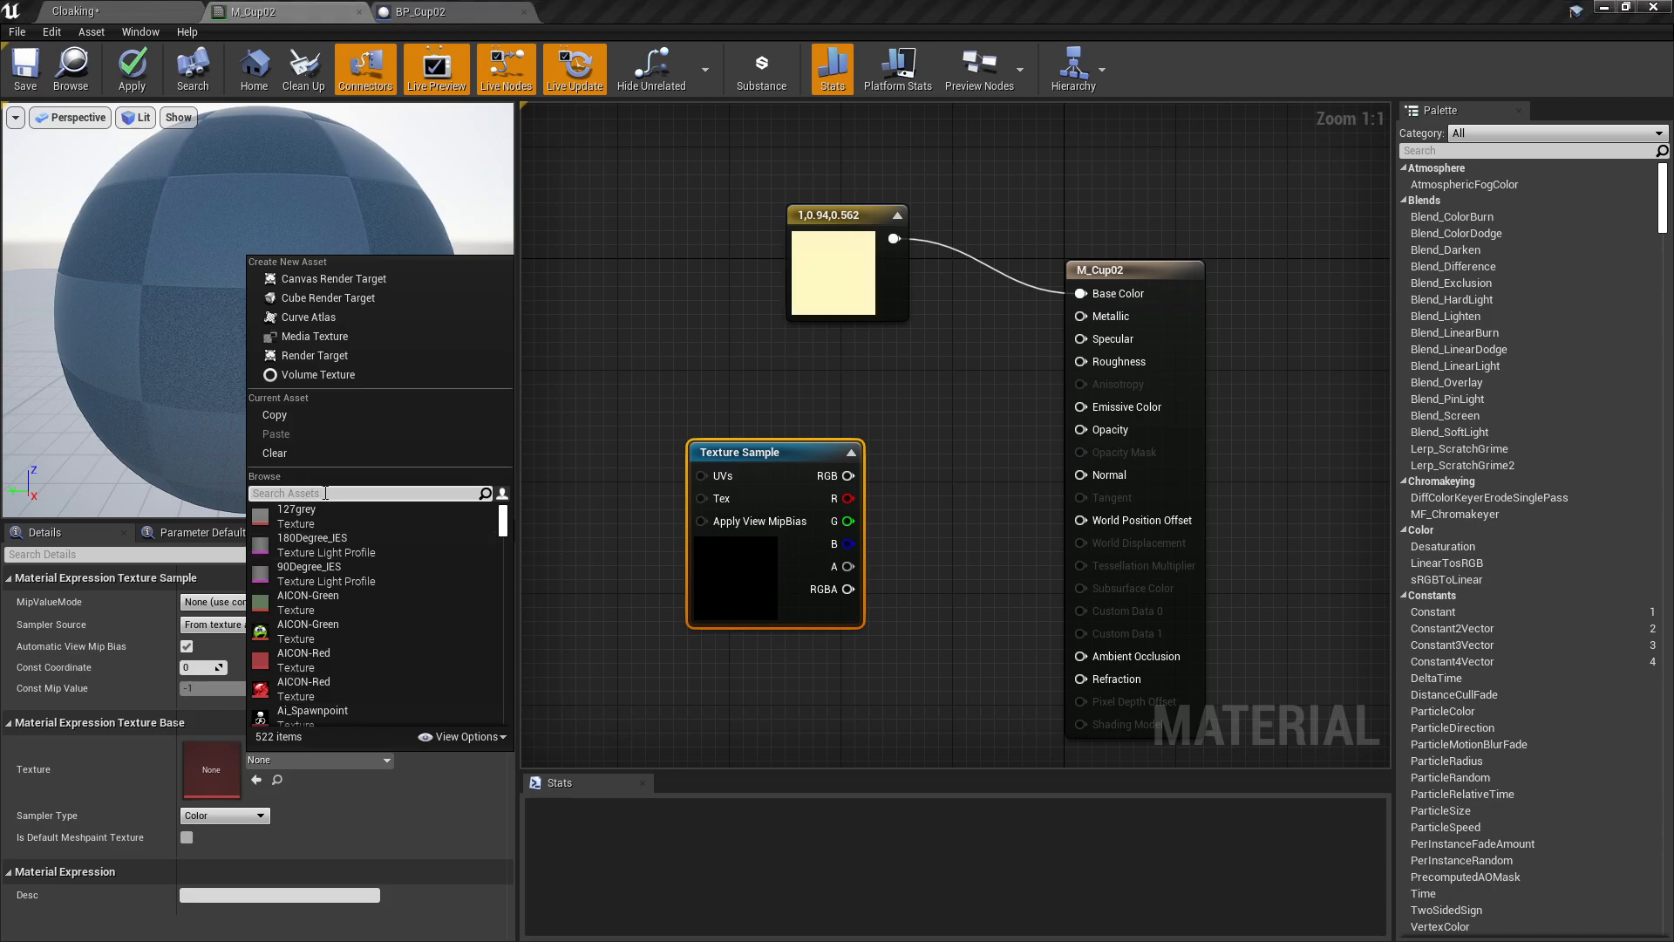
pyautogui.write('cup')
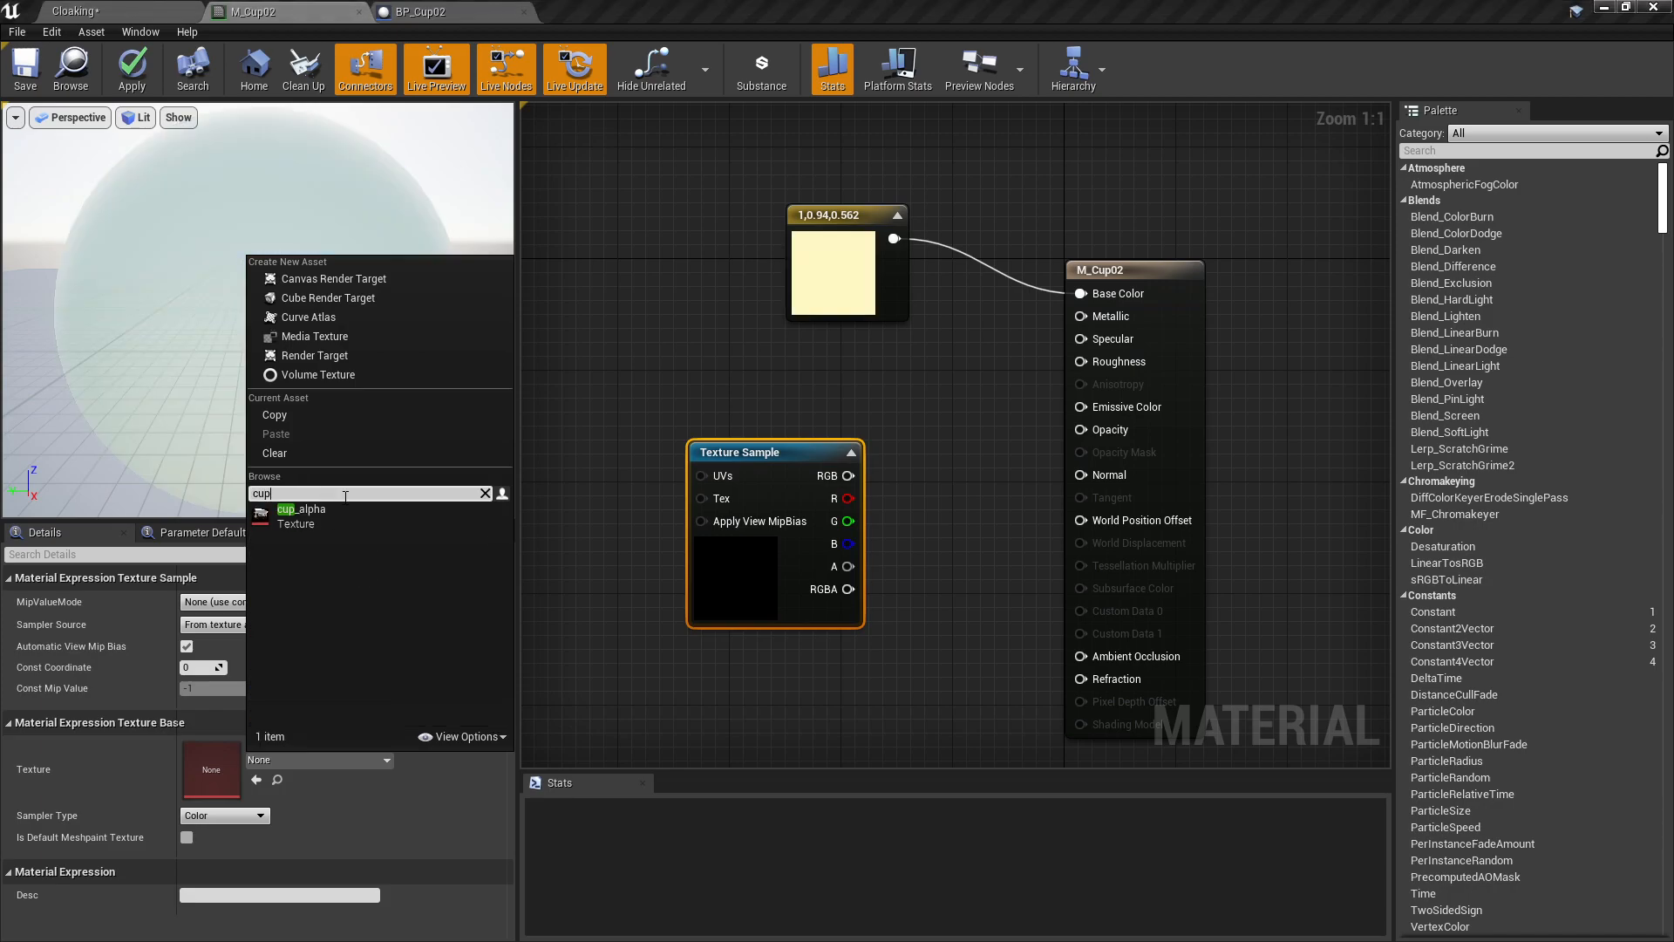
pyautogui.click(291, 523)
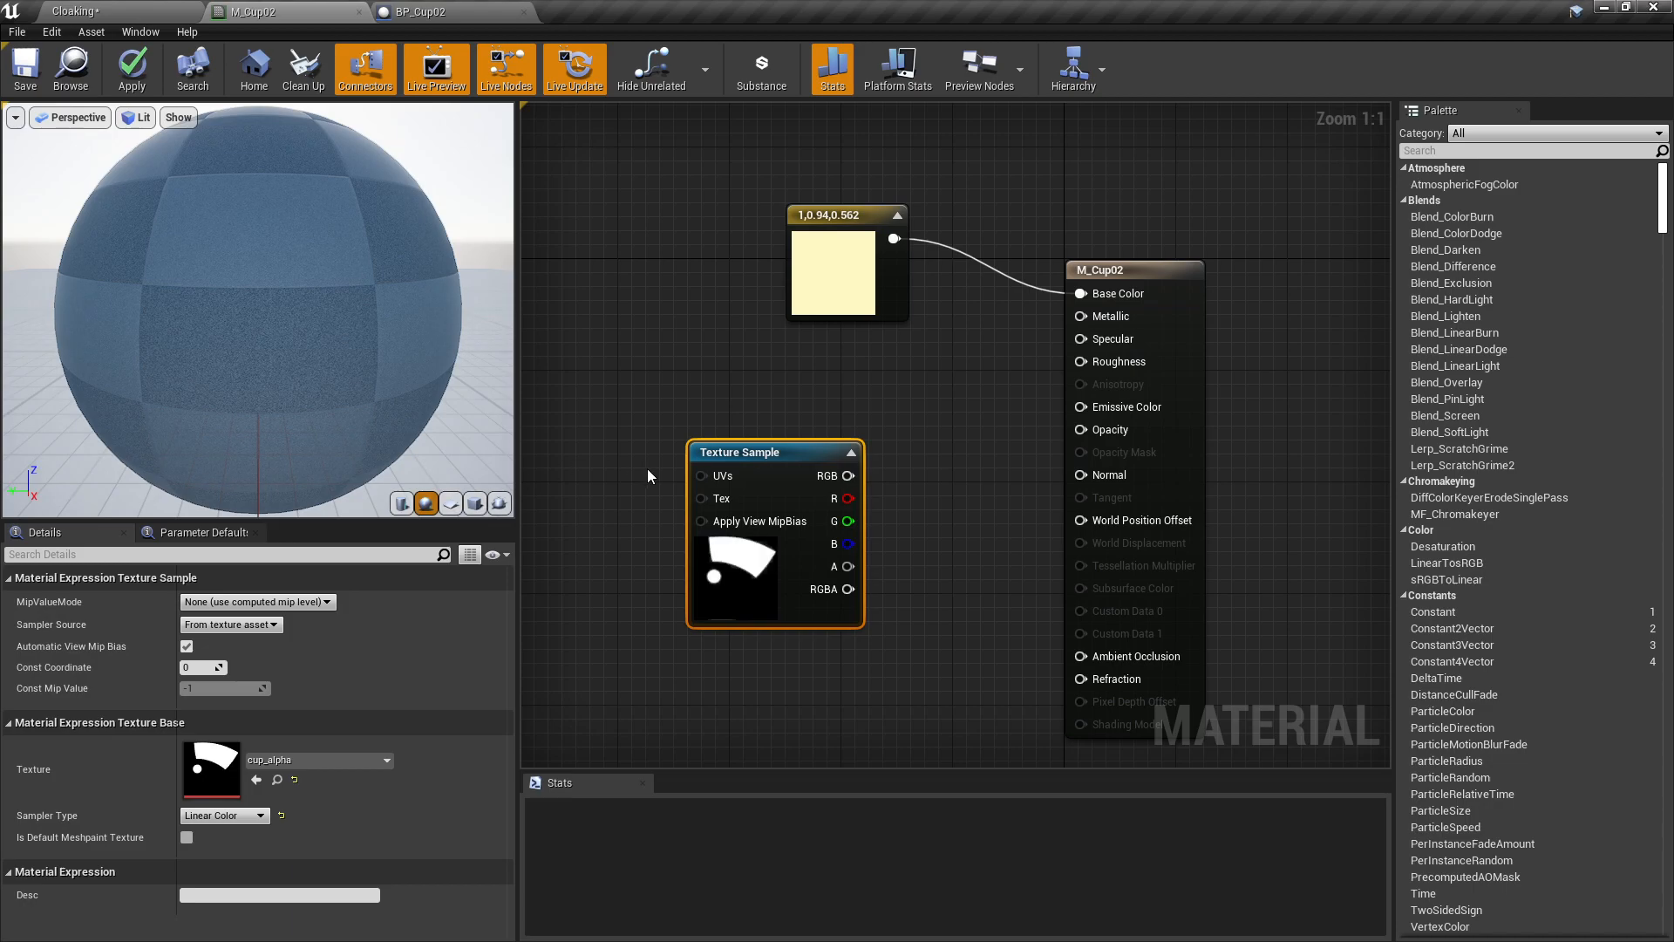
# Connect the Texture Sample's R output to Opacity, save M_Cup02 and inspect the cup in the level from several angles.
pyautogui.moveTo(847, 497); pyautogui.dragTo(1081, 429)
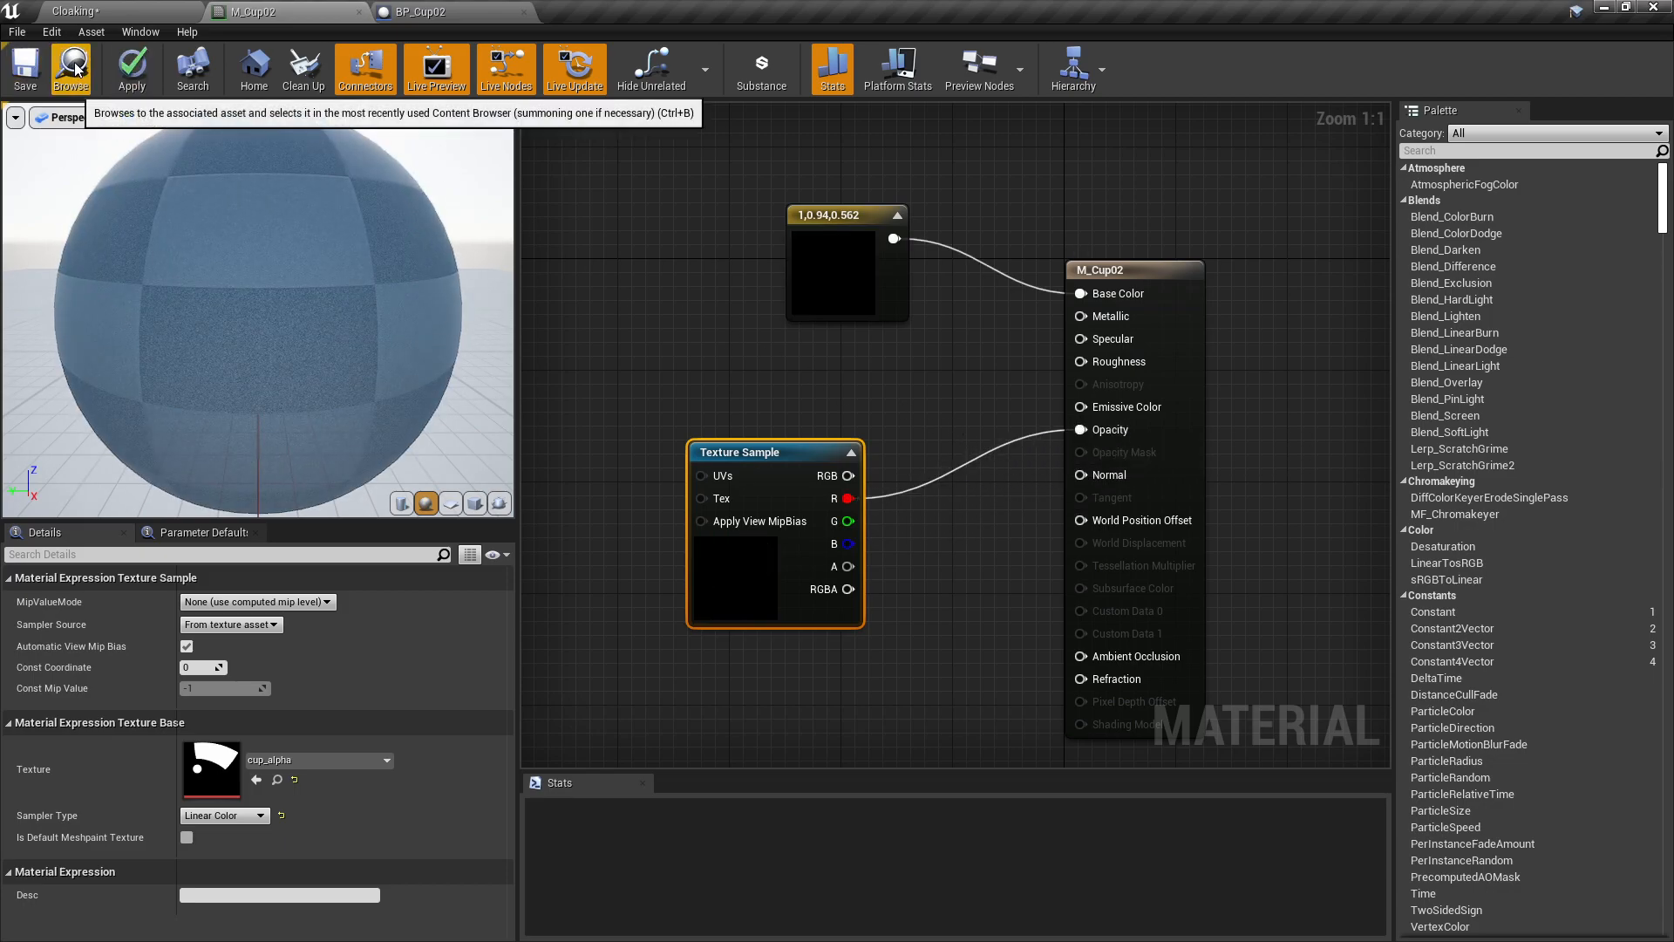
pyautogui.click(18, 85)
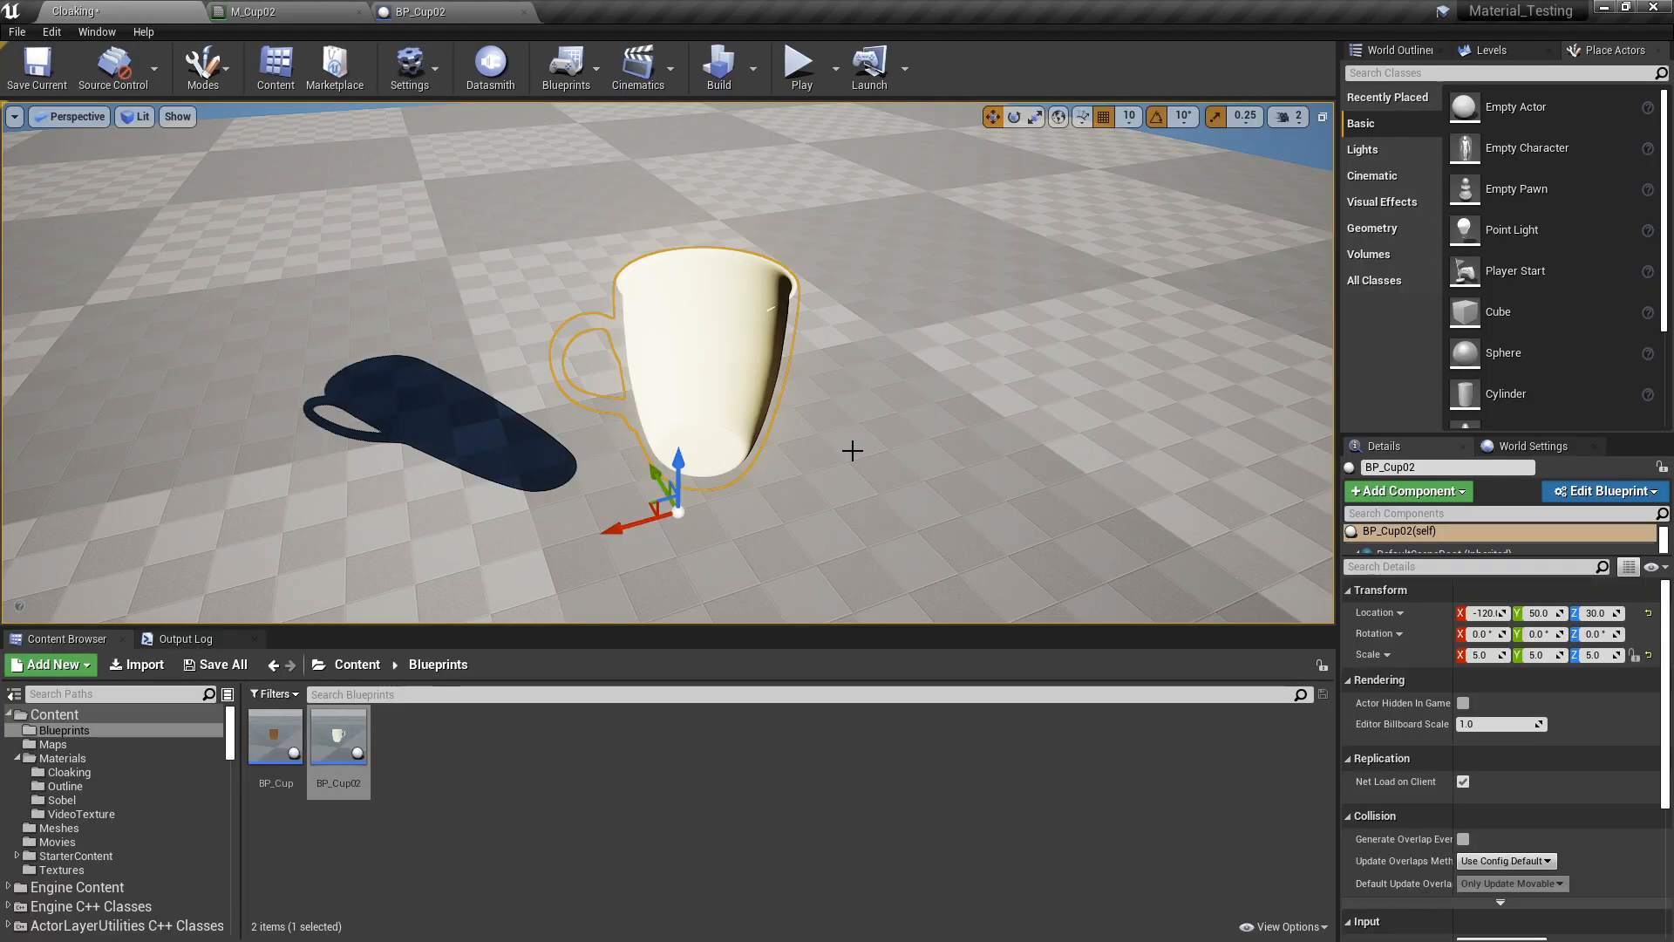
pyautogui.keyDown('alt'); pyautogui.moveTo(852, 451); pyautogui.dragTo(750, 375); pyautogui.keyUp('alt')
pyautogui.keyDown('alt'); pyautogui.moveTo(782, 410); pyautogui.dragTo(741, 388); pyautogui.keyUp('alt')
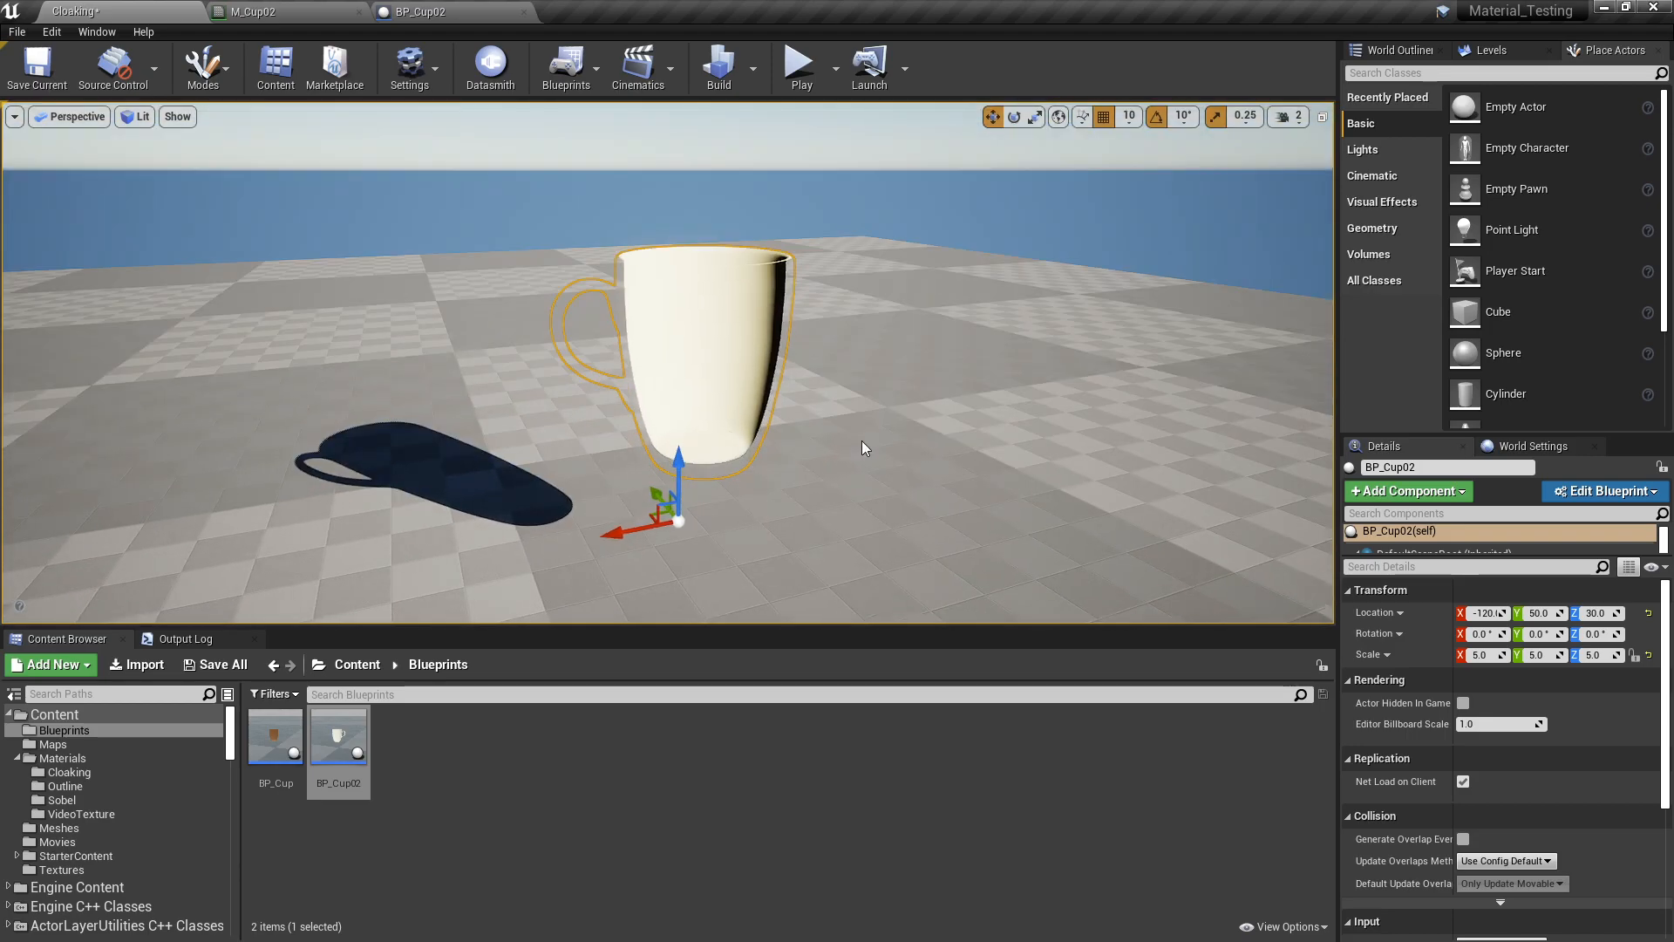
pyautogui.keyDown('alt'); pyautogui.moveTo(881, 436); pyautogui.dragTo(816, 425); pyautogui.keyUp('alt')
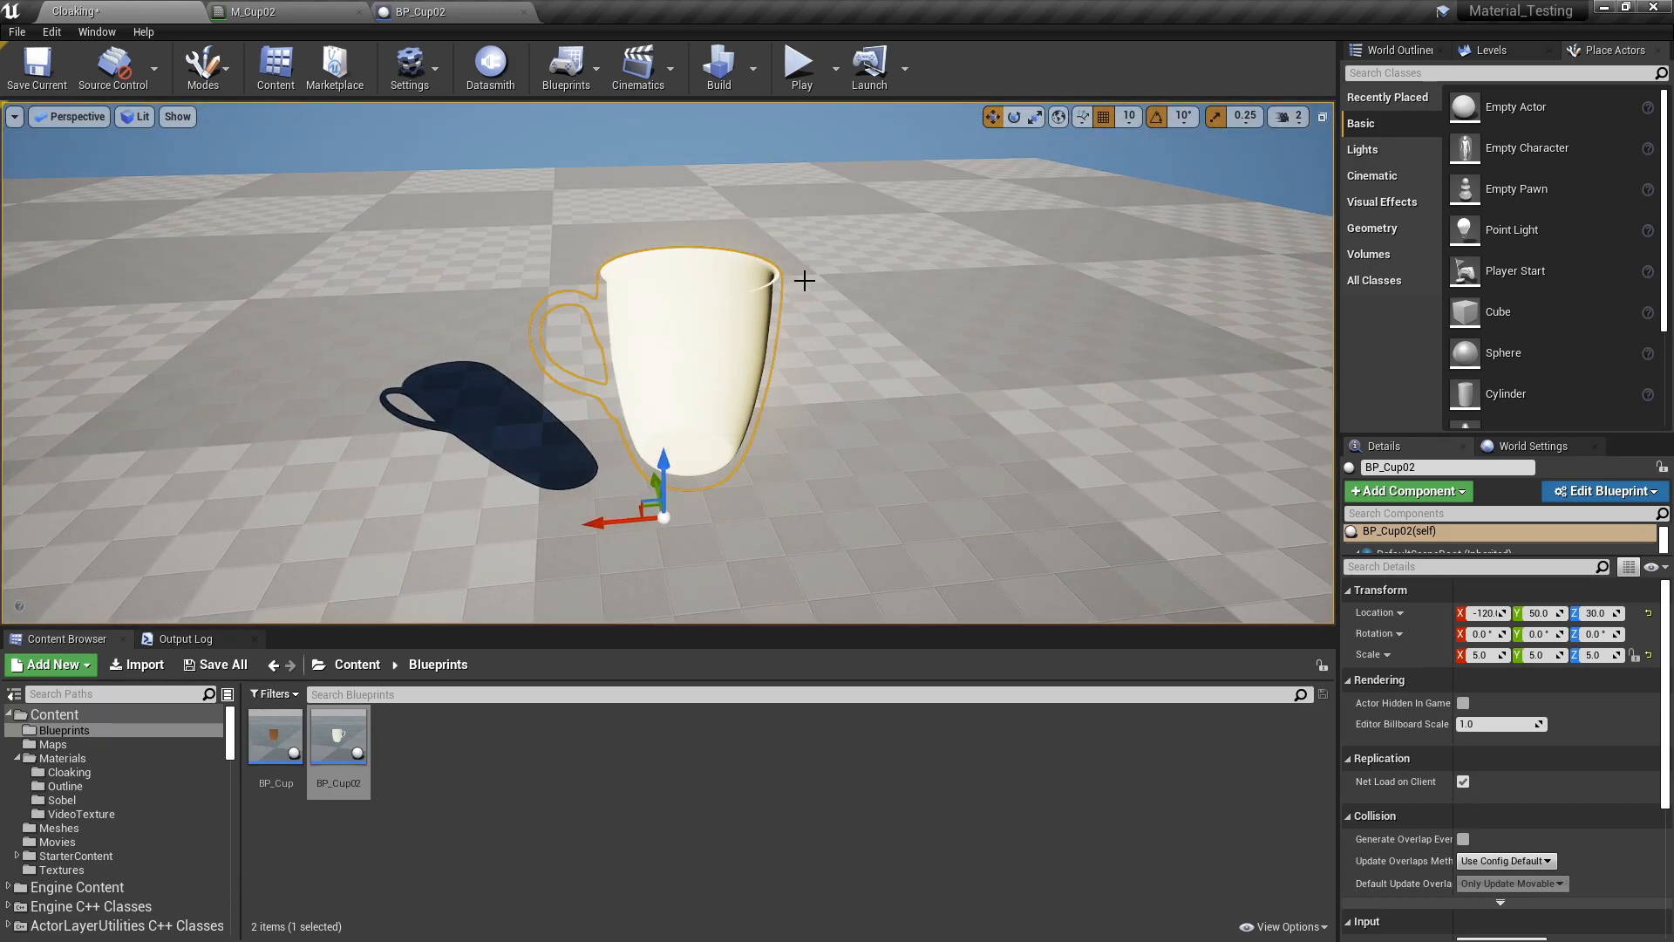
pyautogui.keyDown('alt'); pyautogui.moveTo(871, 437); pyautogui.dragTo(976, 440); pyautogui.keyUp('alt')
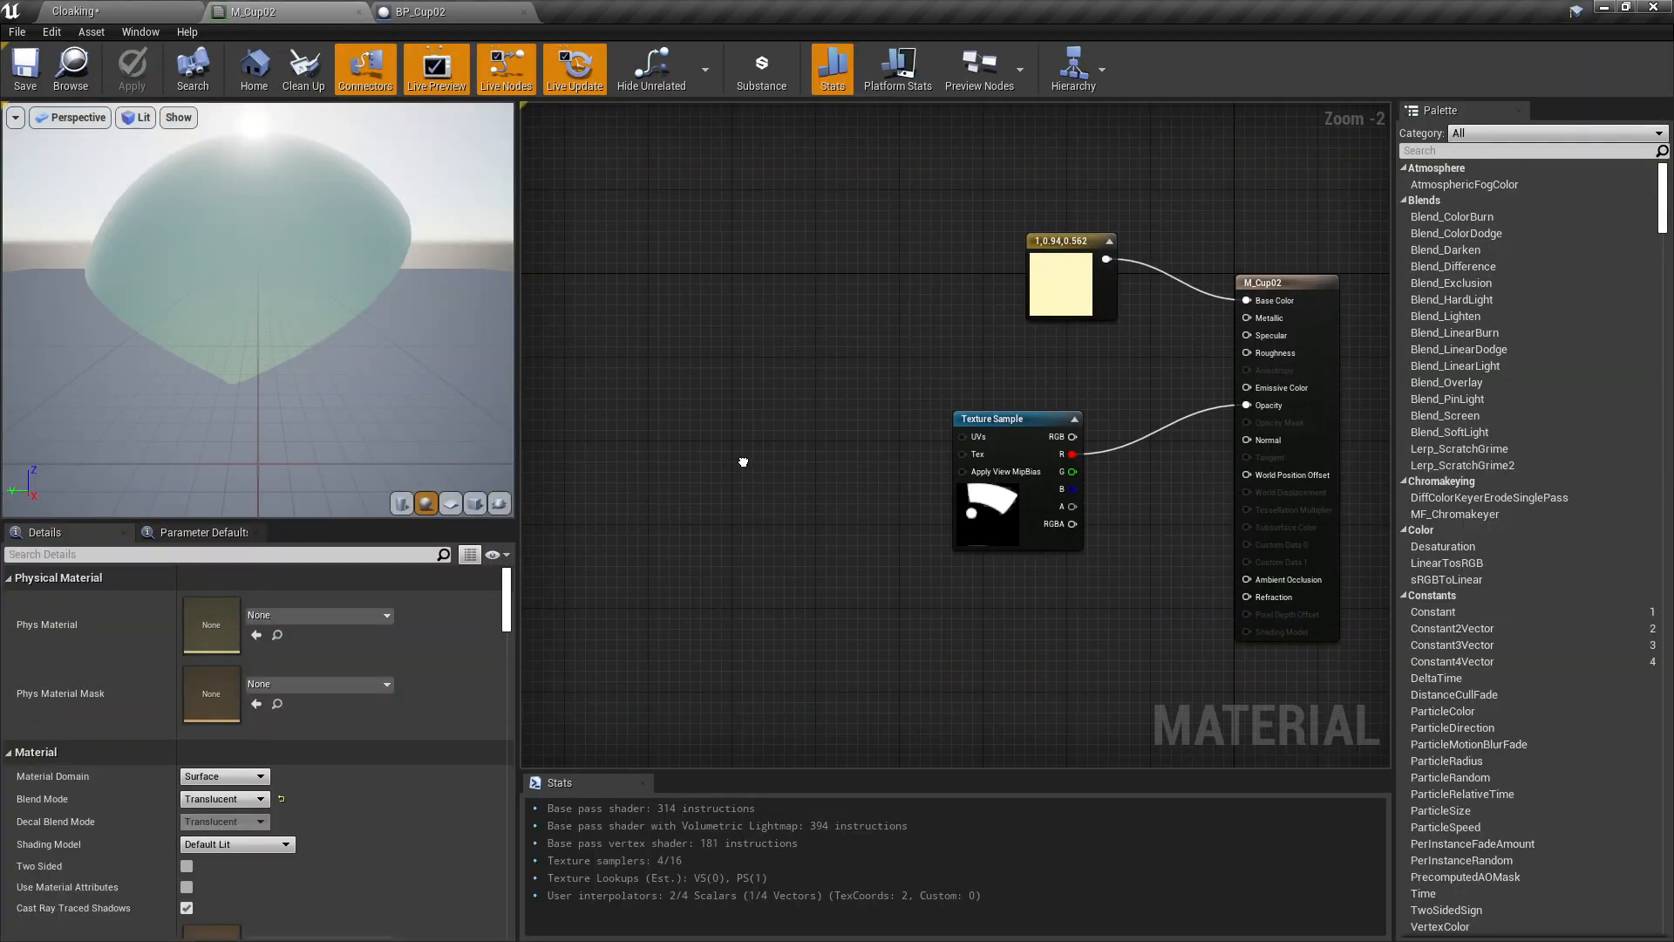
# Add a SceneTexture node to the M_Cup02 graph, set its Scene Texture Id to CustomDepth and place it well clear of the Texture Sample.
pyautogui.moveTo(743, 461); pyautogui.dragTo(889, 449, button='right')
pyautogui.moveTo(1106, 385); pyautogui.dragTo(942, 418, button='right')
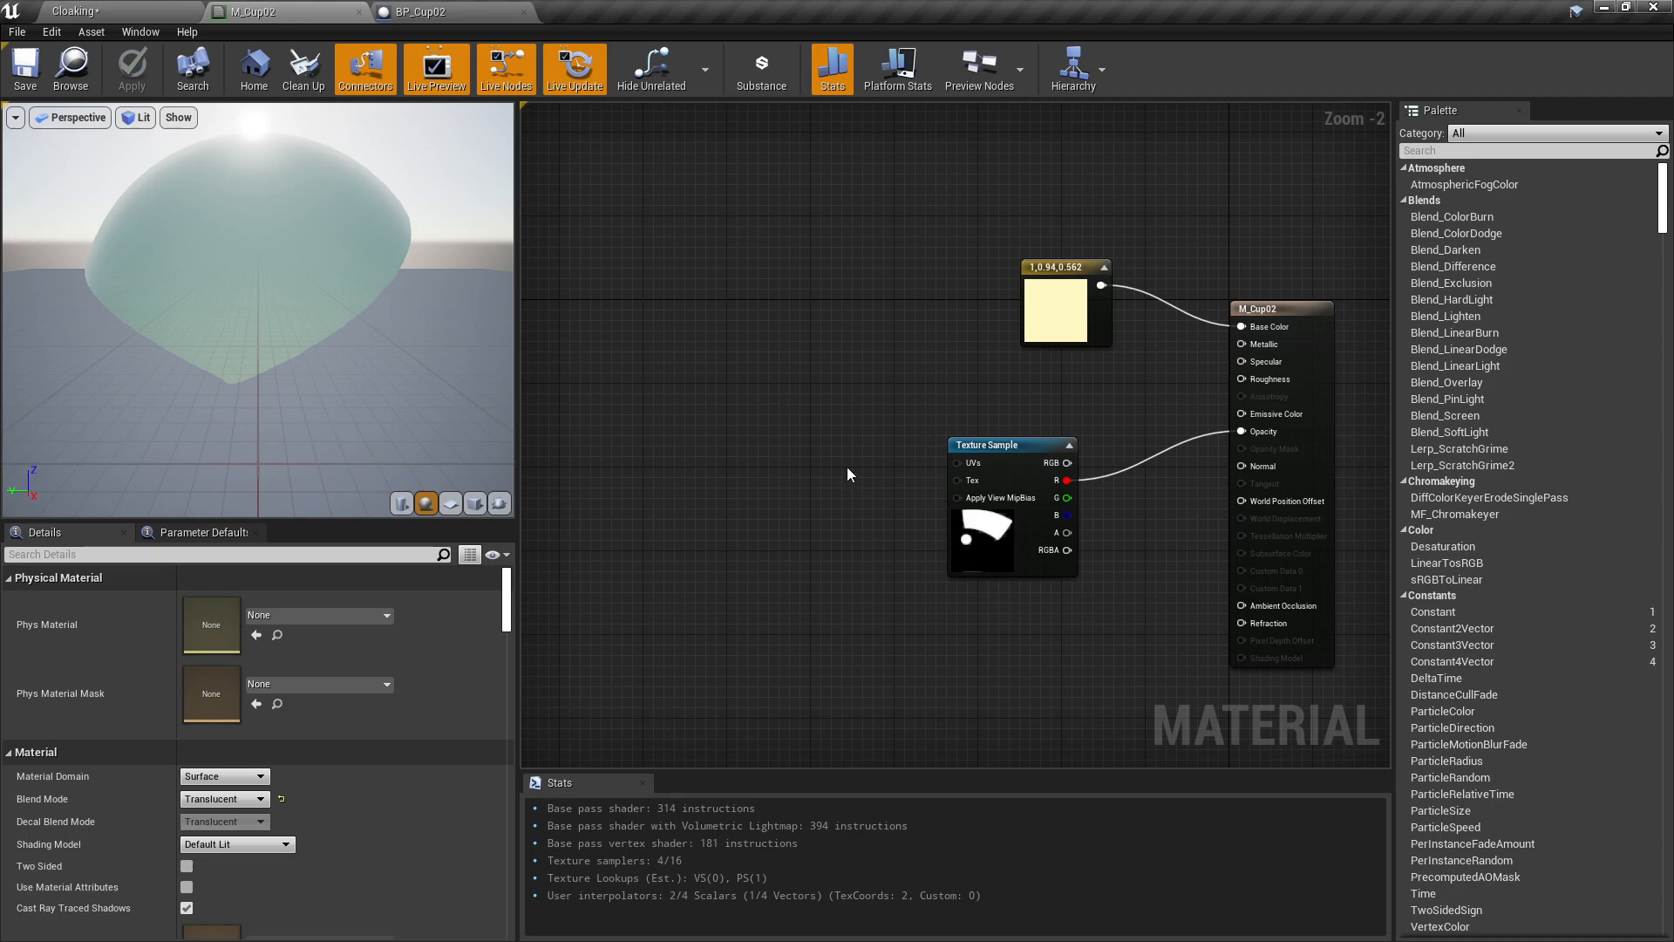
pyautogui.moveTo(775, 471); pyautogui.dragTo(1046, 477, button='right')
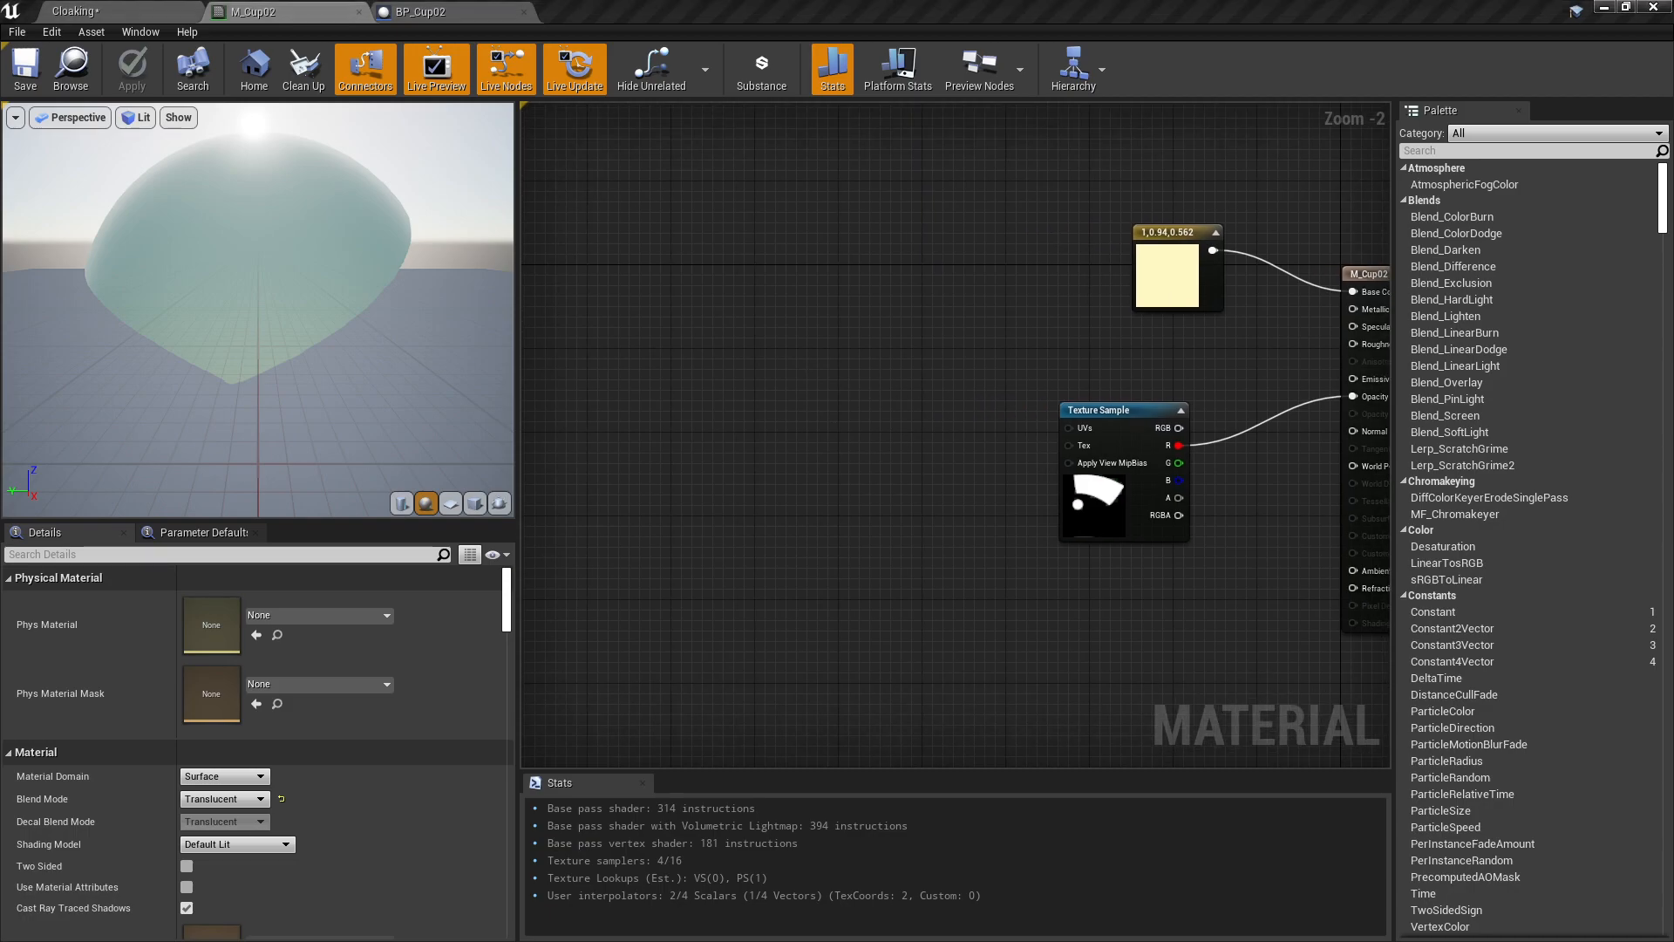
pyautogui.rightClick(737, 347)
pyautogui.write('sc')
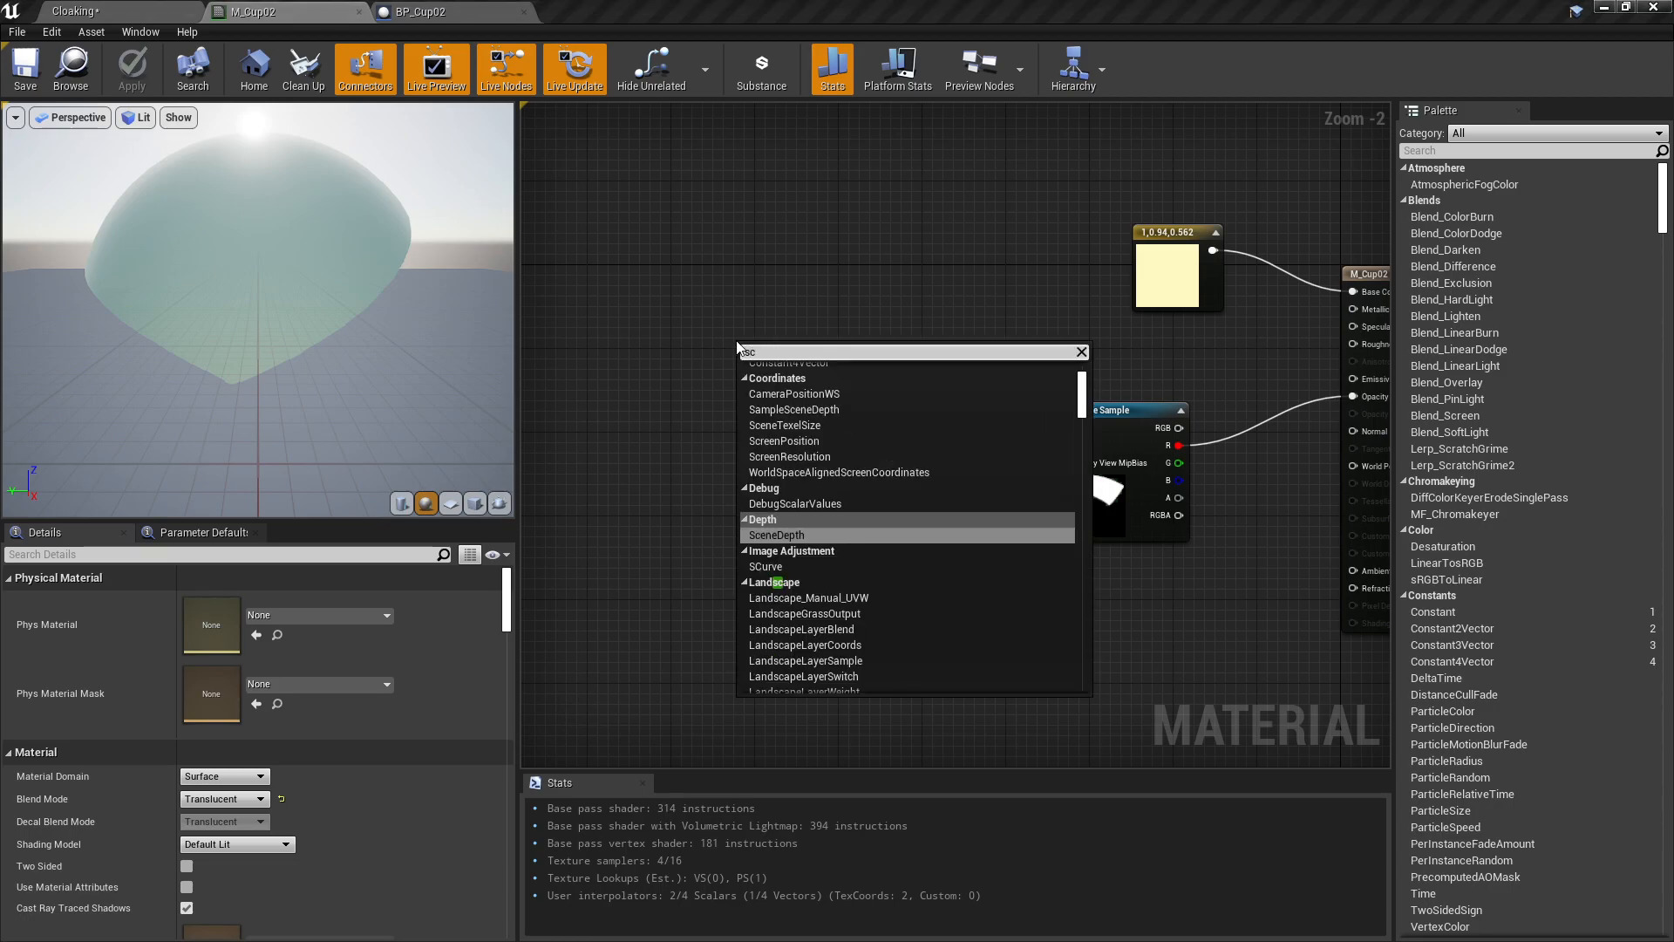
pyautogui.write('enet')
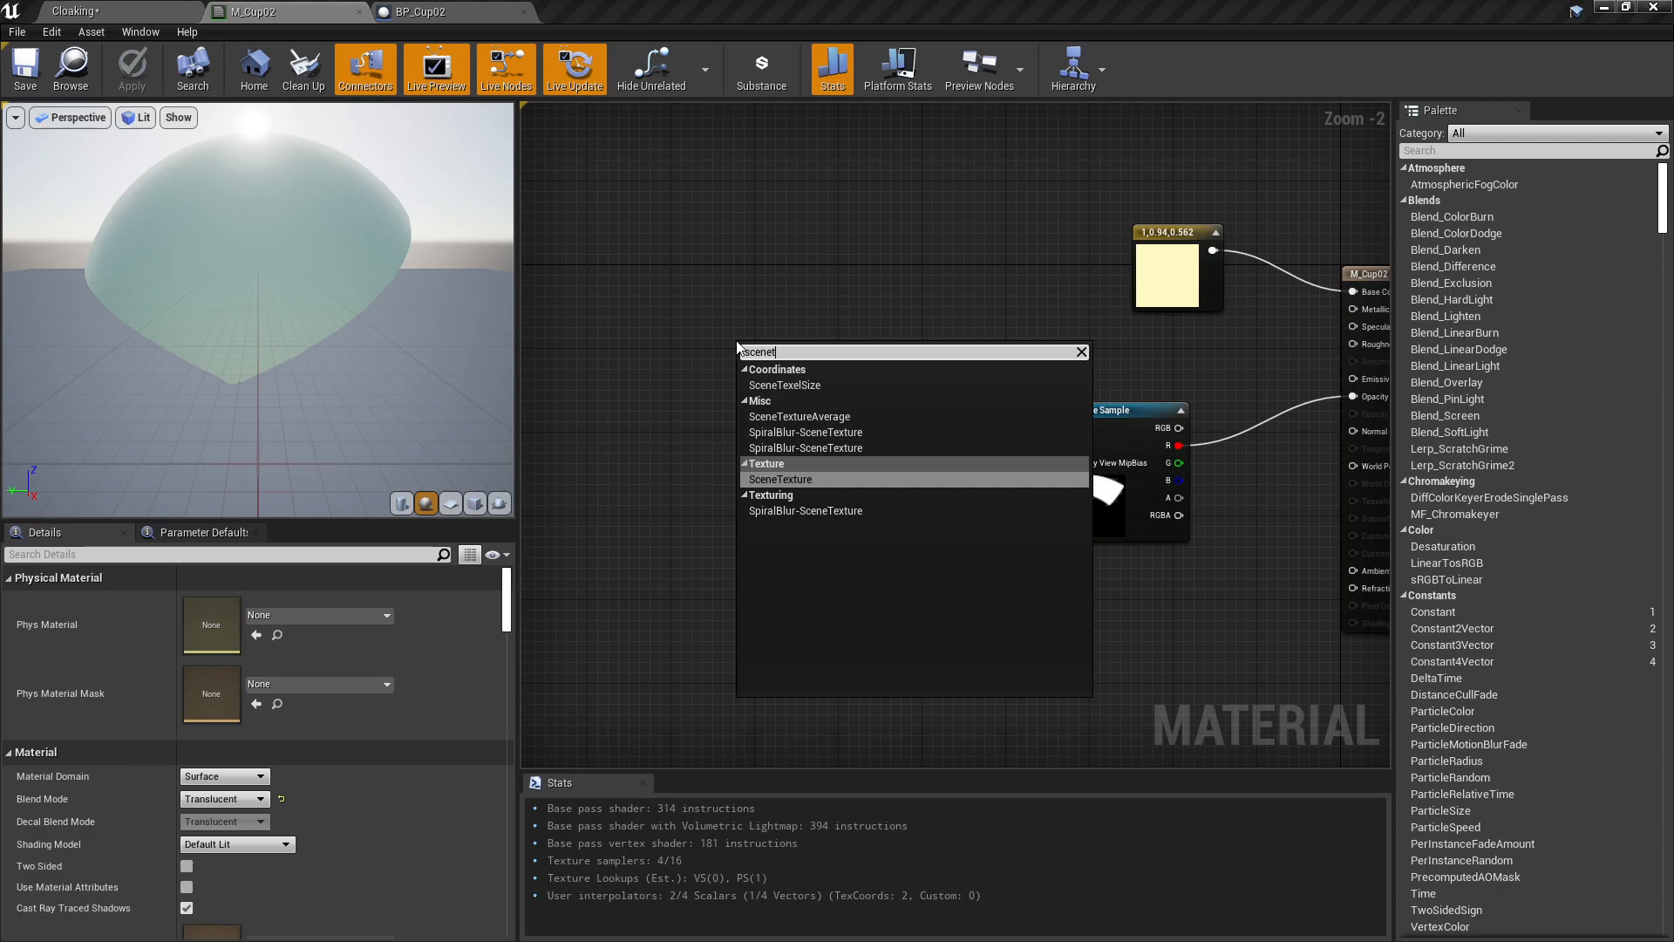
pyautogui.press('Return')
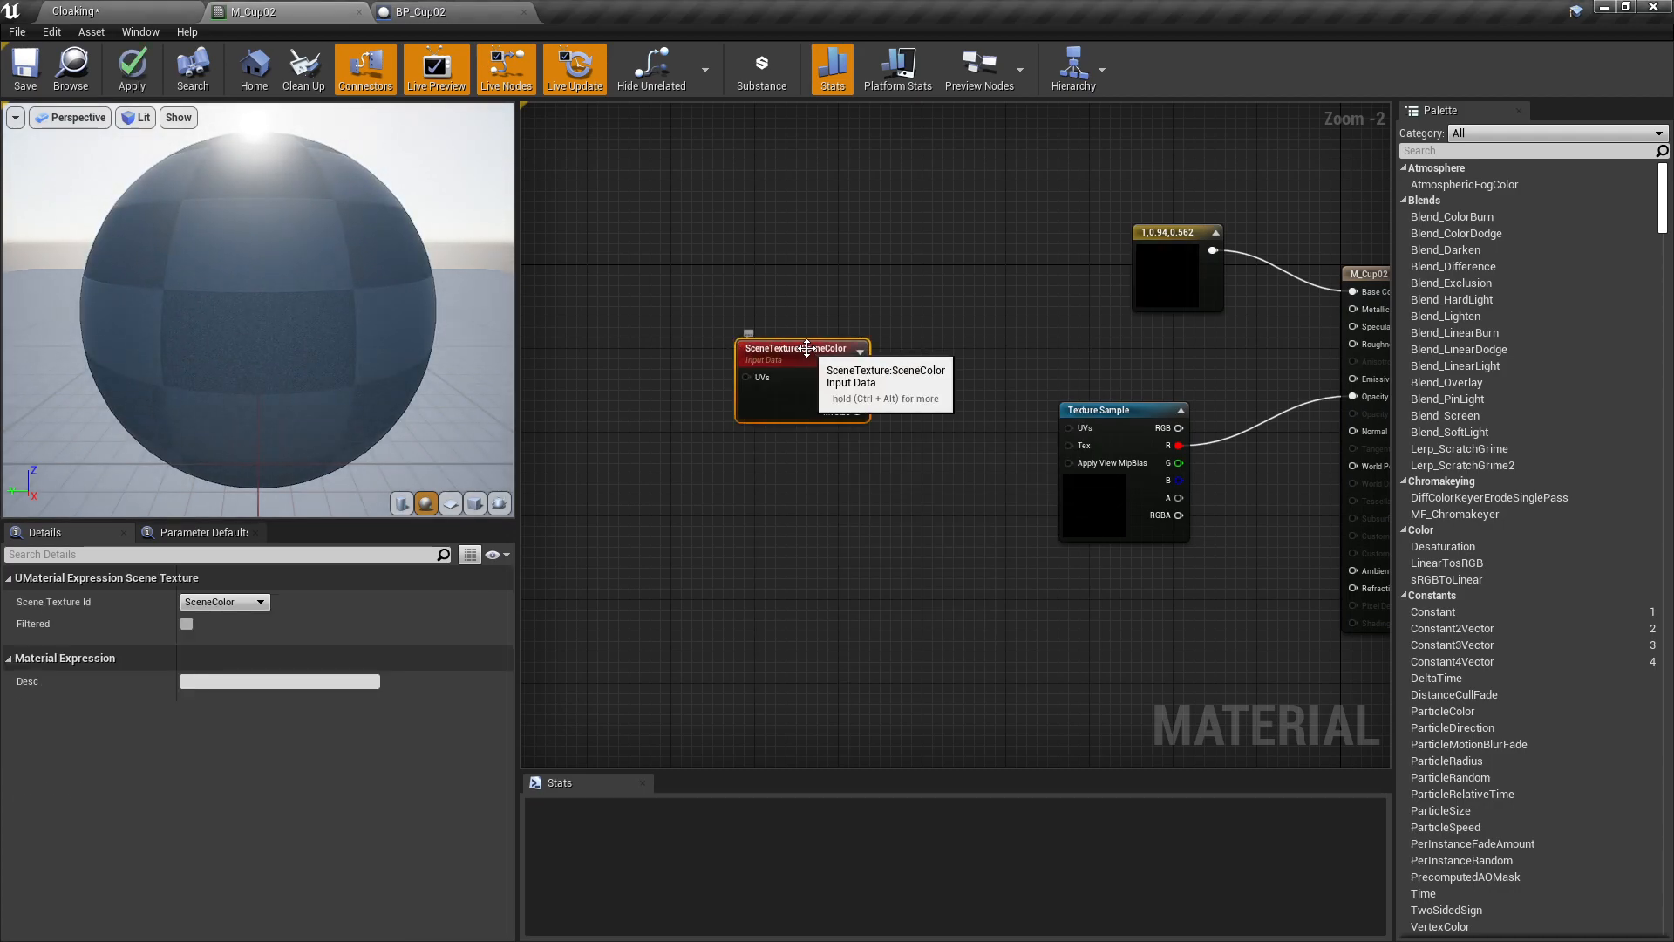
pyautogui.moveTo(791, 342); pyautogui.dragTo(793, 314)
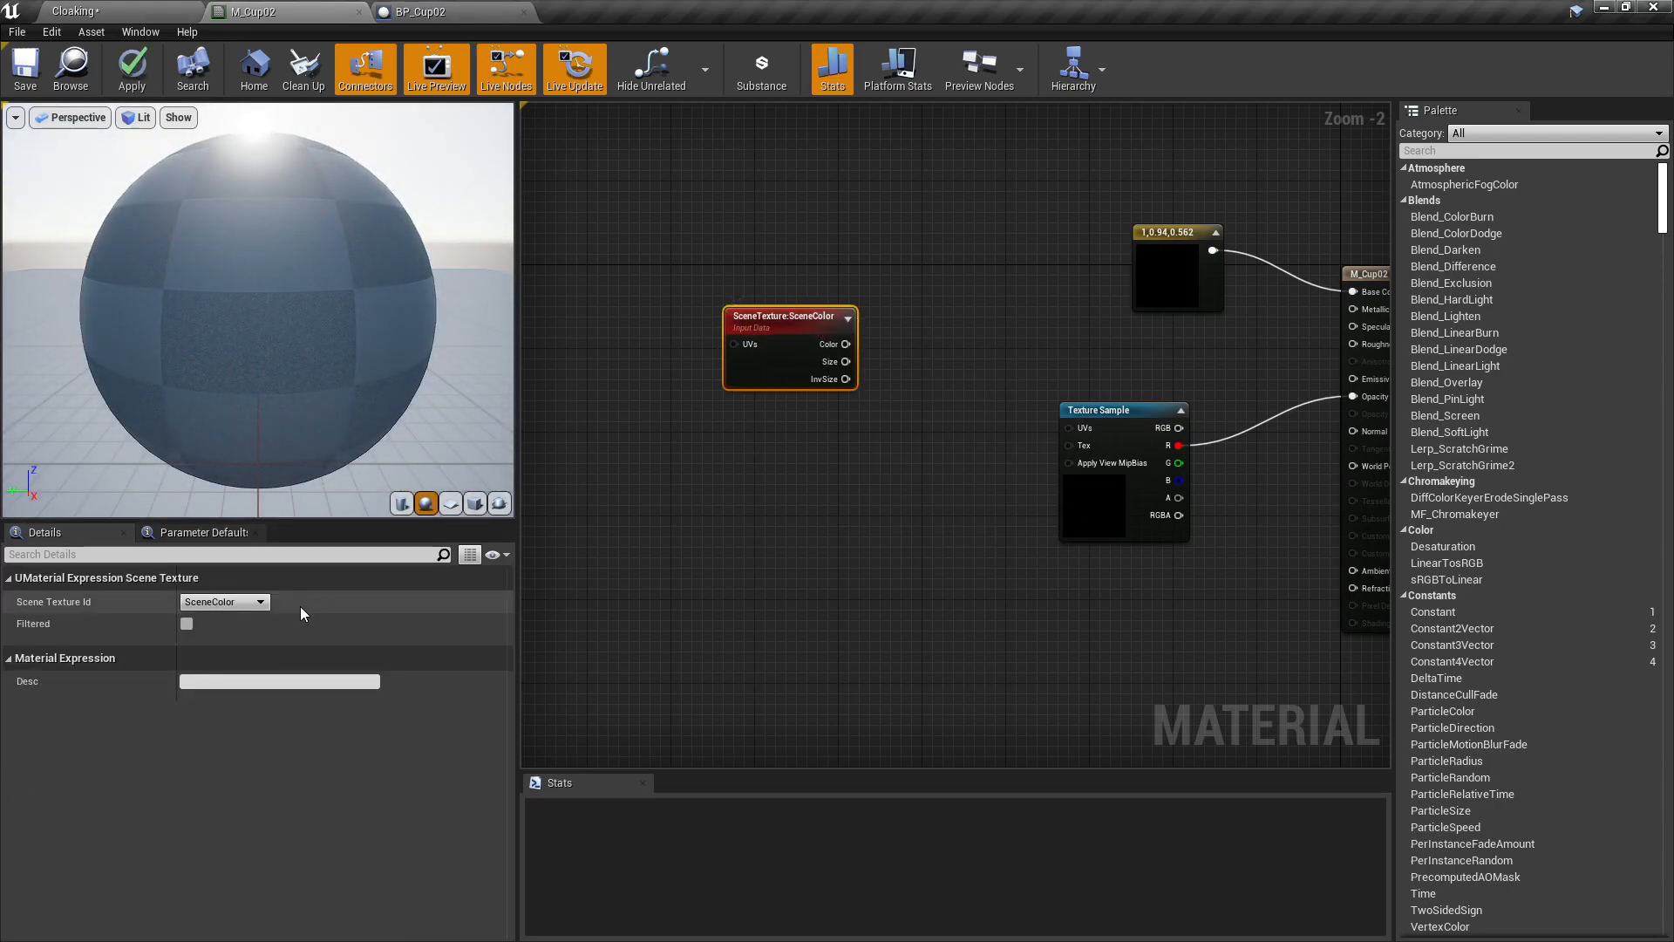
pyautogui.click(248, 605)
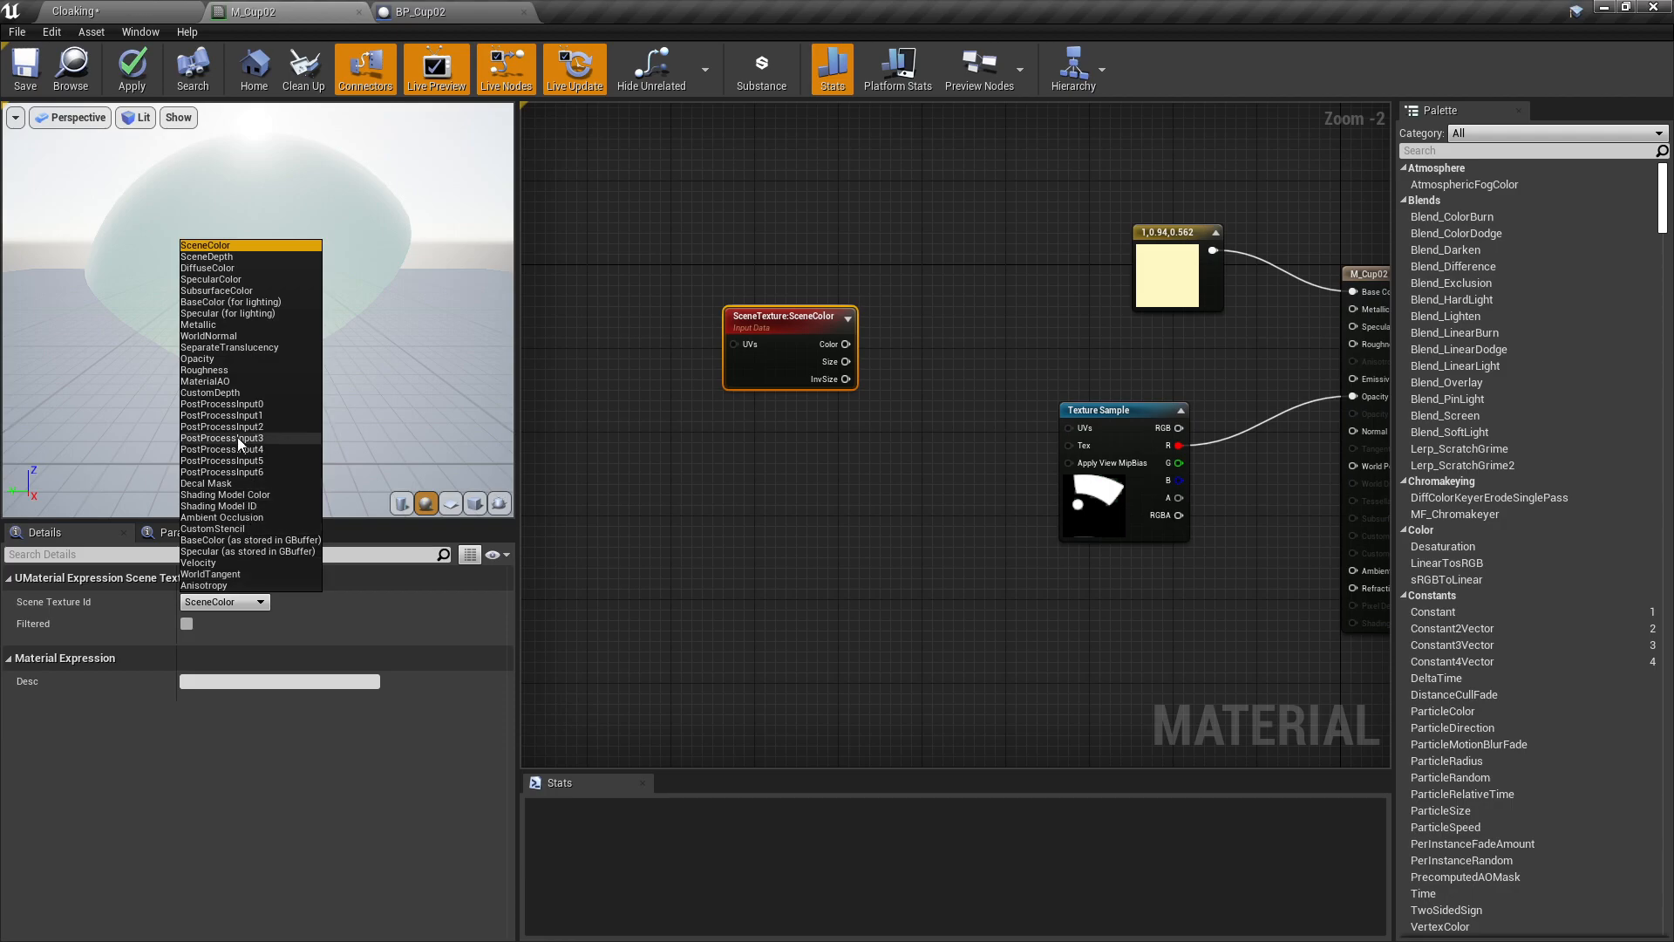
pyautogui.click(219, 394)
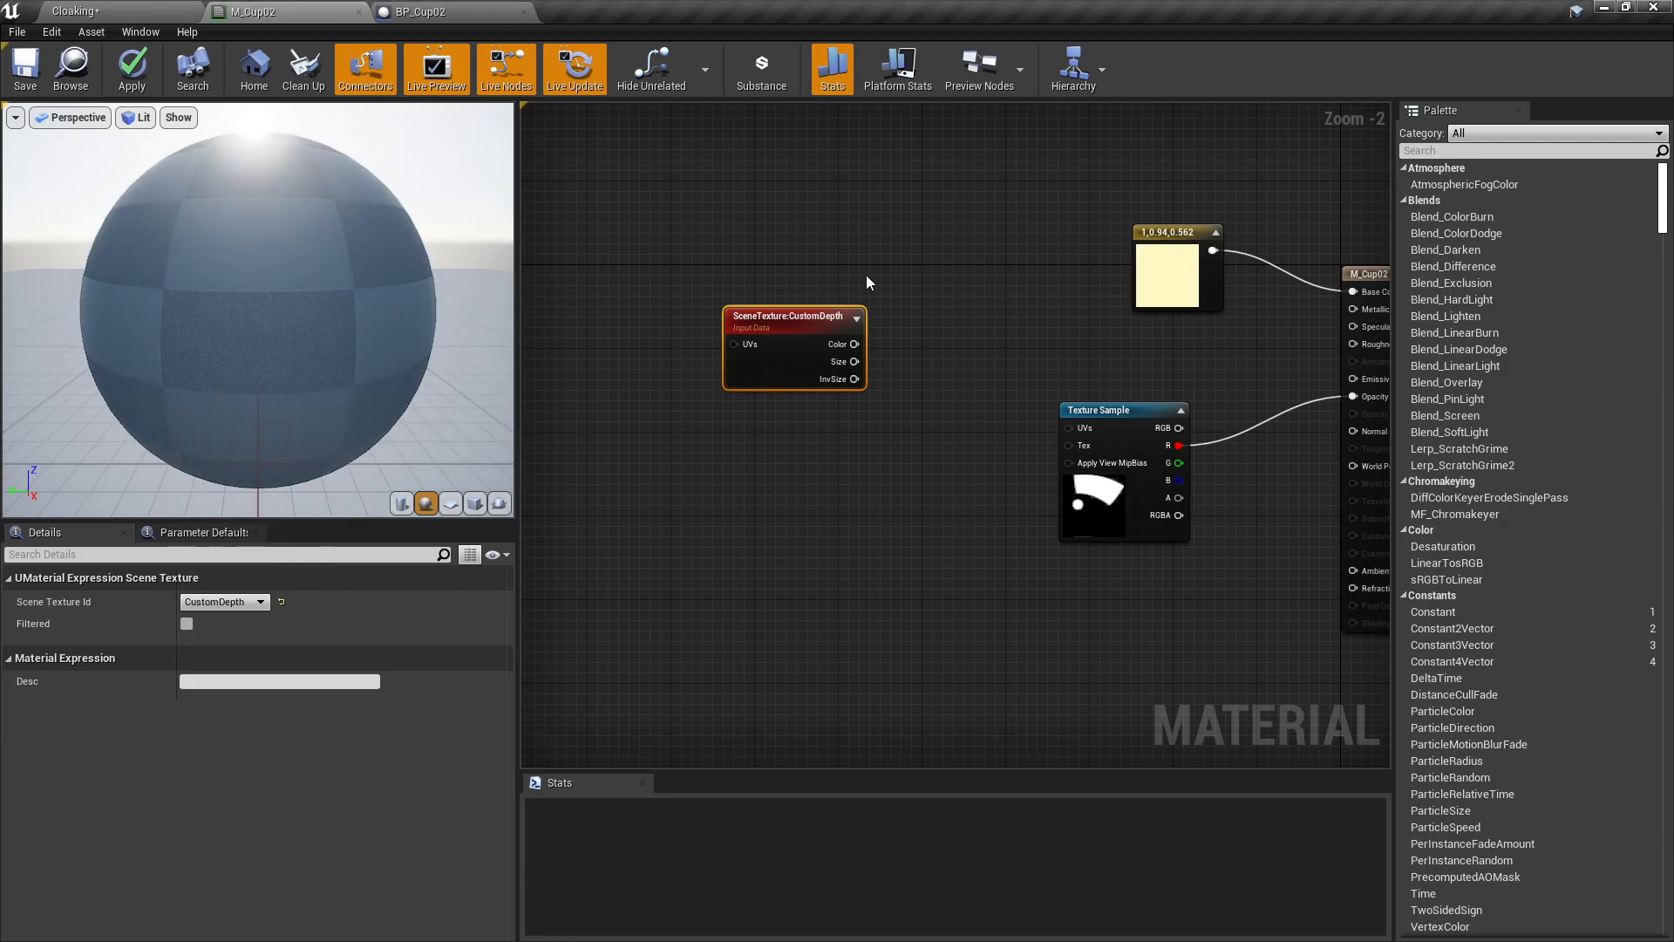
pyautogui.moveTo(812, 310); pyautogui.dragTo(675, 310)
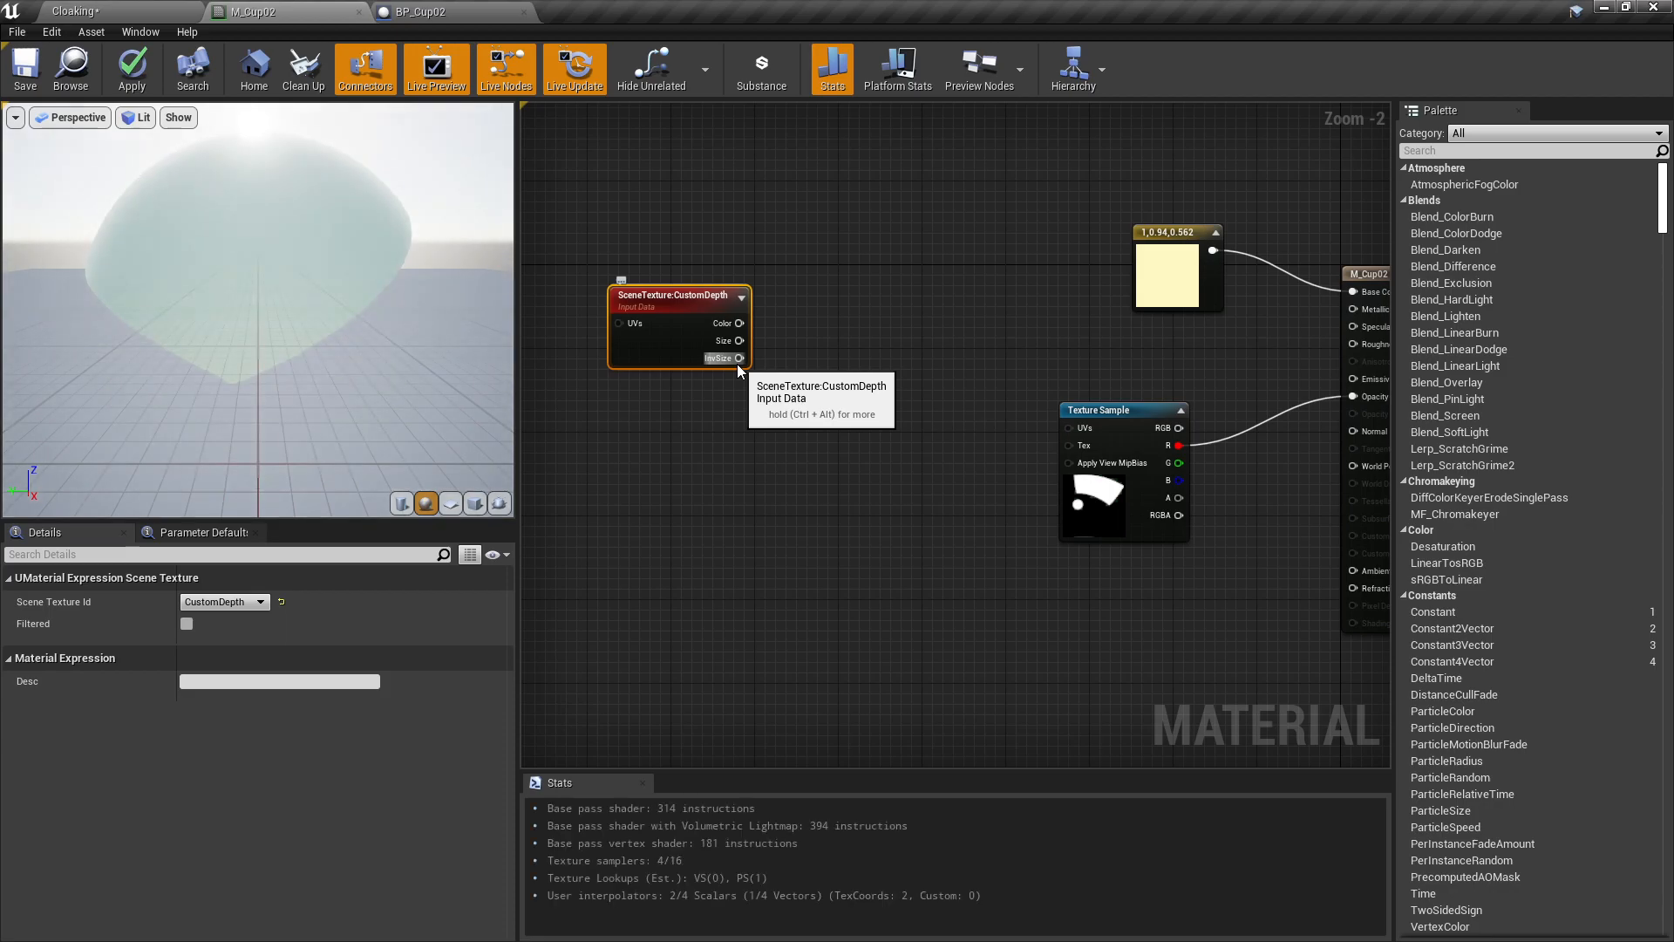
# Add a WorldPosition node and place it just below the SceneTexture:CustomDepth node.
pyautogui.rightClick(669, 436)
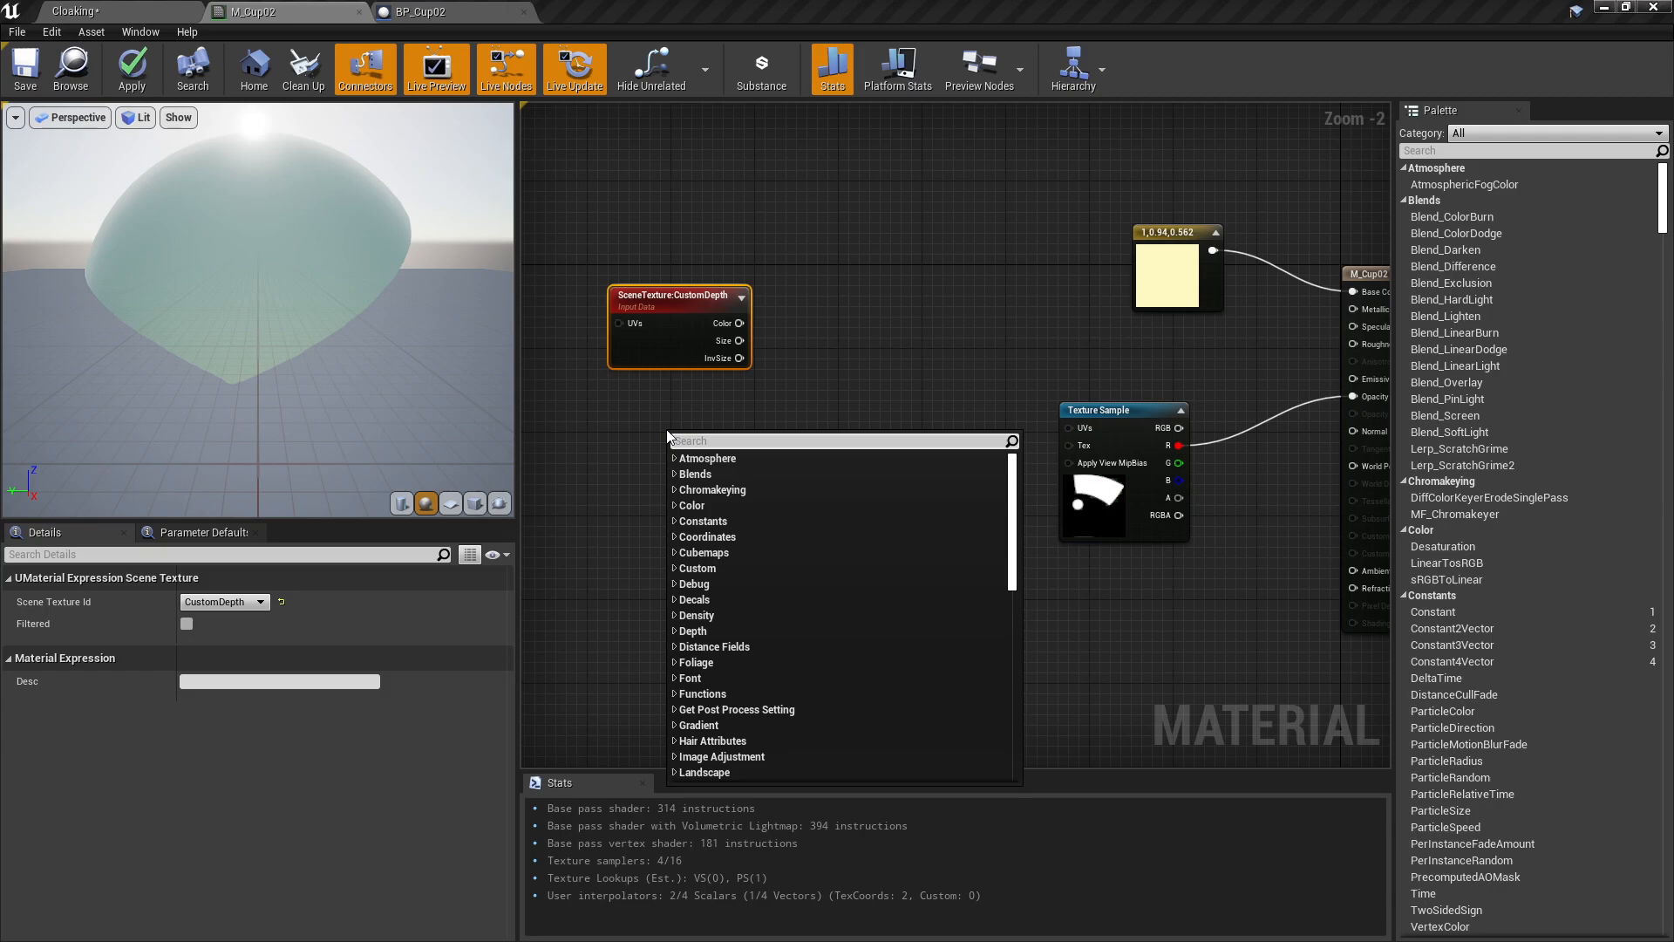
pyautogui.write('worldpos')
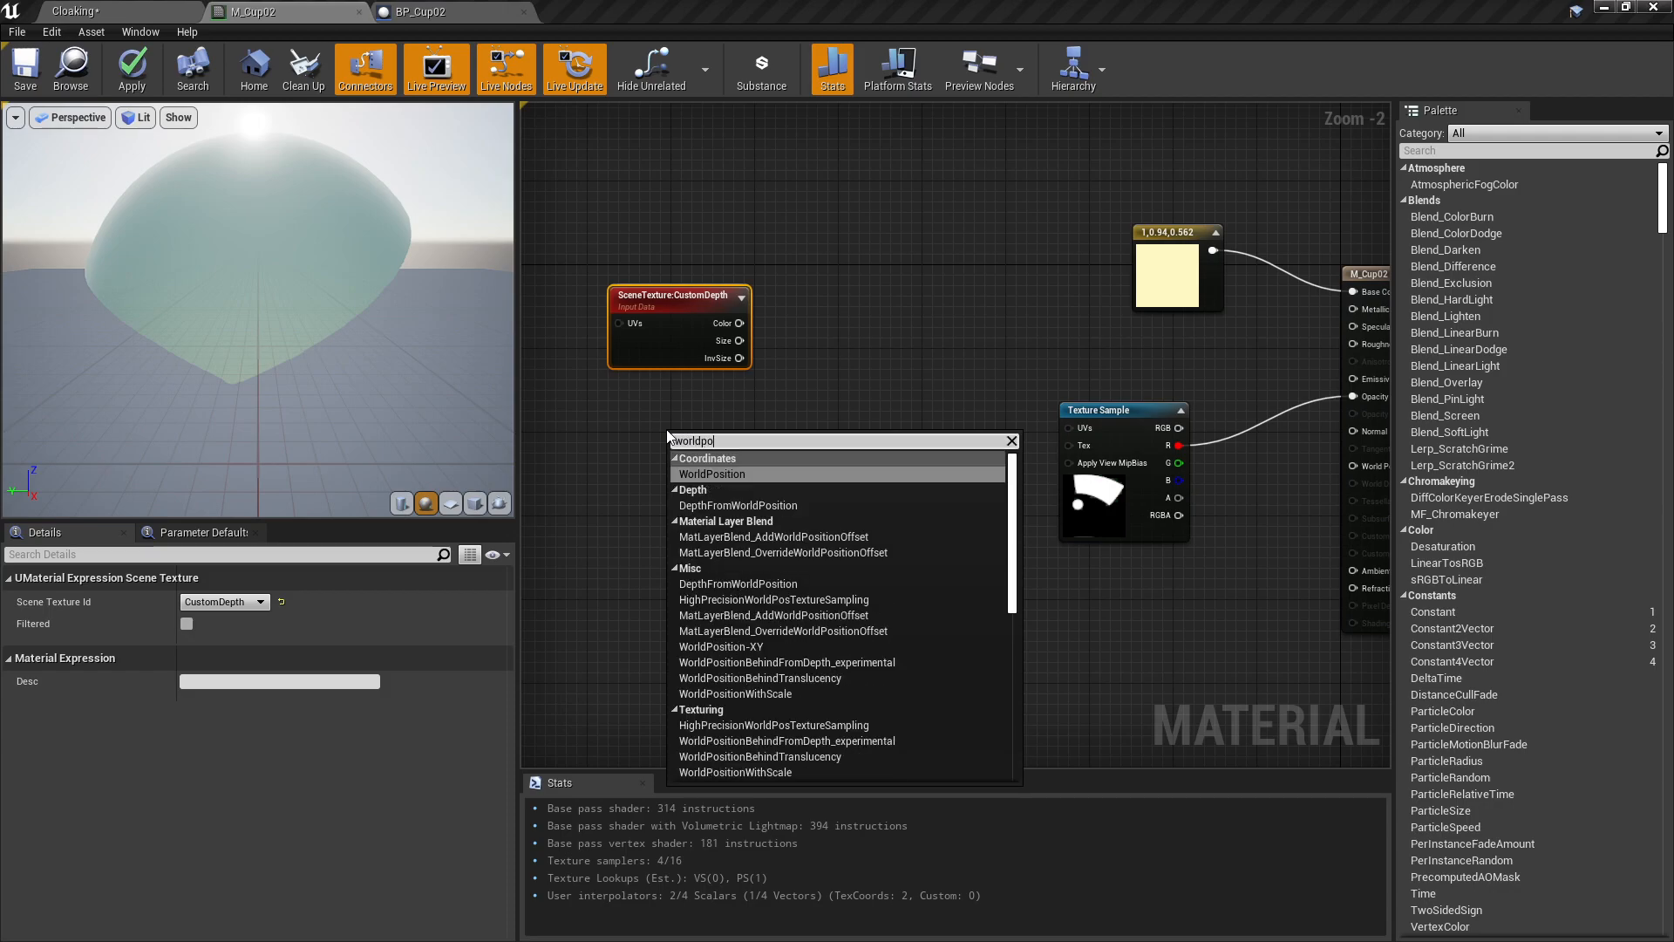
pyautogui.press('Return')
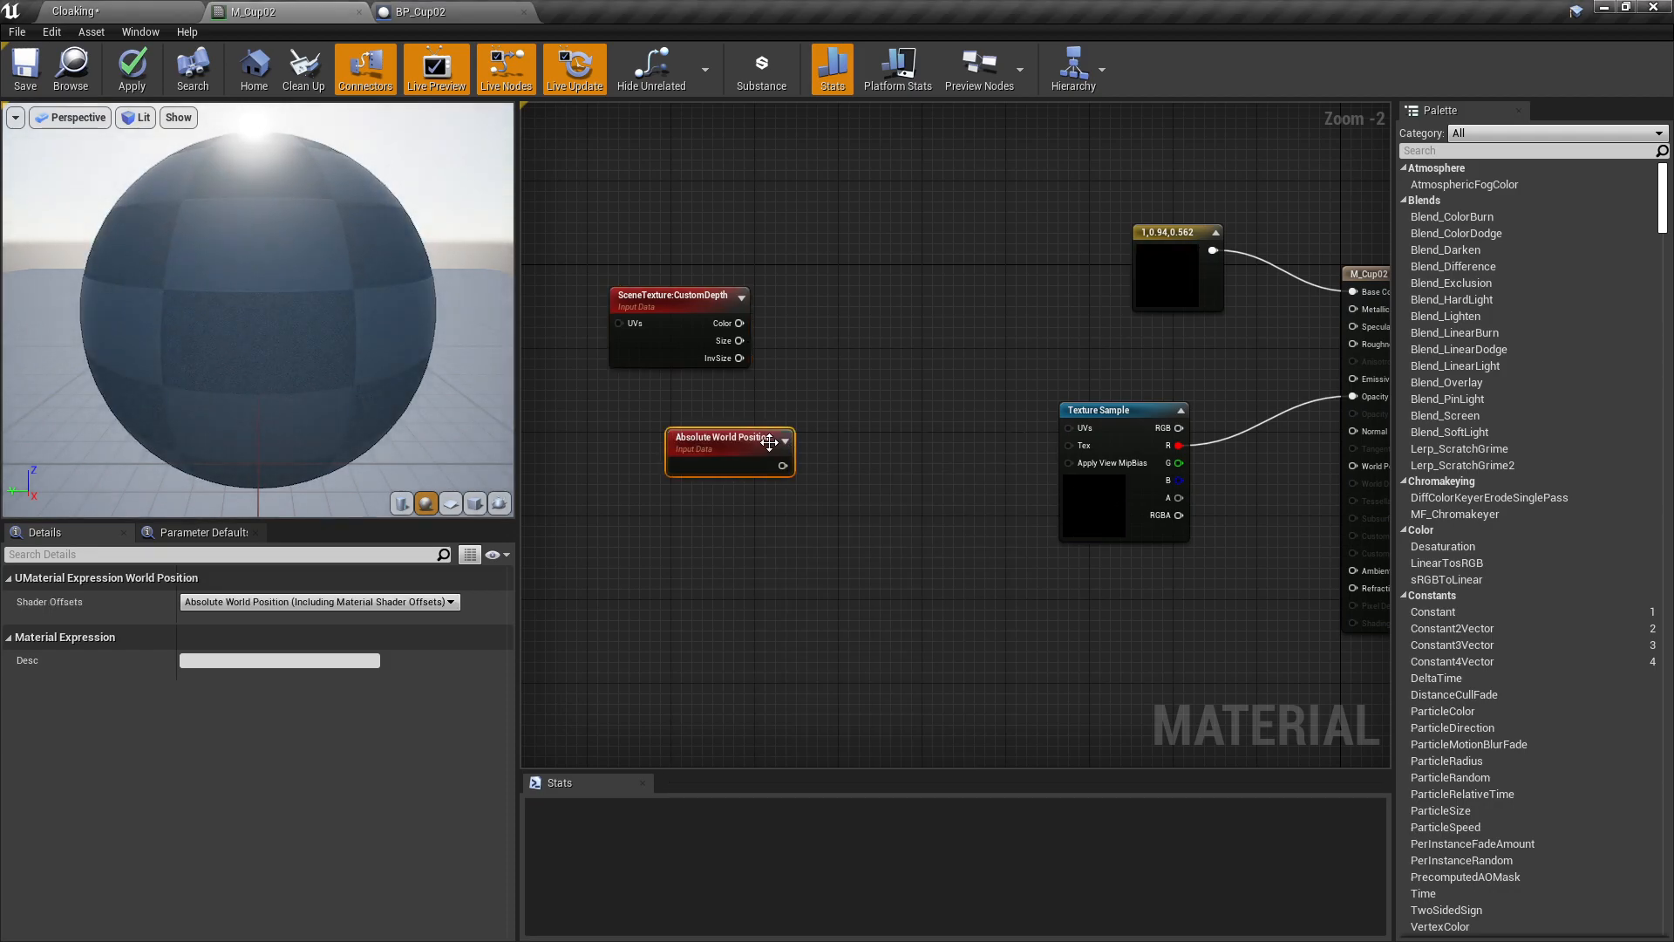
pyautogui.moveTo(733, 453); pyautogui.dragTo(685, 430)
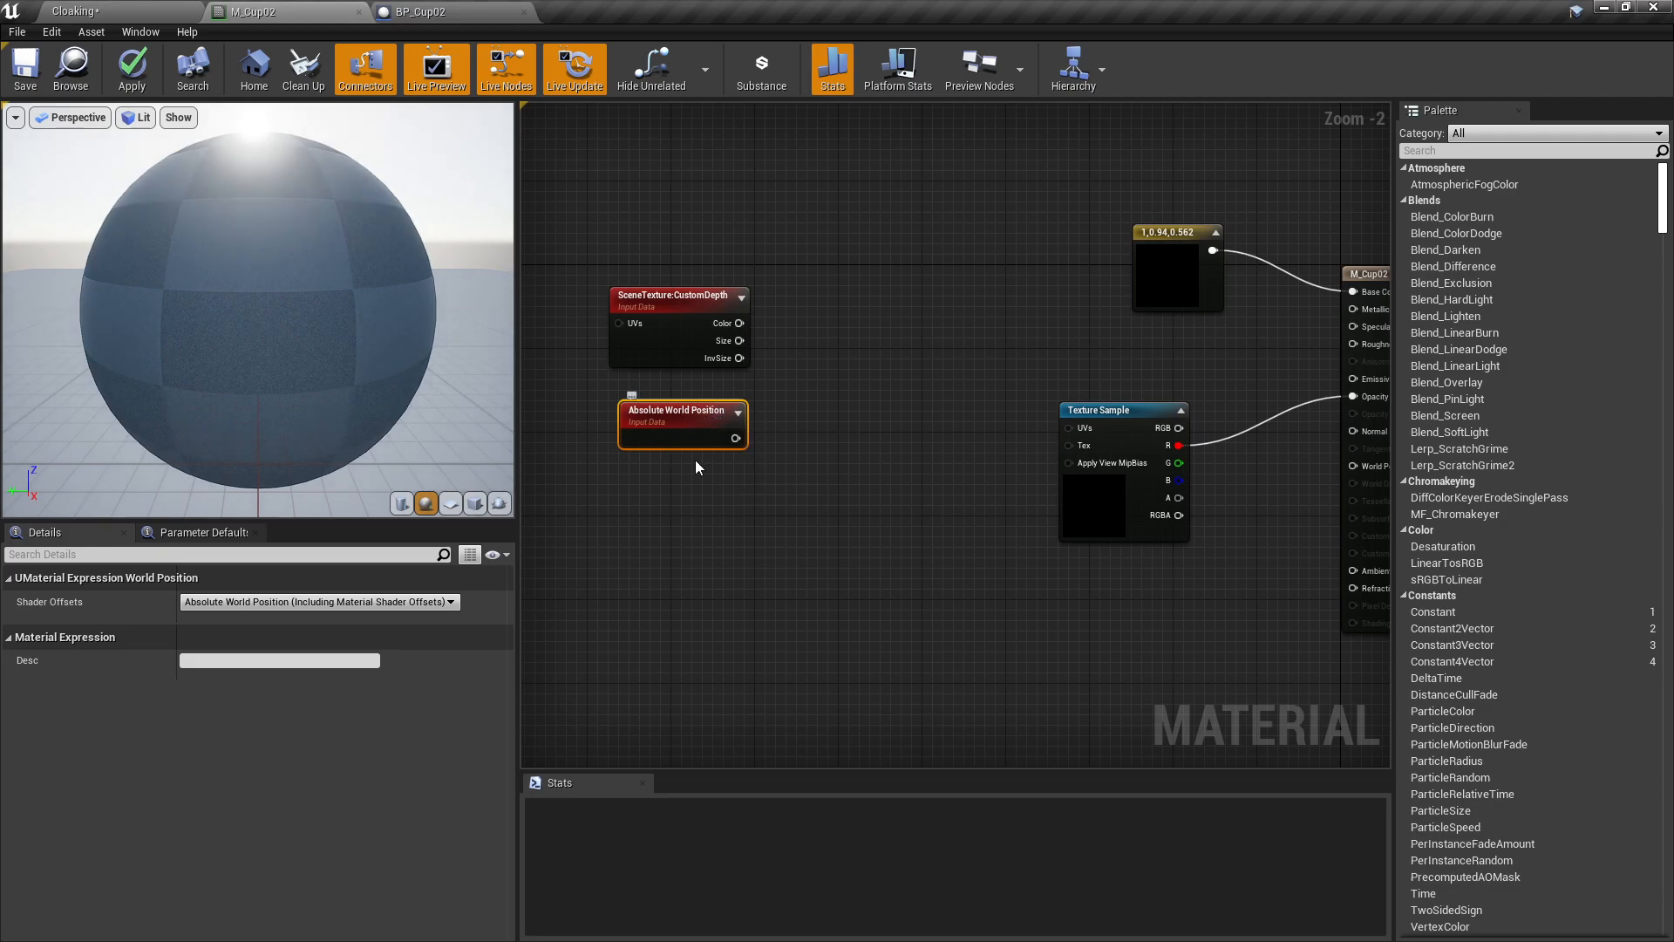
# Add a CameraPositionWS node and place it directly beneath the Absolute World Position node.
pyautogui.rightClick(687, 521)
pyautogui.write('ca')
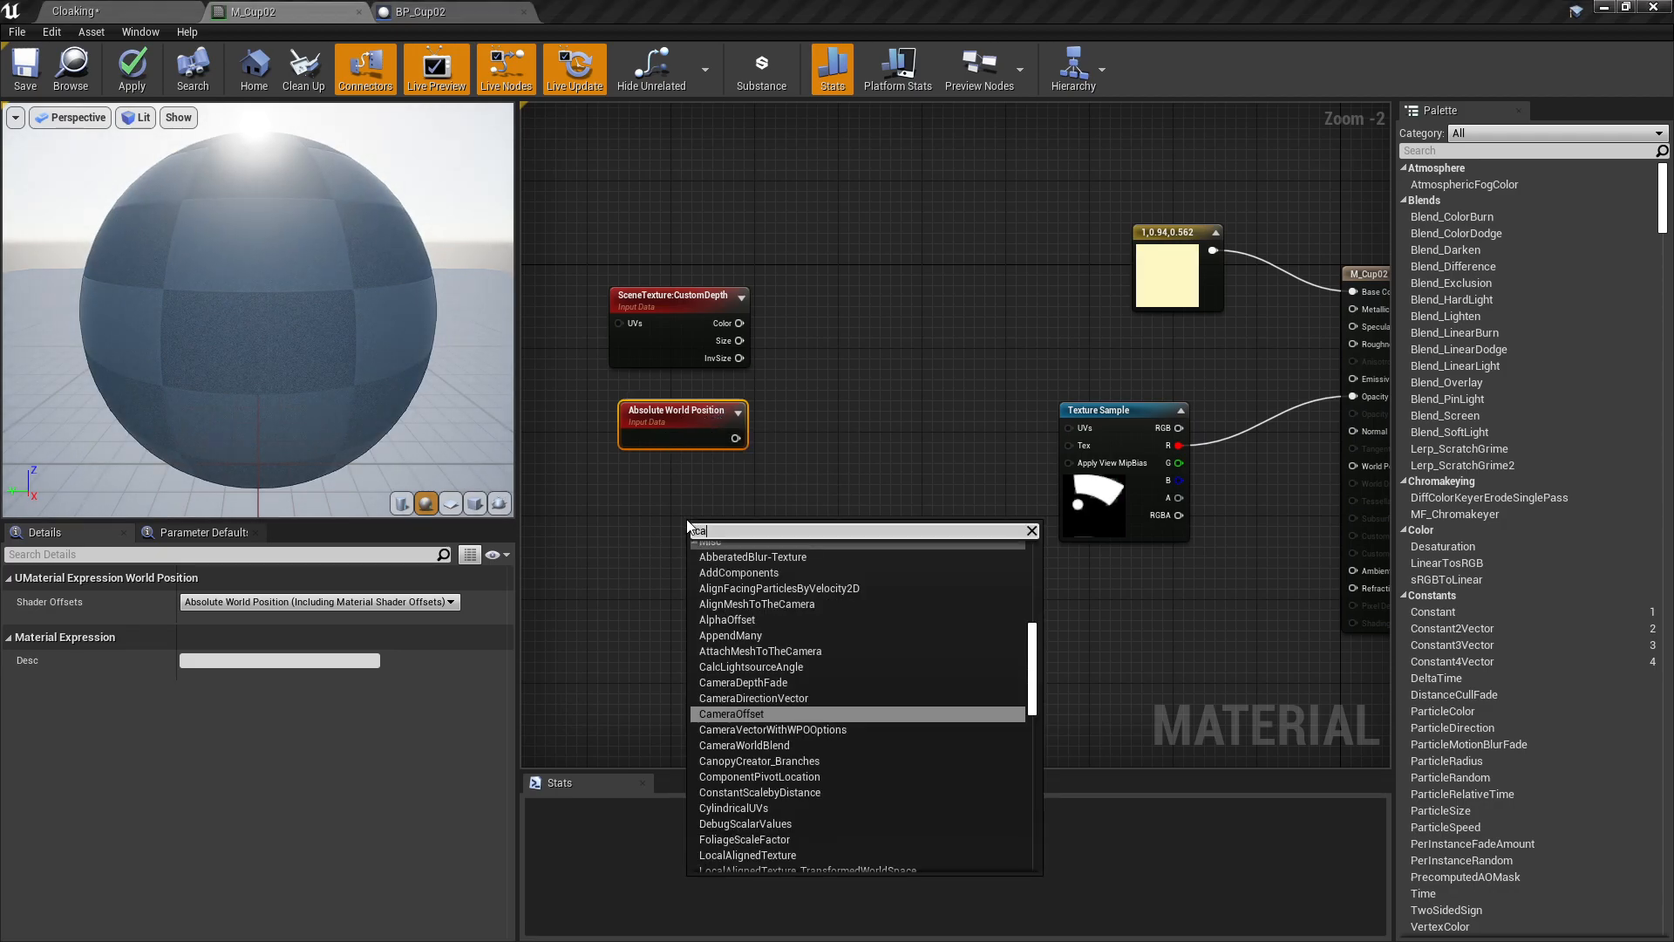
pyautogui.write('merapo')
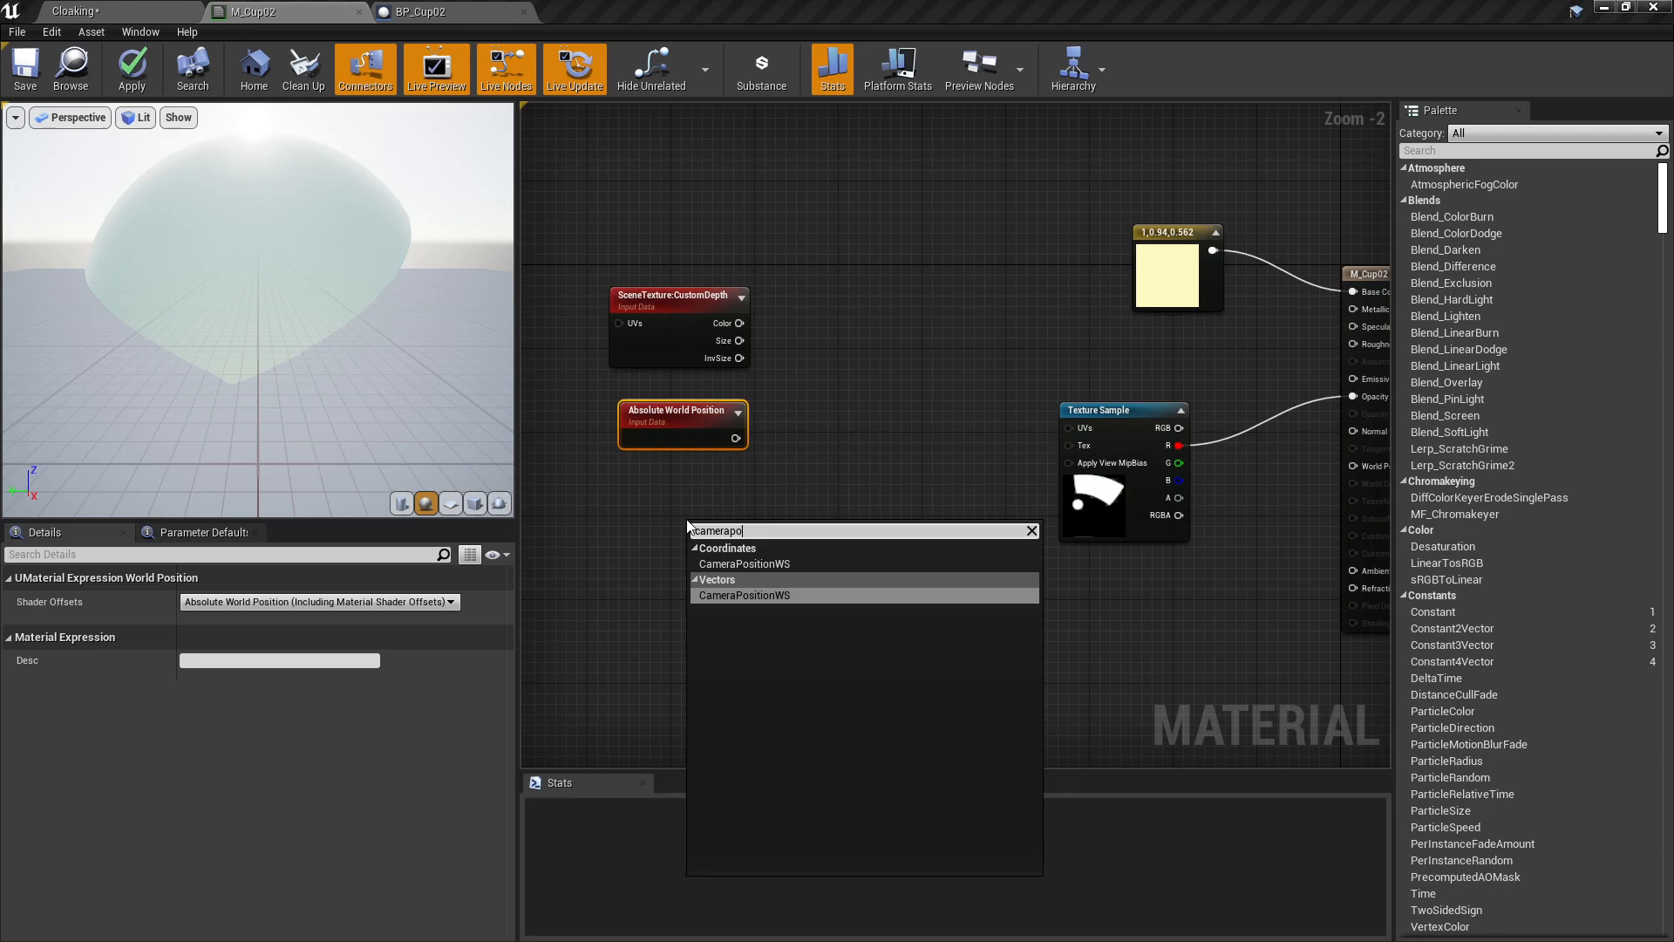
pyautogui.press('Return')
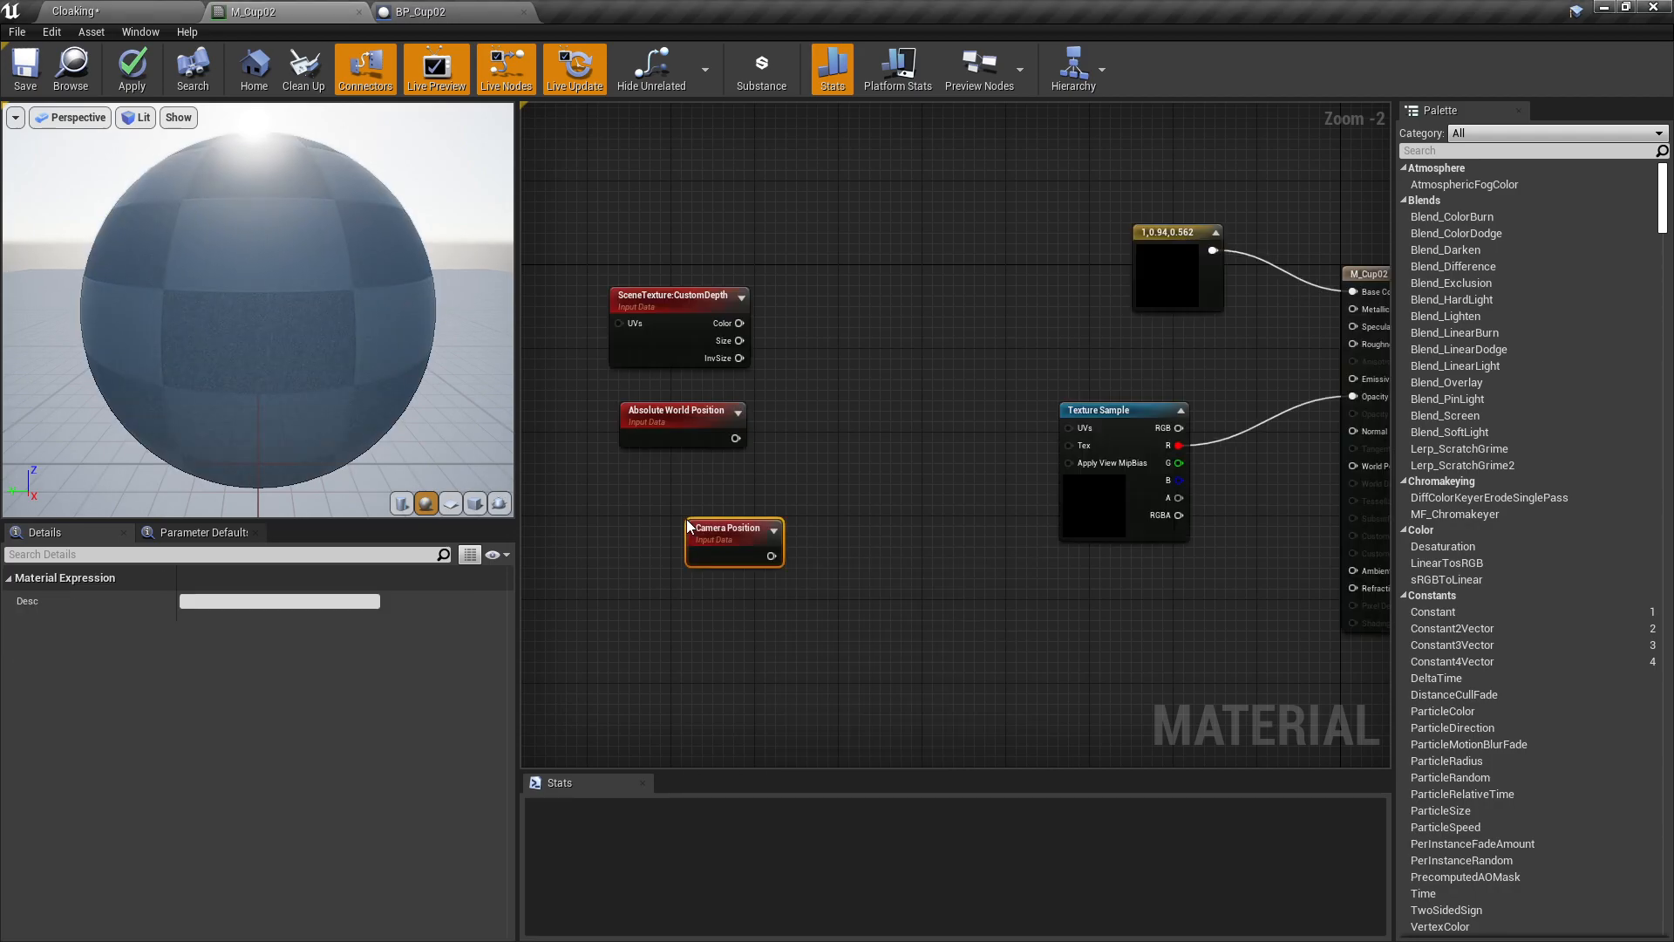
pyautogui.moveTo(723, 527); pyautogui.dragTo(667, 482)
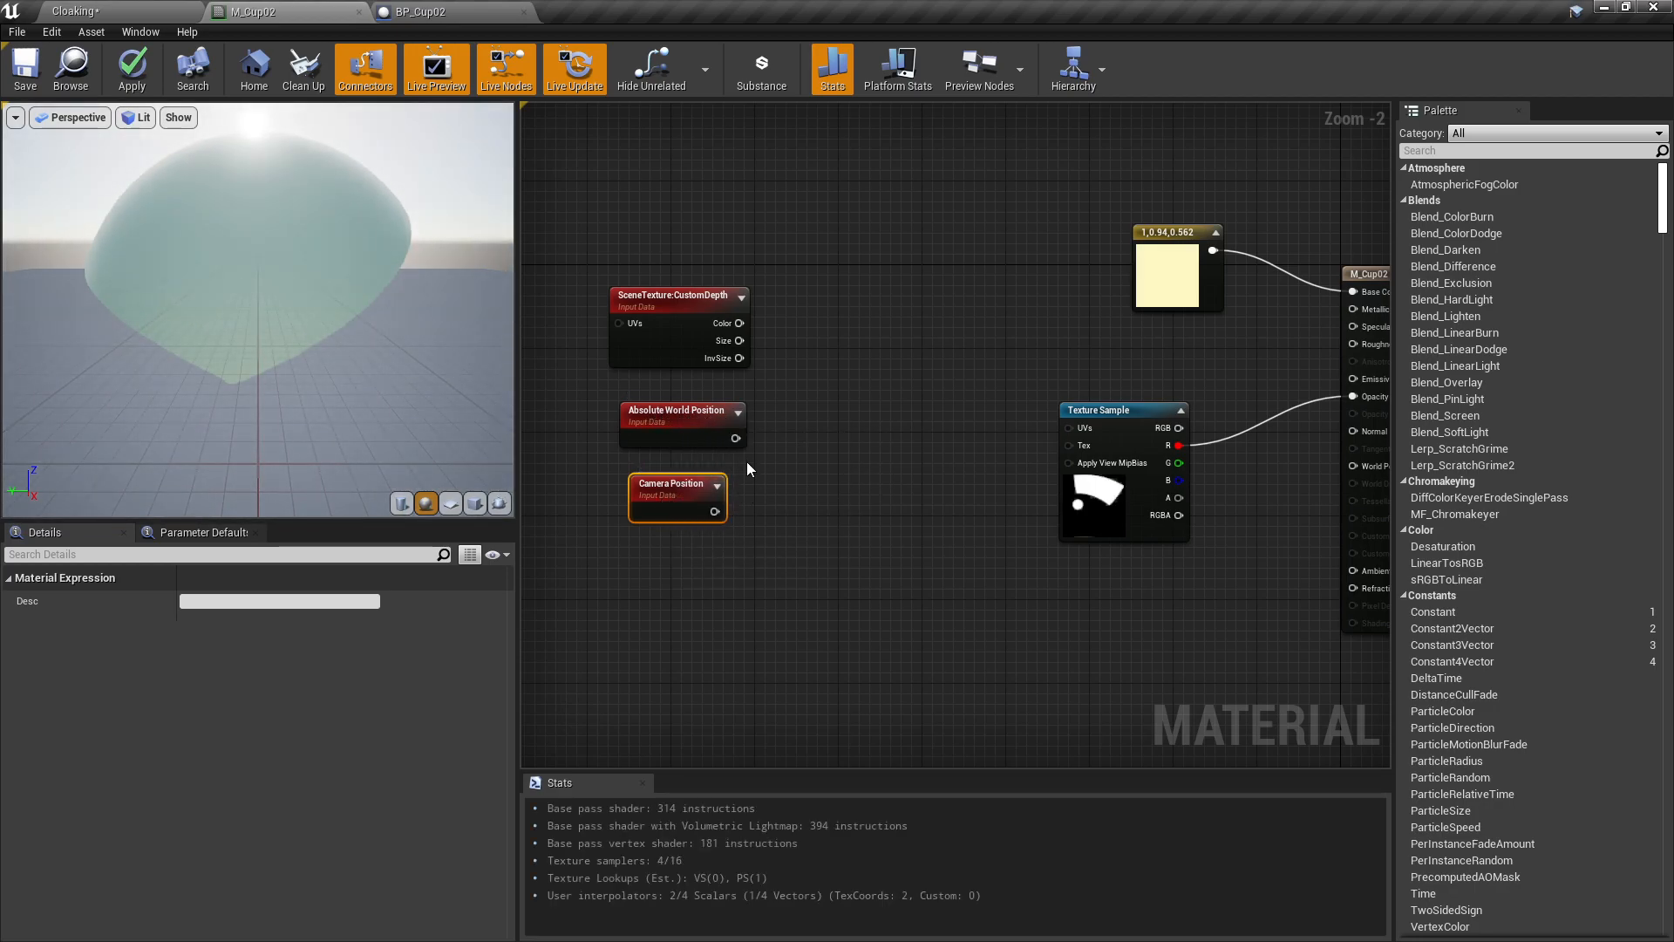
# Add a Subtract node with Absolute World Position into A and Camera Position into B, and space the nodes out.
pyautogui.moveTo(735, 438); pyautogui.dragTo(814, 449)
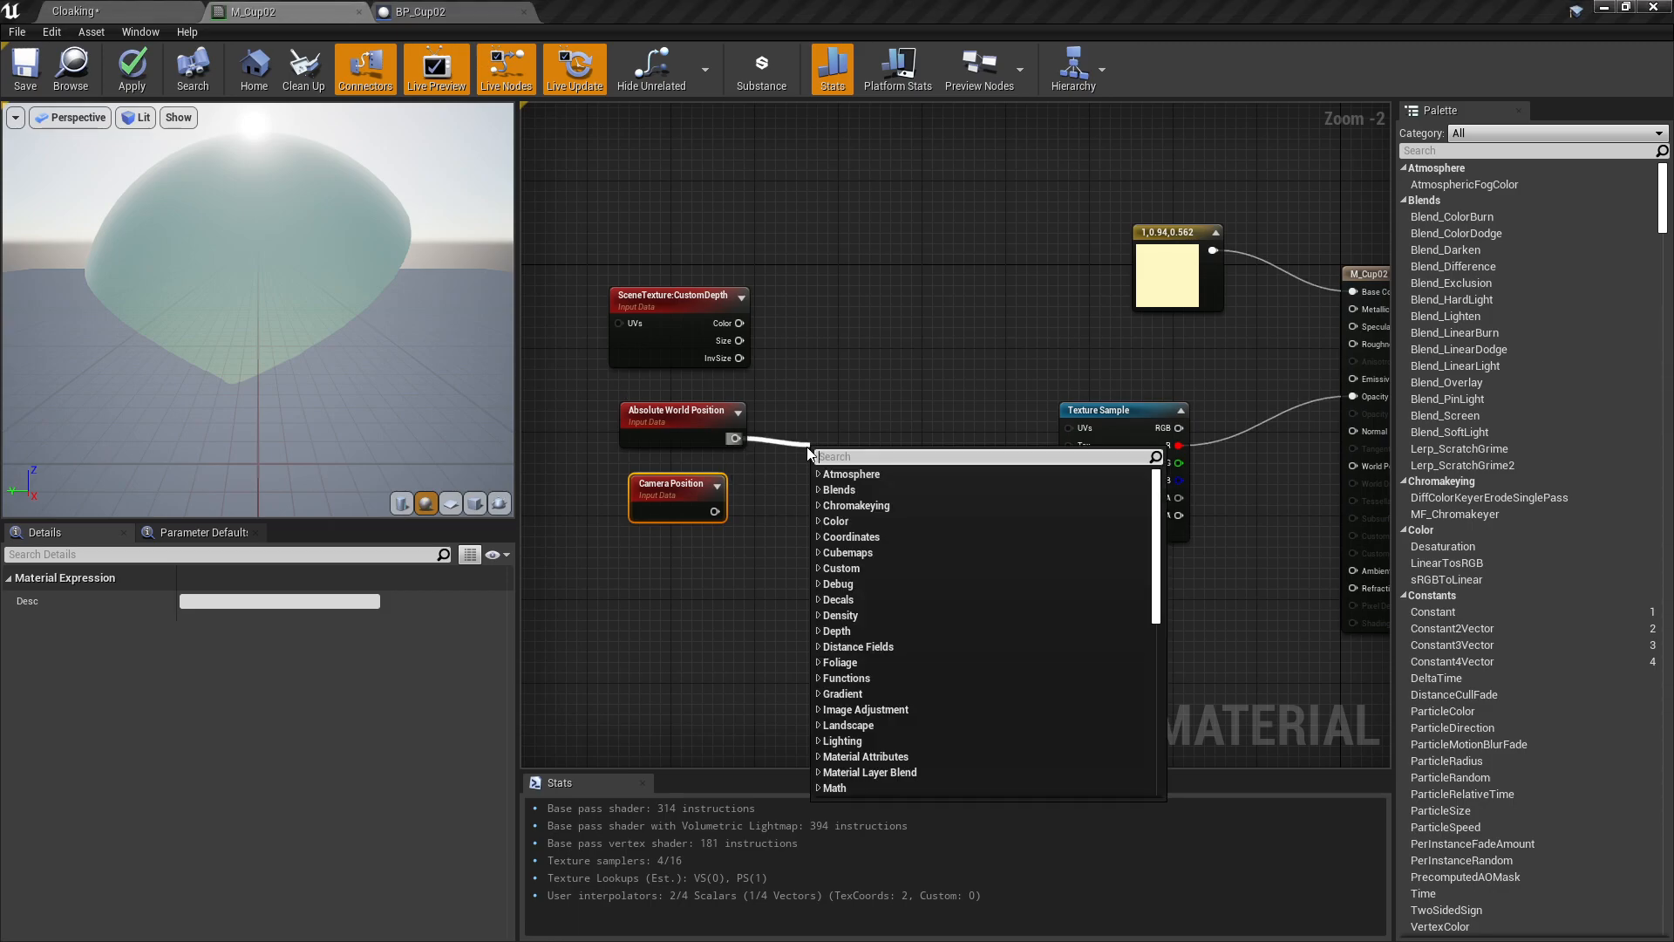
pyautogui.write('subtract')
pyautogui.press('Return')
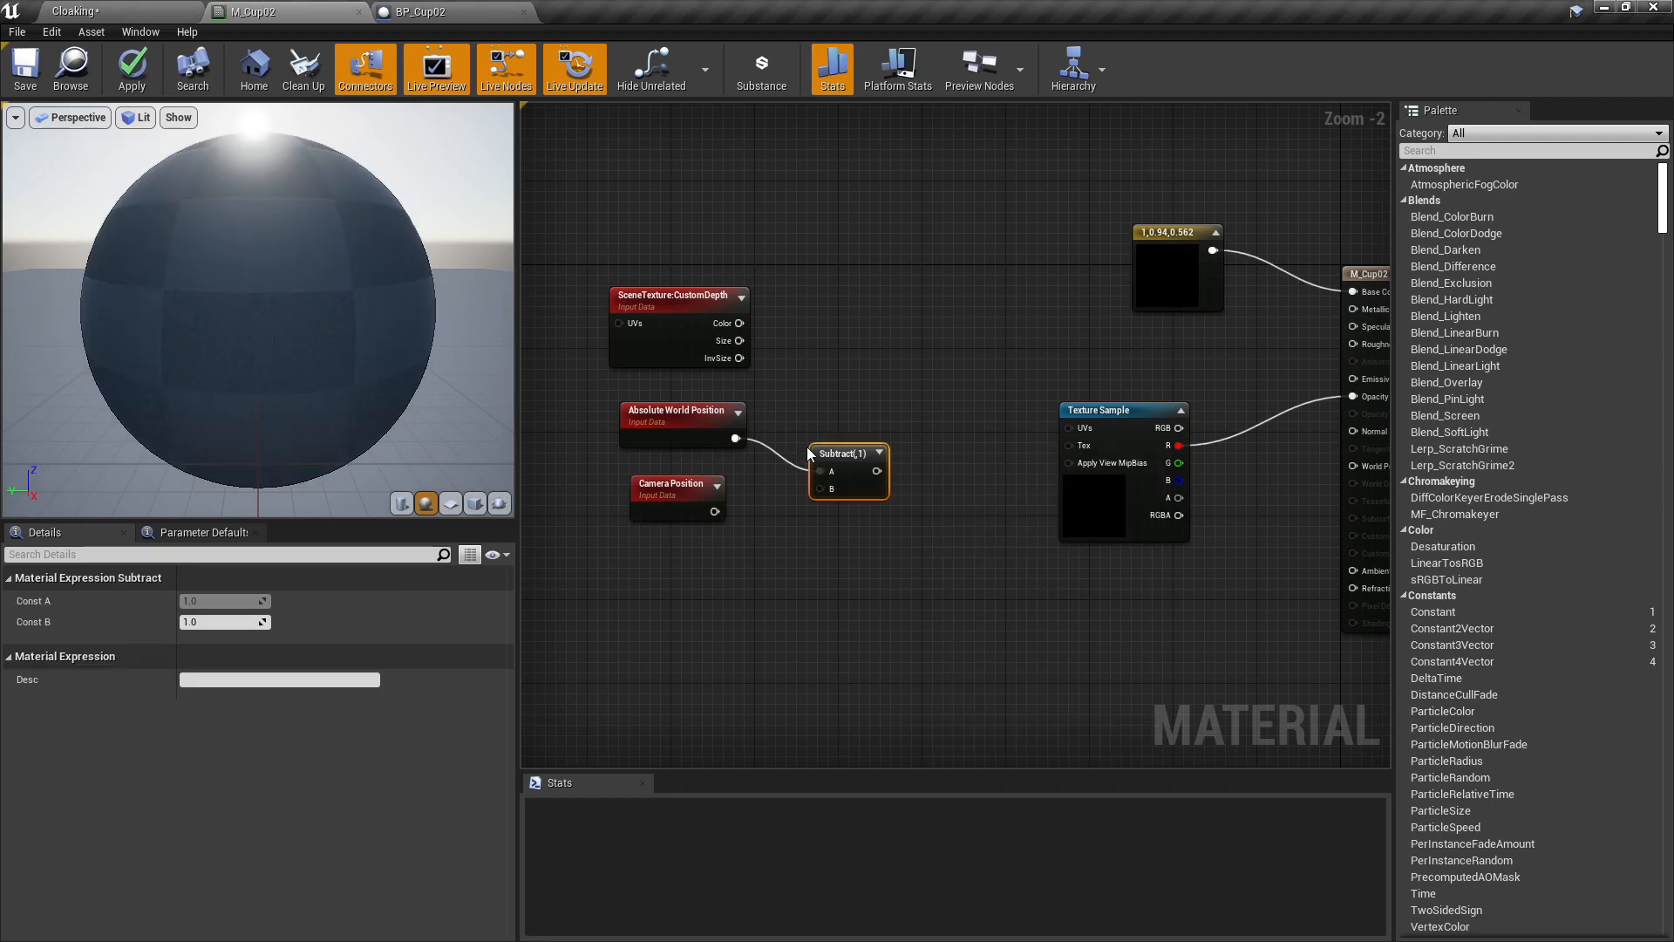
pyautogui.moveTo(715, 512); pyautogui.dragTo(812, 436)
pyautogui.moveTo(698, 414); pyautogui.dragTo(635, 414)
pyautogui.moveTo(658, 502); pyautogui.dragTo(583, 501)
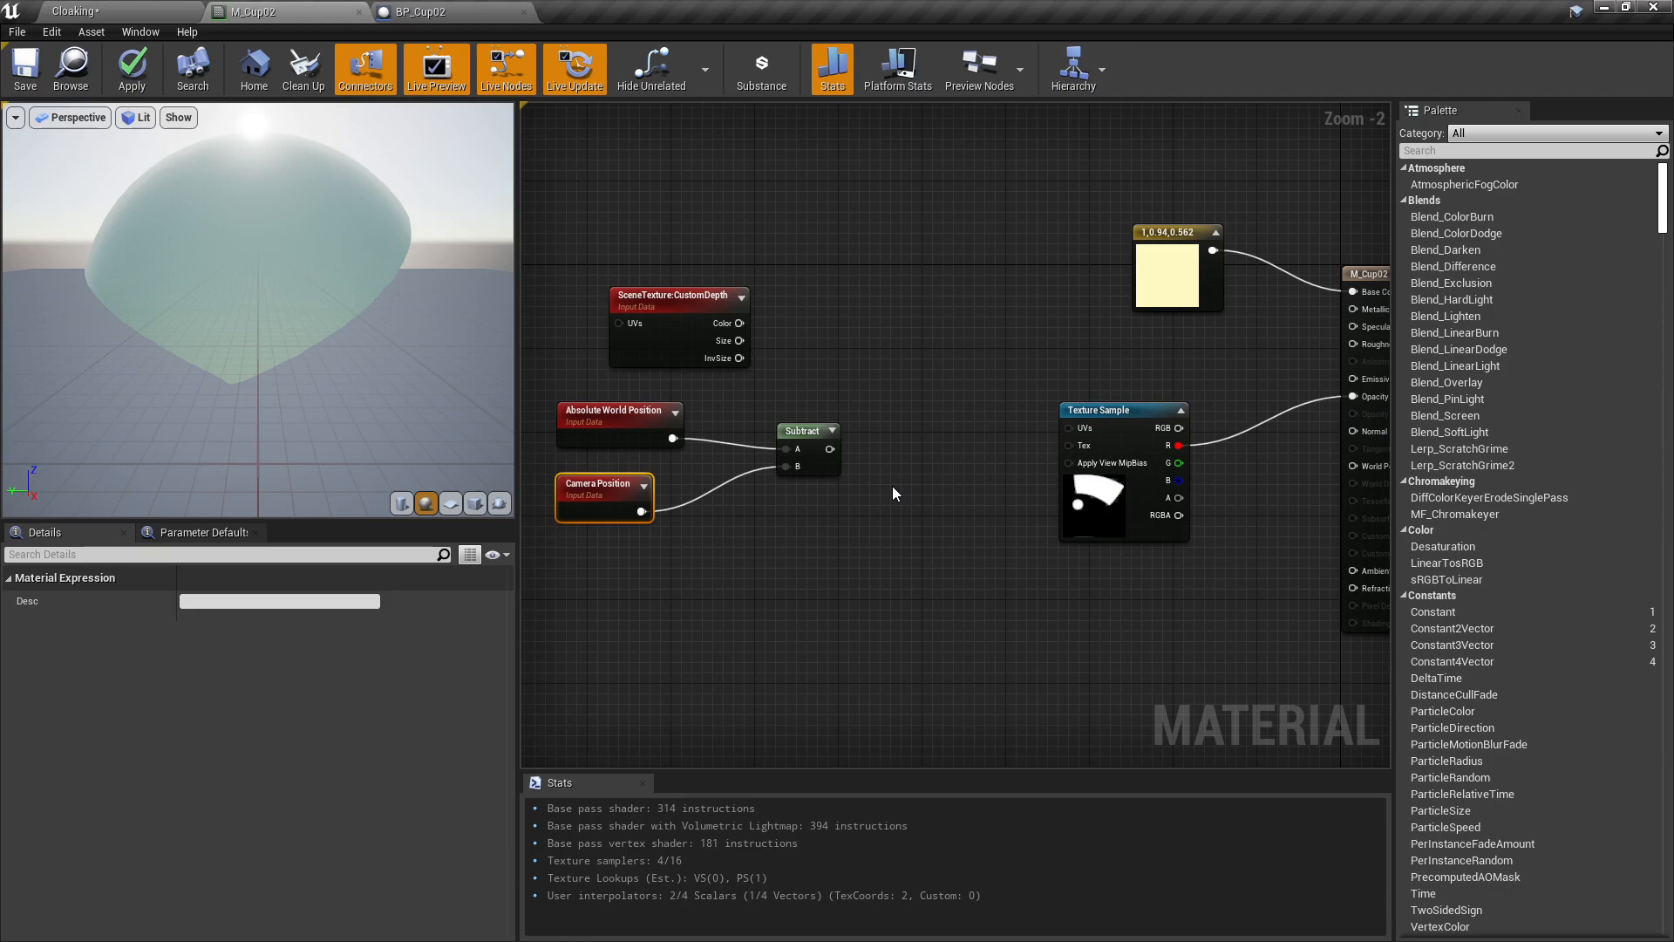
# Add a Transform vector node fed by the Subtract output and place it close beside the Subtract node.
pyautogui.moveTo(830, 448); pyautogui.dragTo(901, 435)
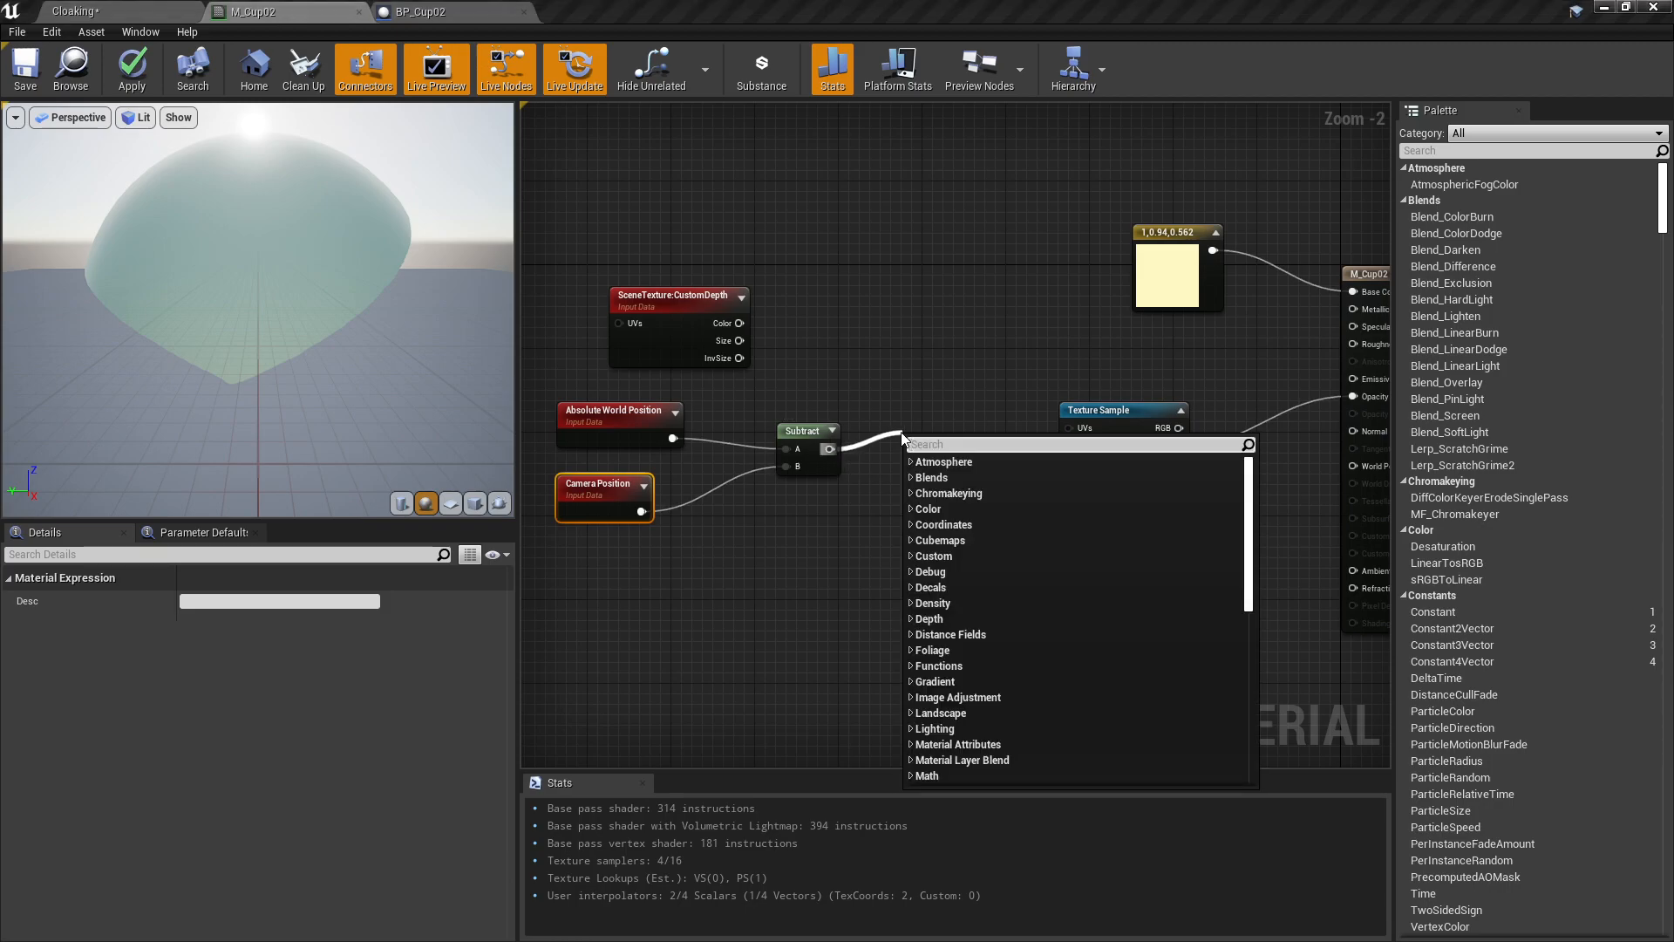
pyautogui.write('transform')
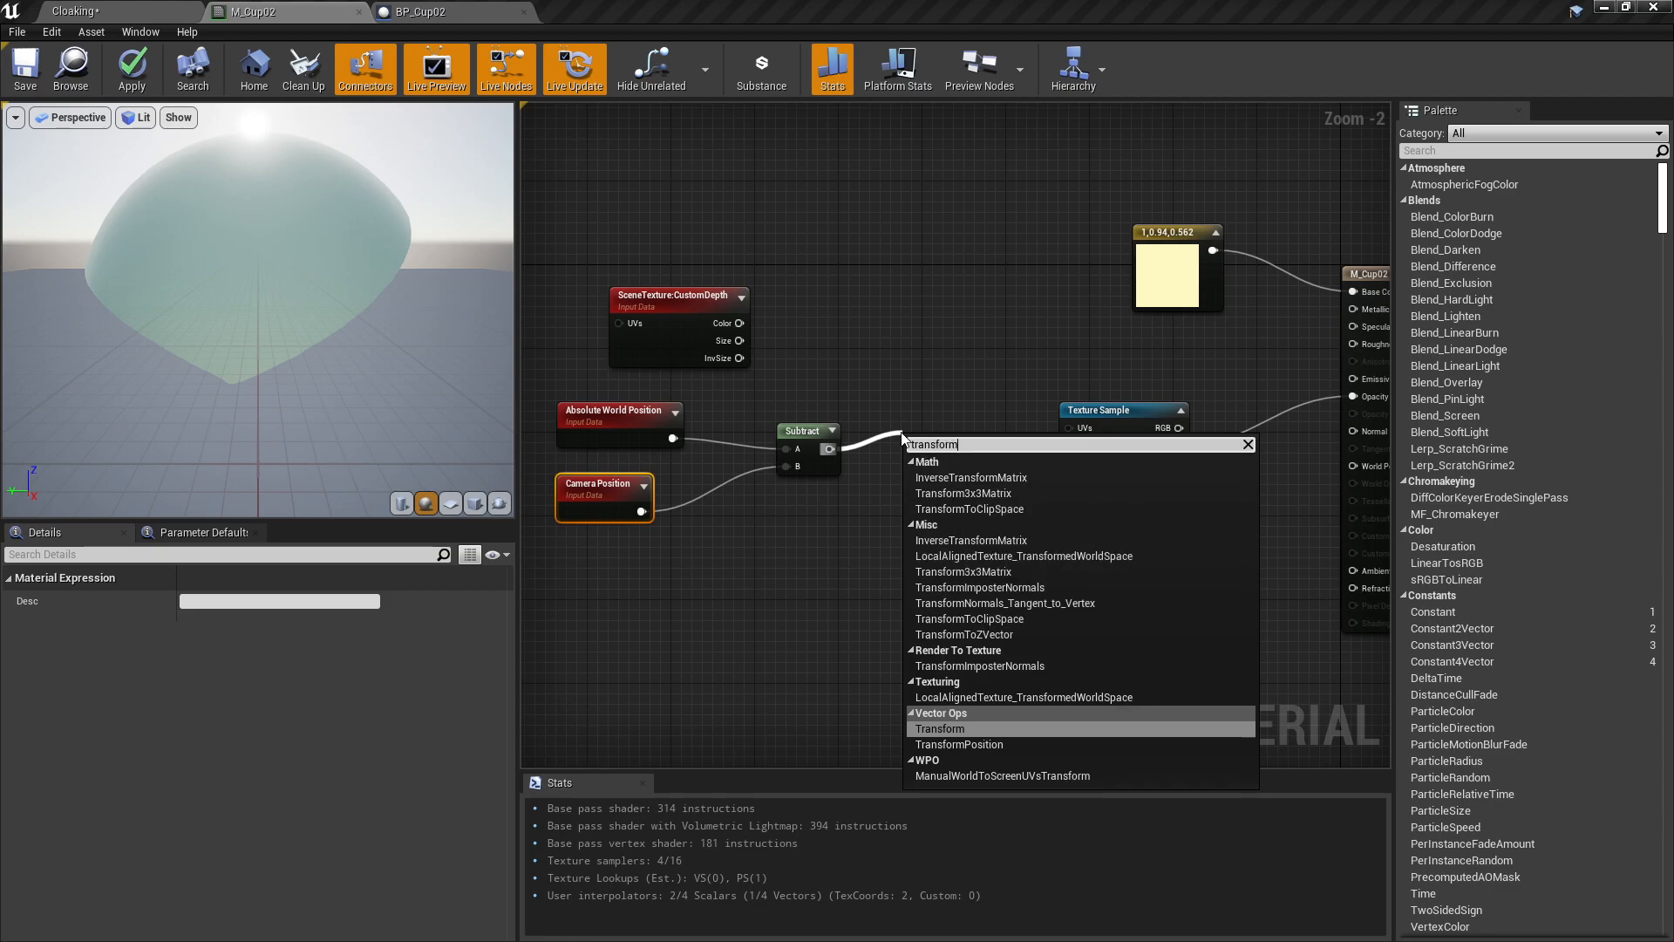
pyautogui.press('Return')
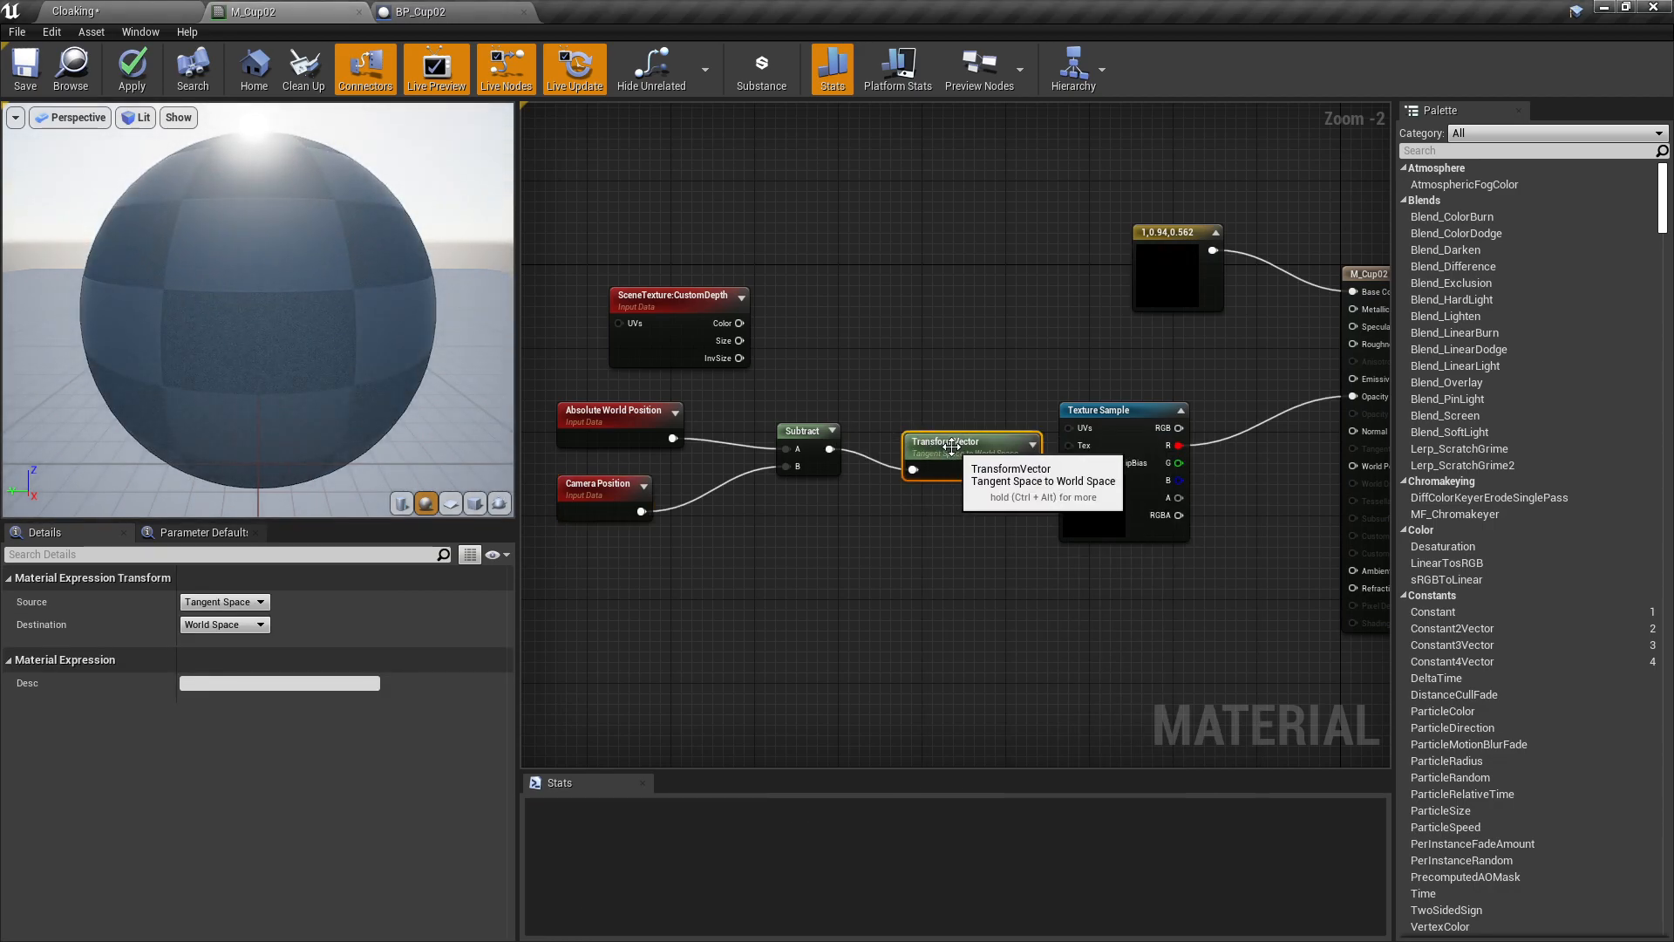
pyautogui.moveTo(951, 446); pyautogui.dragTo(919, 435)
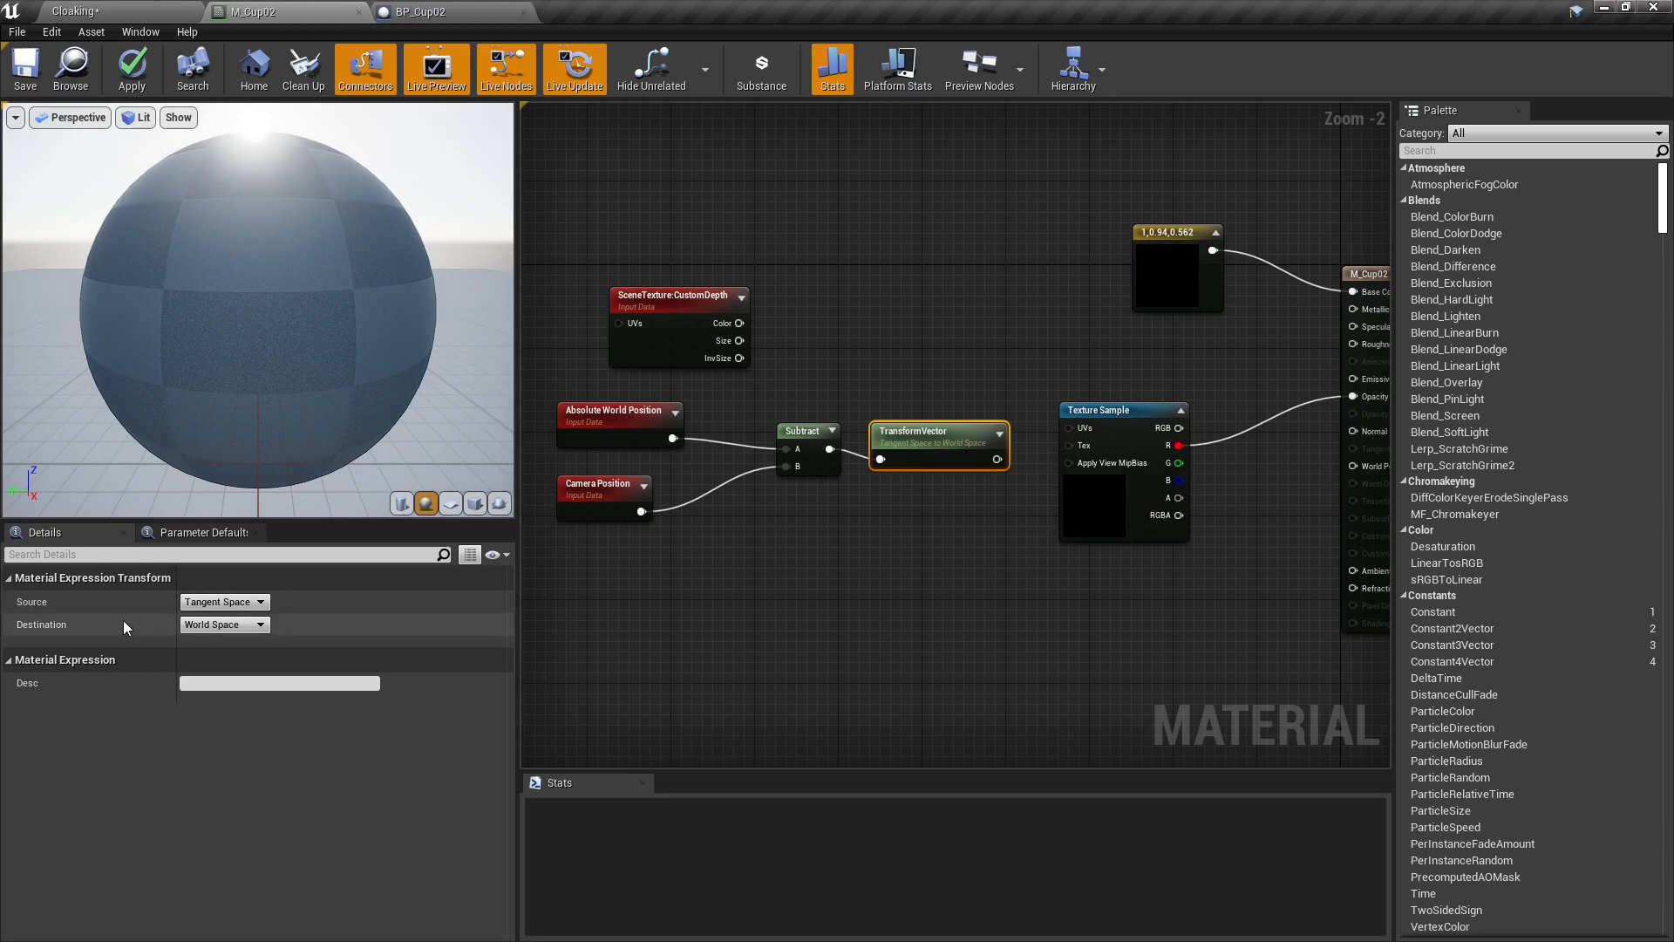
# Set the TransformVector node's source to World Space and its destination to View Space.
pyautogui.click(241, 602)
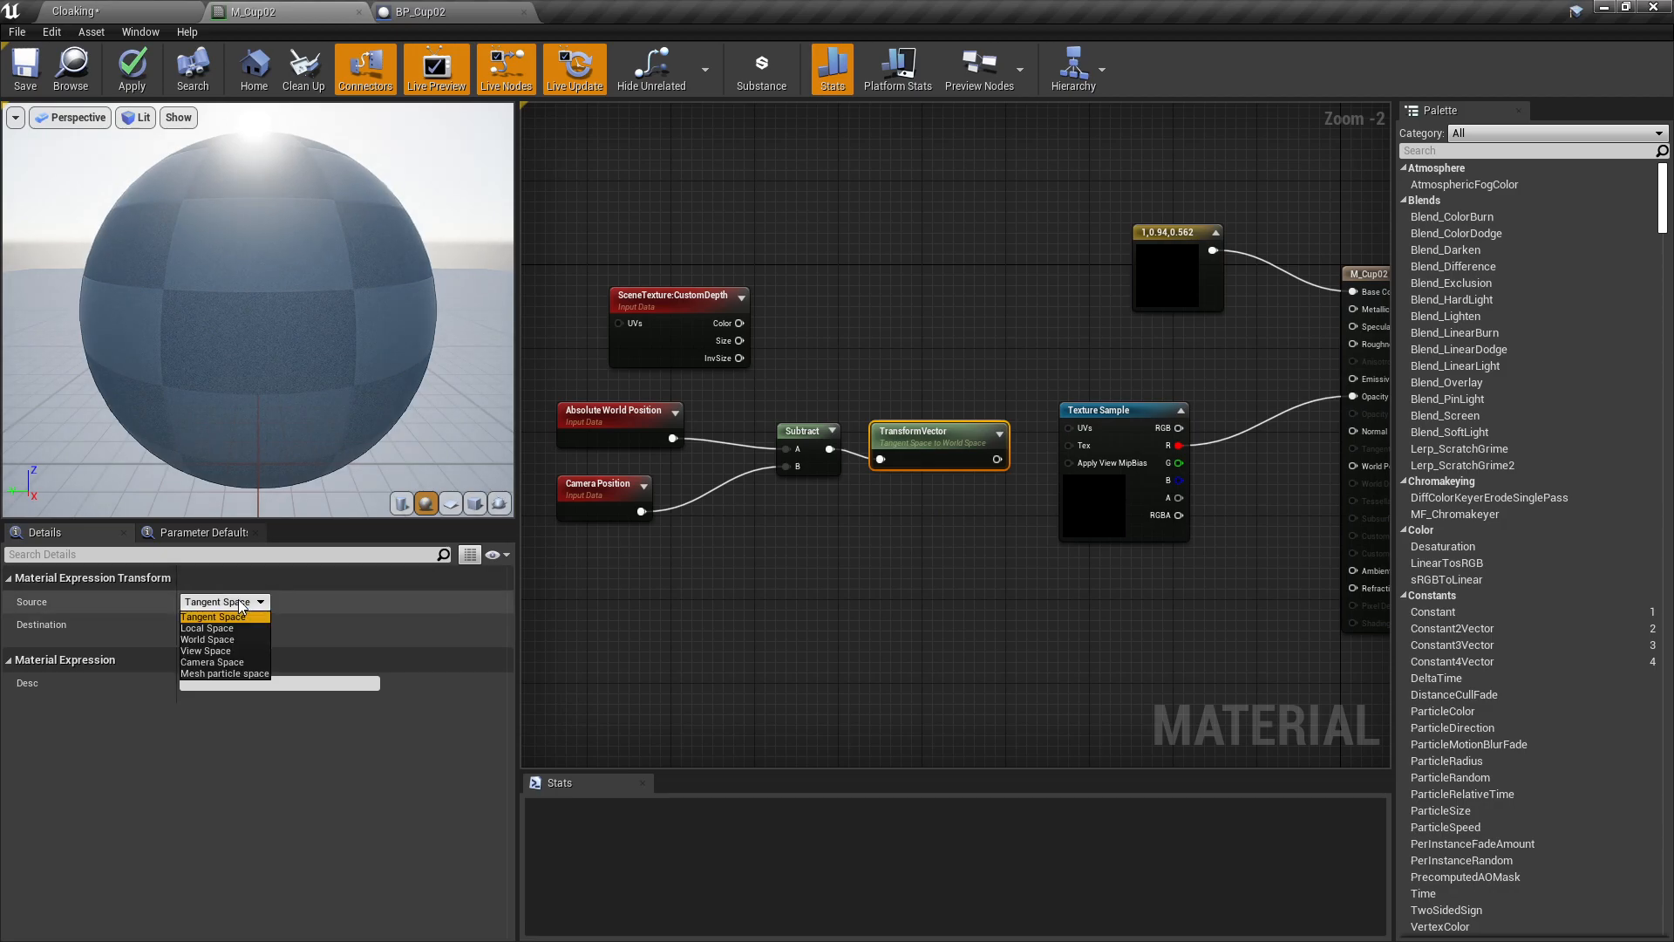
pyautogui.click(207, 638)
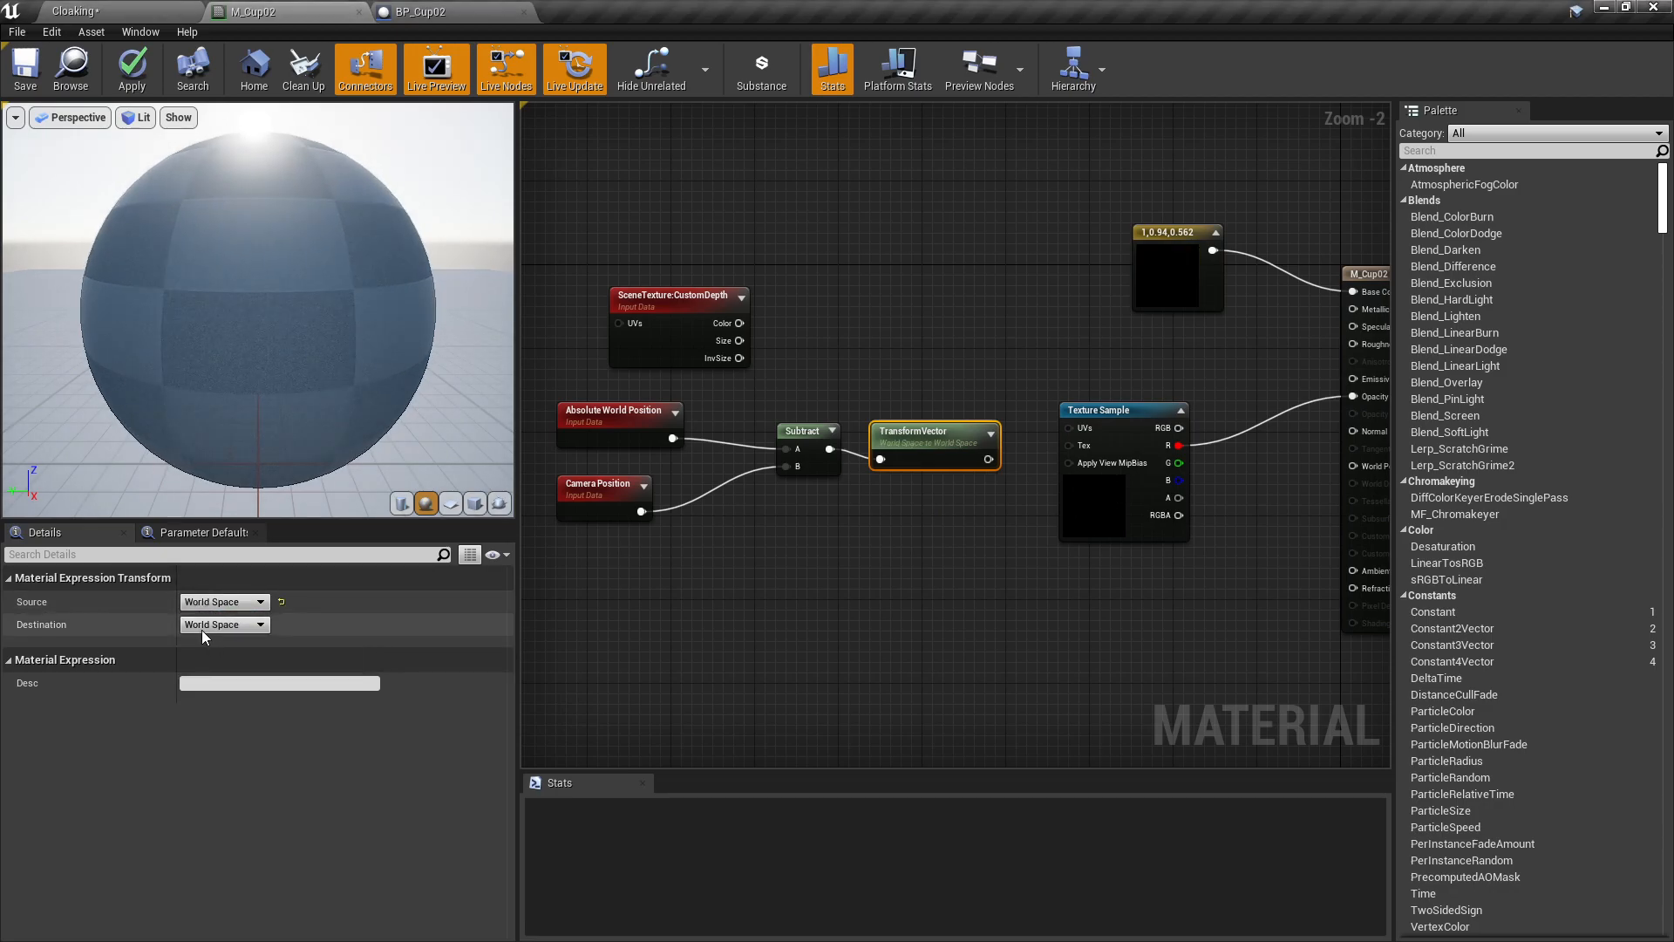
pyautogui.click(247, 625)
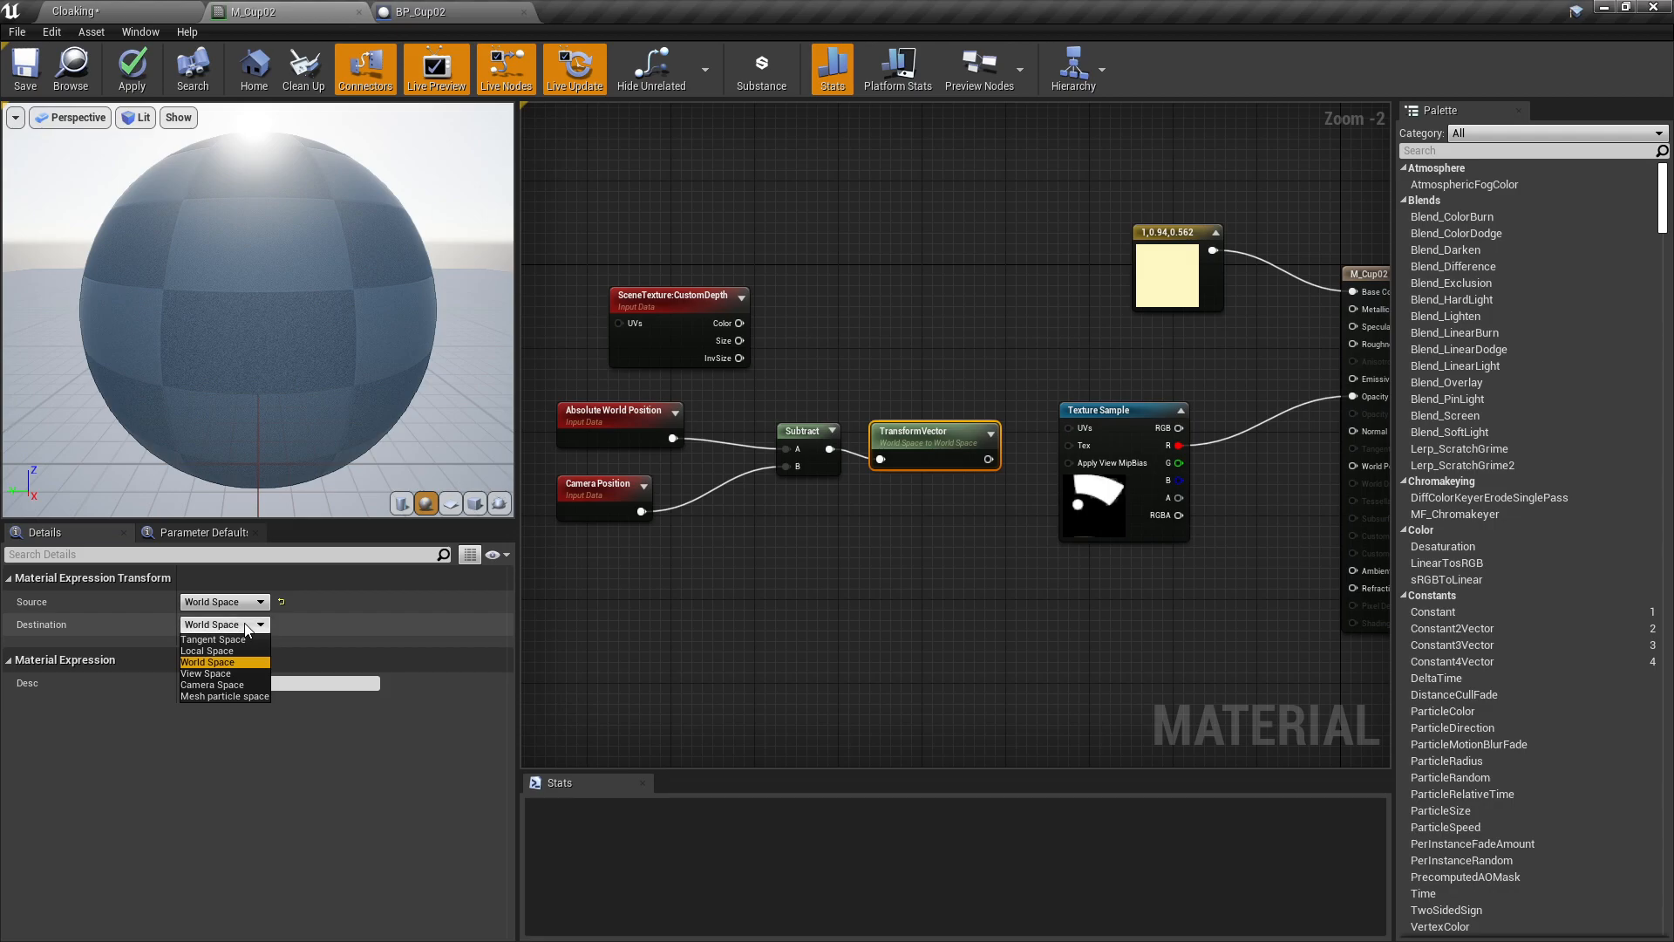
pyautogui.click(207, 675)
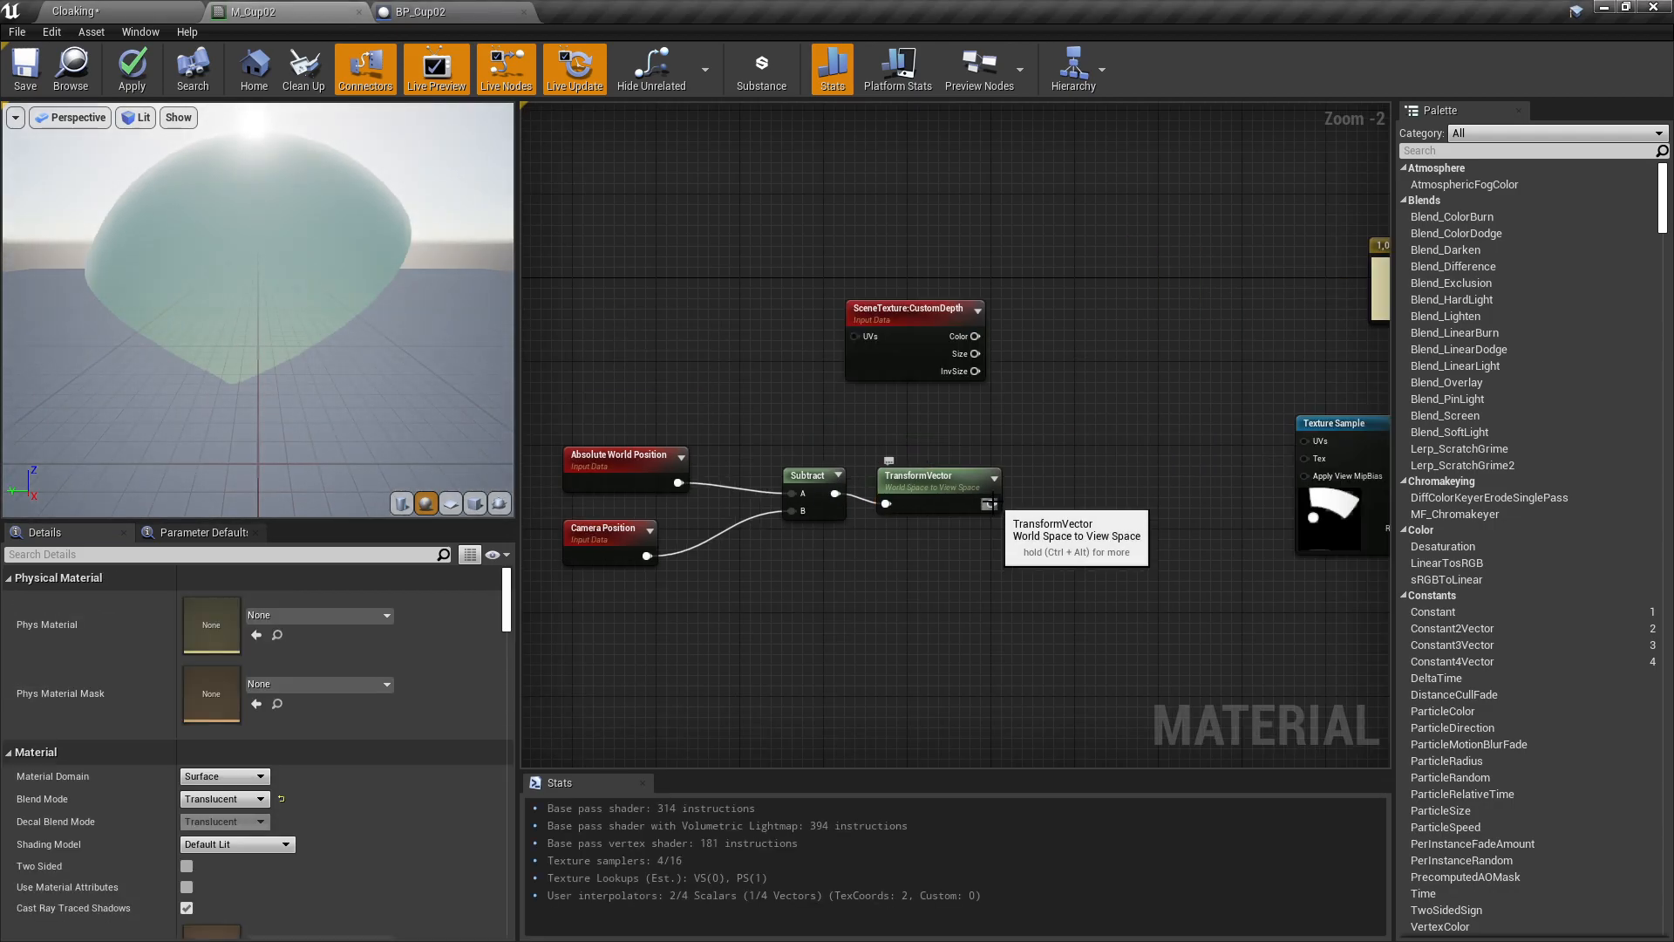
# Add a component Mask node fed by the TransformVector output and enable only its B channel.
pyautogui.moveTo(991, 503); pyautogui.dragTo(1077, 489)
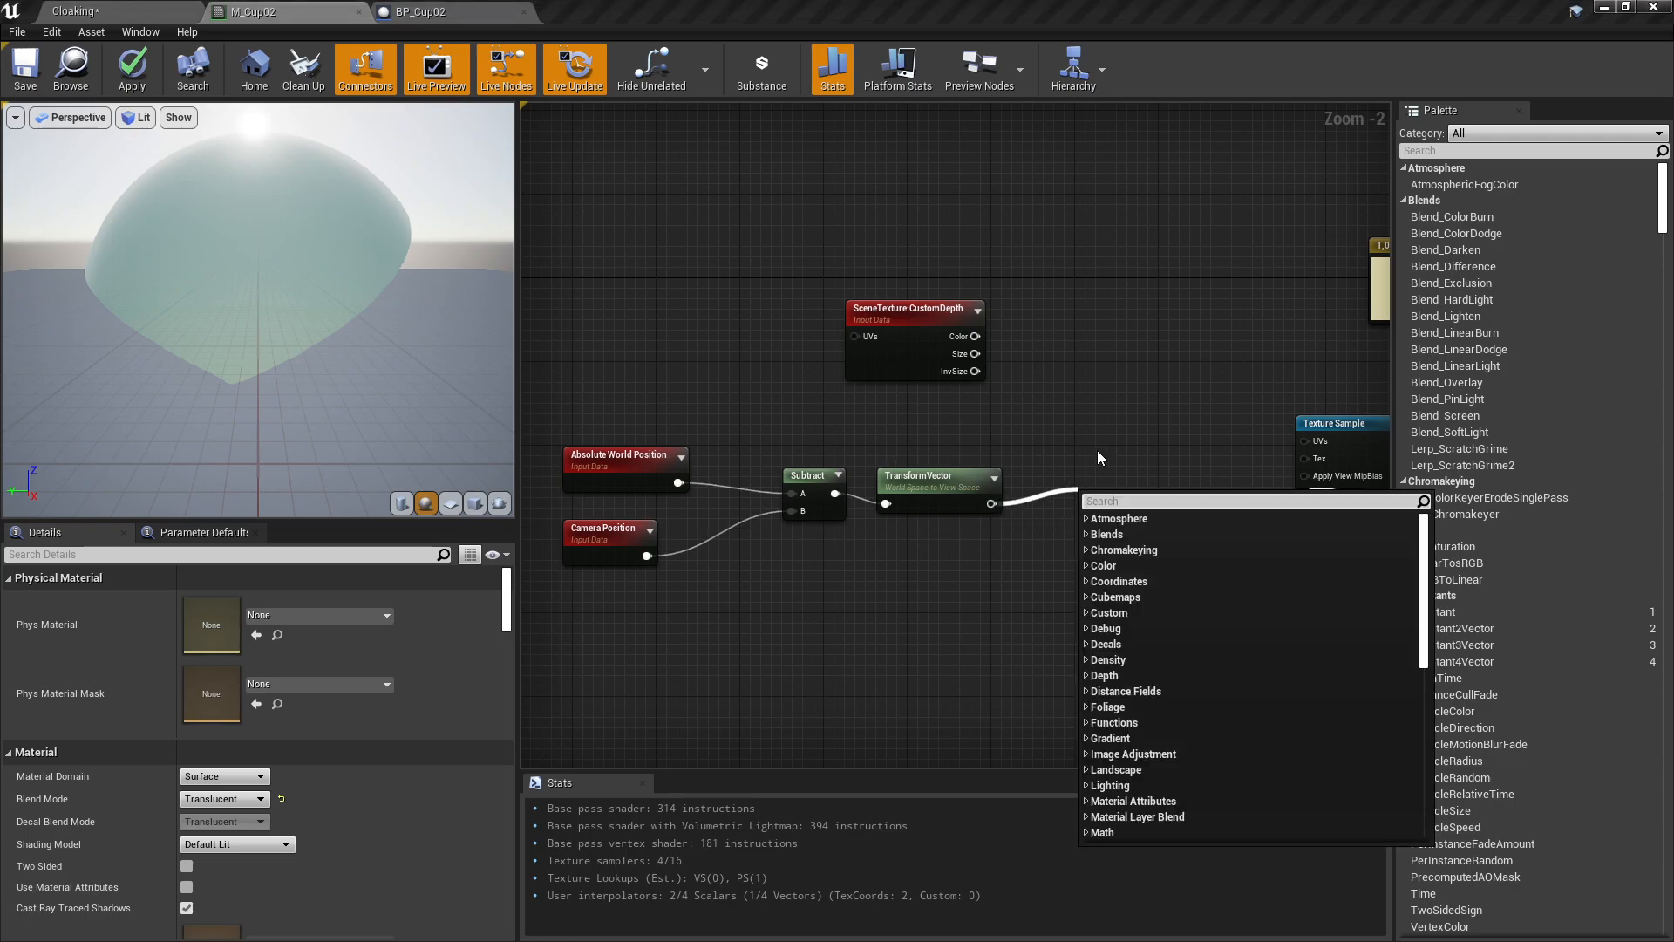
pyautogui.write('mask')
pyautogui.press('Return')
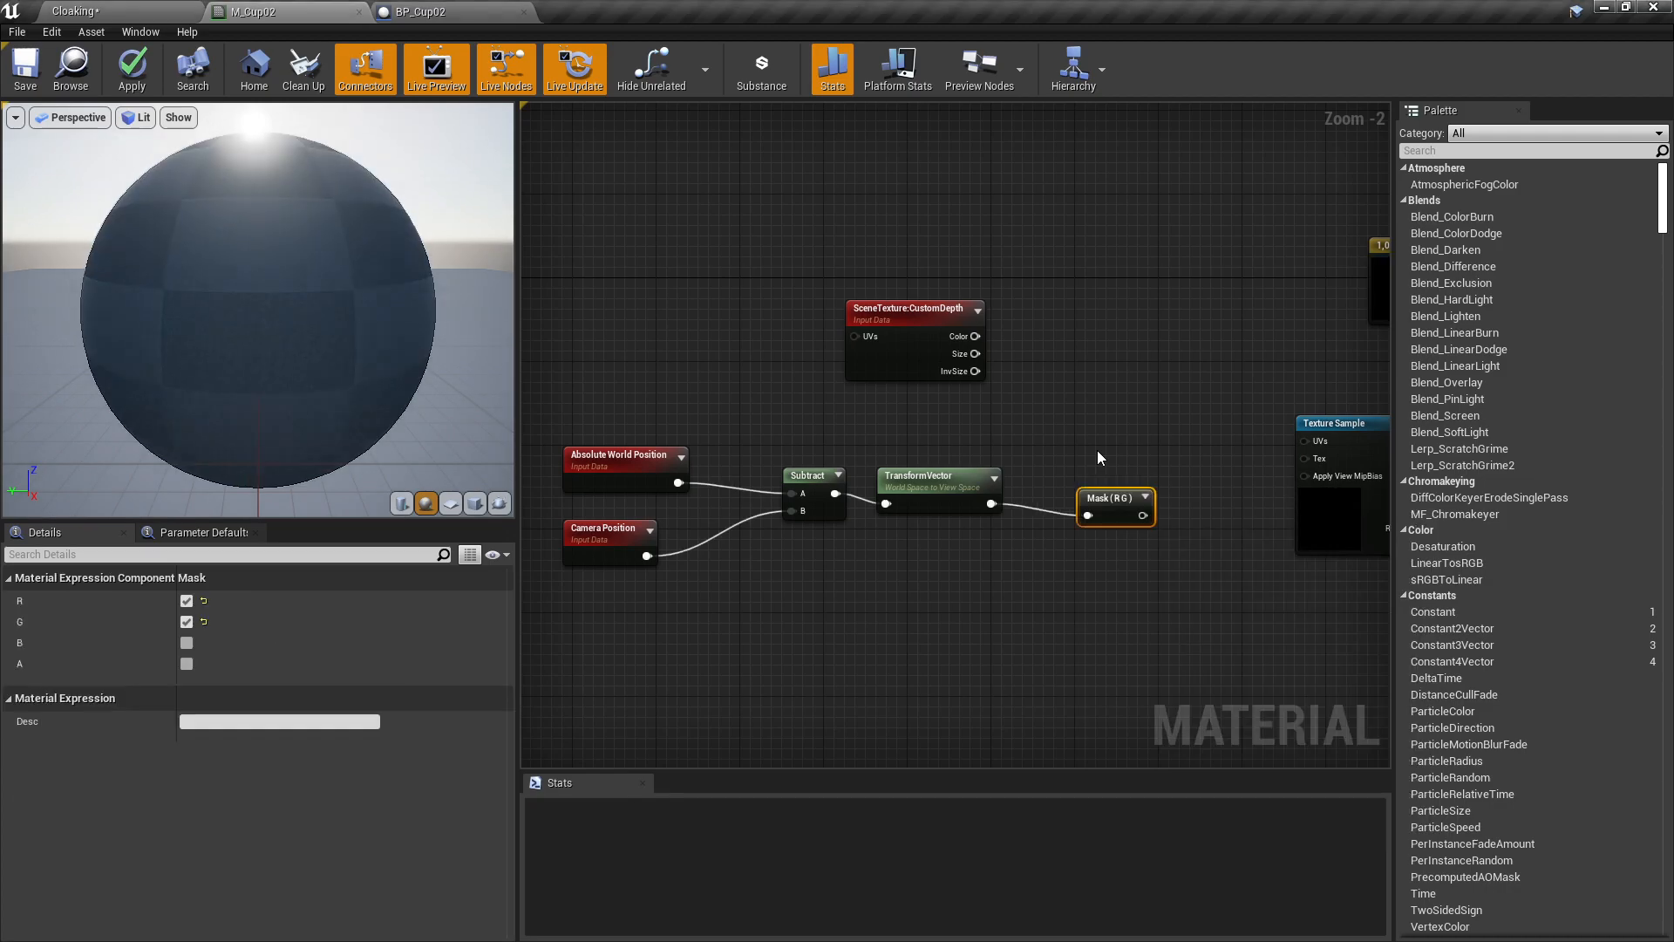
pyautogui.click(186, 603)
pyautogui.click(184, 621)
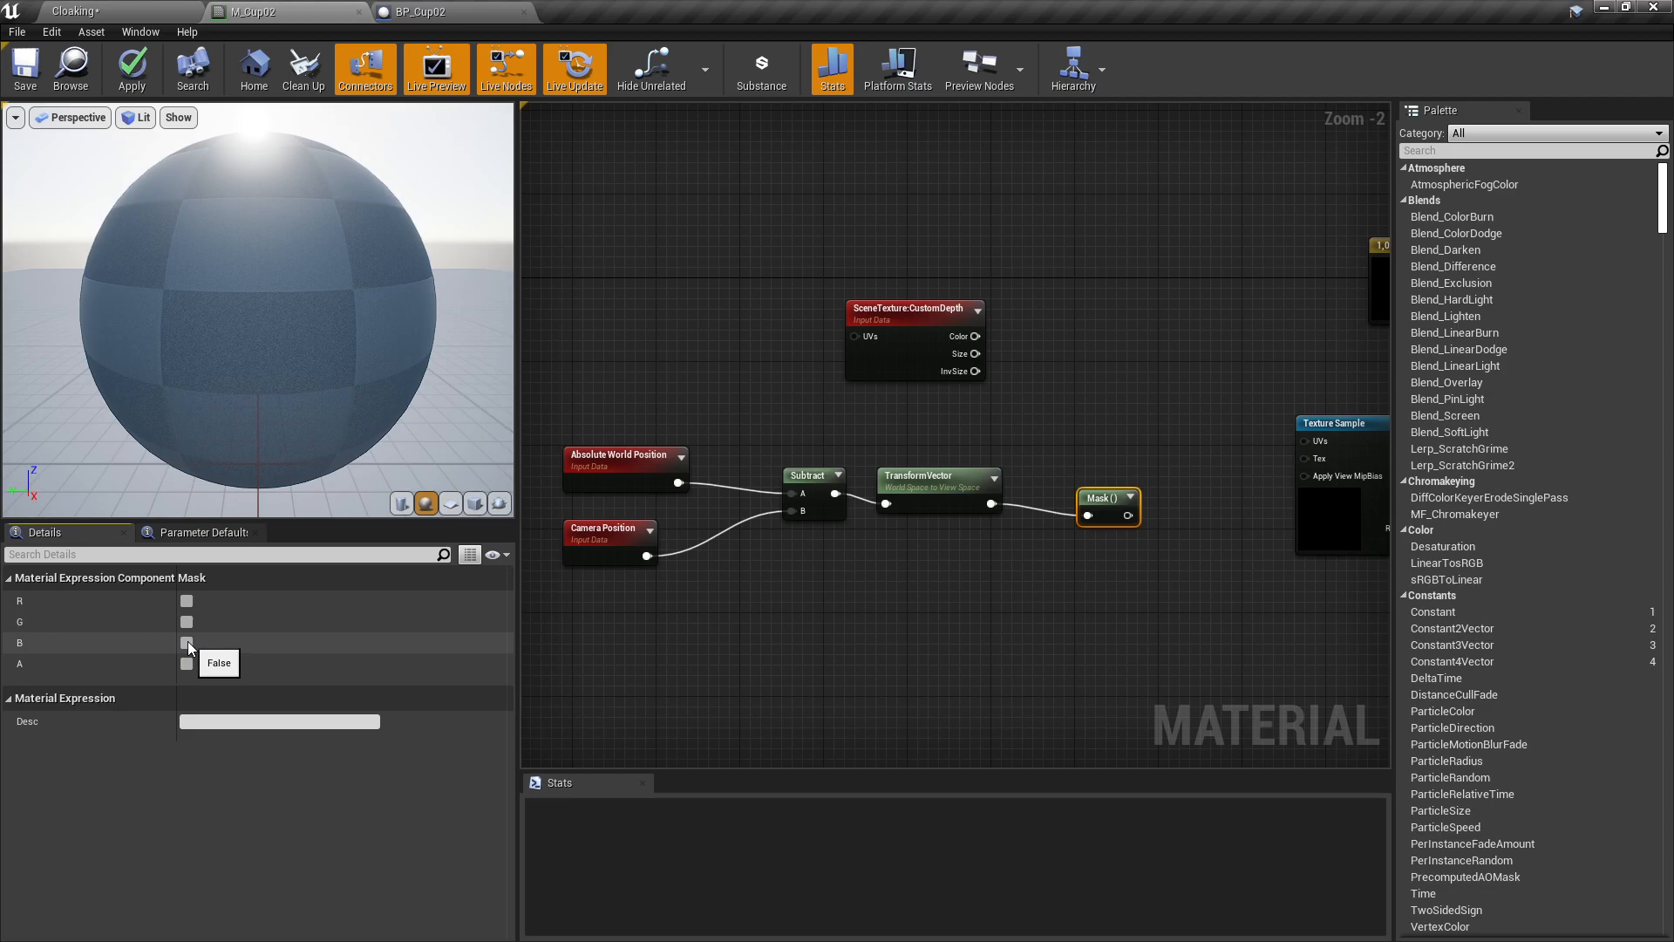
pyautogui.click(187, 643)
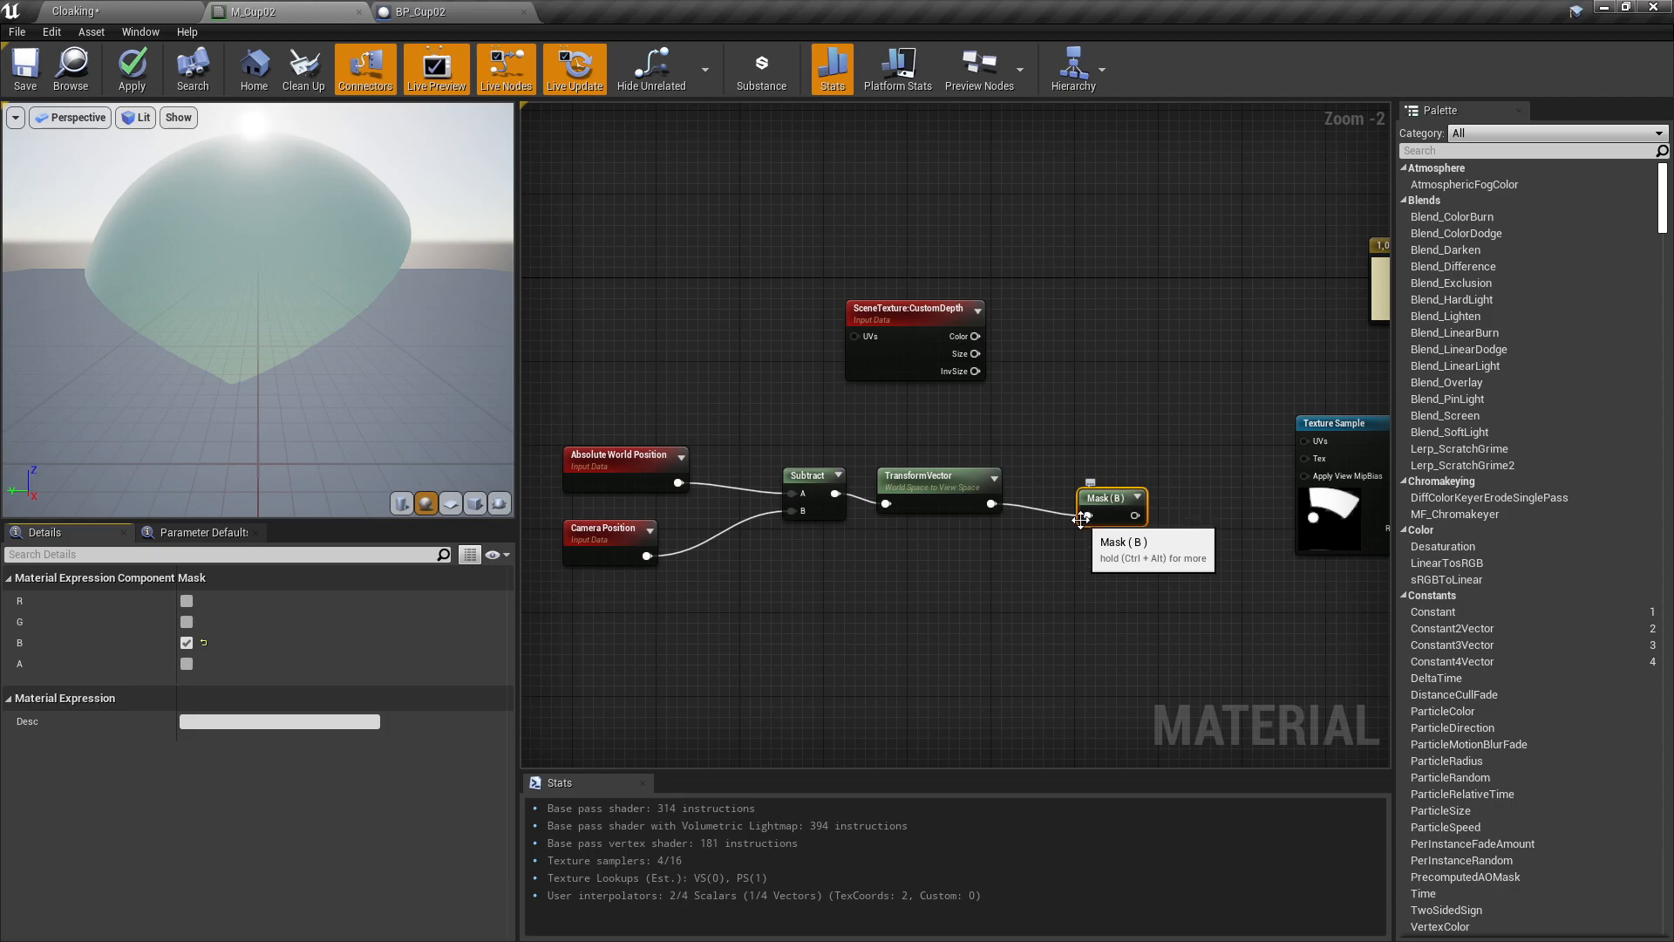
# Move the color constant, Texture Sample and M_Cup02 result nodes together away from the Mask node to free up space.
pyautogui.moveTo(1194, 431); pyautogui.dragTo(756, 499, button='right')
pyautogui.moveTo(762, 310); pyautogui.dragTo(1214, 433)
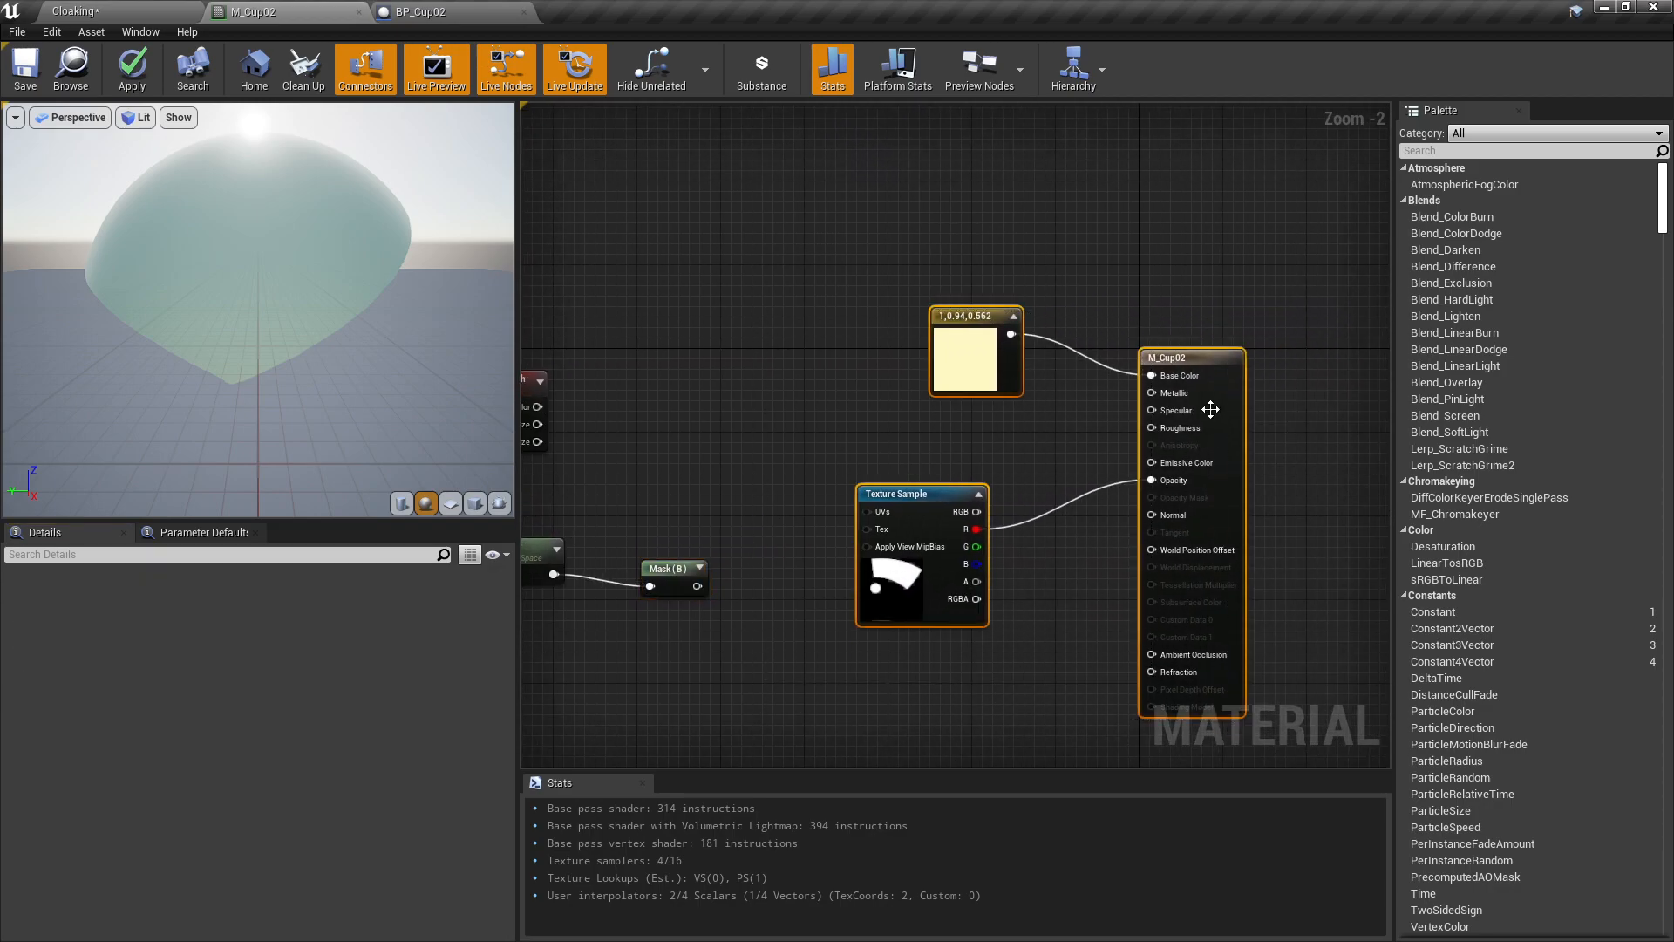
pyautogui.moveTo(1157, 365); pyautogui.dragTo(1262, 354)
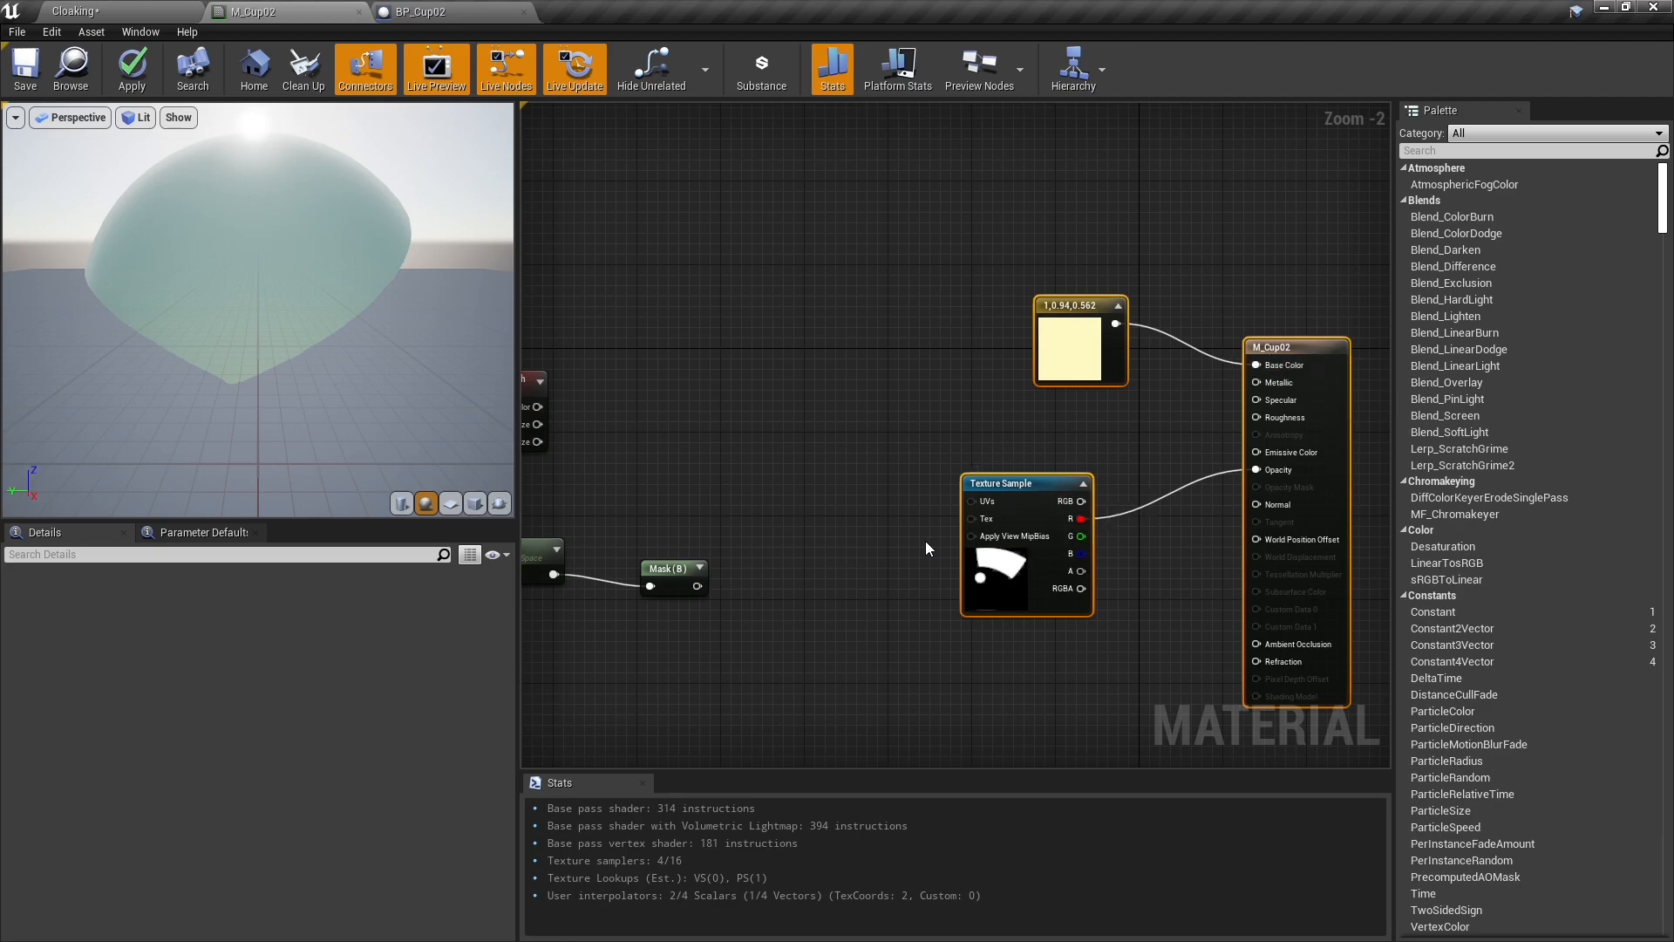
pyautogui.moveTo(1022, 488); pyautogui.dragTo(1063, 477)
pyautogui.click(674, 436)
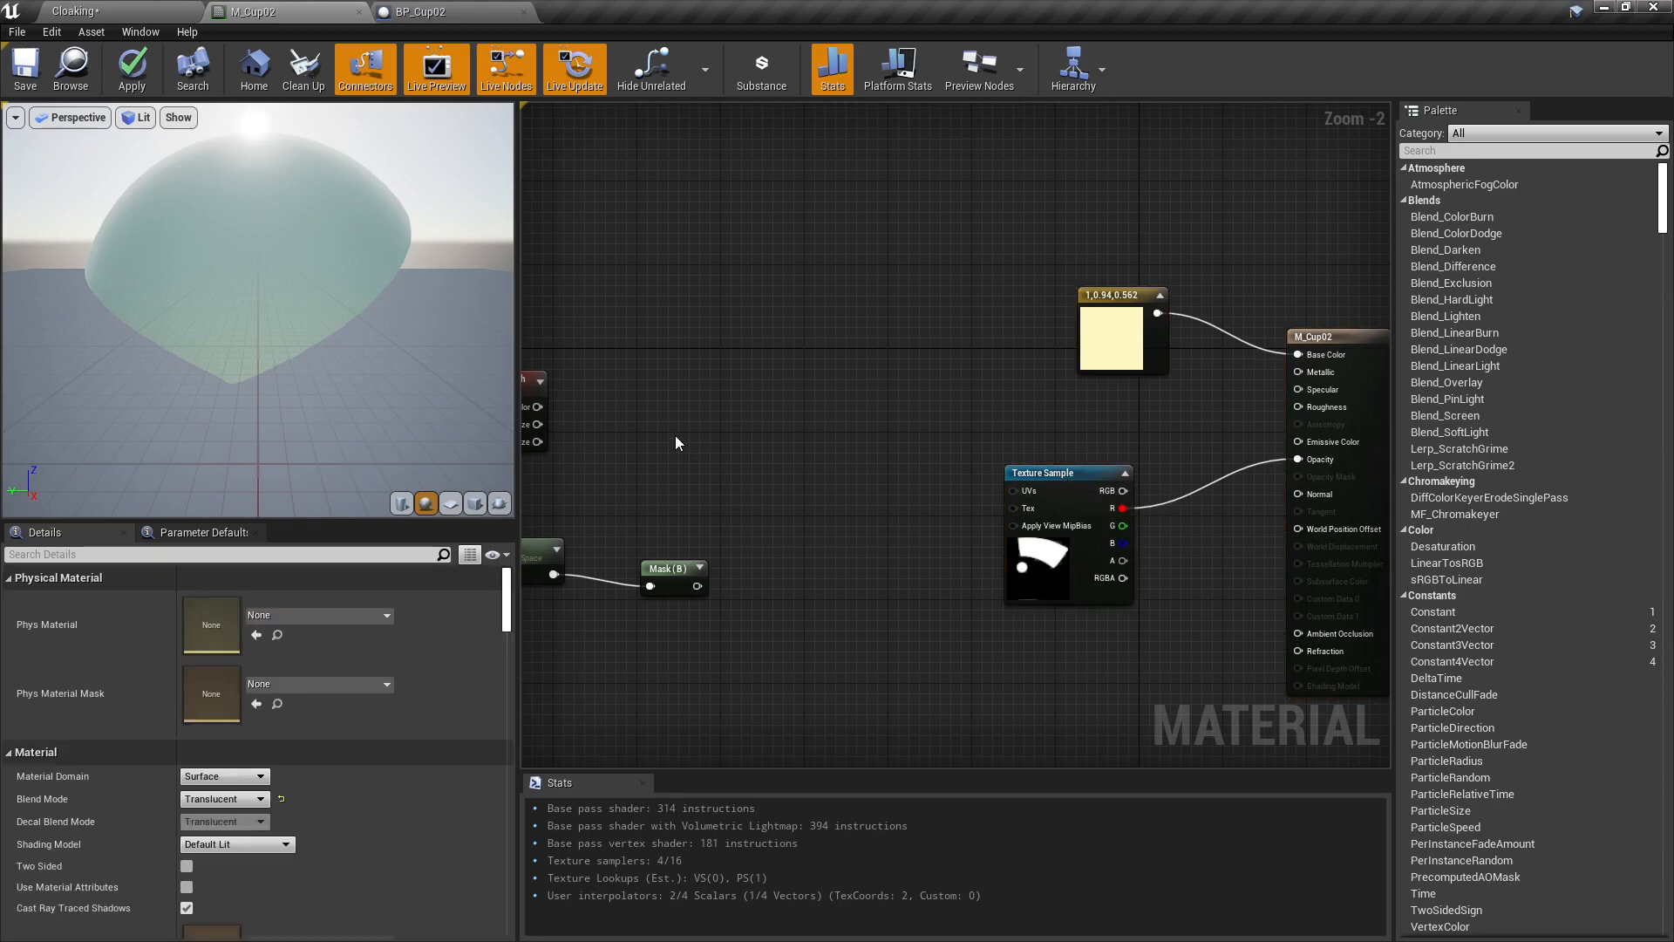
# Add a Custom expression node between the Mask and Texture Sample nodes and extend it to three inputs.
pyautogui.rightClick(815, 439)
pyautogui.write('custom')
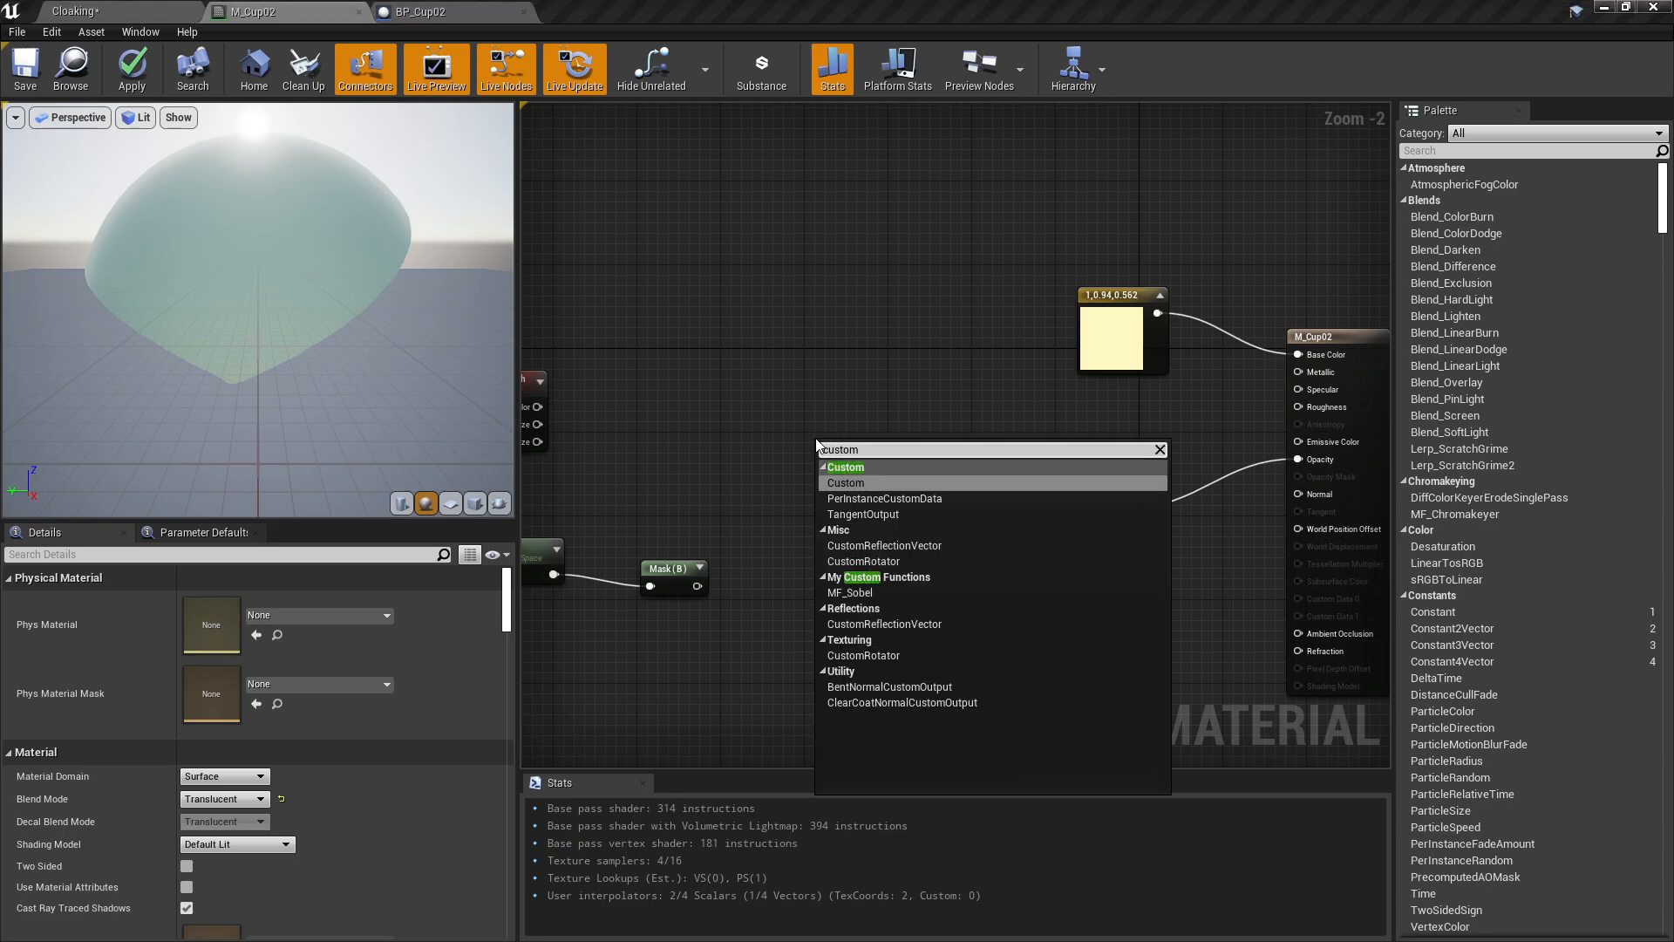
pyautogui.press('Return')
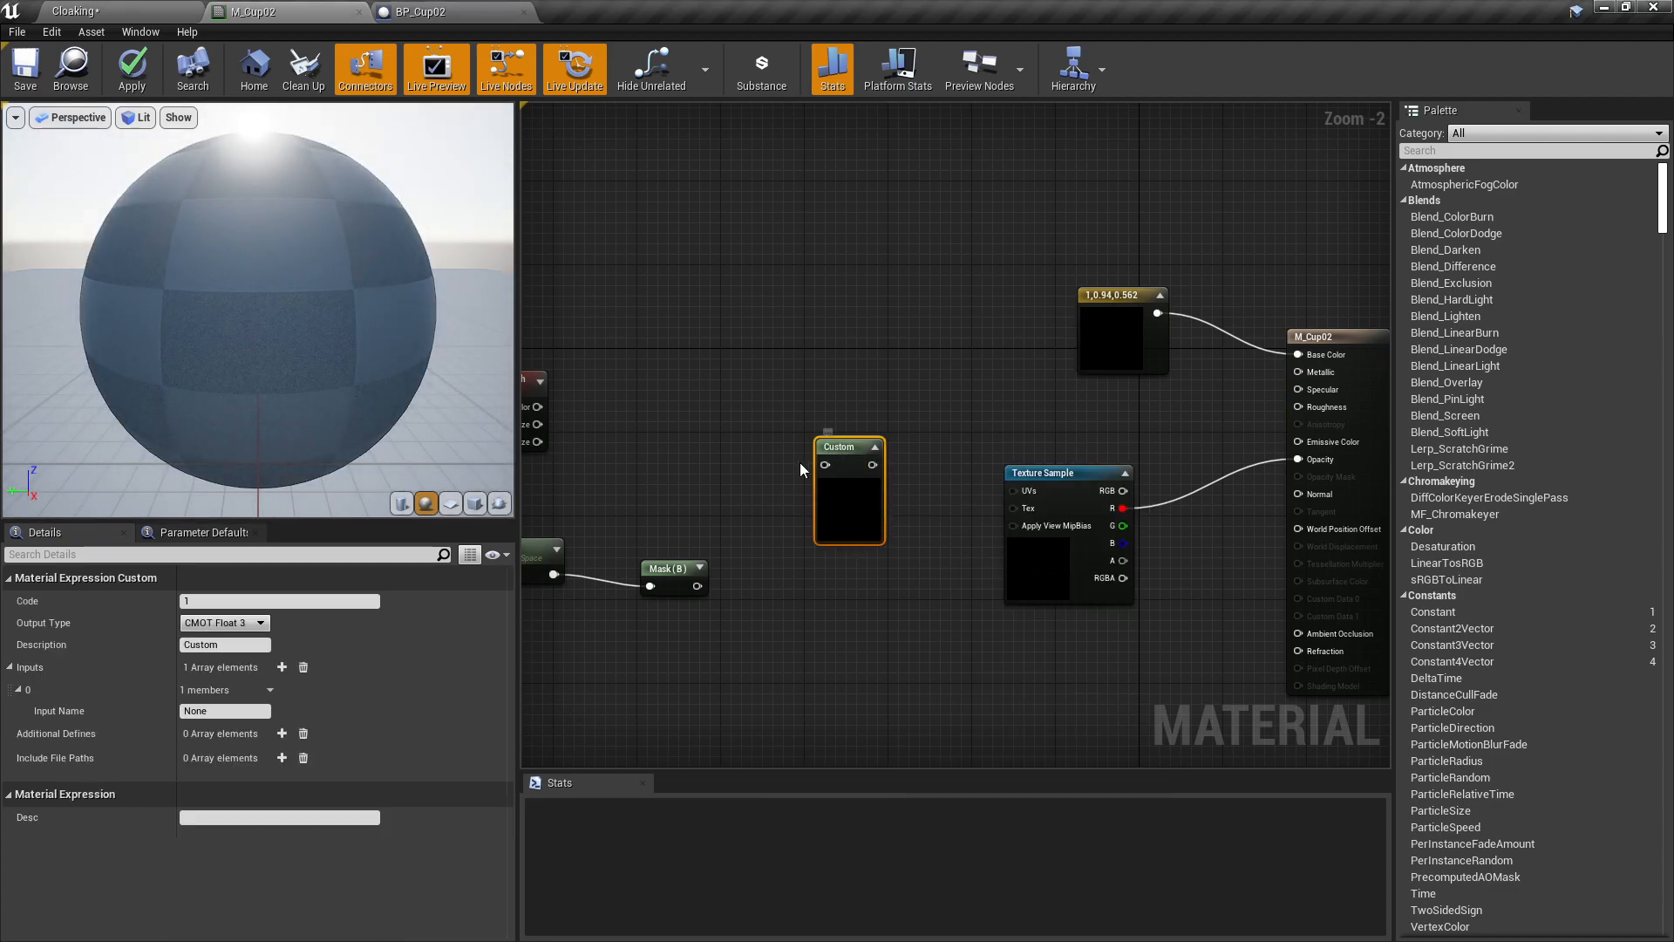
pyautogui.moveTo(646, 468); pyautogui.dragTo(740, 445, button='right')
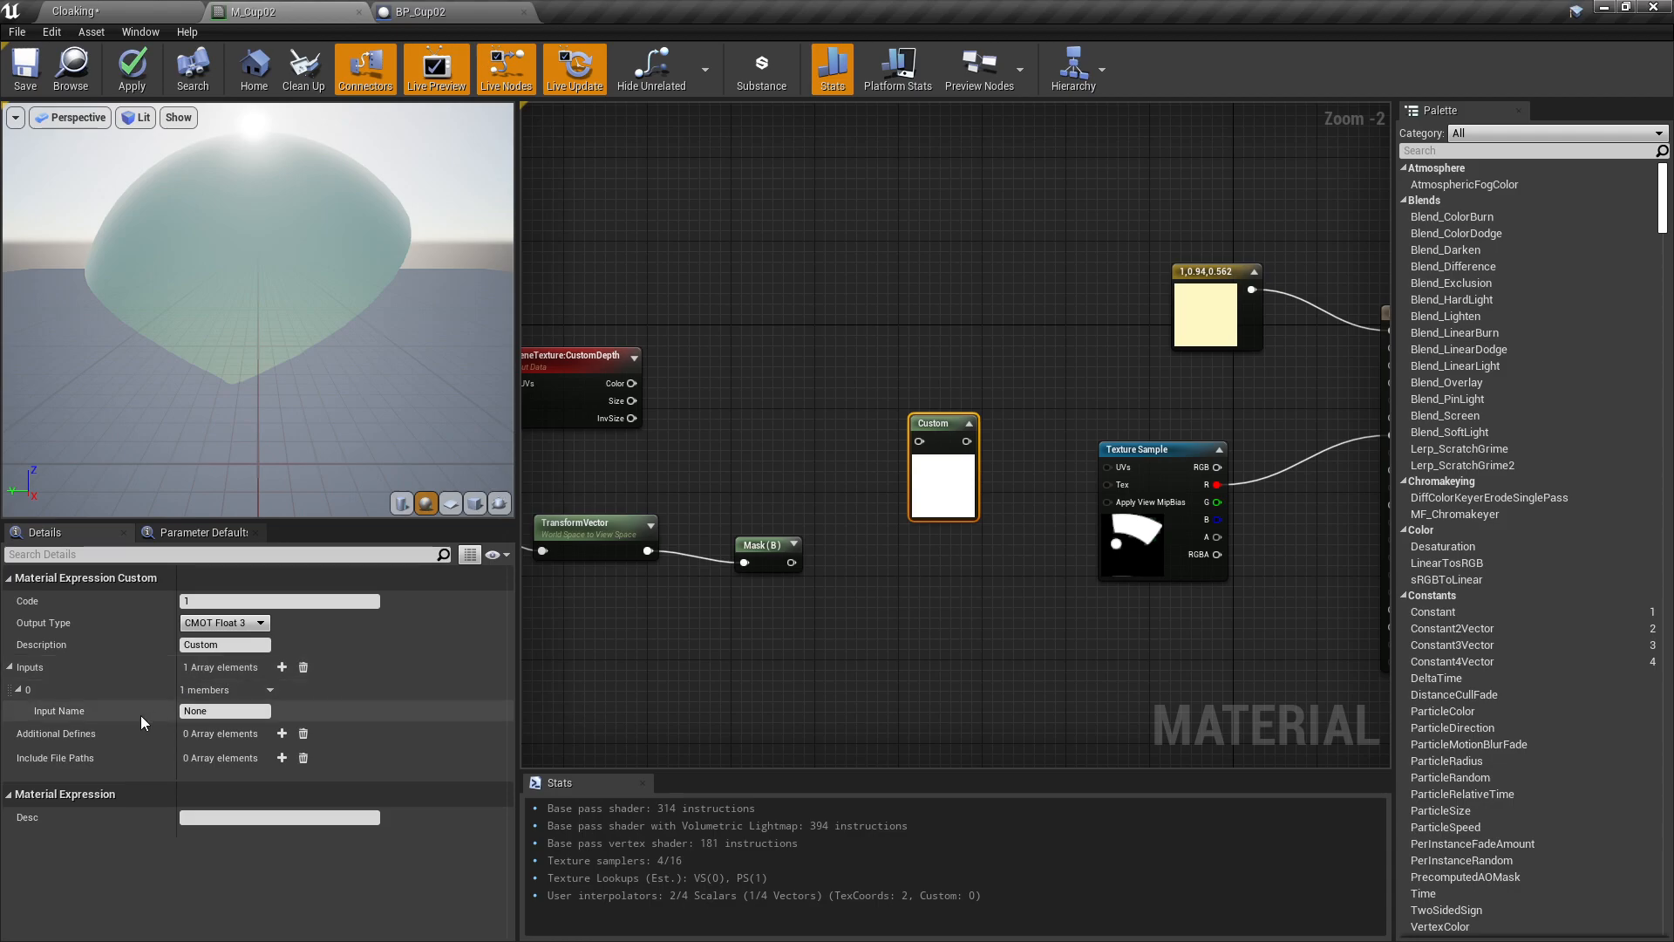
pyautogui.click(281, 667)
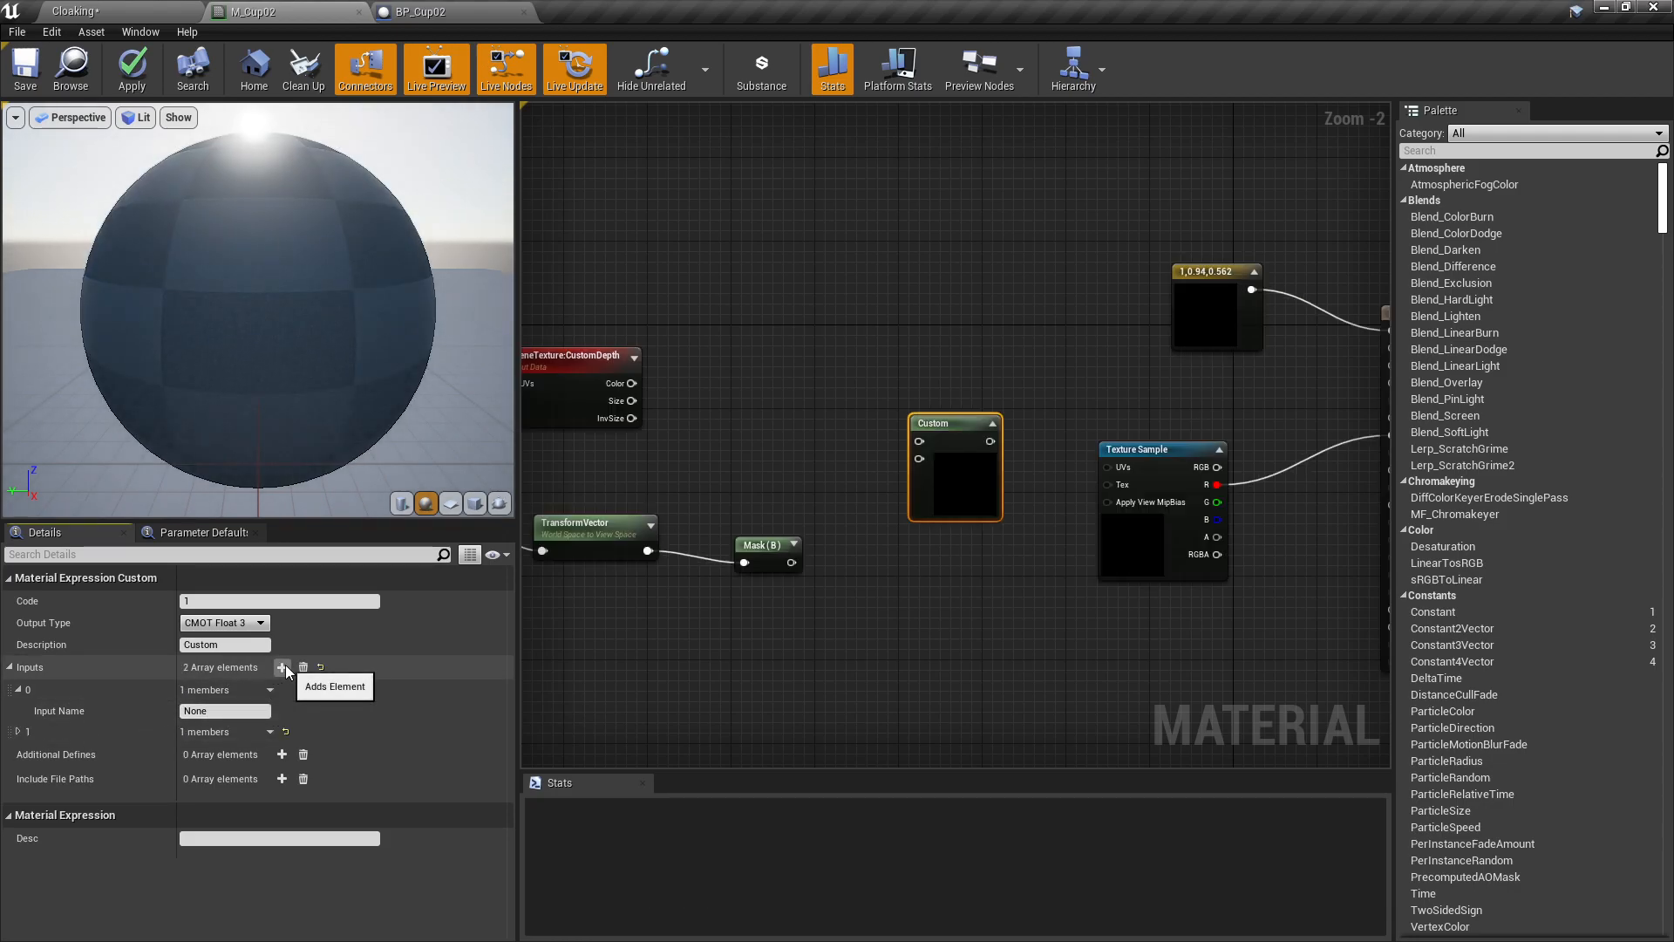
pyautogui.click(281, 667)
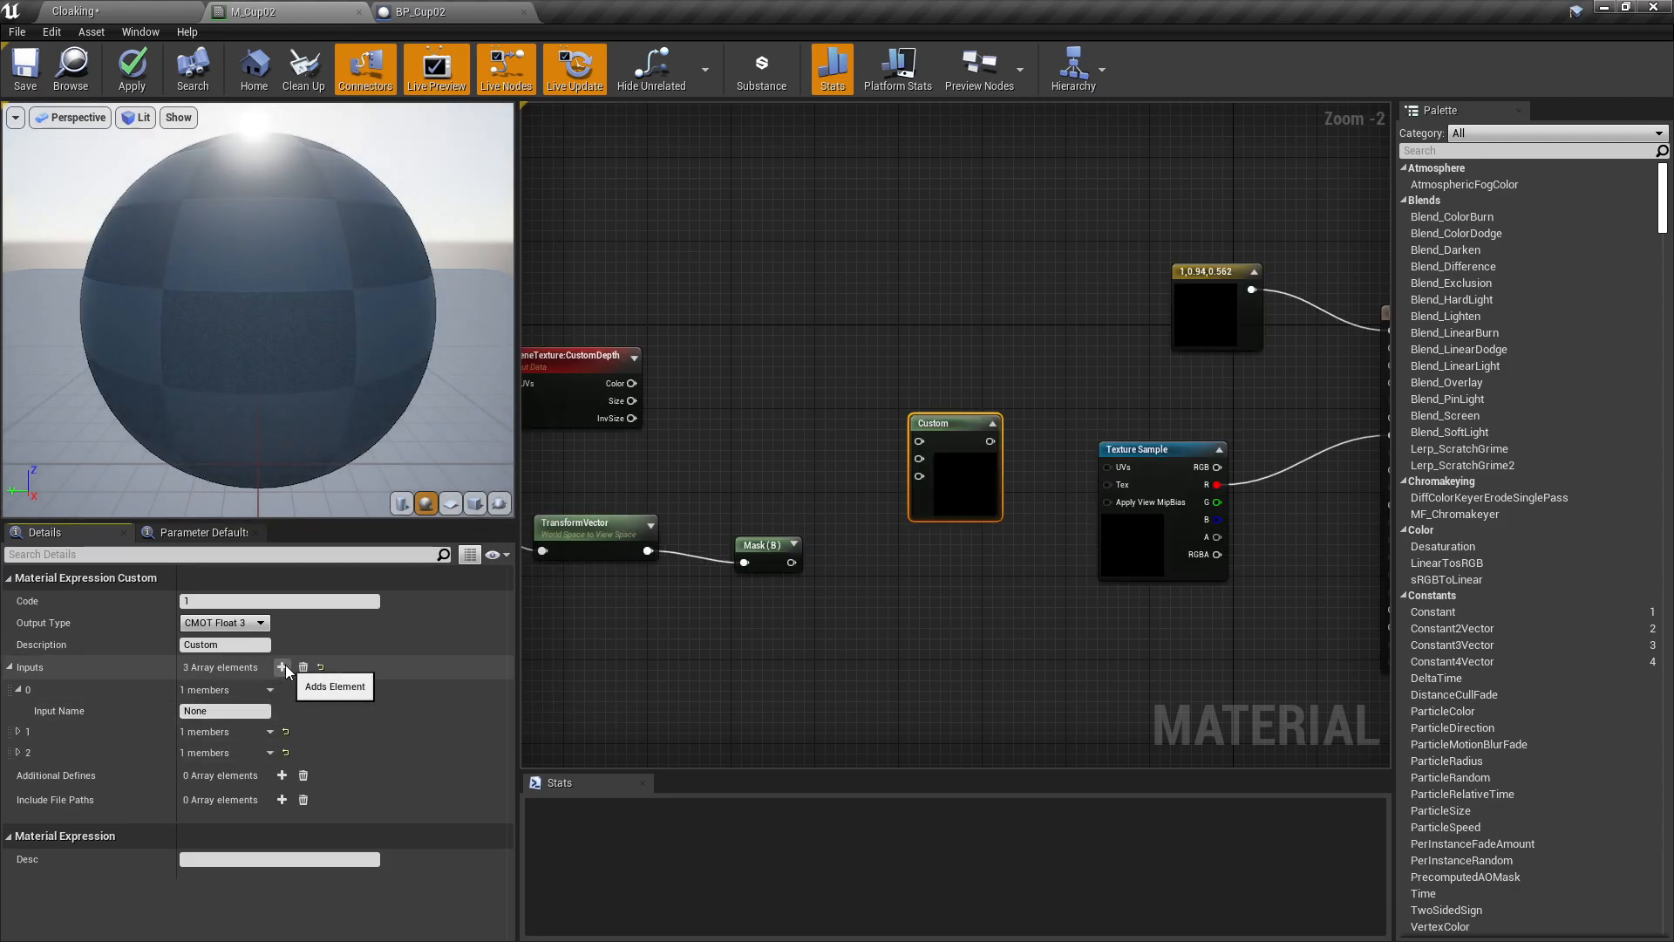
# Name the Custom node's three inputs CustomDepth, CurrentDepth and DepthBias, in that order.
pyautogui.click(235, 711)
pyautogui.write('CustomDepth')
pyautogui.press('Return')
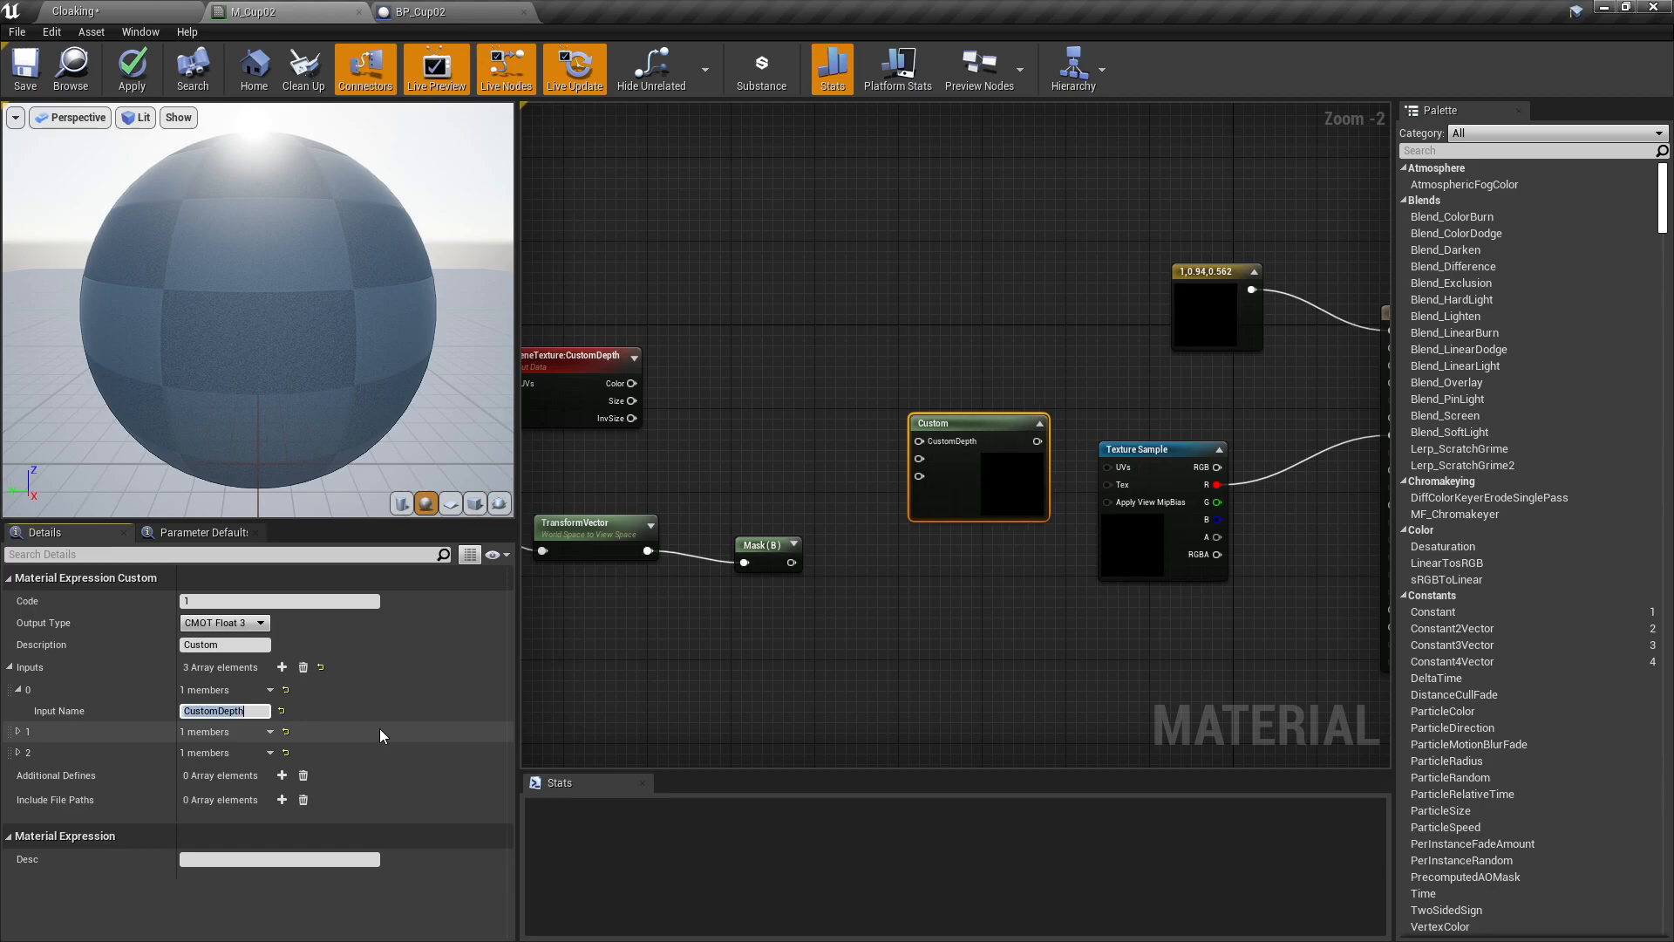
pyautogui.click(18, 731)
pyautogui.click(225, 752)
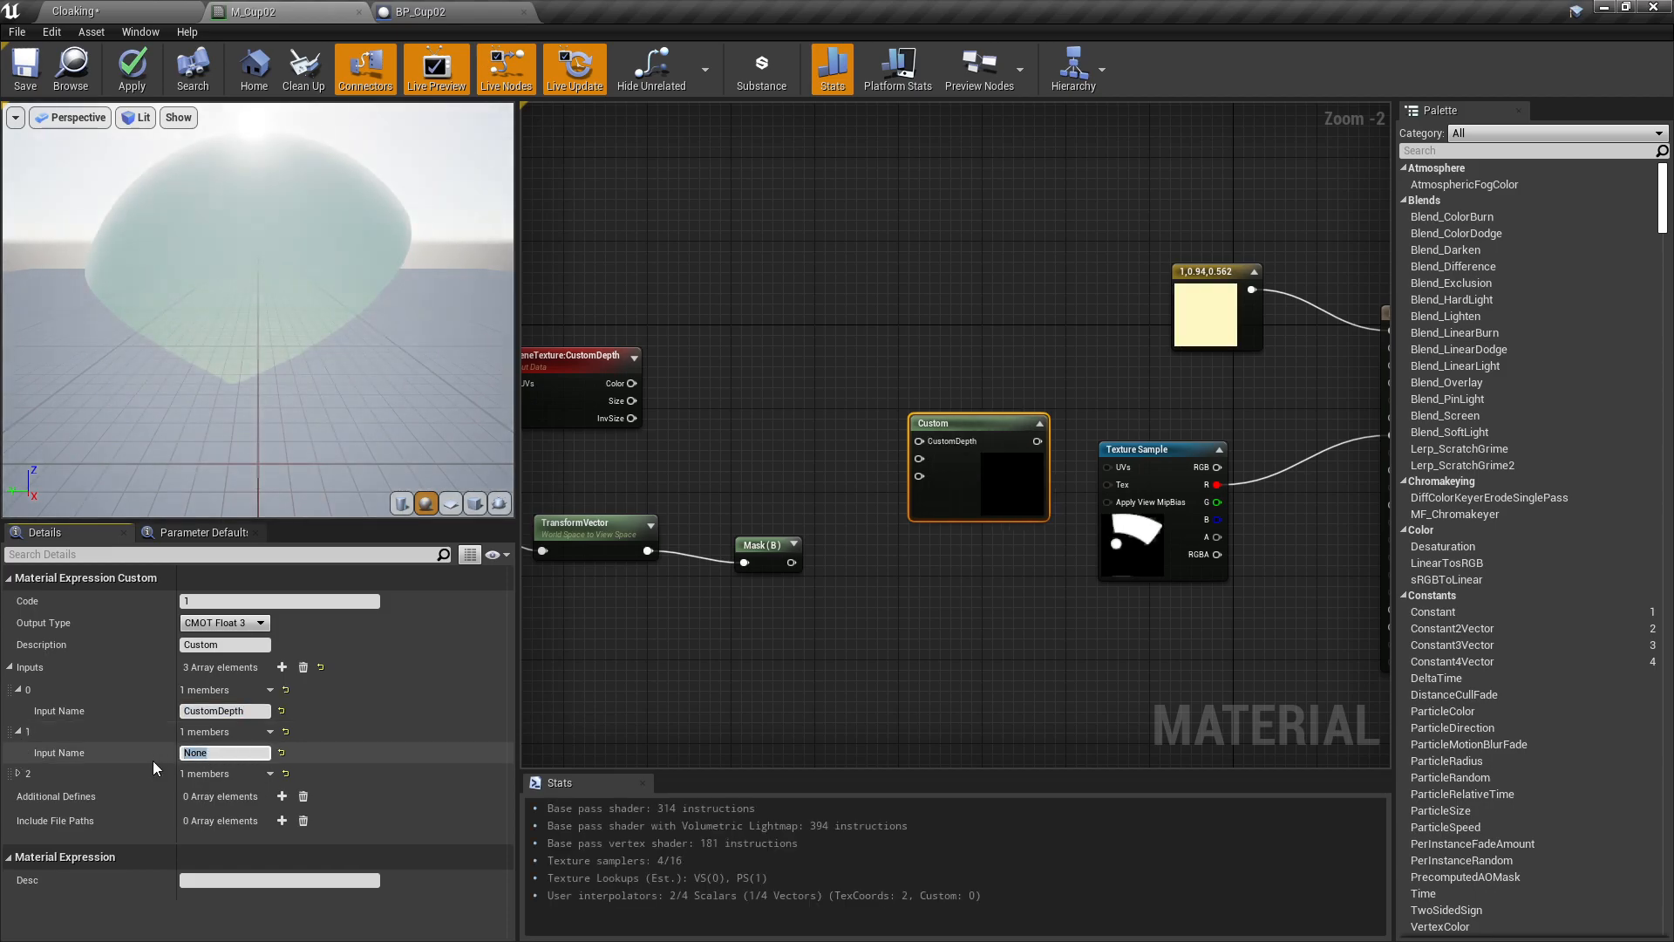
pyautogui.write('CurrentDepth')
pyautogui.press('Return')
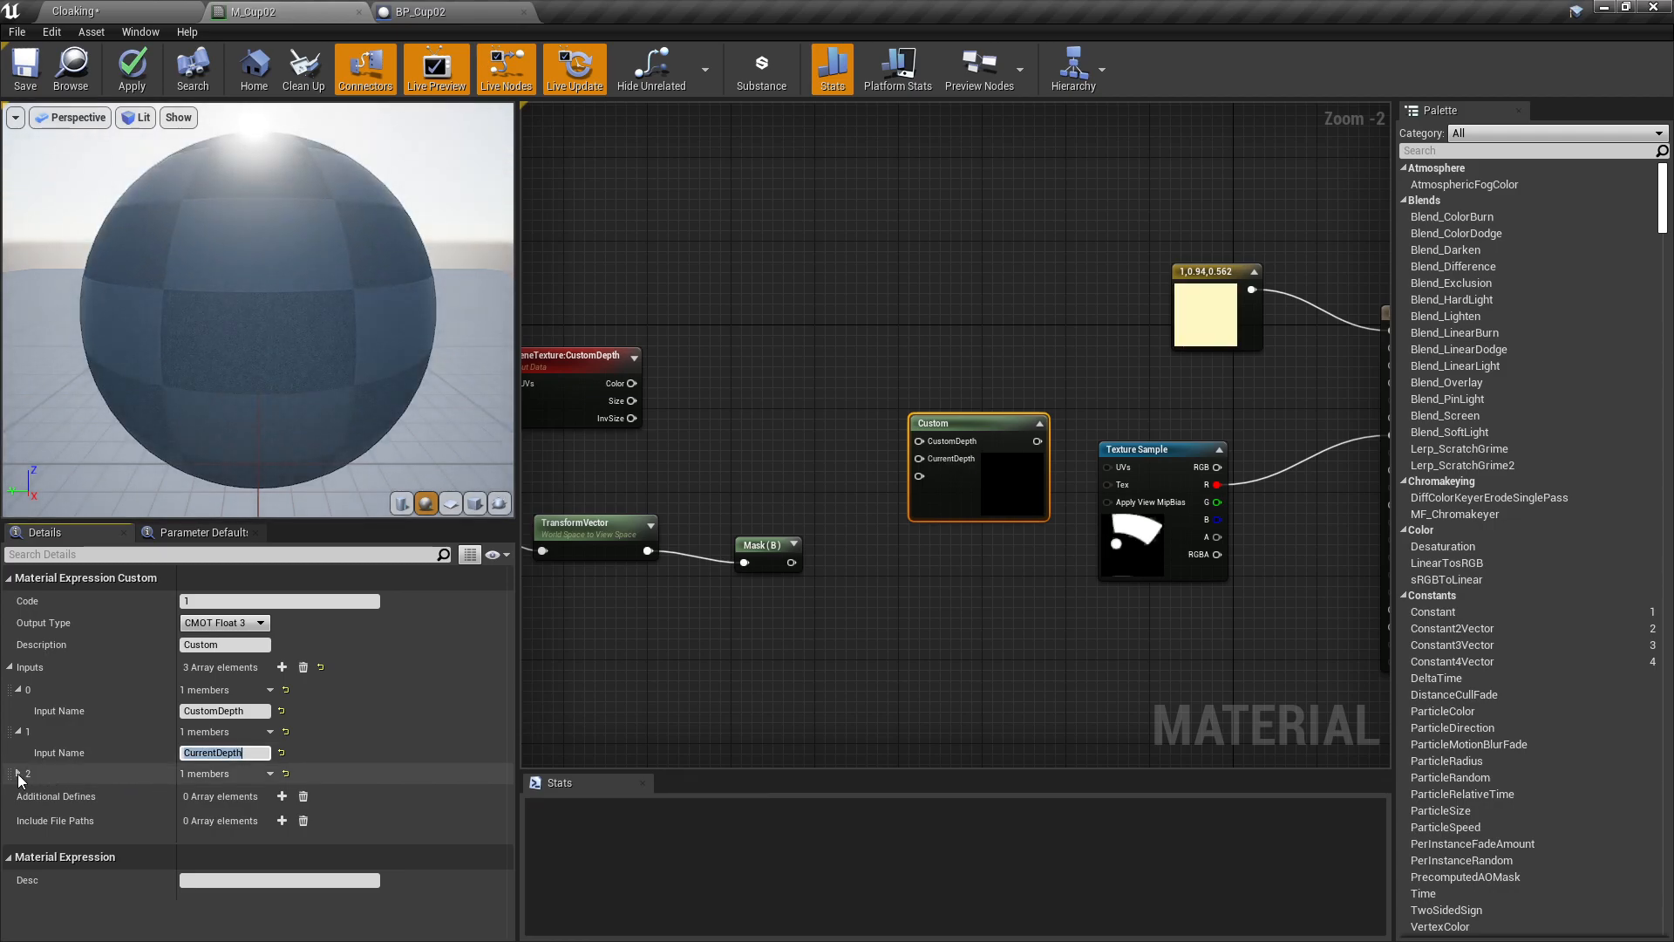
pyautogui.click(18, 773)
pyautogui.click(214, 793)
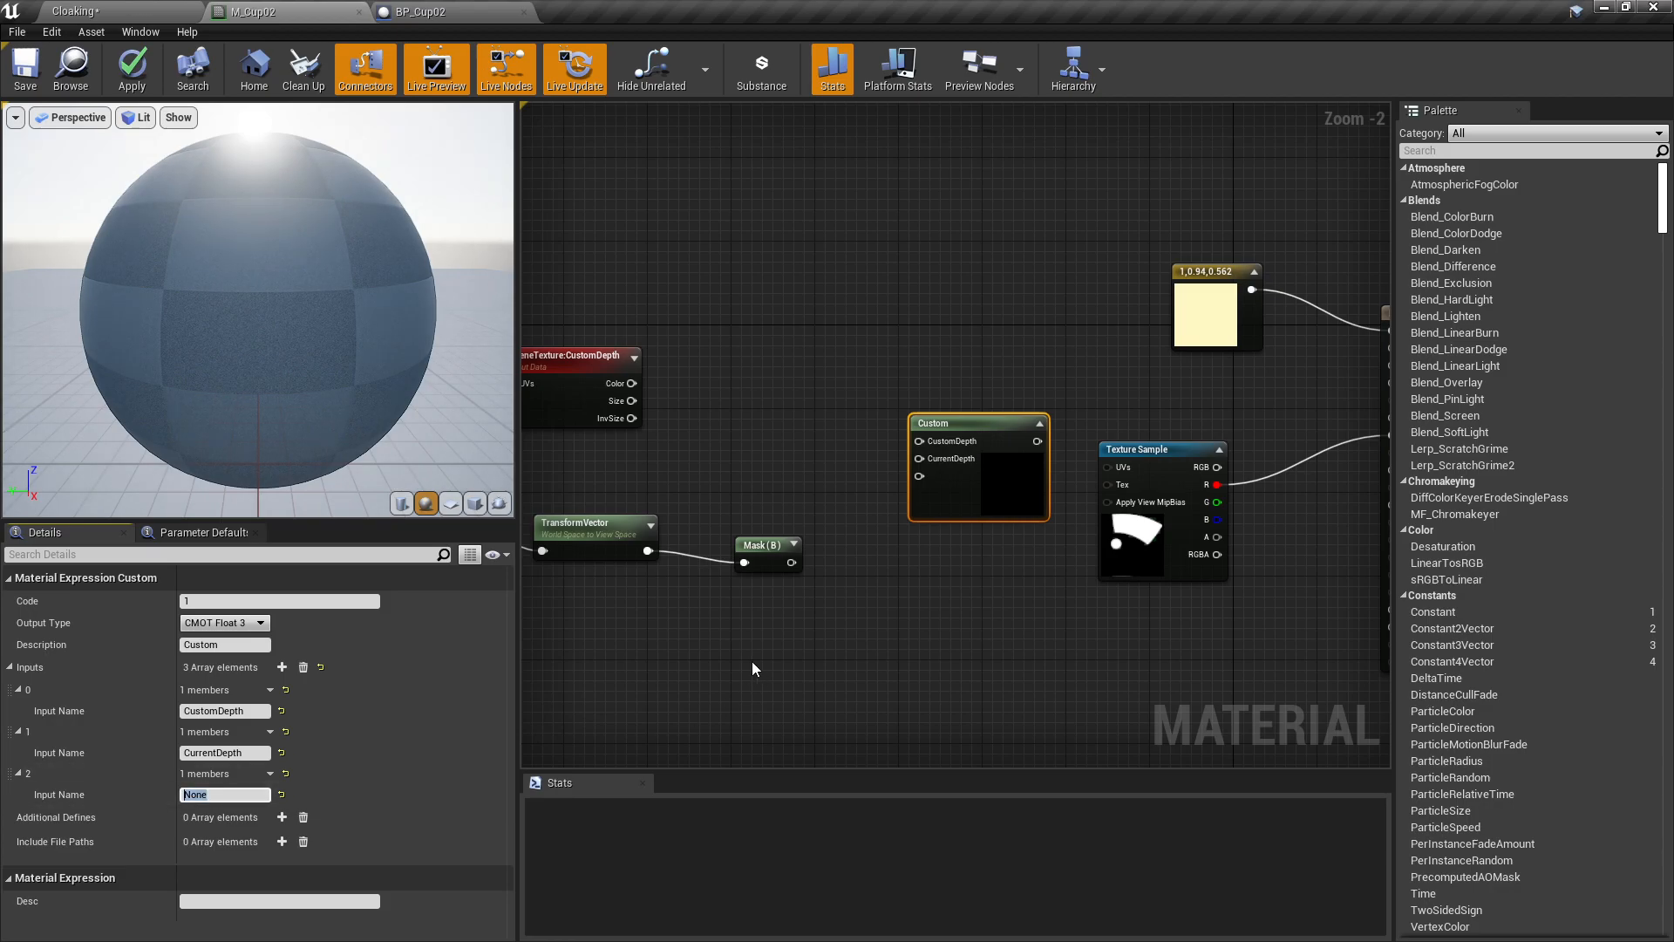
pyautogui.write('DepthBias')
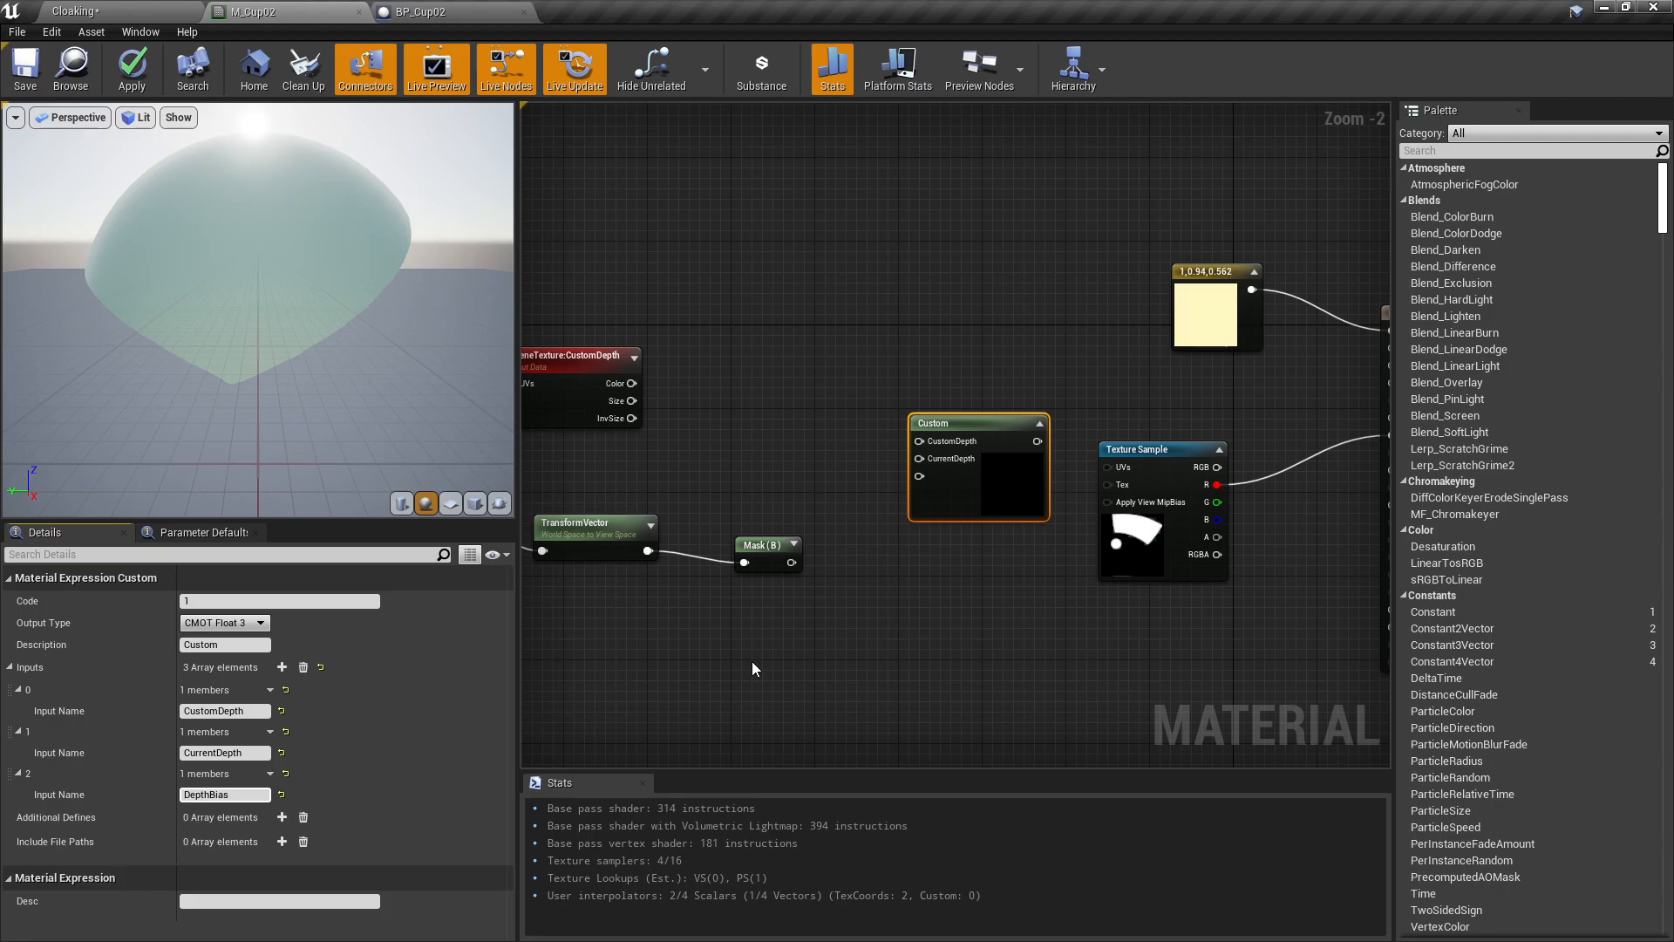
pyautogui.press('Return')
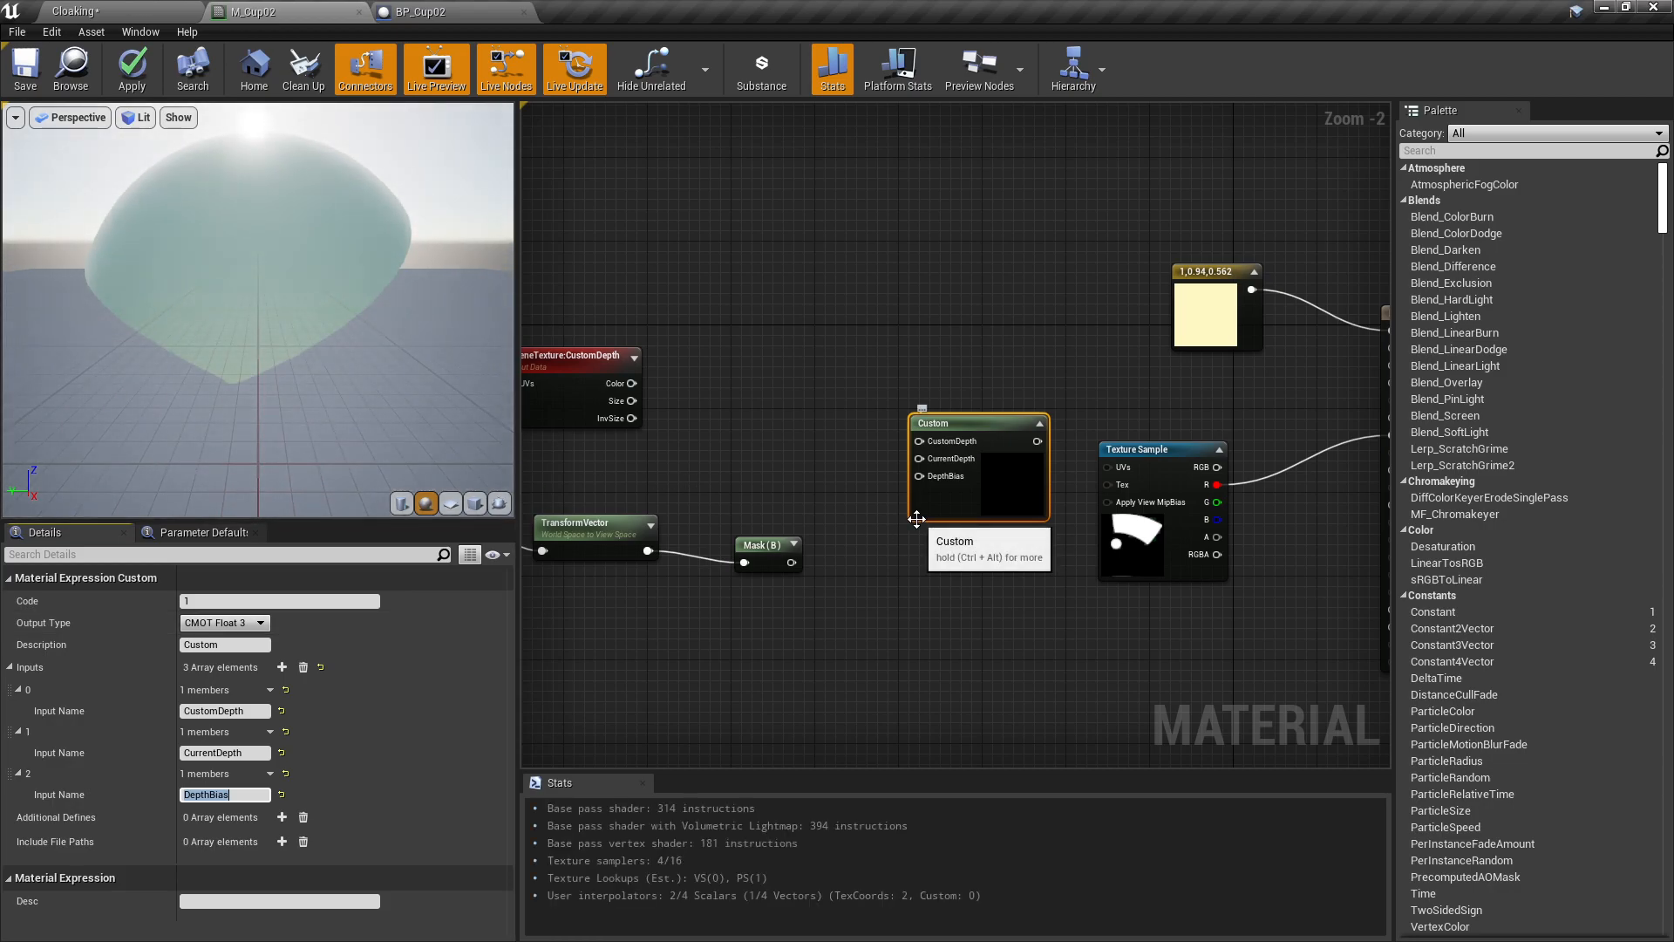
# Connect the SceneTexture Color output to the Custom node's CustomDepth input and the Mask (B) output to CurrentDepth.
pyautogui.moveTo(983, 423); pyautogui.dragTo(930, 417)
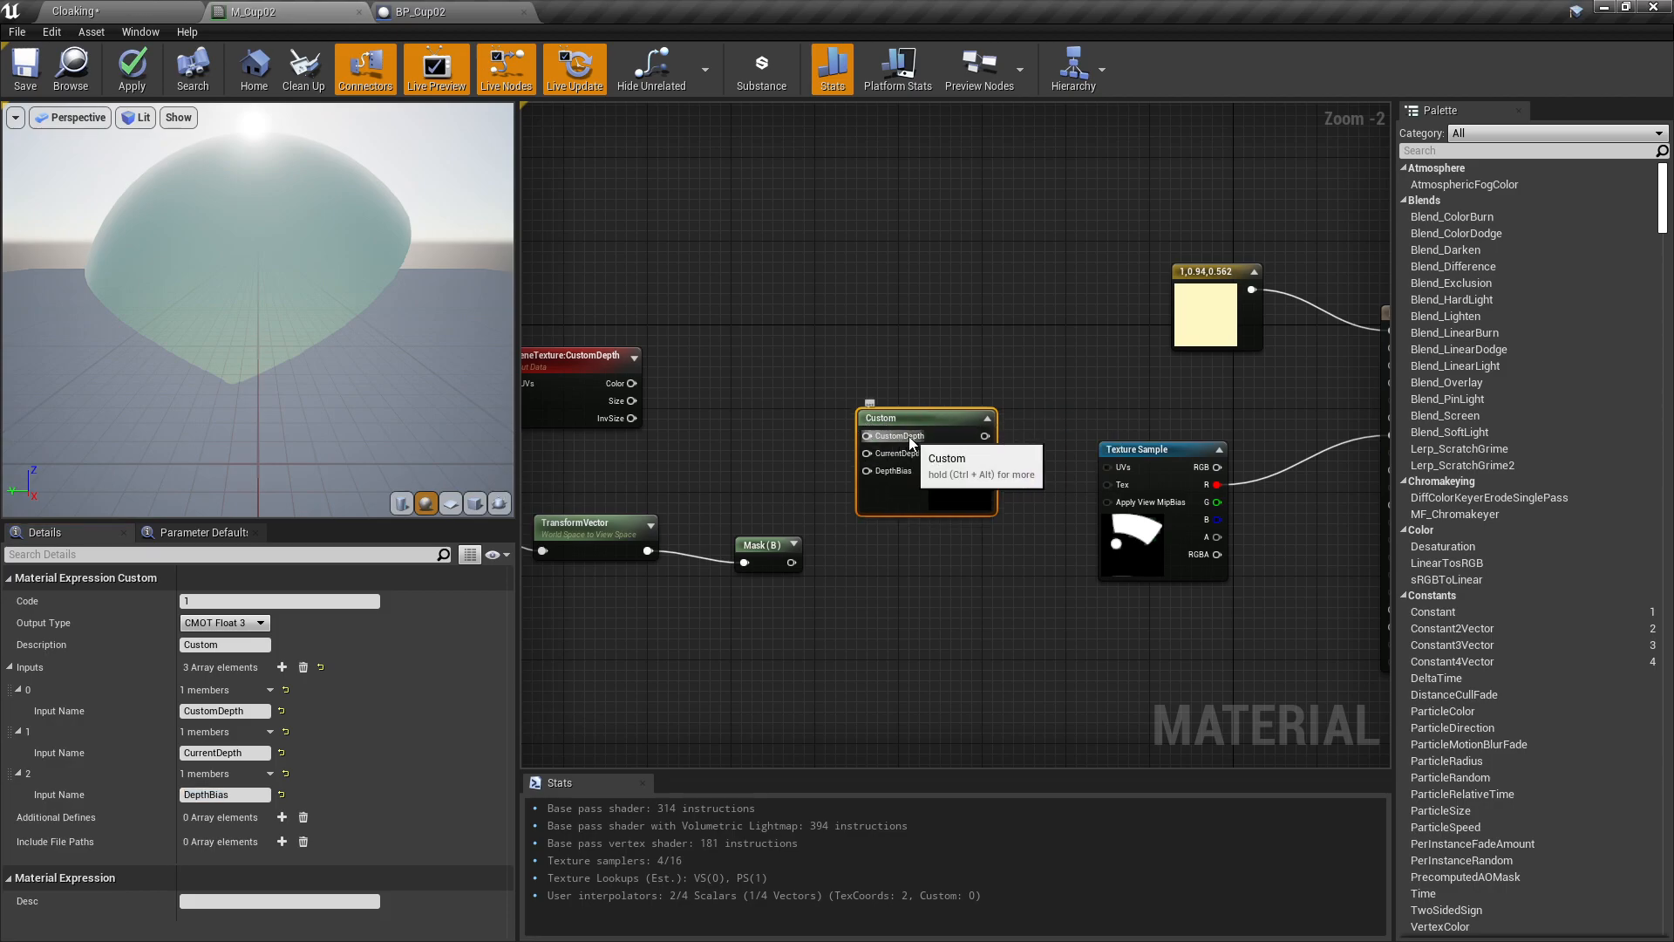
pyautogui.moveTo(761, 408); pyautogui.dragTo(831, 393, button='right')
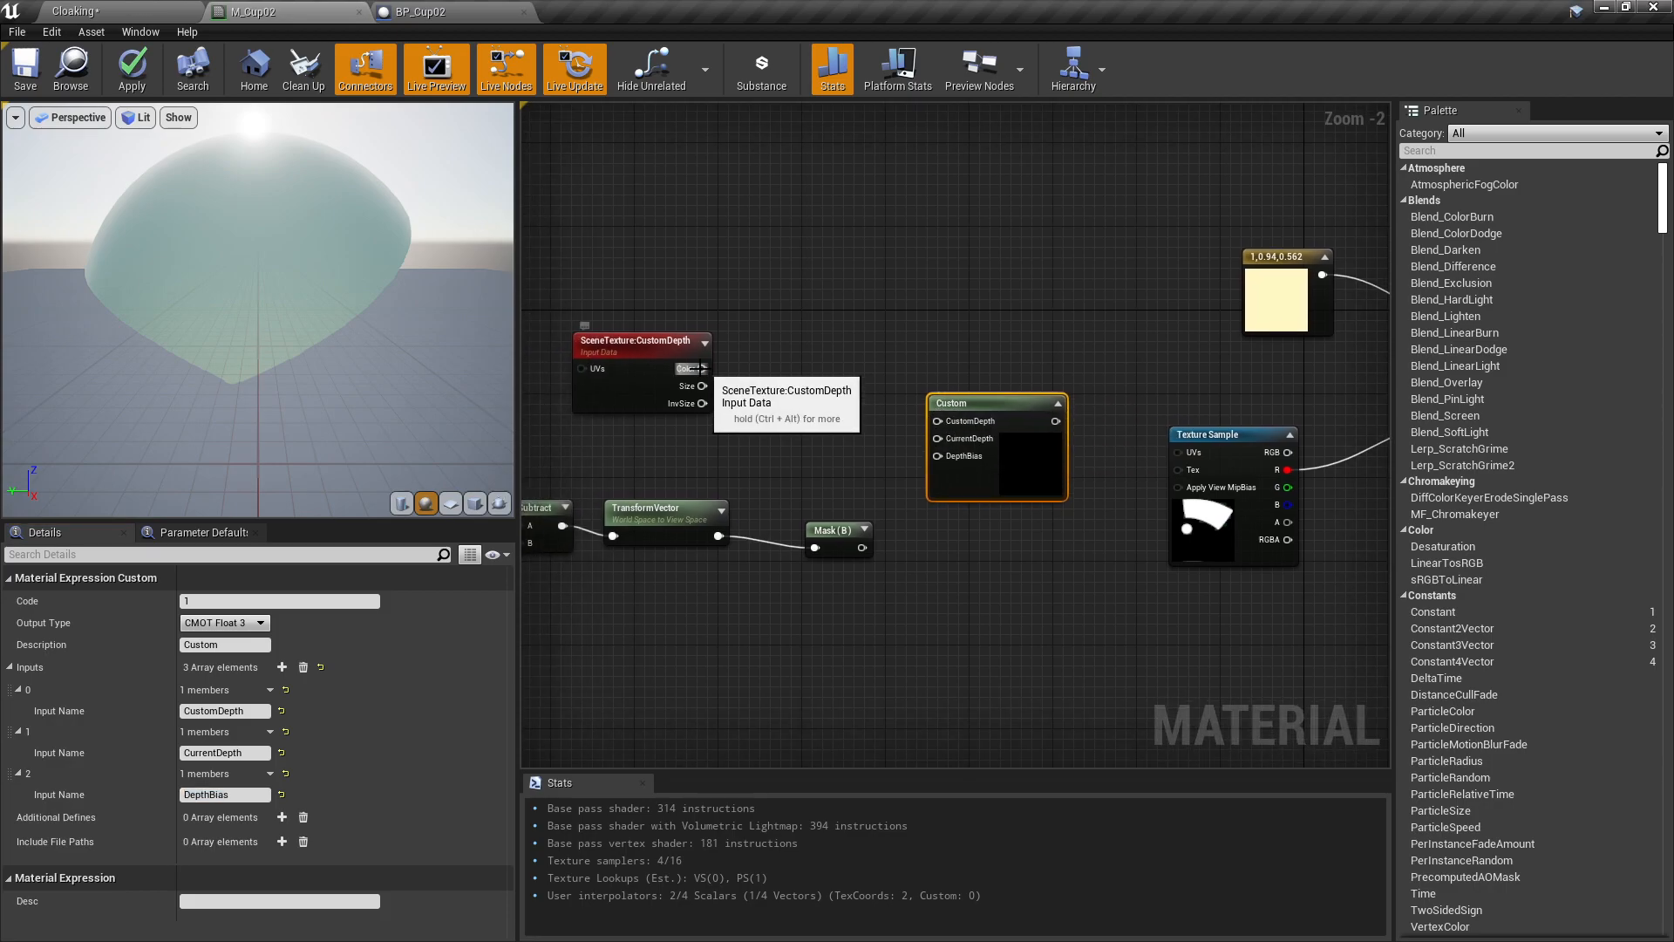
pyautogui.moveTo(701, 368); pyautogui.dragTo(941, 423)
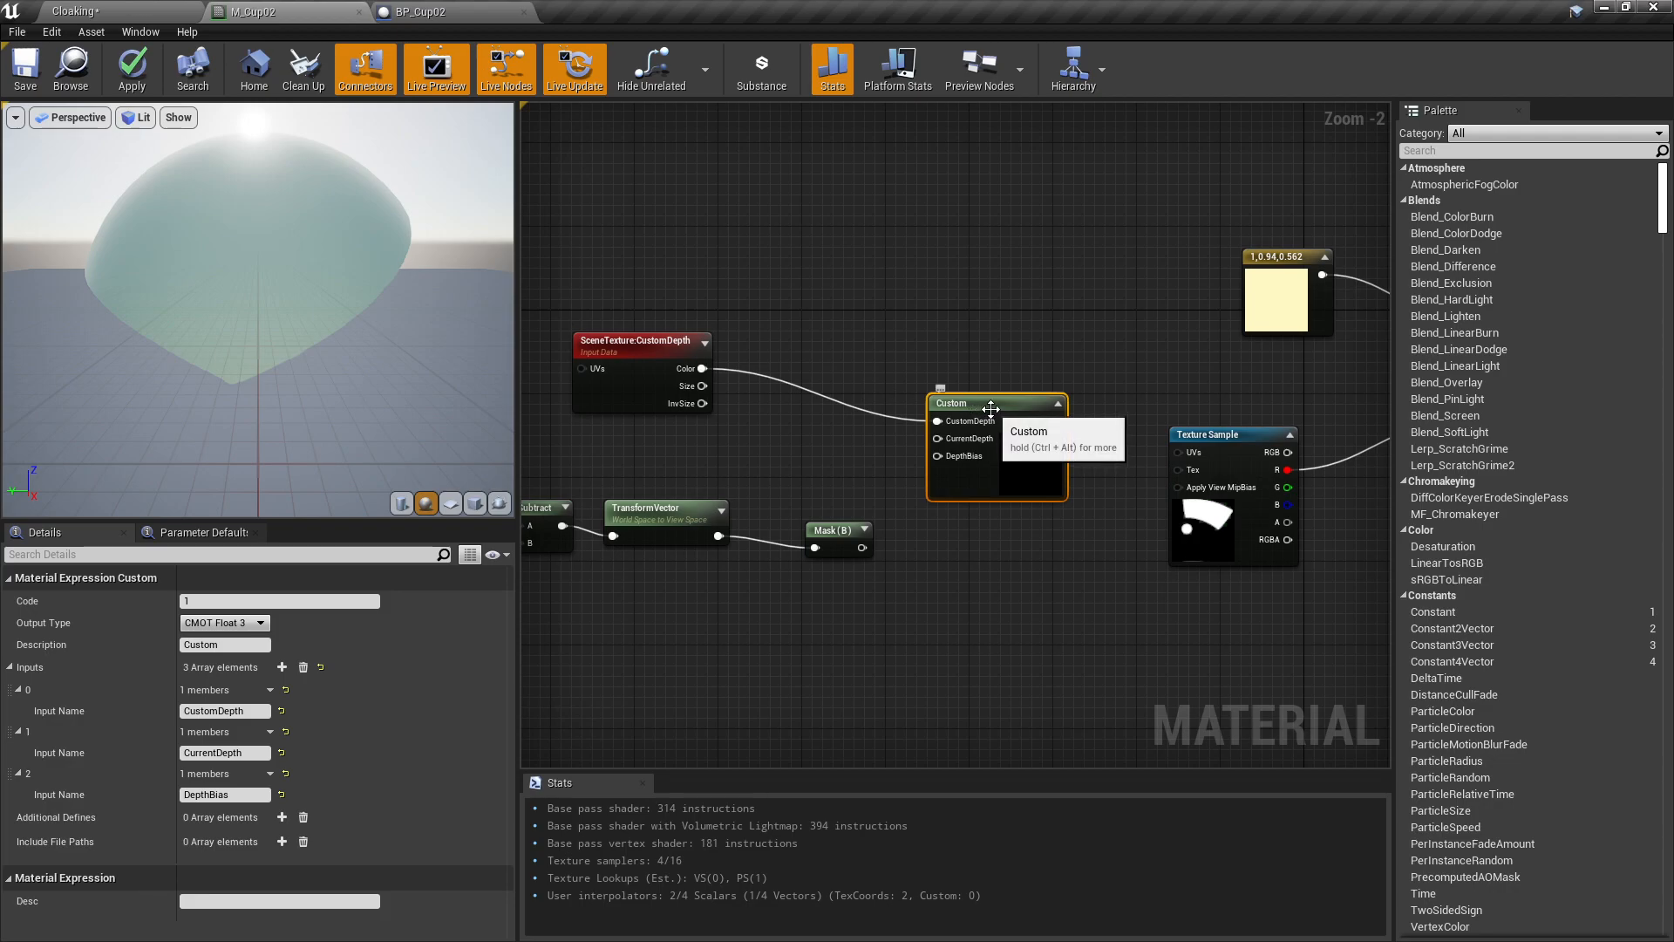
pyautogui.moveTo(990, 409); pyautogui.dragTo(1012, 410)
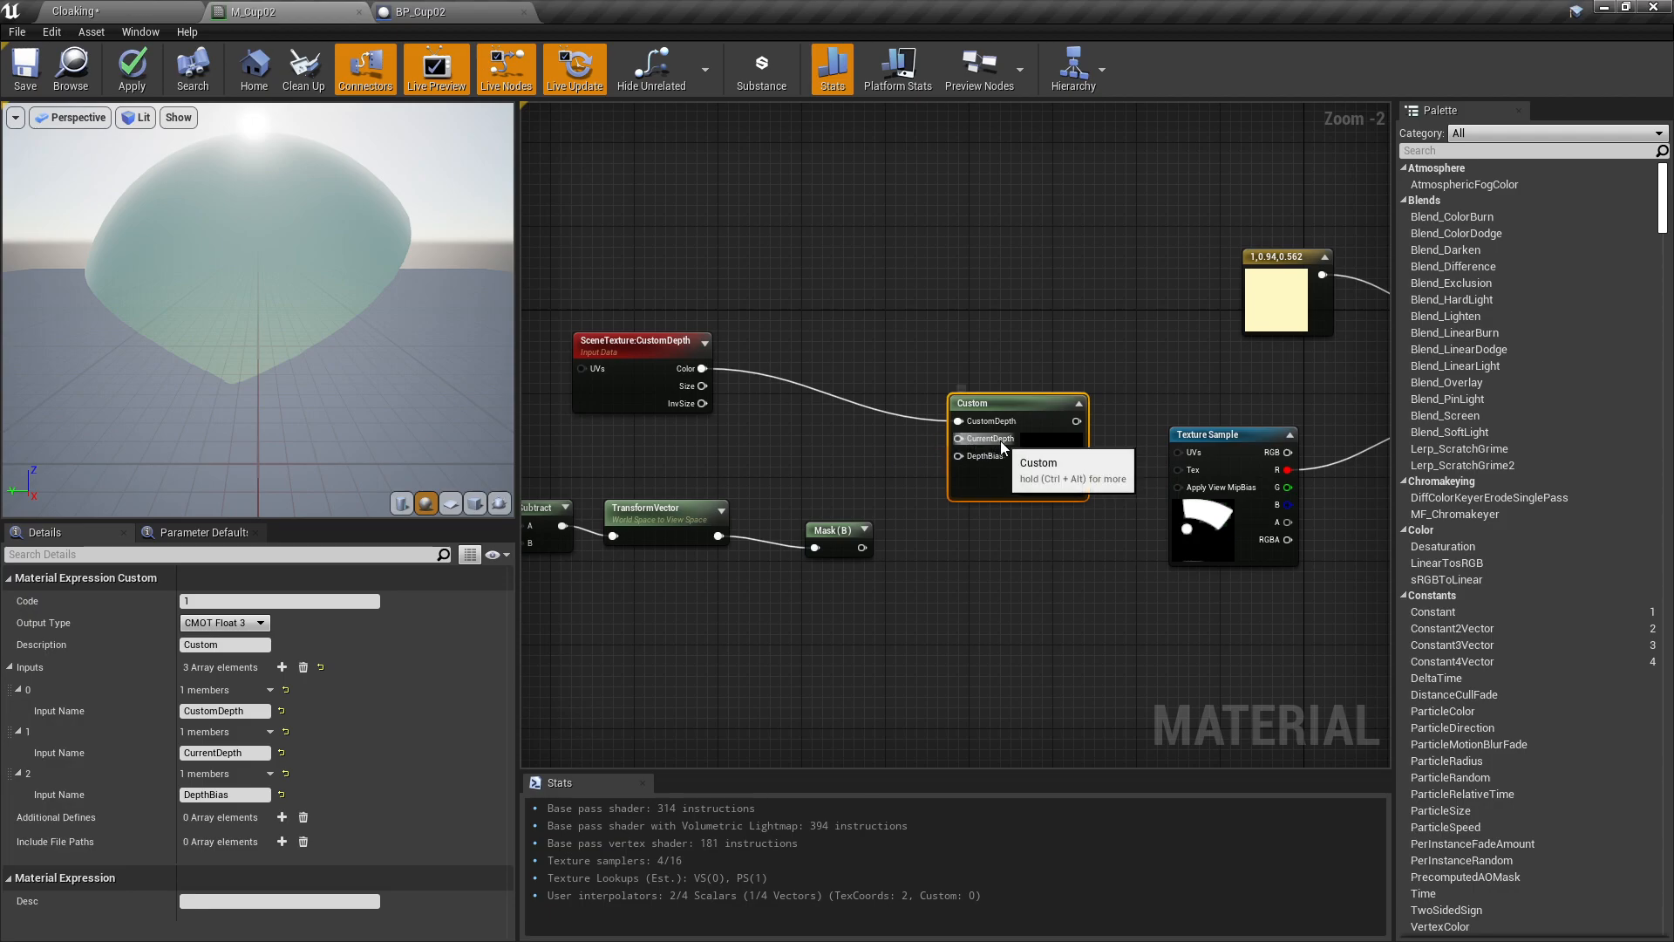
pyautogui.moveTo(861, 548); pyautogui.dragTo(958, 438)
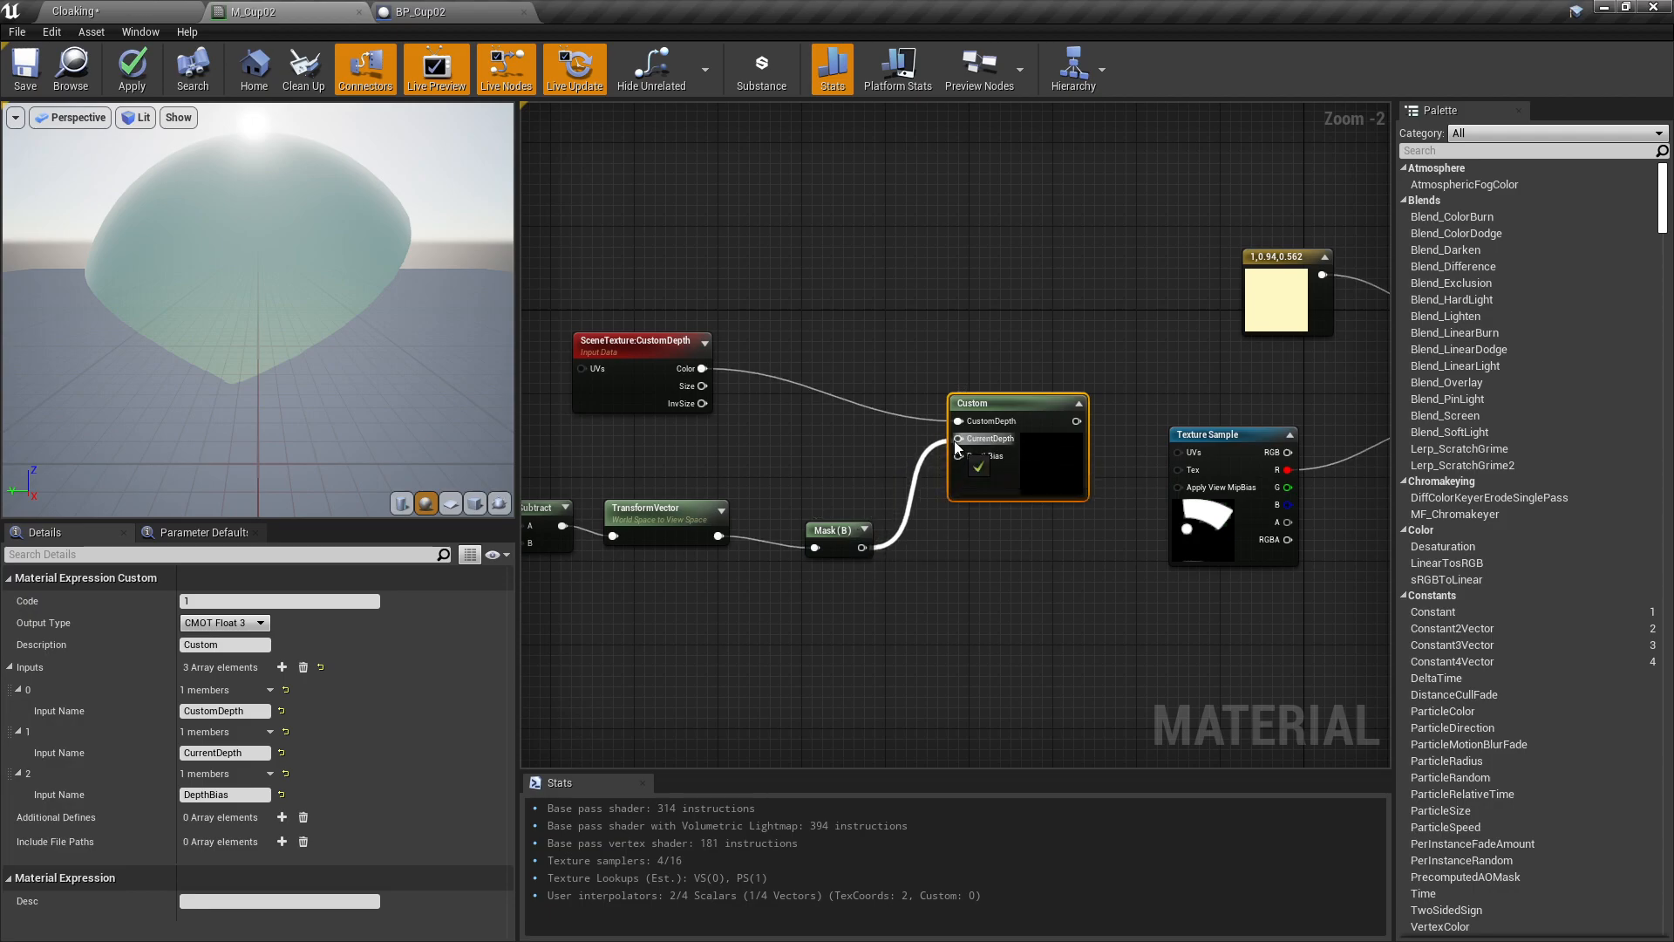
# Shift the Texture Sample node closer to the material result and move the Custom node farther from the Mask node.
pyautogui.moveTo(613, 523); pyautogui.dragTo(781, 490, button='right')
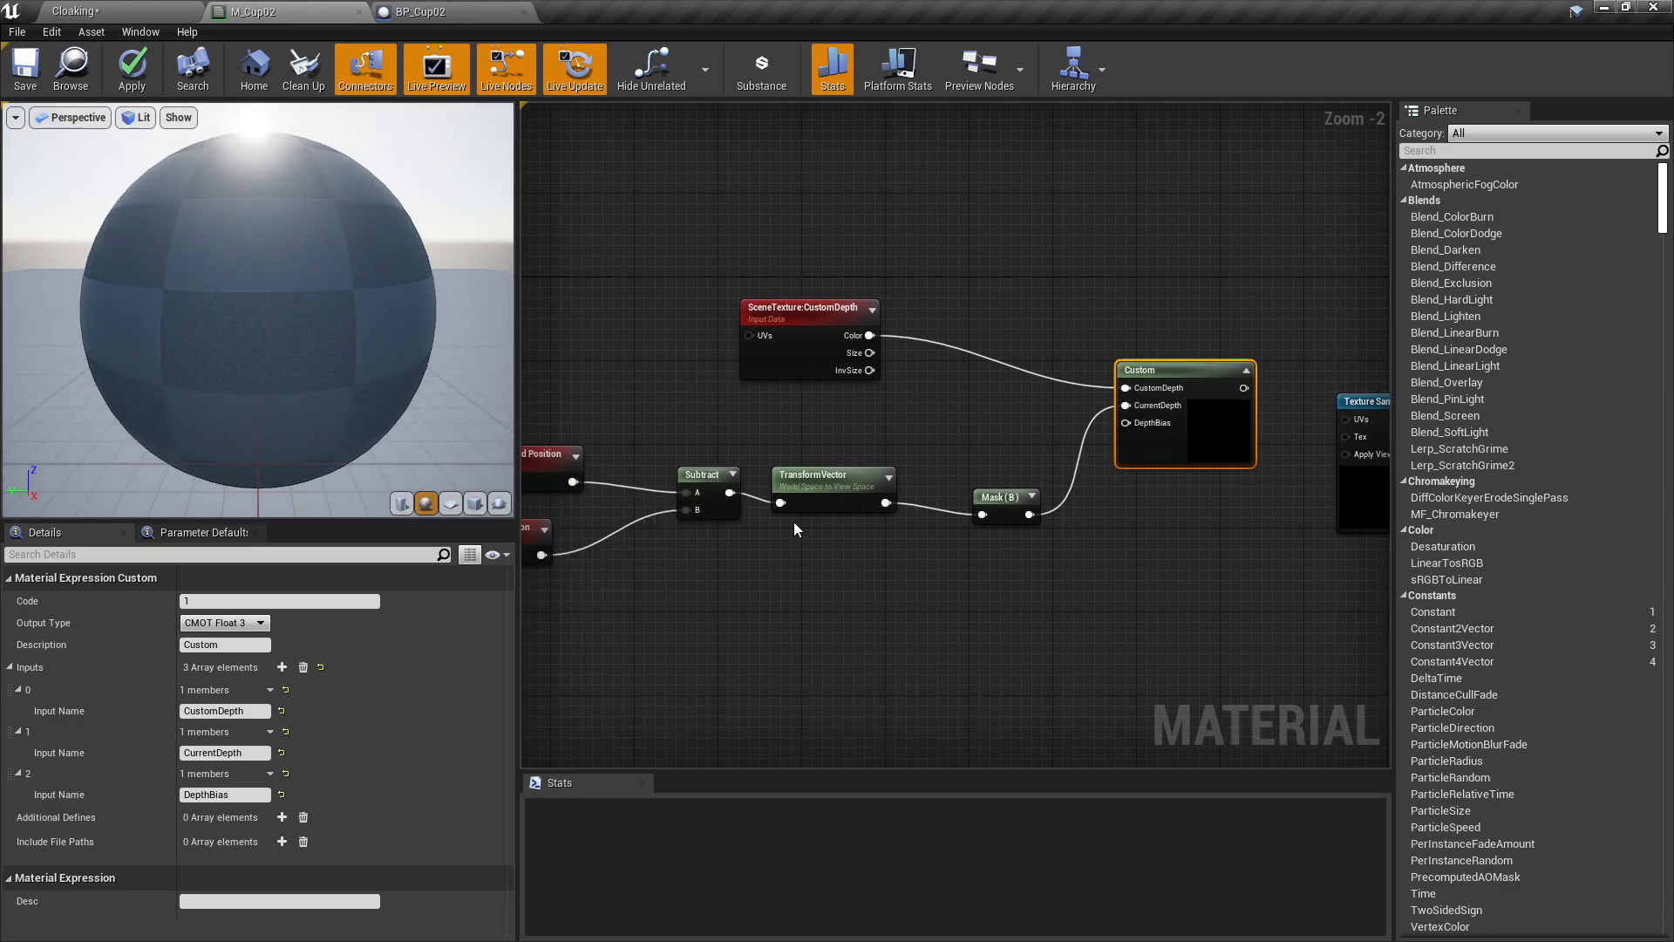
pyautogui.moveTo(960, 427); pyautogui.dragTo(818, 452, button='right')
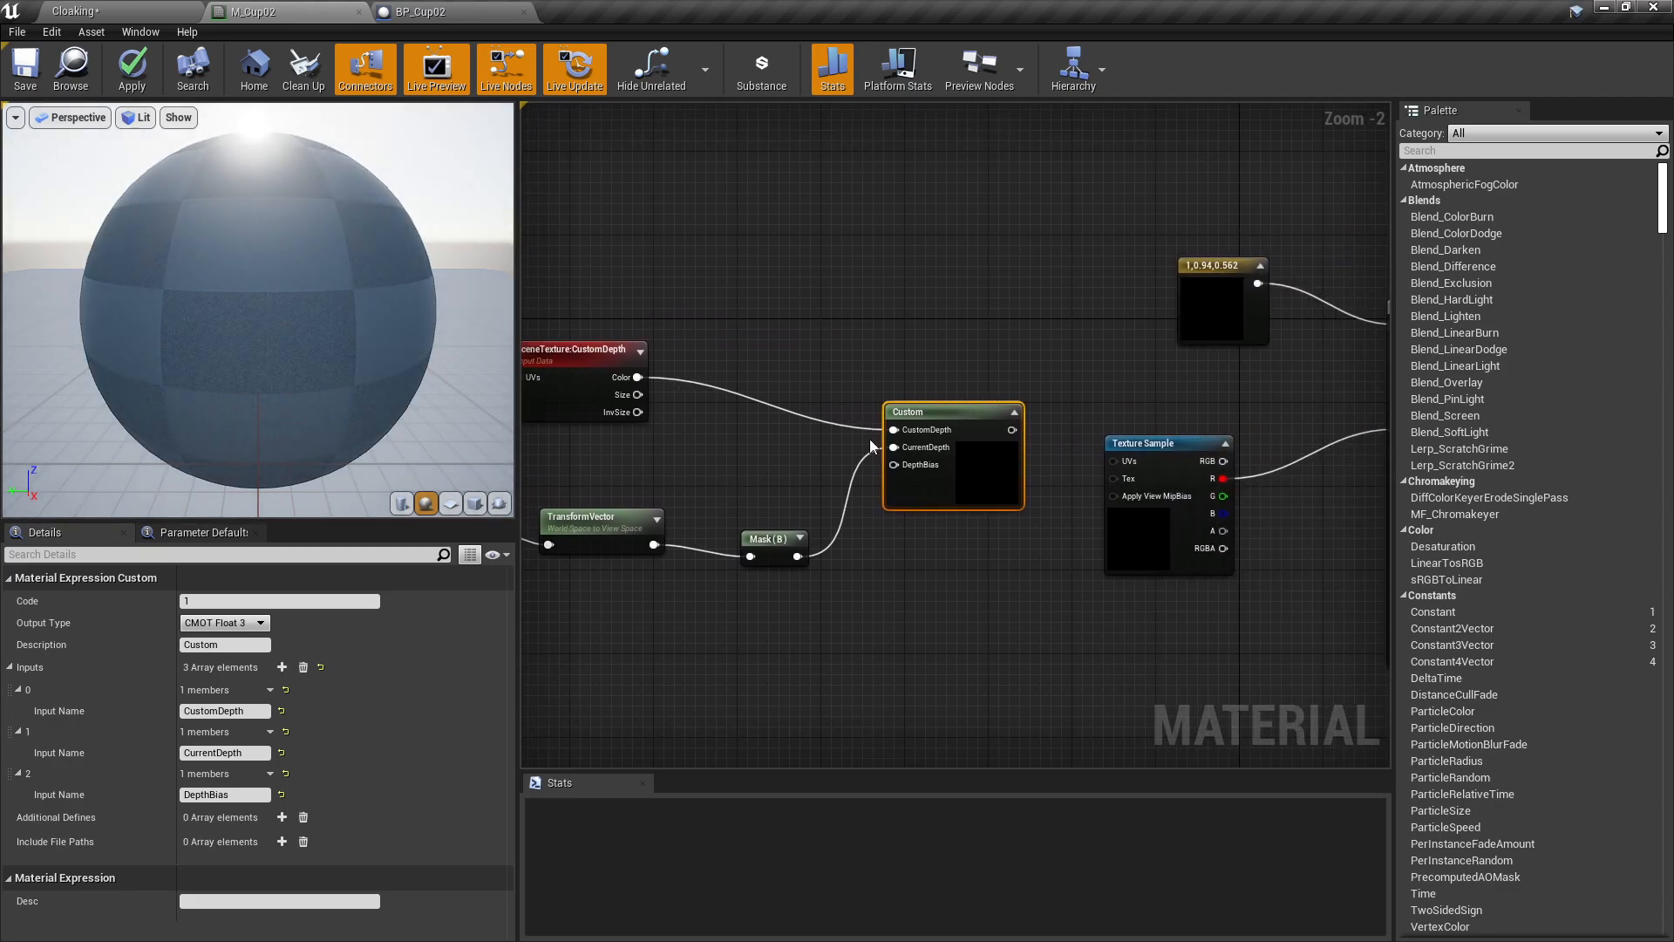
pyautogui.click(1157, 441)
pyautogui.moveTo(1158, 441); pyautogui.dragTo(1242, 420)
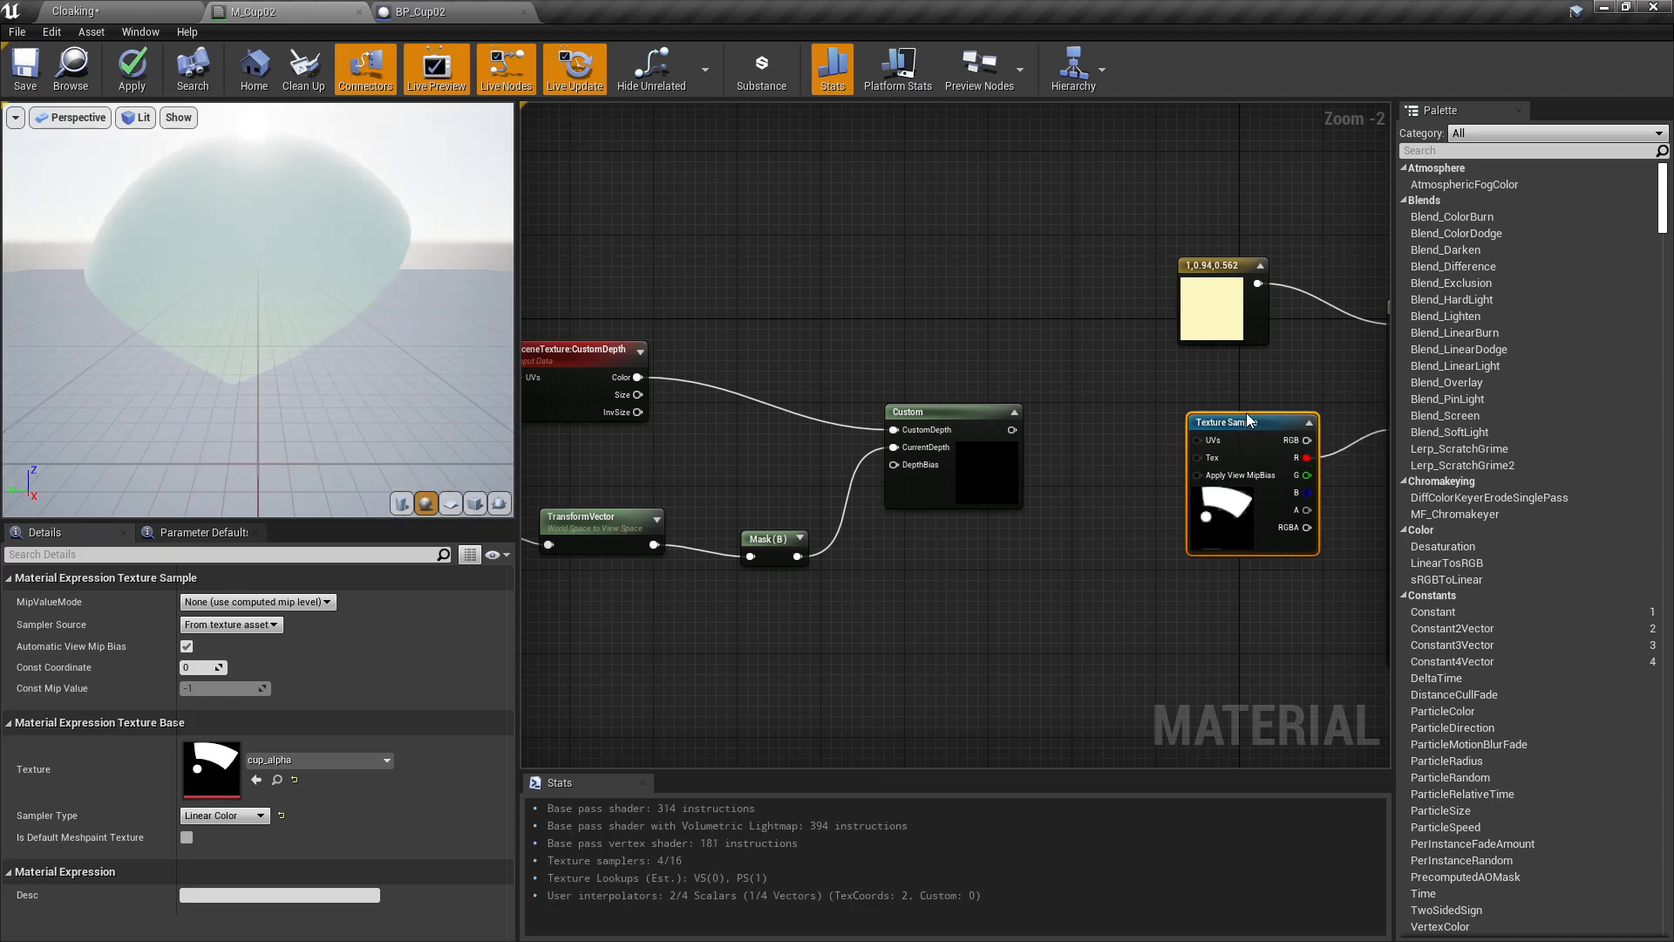
pyautogui.moveTo(926, 407); pyautogui.dragTo(999, 408)
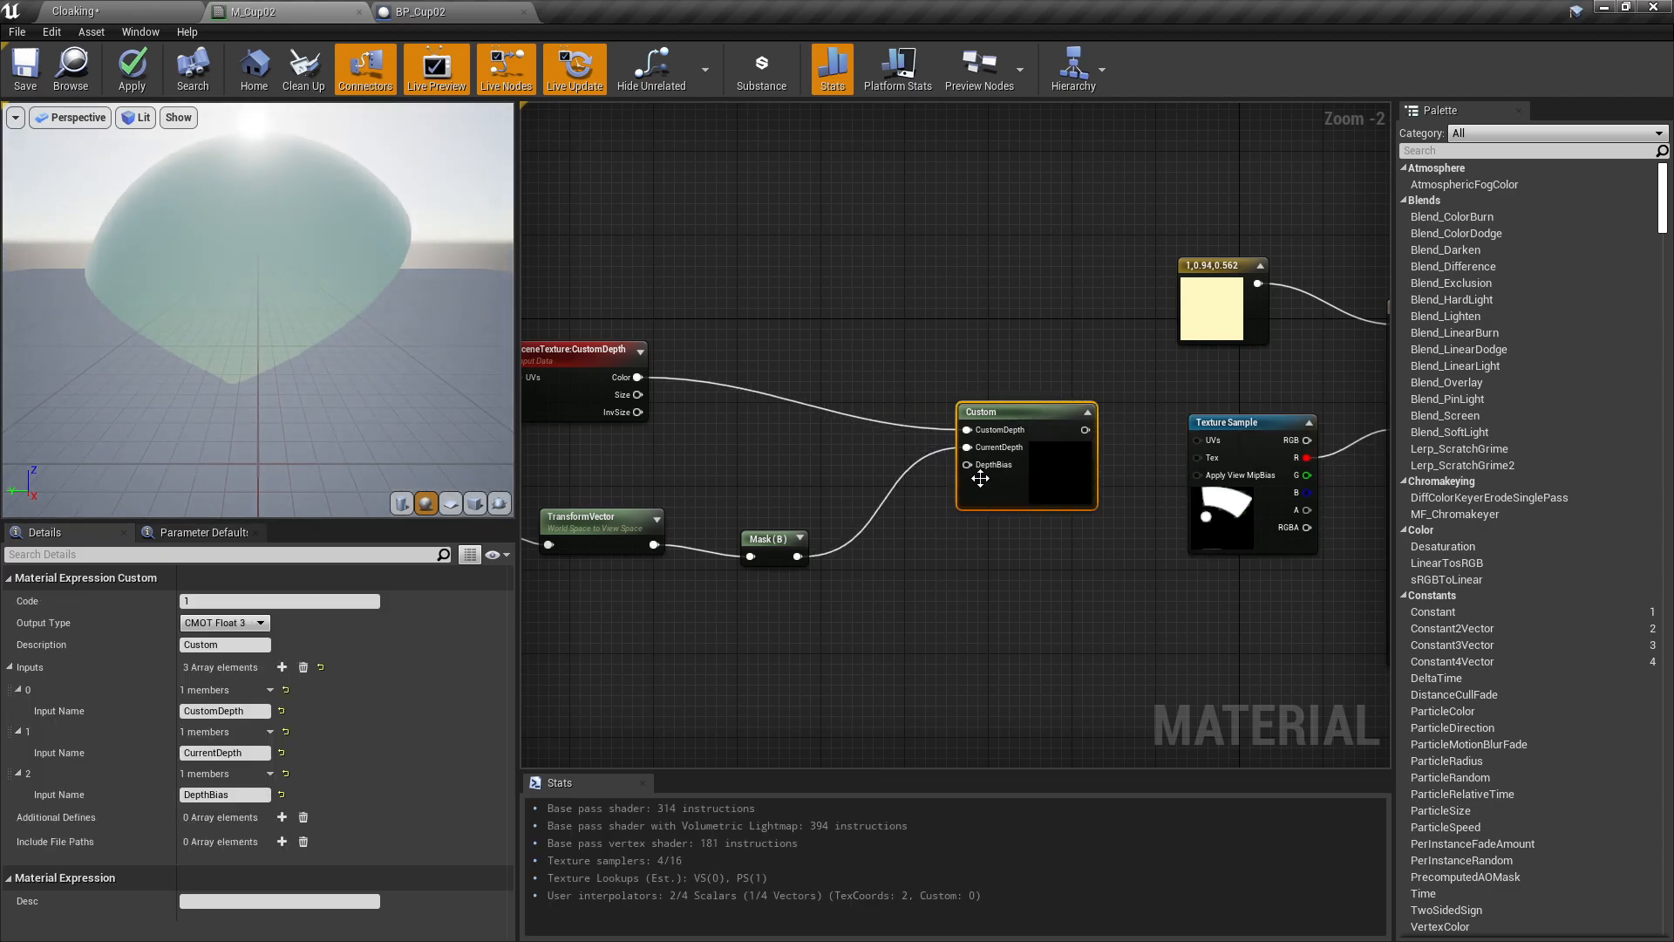
# Add a scalar parameter named DepthBias with default value 1 below the Mask node and feed it into the Custom node's DepthBias input.
pyautogui.click(863, 564)
pyautogui.moveTo(888, 590); pyautogui.dragTo(966, 465)
pyautogui.rightClick(879, 568)
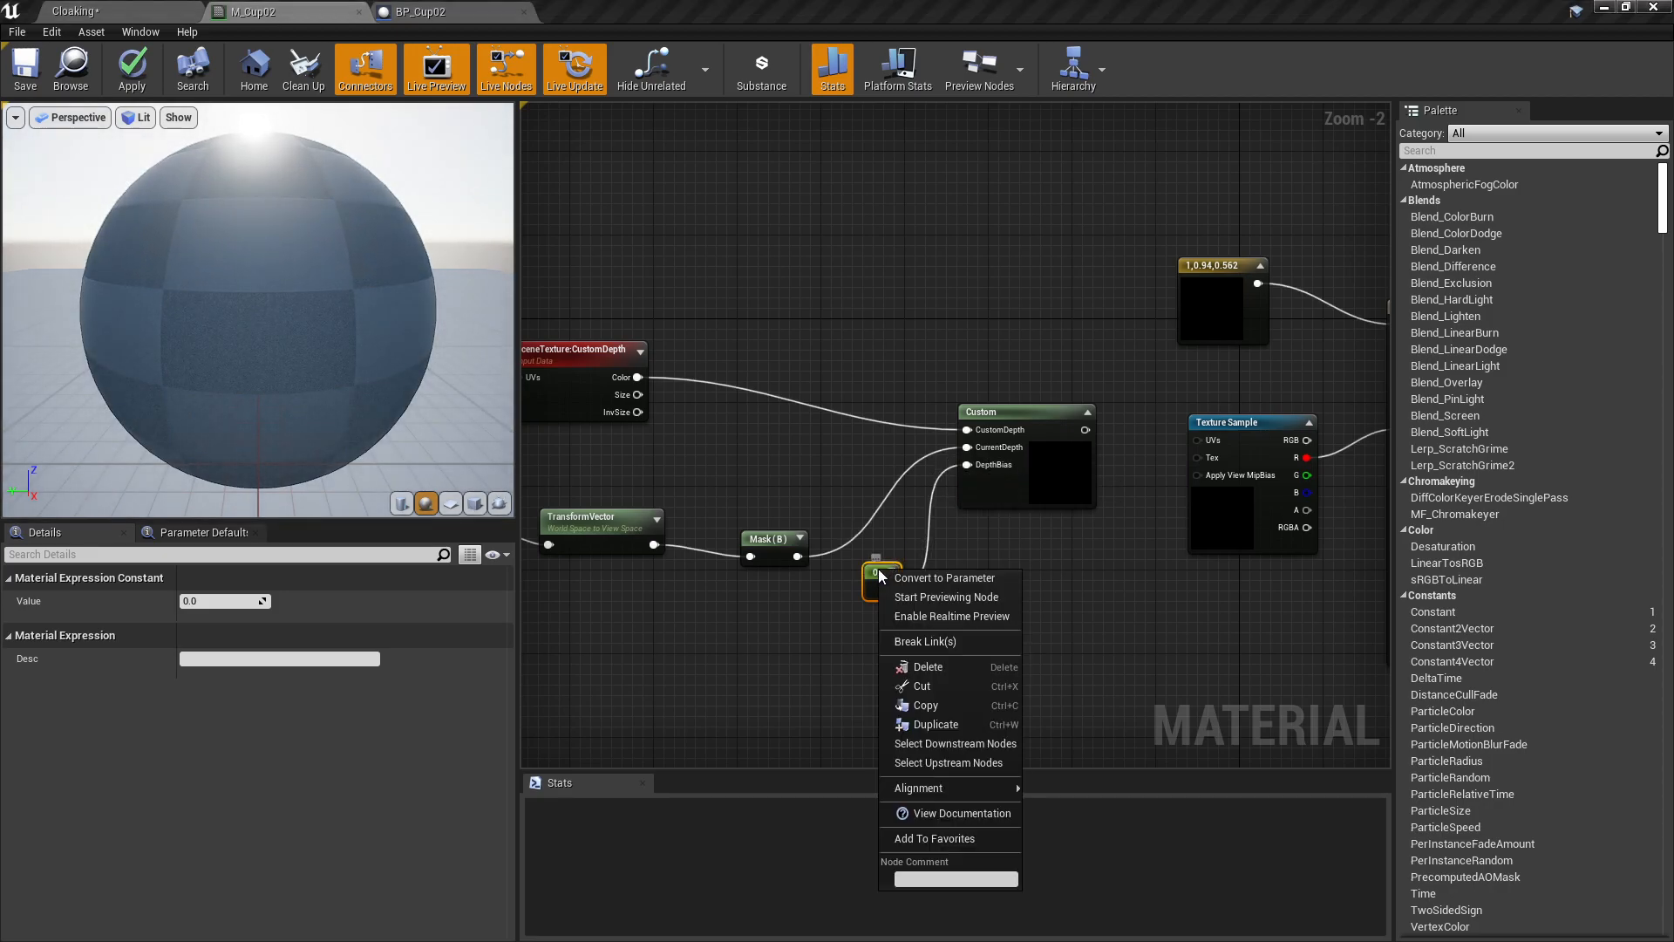
pyautogui.click(918, 578)
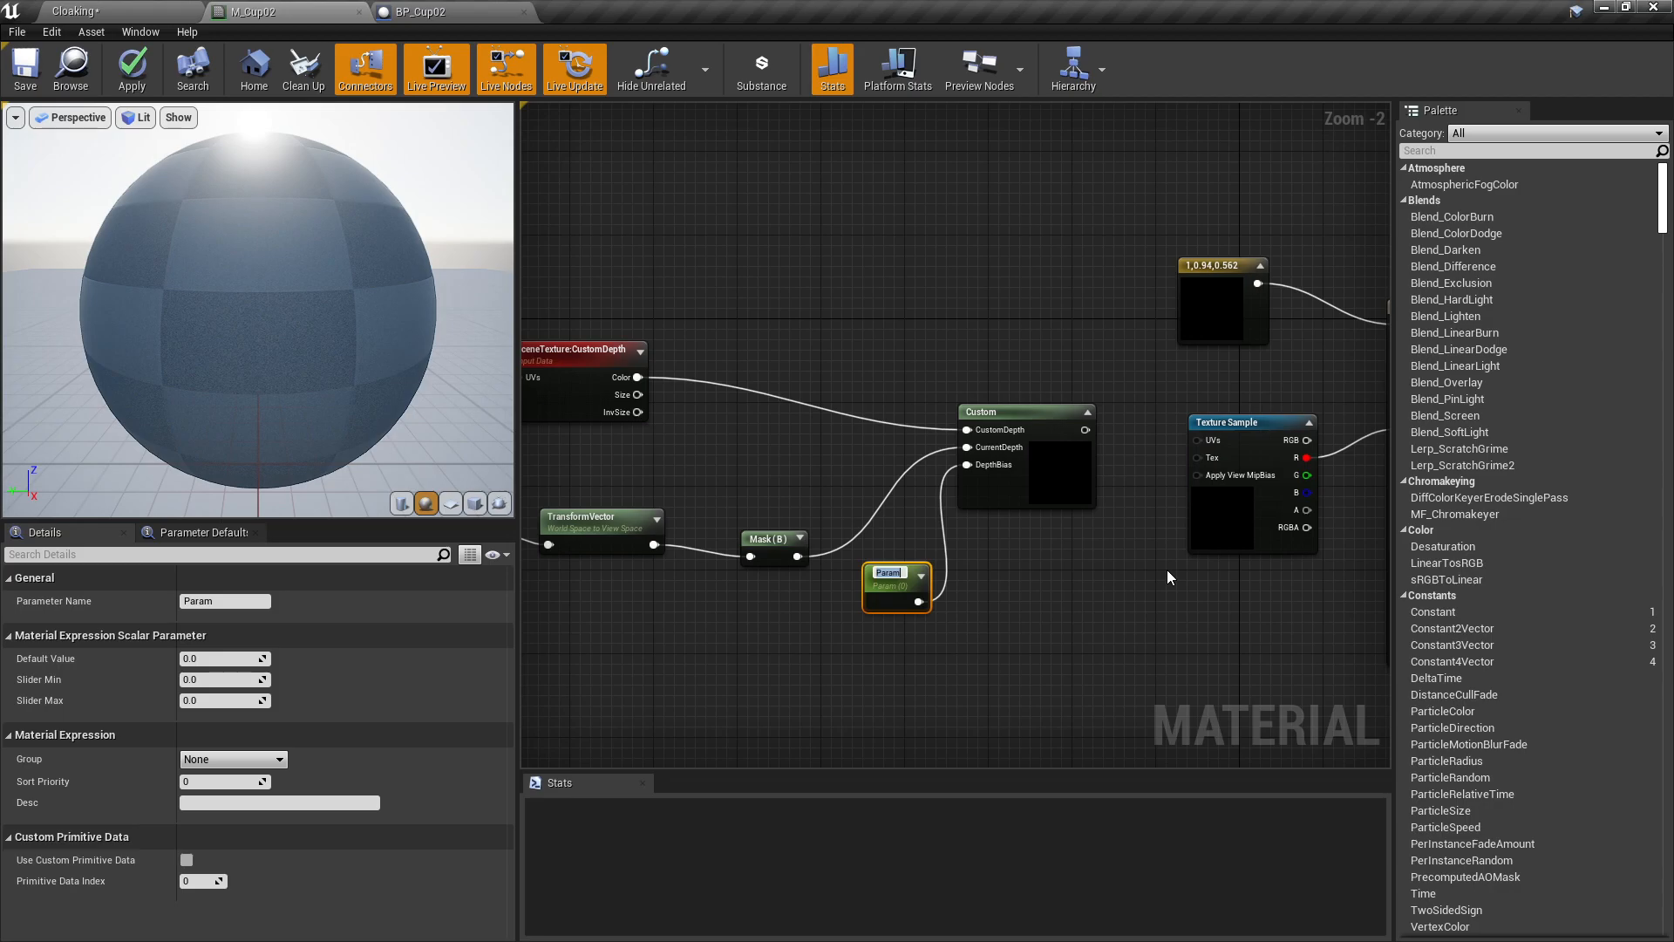
pyautogui.write('DepthBias')
pyautogui.press('Return')
pyautogui.moveTo(872, 565); pyautogui.dragTo(809, 592)
pyautogui.click(228, 659)
pyautogui.write('1')
pyautogui.press('Return')
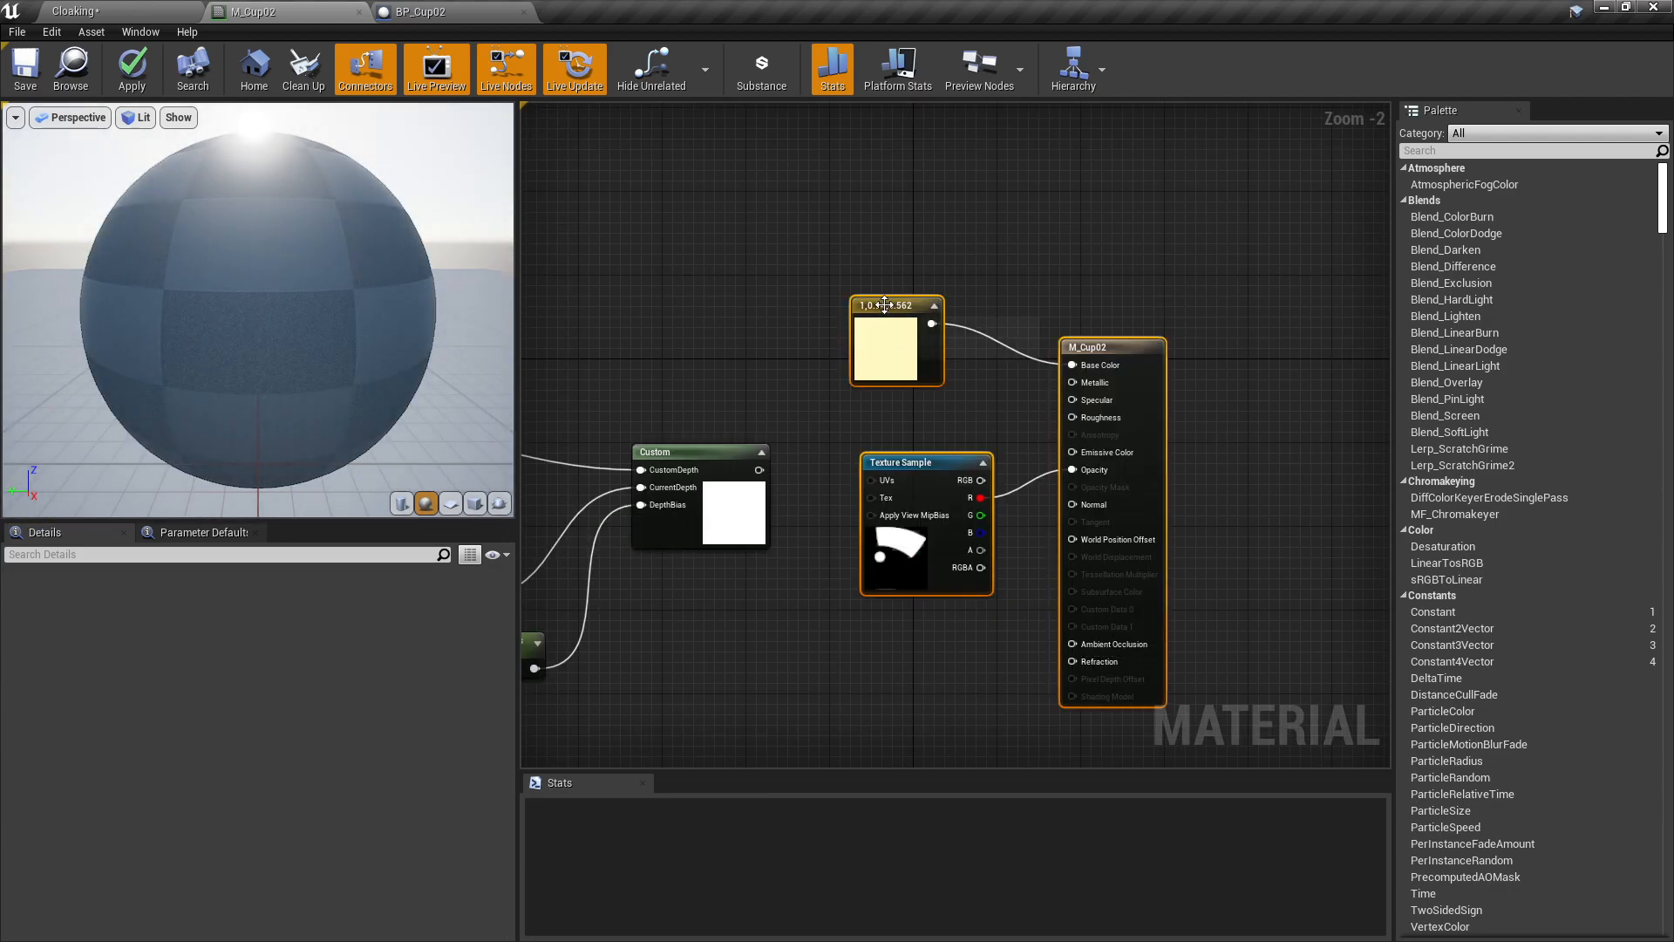
# Move the color constant, Texture Sample and M_Cup02 result nodes together farther away from the Custom node.
pyautogui.moveTo(885, 305); pyautogui.dragTo(1044, 284)
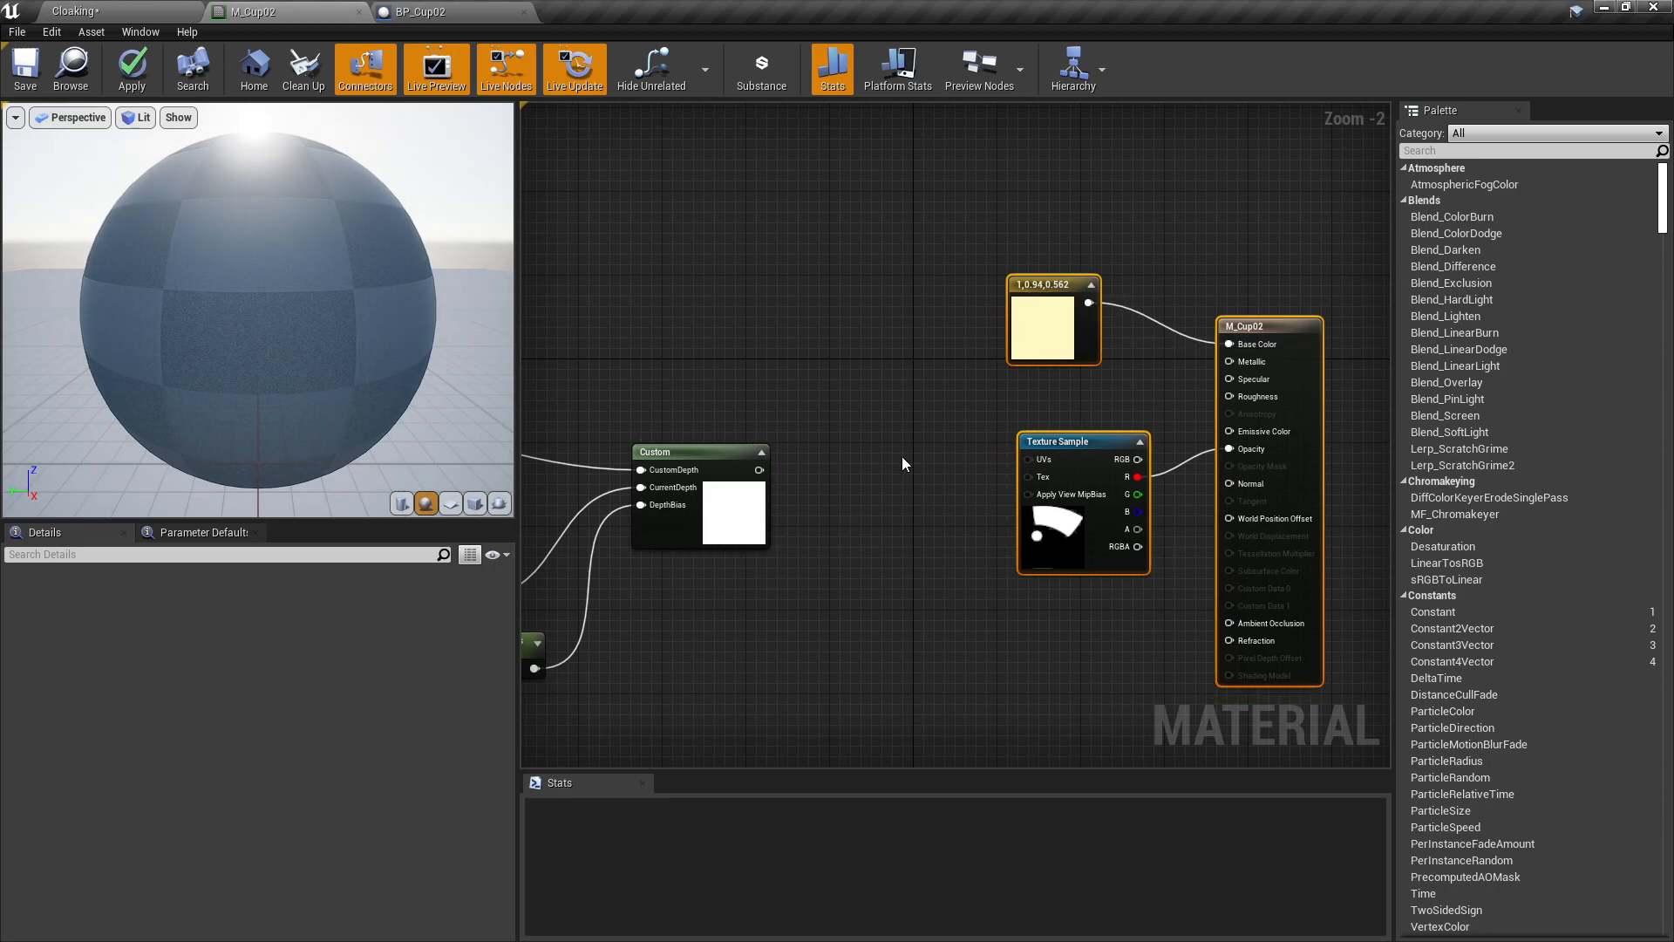
# Move the Texture Sample below the Custom node and connect the Custom output to the M_Cup02 Opacity input in its place.
pyautogui.click(858, 470)
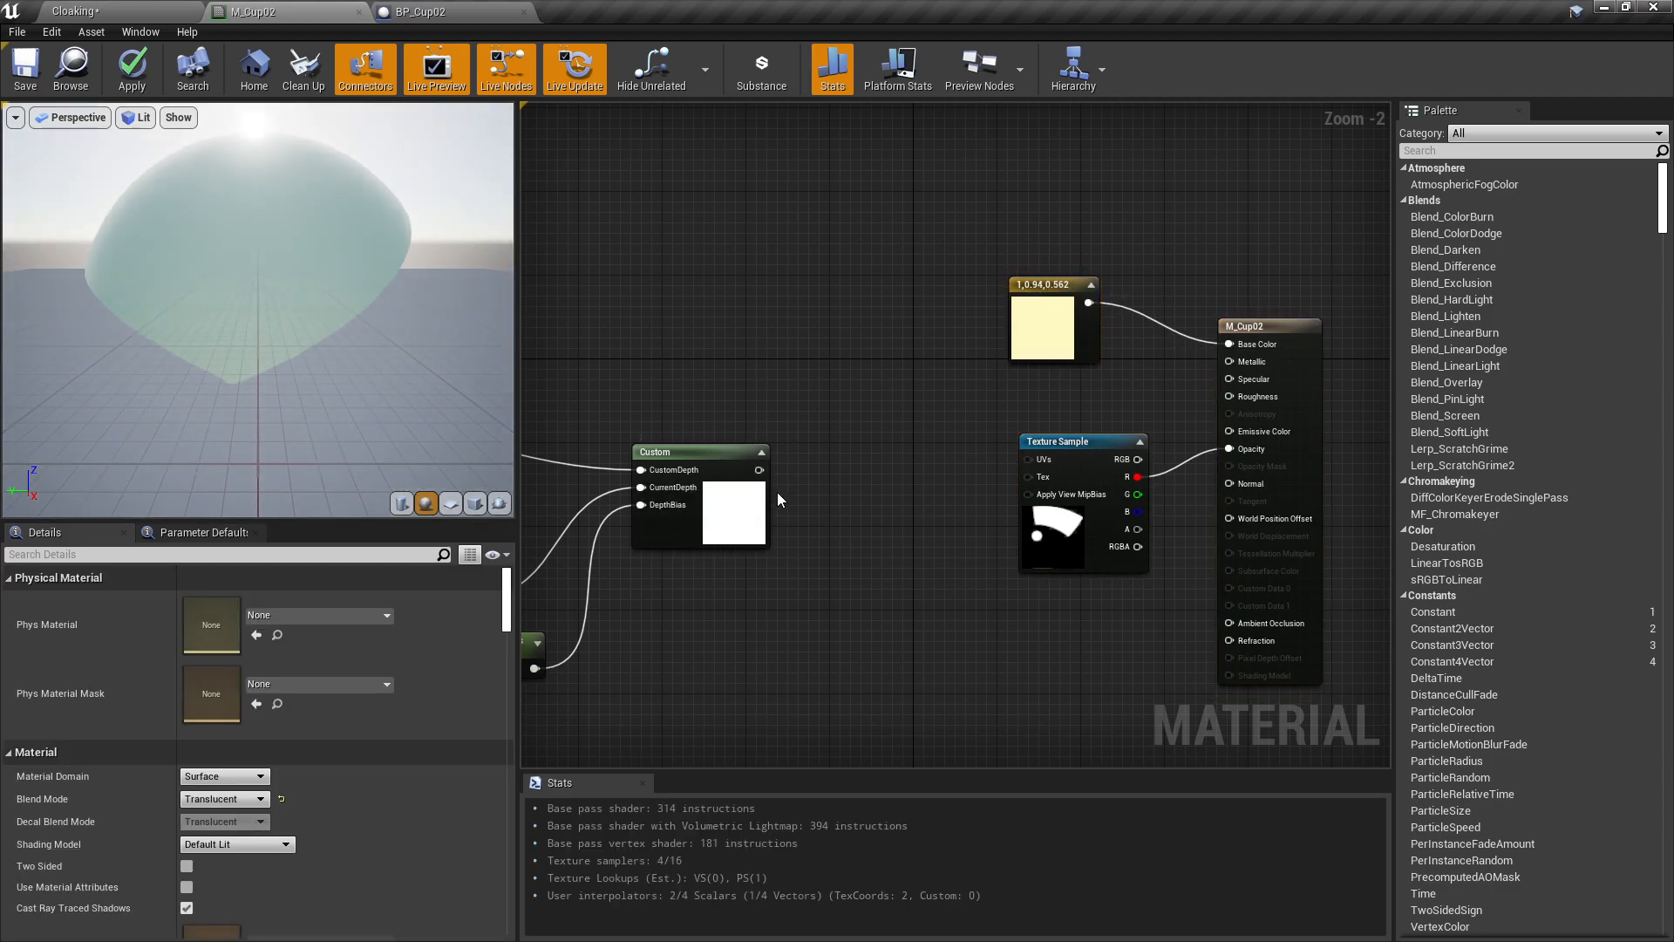
pyautogui.moveTo(1056, 437); pyautogui.dragTo(688, 624)
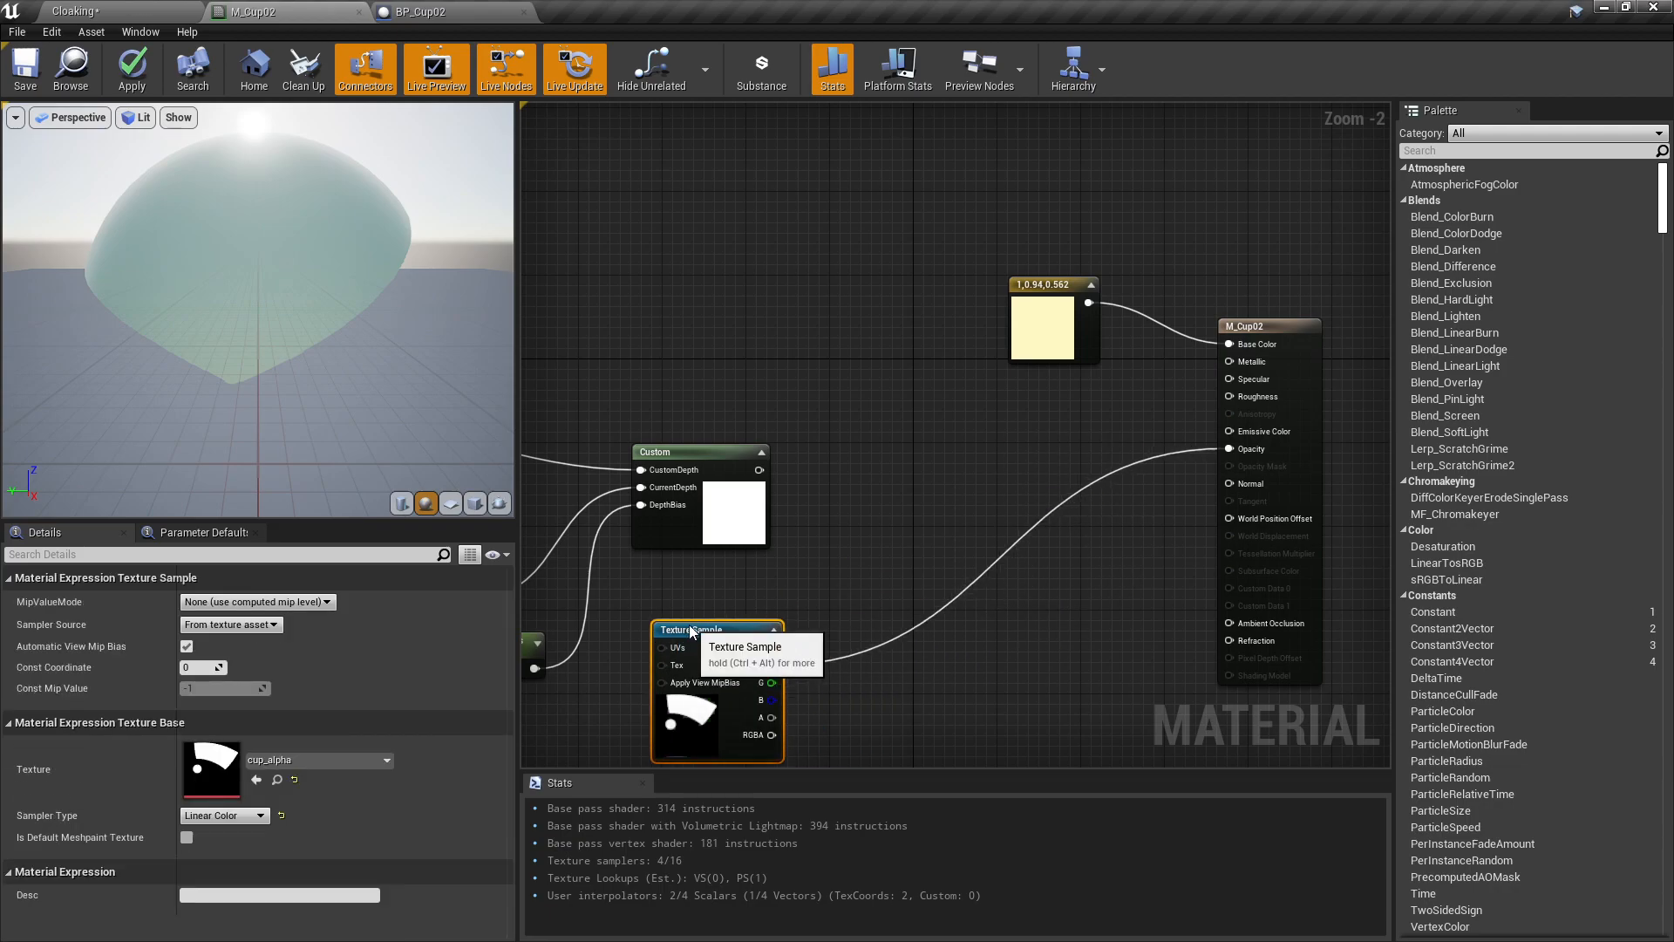
pyautogui.moveTo(845, 518); pyautogui.dragTo(831, 511, button='right')
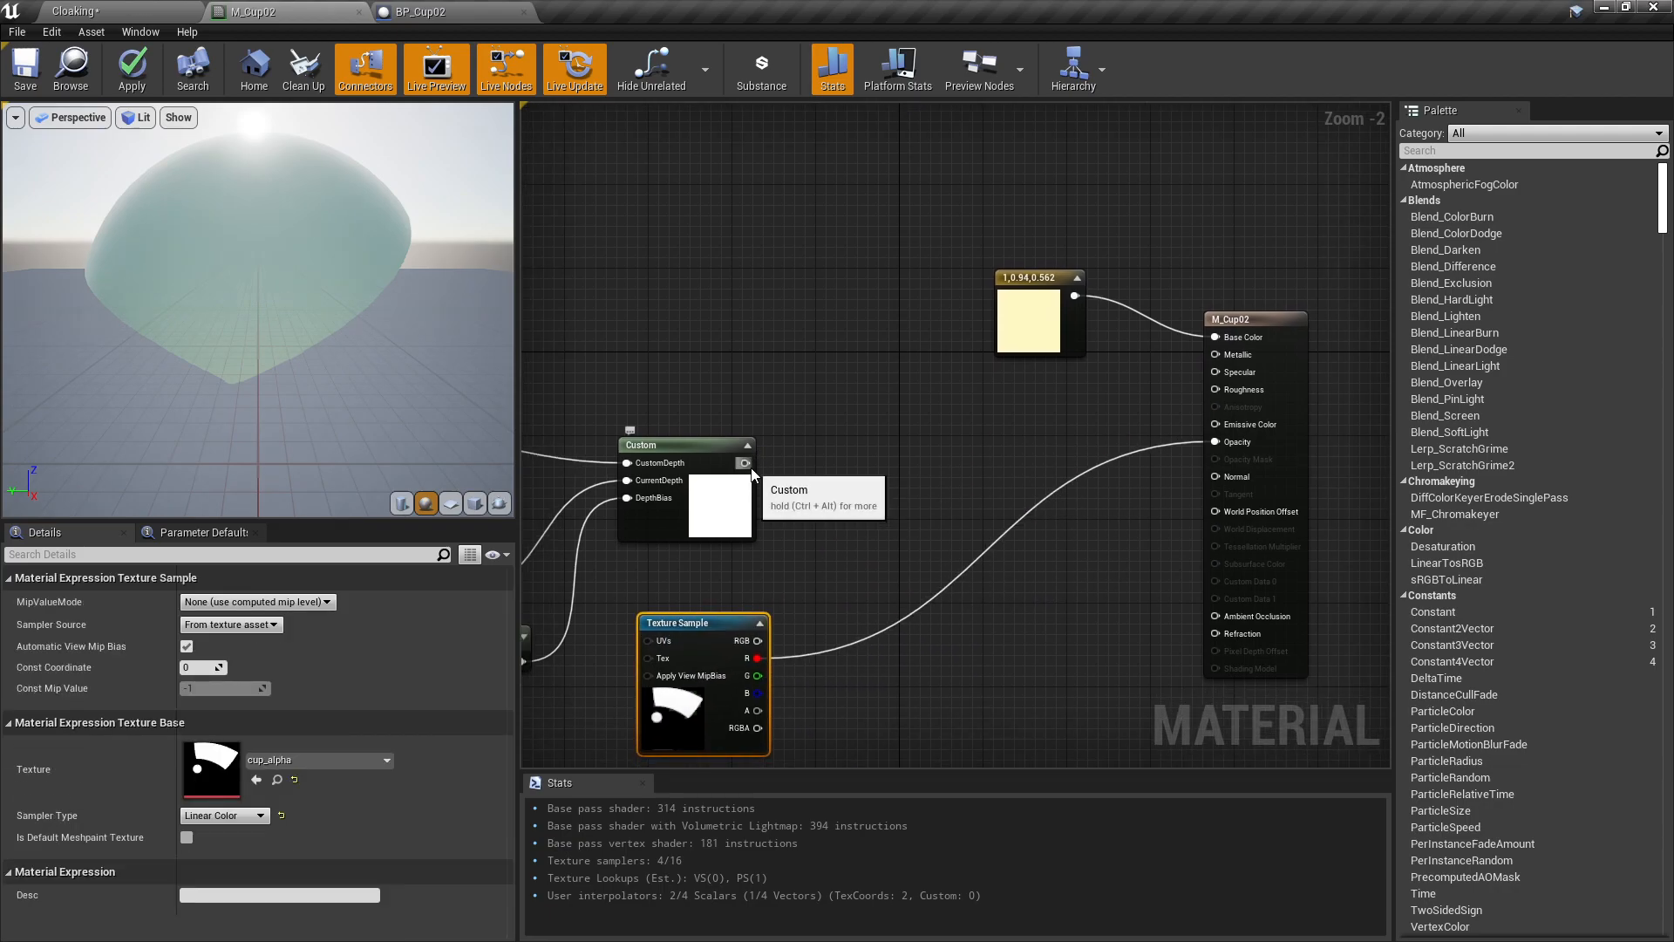
pyautogui.moveTo(747, 463); pyautogui.dragTo(1220, 441)
pyautogui.moveTo(797, 533); pyautogui.dragTo(1095, 481, button='right')
# Set the Custom node's code to "CurrentDepth - CurrentDepth * DepthBias <= CustomDepth".
pyautogui.moveTo(976, 399); pyautogui.dragTo(1069, 387)
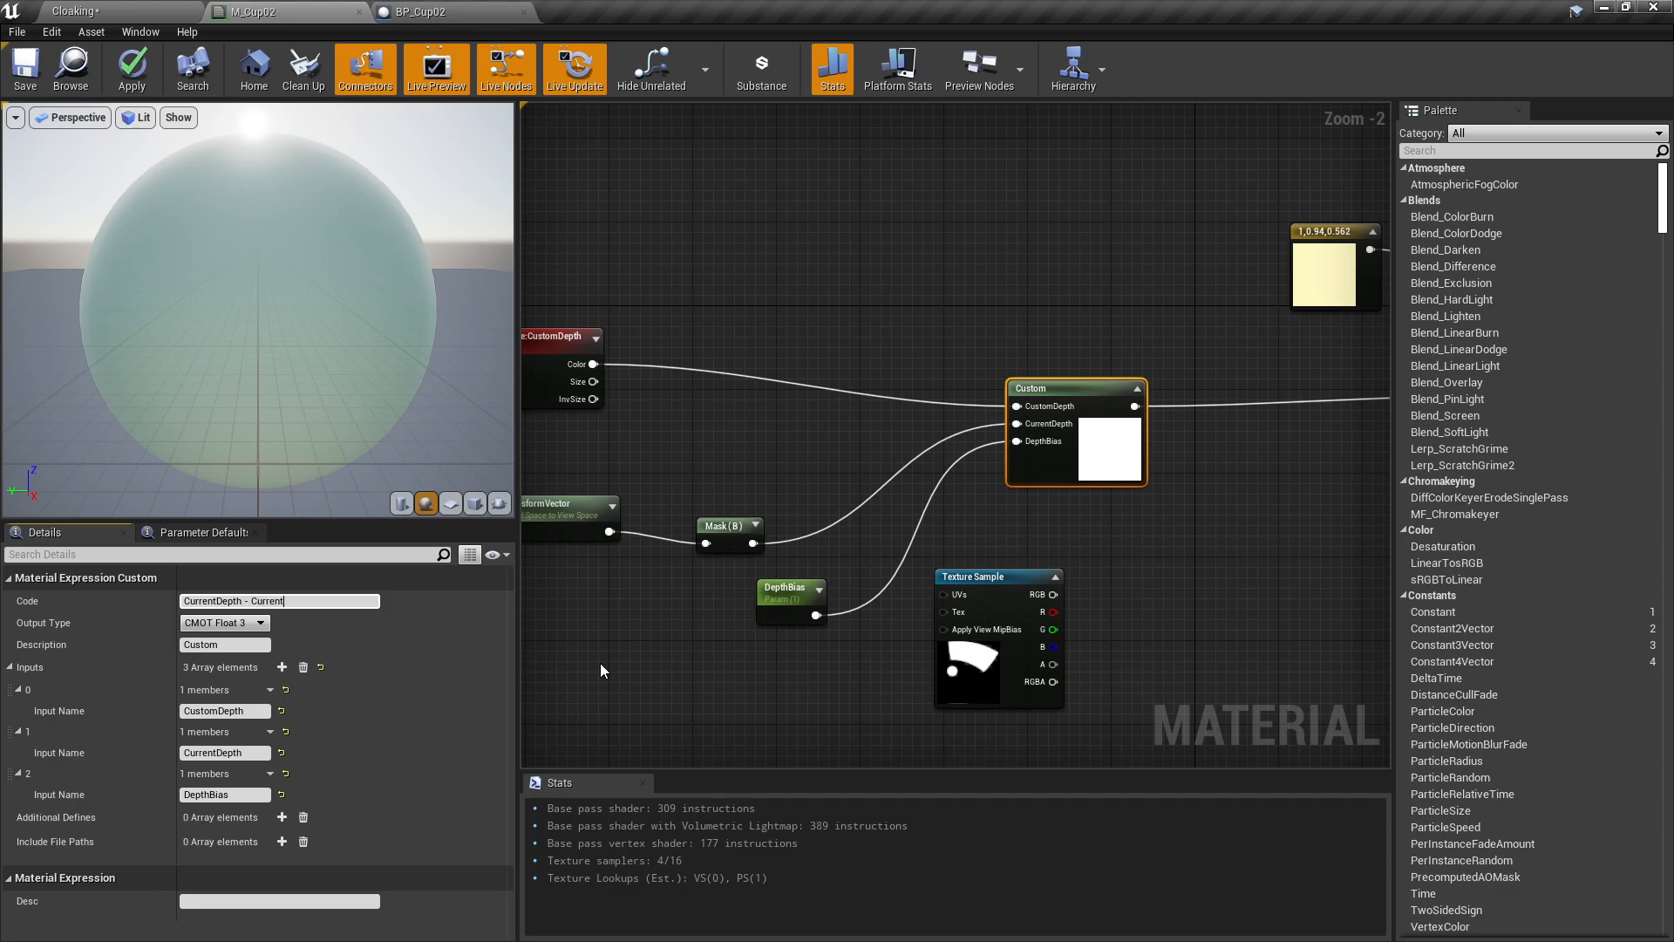
pyautogui.write('- CurrentDepth * DepthBias <= CustomDepth')
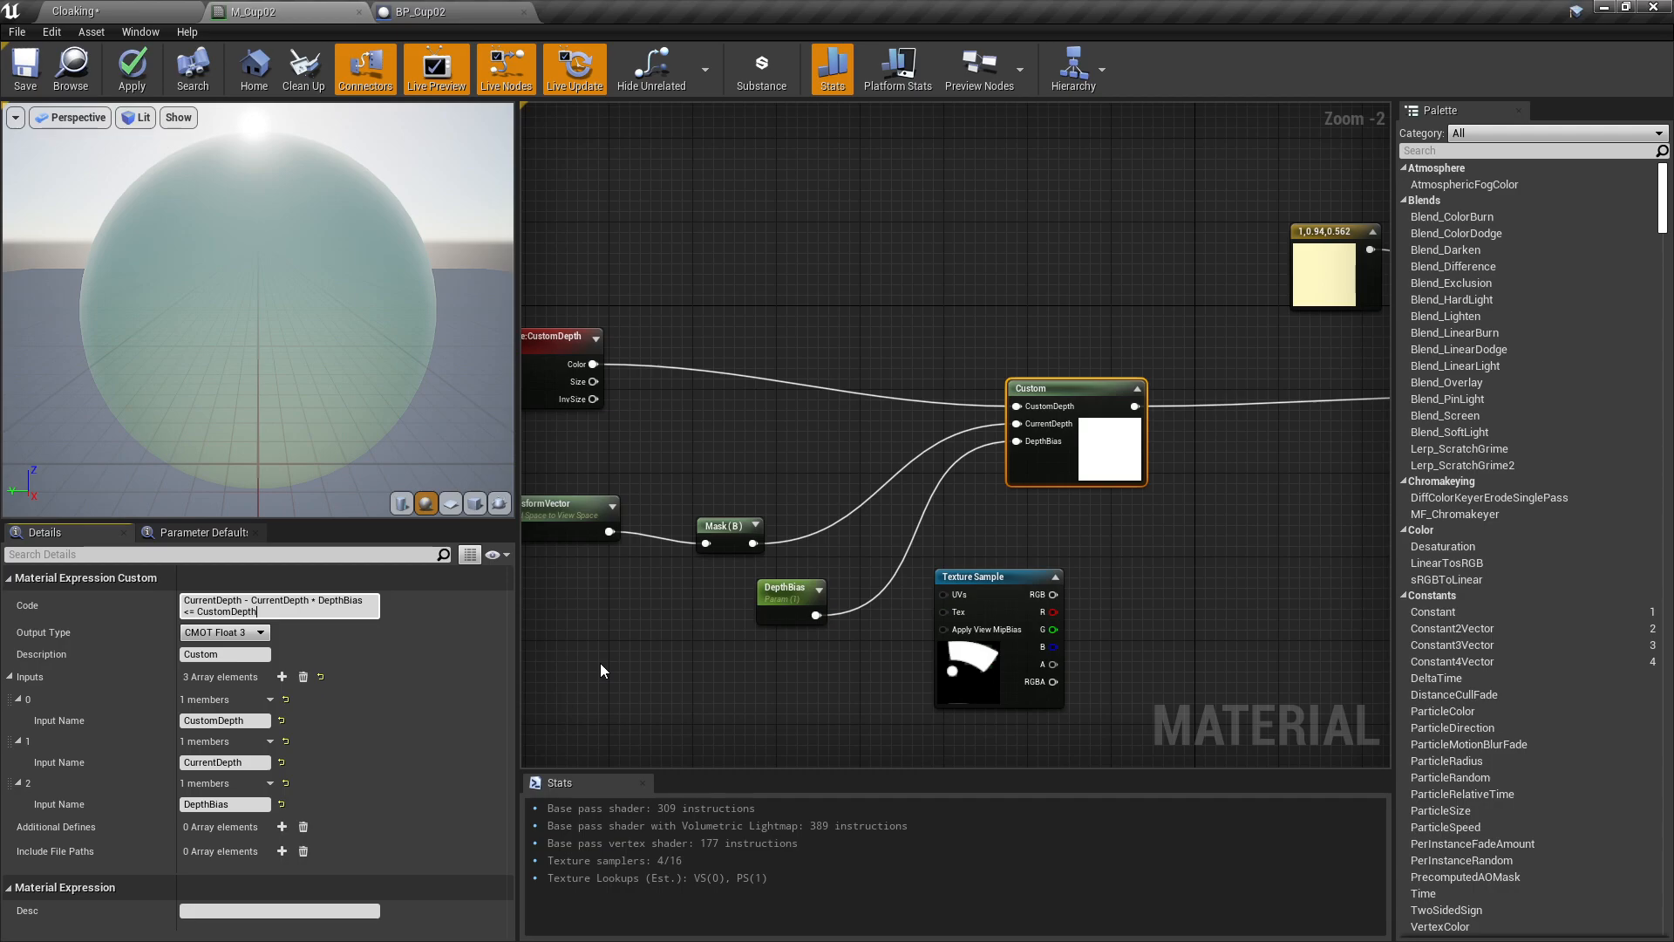
pyautogui.press('Return')
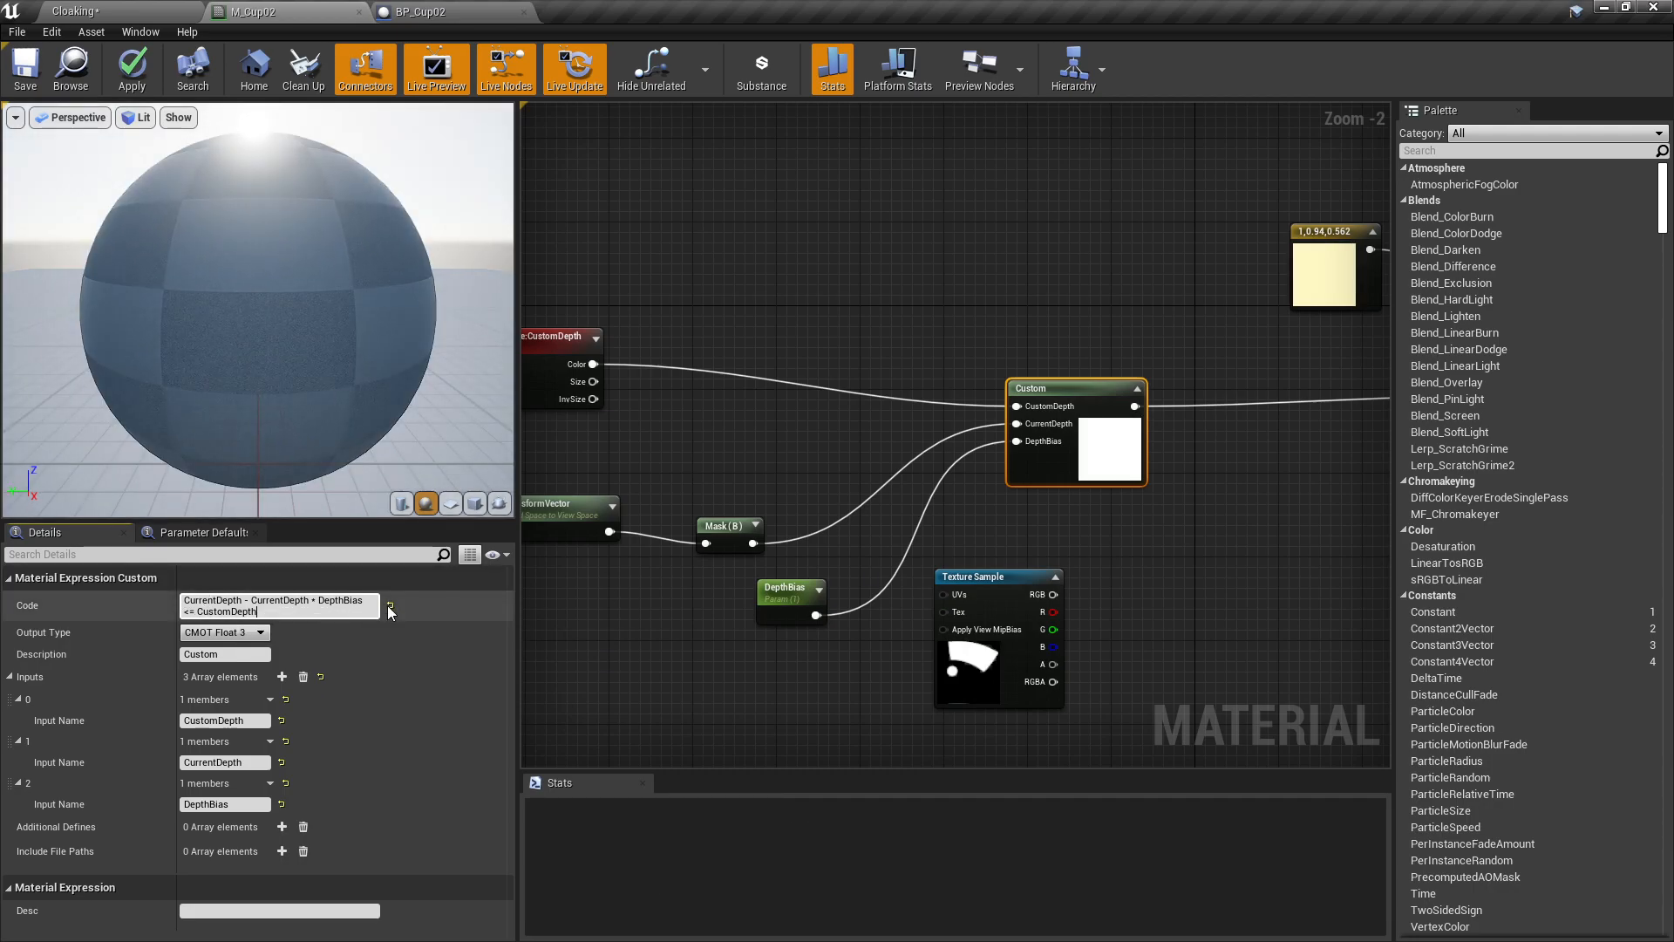
pyautogui.click(1227, 527)
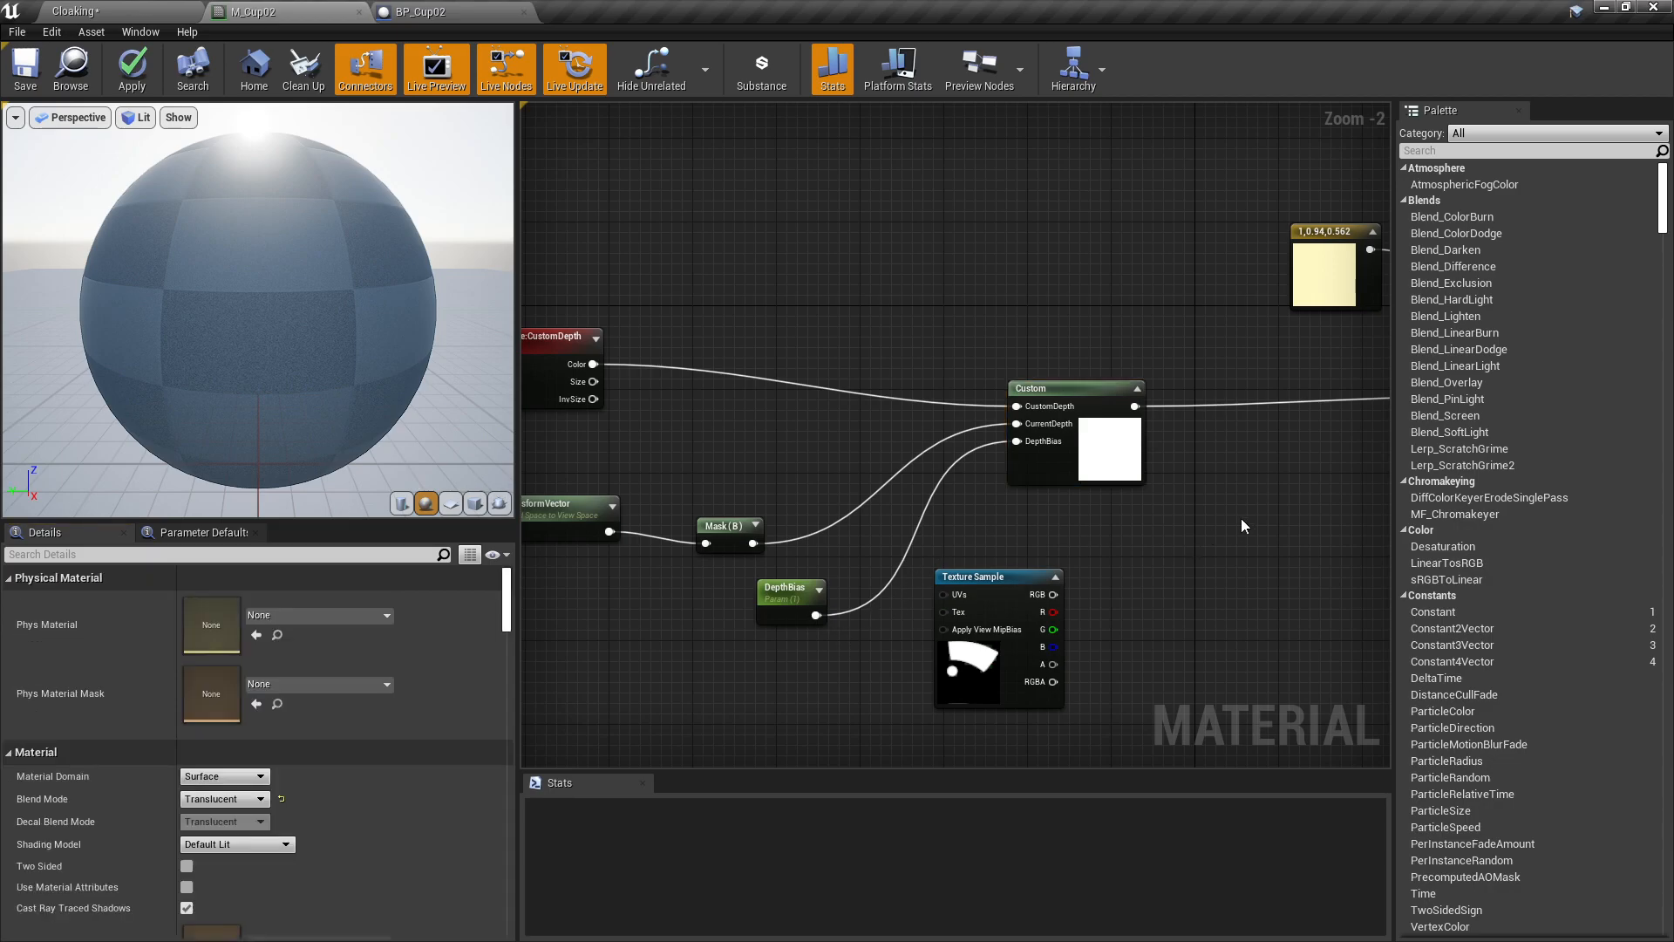
pyautogui.moveTo(1227, 527); pyautogui.dragTo(969, 534, button='right')
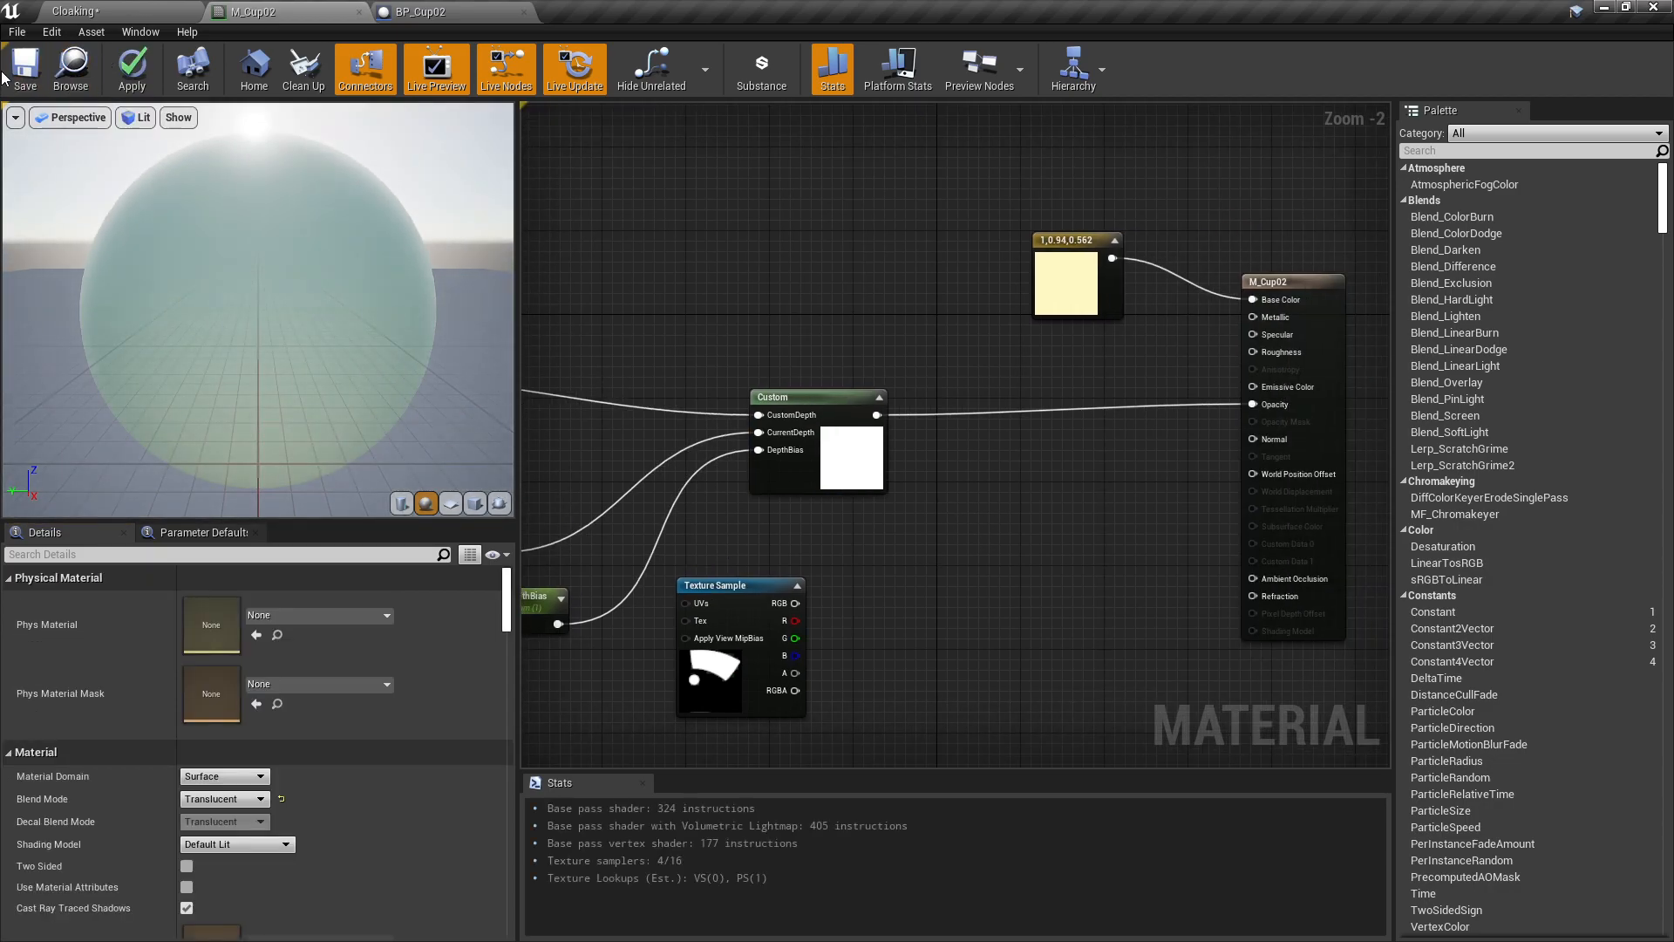
# Create a material instance of M_Cup02 in the Materials/Cloaking folder and name it MI_Cup02.
pyautogui.click(79, 12)
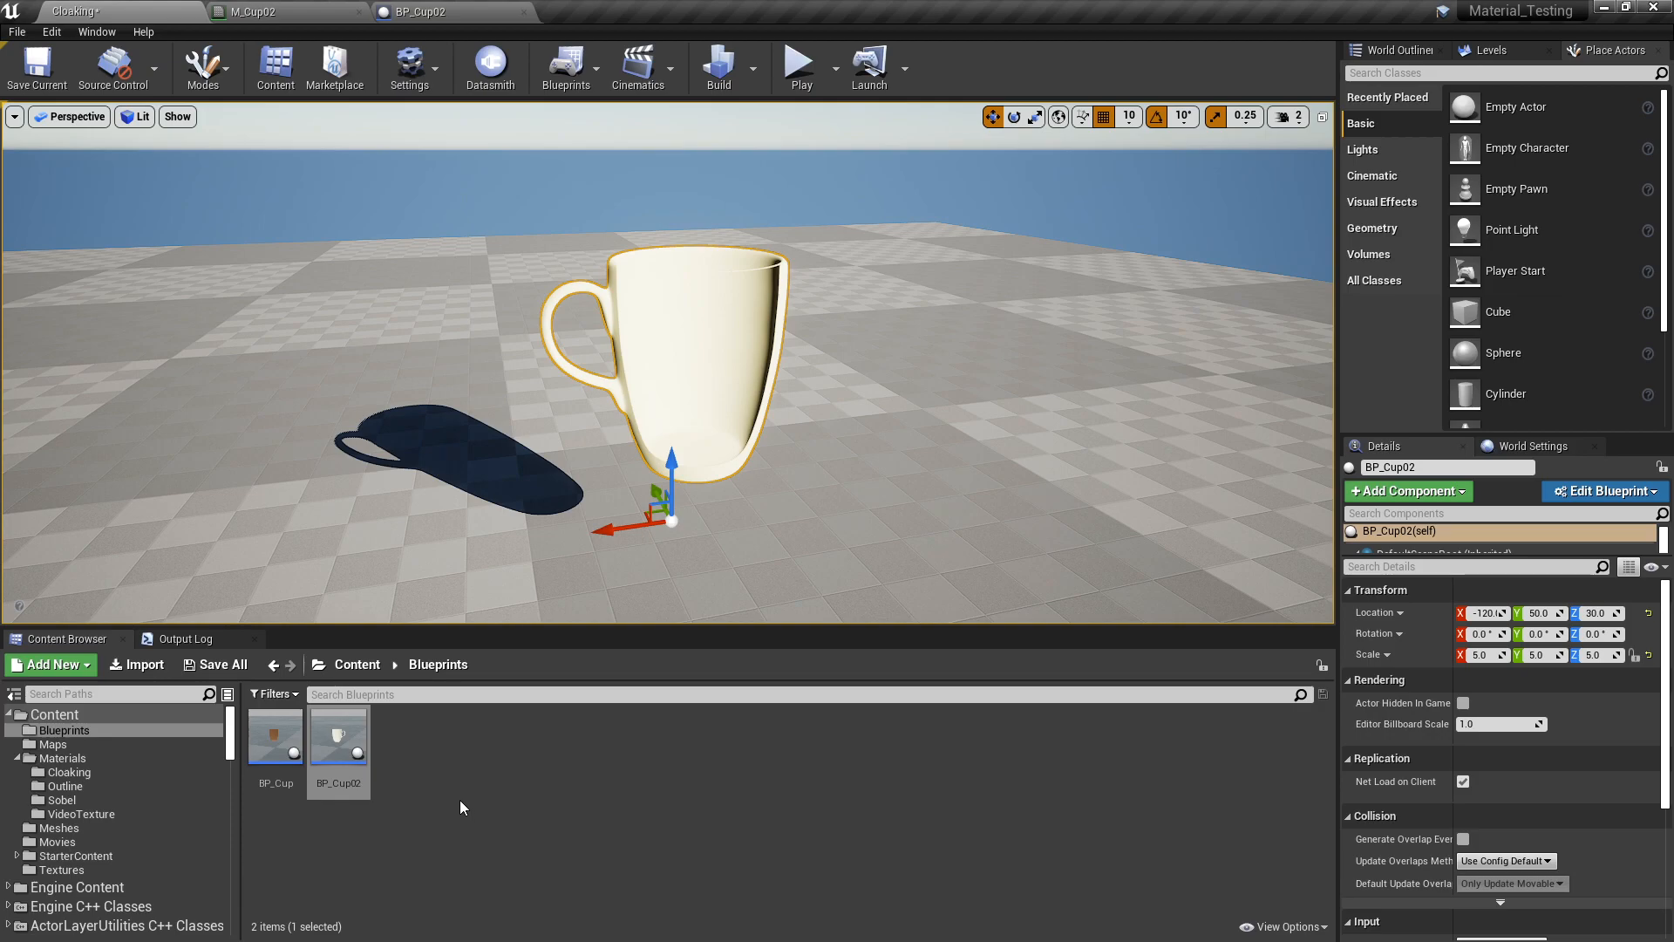
pyautogui.click(61, 758)
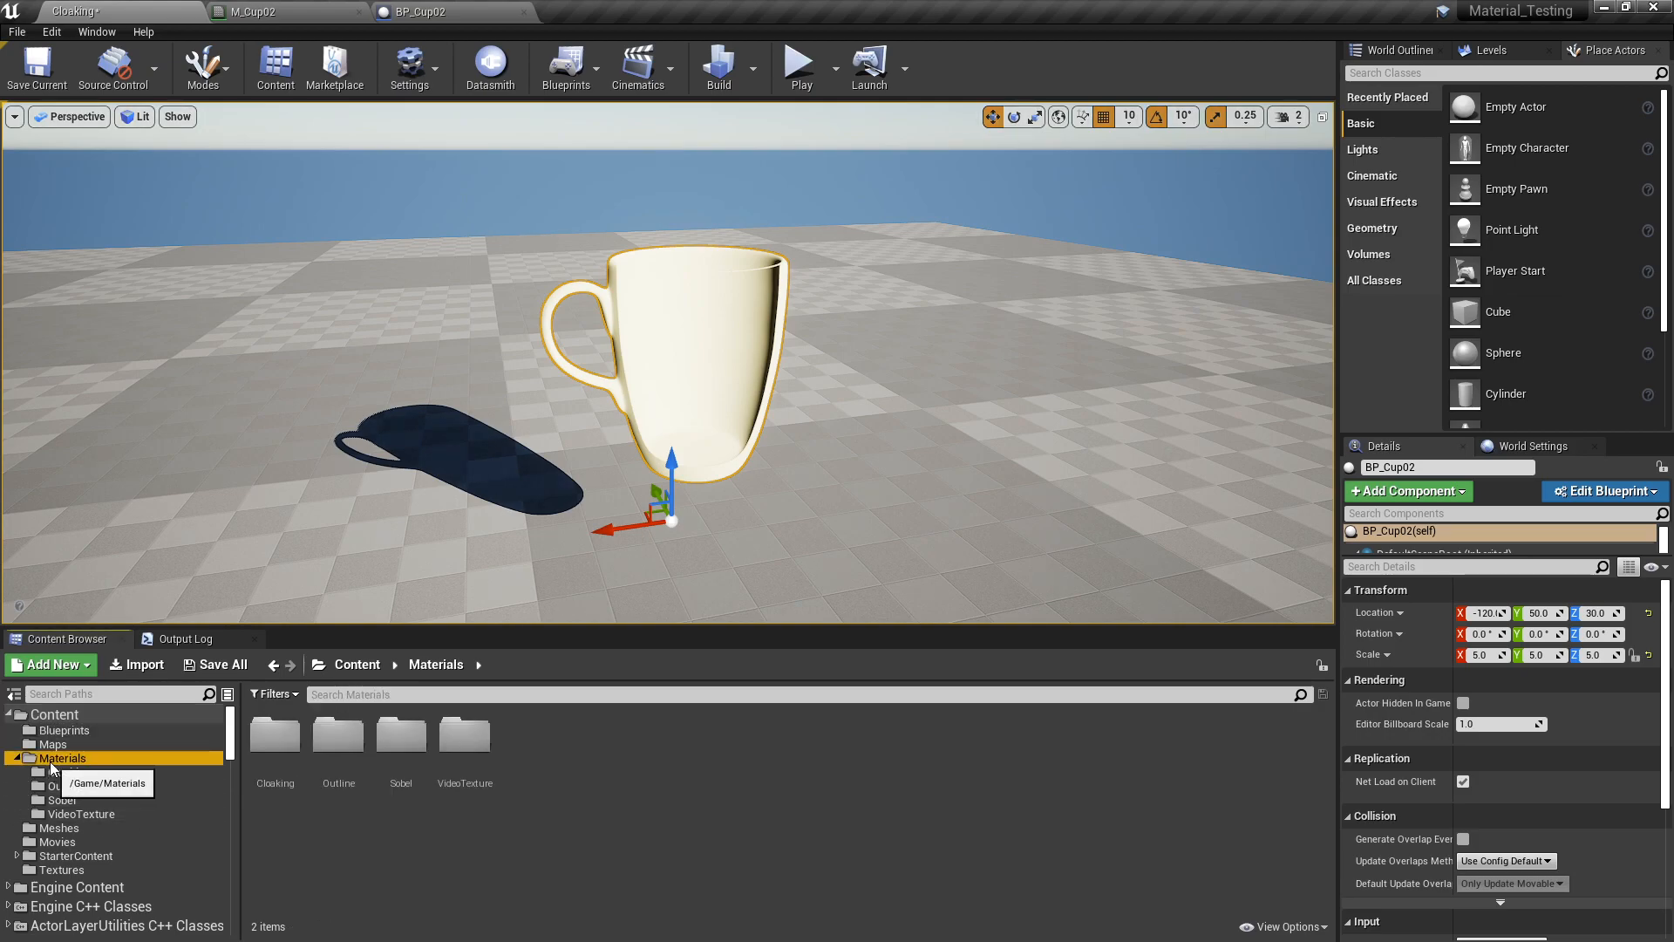
pyautogui.doubleClick(274, 735)
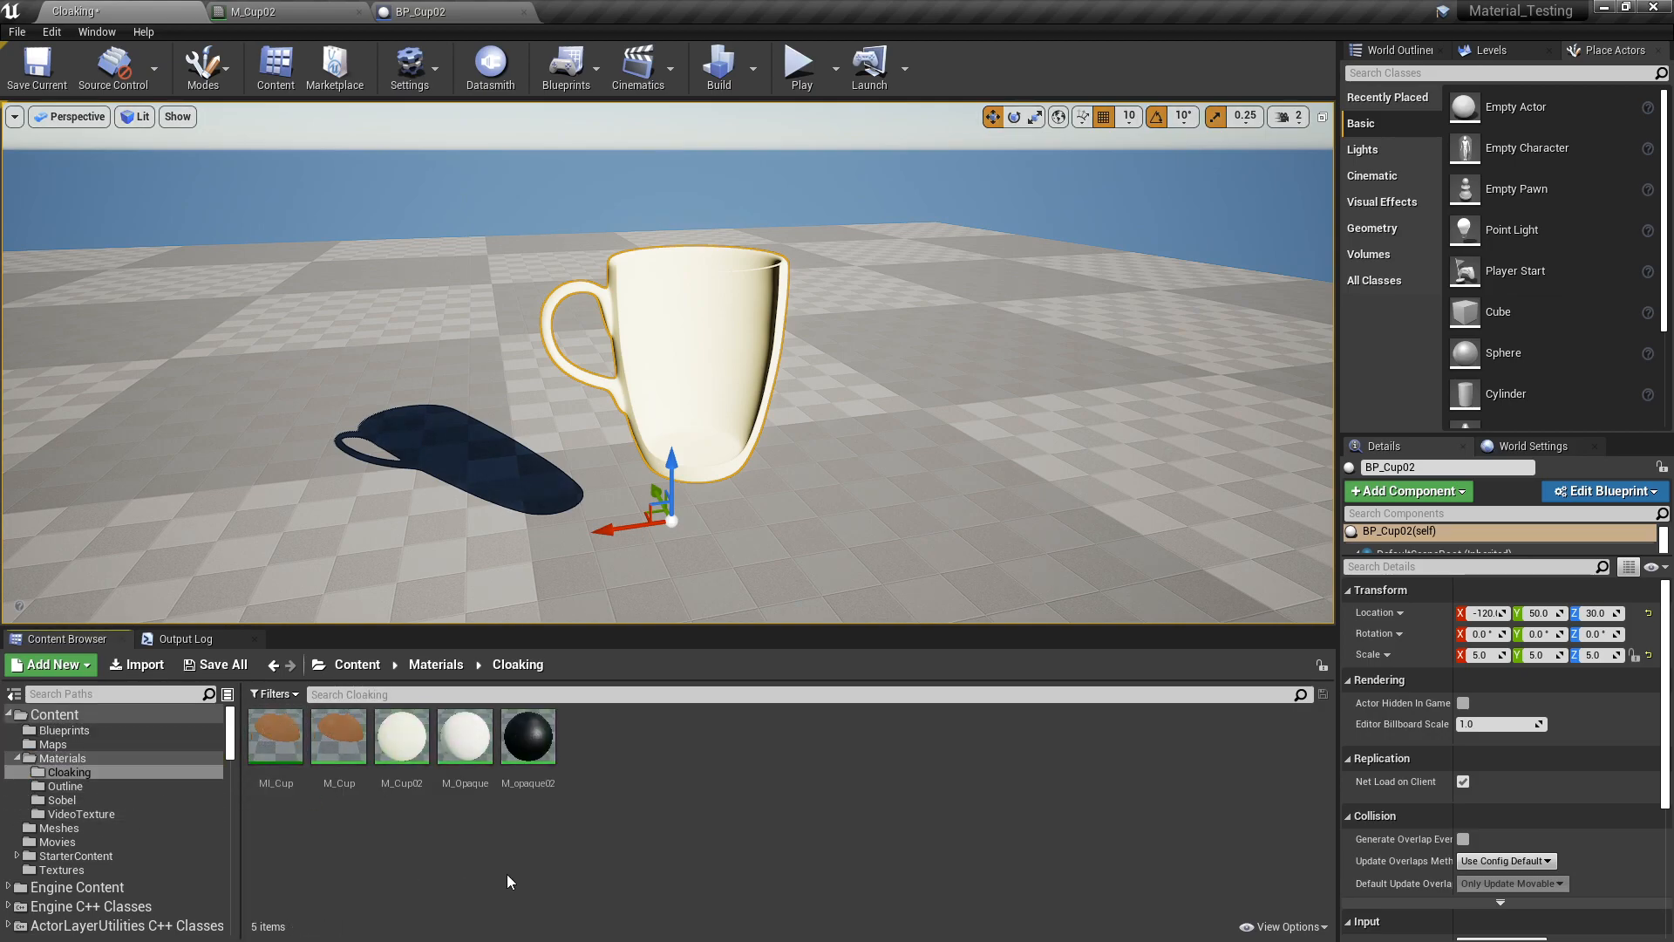
pyautogui.rightClick(402, 740)
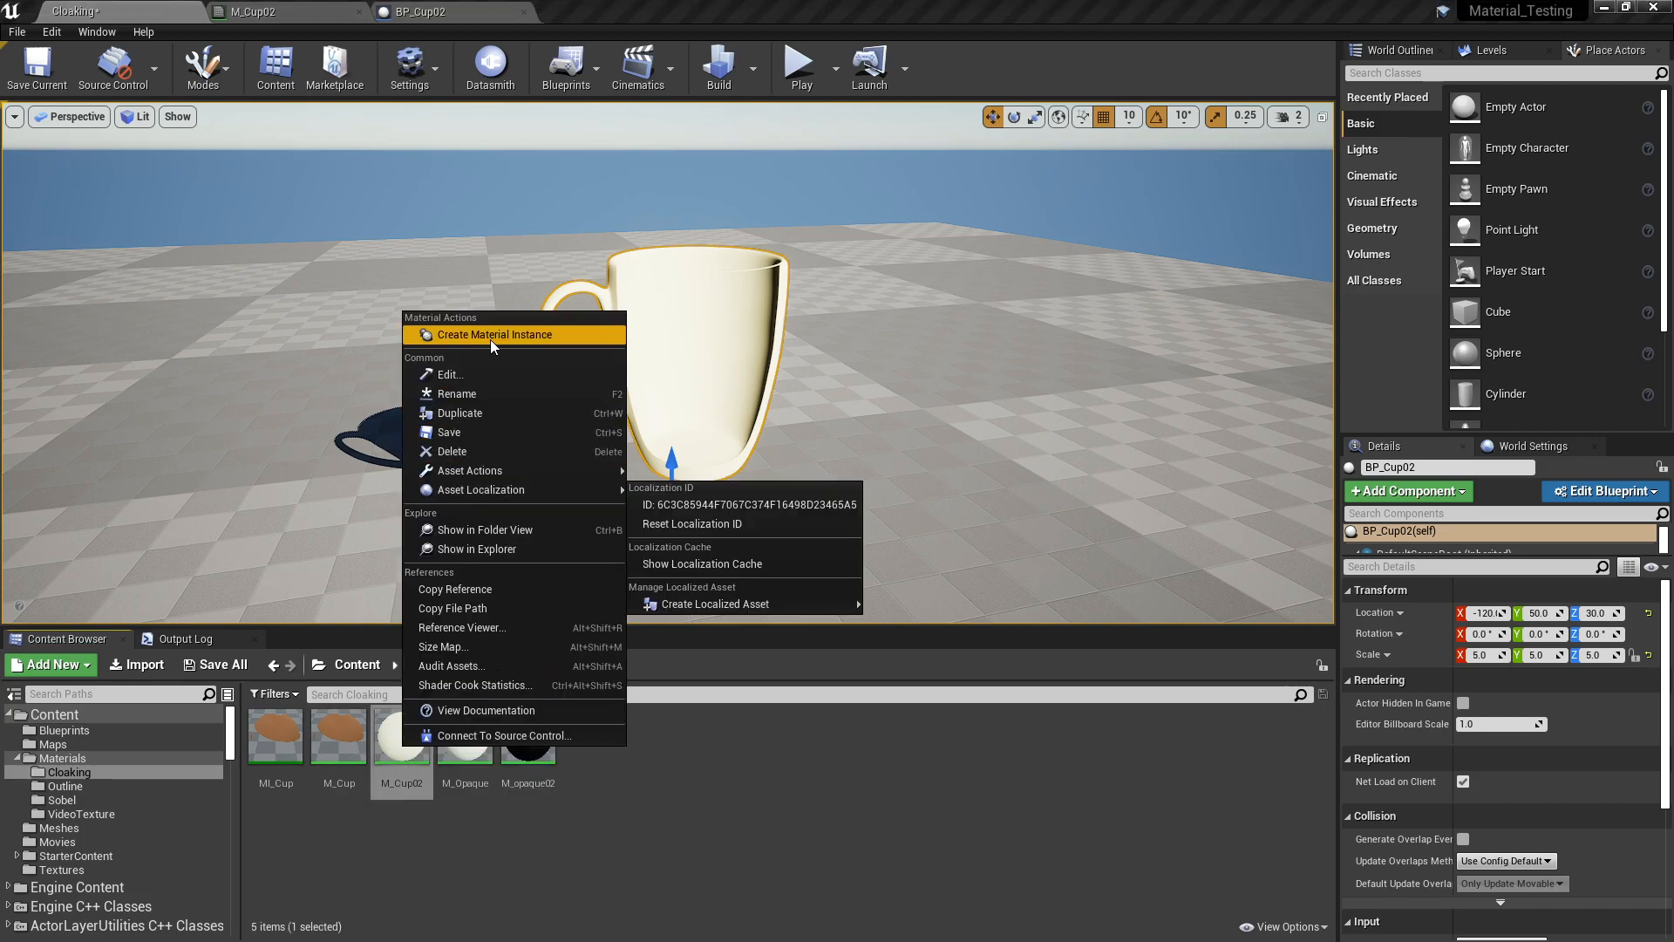
pyautogui.click(494, 335)
pyautogui.write('MI_Cup02')
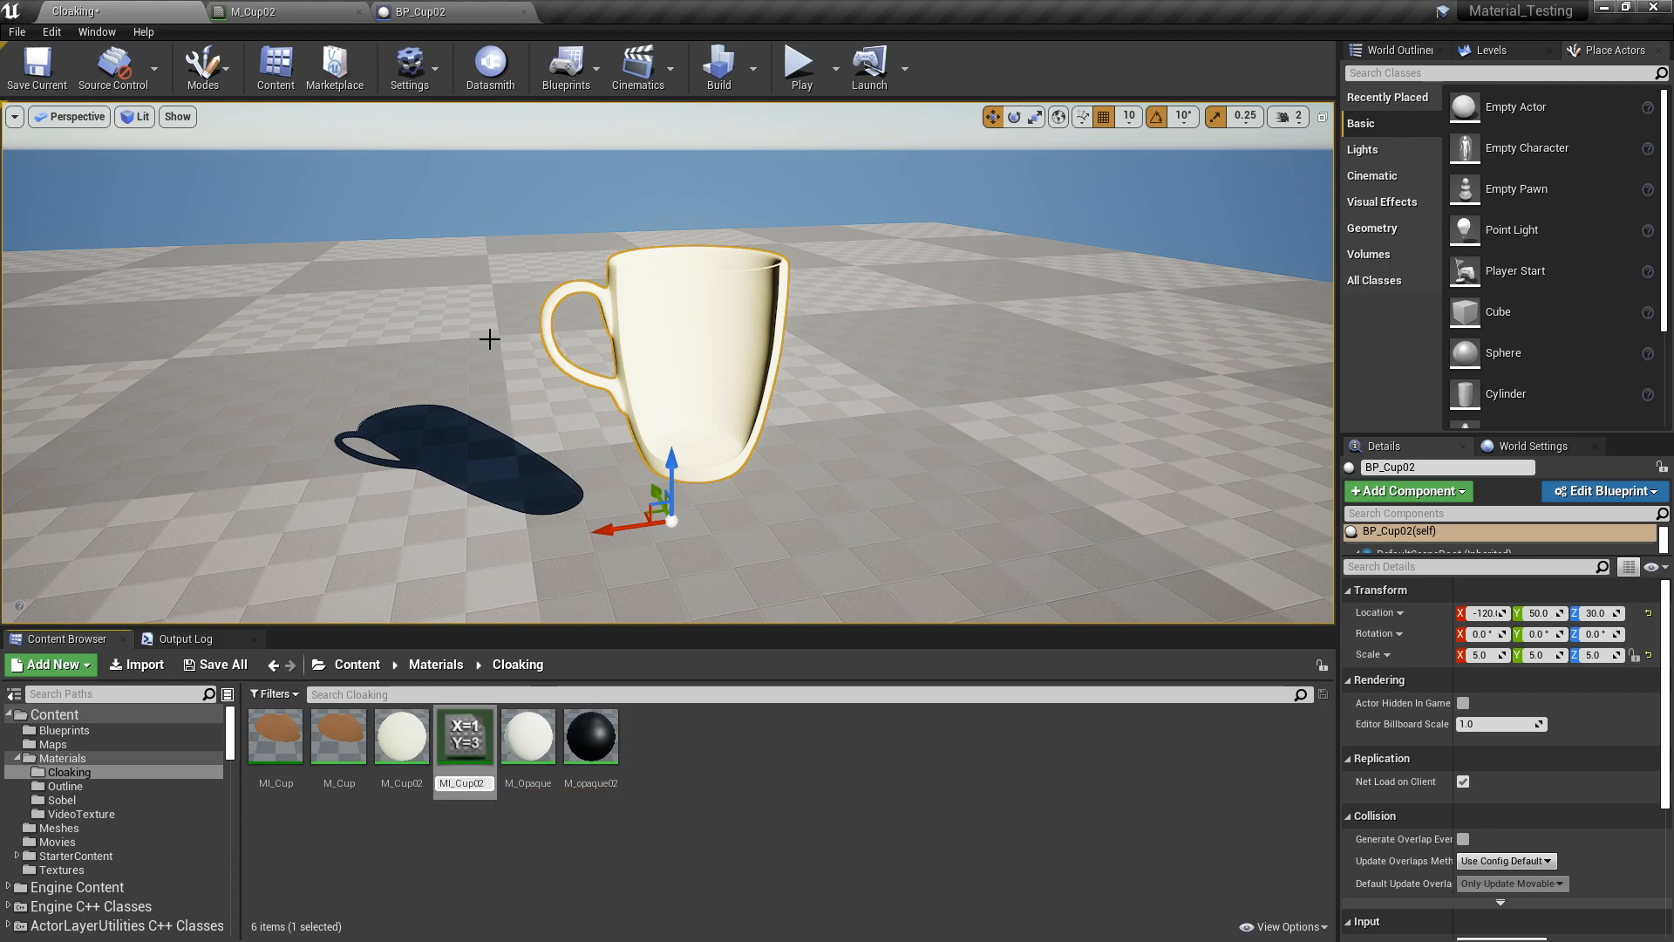
pyautogui.press('Return')
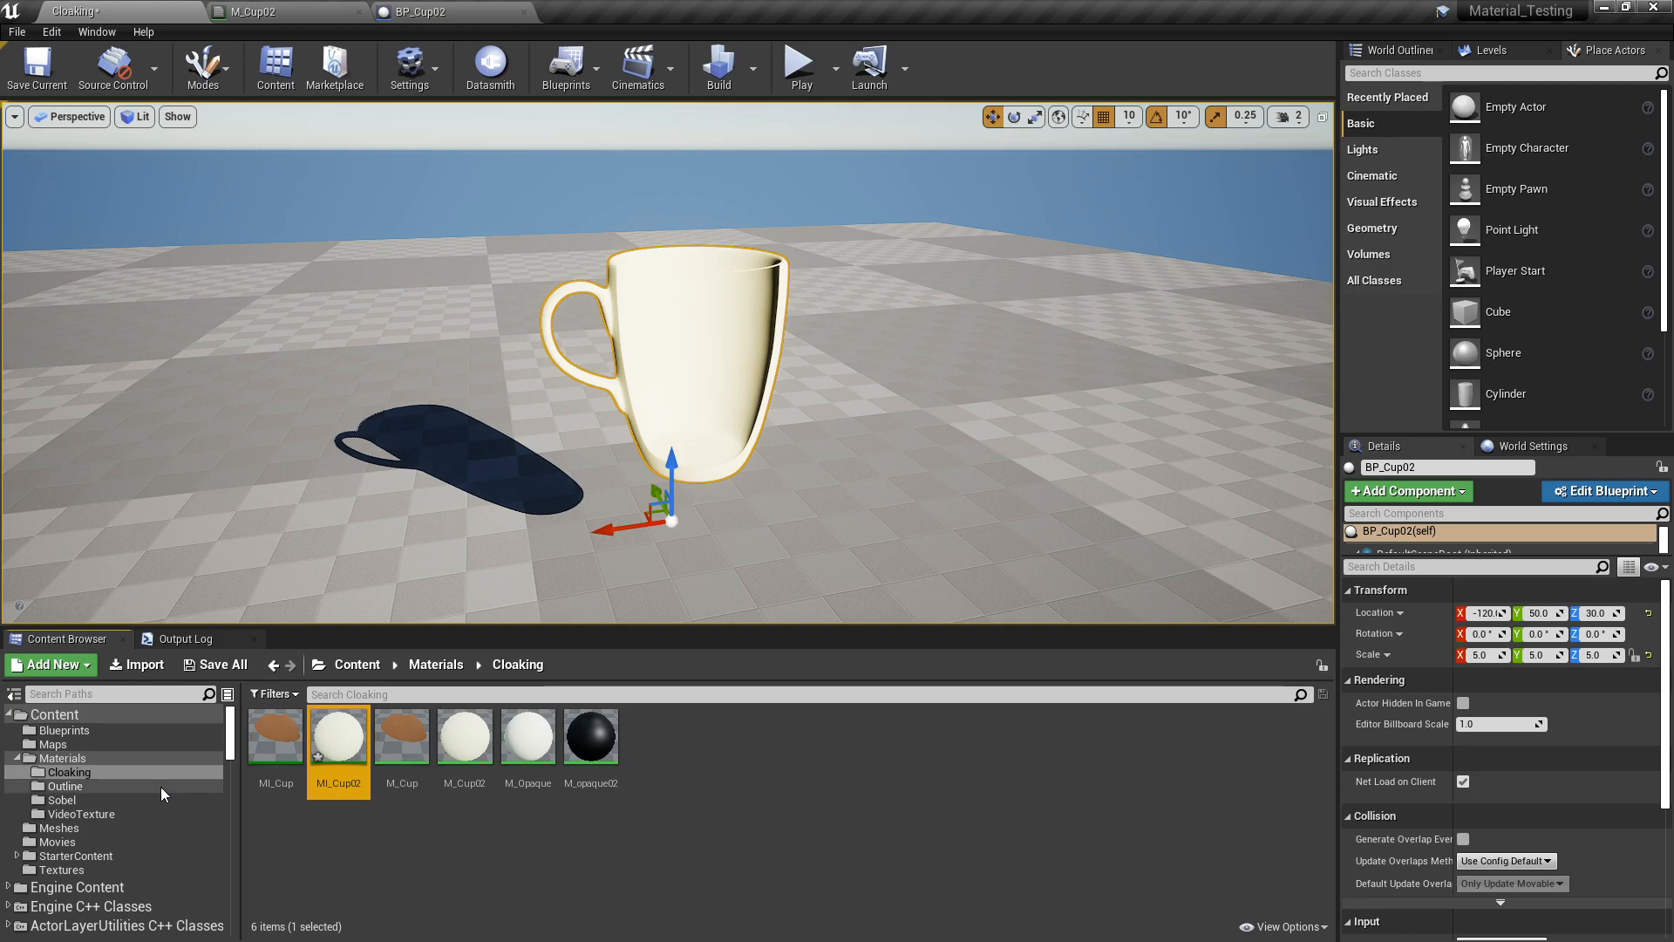
# Assign MI_Cup02 as the Element 0 material of the Render component in BP_Cup02.
pyautogui.rightClick(620, 289)
pyautogui.click(698, 337)
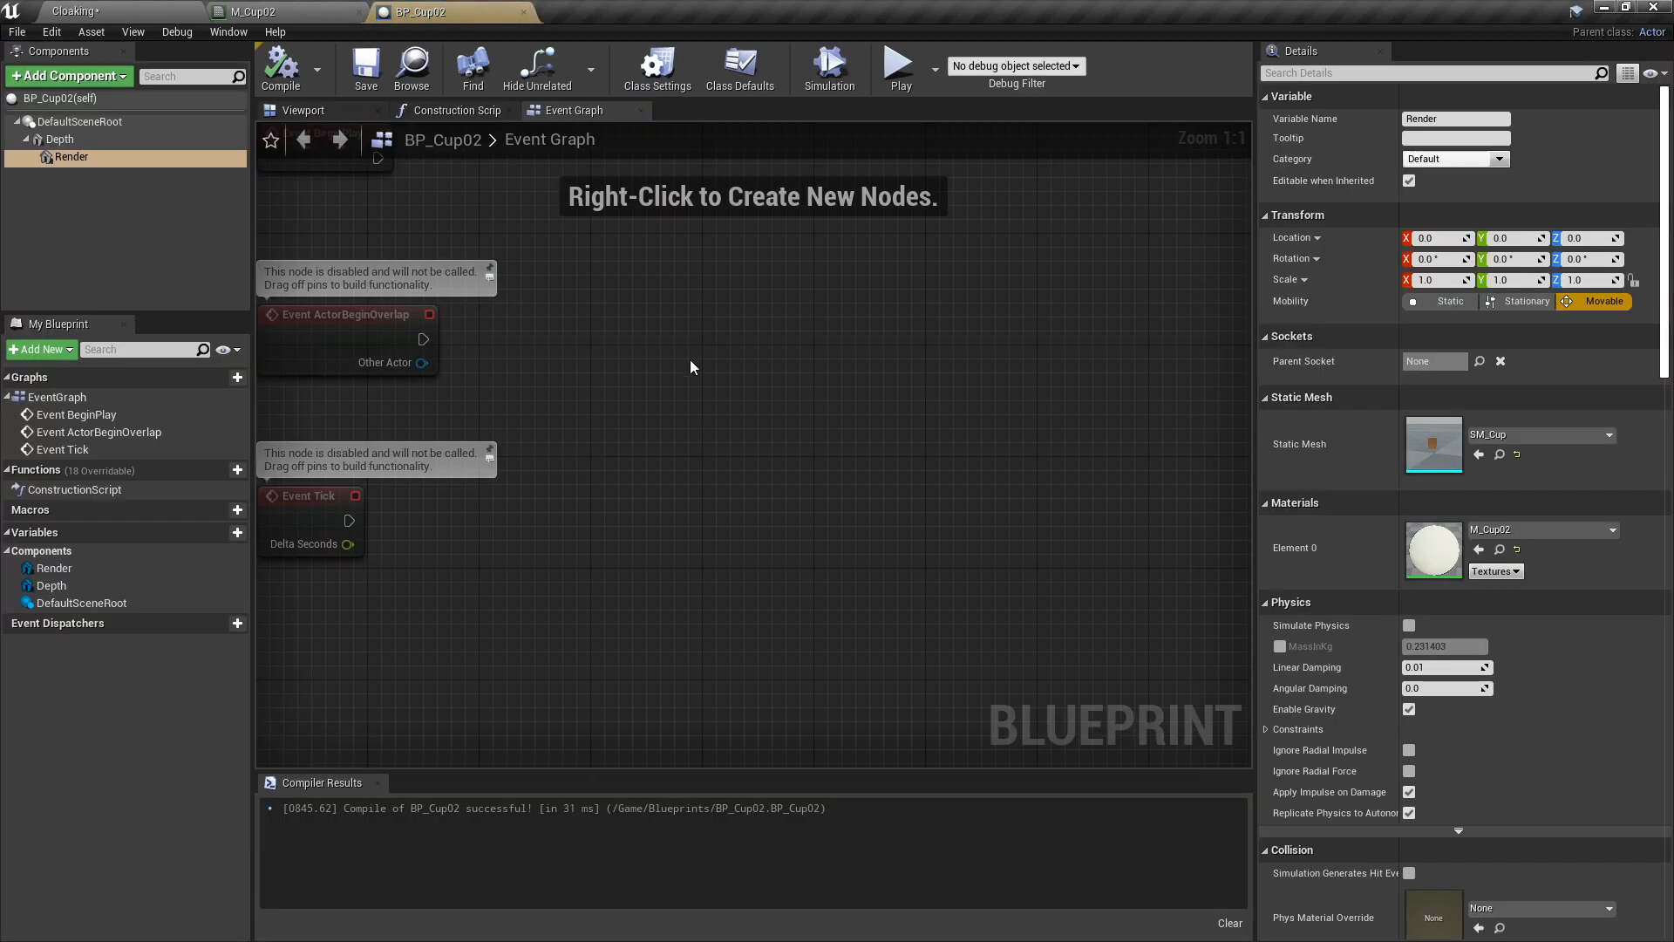
pyautogui.click(71, 160)
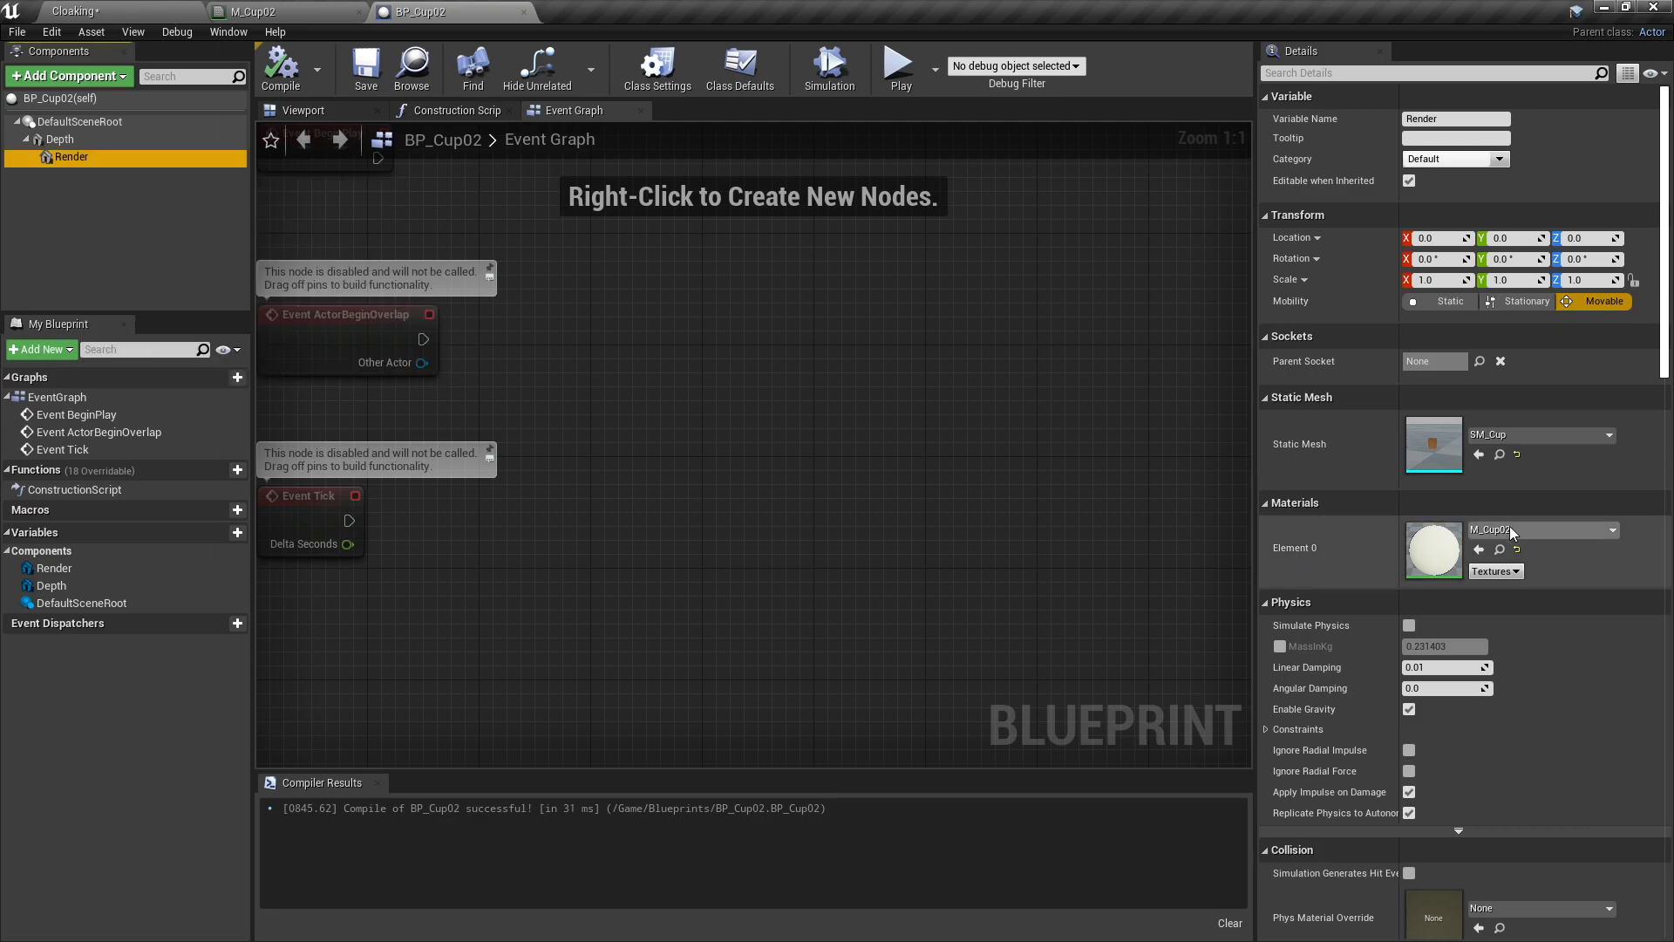
pyautogui.click(1534, 530)
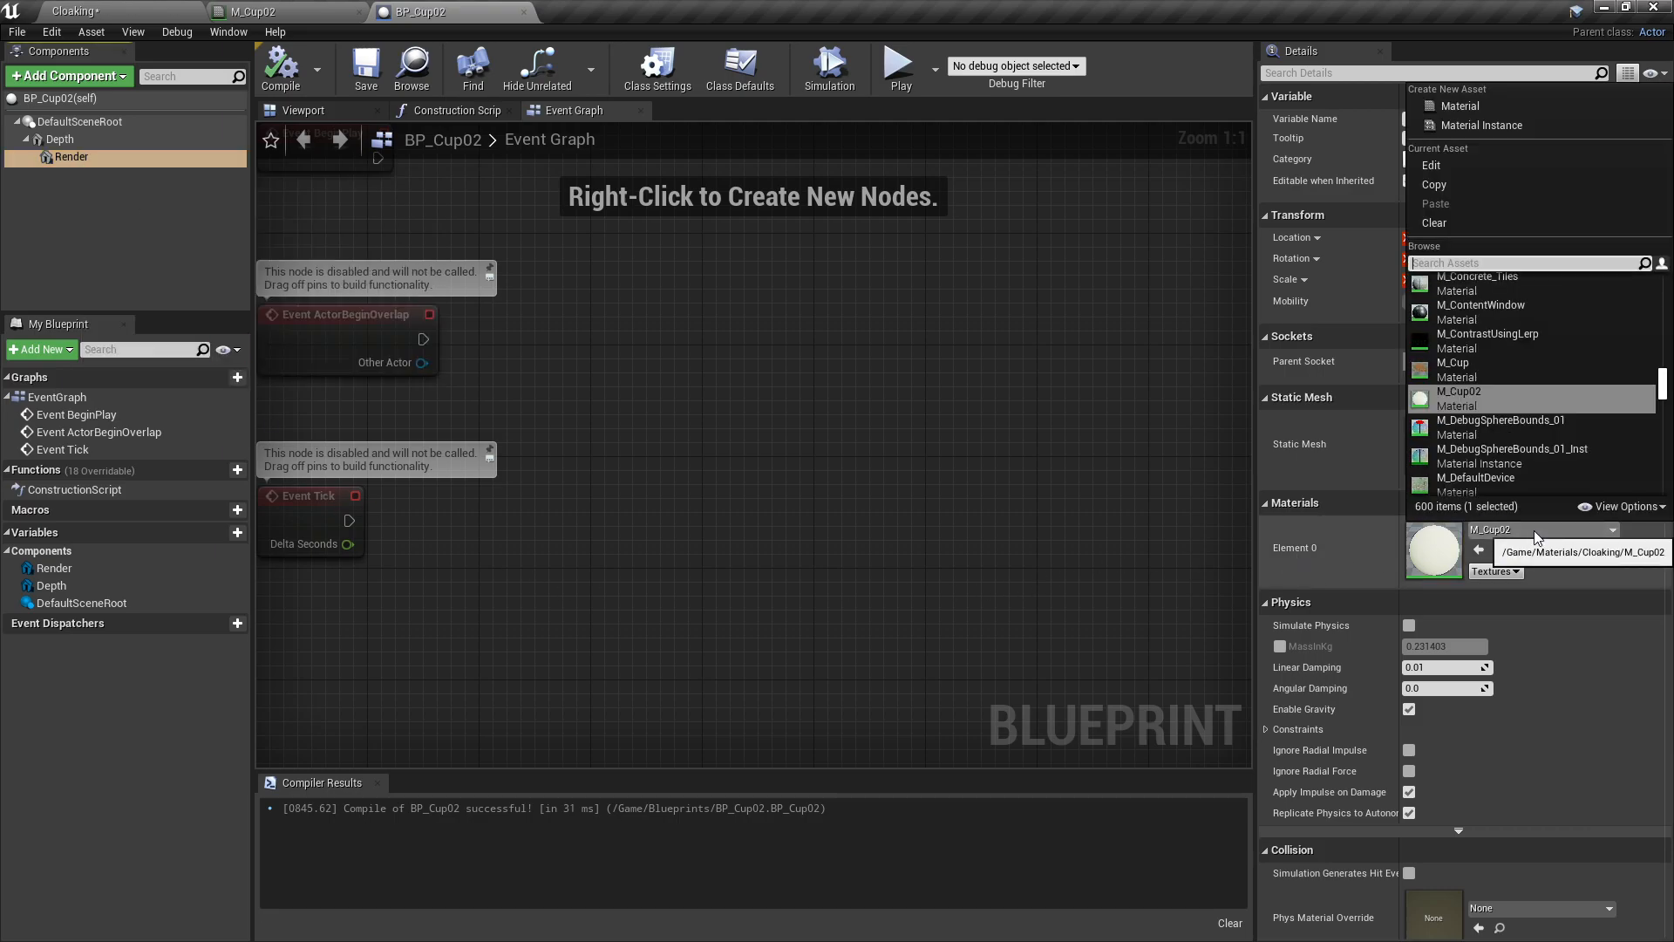
pyautogui.write('ML_')
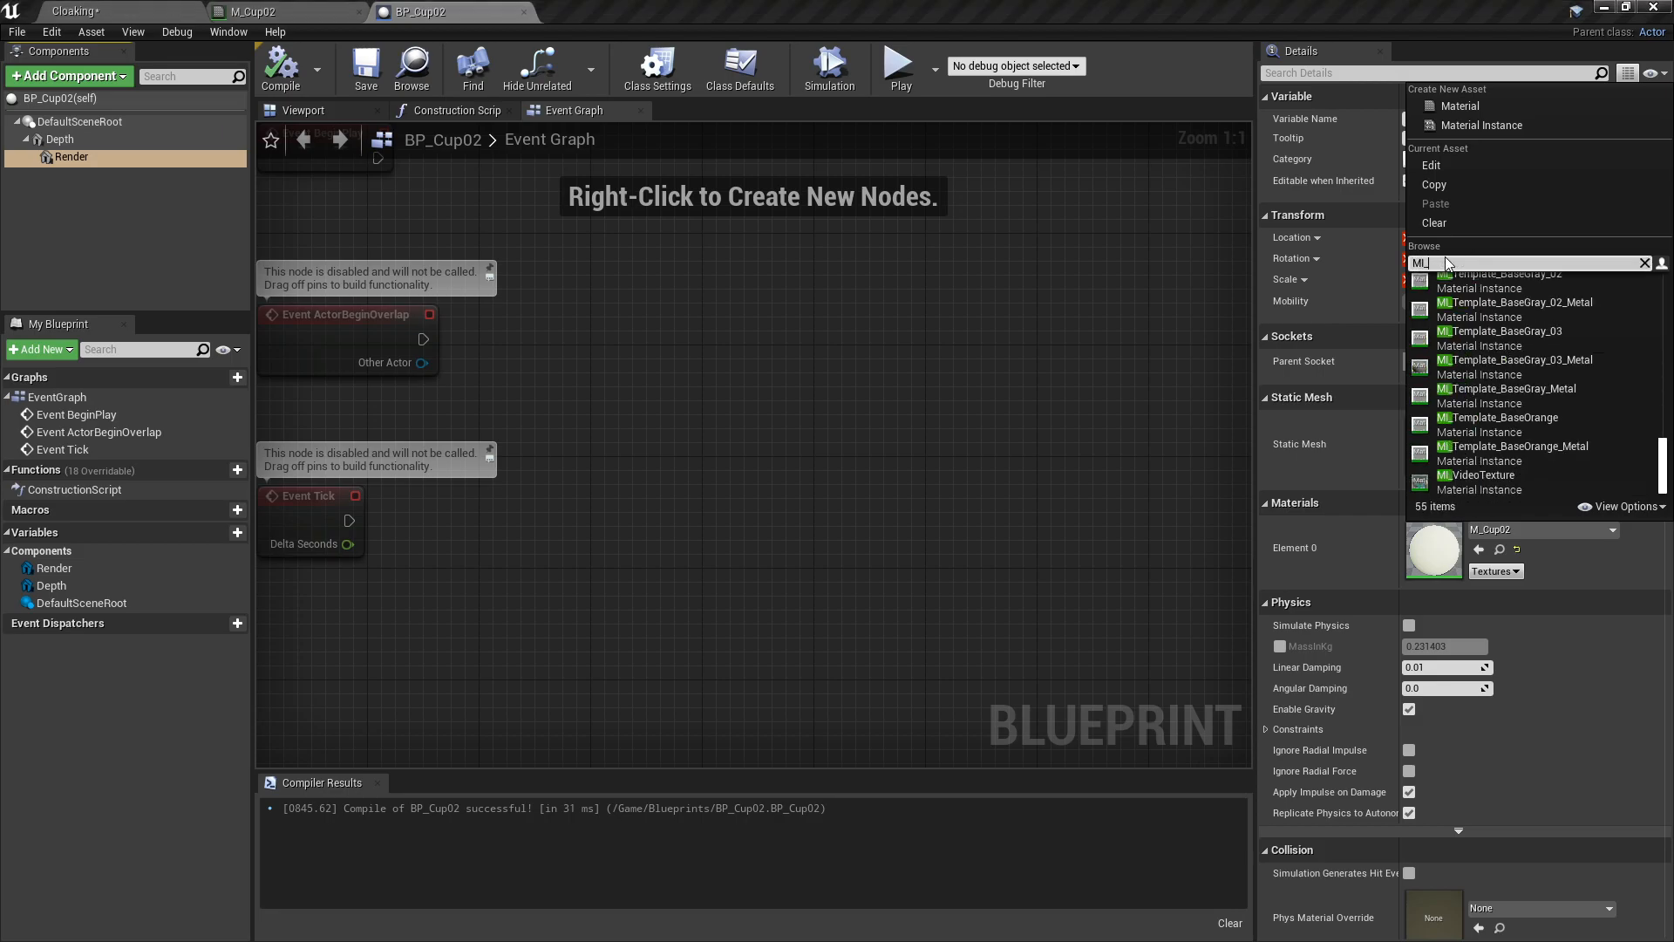
pyautogui.write('cup')
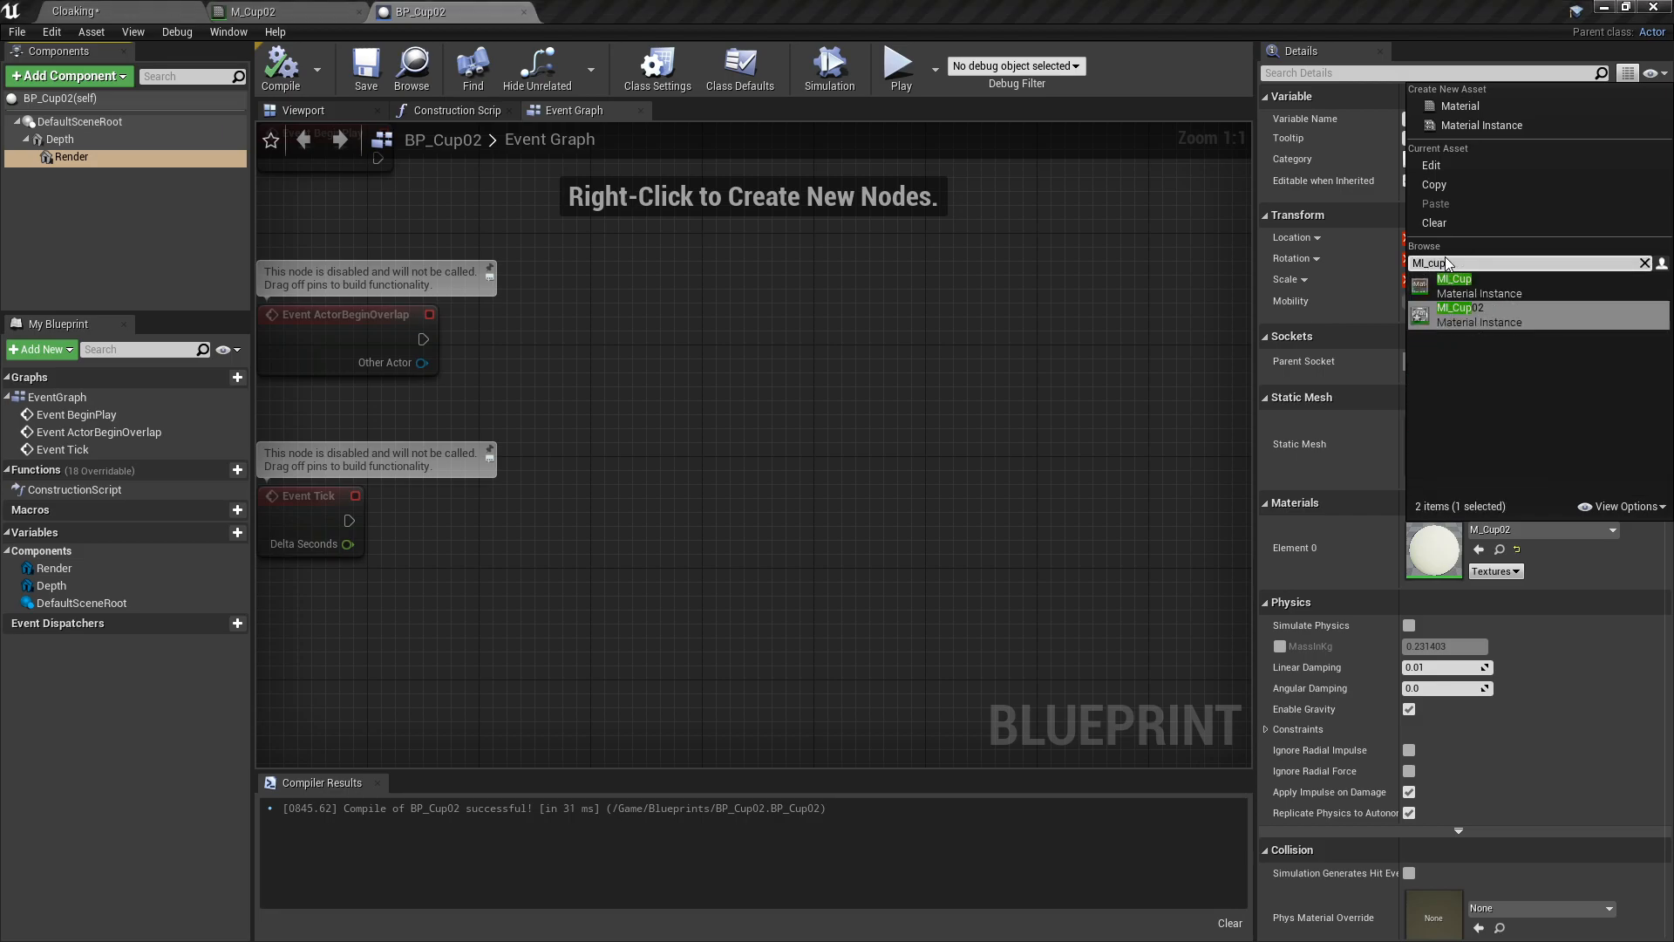
pyautogui.click(1460, 314)
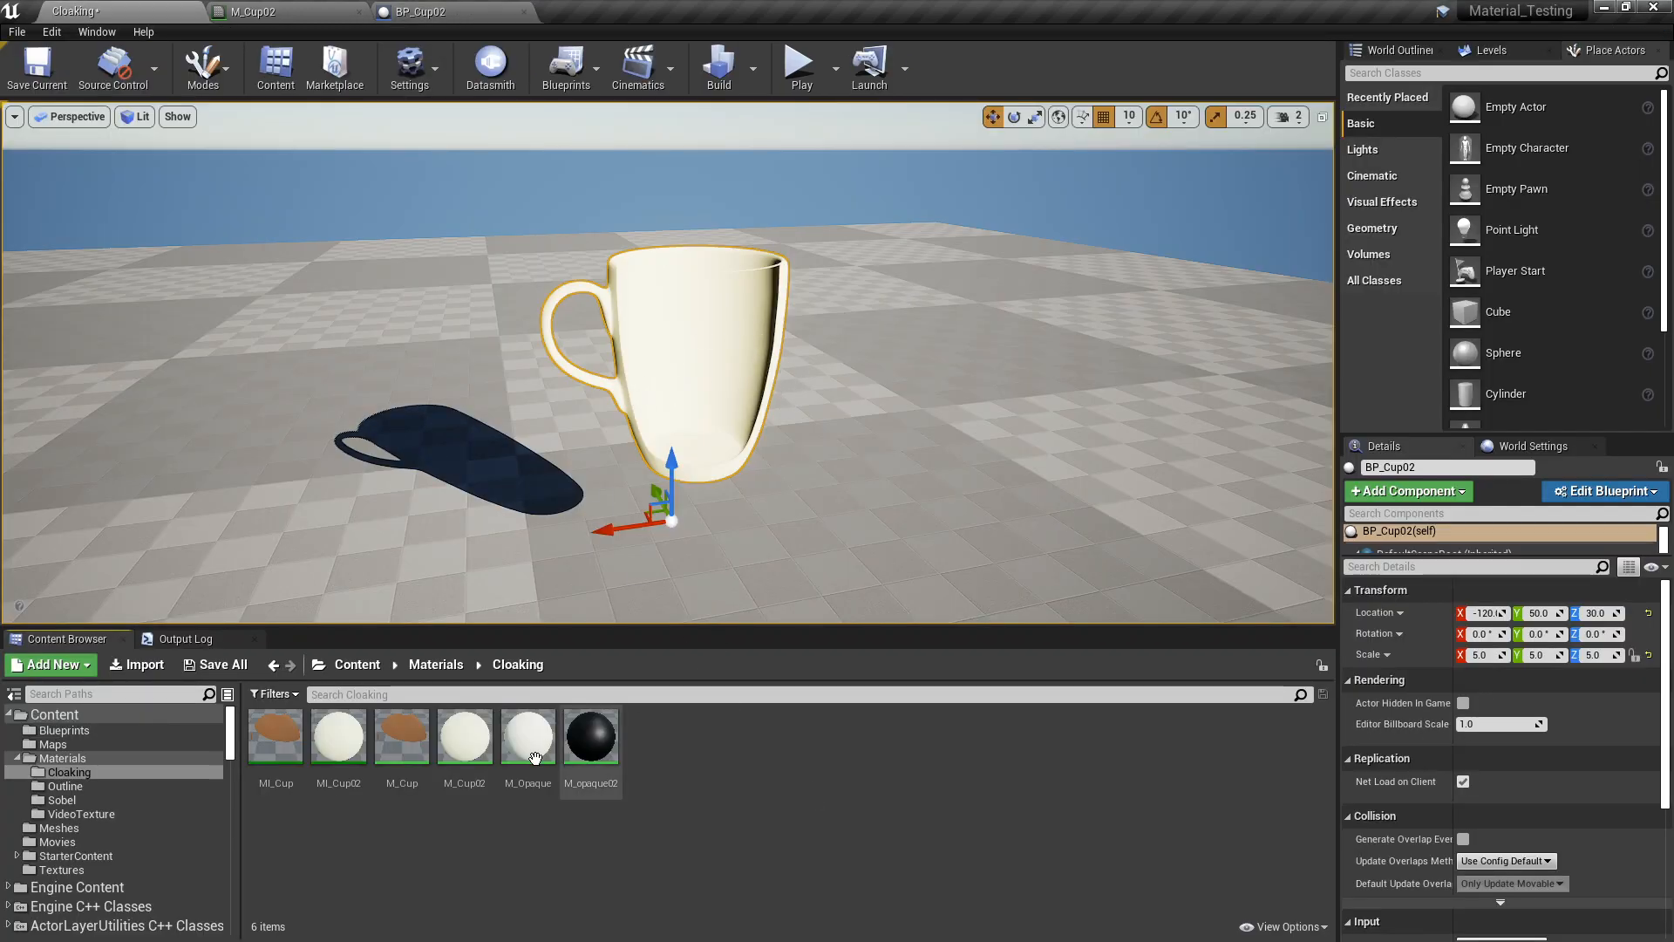
# Open MI_Cup02, enable its DepthBias override and lower the value to about 0.086.
pyautogui.click(337, 746)
pyautogui.doubleClick(337, 747)
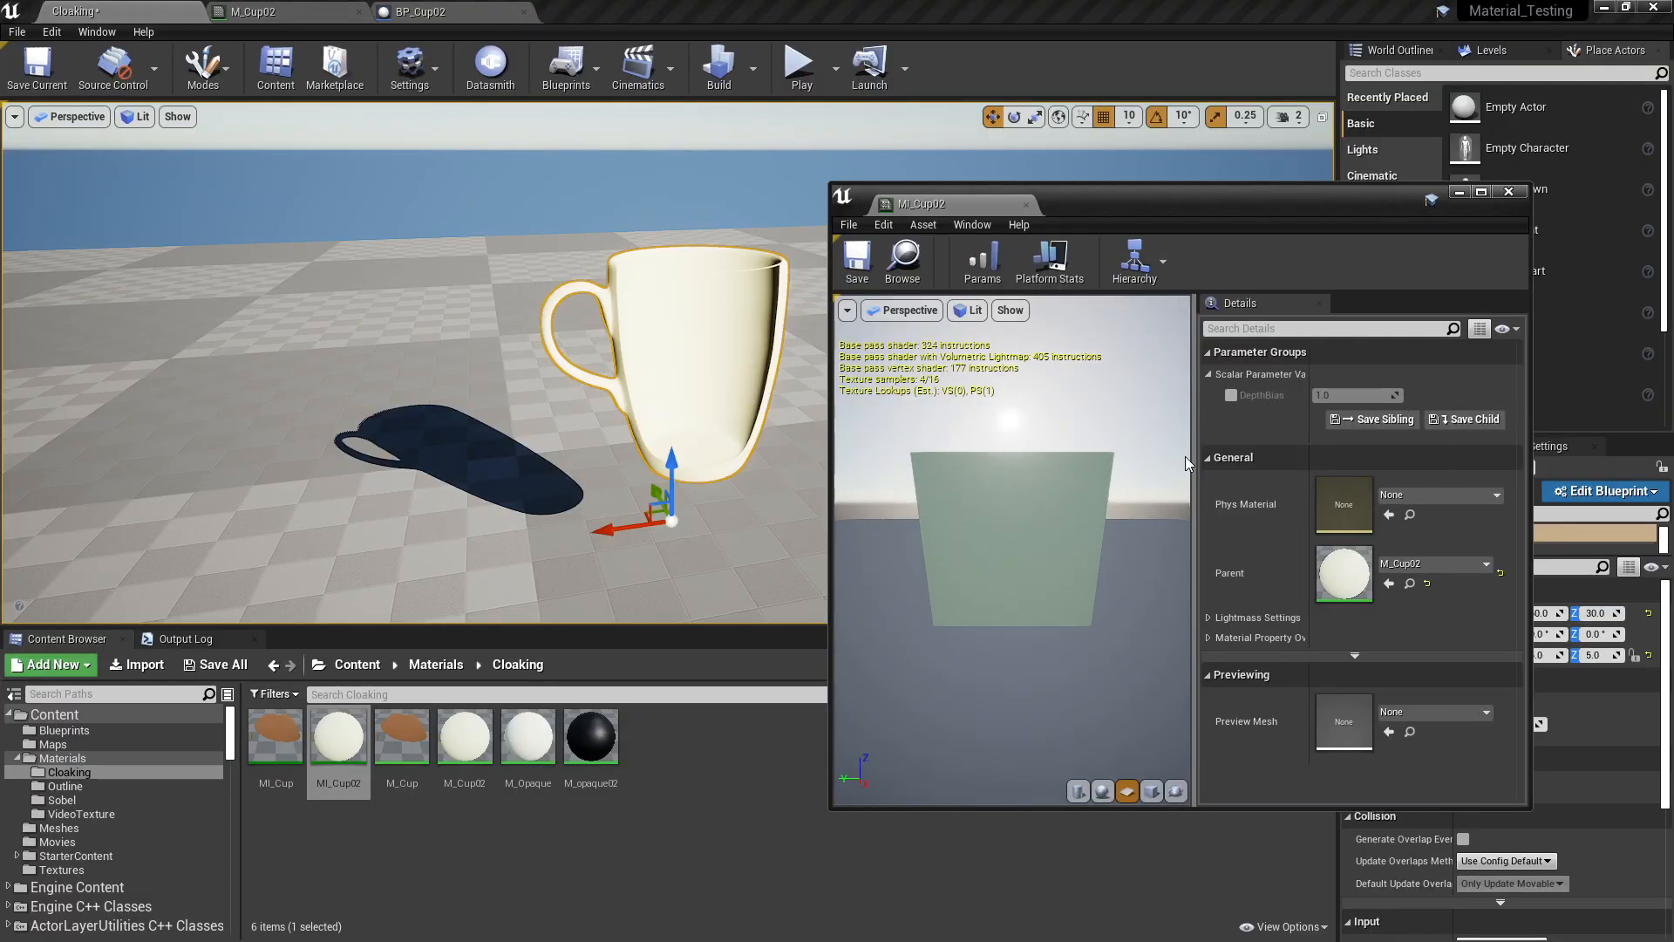
pyautogui.click(1233, 395)
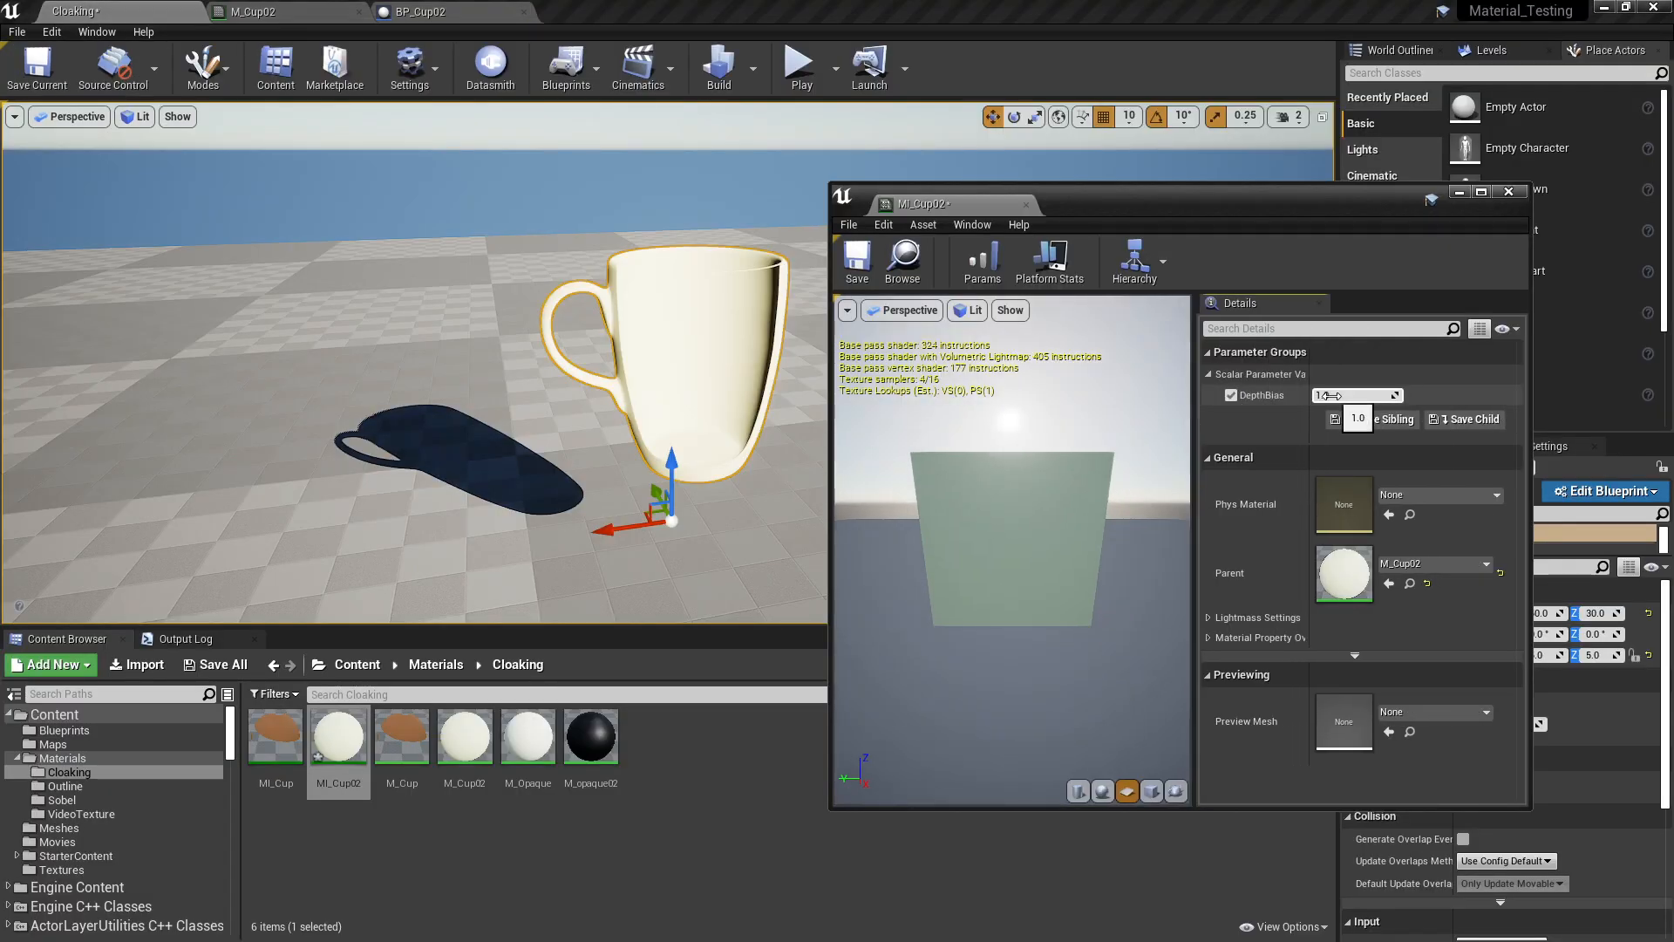
pyautogui.moveTo(1355, 395)
pyautogui.mouseDown()
pyautogui.moveTo(1283, 395)
pyautogui.moveTo(1389, 395)
pyautogui.moveTo(1364, 395)
pyautogui.mouseUp()
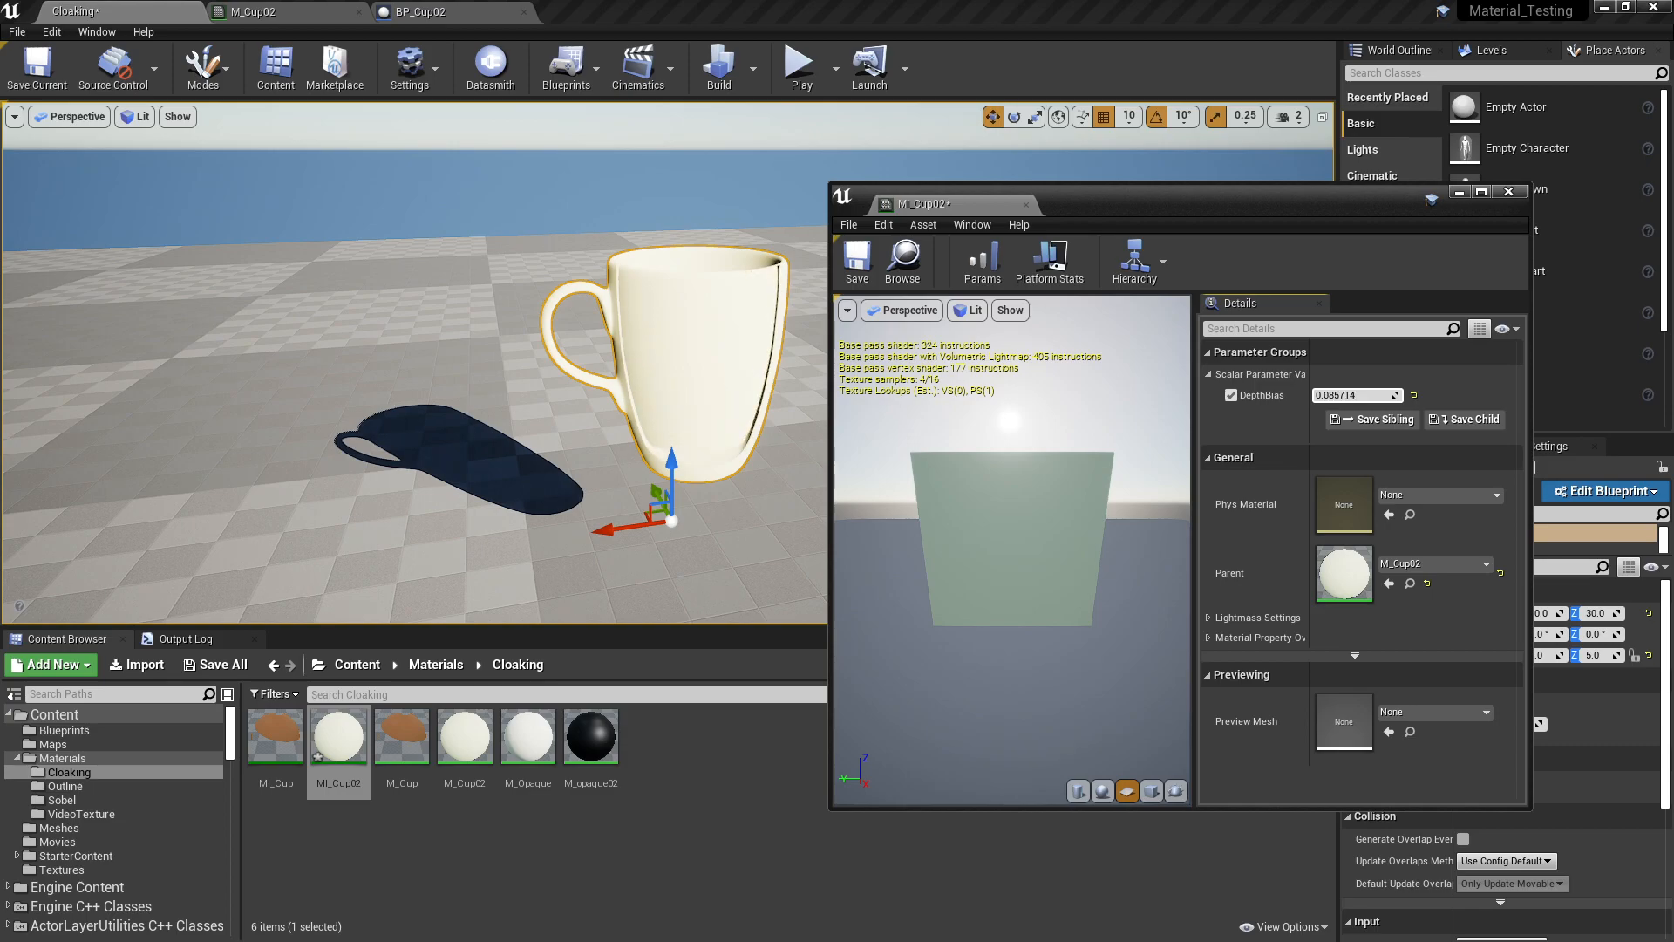
# Try DepthBias values of 0 and 0.01 on MI_Cup02.
pyautogui.click(1365, 395)
pyautogui.write('0')
pyautogui.press('Return')
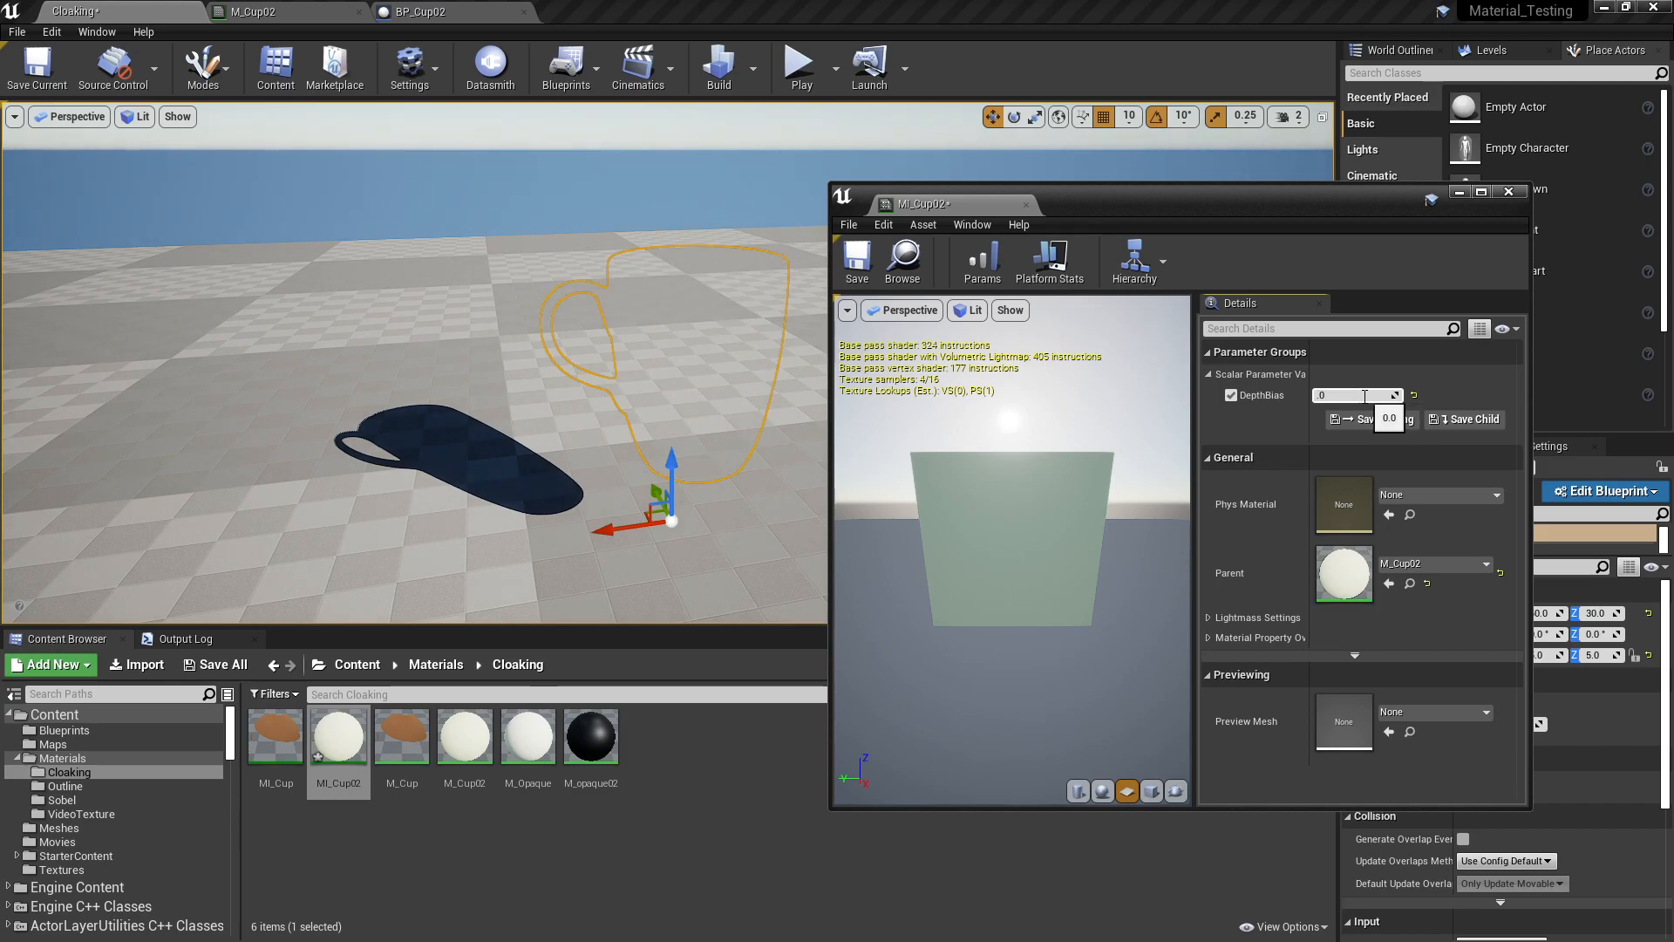
pyautogui.write('.01')
pyautogui.press('Return')
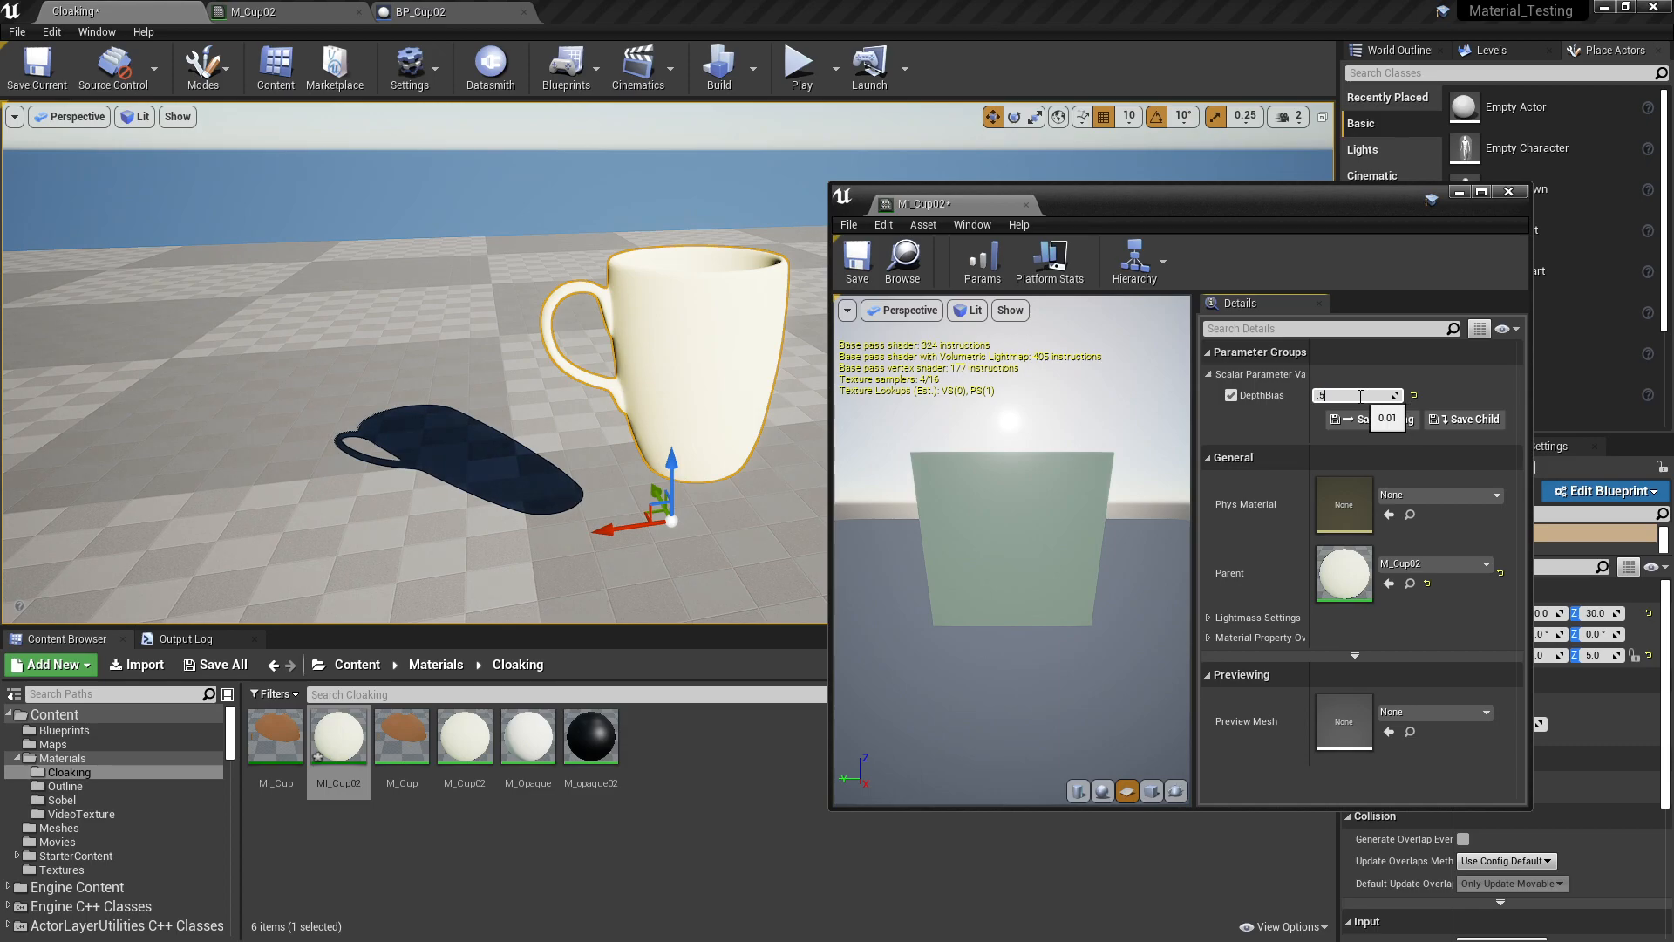
# Set the DepthBias of MI_Cup02 to 0.5.
pyautogui.write('.5')
pyautogui.press('Return')
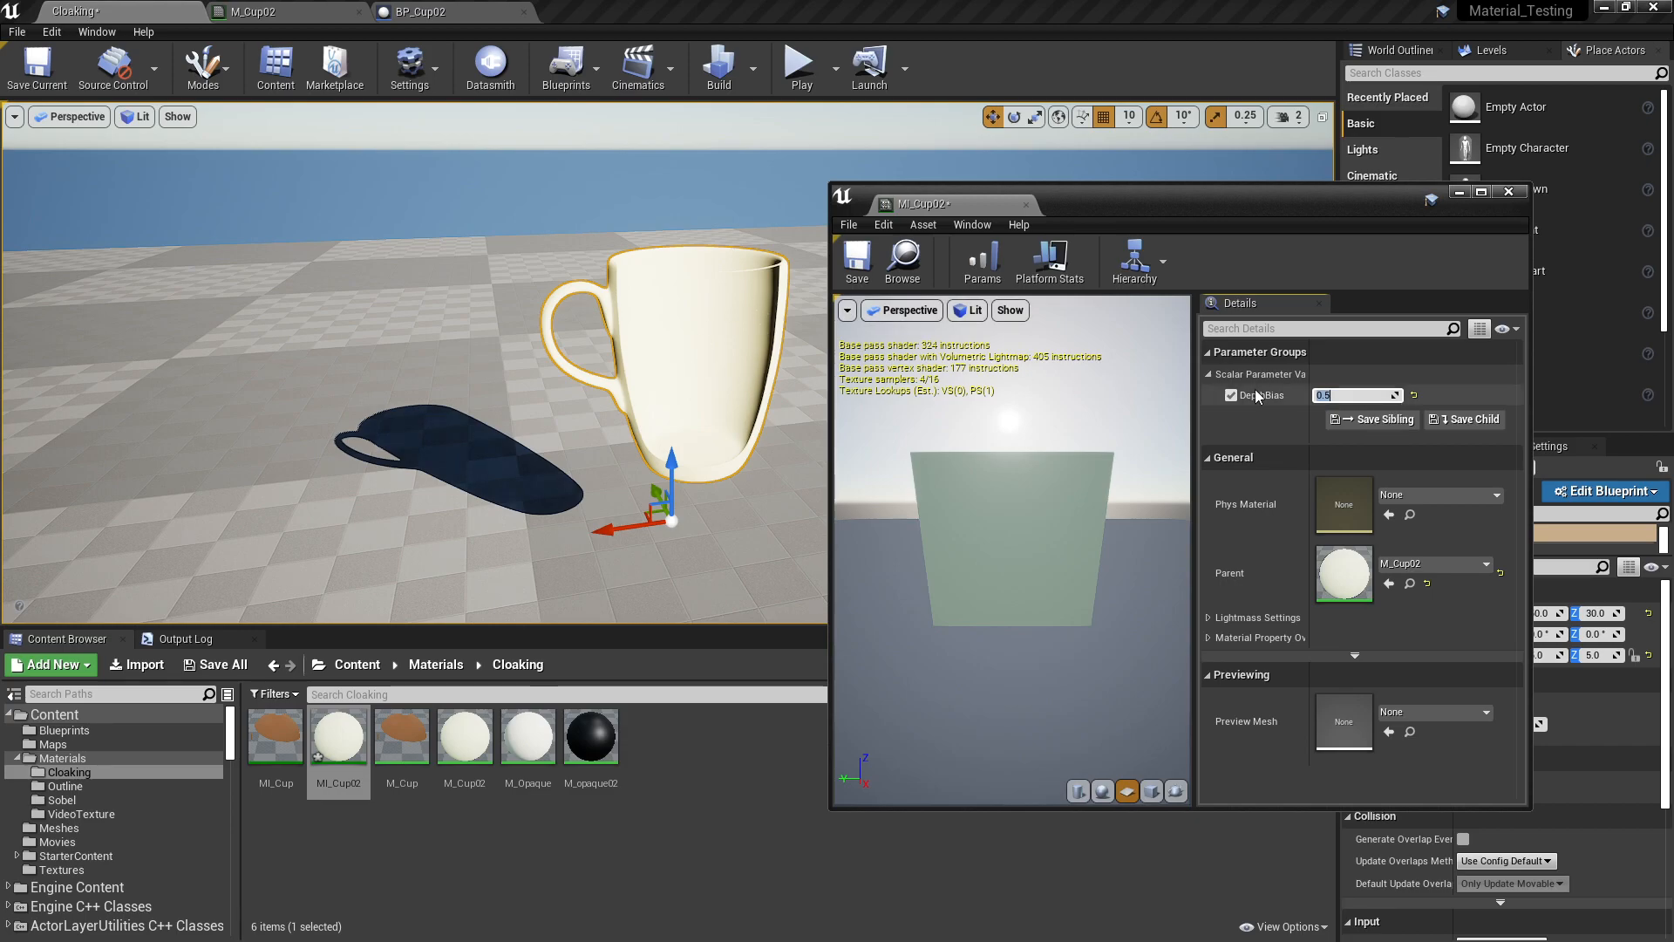
pyautogui.click(1375, 400)
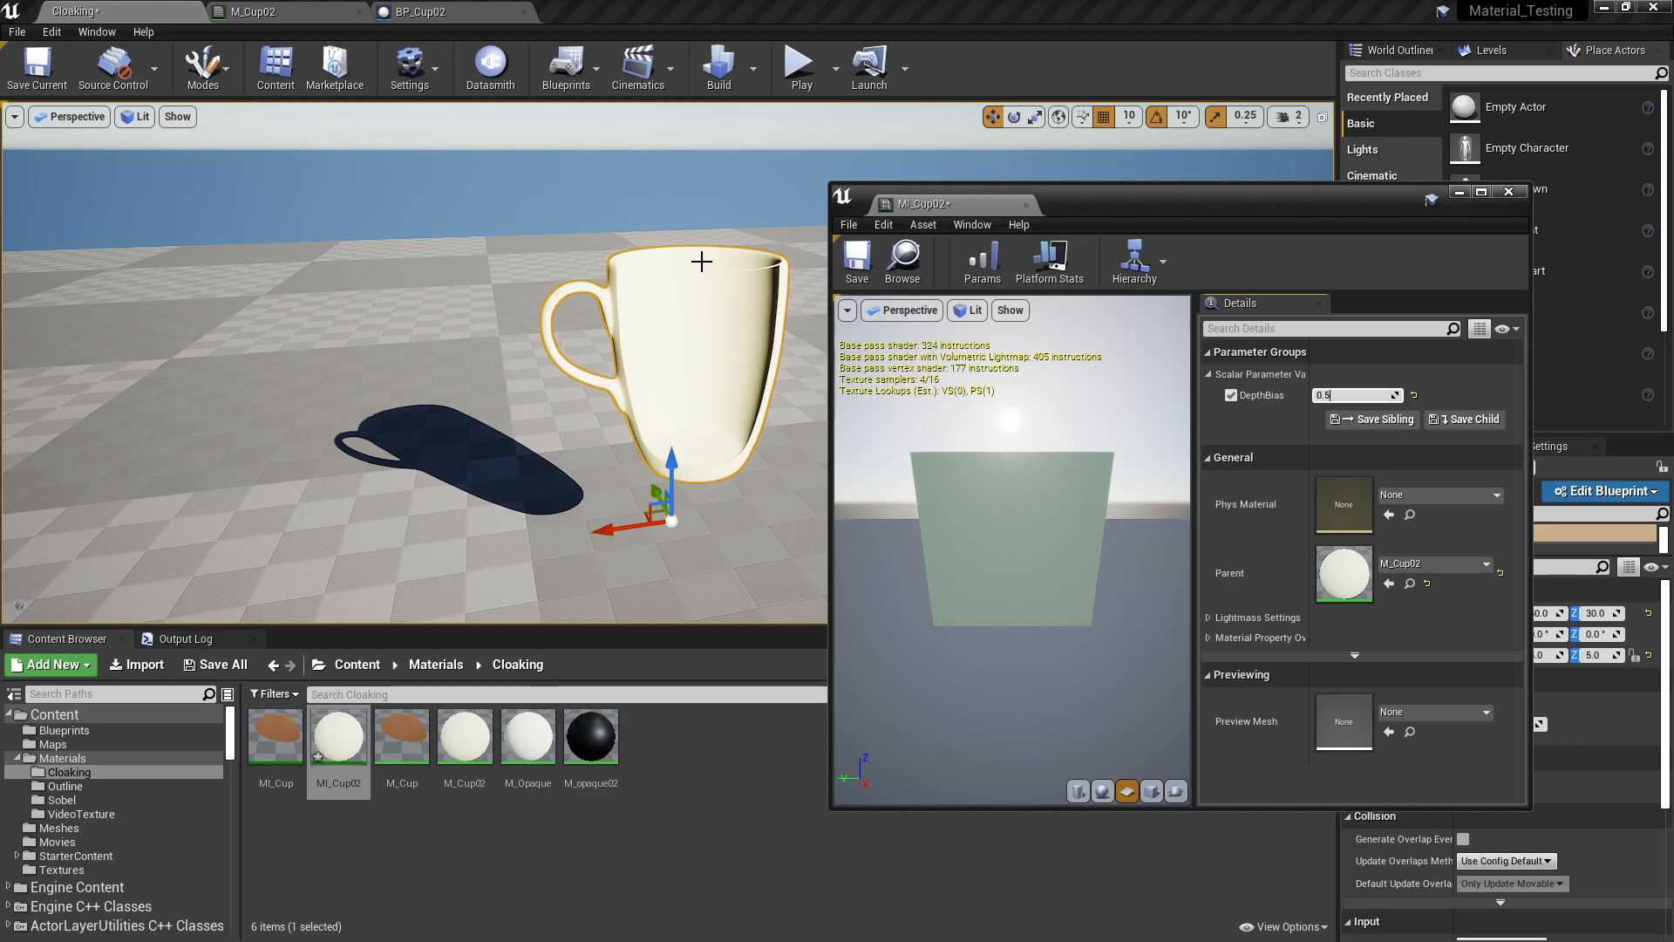
pyautogui.click(1337, 396)
# In M_Cup02, multiply the Custom output by the Texture Sample's R channel, feed the product into Opacity and save the material.
pyautogui.click(253, 11)
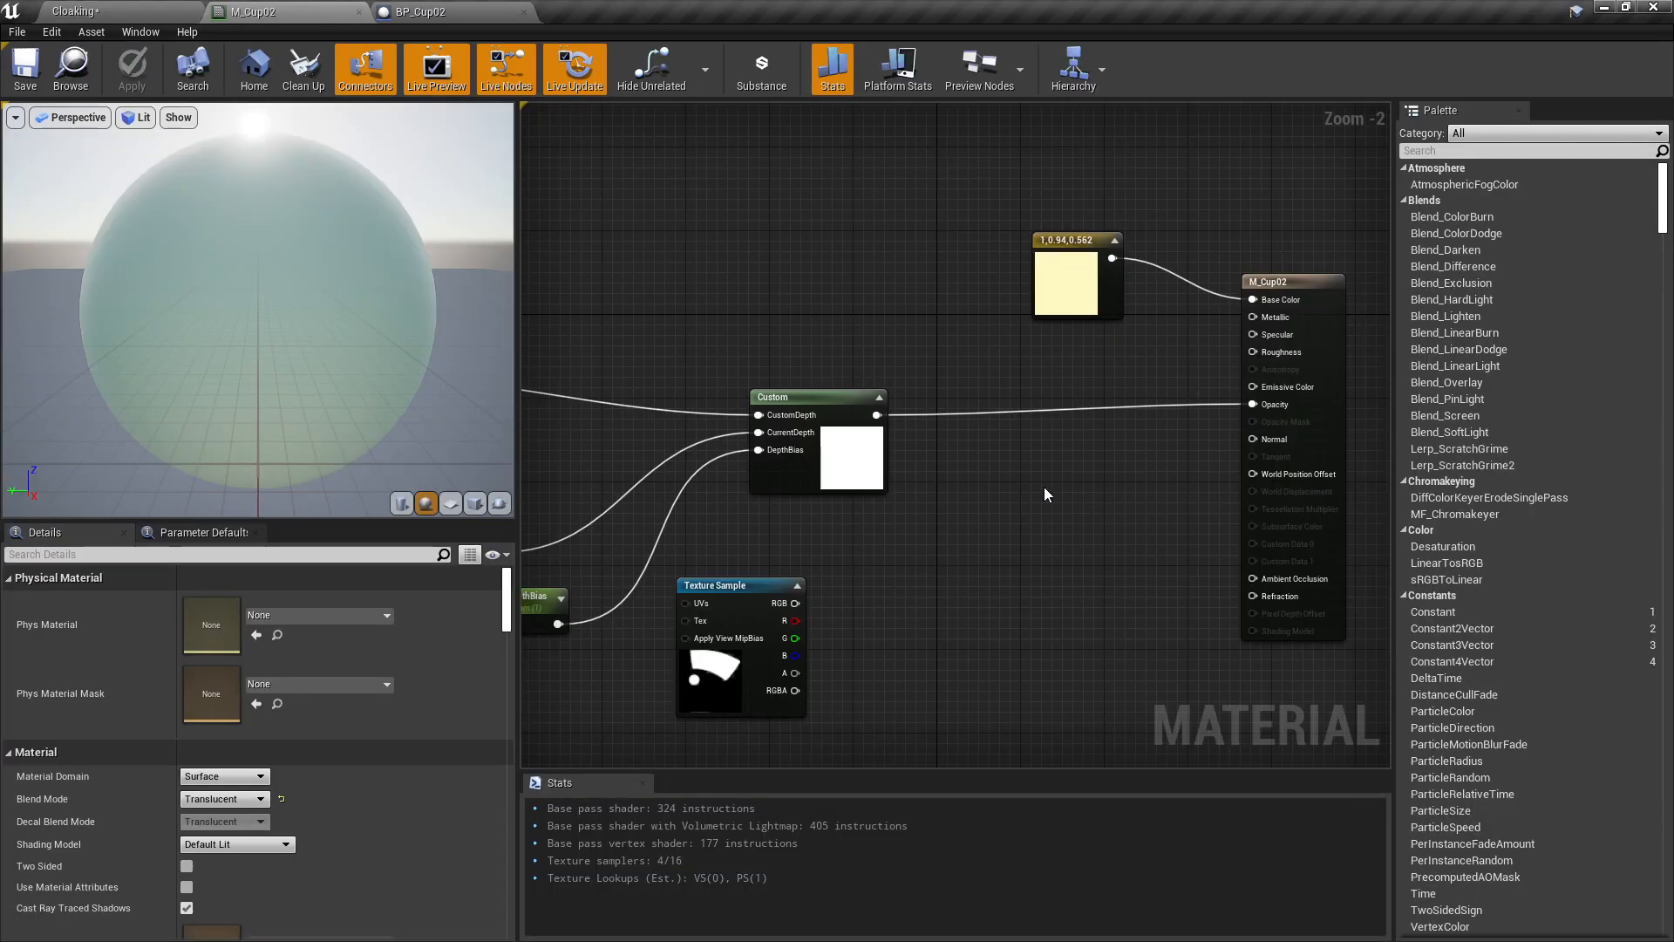
pyautogui.moveTo(722, 583); pyautogui.dragTo(930, 564)
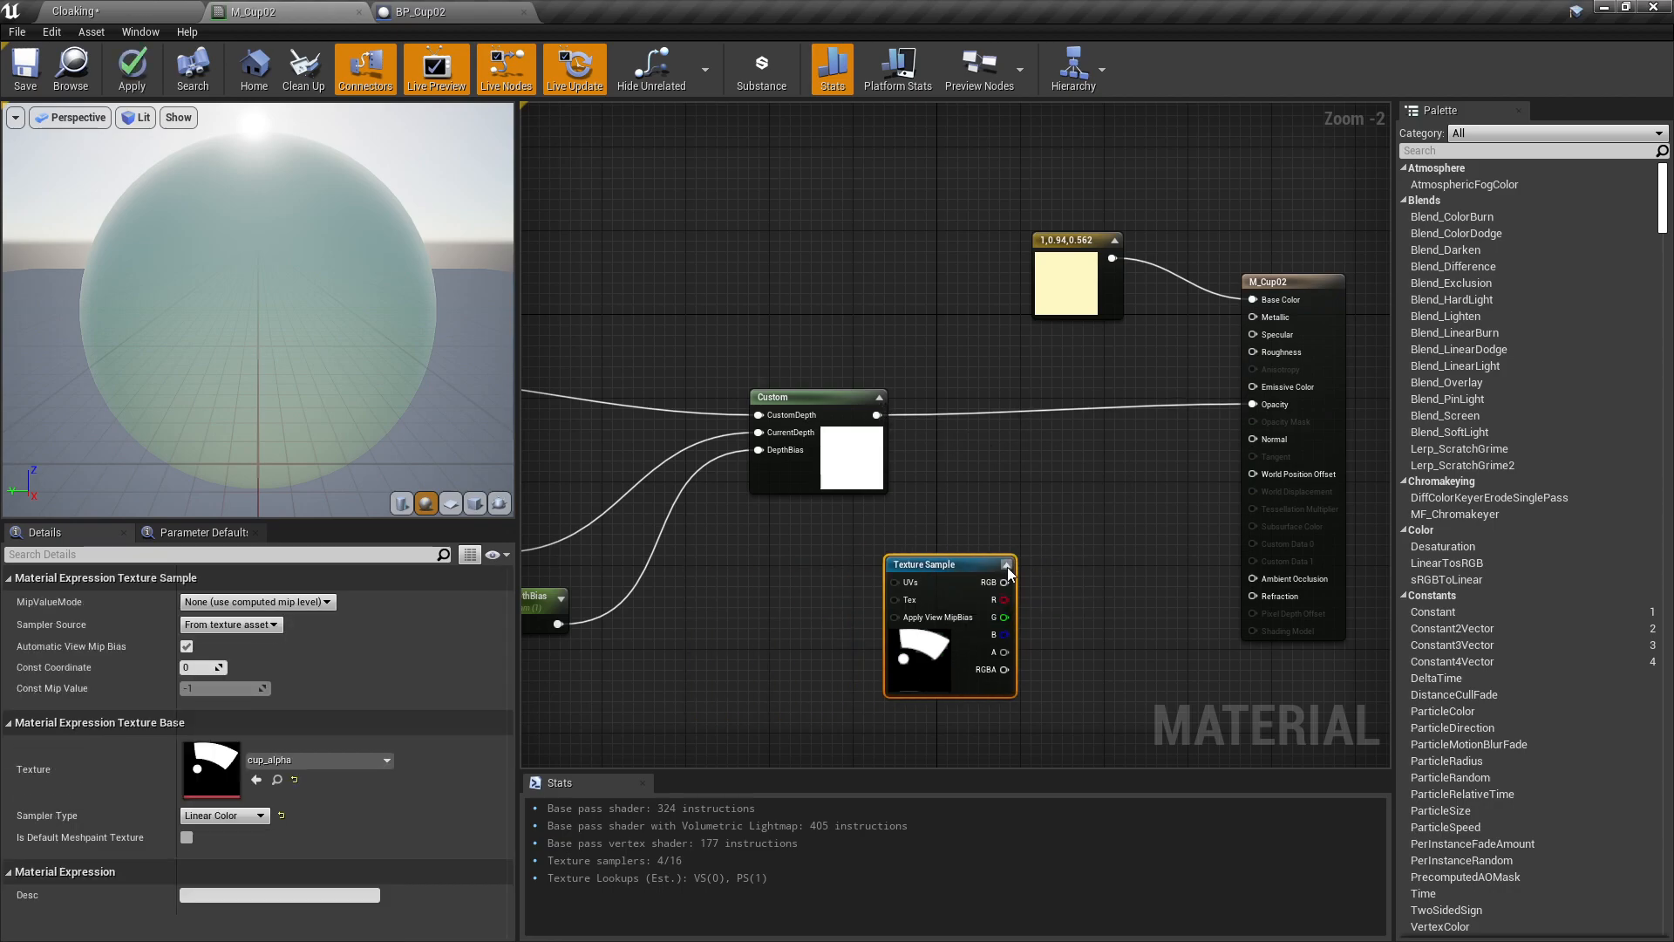
pyautogui.moveTo(876, 415); pyautogui.dragTo(1082, 479)
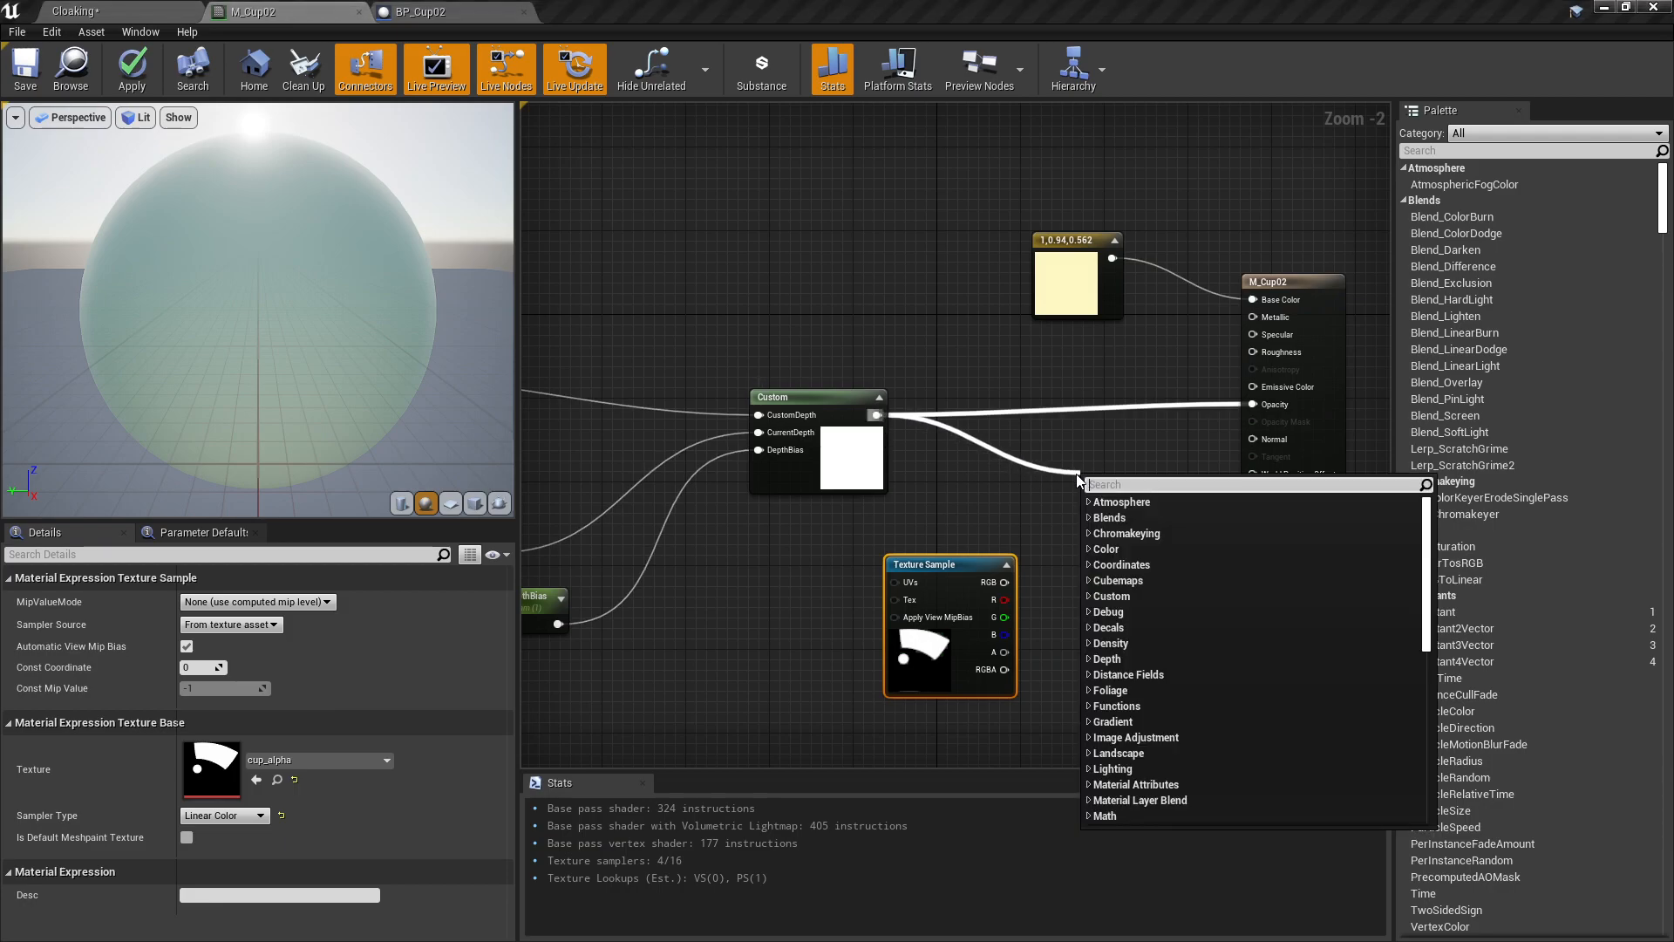
pyautogui.write('multiply')
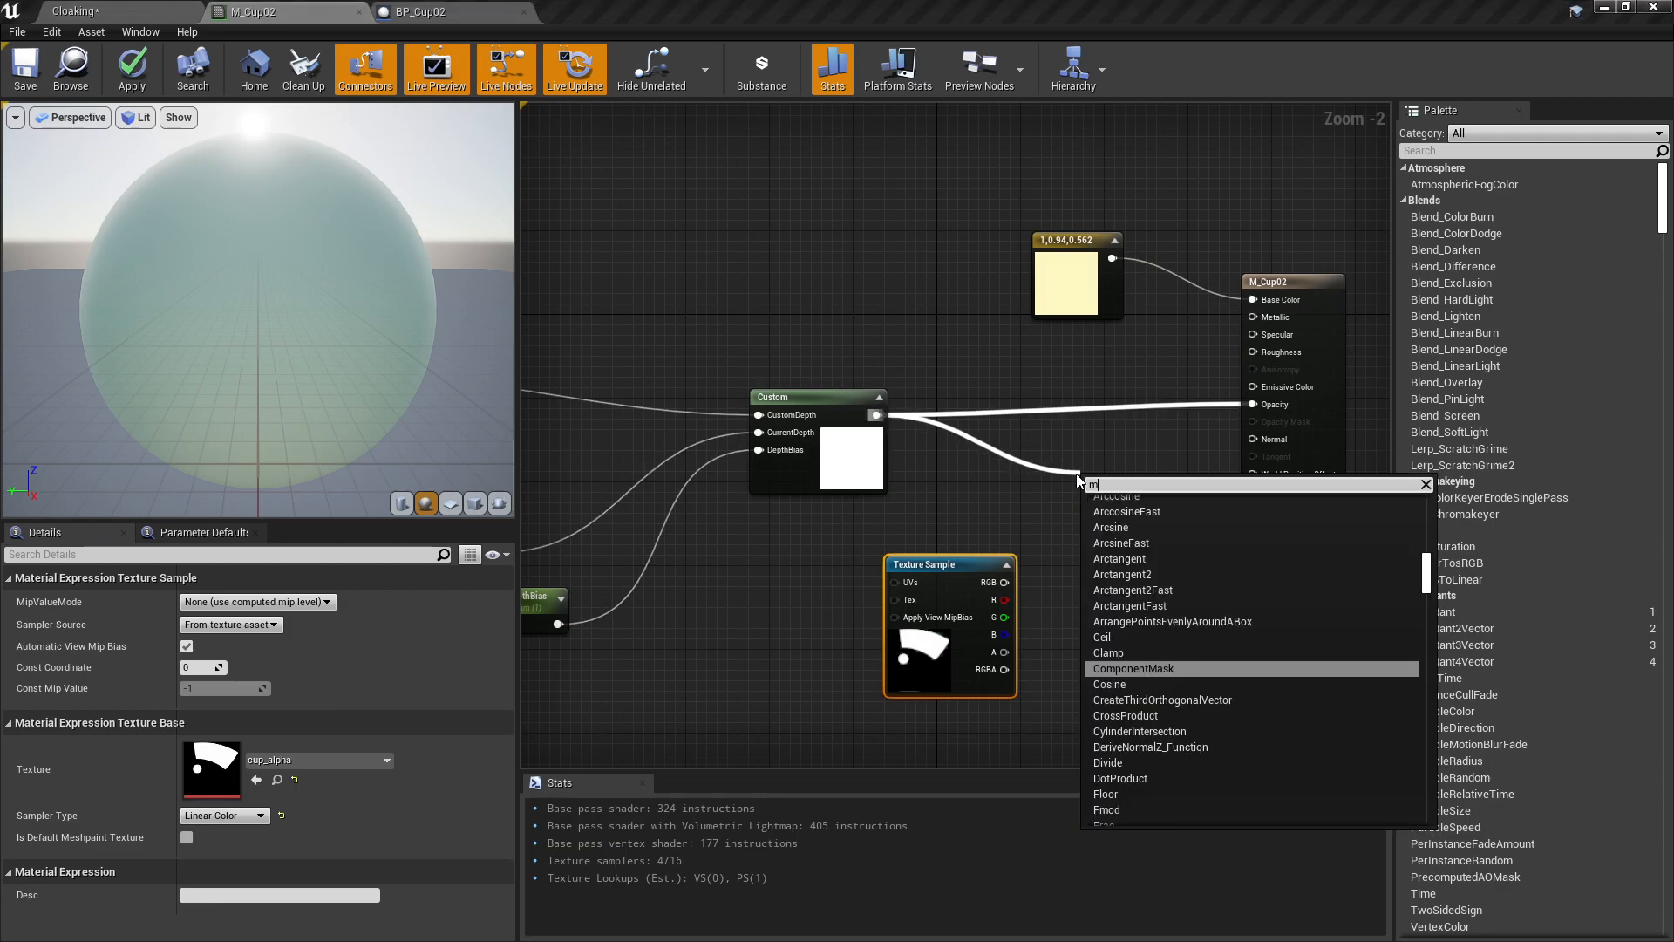
pyautogui.press('Return')
pyautogui.moveTo(1005, 600); pyautogui.dragTo(1262, 405)
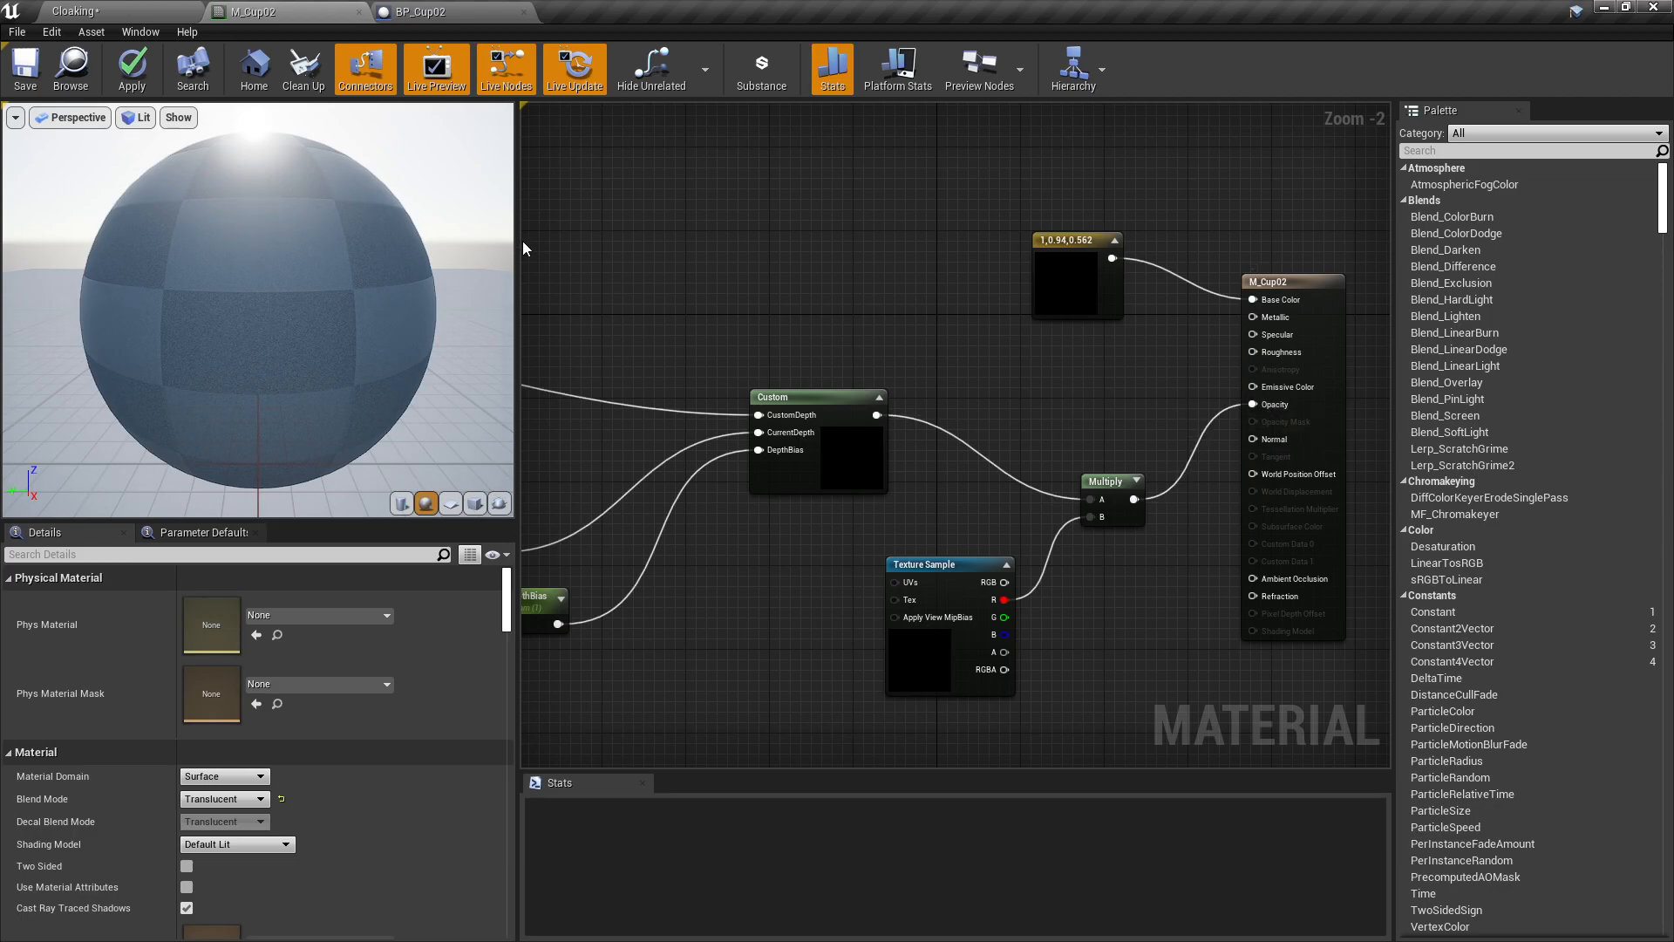
pyautogui.click(24, 66)
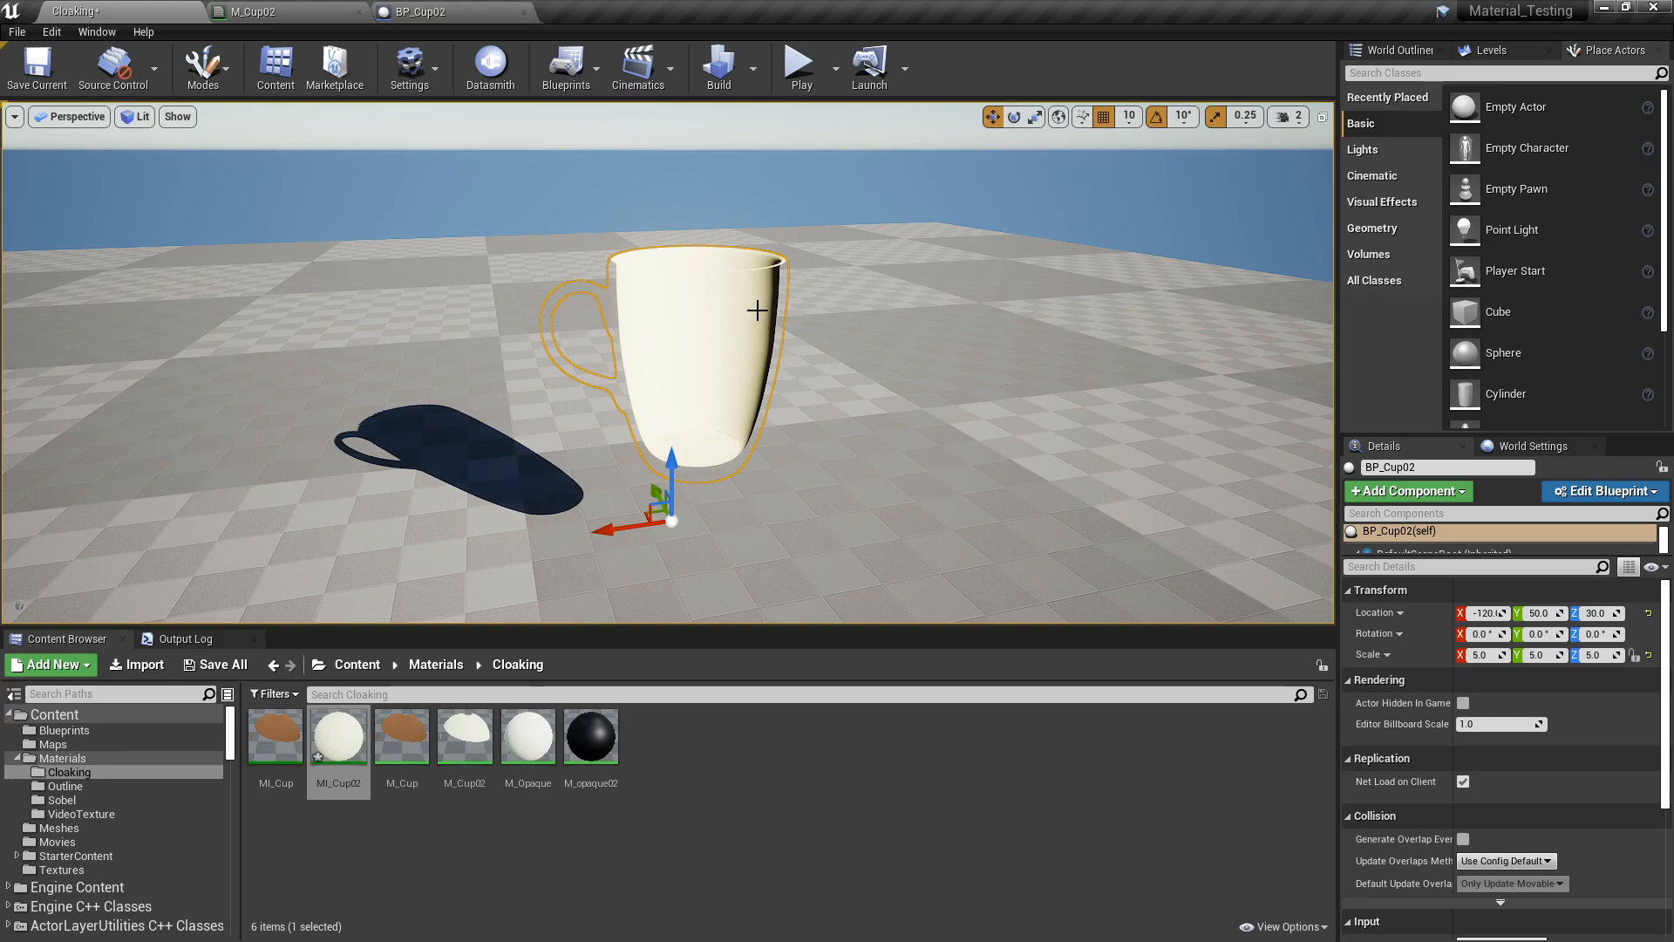
# Open the MI_Cup02 material instance and set its DepthBias to 0.01.
pyautogui.rightClick(349, 741)
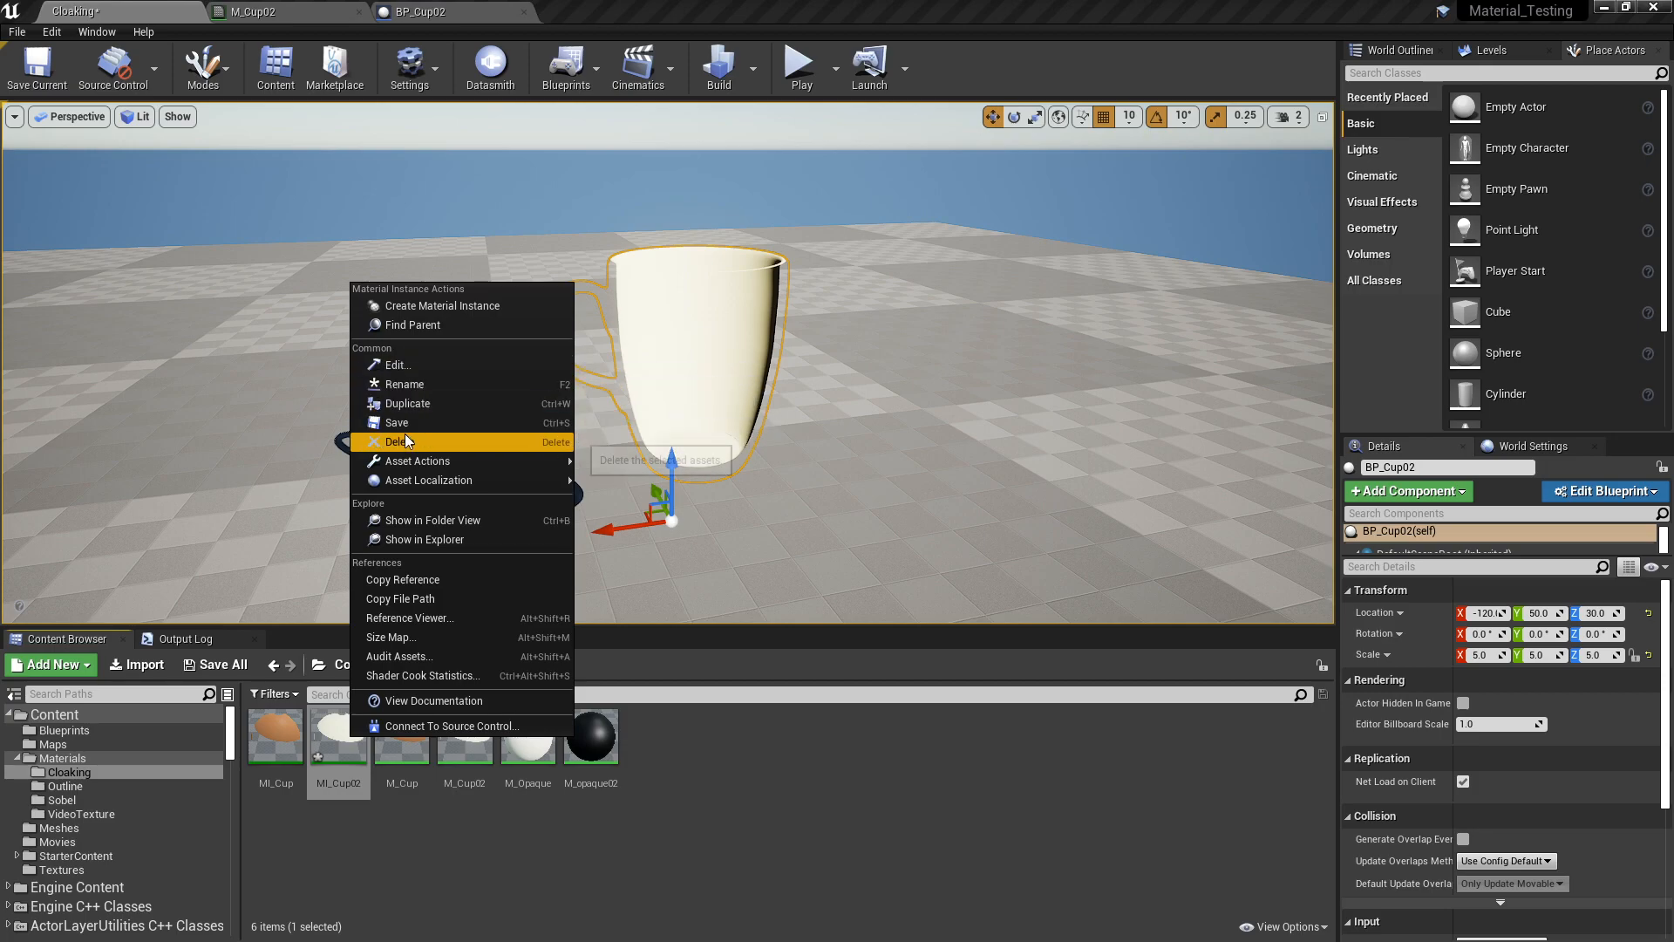
pyautogui.click(337, 735)
pyautogui.doubleClick(337, 735)
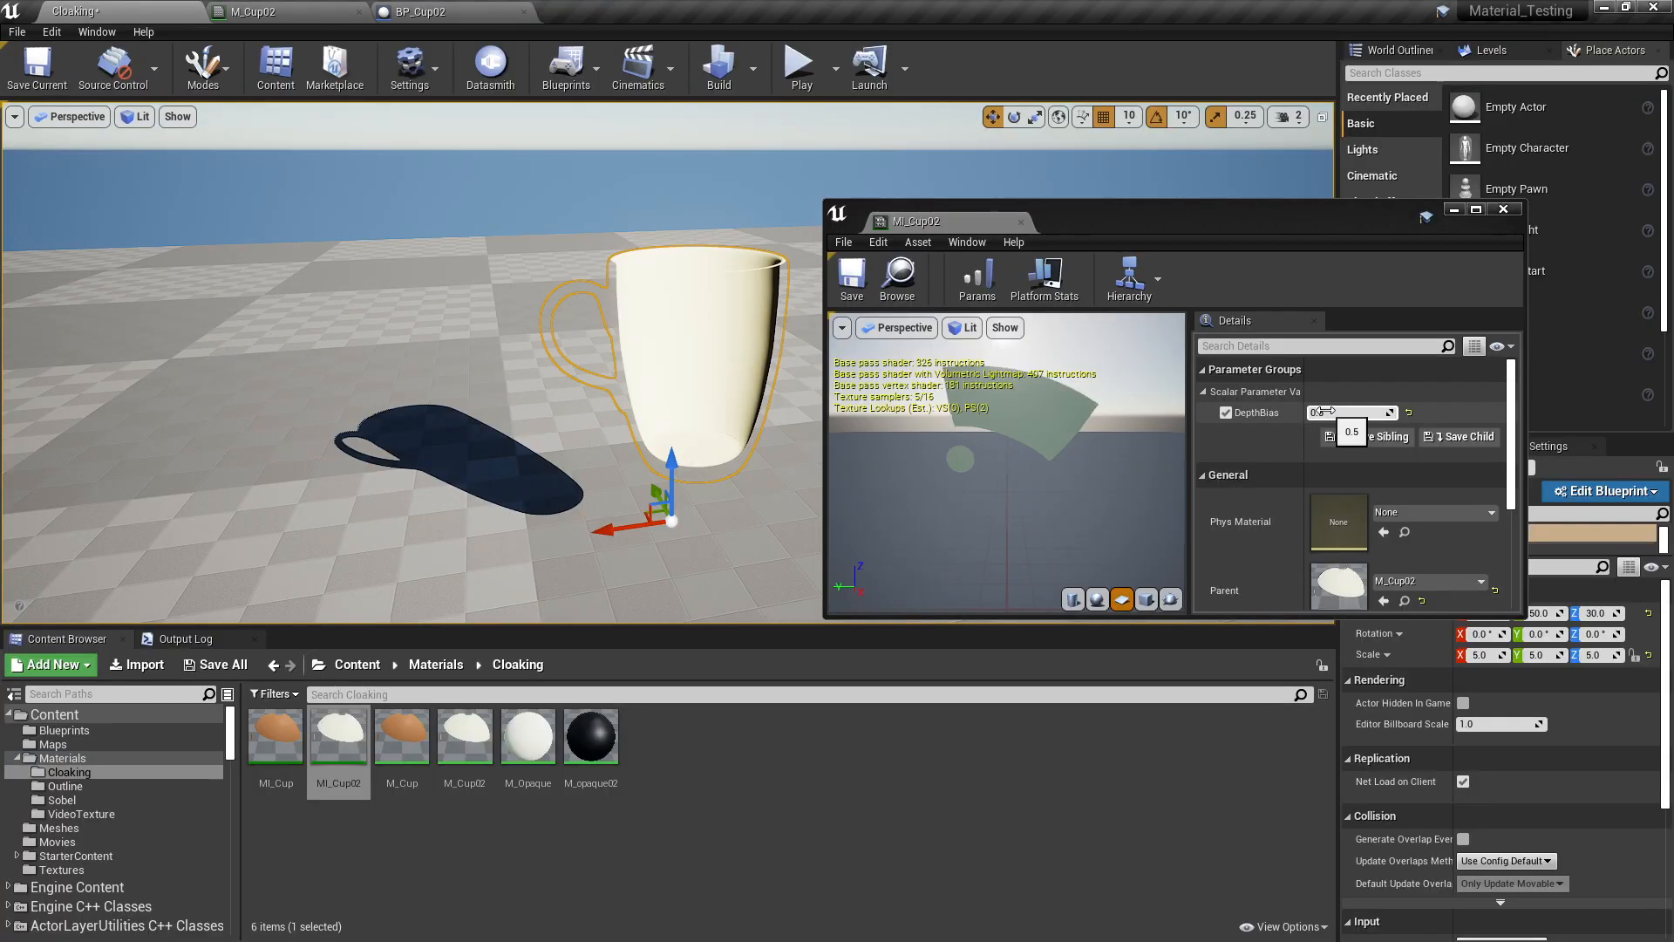
pyautogui.moveTo(1324, 412); pyautogui.dragTo(1287, 411)
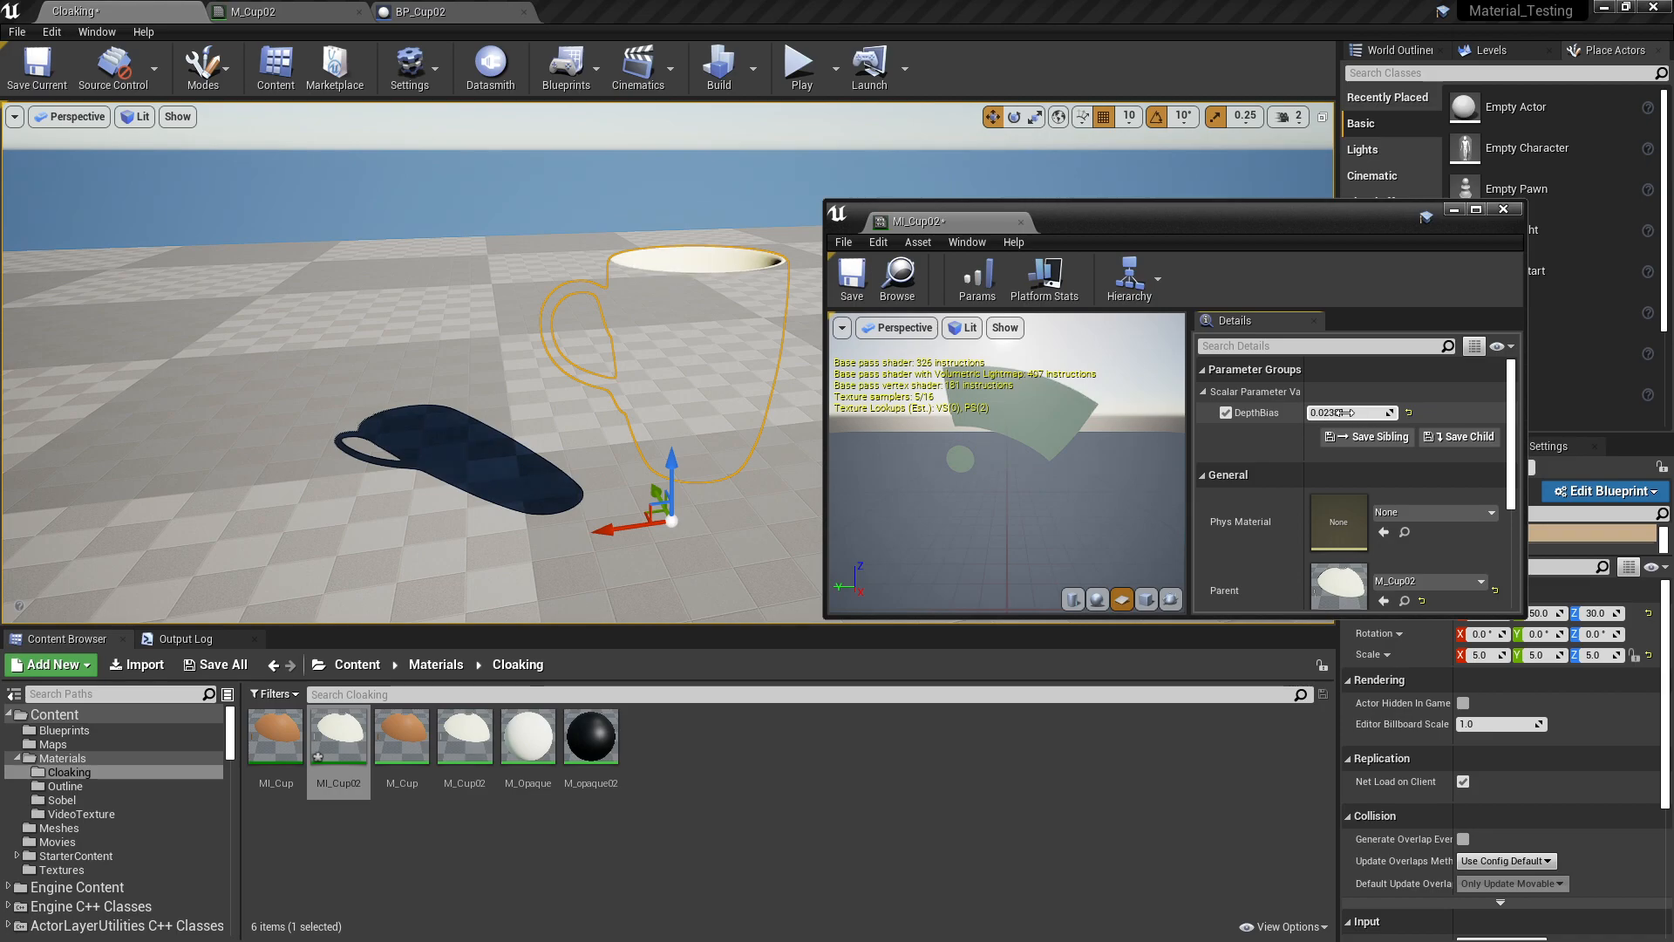
pyautogui.click(1343, 412)
pyautogui.press('BackSpace')
pyautogui.write('.01')
pyautogui.press('Return')
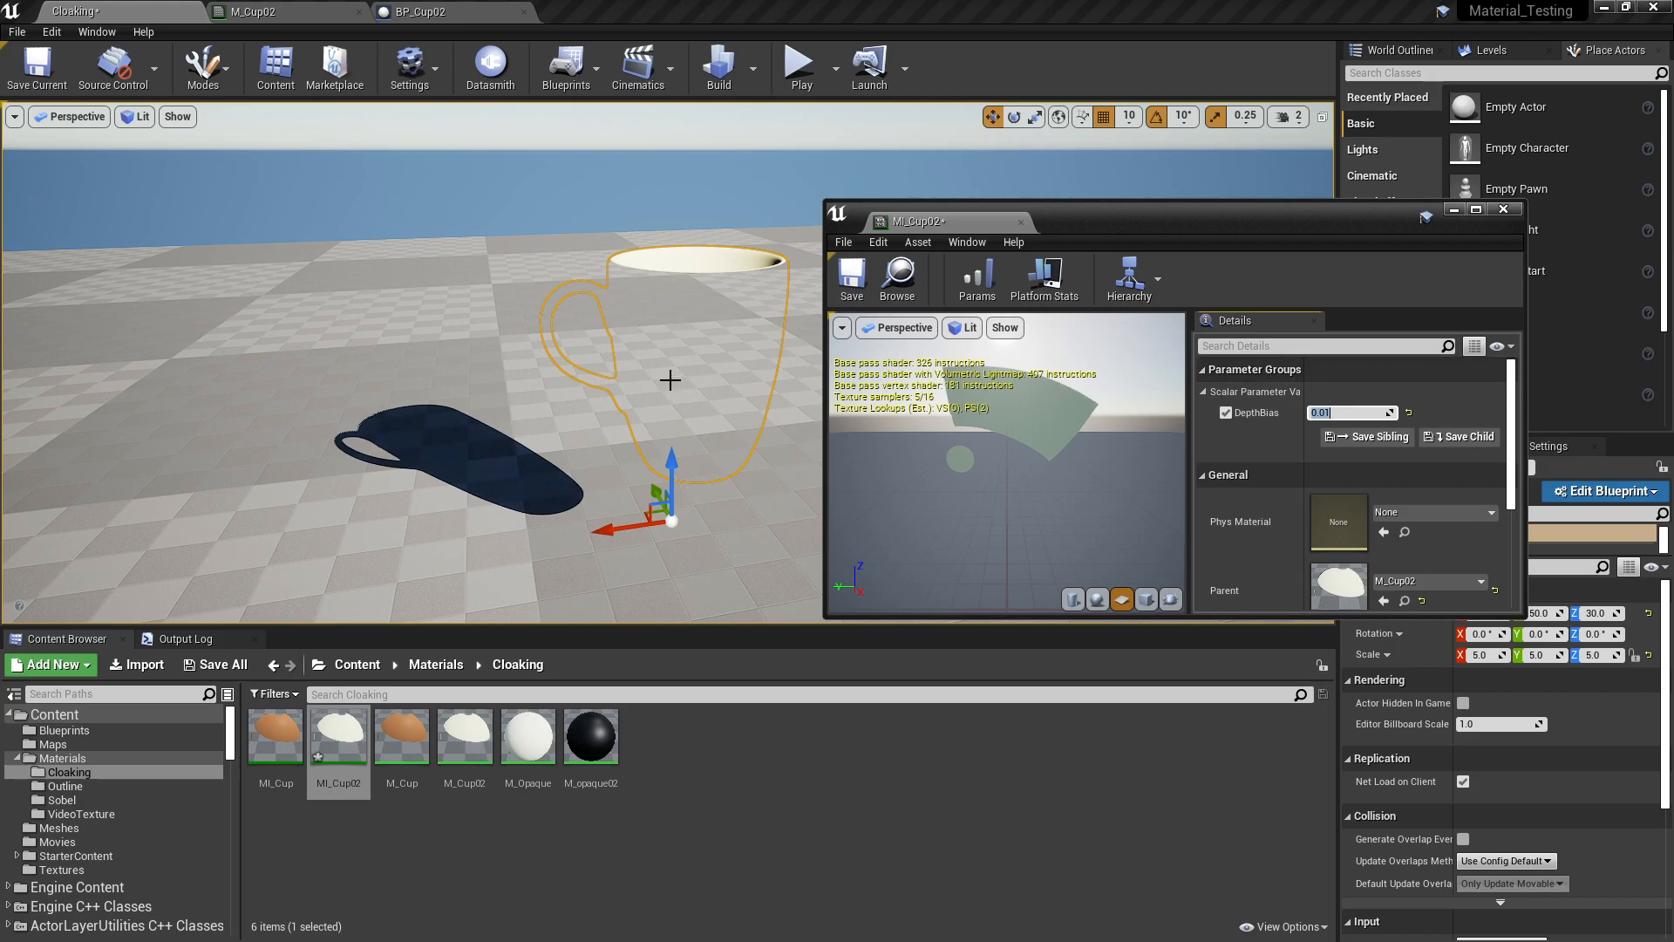
# Deselect the cup and examine how its cloaked walls and interior render from above and at increasing distances beyond the floor's edge.
pyautogui.keyDown('alt'); pyautogui.moveTo(751, 325); pyautogui.dragTo(611, 301); pyautogui.keyUp('alt')
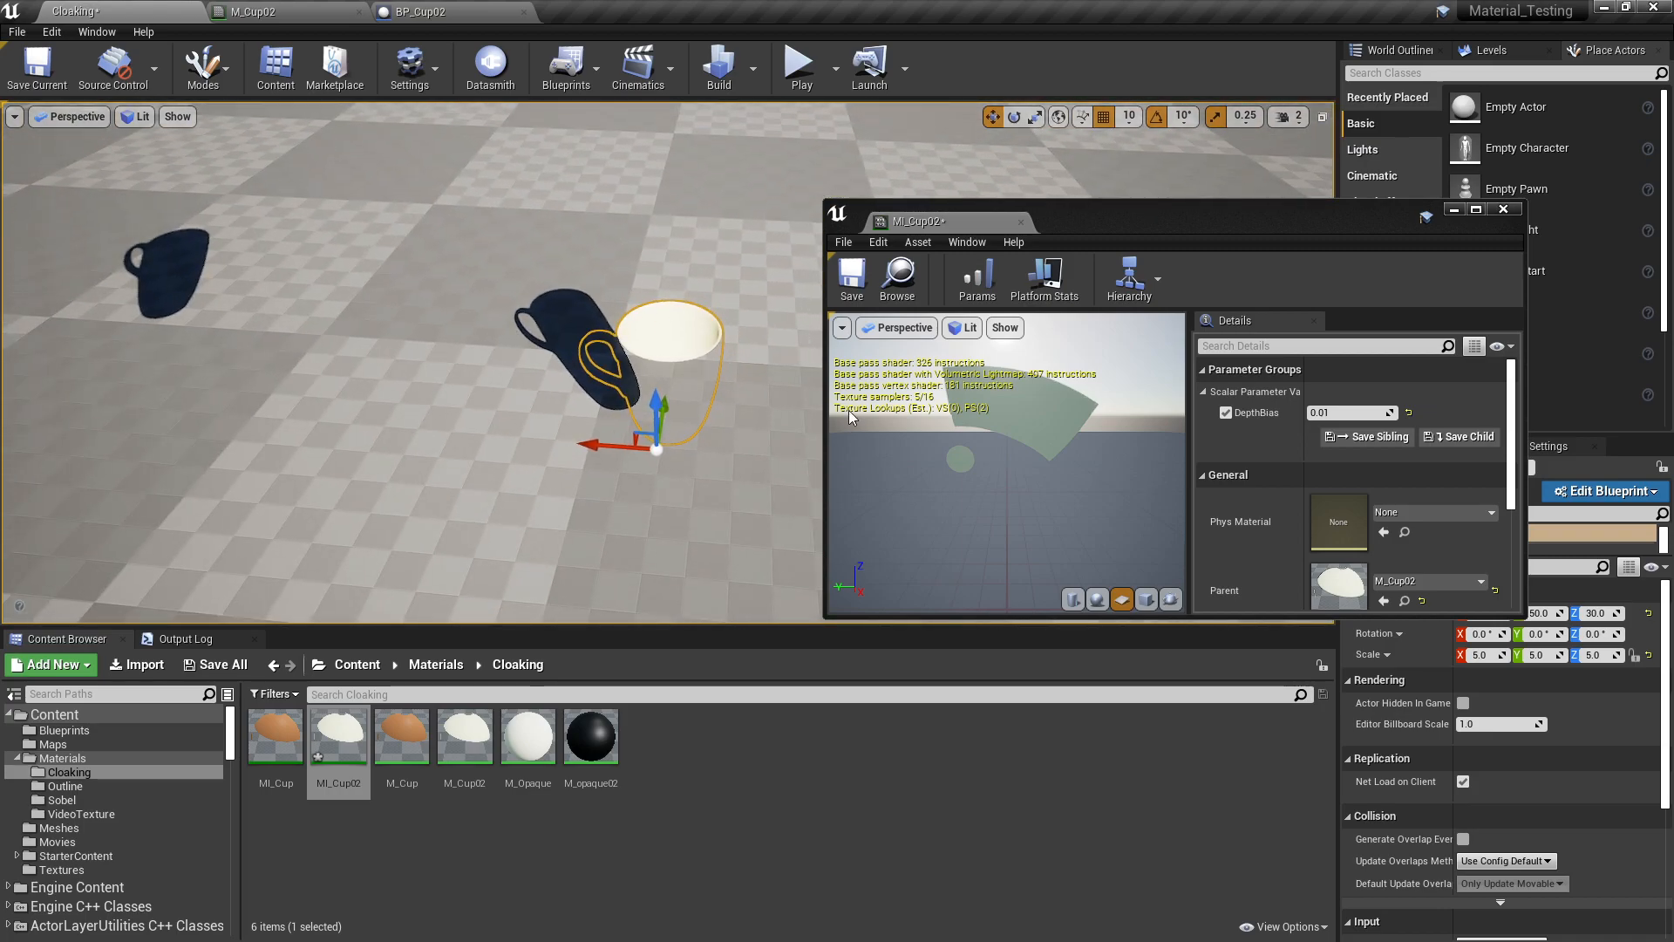
pyautogui.keyDown('alt'); pyautogui.moveTo(757, 460); pyautogui.dragTo(904, 547, button='right'); pyautogui.keyUp('alt')
pyautogui.keyDown('alt'); pyautogui.moveTo(905, 547); pyautogui.dragTo(844, 457); pyautogui.keyUp('alt')
pyautogui.keyDown('alt'); pyautogui.moveTo(844, 457); pyautogui.dragTo(686, 506, button='right'); pyautogui.keyUp('alt')
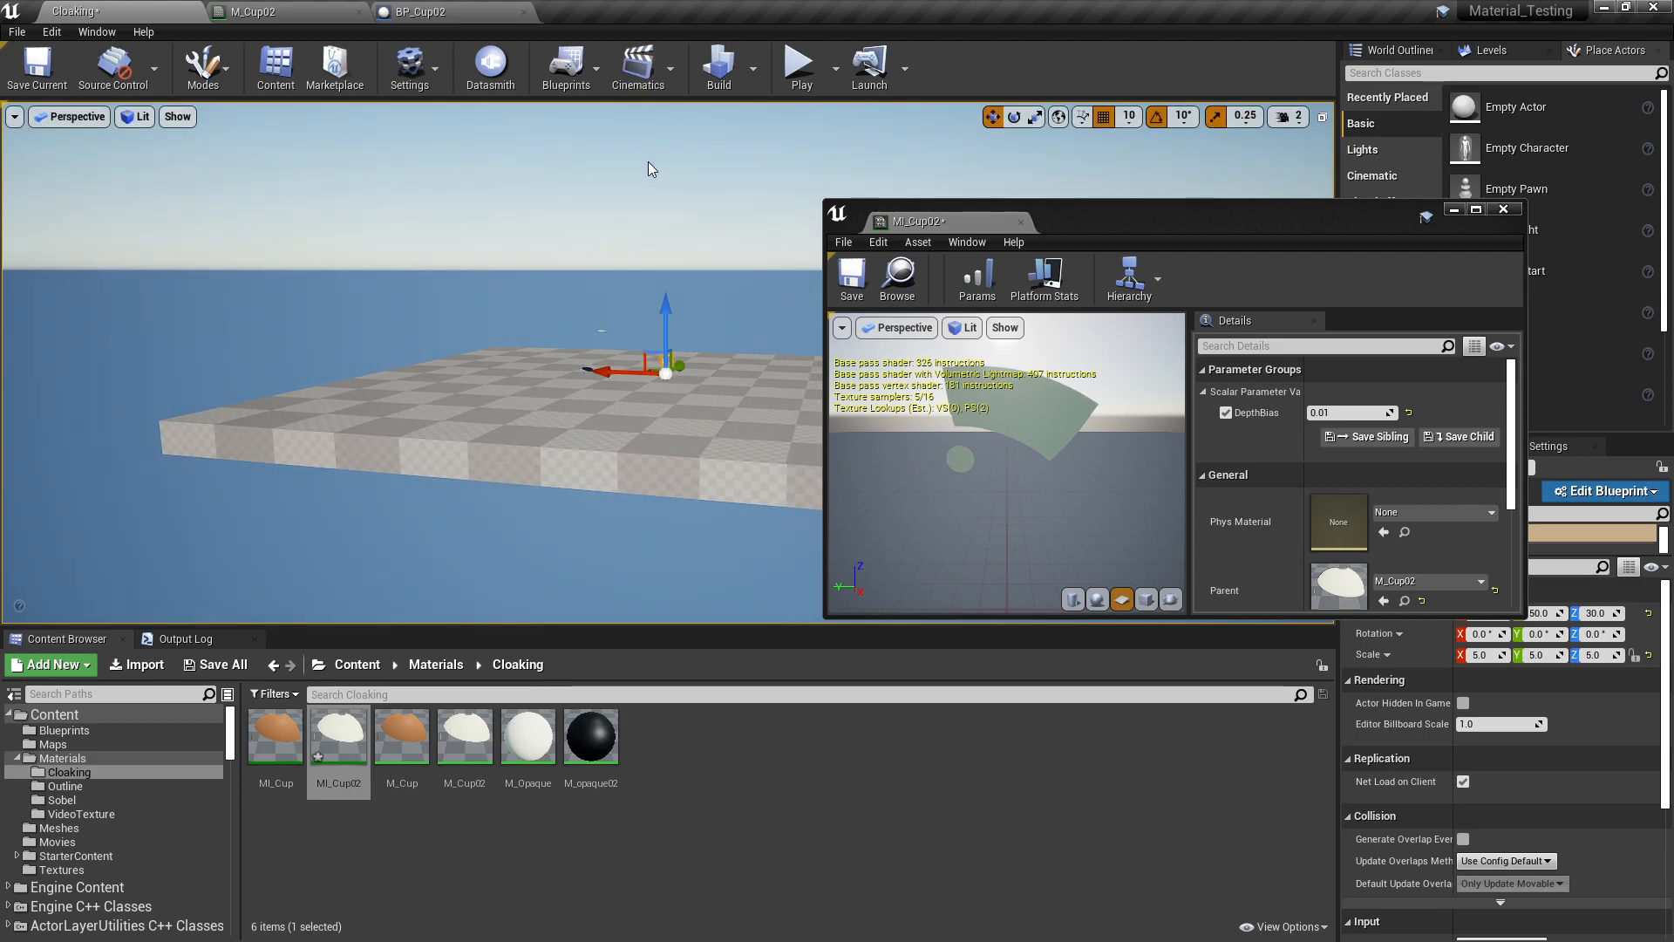
pyautogui.click(637, 203)
pyautogui.keyDown('alt'); pyautogui.moveTo(658, 404); pyautogui.dragTo(577, 438, button='right'); pyautogui.keyUp('alt')
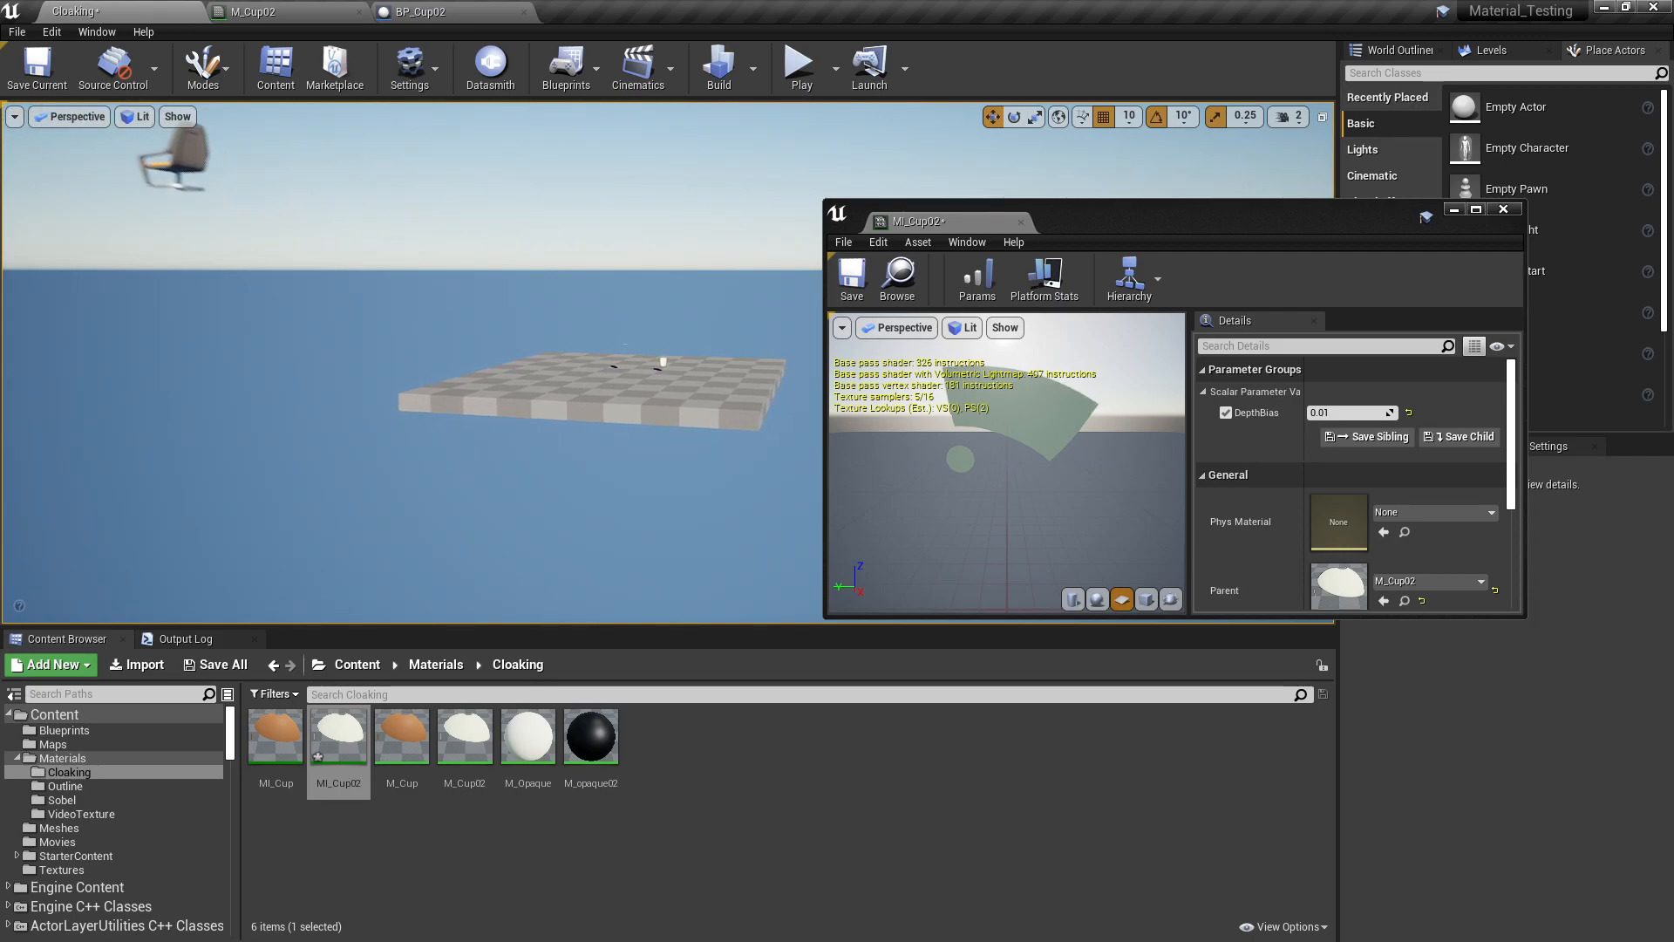
pyautogui.press('w')
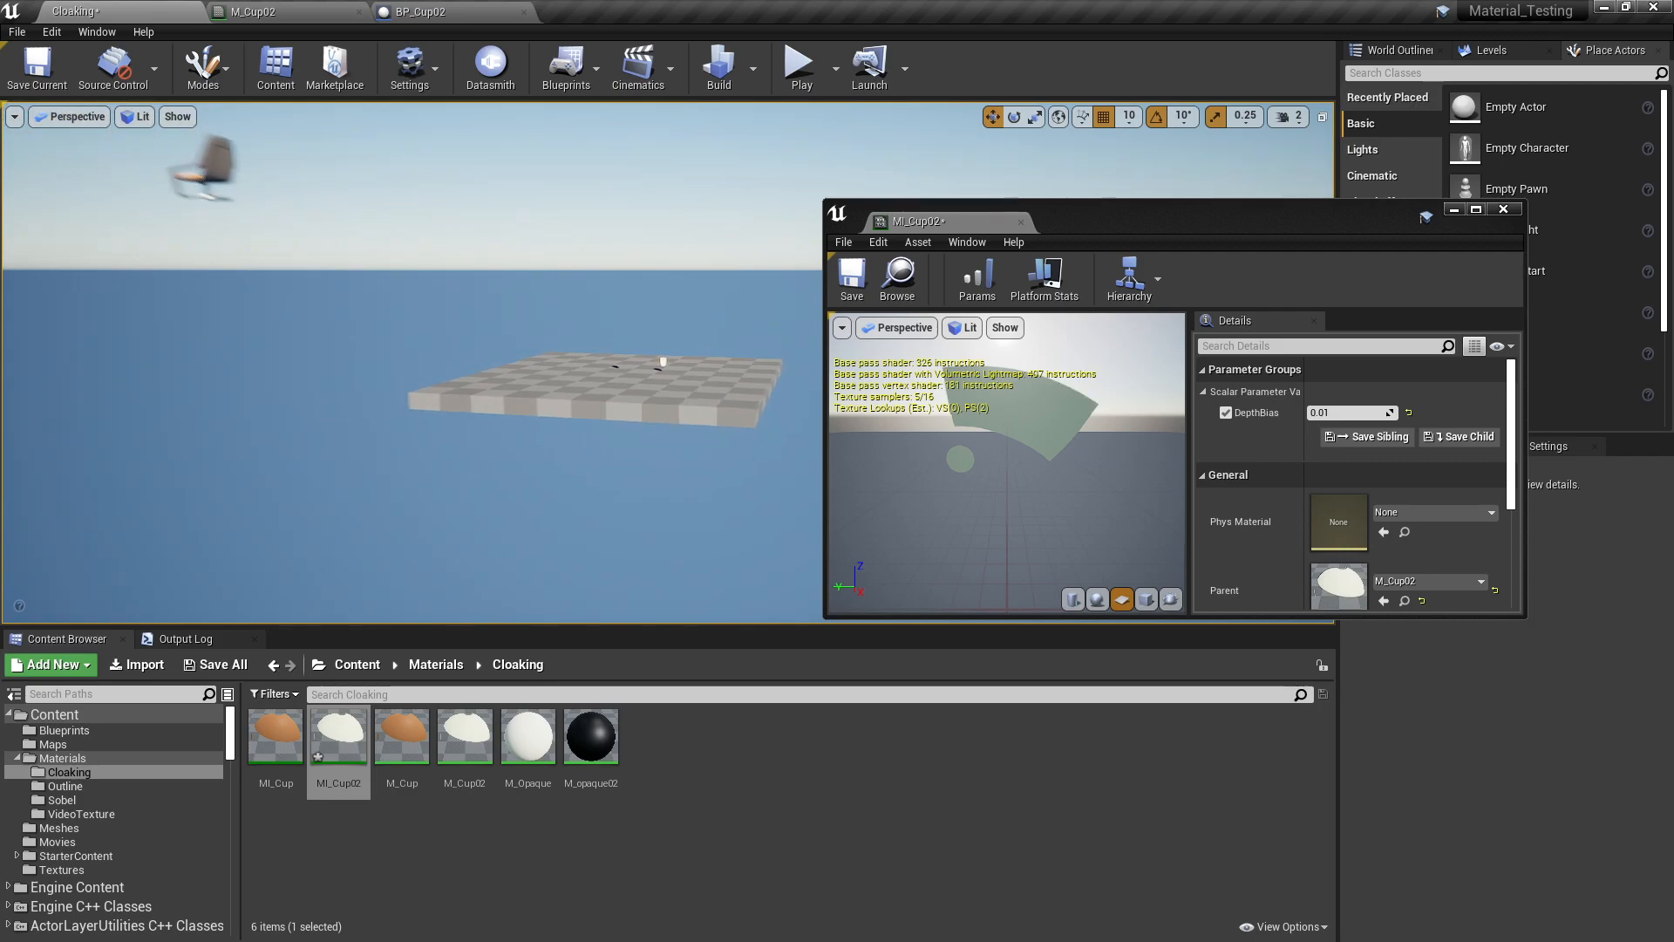
pyautogui.press('w')
pyautogui.press('w')
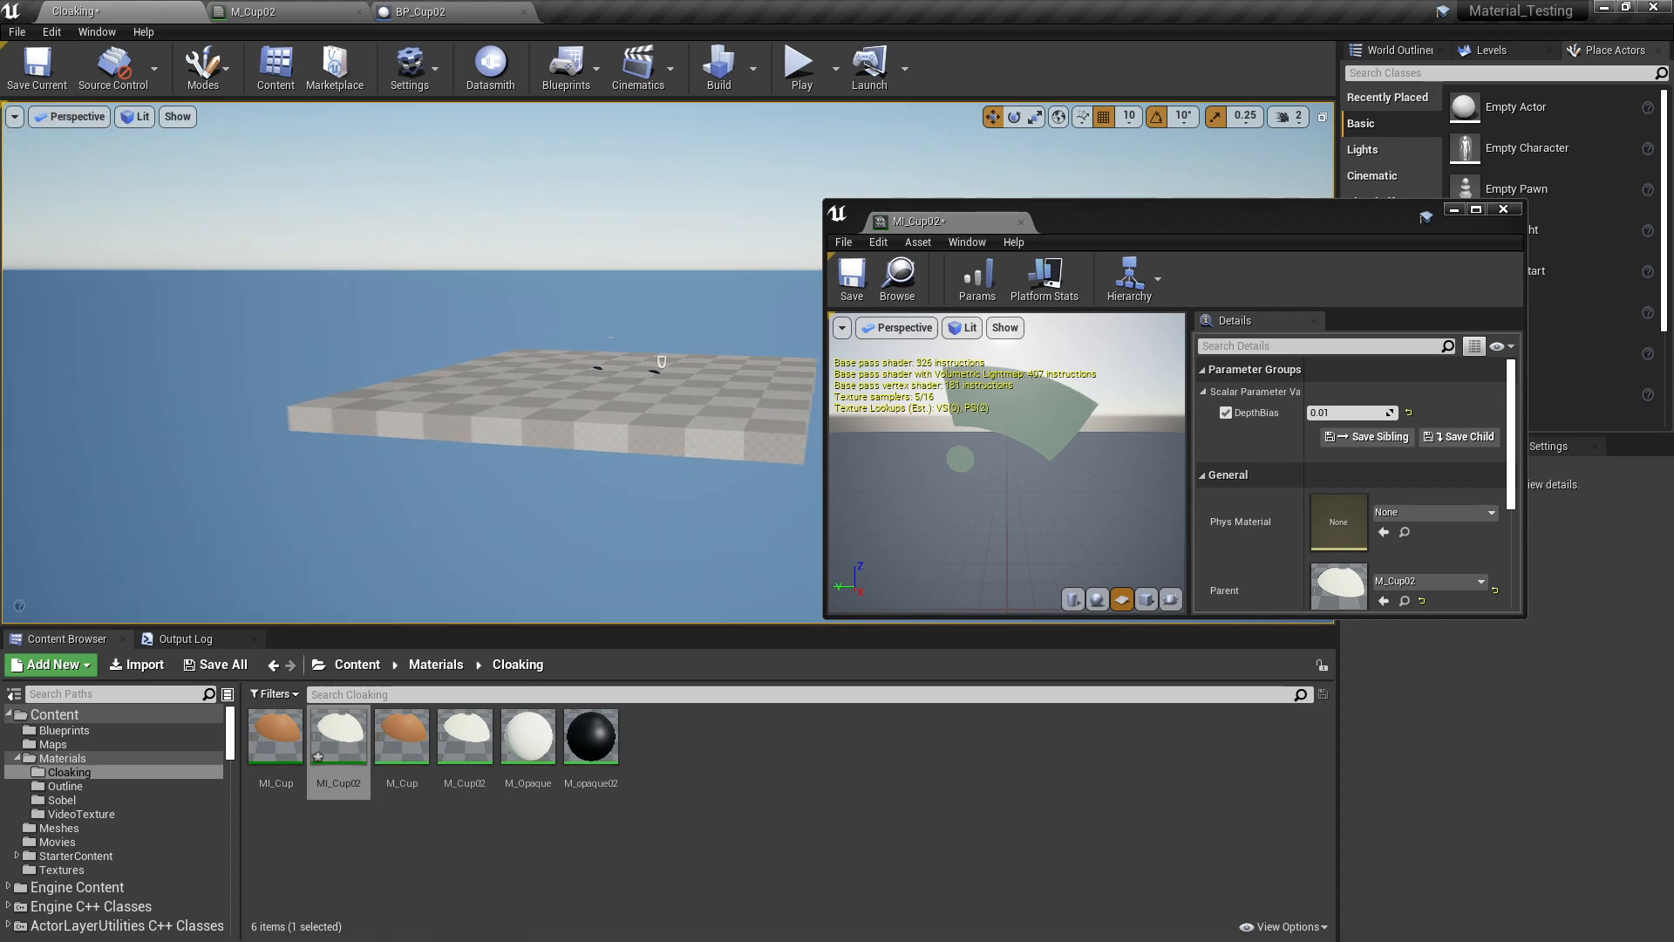
pyautogui.press('w')
pyautogui.press('s')
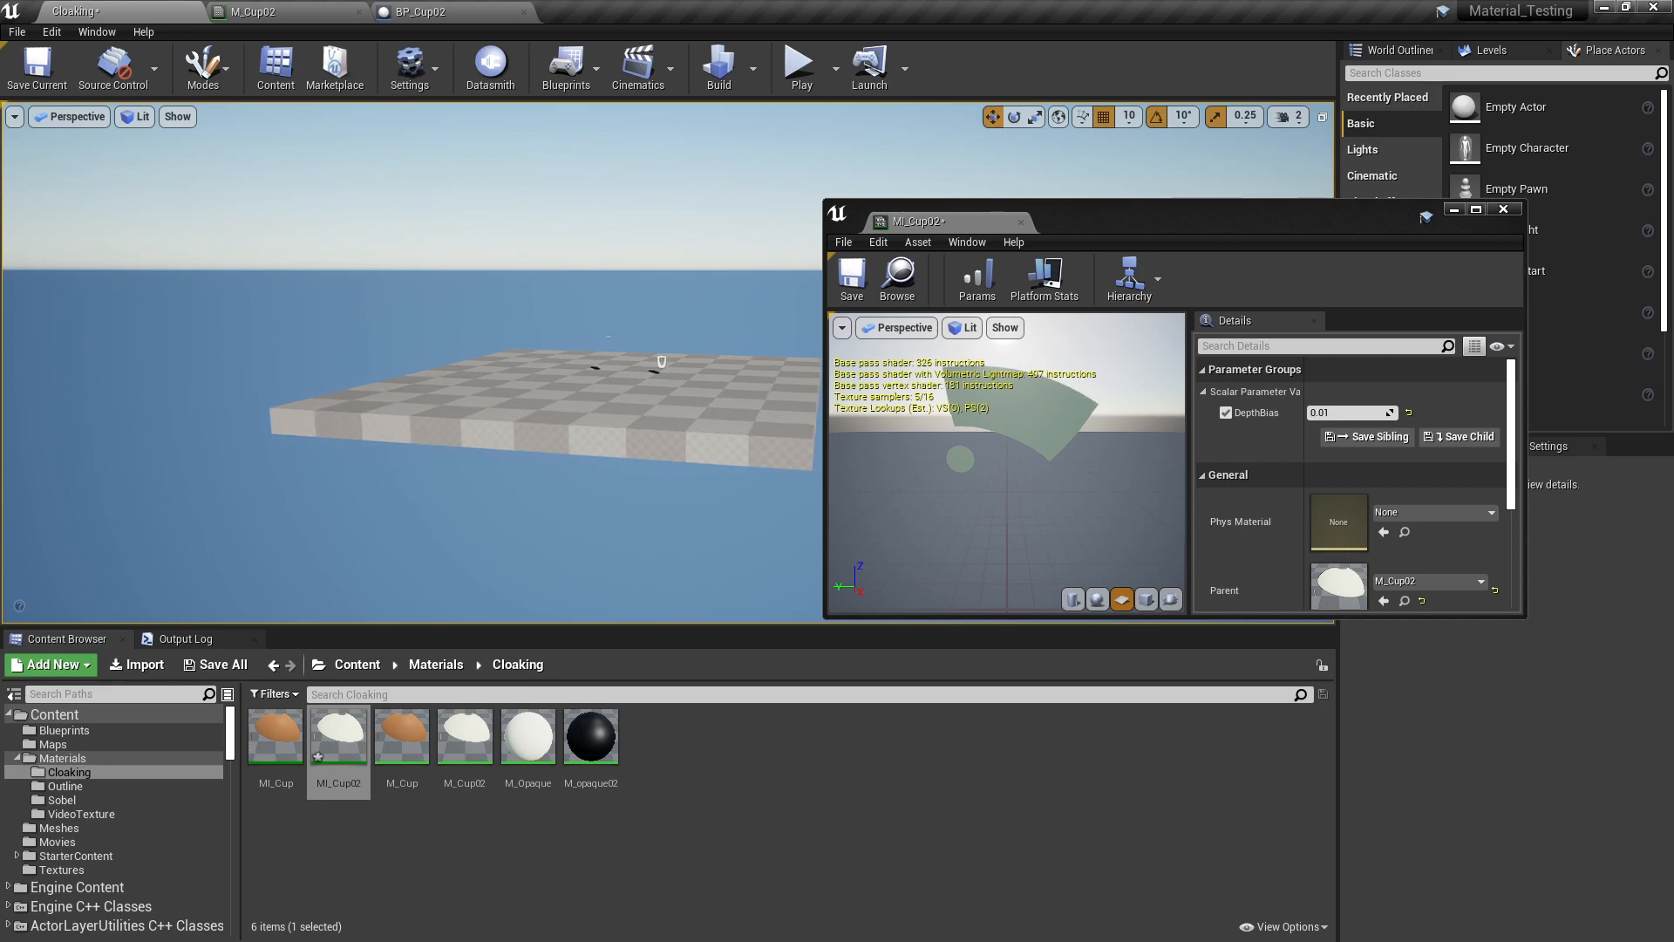
pyautogui.press('s')
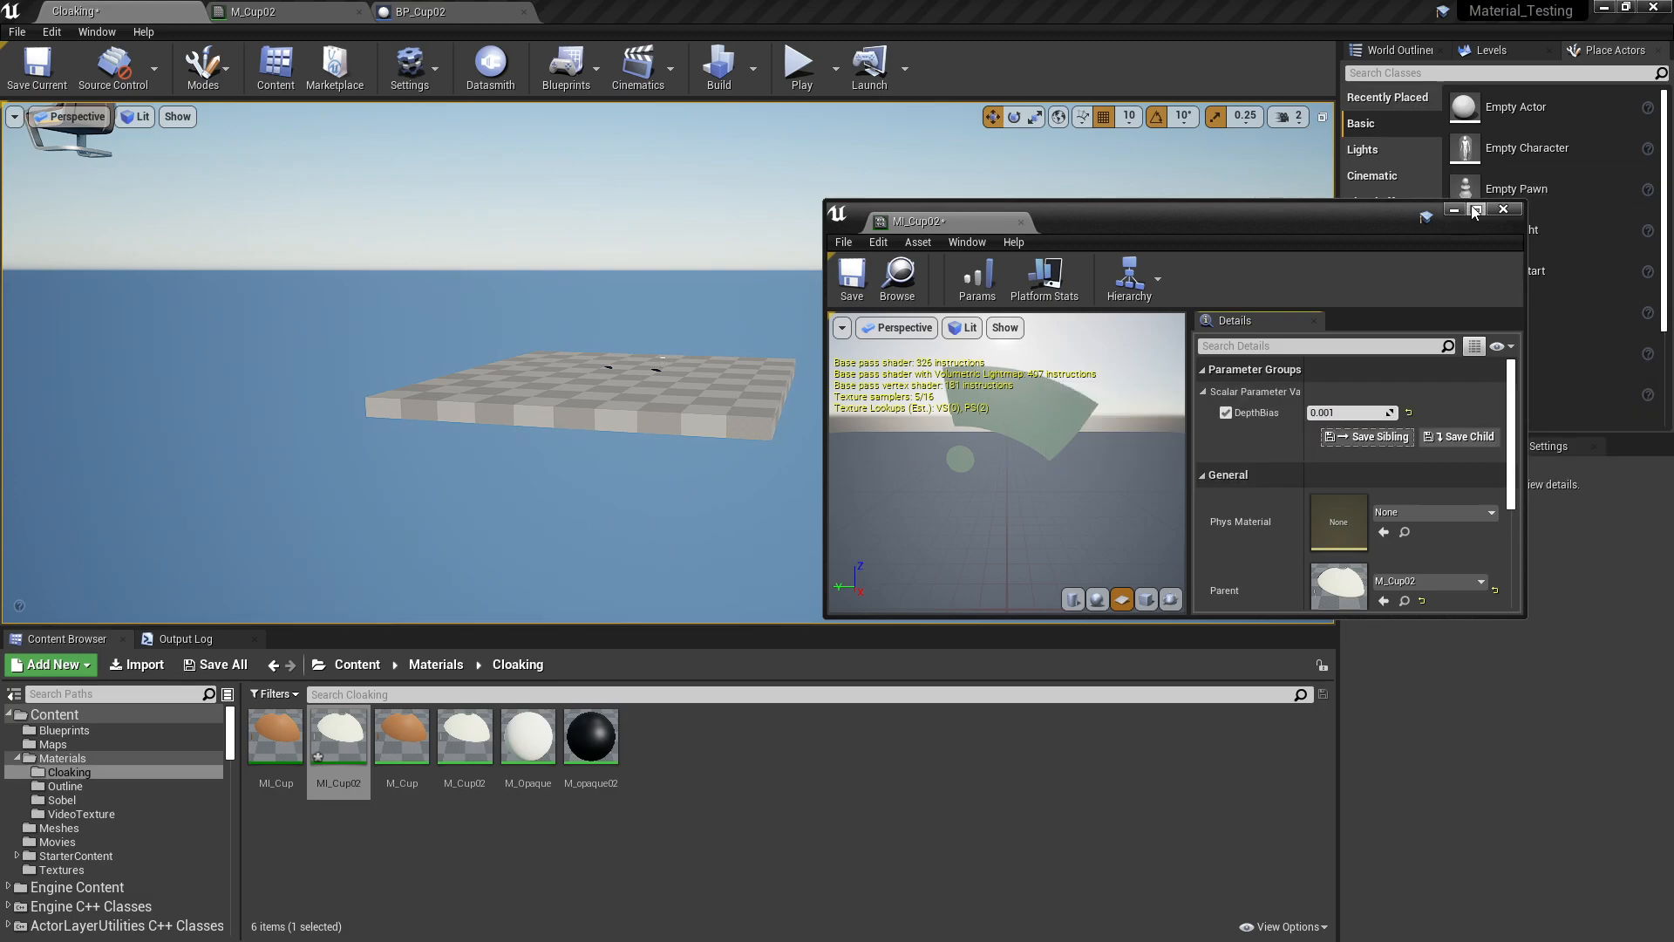
# Examine the cup's masked walls, interior and rim from far away, close up from overhead, and at oblique and low angles.
pyautogui.moveTo(679, 397); pyautogui.dragTo(679, 398, button='right')
pyautogui.press('s')
pyautogui.press('w')
pyautogui.press('w')
pyautogui.press('e')
pyautogui.press('w')
pyautogui.press('e')
pyautogui.press('q')
pyautogui.press('e')
pyautogui.press('q')
pyautogui.press('e')
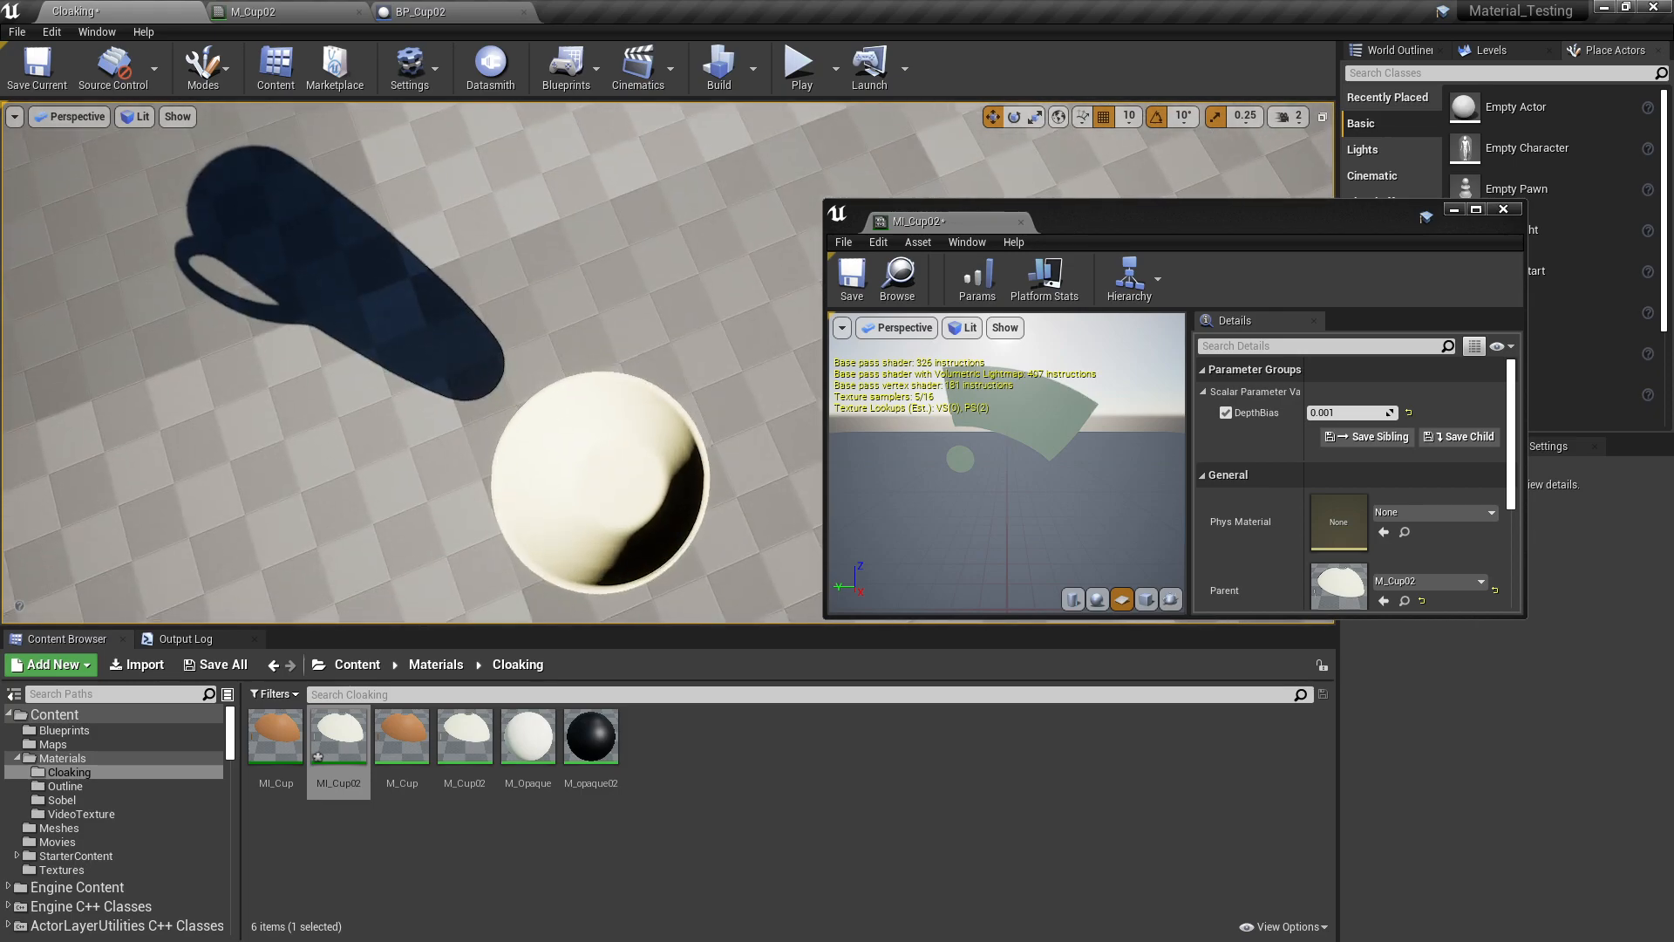
pyautogui.moveTo(390, 444); pyautogui.dragTo(390, 445, button='right')
pyautogui.press('q')
pyautogui.press('e')
pyautogui.press('q')
pyautogui.moveTo(449, 249); pyautogui.dragTo(449, 250, button='right')
pyautogui.moveTo(345, 279); pyautogui.dragTo(345, 279, button='right')
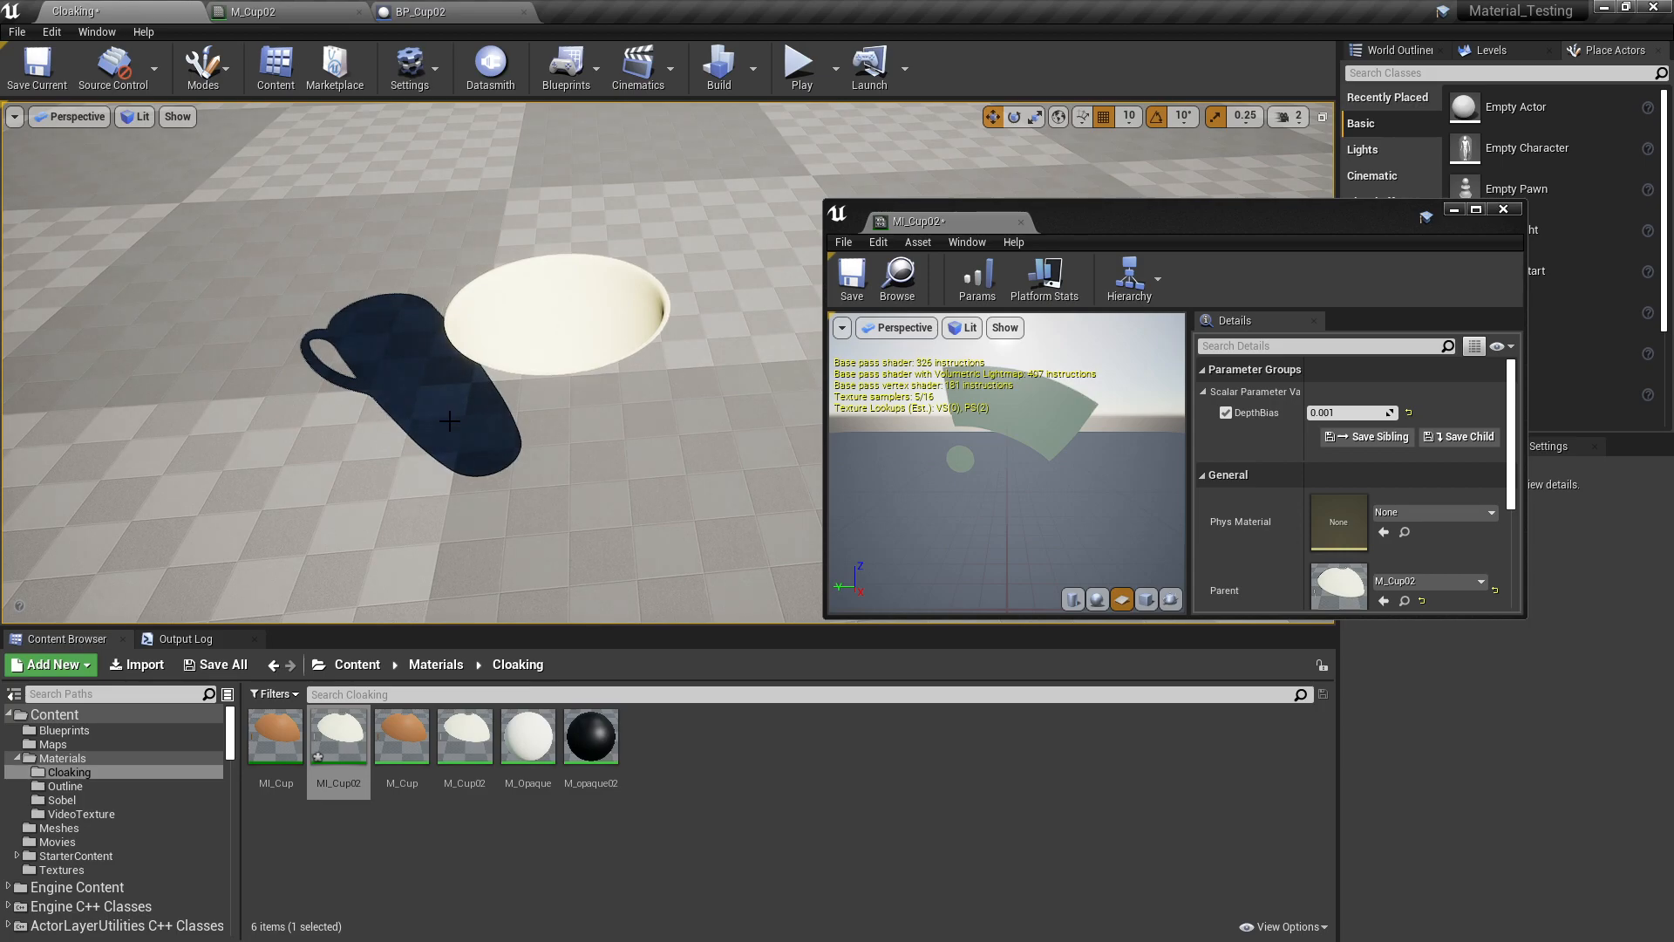
pyautogui.scroll(-5, 617, 528)
pyautogui.keyDown('alt'); pyautogui.moveTo(683, 561); pyautogui.dragTo(683, 560); pyautogui.keyUp('alt')
pyautogui.keyDown('alt'); pyautogui.moveTo(615, 454); pyautogui.dragTo(615, 454); pyautogui.keyUp('alt')
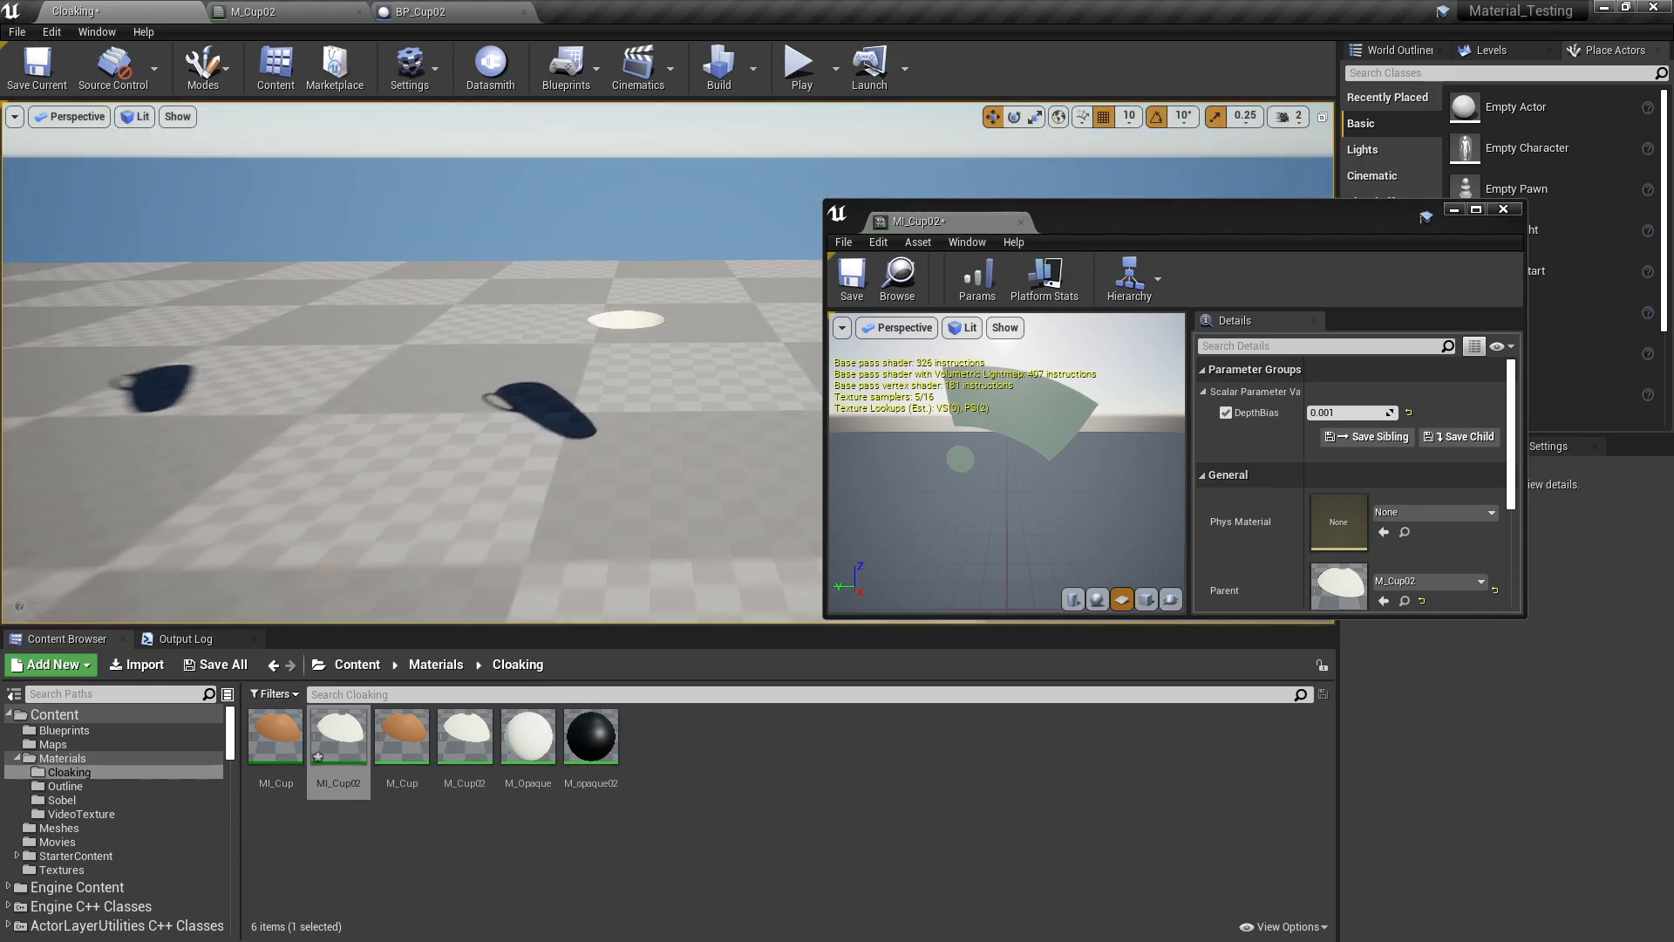